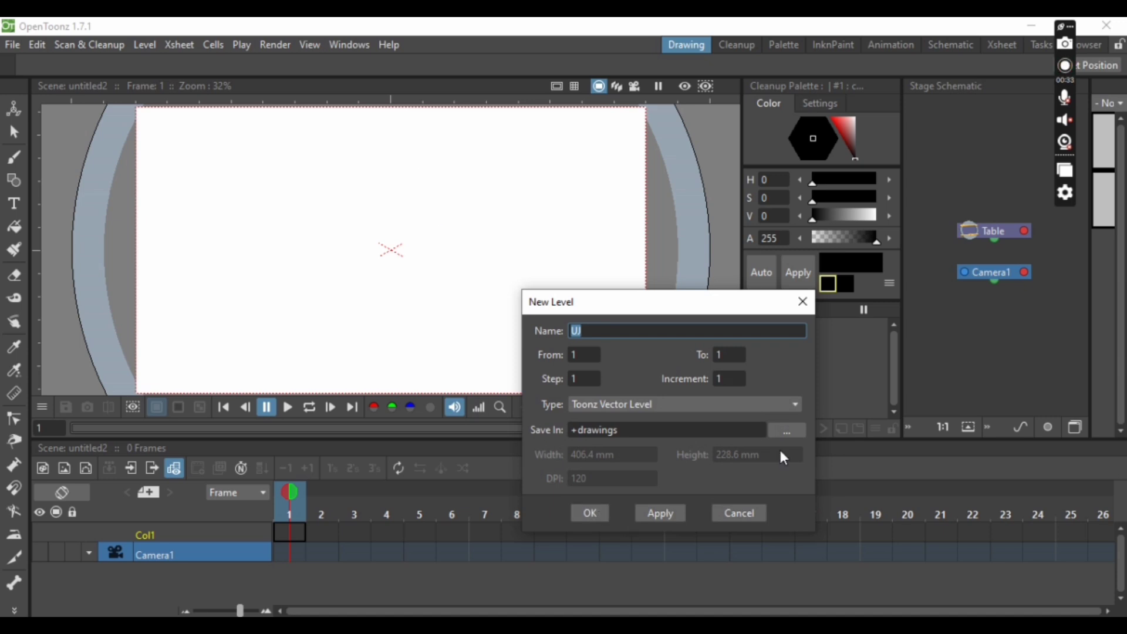
# Step: Create the Toonz vector level UJ and bring the anime3 reference image from the anime folder into the scene
pyautogui.press('Return')
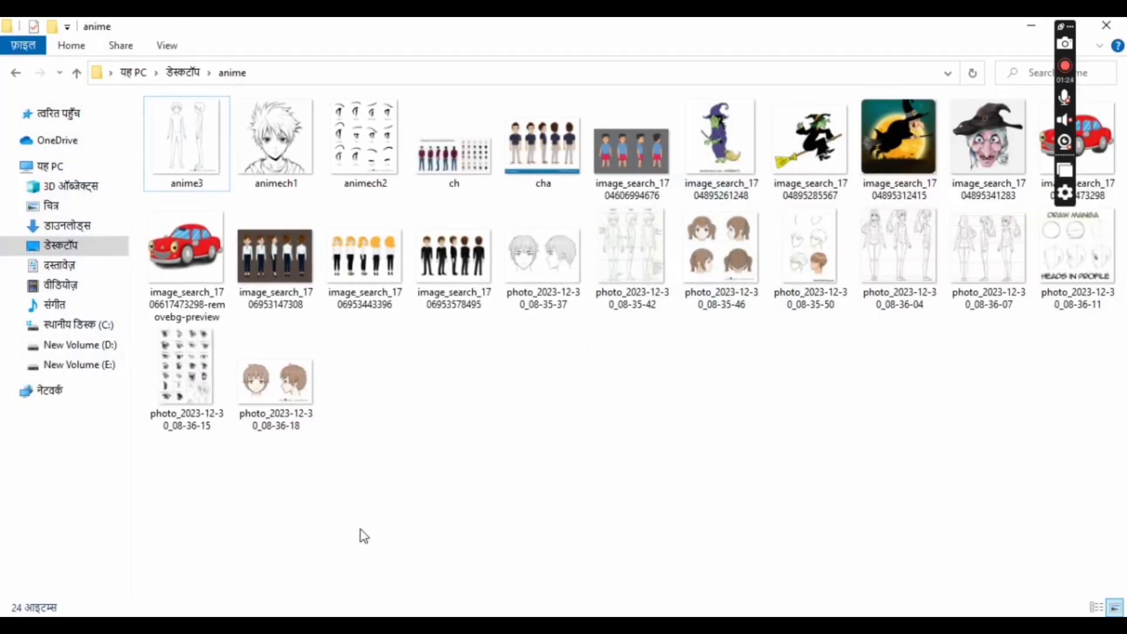
pyautogui.doubleClick(928, 33)
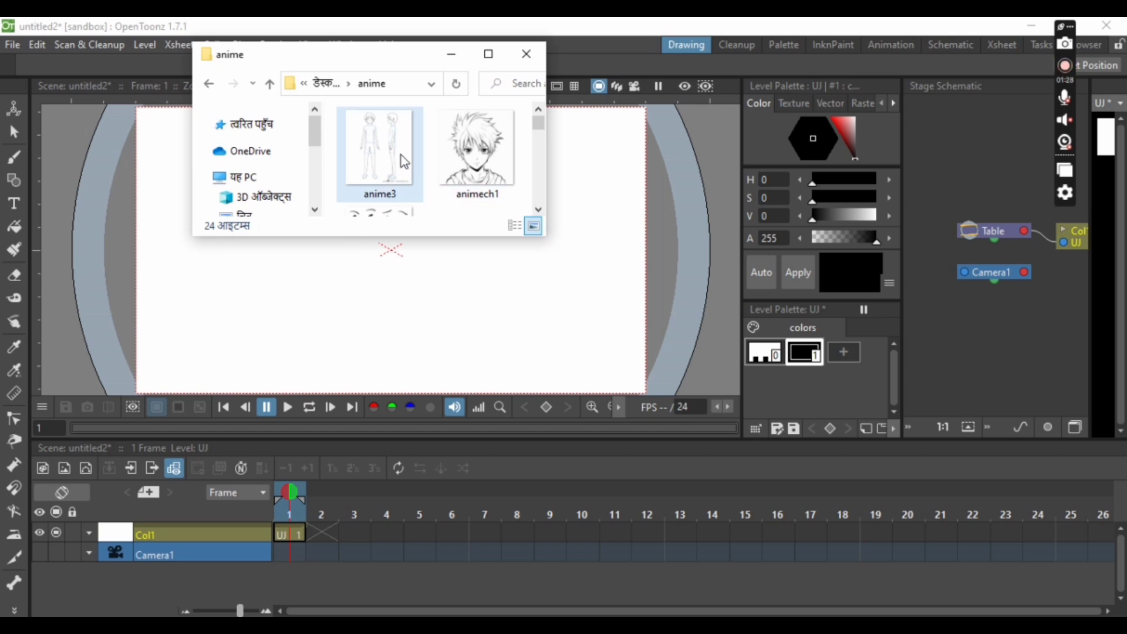
pyautogui.moveTo(400, 154); pyautogui.dragTo(455, 349)
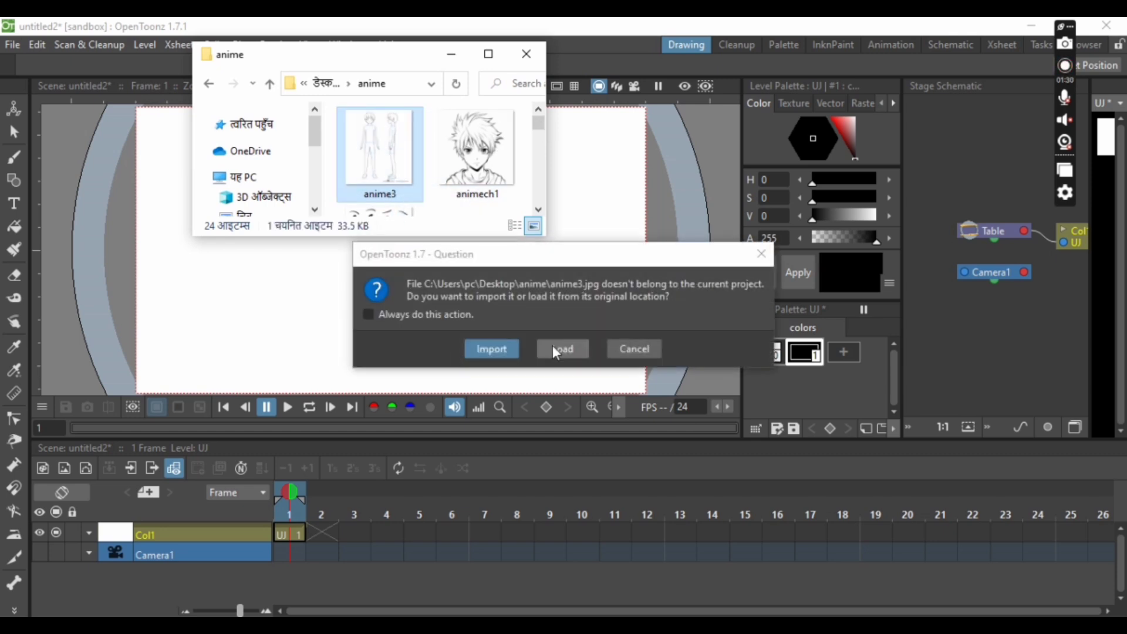
pyautogui.click(486, 349)
pyautogui.click(520, 401)
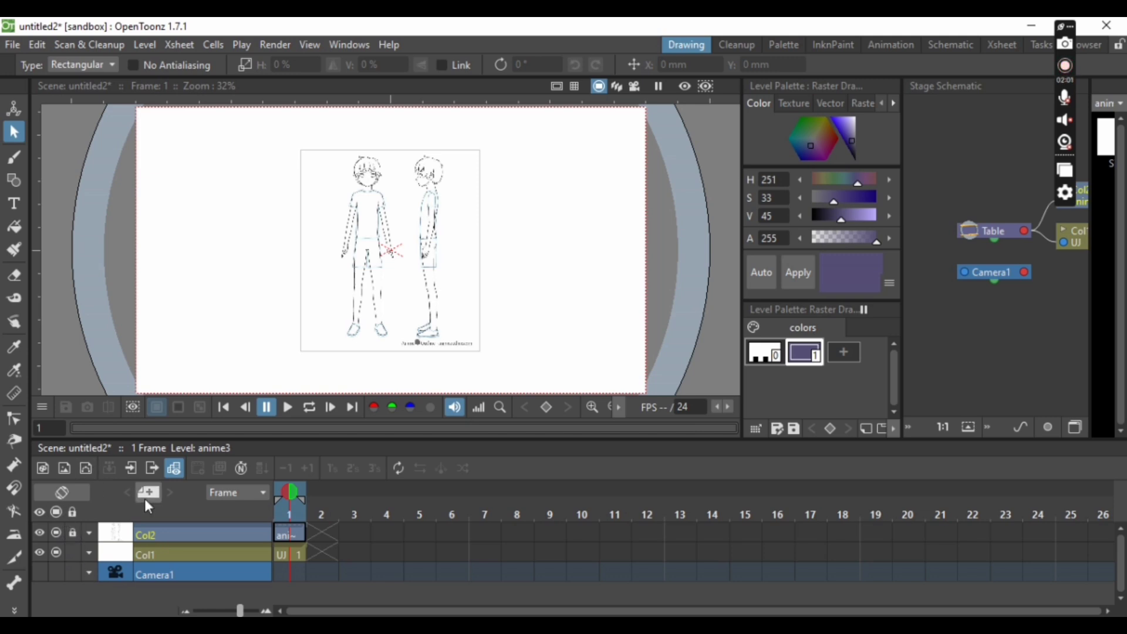
# Step: Create a new vector level above the reference image and rename its column to face
pyautogui.click(140, 45)
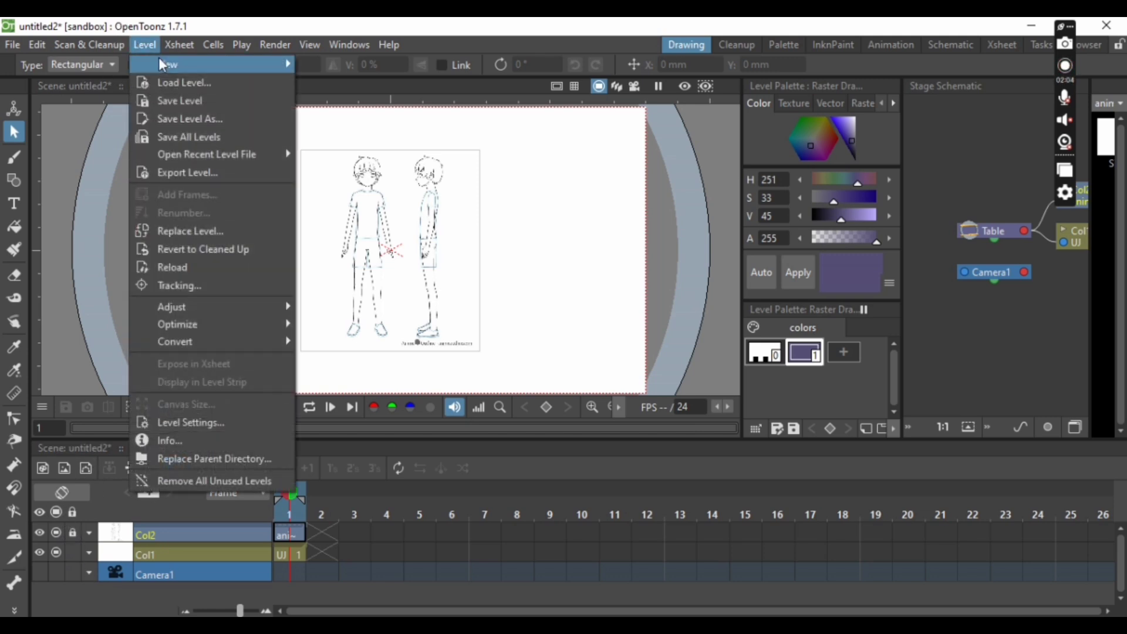
pyautogui.moveTo(277, 58)
pyautogui.click(354, 106)
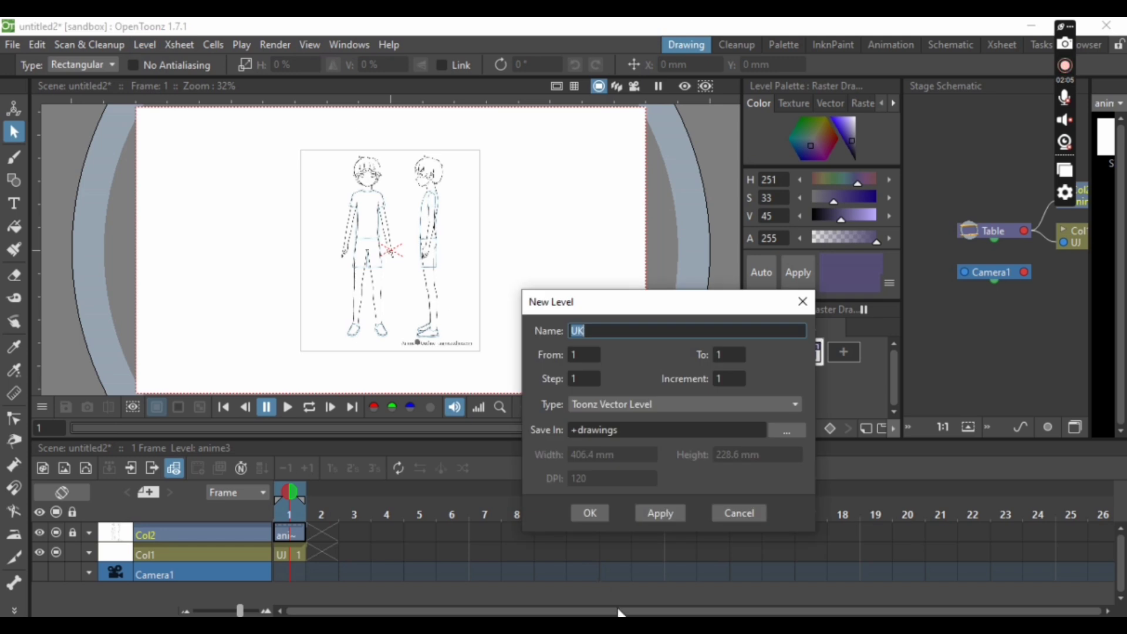
pyautogui.click(590, 514)
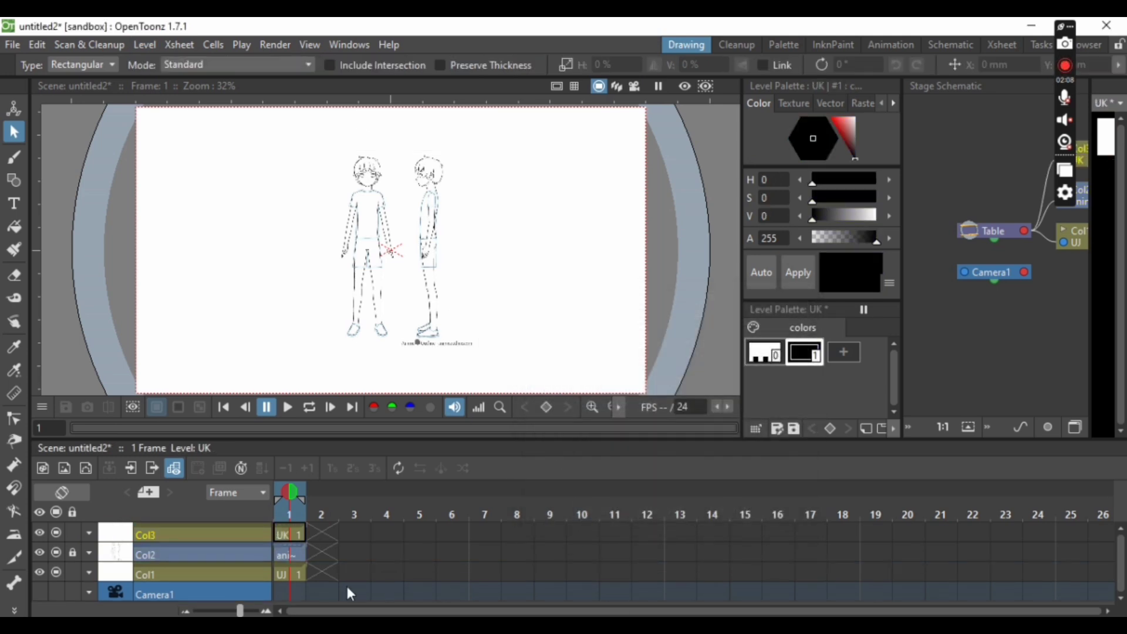
pyautogui.doubleClick(190, 531)
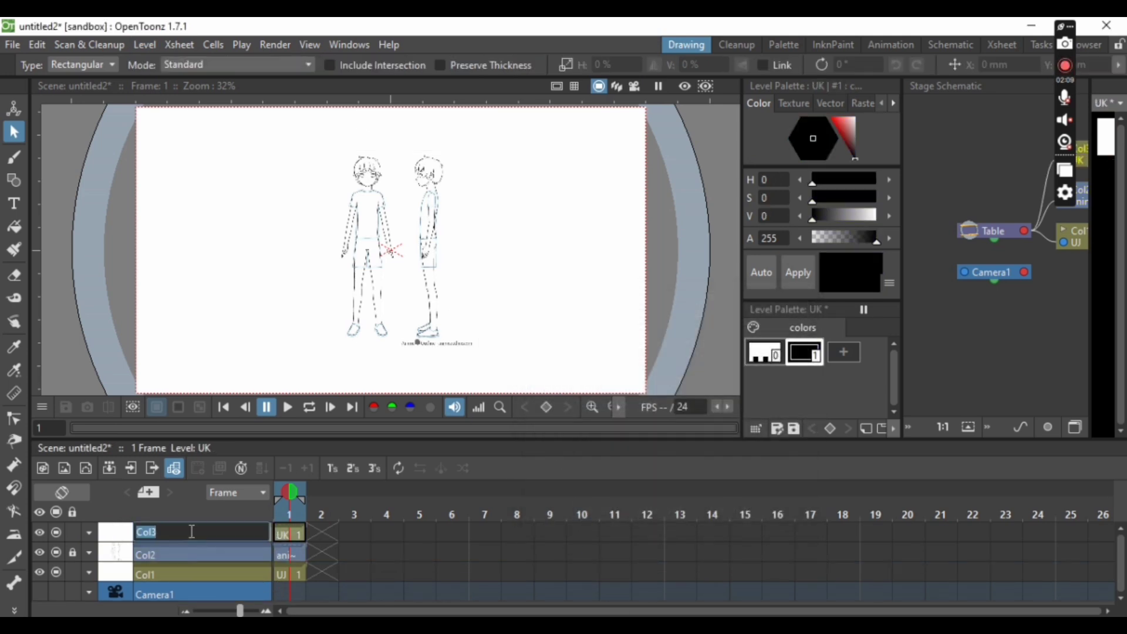
pyautogui.write('face')
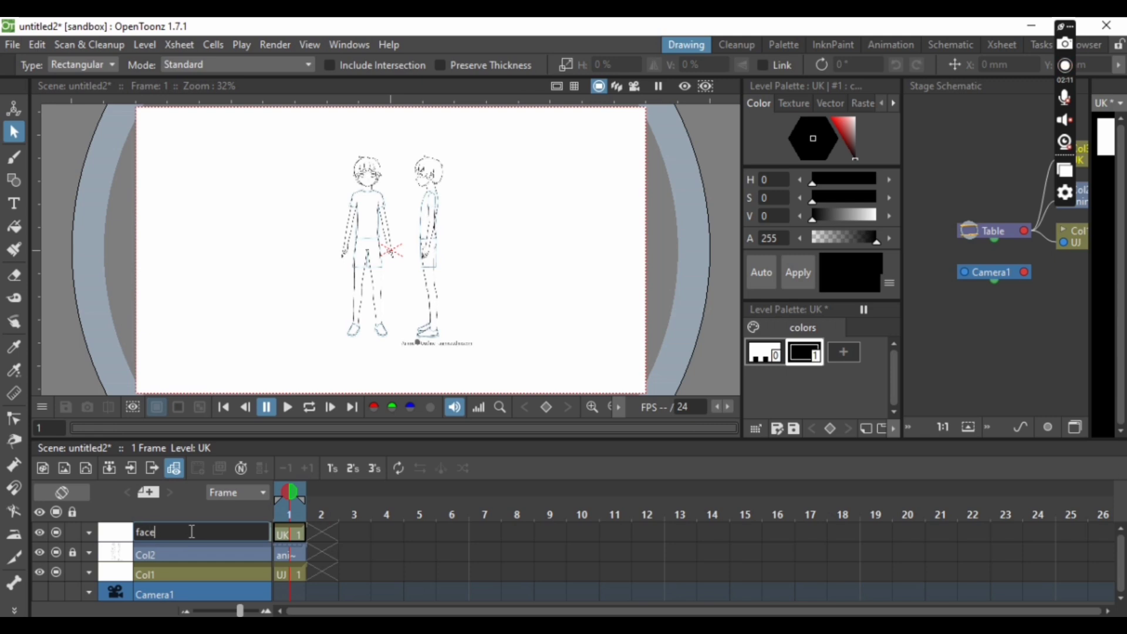
pyautogui.press('Return')
# Step: Draw a closed six-point polyline around the front-view character's face, from the forehead corners down to the chin
pyautogui.scroll(5, 374, 188)
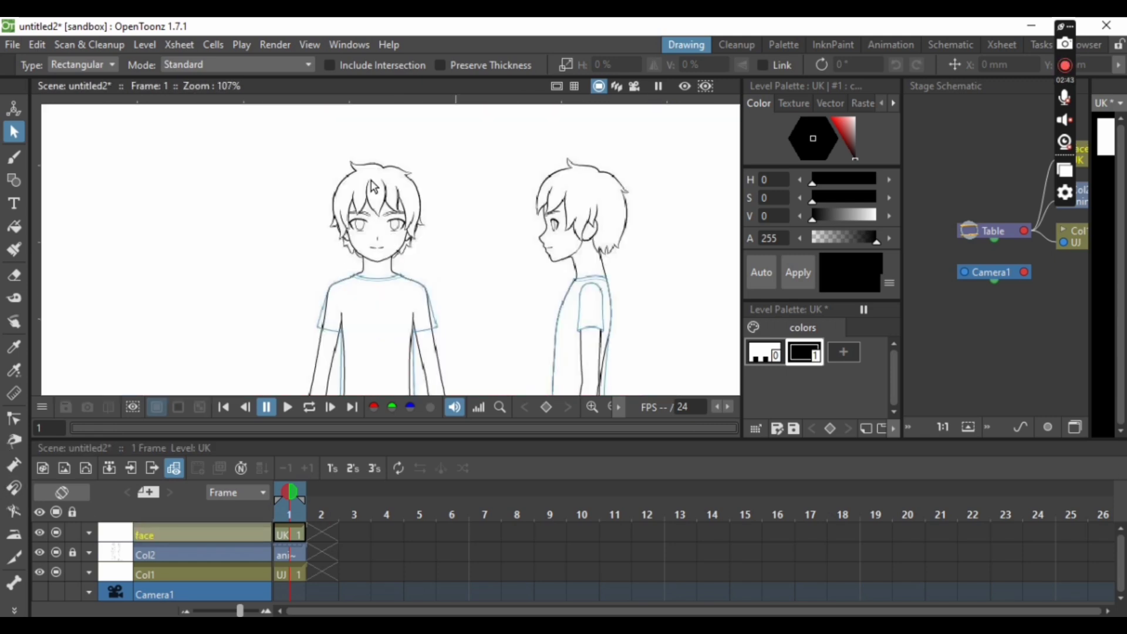
pyautogui.scroll(3, 373, 188)
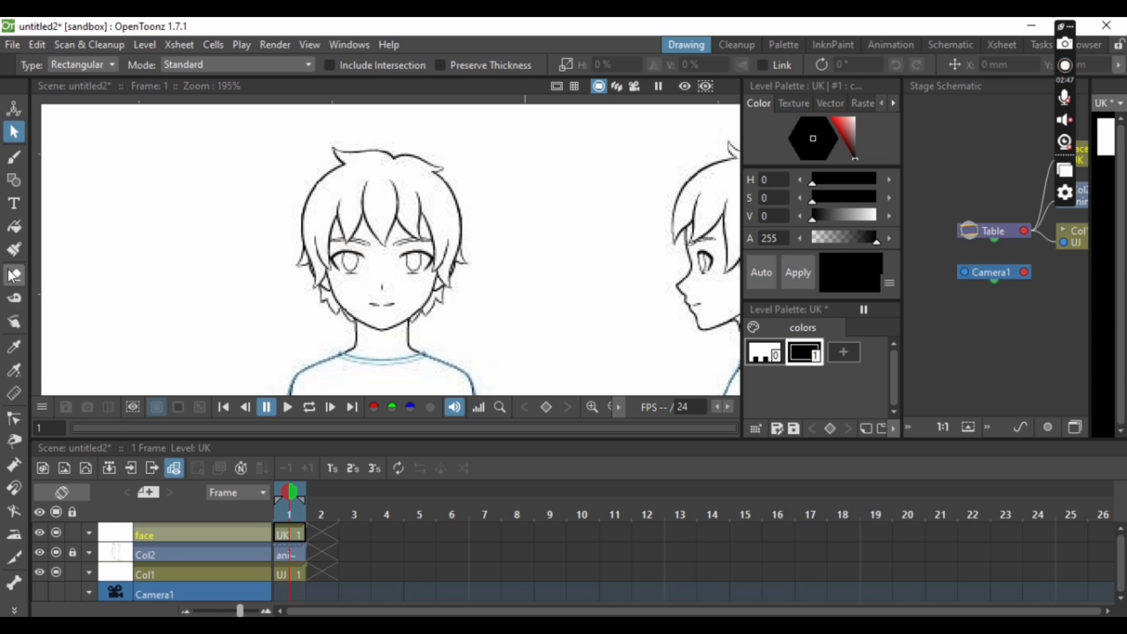
pyautogui.click(14, 180)
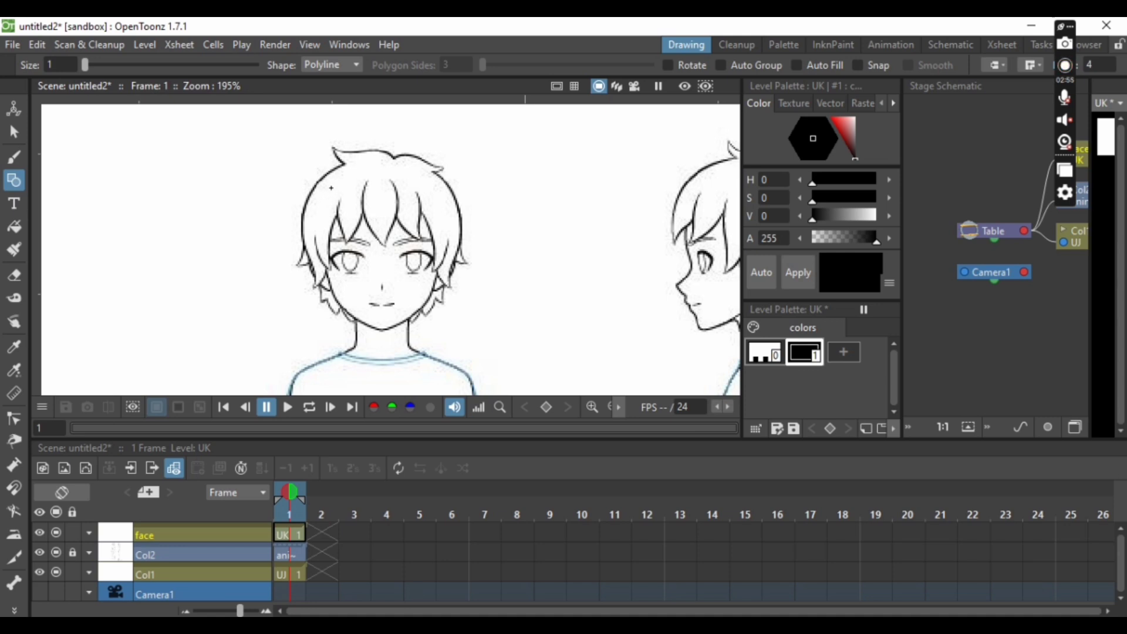
pyautogui.click(332, 187)
pyautogui.click(323, 262)
pyautogui.click(344, 312)
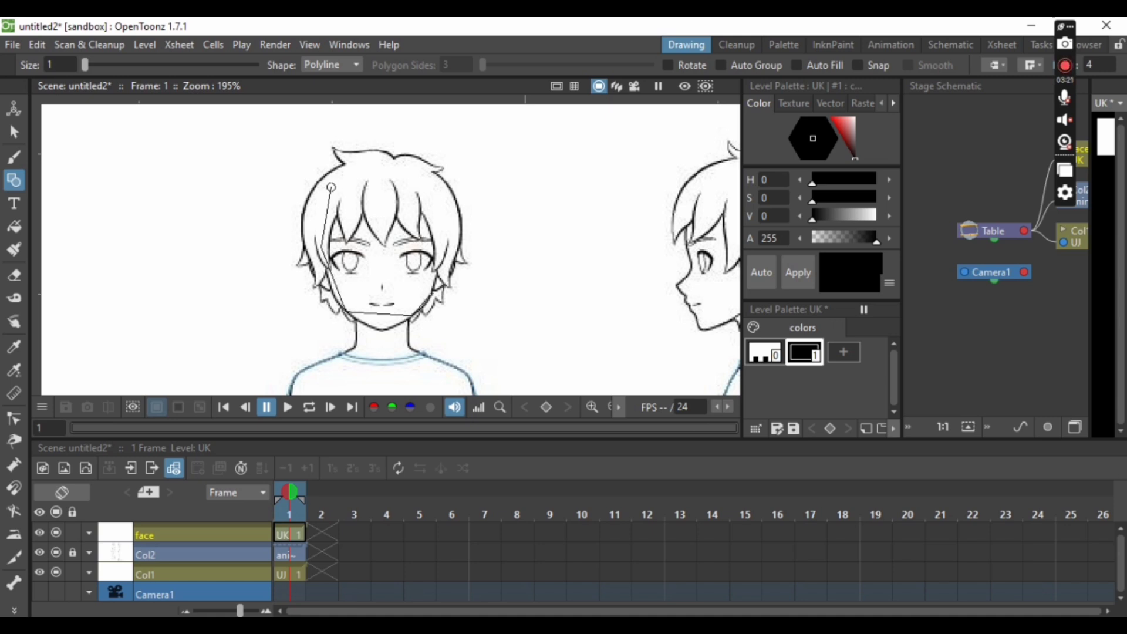
pyautogui.click(411, 315)
pyautogui.click(438, 223)
pyautogui.click(425, 184)
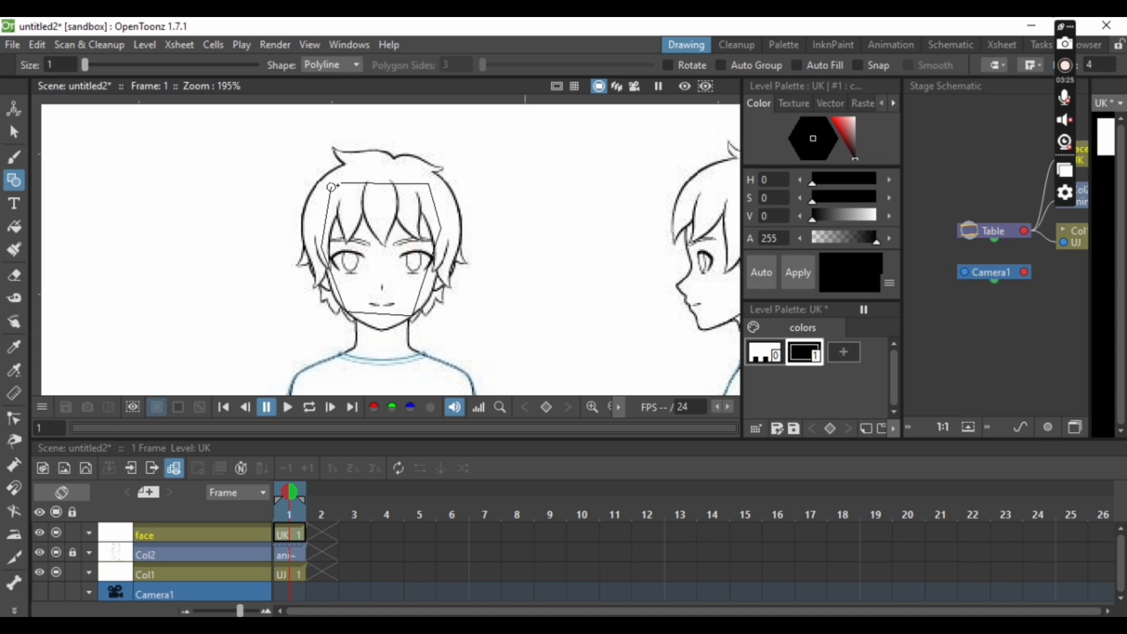
pyautogui.click(331, 187)
# Step: Reduce the stroke thickness of the face polygon to a thin outline
pyautogui.click(14, 132)
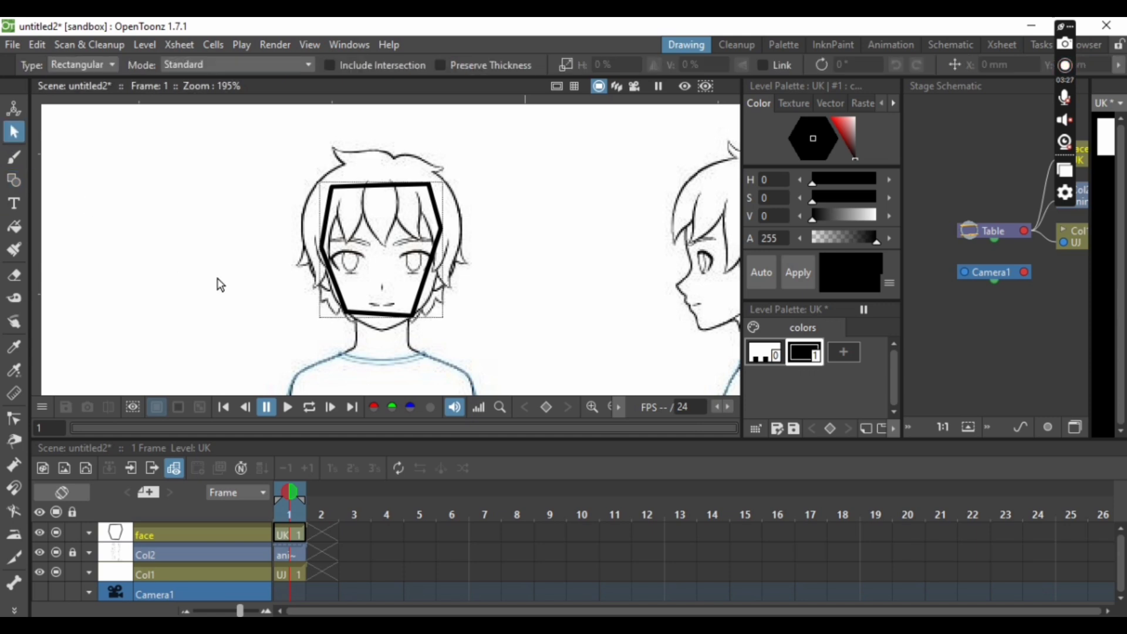
pyautogui.click(384, 315)
pyautogui.moveTo(431, 329); pyautogui.dragTo(433, 337)
pyautogui.click(477, 351)
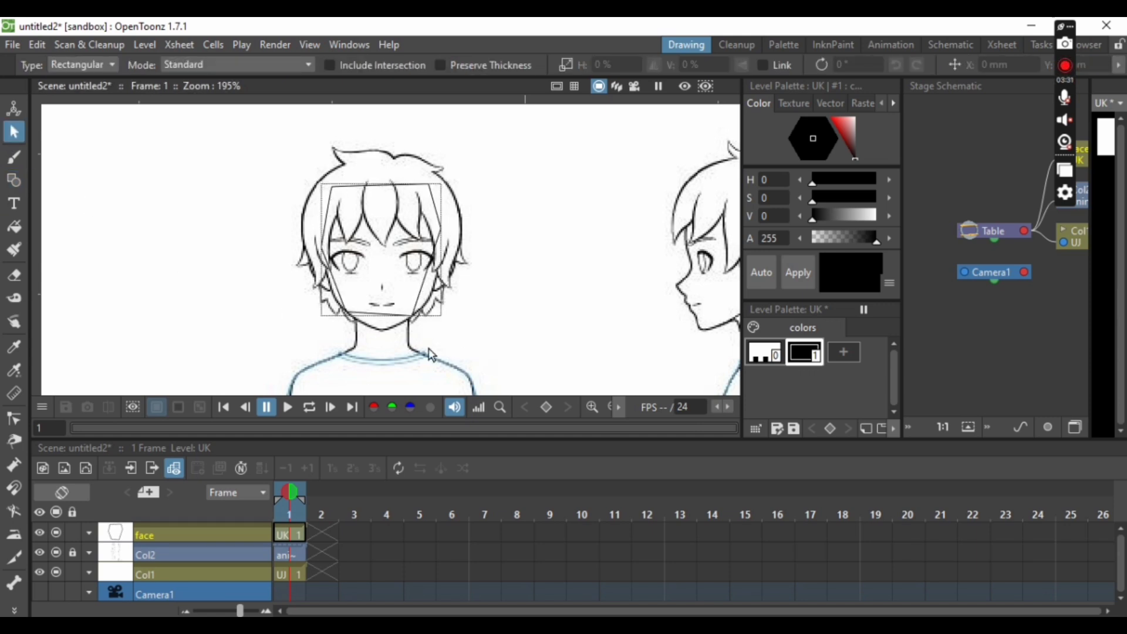
# Step: Curve the face outline's edge between the chin and the temple on the right side to follow the cheek
pyautogui.click(13, 420)
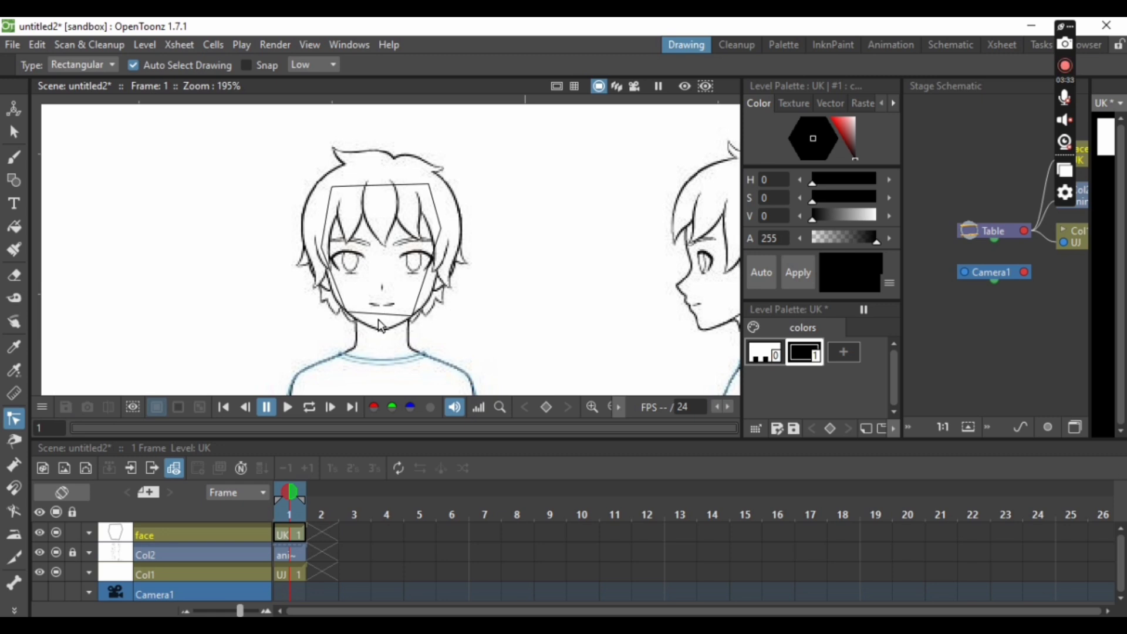
pyautogui.click(386, 322)
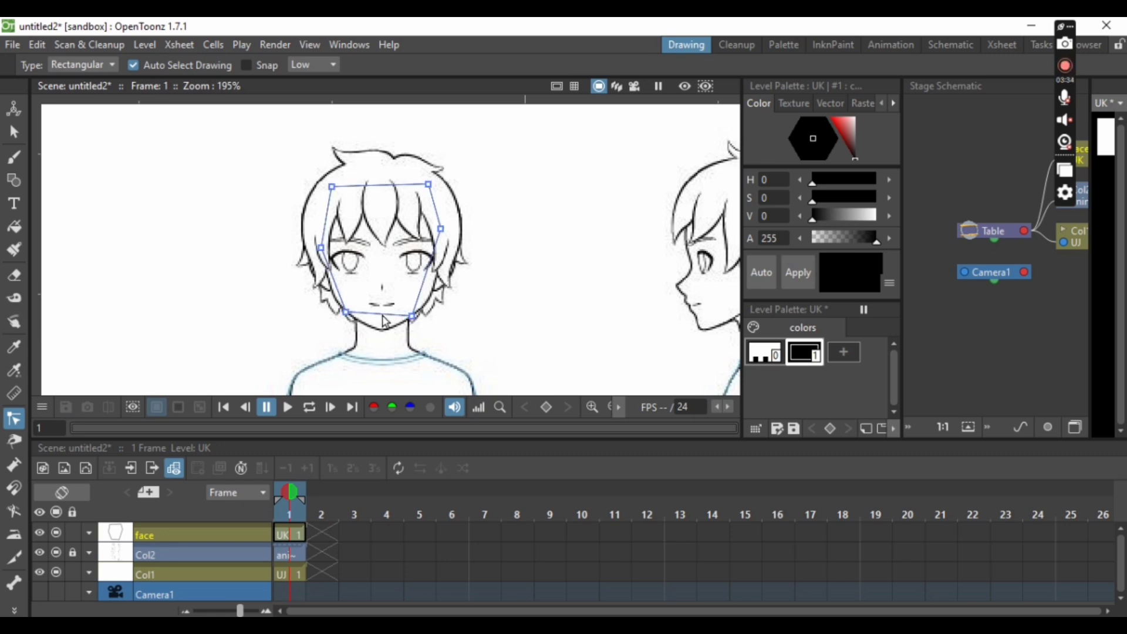
pyautogui.keyDown('ctrl'); pyautogui.click(420, 290); pyautogui.keyUp('ctrl')
pyautogui.moveTo(422, 290); pyautogui.dragTo(433, 296)
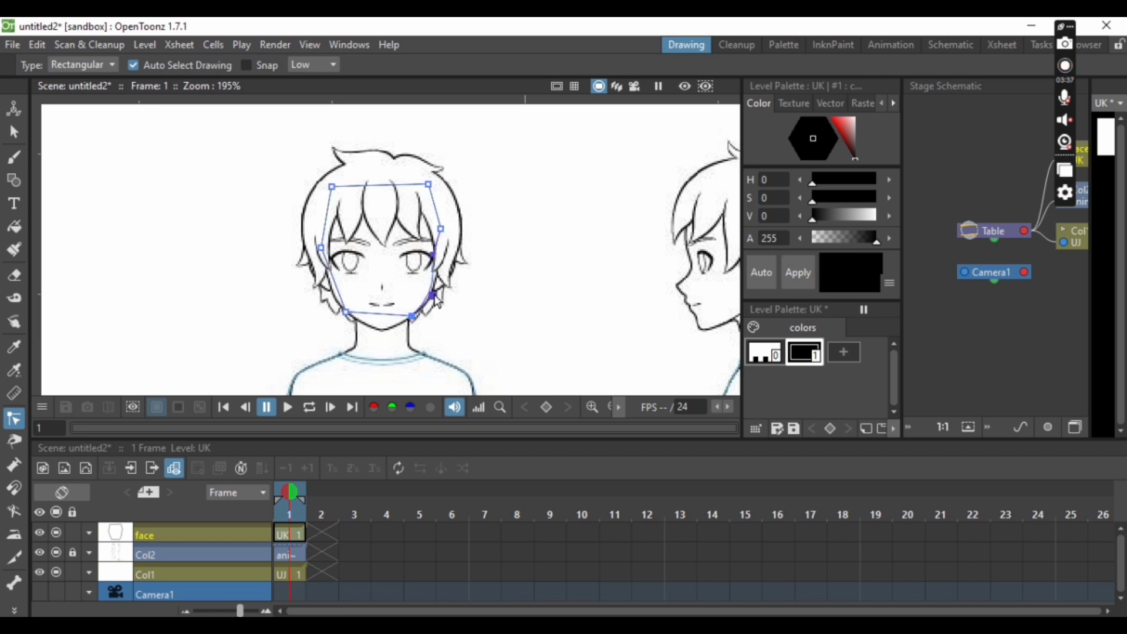
pyautogui.moveTo(433, 257); pyautogui.dragTo(443, 256)
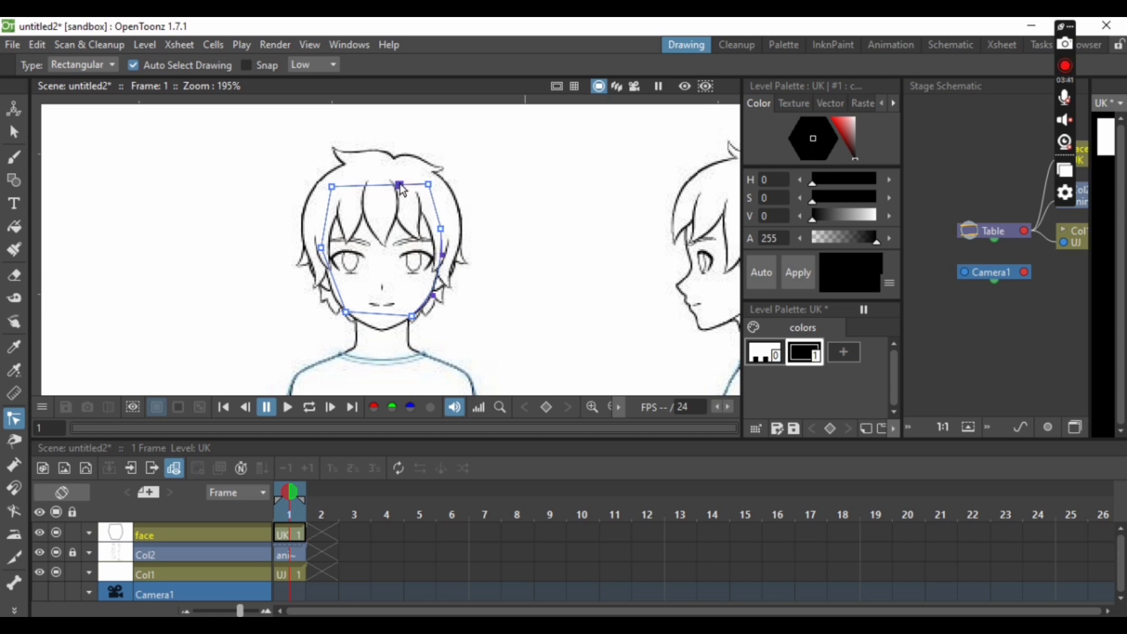
# Step: Round the face outline's top, left side and chin by adjusting its curve handles to match the reference head
pyautogui.moveTo(400, 185); pyautogui.dragTo(400, 163)
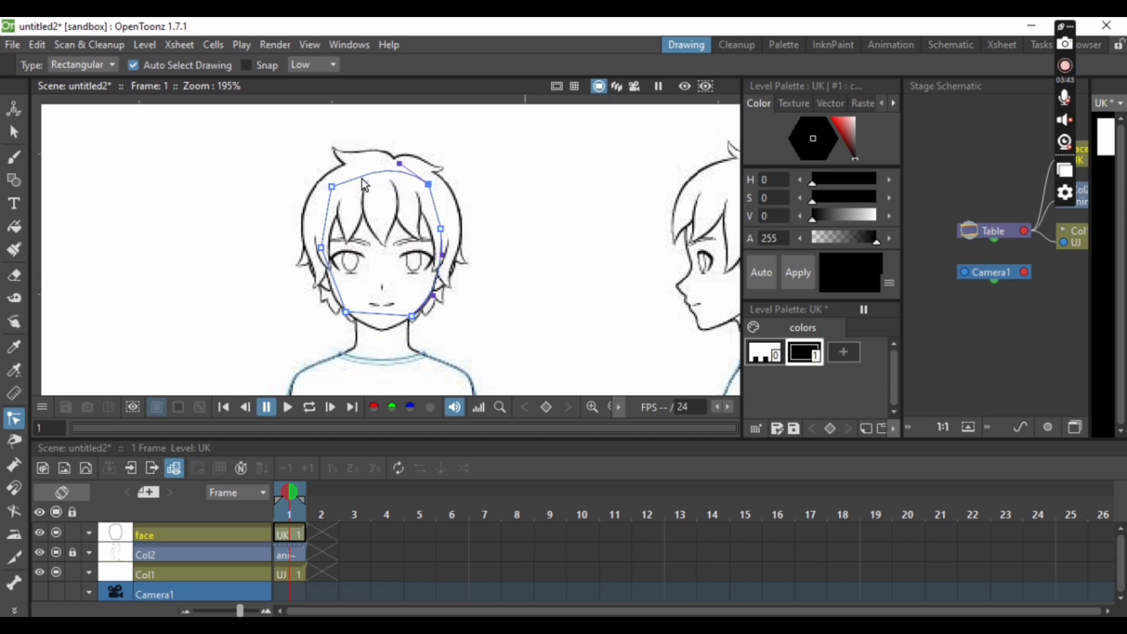
pyautogui.moveTo(333, 187); pyautogui.dragTo(409, 160)
pyautogui.click(324, 223)
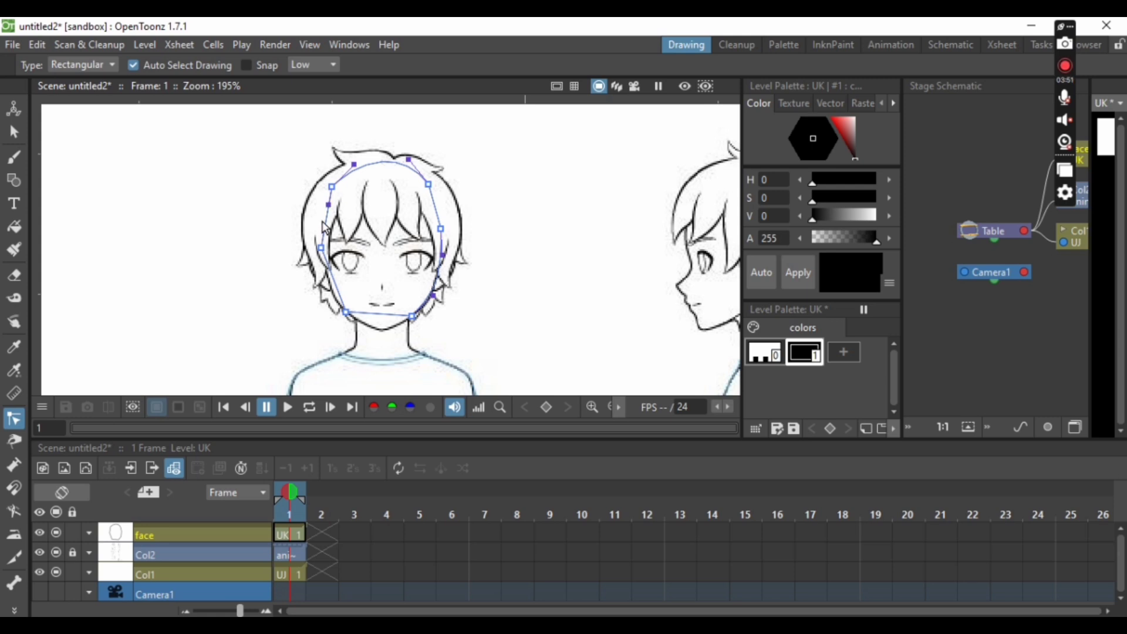
pyautogui.click(325, 229)
pyautogui.moveTo(320, 230); pyautogui.dragTo(321, 200)
pyautogui.moveTo(334, 282); pyautogui.dragTo(371, 328)
pyautogui.click(364, 316)
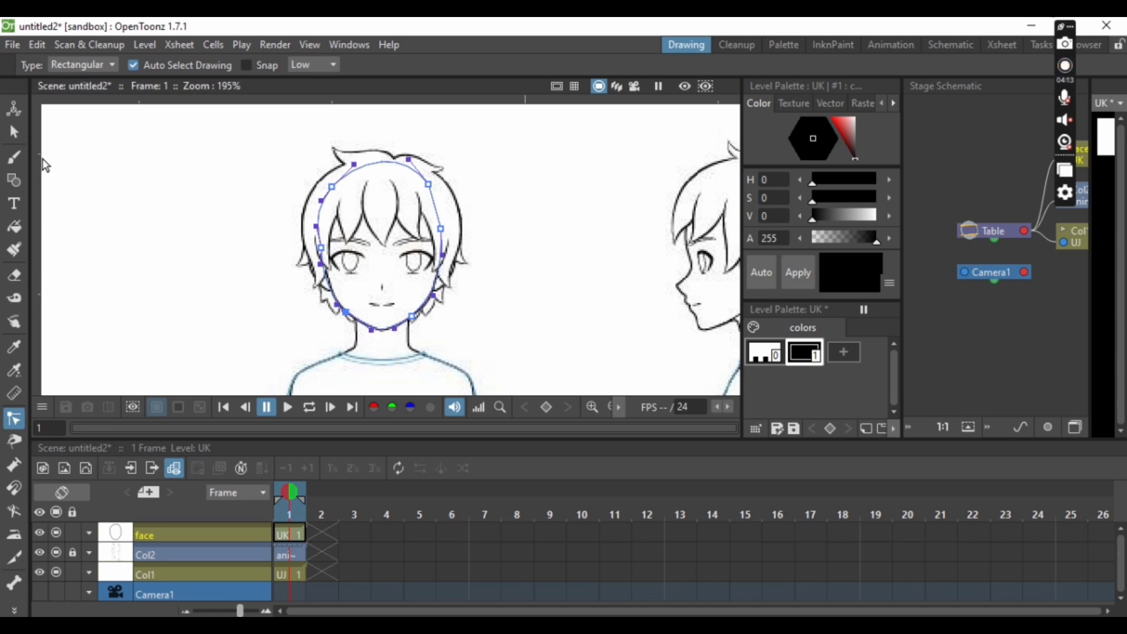
pyautogui.click(16, 135)
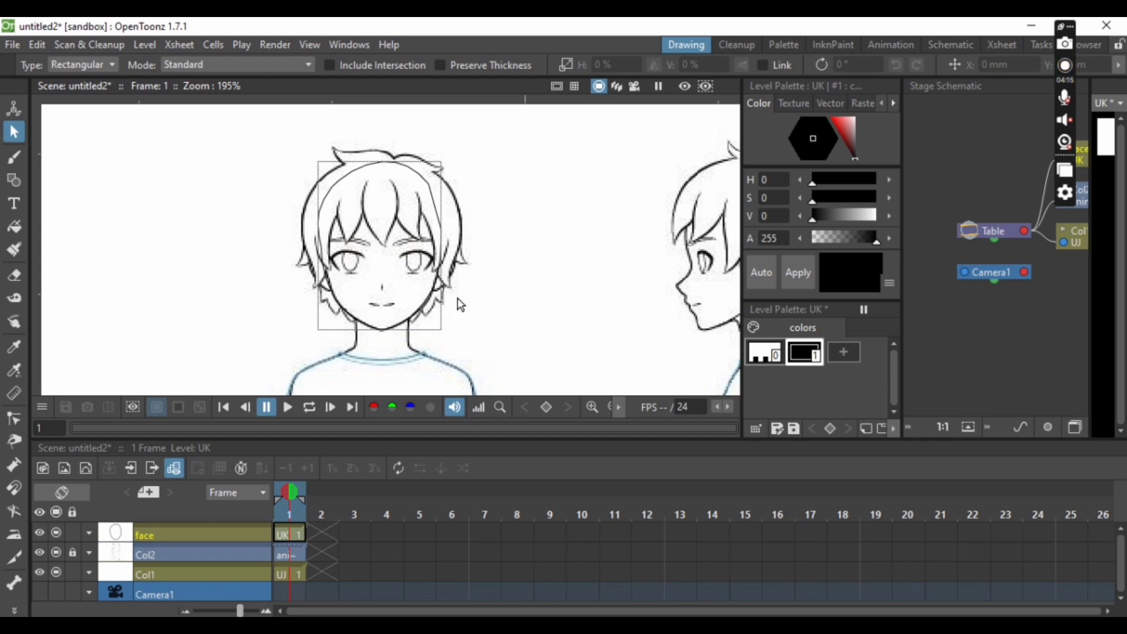
# Step: Add a light pink palette style with H 0, S 35, V 100 and fill the face shape with it
pyautogui.click(845, 353)
pyautogui.moveTo(850, 117)
pyautogui.mouseDown()
pyautogui.moveTo(844, 125)
pyautogui.moveTo(836, 103)
pyautogui.moveTo(851, 116)
pyautogui.mouseUp()
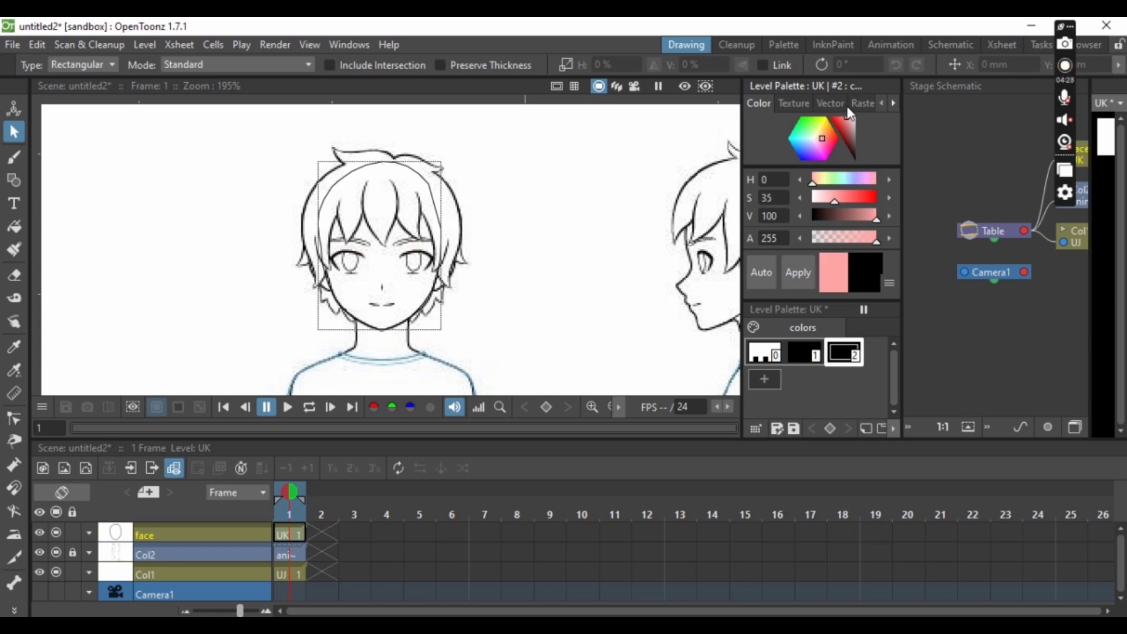
pyautogui.click(810, 267)
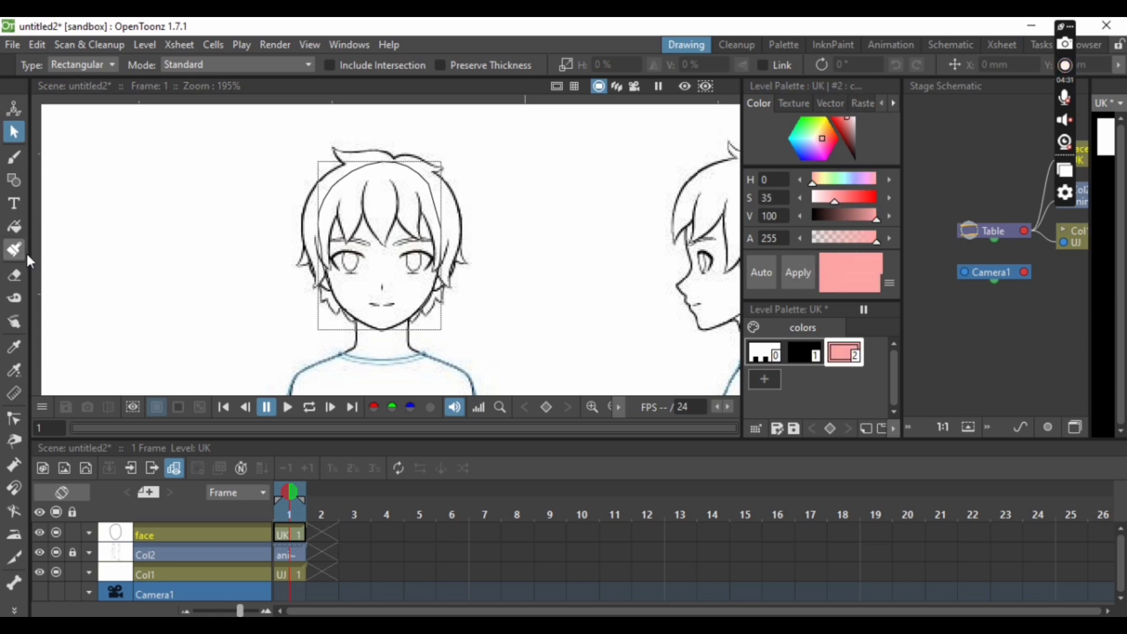
pyautogui.click(15, 226)
pyautogui.moveTo(243, 137); pyautogui.dragTo(508, 338)
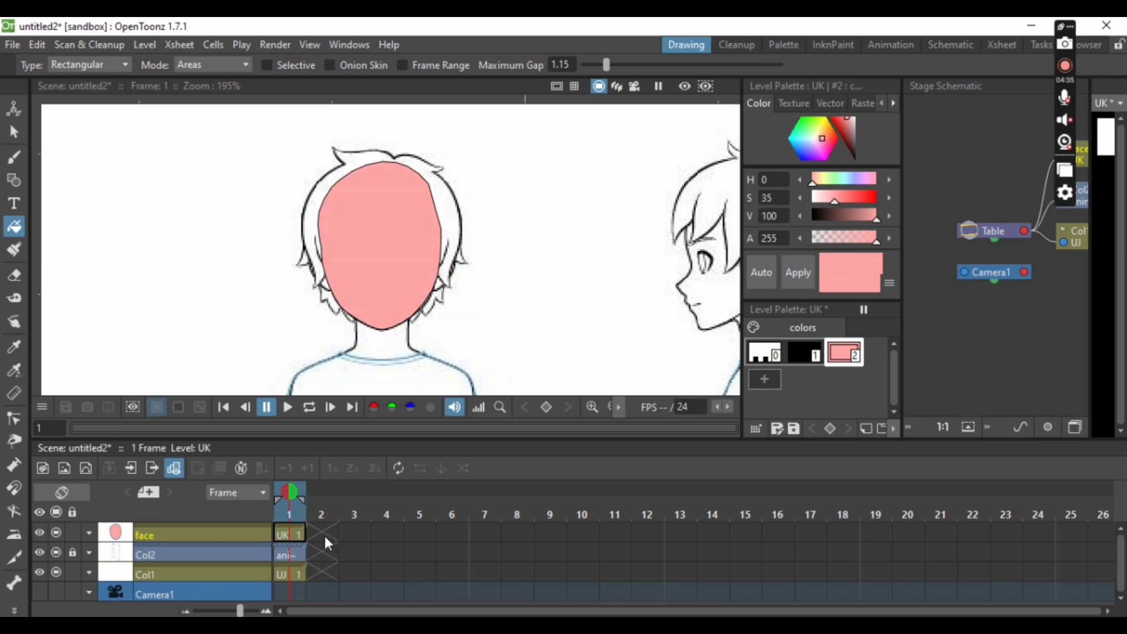
# Step: Lock the face column and set the opacity of the anime3 reference column Col2 to 50%
pyautogui.click(73, 532)
pyautogui.click(90, 553)
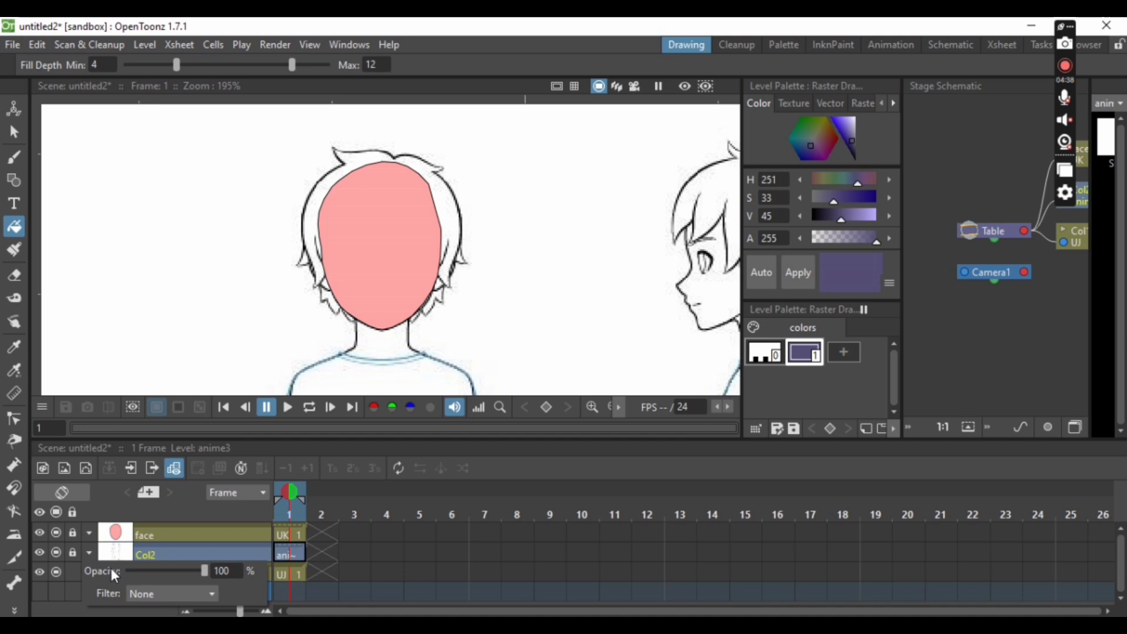
pyautogui.click(175, 575)
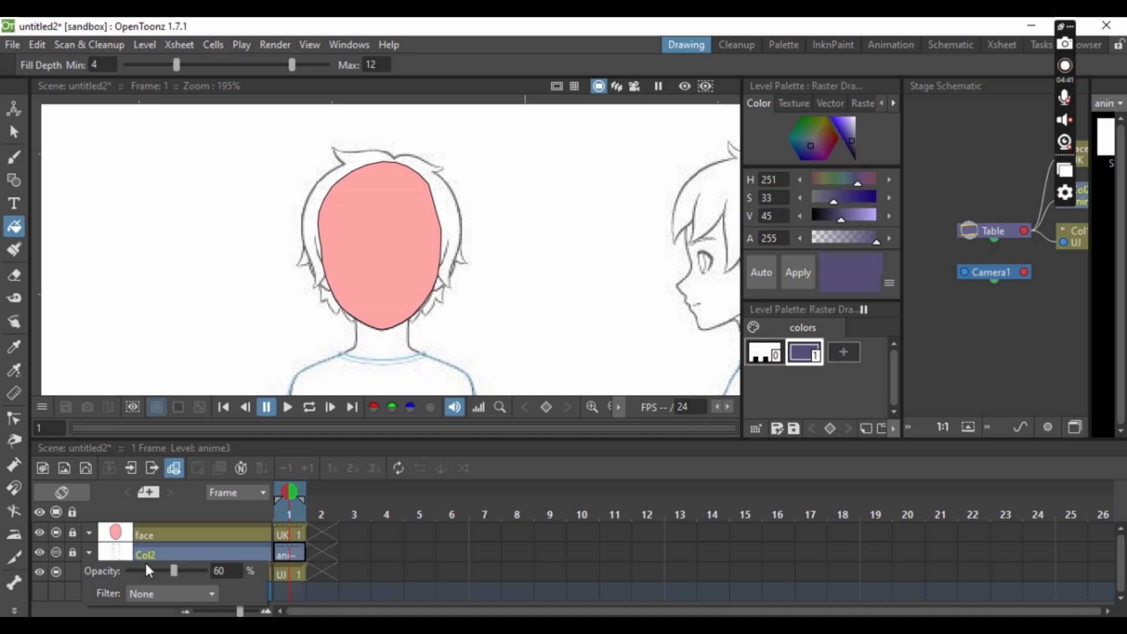
pyautogui.click(146, 572)
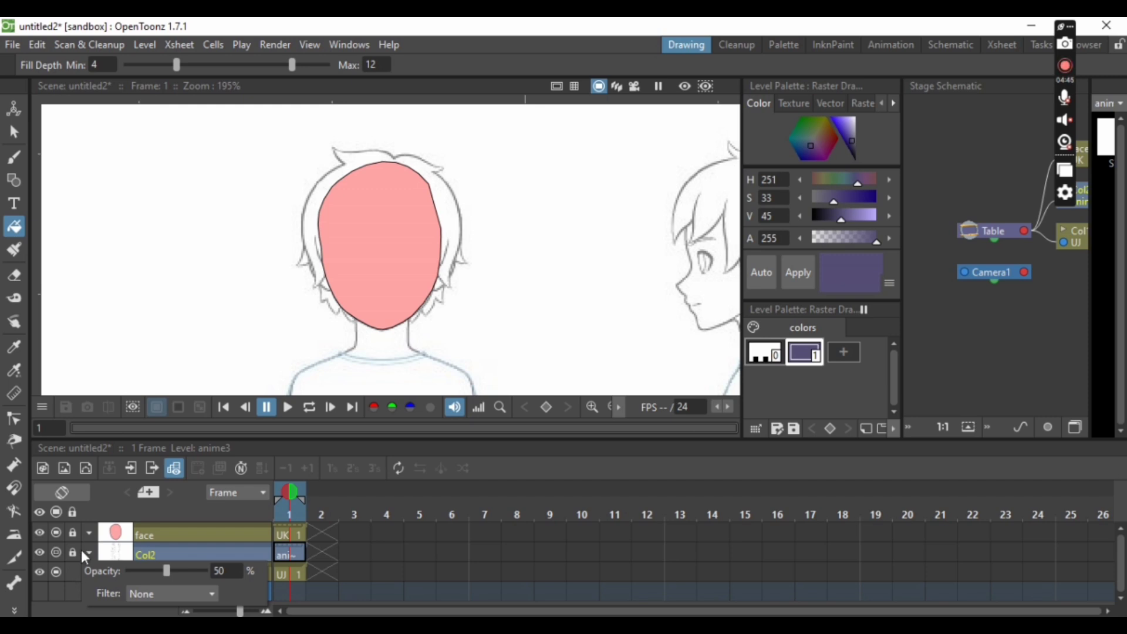
# Step: Set the face column's opacity to 10% so the reference shows through
pyautogui.click(150, 532)
pyautogui.click(89, 533)
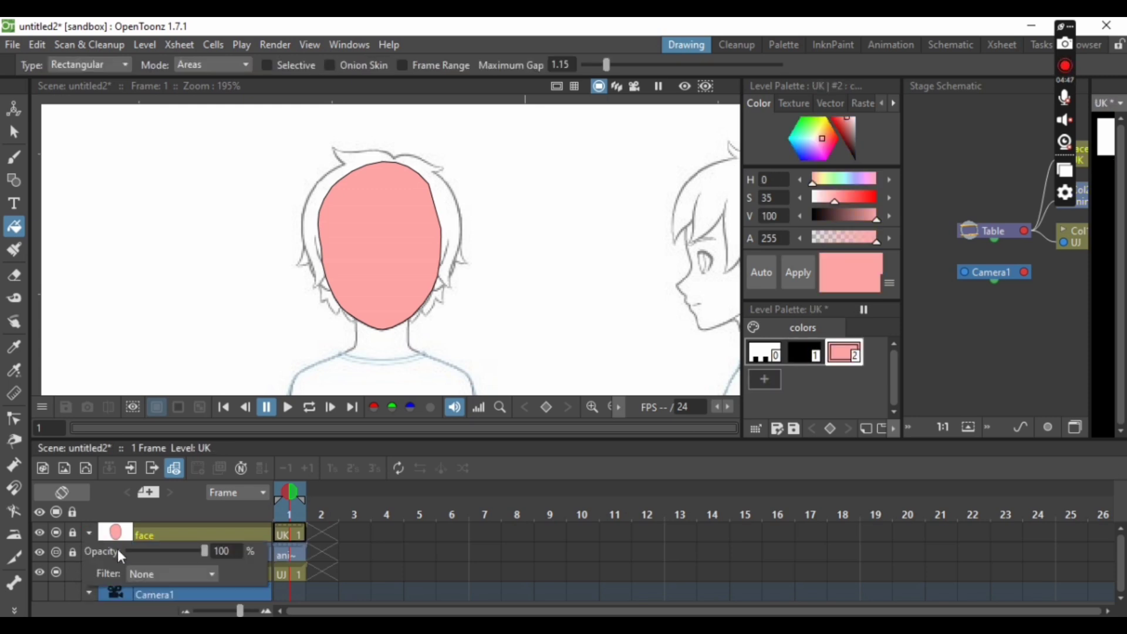
pyautogui.moveTo(144, 549); pyautogui.dragTo(139, 550)
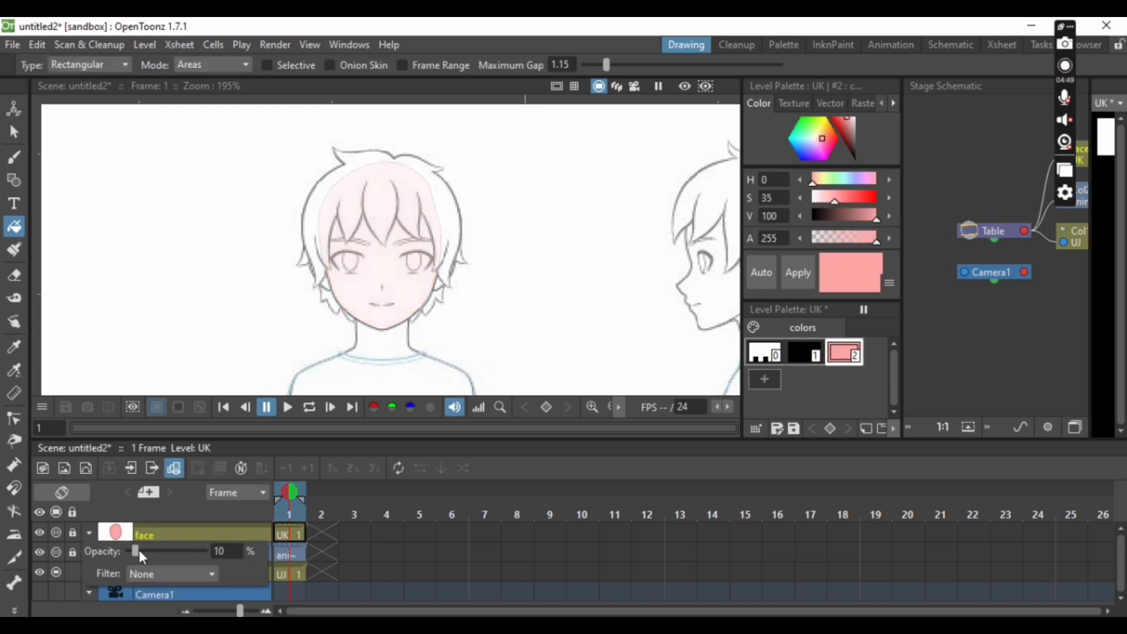
pyautogui.click(184, 533)
# Step: Create another vector level above the face column with the default settings
pyautogui.click(144, 45)
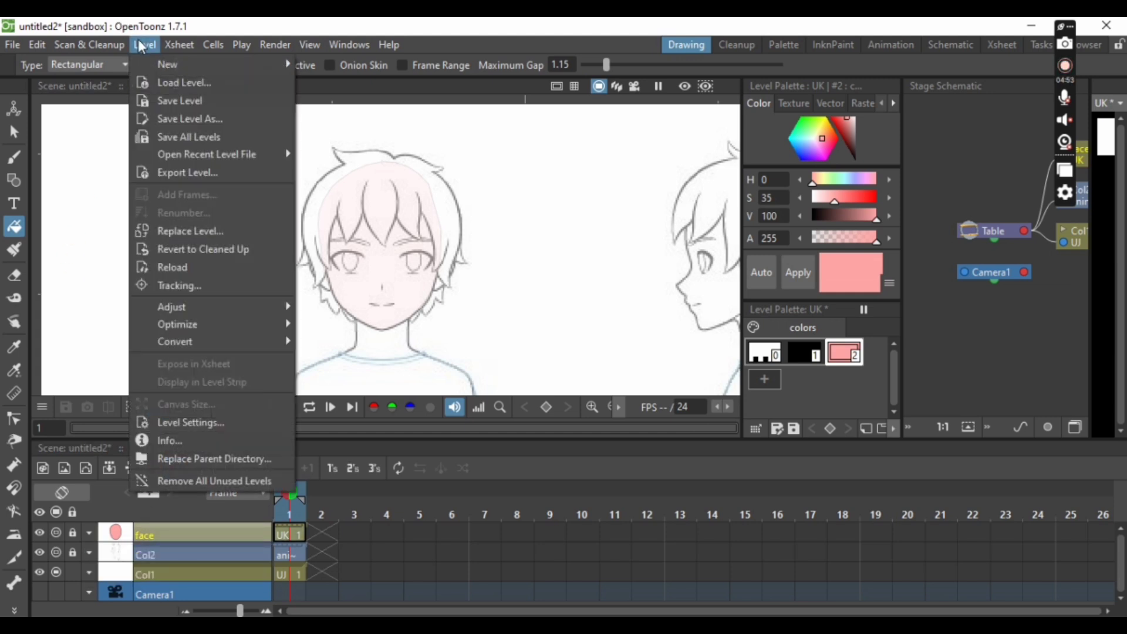
pyautogui.moveTo(198, 64)
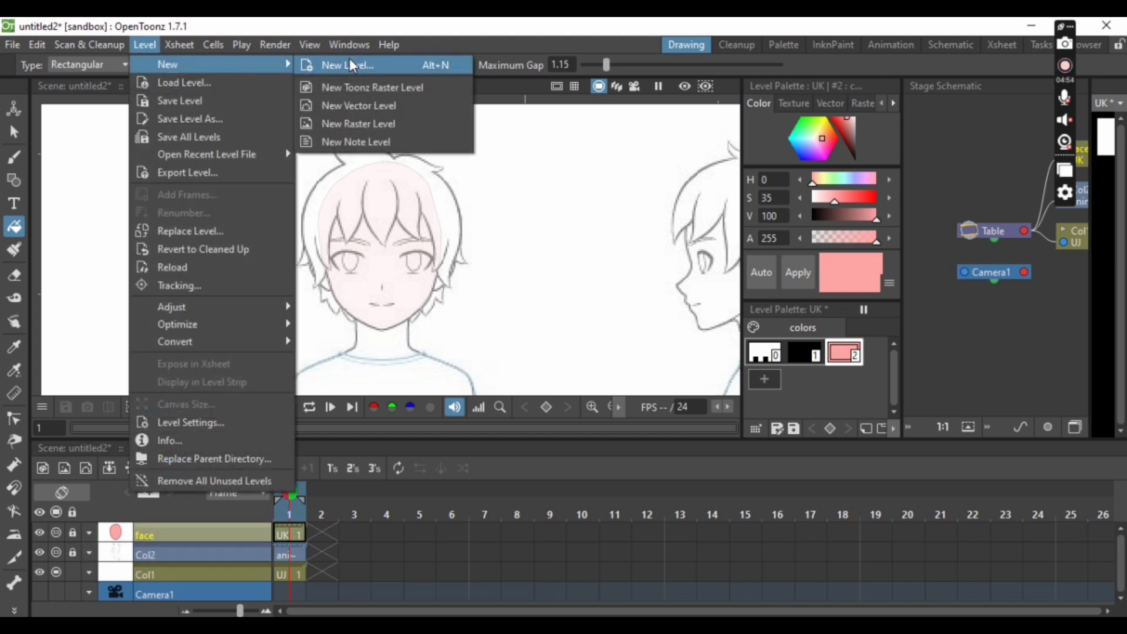
pyautogui.click(364, 107)
pyautogui.click(589, 514)
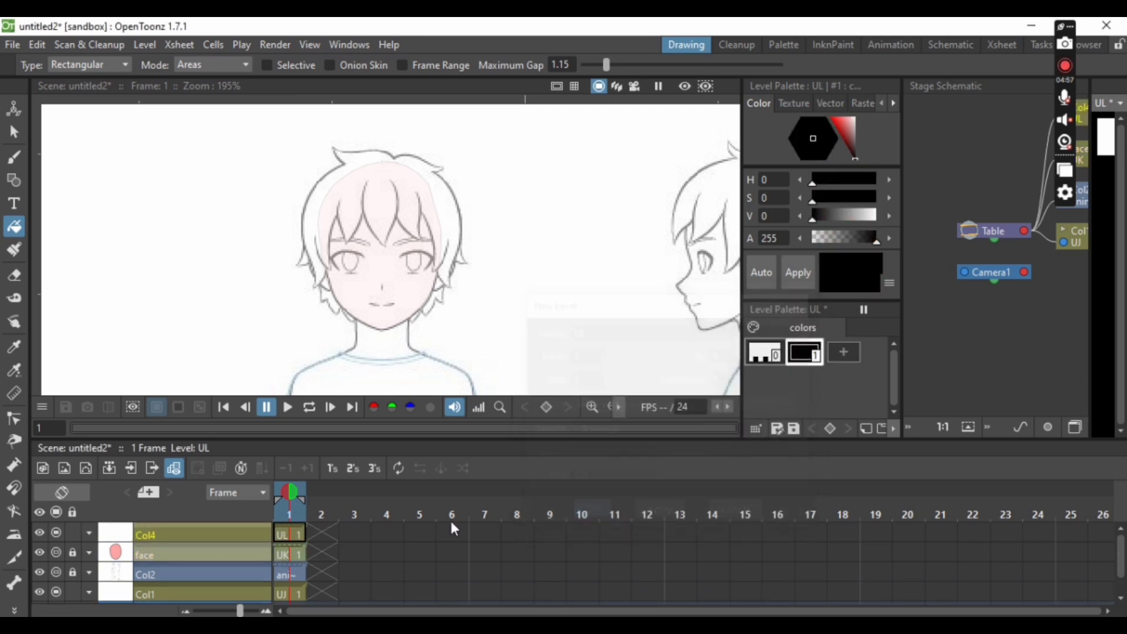
# Step: Rename the new column Col4 as hair
pyautogui.doubleClick(182, 532)
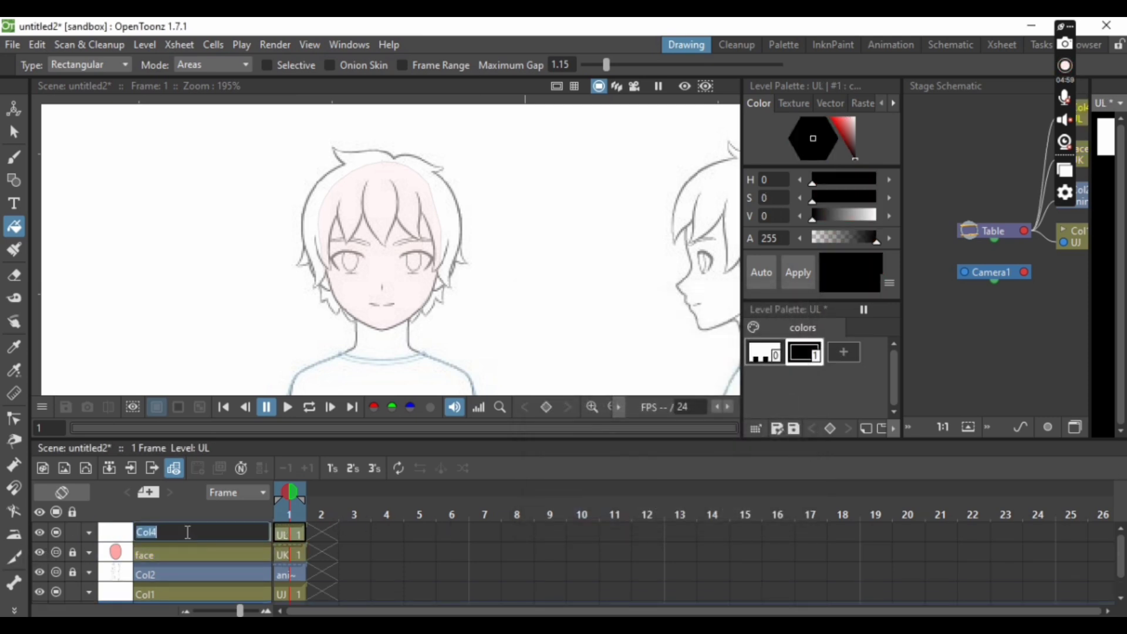
pyautogui.write('h')
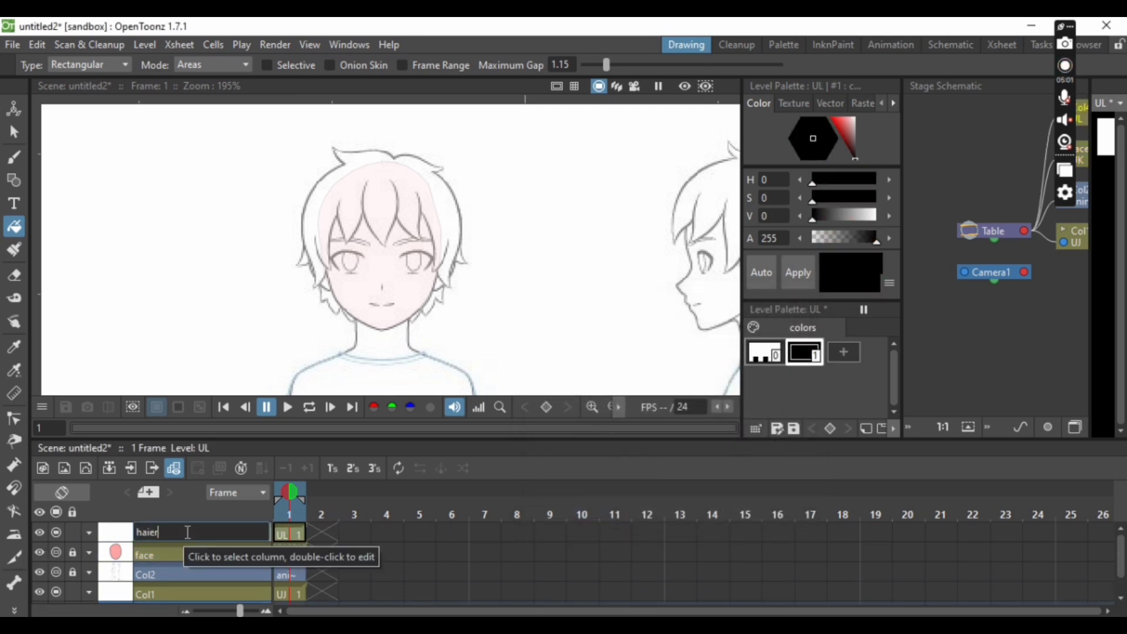
pyautogui.write('aie')
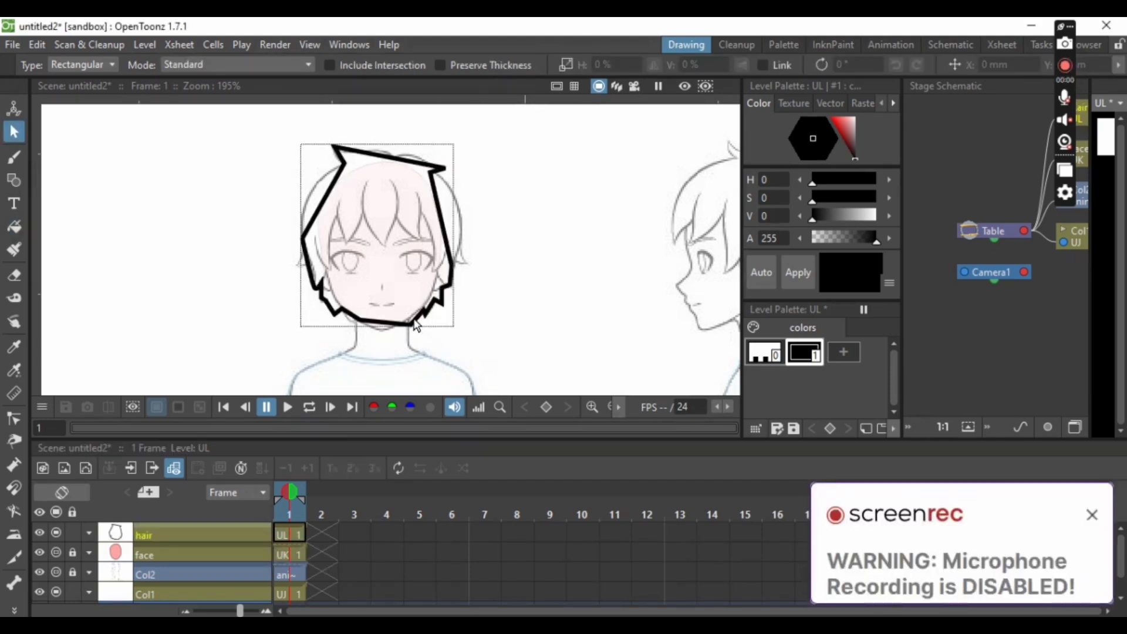
# Step: Thin the stroke of the hair outline and bend its upper-left edge to follow the reference hair
pyautogui.click(418, 323)
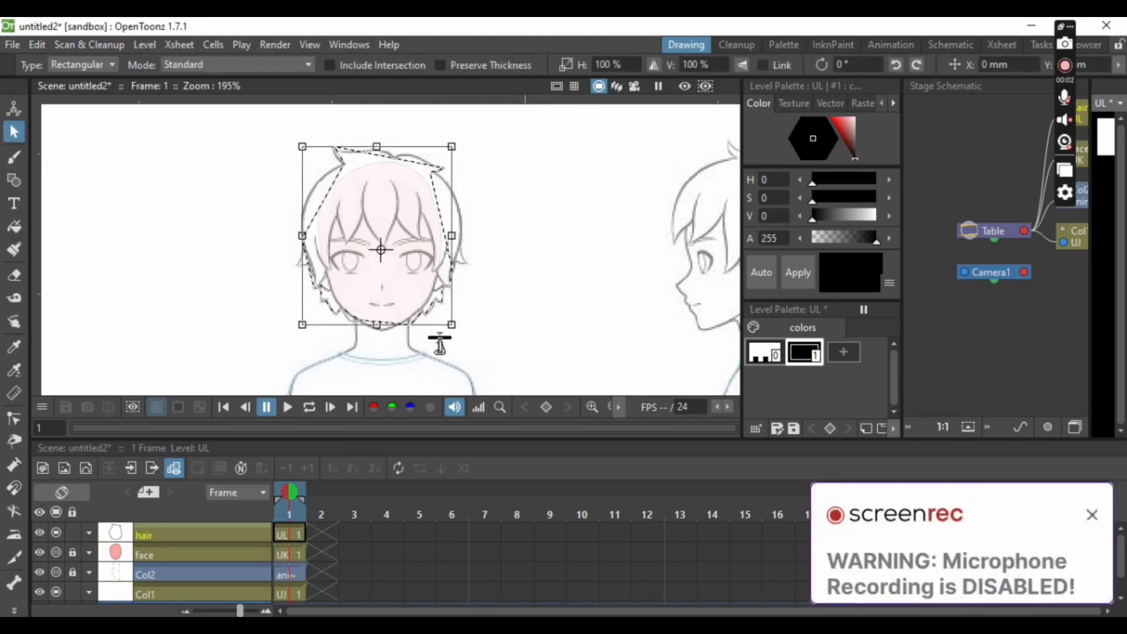
pyautogui.click(501, 346)
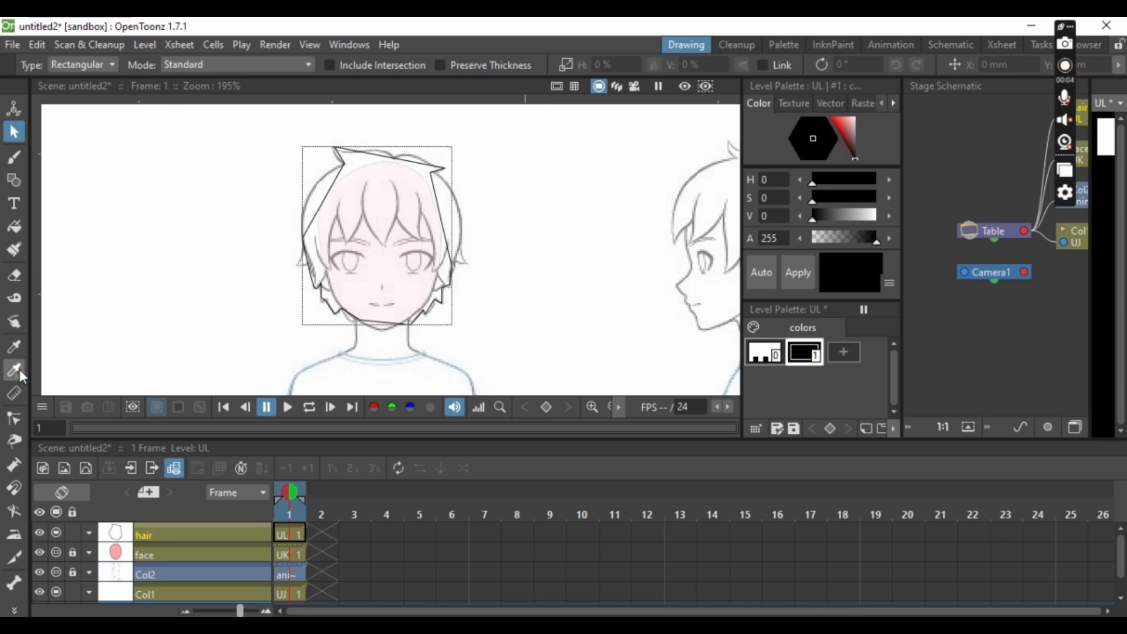
pyautogui.click(12, 419)
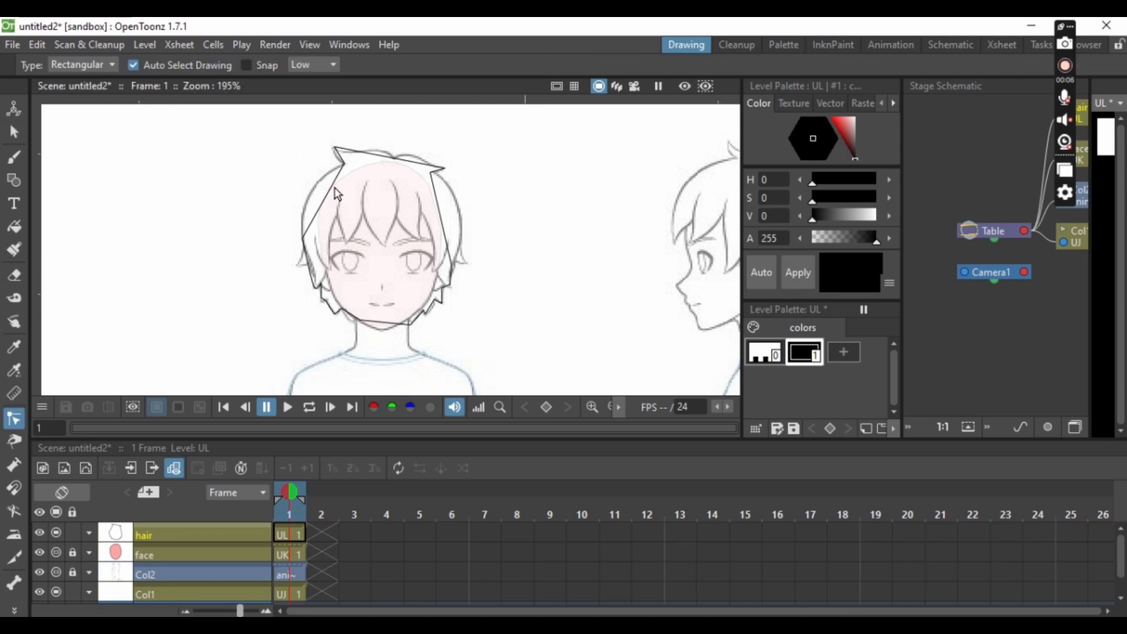
pyautogui.click(337, 190)
pyautogui.click(328, 192)
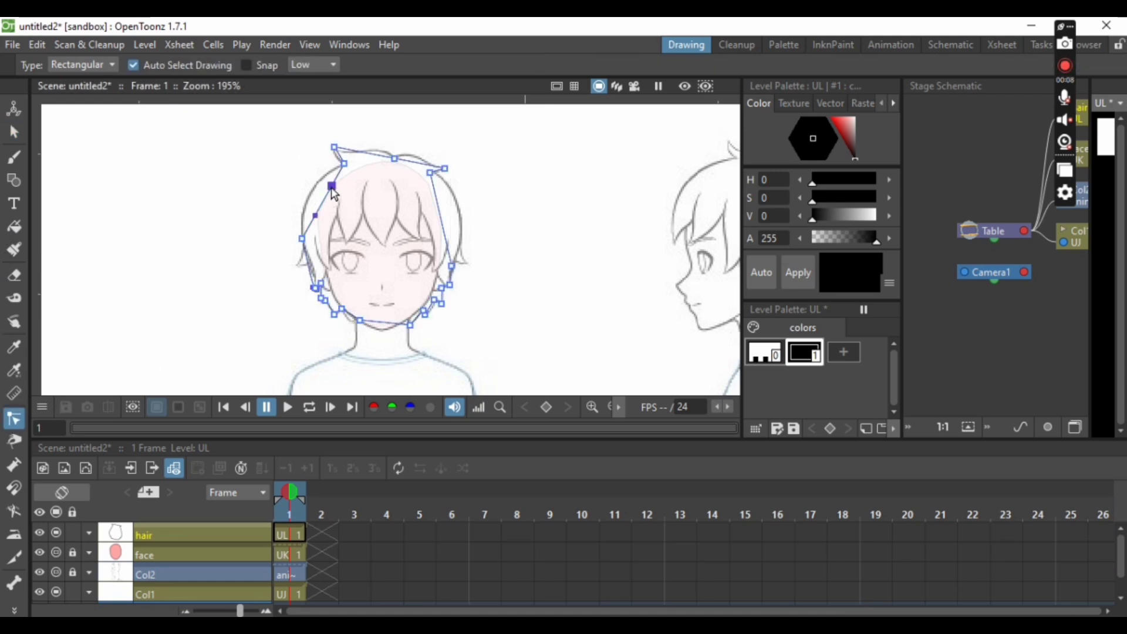
pyautogui.moveTo(330, 188); pyautogui.dragTo(318, 176)
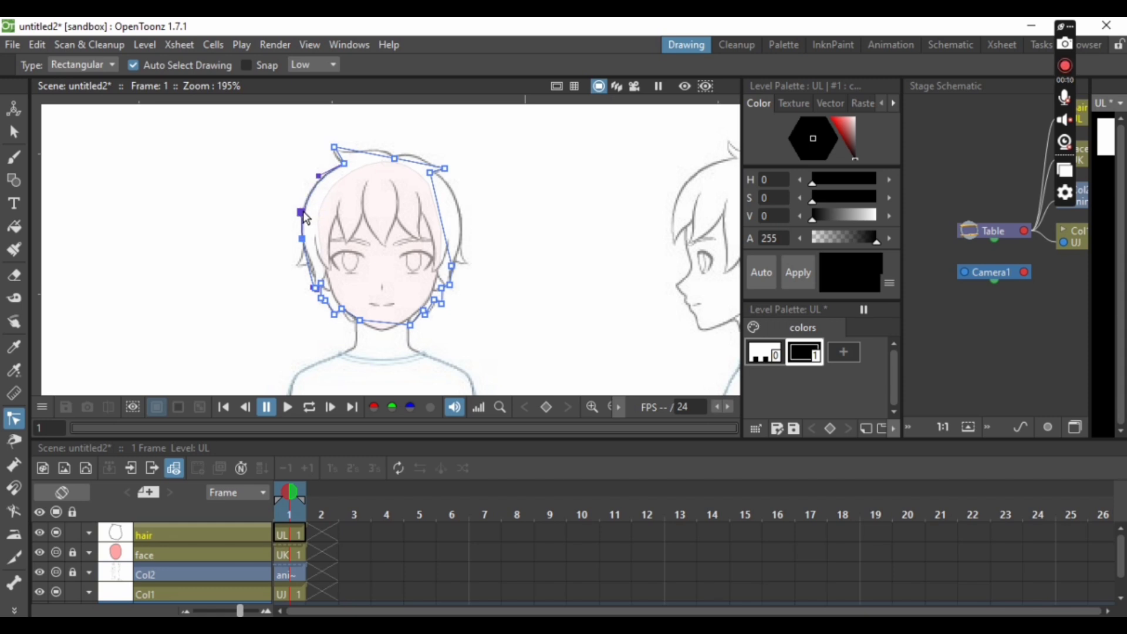
# Step: Curve the remaining side and crown segments of the hair outline to match the reference hair
pyautogui.click(313, 287)
pyautogui.moveTo(314, 286); pyautogui.dragTo(313, 274)
pyautogui.keyDown('ctrl'); pyautogui.click(446, 237); pyautogui.keyUp('ctrl')
pyautogui.moveTo(446, 237); pyautogui.dragTo(464, 241)
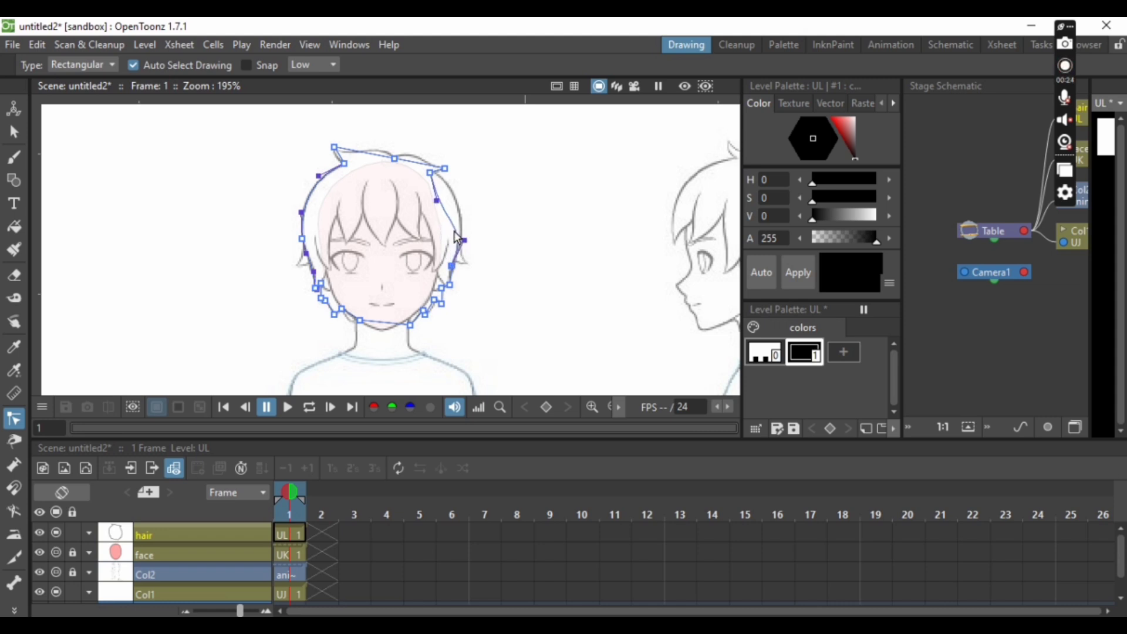
pyautogui.moveTo(437, 201); pyautogui.dragTo(350, 158)
pyautogui.click(359, 152)
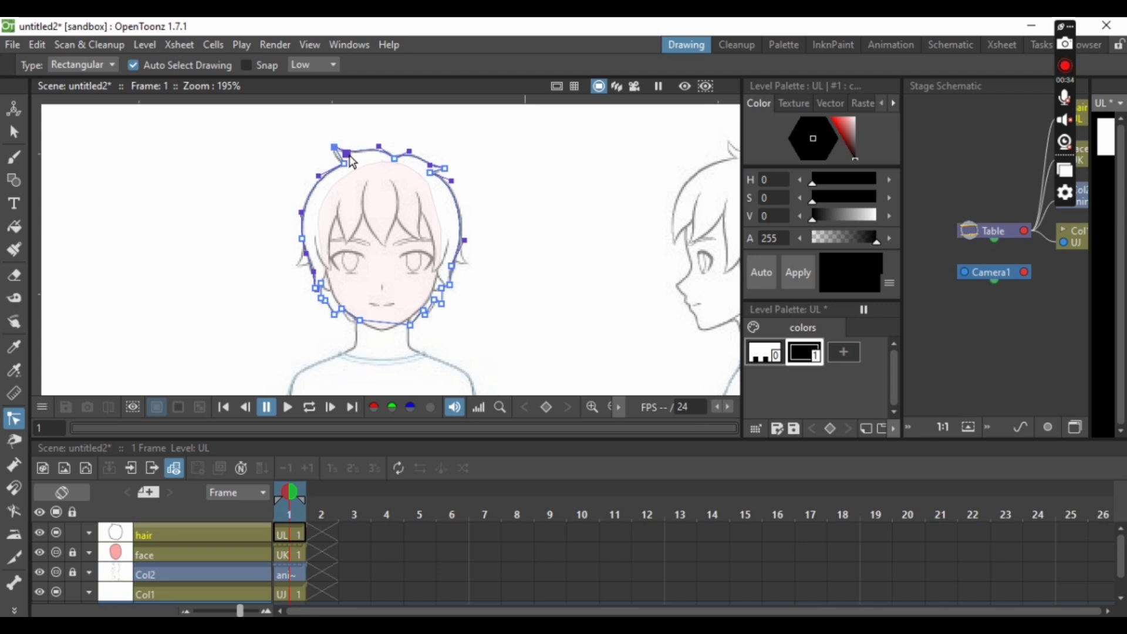
# Step: Fill the finished hair shape with the black style
pyautogui.click(265, 161)
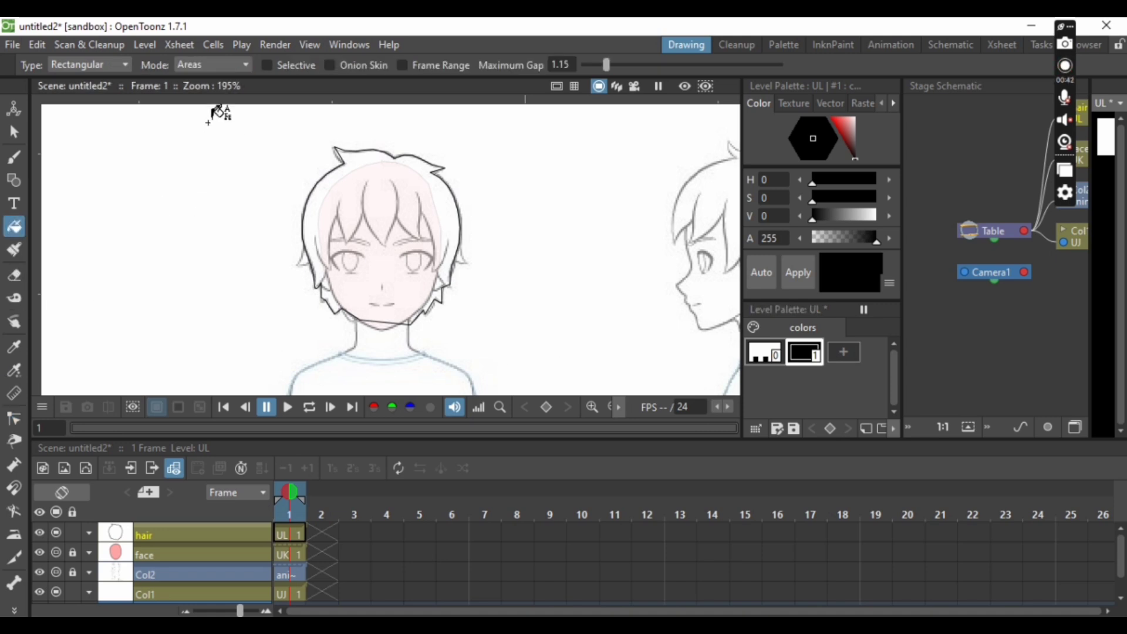
pyautogui.moveTo(208, 121); pyautogui.dragTo(520, 357)
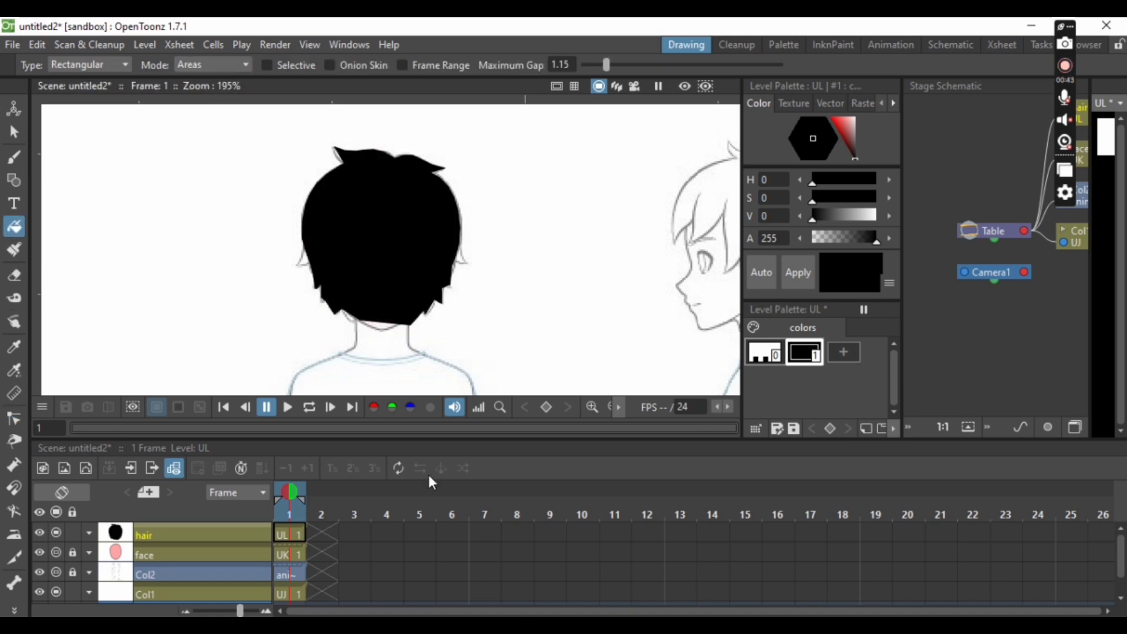
# Step: Lower the hair column's opacity until the reference face shows through, and lock the column
pyautogui.click(89, 532)
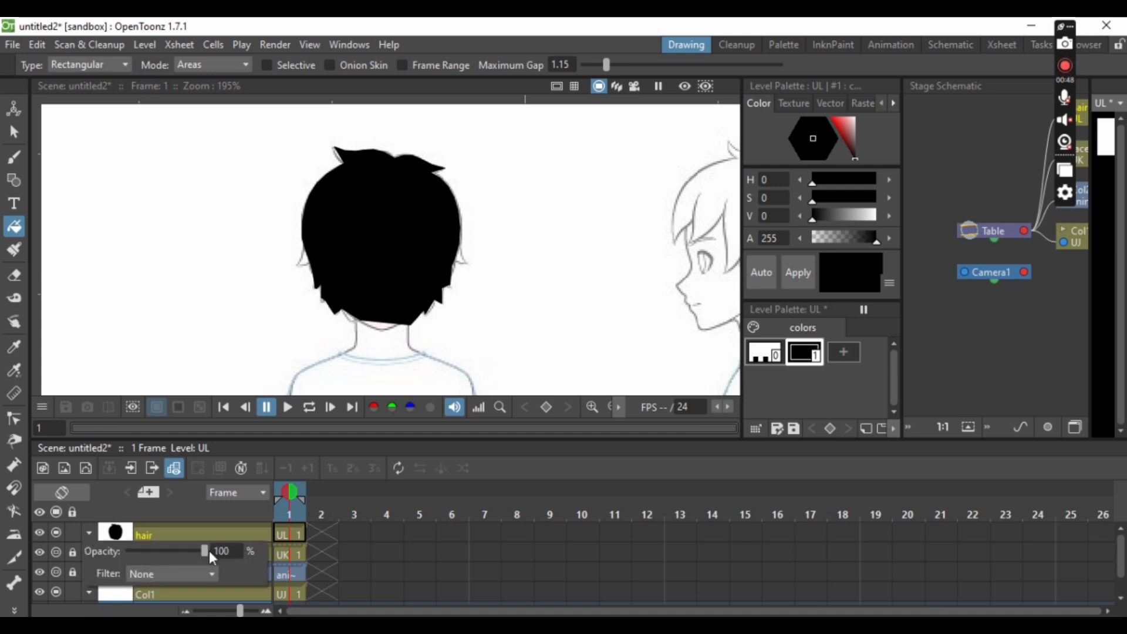
pyautogui.moveTo(142, 559); pyautogui.dragTo(130, 561)
pyautogui.click(68, 528)
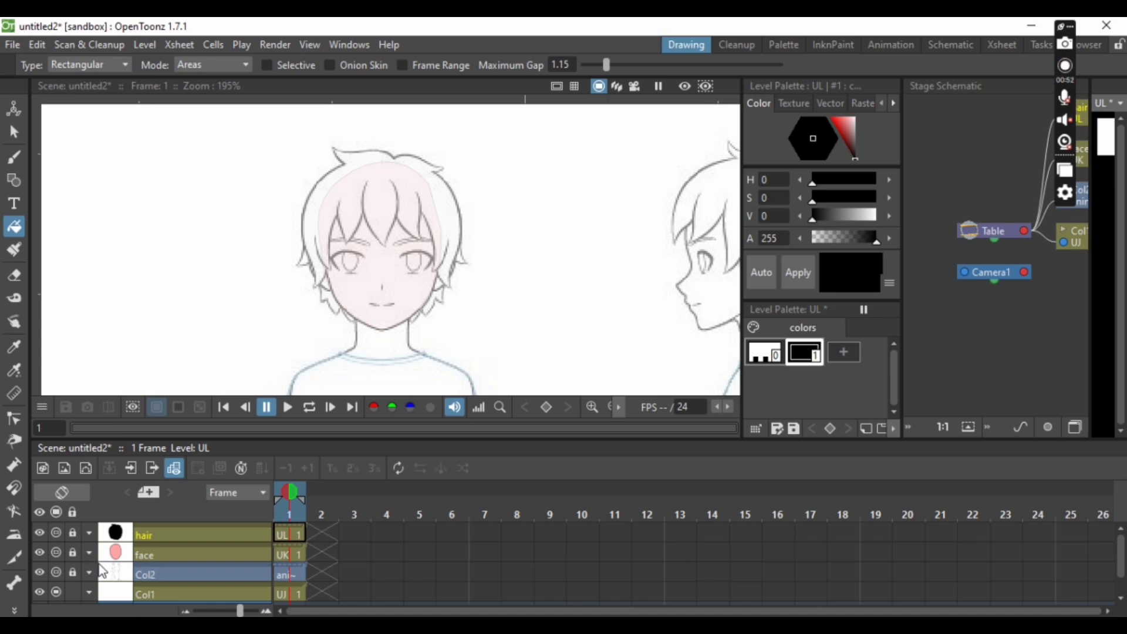
# Step: Create a vector level with the default settings between the face and hair columns
pyautogui.click(207, 552)
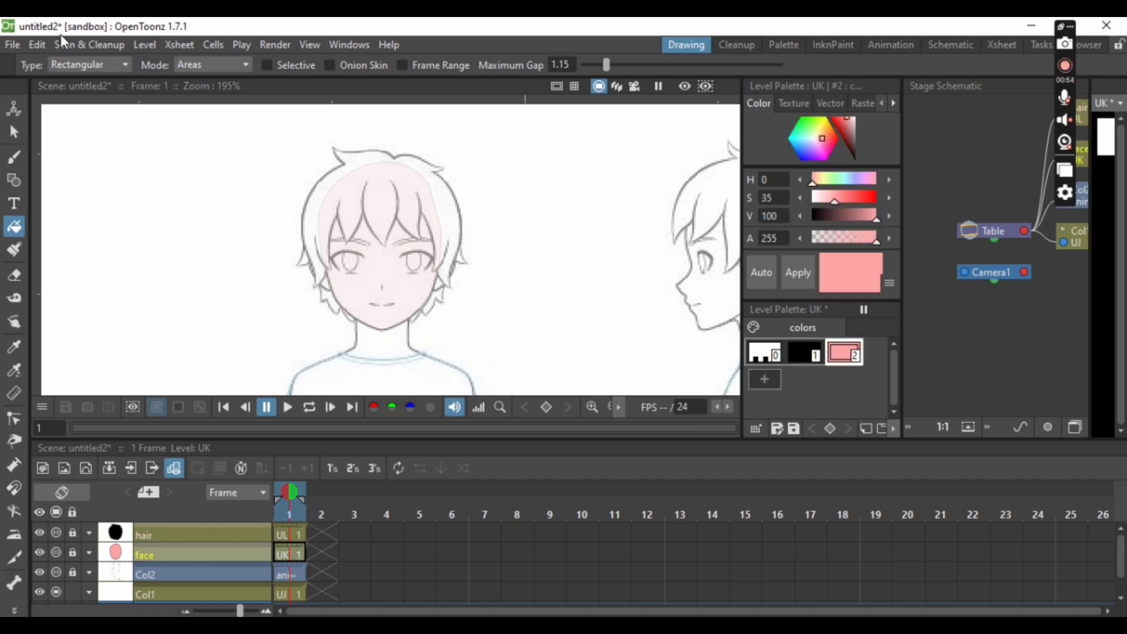
pyautogui.click(145, 45)
pyautogui.moveTo(215, 64)
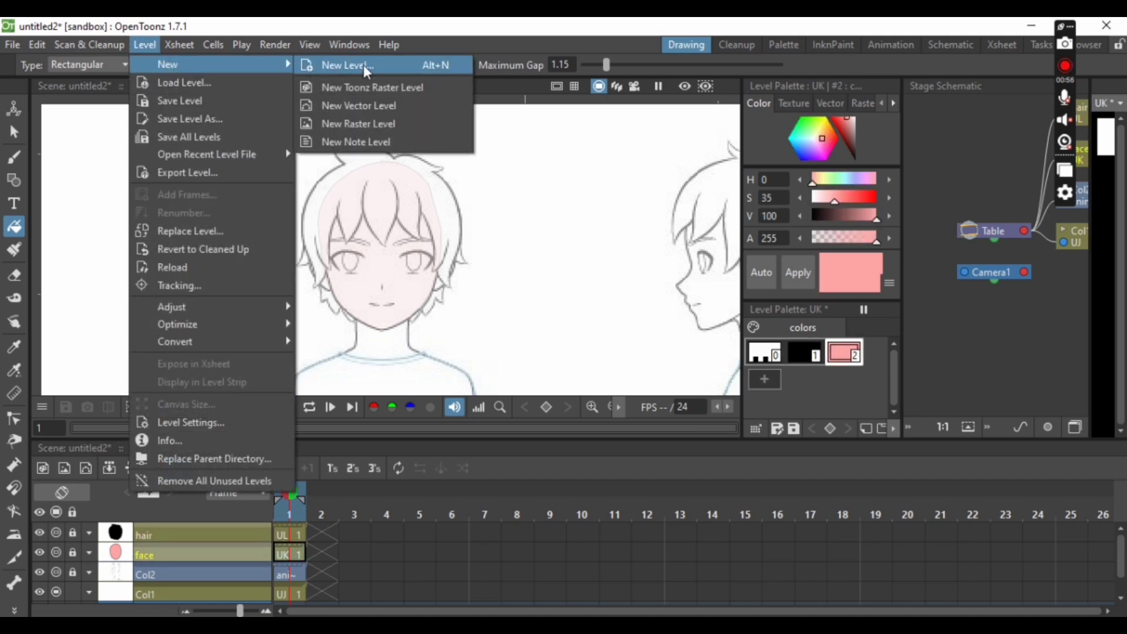
pyautogui.click(370, 103)
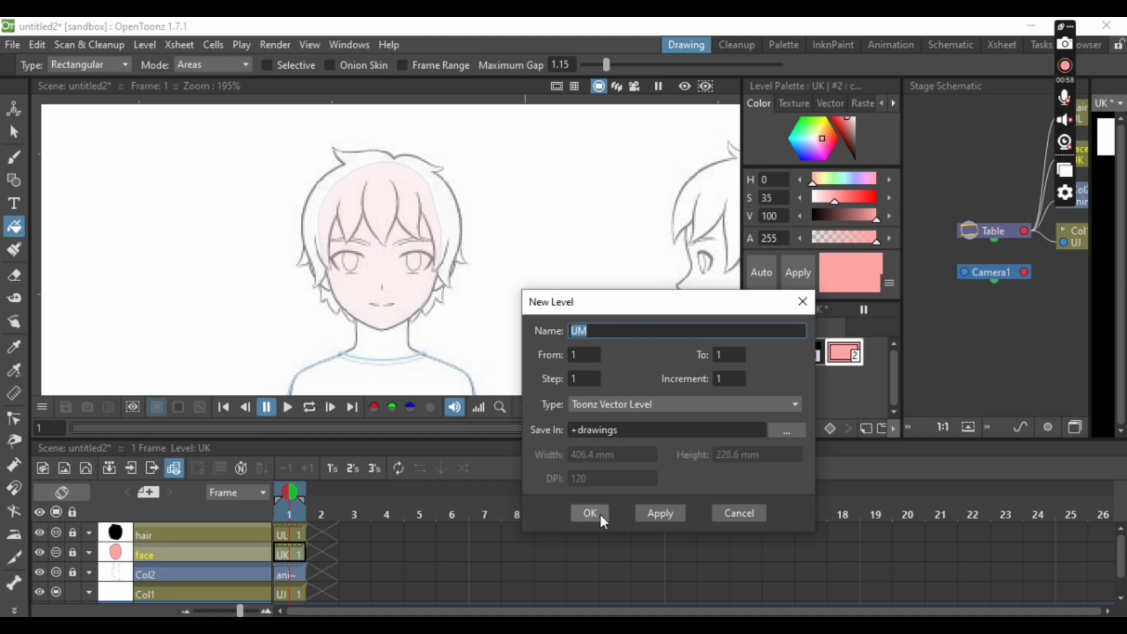
pyautogui.click(590, 513)
# Step: Rename the column between hair and face as eye
pyautogui.doubleClick(198, 545)
pyautogui.write('e')
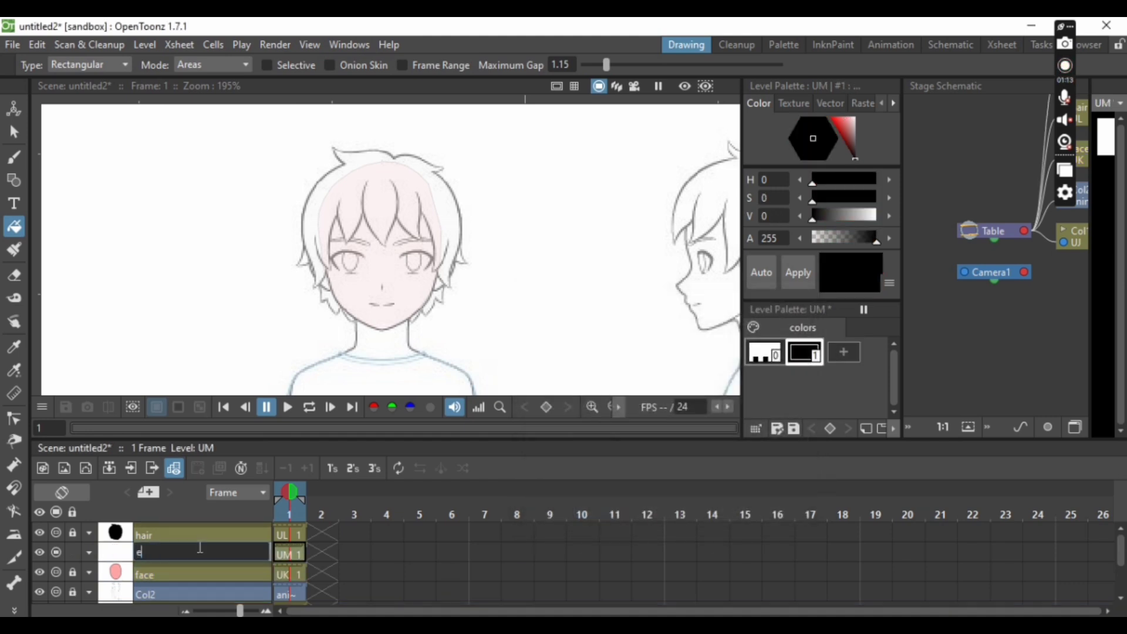
pyautogui.write('ye')
pyautogui.press('Return')
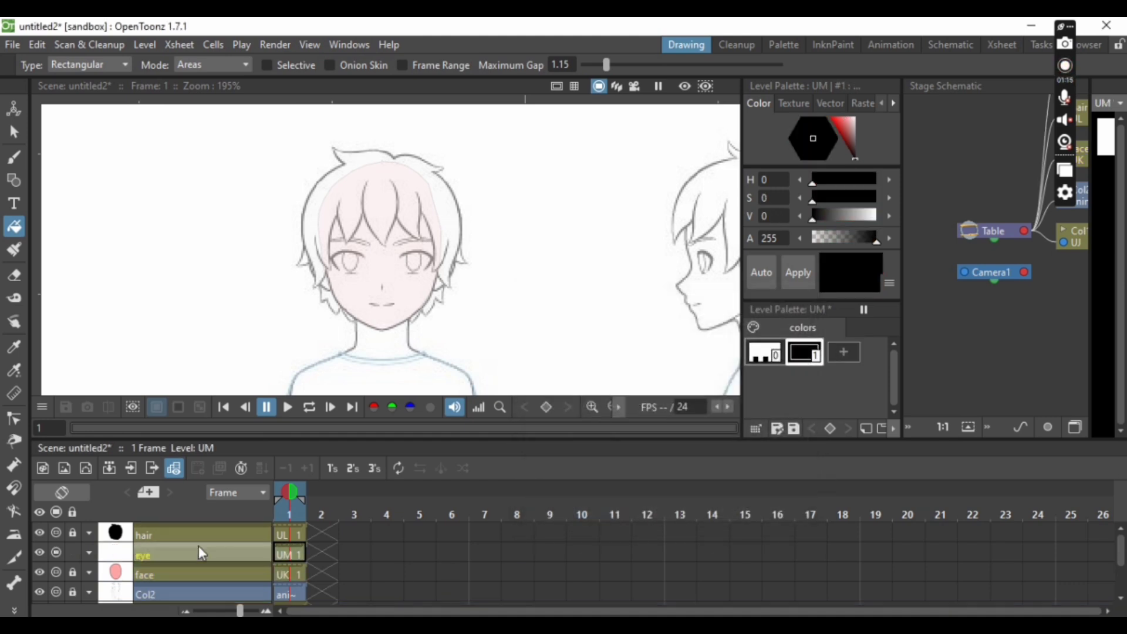
# Step: Draw a closed triangular polyline over the reference eye on the viewer's left, on the eye level
pyautogui.click(14, 419)
pyautogui.click(14, 180)
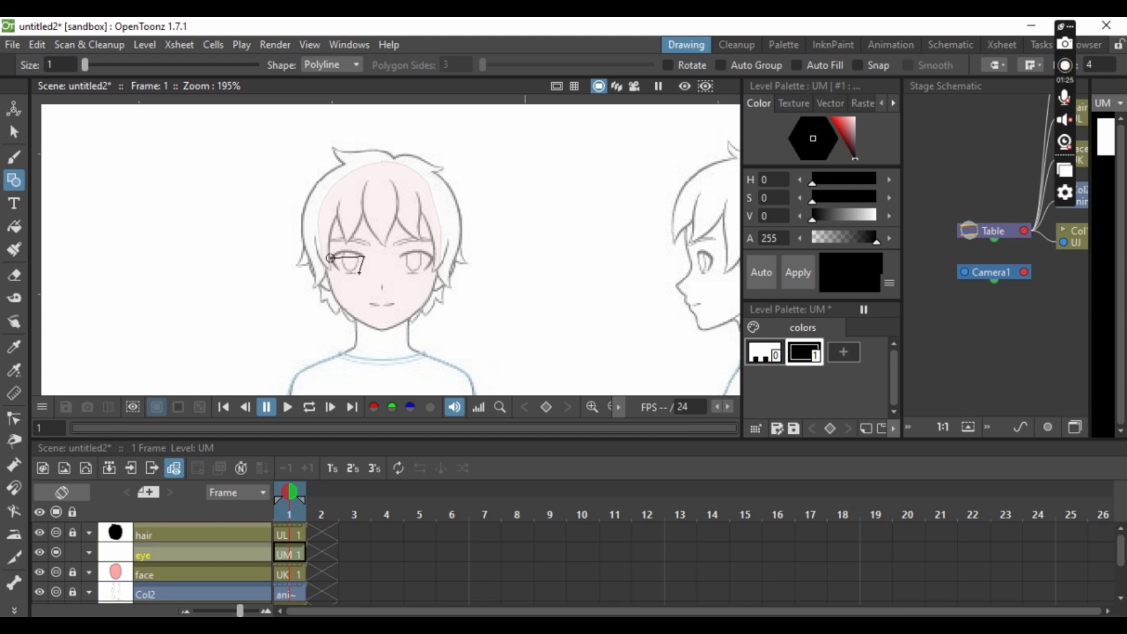
pyautogui.click(359, 274)
pyautogui.click(330, 259)
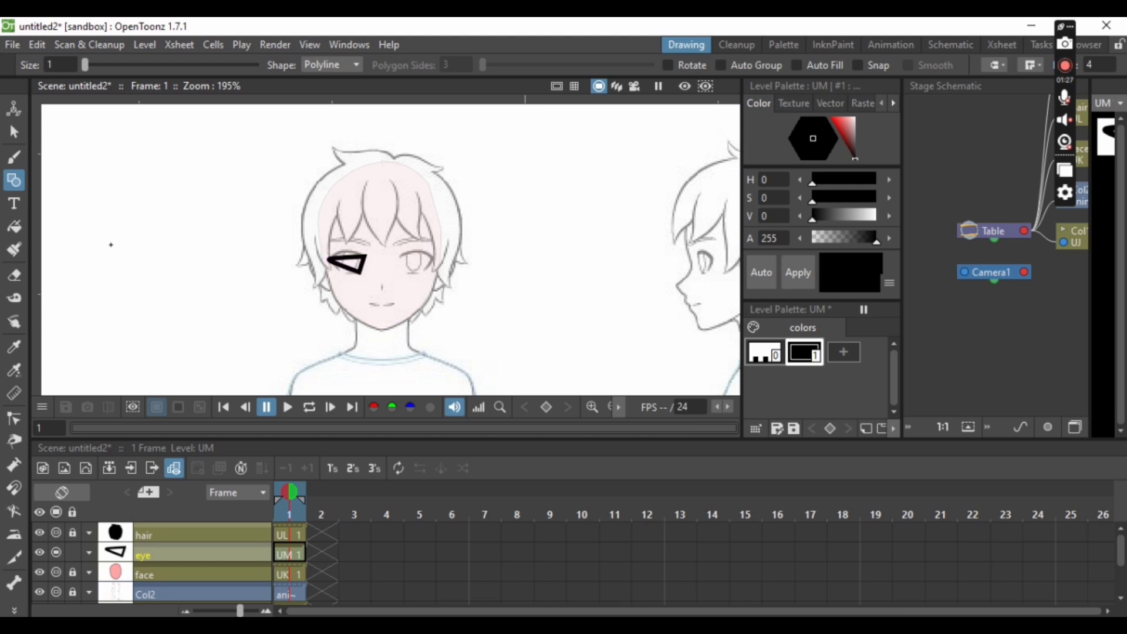
# Step: Select the triangular eye outline and reduce its stroke thickness
pyautogui.click(12, 134)
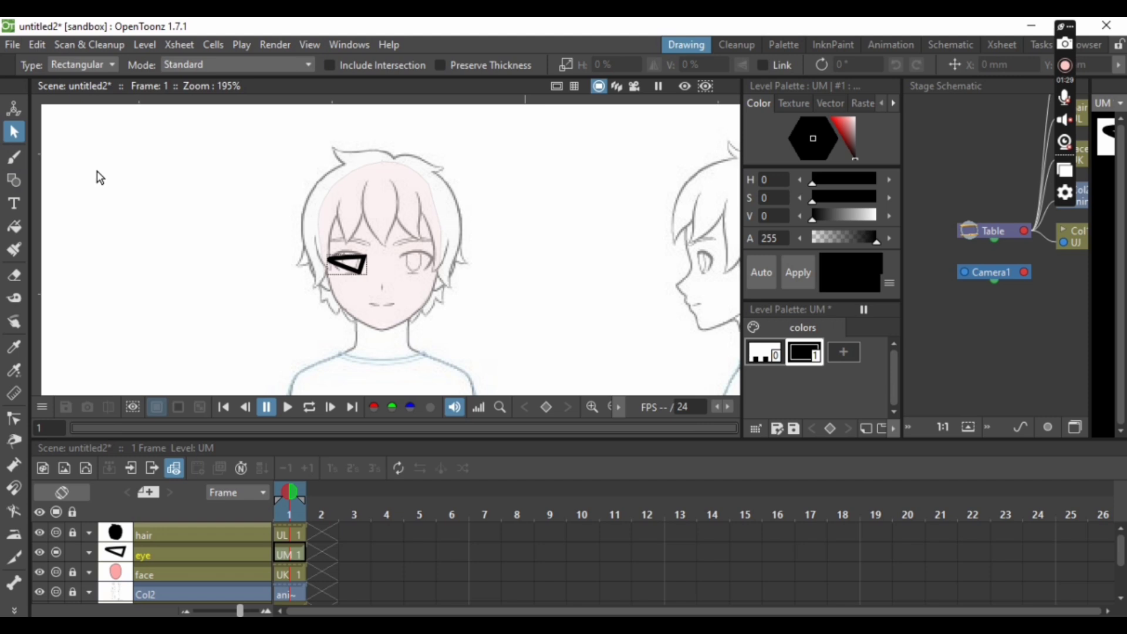
pyautogui.click(347, 266)
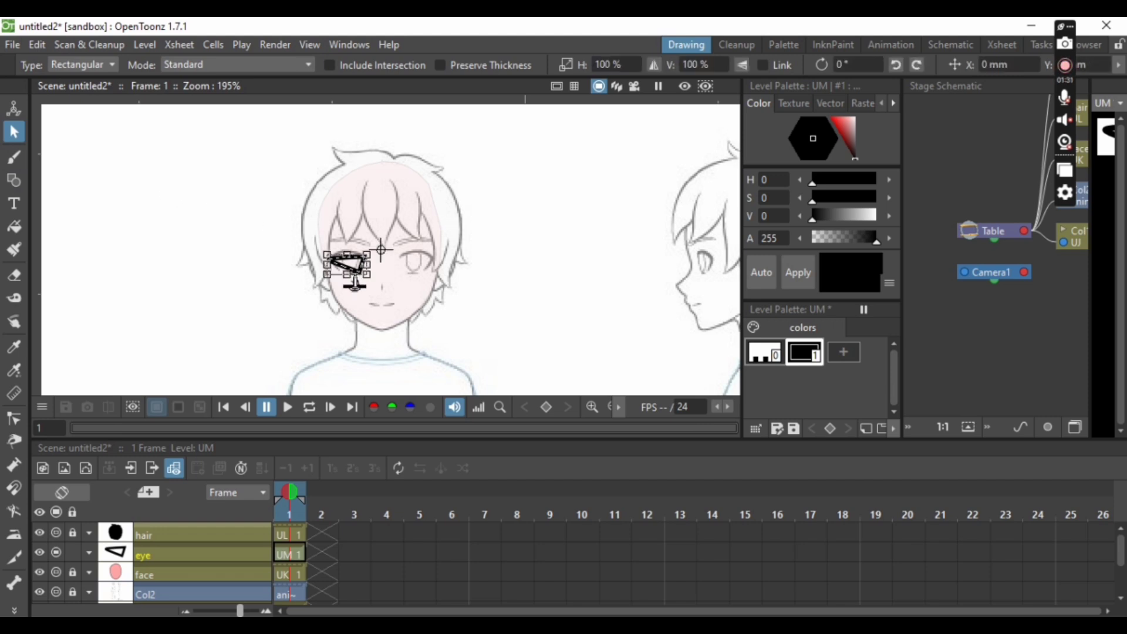
pyautogui.moveTo(355, 284); pyautogui.dragTo(354, 288)
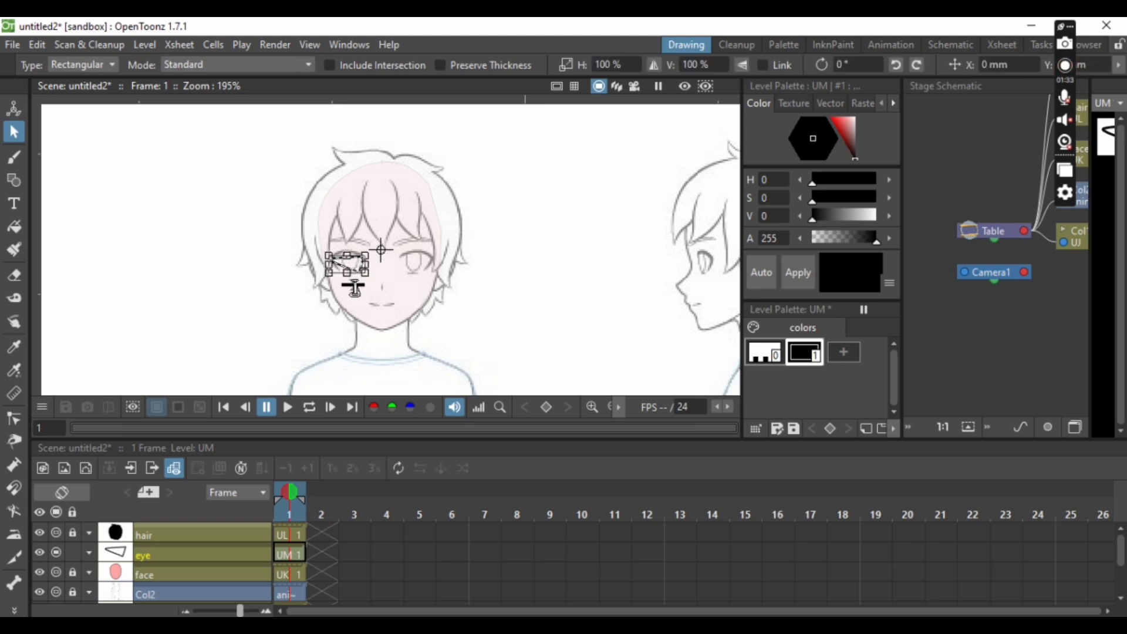
pyautogui.click(384, 308)
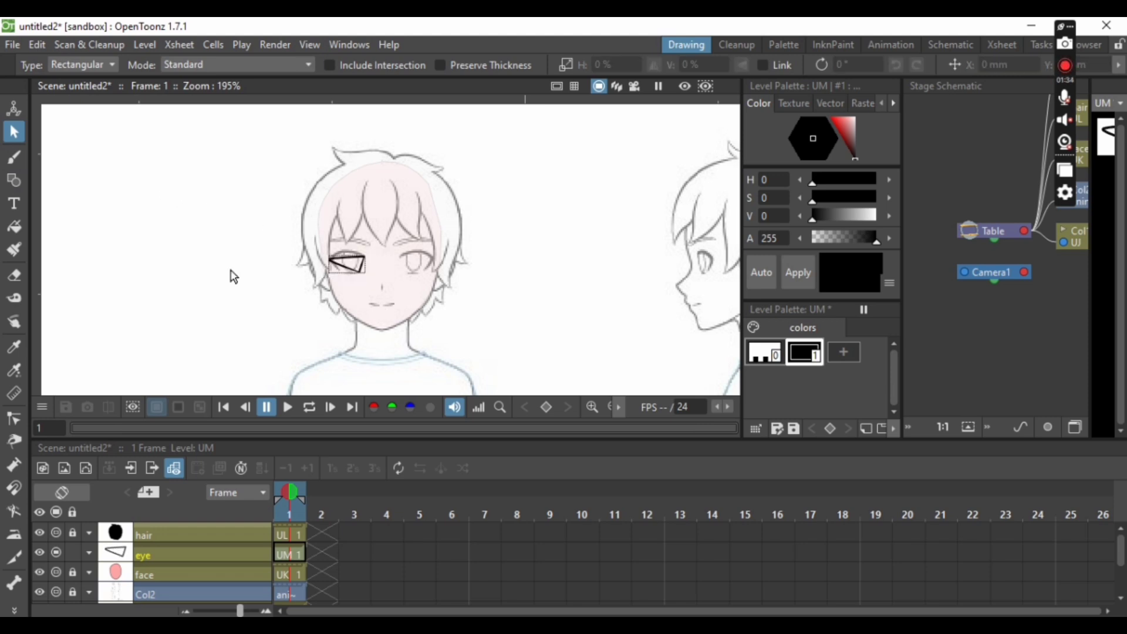
# Step: Bend the upper and lower edges of the eye outline into curves that follow the reference eye
pyautogui.click(14, 420)
pyautogui.click(346, 263)
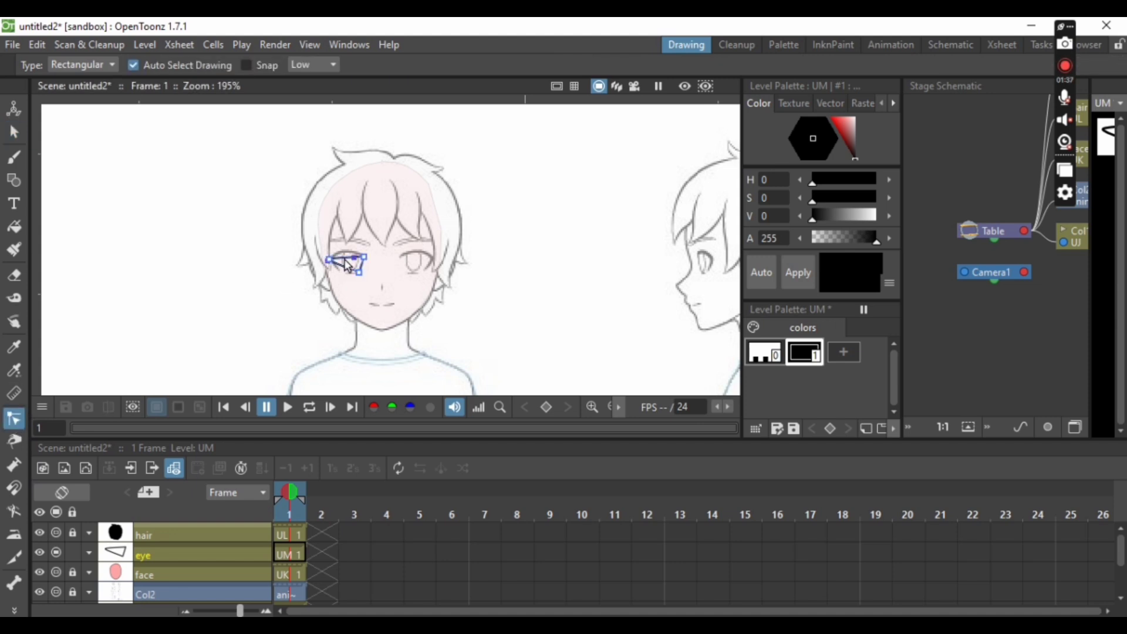
pyautogui.moveTo(355, 257)
pyautogui.mouseDown()
pyautogui.moveTo(346, 250)
pyautogui.moveTo(351, 275)
pyautogui.mouseUp()
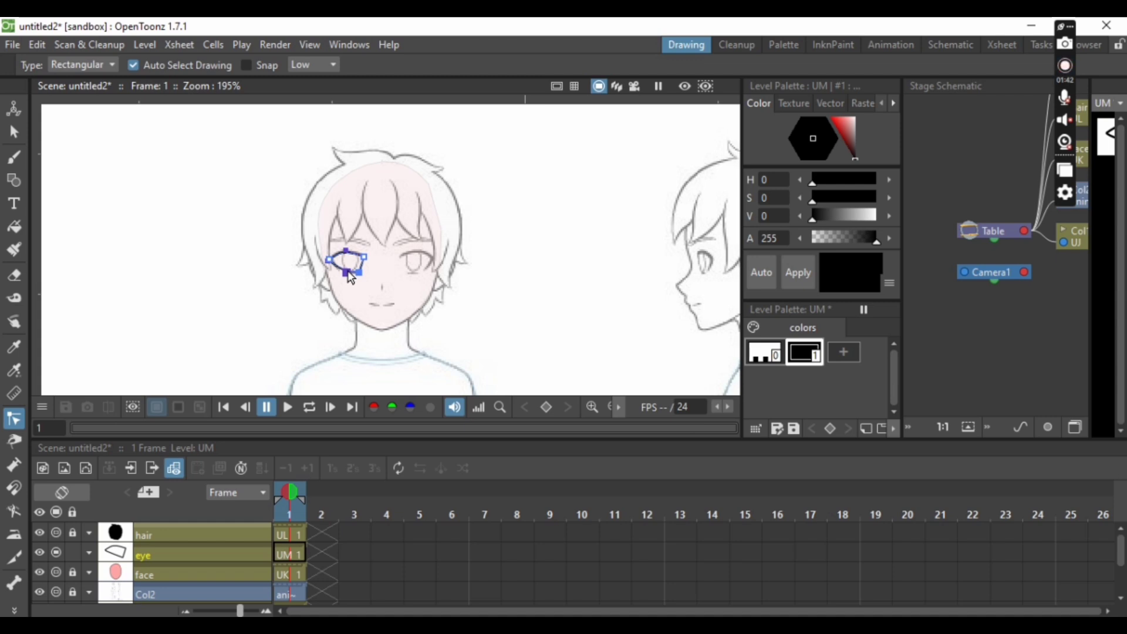
pyautogui.click(272, 357)
# Step: Add a white palette style with H 0, S 0, V 100 and fill the eye shape with it
pyautogui.scroll(-2, 340, 234)
pyautogui.scroll(3, 341, 235)
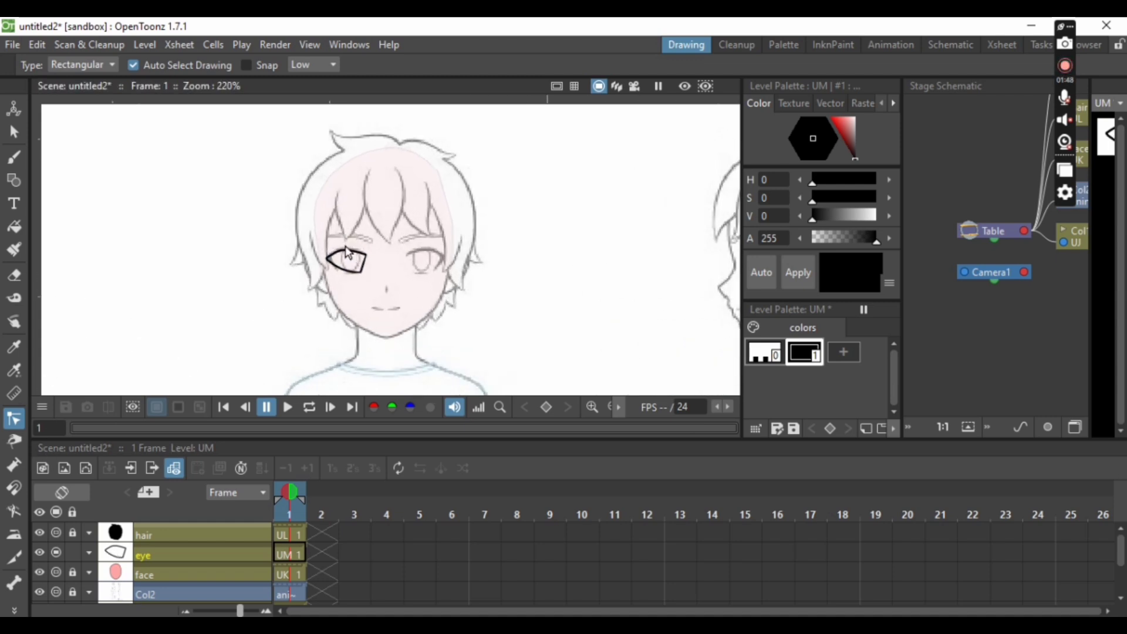
pyautogui.scroll(4, 348, 254)
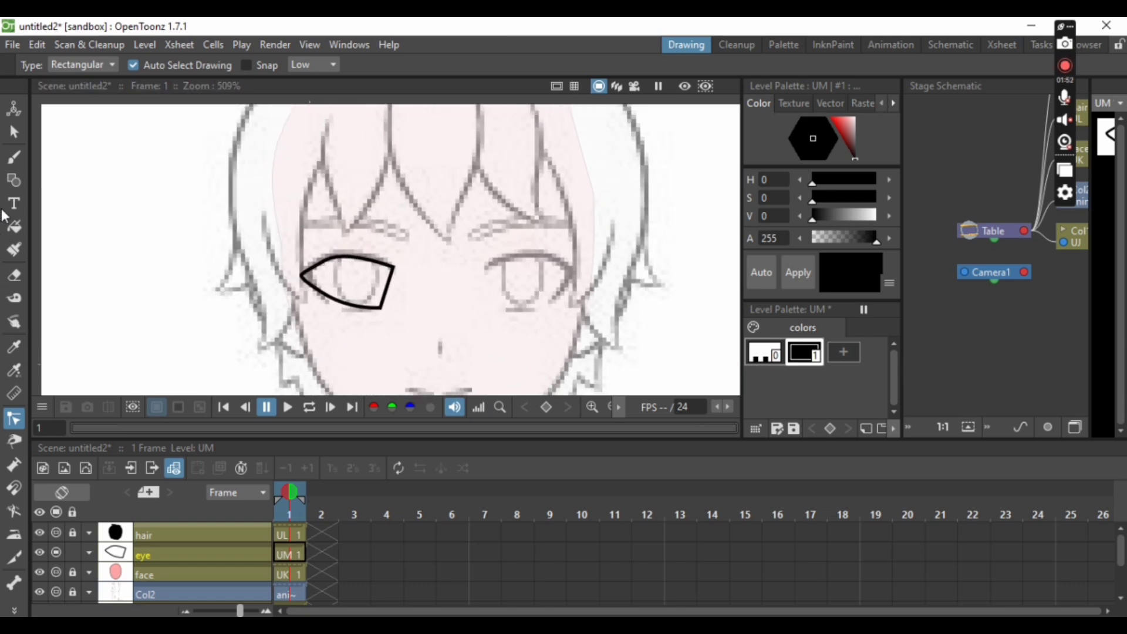
pyautogui.click(844, 352)
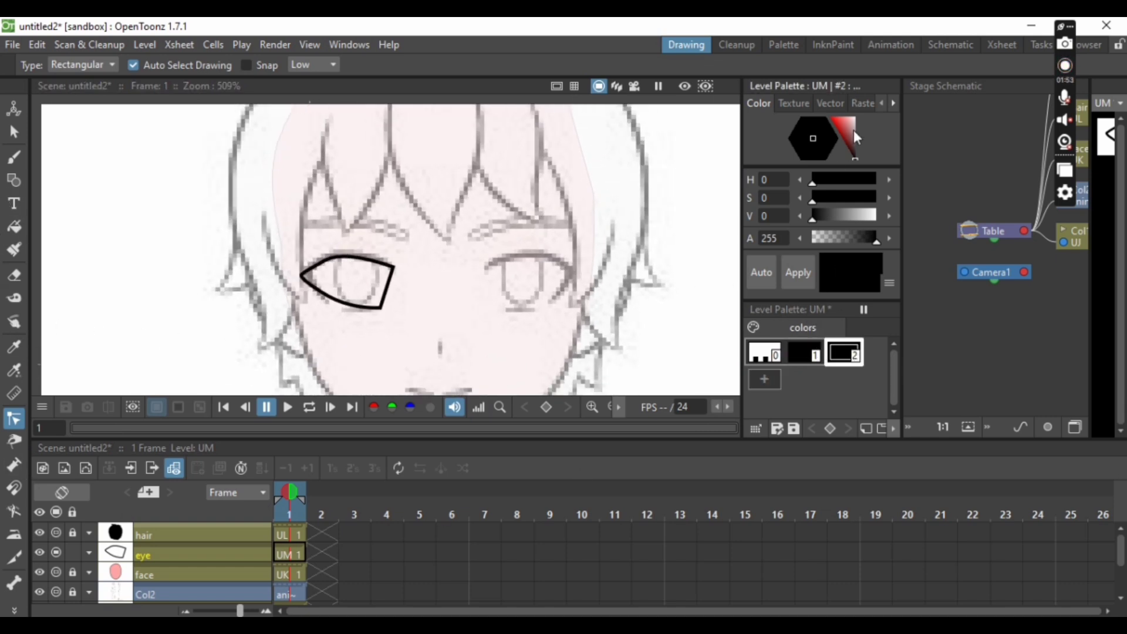
pyautogui.moveTo(852, 146); pyautogui.dragTo(856, 118)
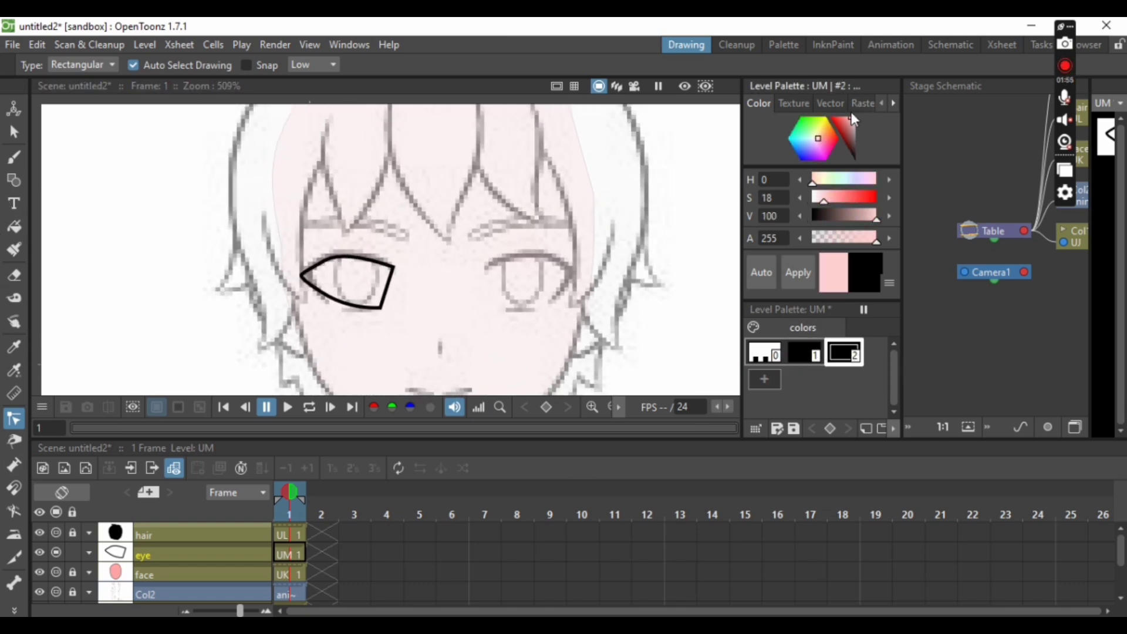
pyautogui.click(796, 279)
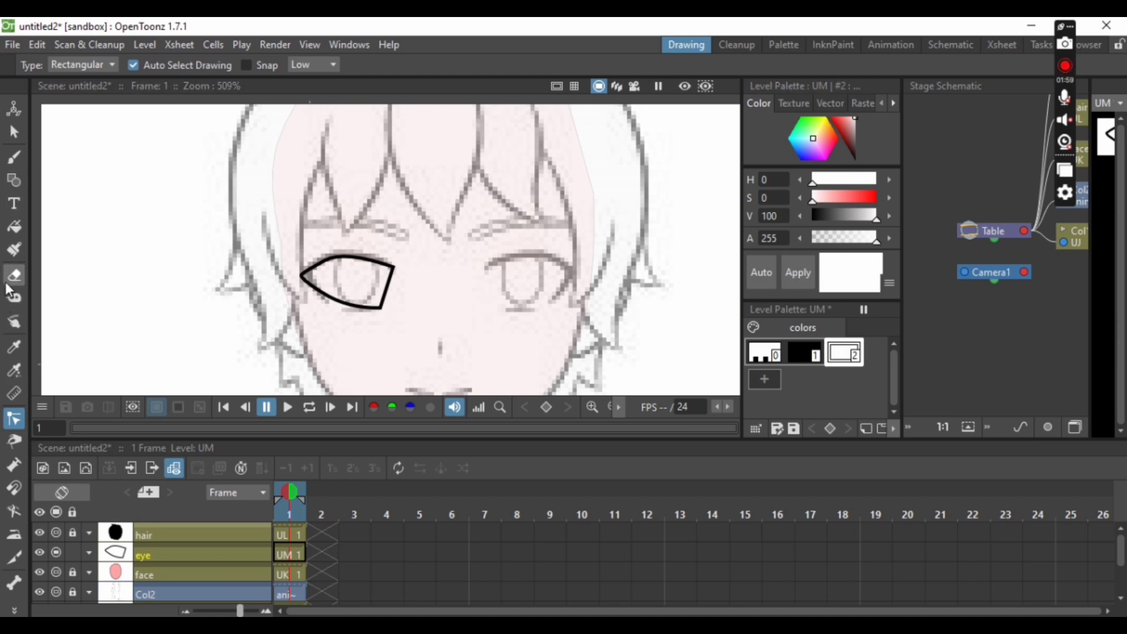
pyautogui.click(16, 230)
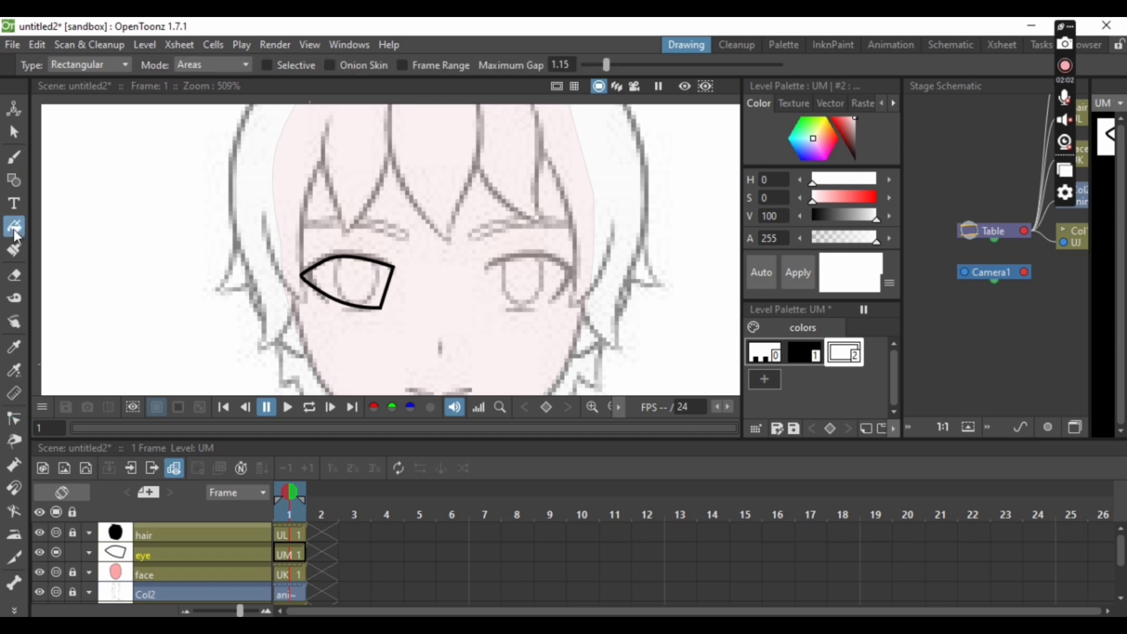
pyautogui.moveTo(229, 206); pyautogui.dragTo(418, 349)
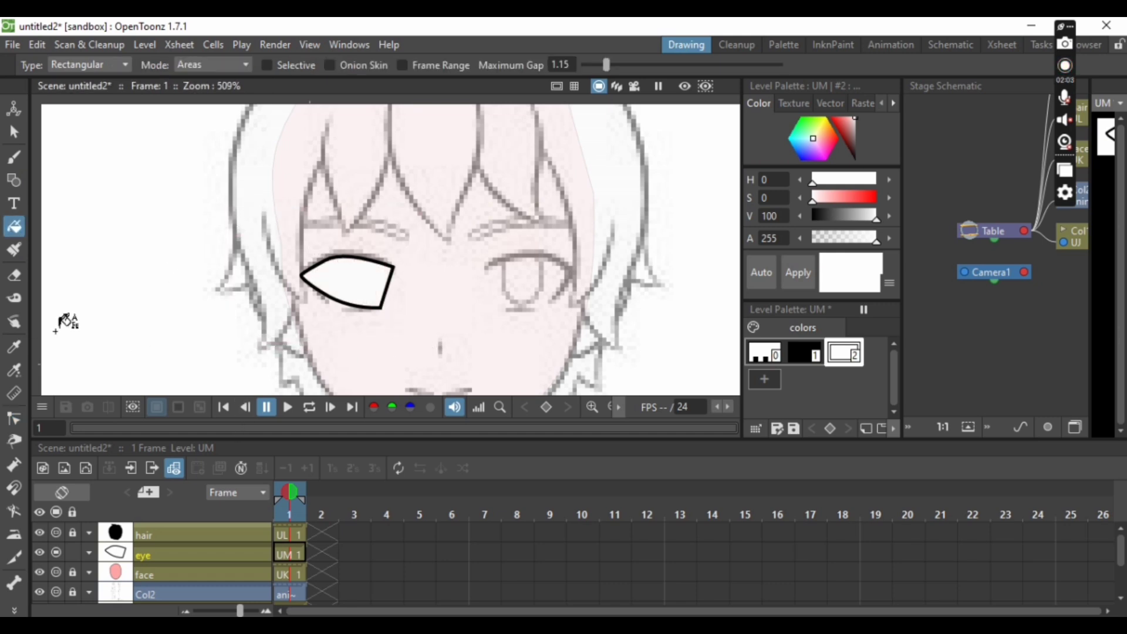
# Step: Draw a straight line in the white style over the inner side edge of the eye on the viewer's left
pyautogui.click(14, 180)
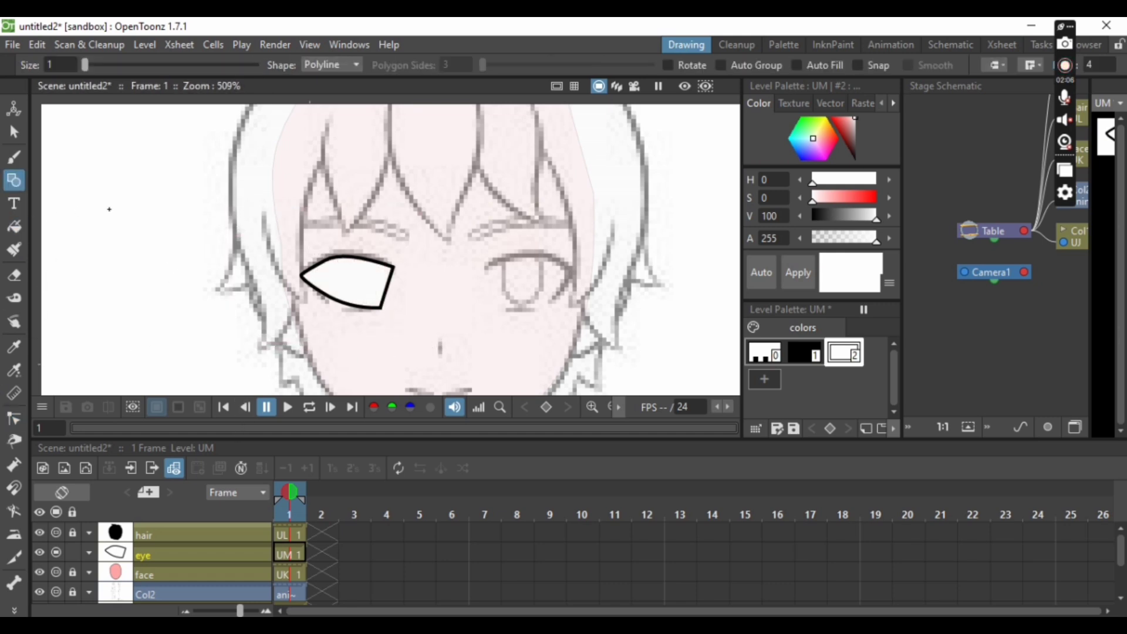
pyautogui.click(336, 67)
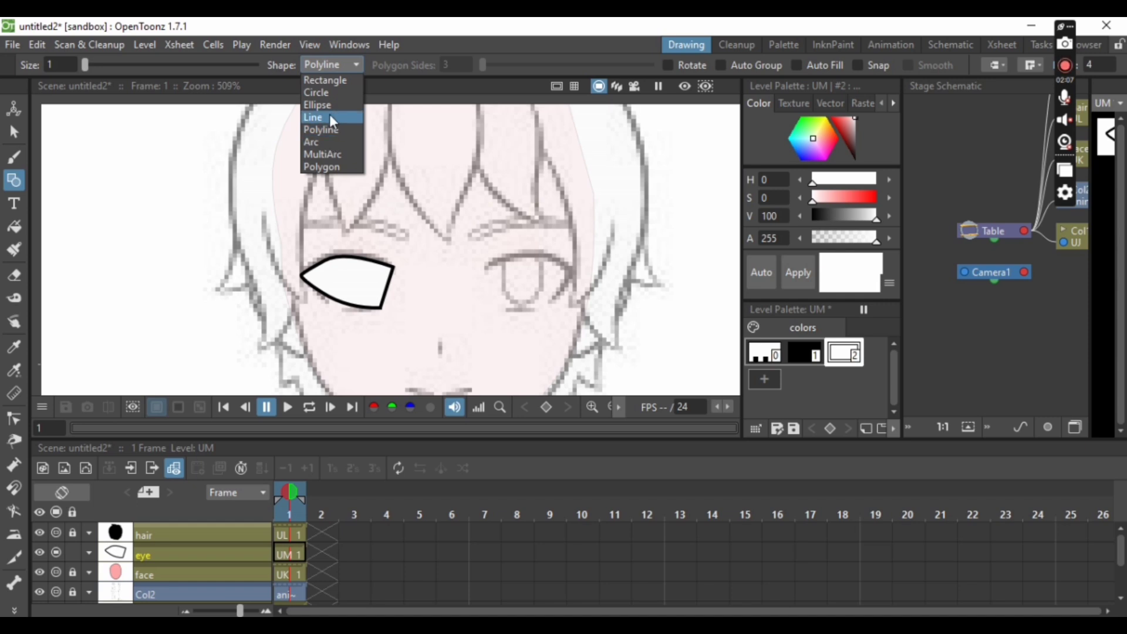
pyautogui.click(332, 118)
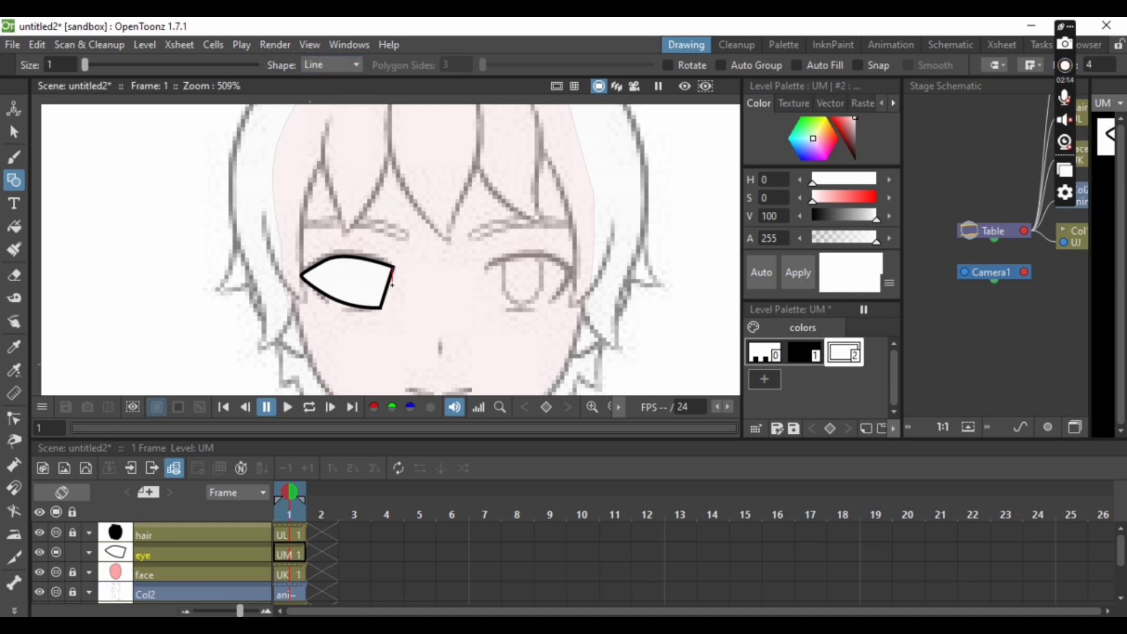
pyautogui.moveTo(393, 284); pyautogui.dragTo(380, 306)
pyautogui.click(359, 65)
pyautogui.click(327, 117)
# Step: Draw a closed triangular polyline in black style 1 over the reference eye on the viewer's right
pyautogui.click(339, 66)
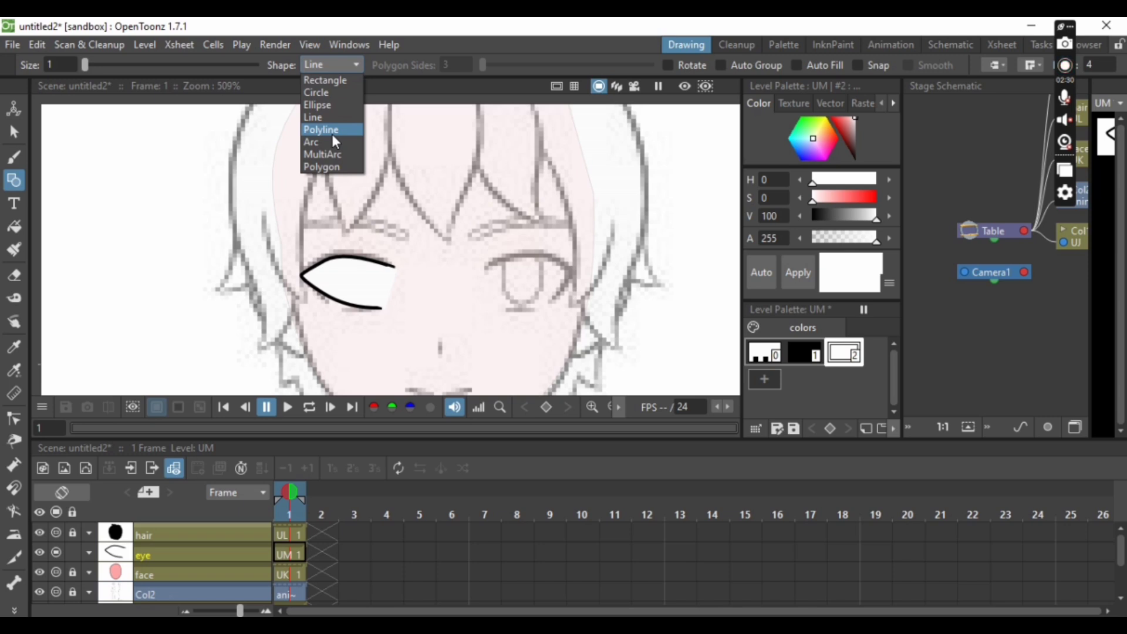
pyautogui.click(332, 131)
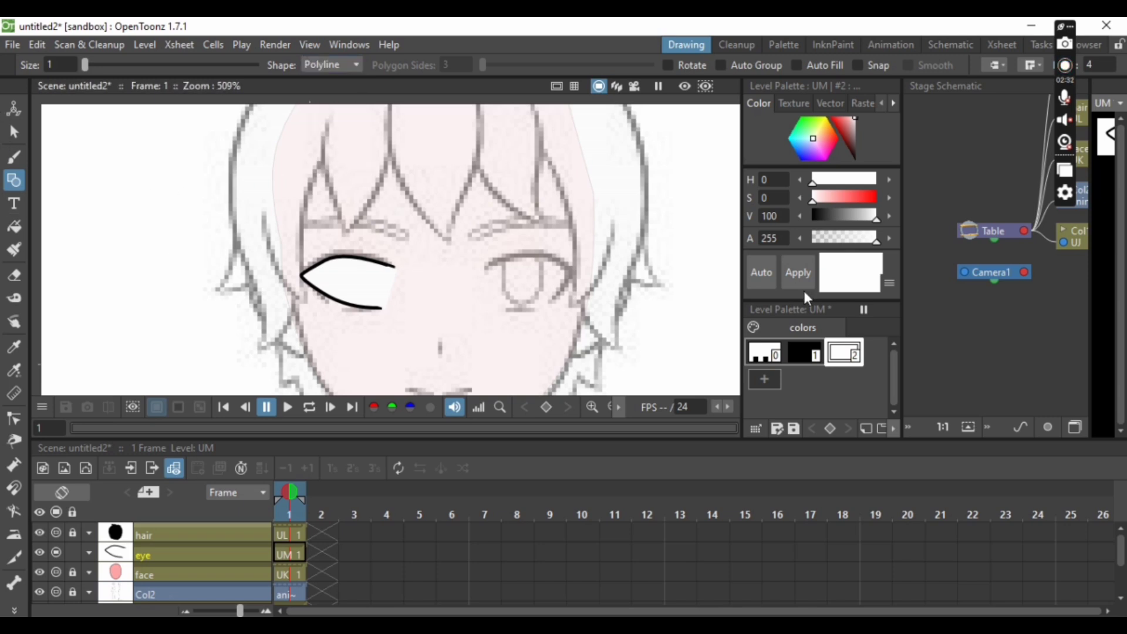
pyautogui.click(802, 351)
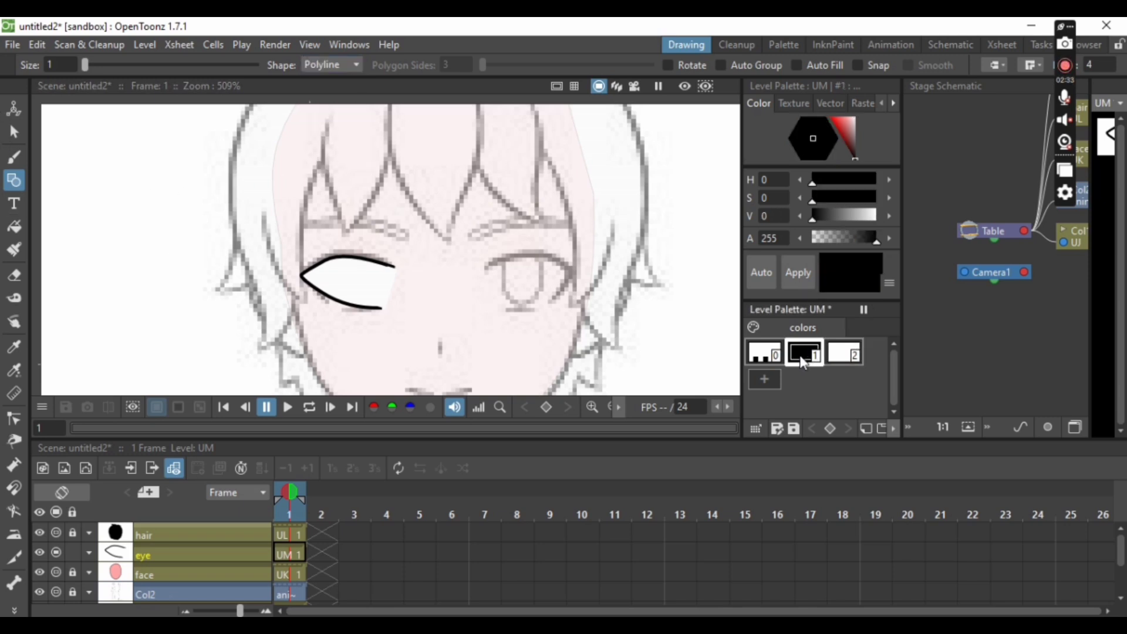
pyautogui.click(481, 273)
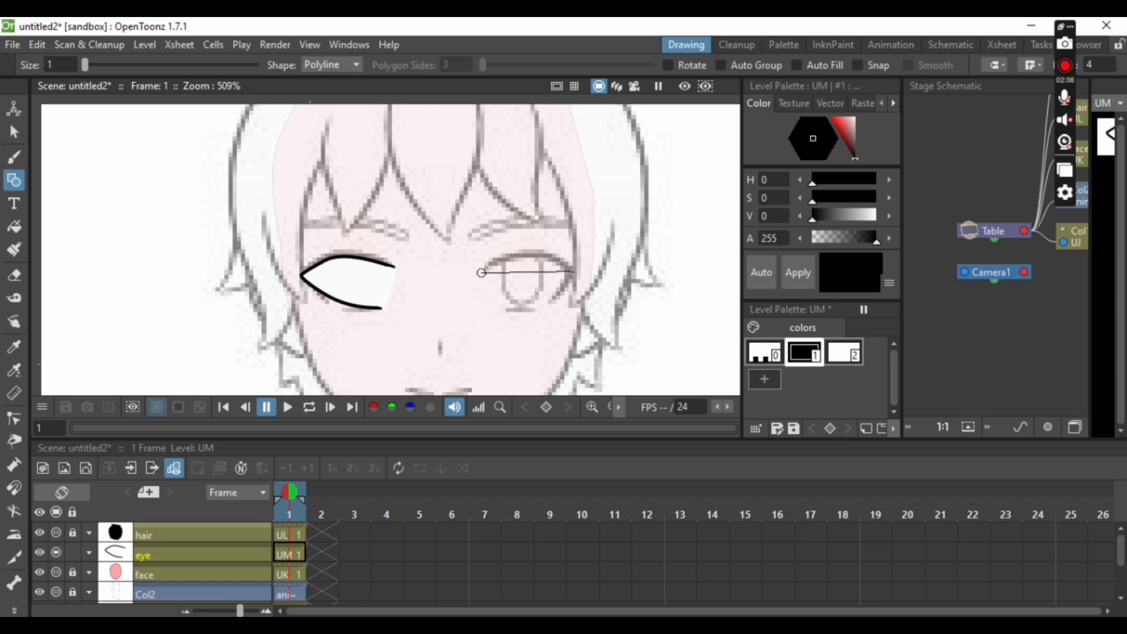
pyautogui.click(573, 272)
pyautogui.click(498, 310)
pyautogui.click(482, 273)
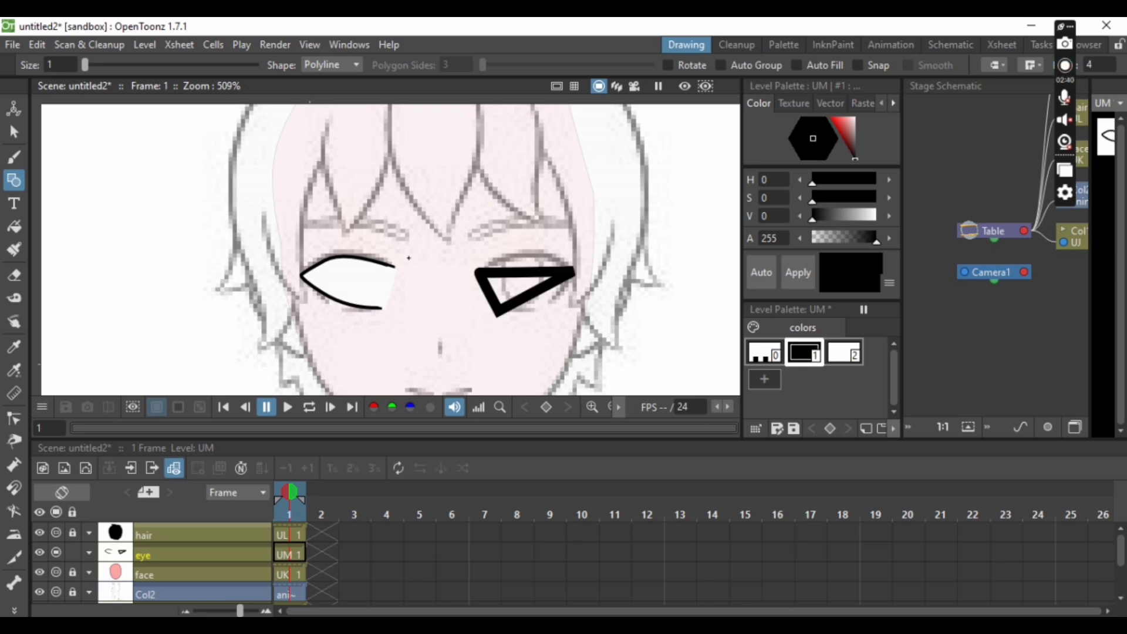
# Step: Select the new triangular eye outline and reduce its stroke thickness to a thin line
pyautogui.click(14, 132)
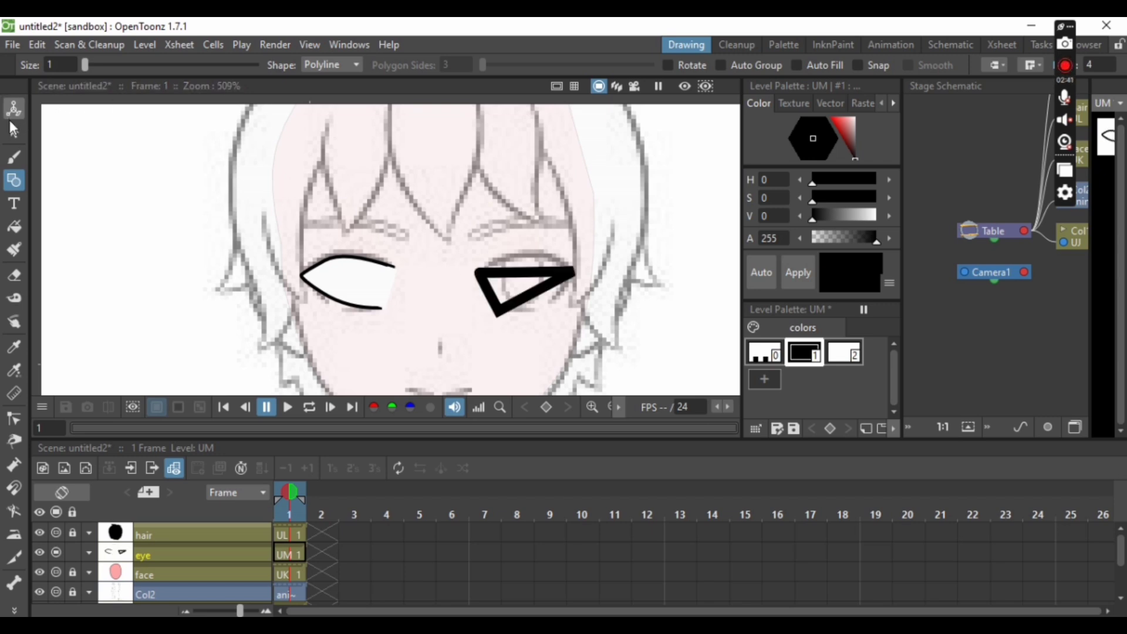
pyautogui.click(540, 295)
pyautogui.moveTo(566, 327); pyautogui.dragTo(565, 345)
pyautogui.click(497, 347)
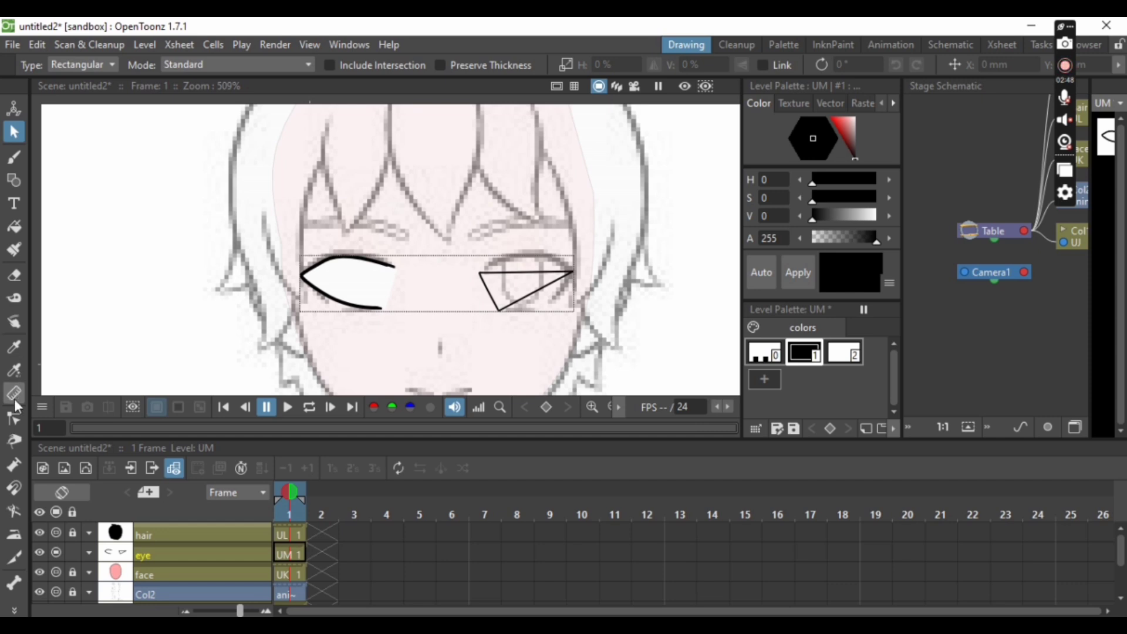
# Step: Bend the upper and lower edges of the triangle on the viewer's right into curves that follow the reference eye
pyautogui.click(15, 419)
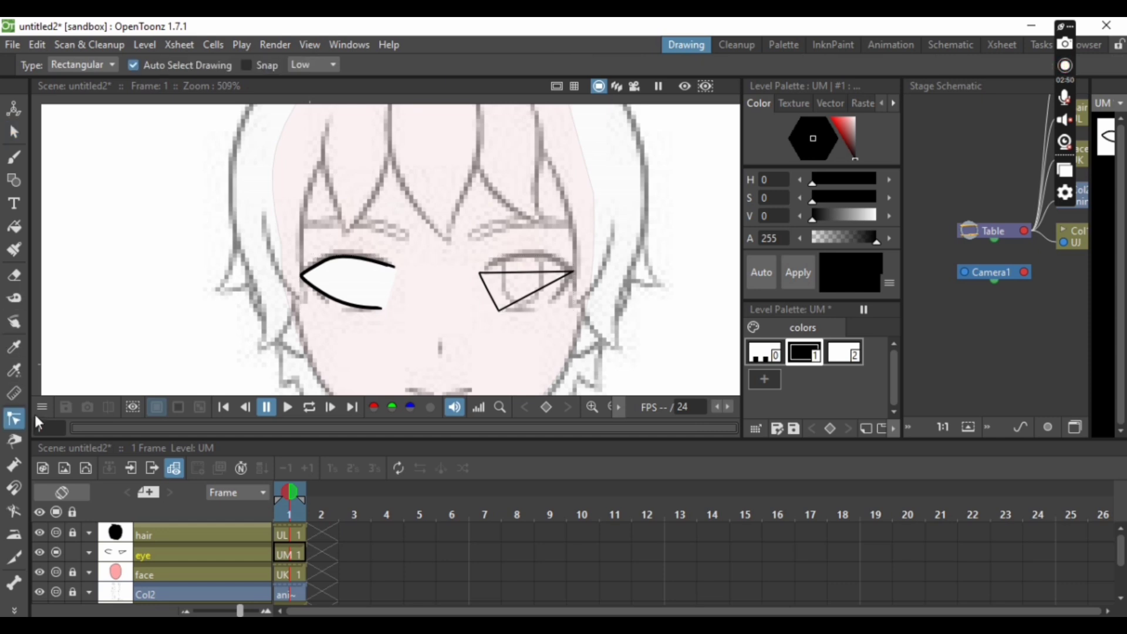
pyautogui.click(524, 275)
pyautogui.moveTo(545, 271)
pyautogui.mouseDown()
pyautogui.moveTo(547, 250)
pyautogui.moveTo(505, 269)
pyautogui.moveTo(503, 258)
pyautogui.mouseUp()
pyautogui.click(479, 272)
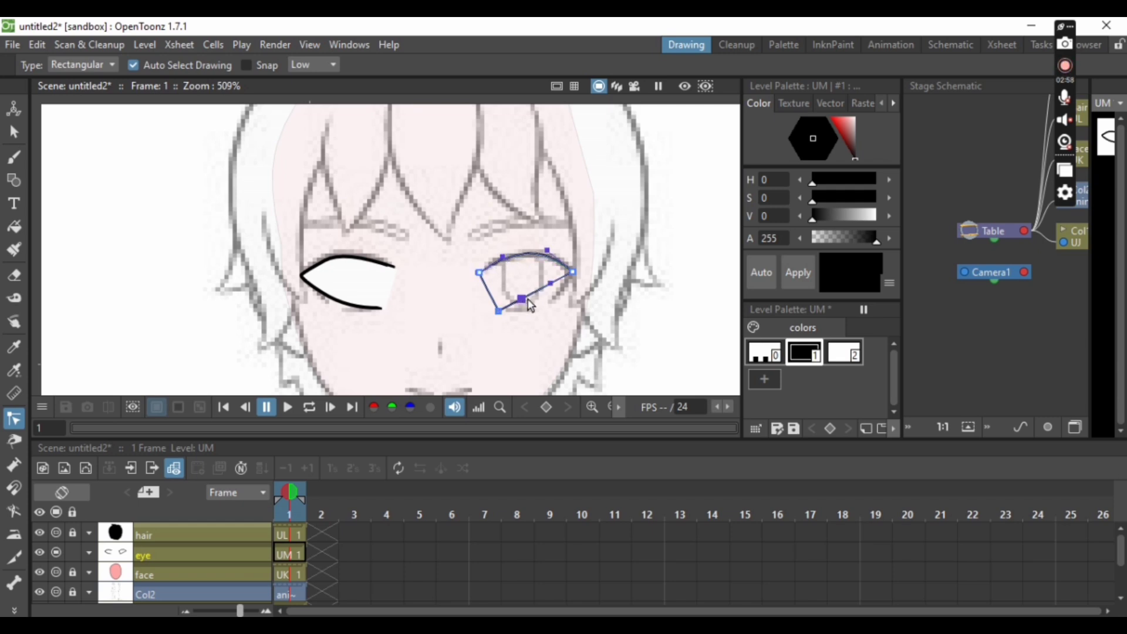
pyautogui.moveTo(528, 301); pyautogui.dragTo(533, 311)
pyautogui.click(411, 304)
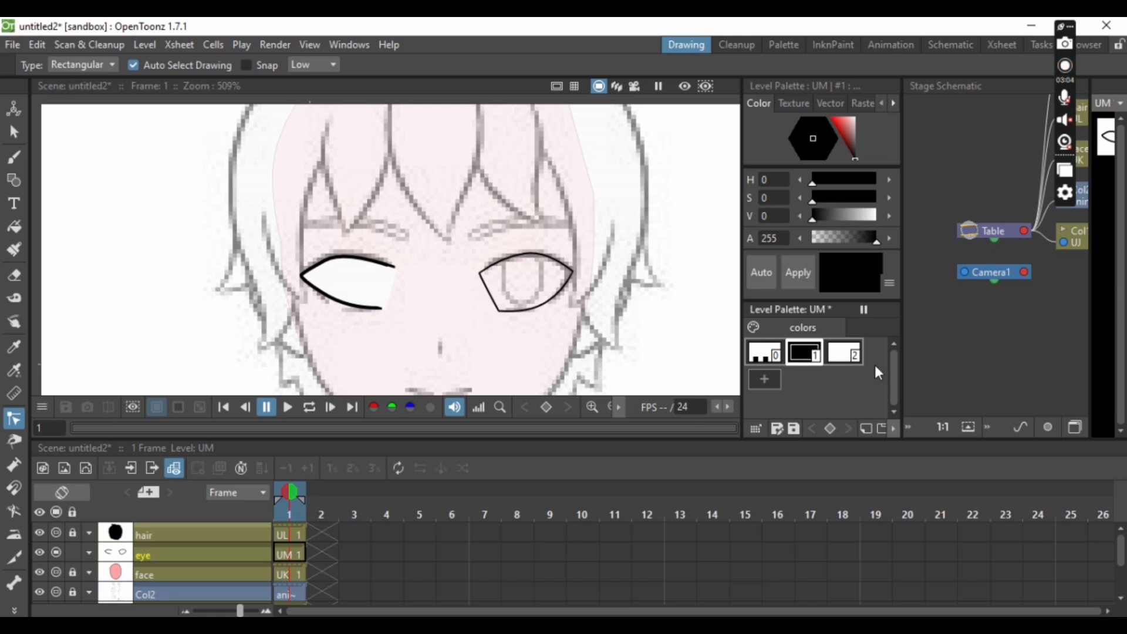
# Step: Fill the eye shape on the viewer's right with white style 2 using a rectangular area fill
pyautogui.click(845, 353)
pyautogui.click(14, 227)
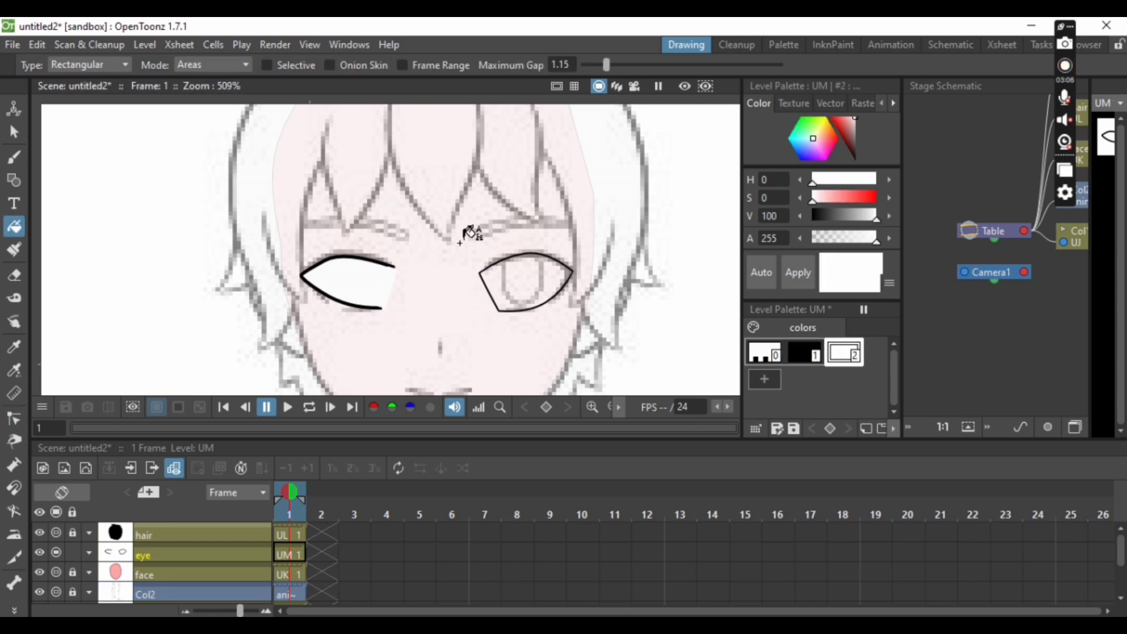
pyautogui.moveTo(440, 221); pyautogui.dragTo(612, 359)
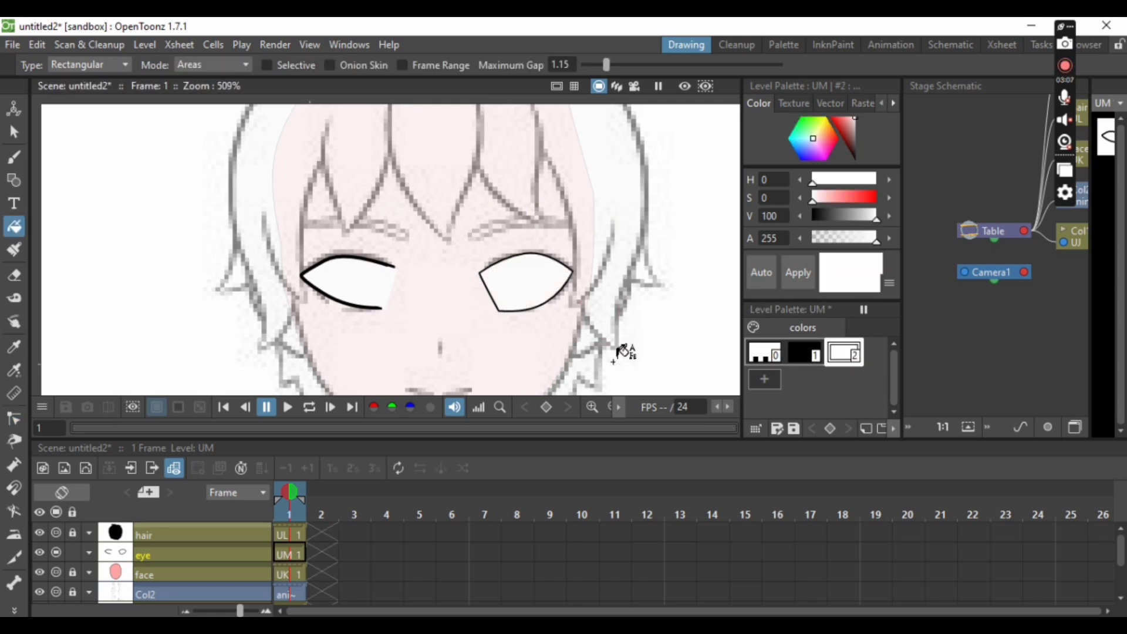
# Step: Cover the inner side edge of the eye on the viewer's right with a straight polyline in the white style
pyautogui.click(14, 180)
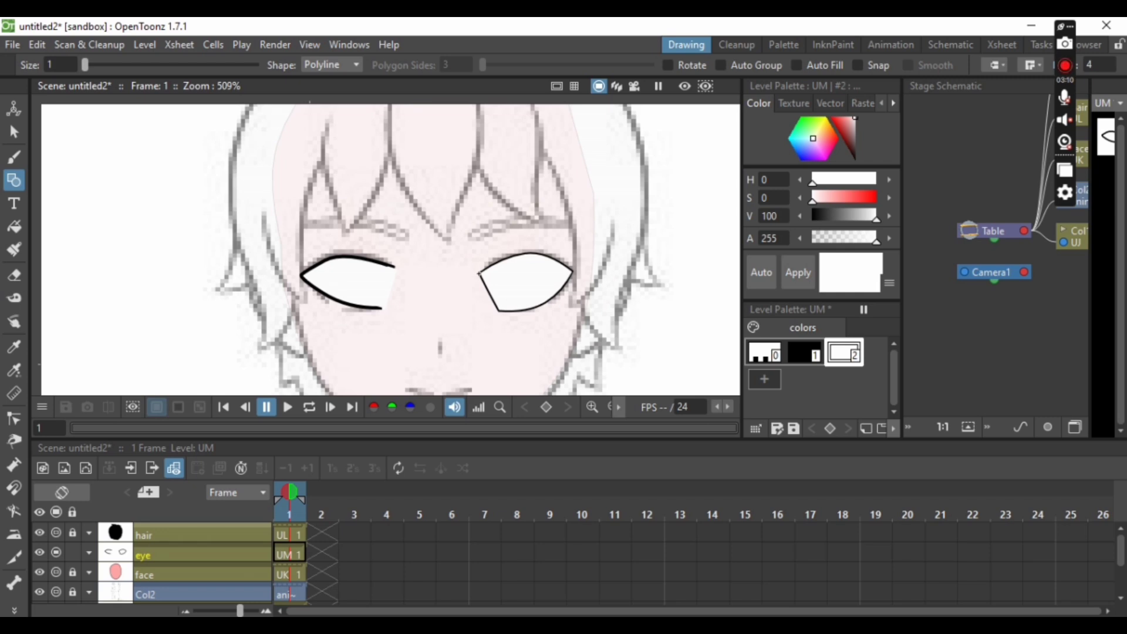
pyautogui.doubleClick(496, 312)
pyautogui.hotkey('ctrl', 'z')
# Step: Select the whole eye shape on the viewer's left and thin its strokes to match the other eye
pyautogui.click(14, 132)
pyautogui.click(313, 269)
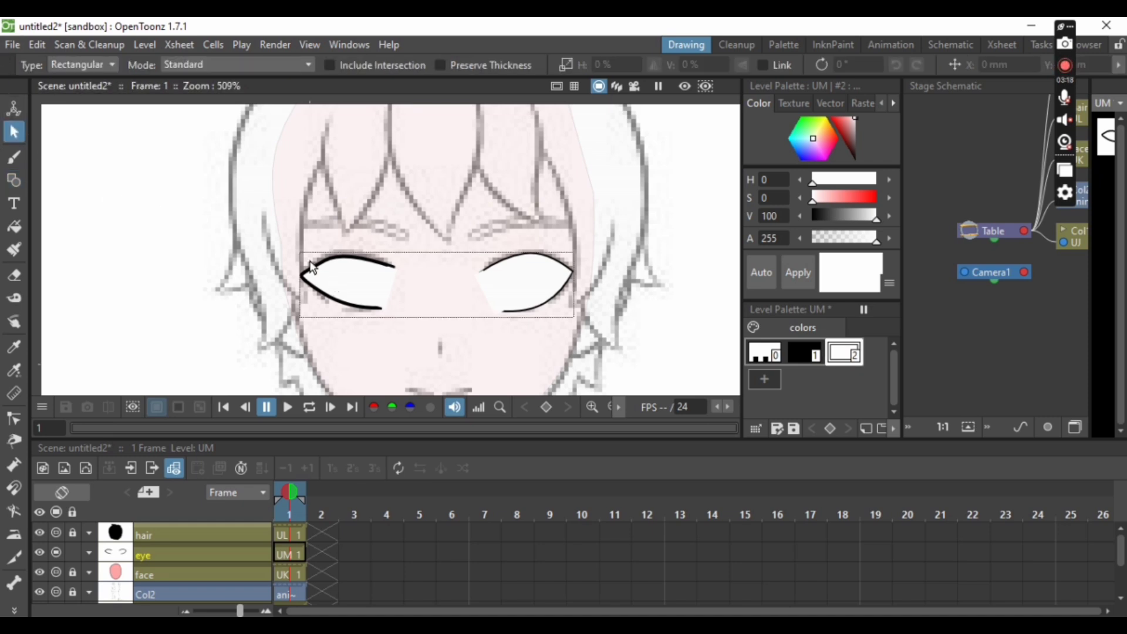
pyautogui.moveTo(282, 229); pyautogui.dragTo(411, 322)
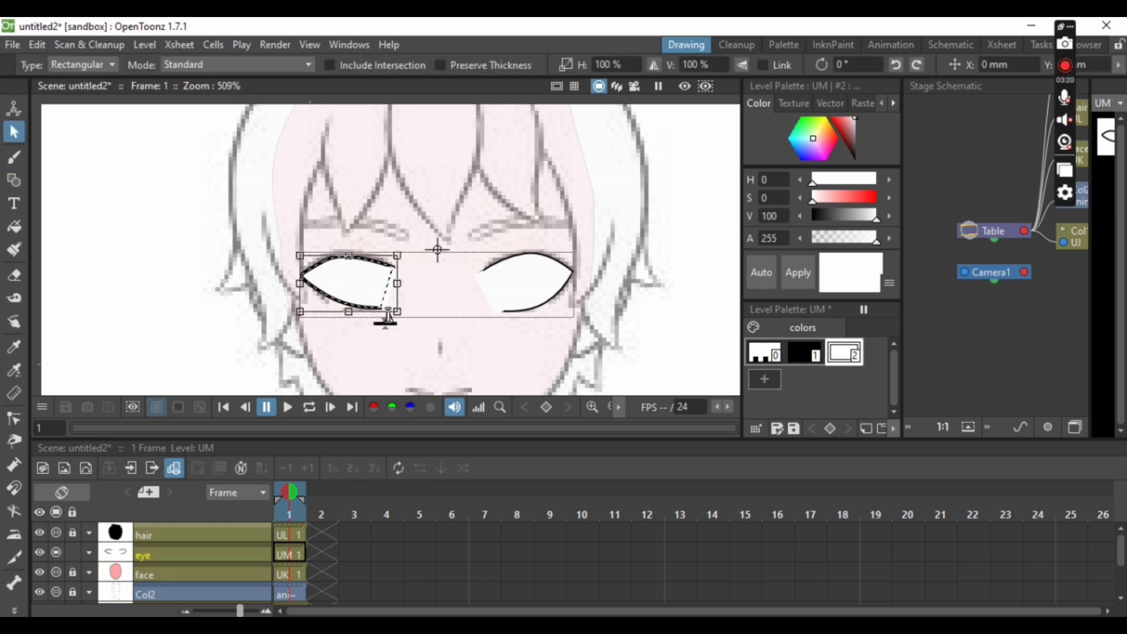
pyautogui.press('Delete')
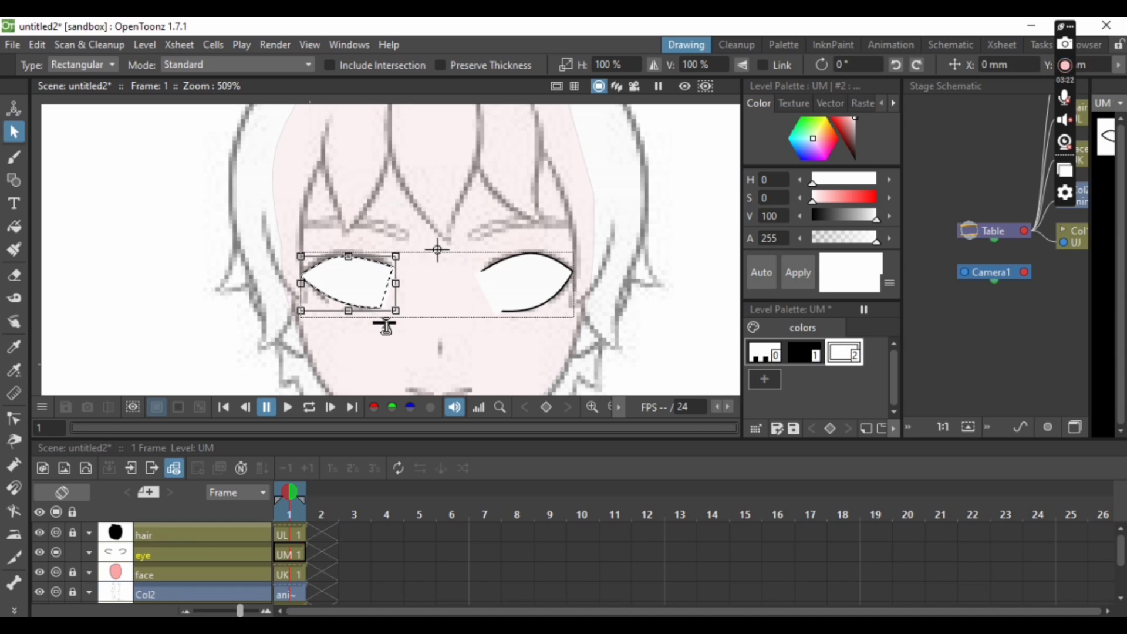
pyautogui.hotkey('ctrl', 'z')
pyautogui.click(409, 346)
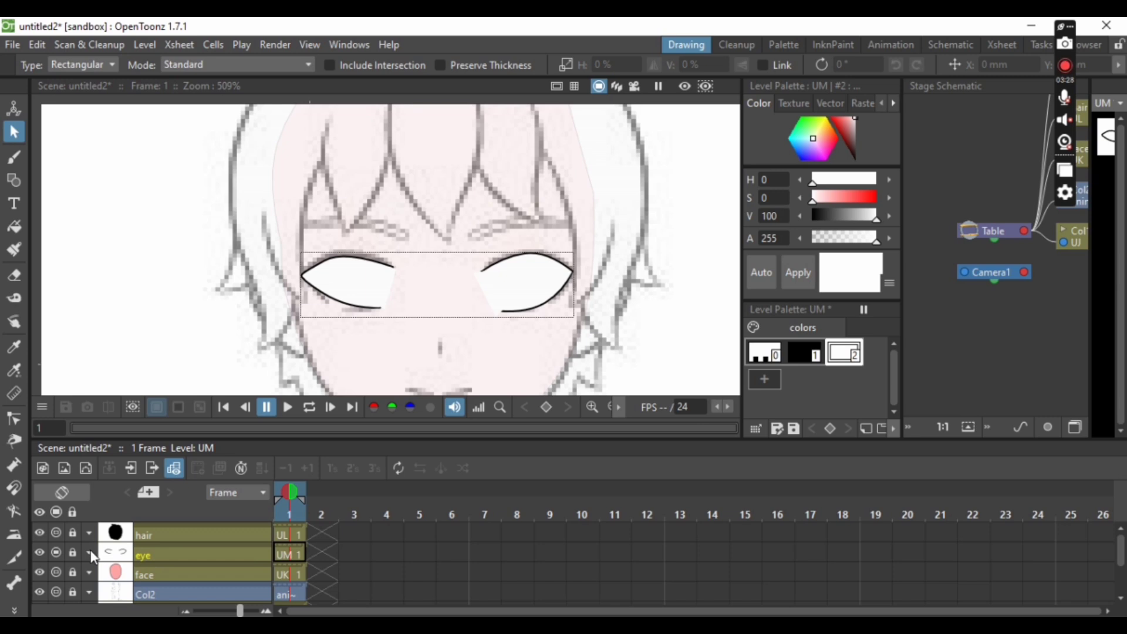
# Step: Lock the eye level and lower its opacity to 1% to uncover the reference eyes
pyautogui.click(113, 558)
pyautogui.moveTo(206, 569); pyautogui.dragTo(120, 569)
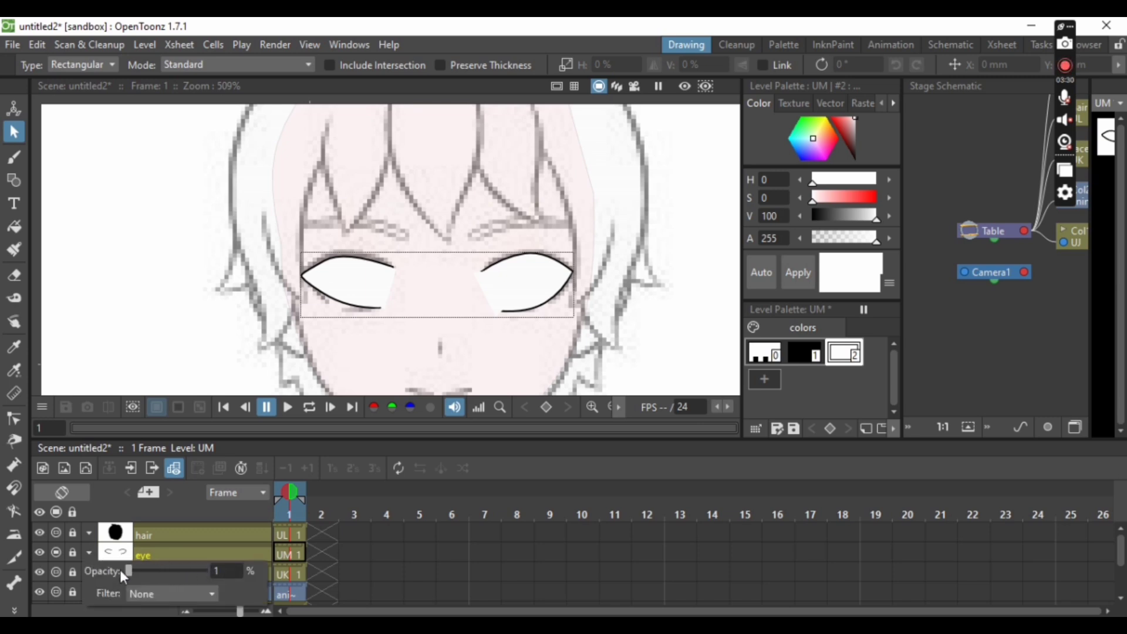
pyautogui.click(142, 550)
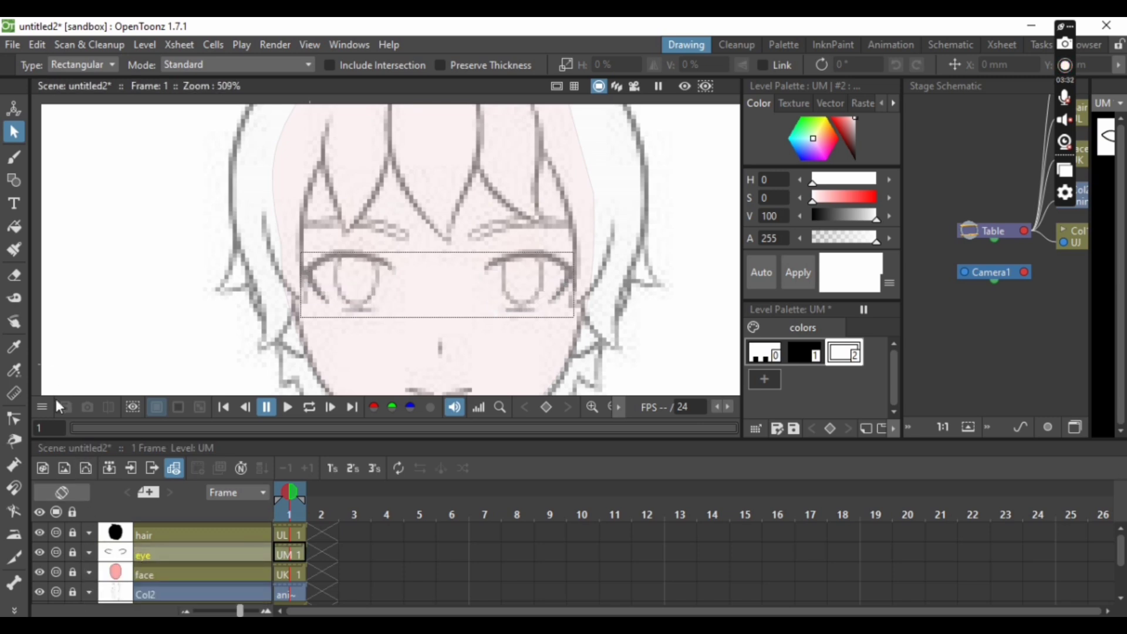
# Step: Create a new Toonz vector level named UN above the eye level and rename its column iblk
pyautogui.click(132, 46)
pyautogui.moveTo(154, 63)
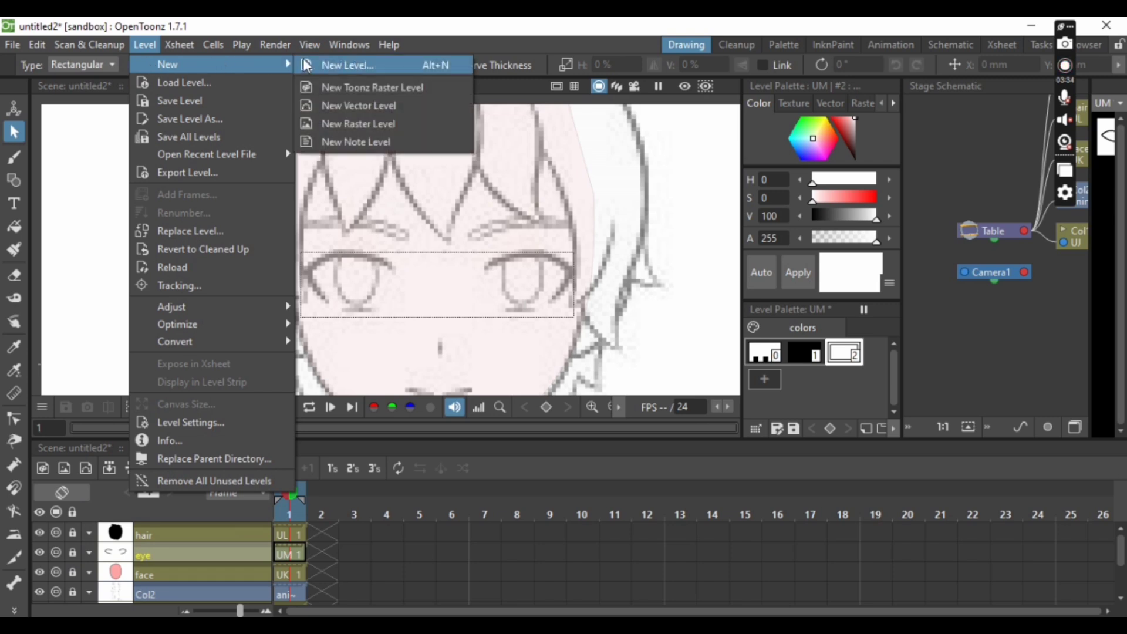
pyautogui.click(366, 109)
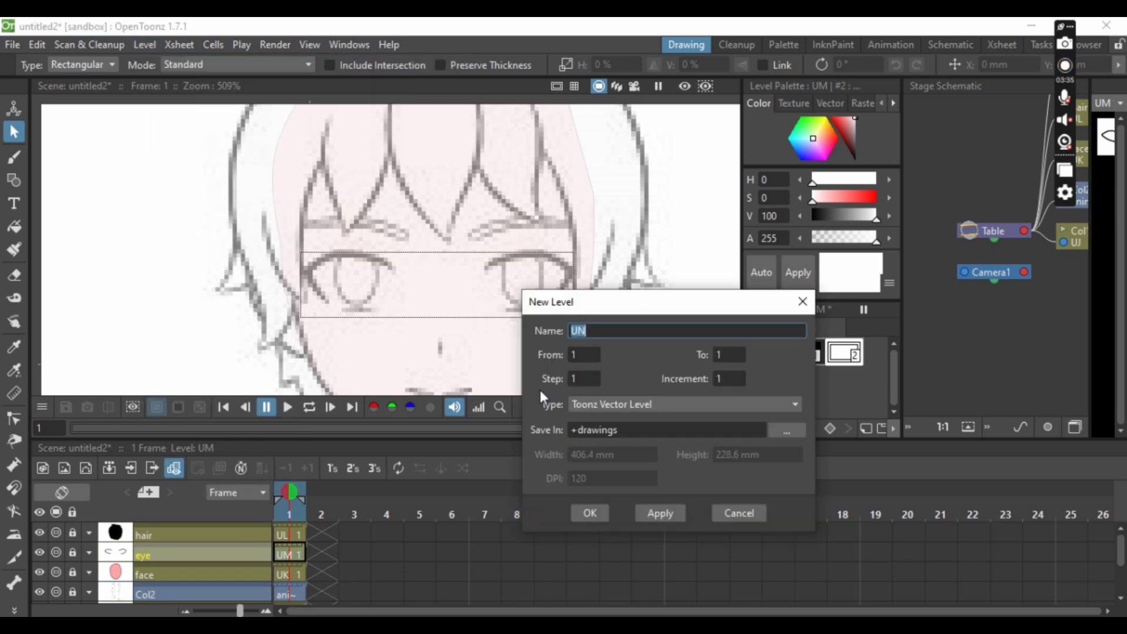
pyautogui.click(593, 516)
pyautogui.doubleClick(193, 559)
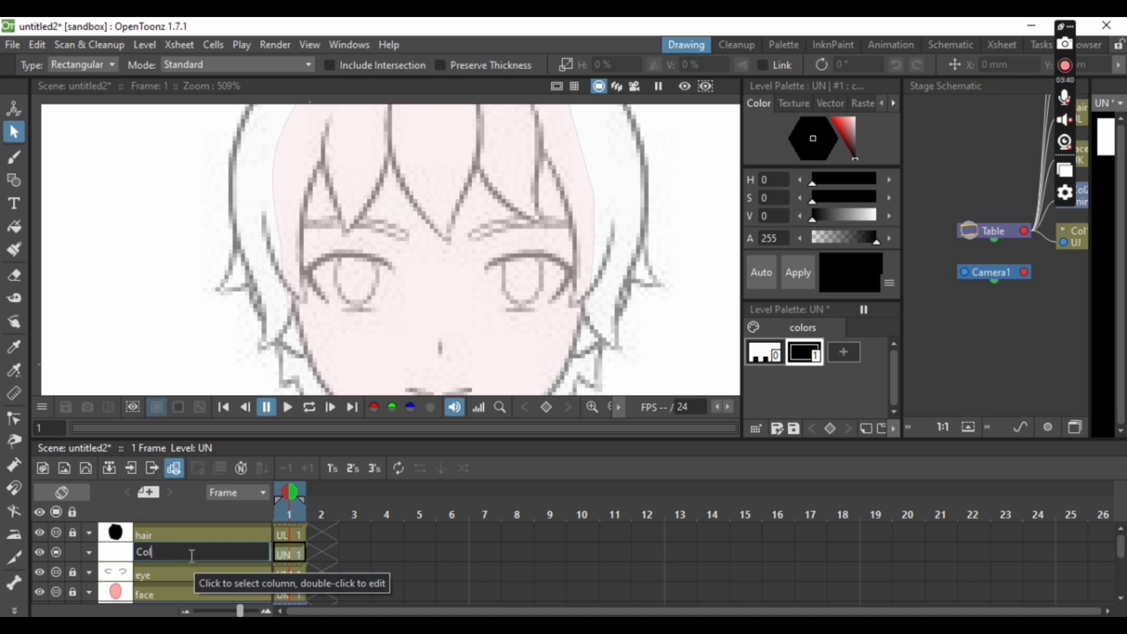
pyautogui.press('BackSpace')
pyautogui.press('BackSpace')
pyautogui.press('BackSpace')
pyautogui.press('Return')
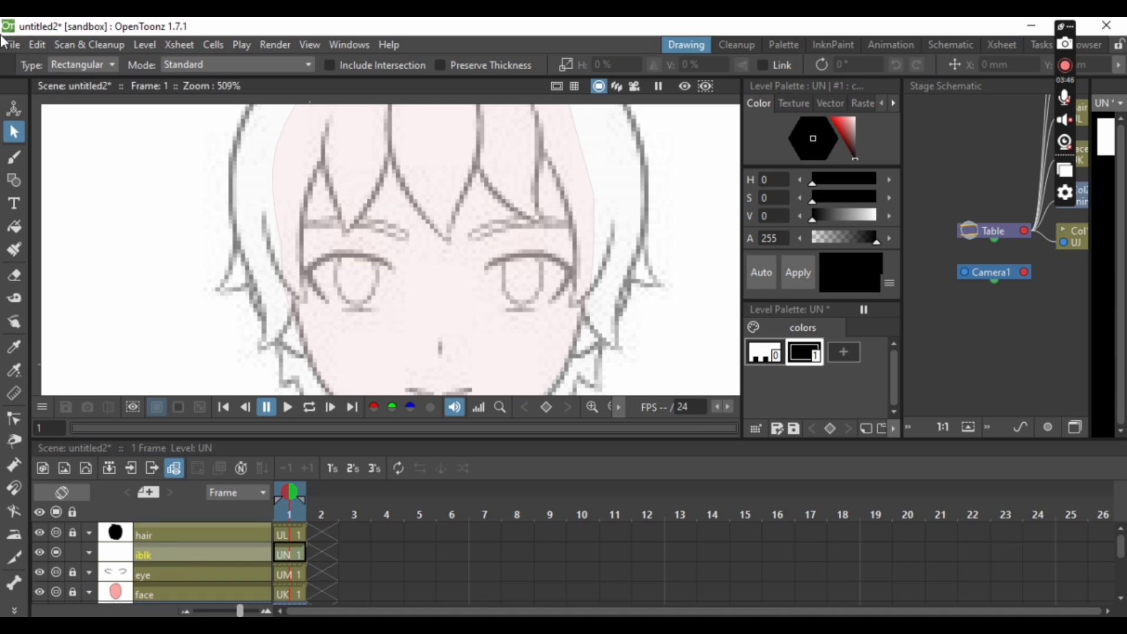
# Step: Draw a black circle over the iris of the reference eye on the viewer's left, on the iblk level
pyautogui.click(14, 184)
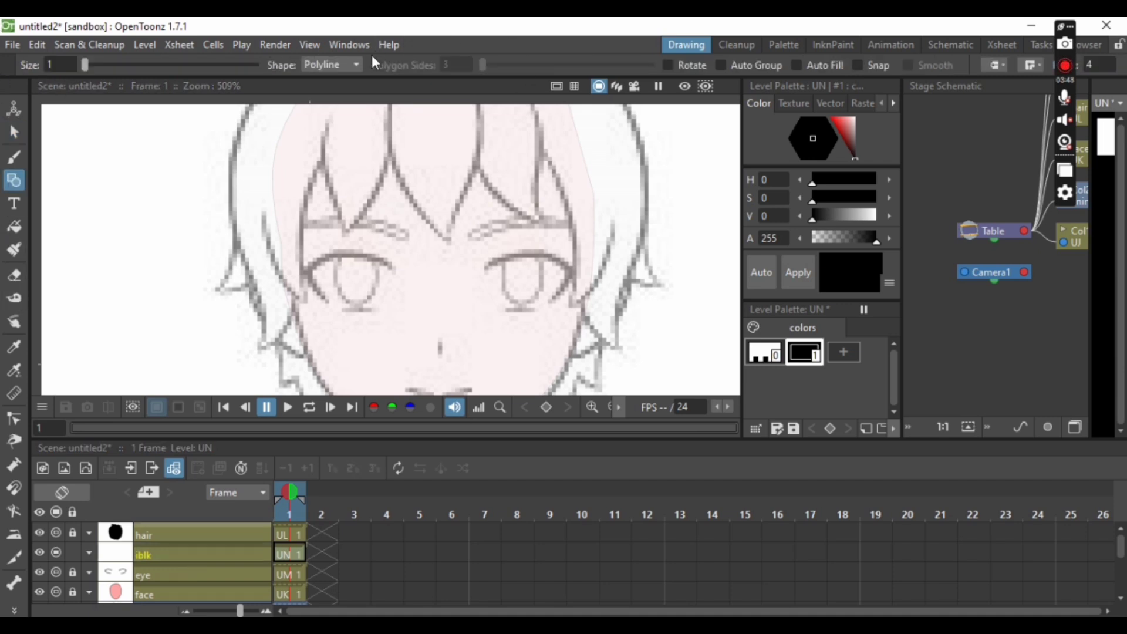
pyautogui.click(343, 66)
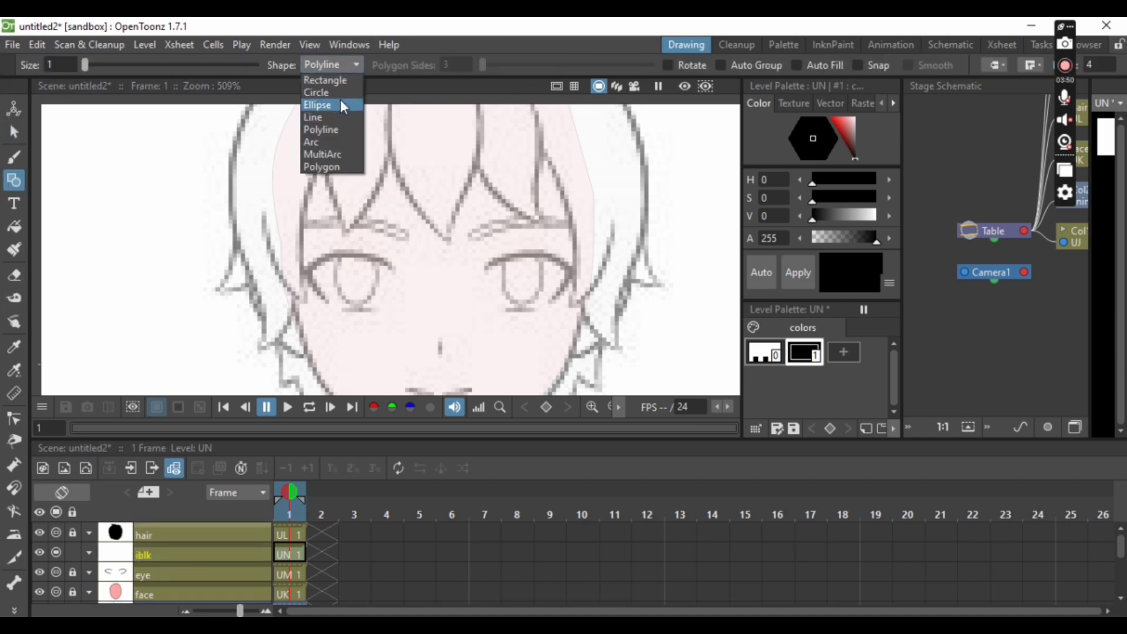
pyautogui.click(342, 93)
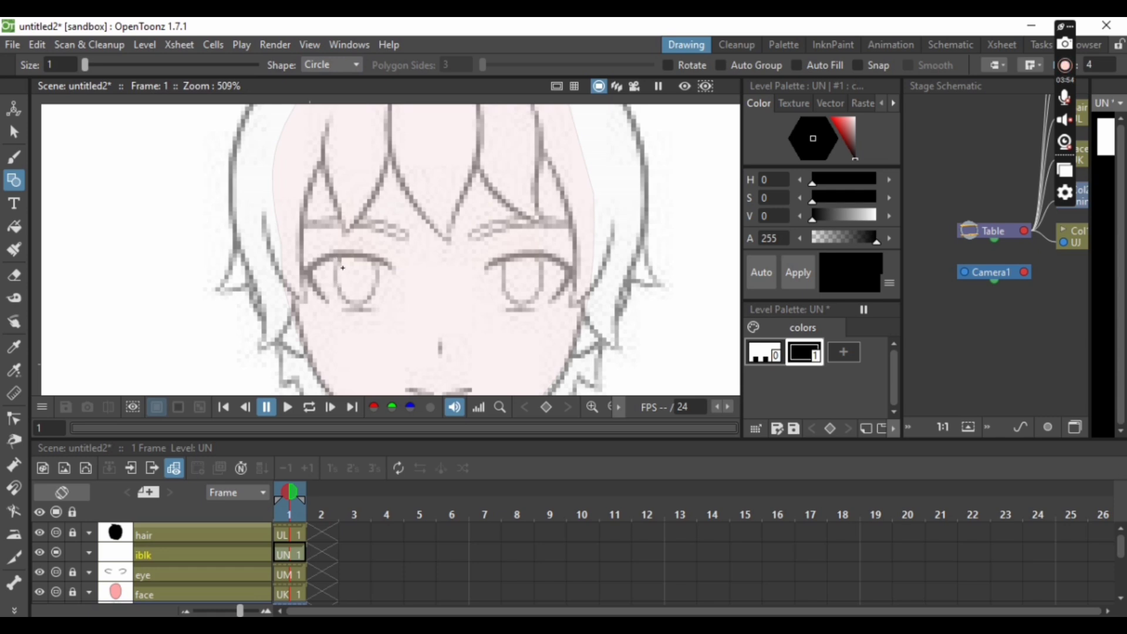
pyautogui.moveTo(343, 268)
pyautogui.mouseDown()
pyautogui.moveTo(362, 287)
pyautogui.moveTo(353, 285)
pyautogui.mouseUp()
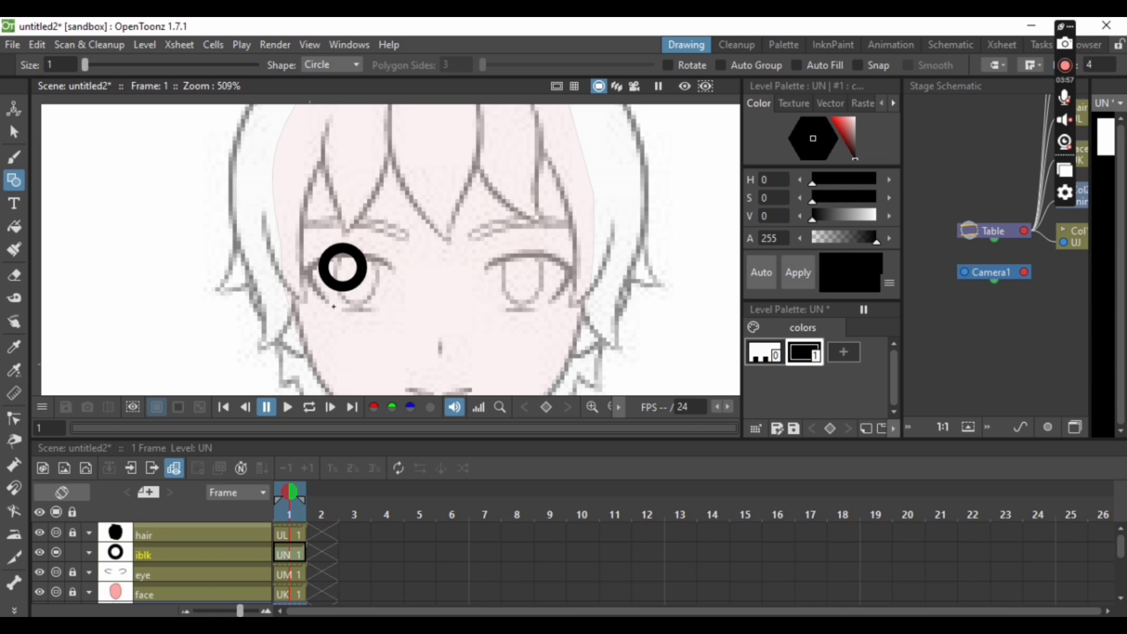
# Step: Select the iris circle and reduce its stroke thickness to a thin line
pyautogui.click(14, 131)
pyautogui.click(348, 289)
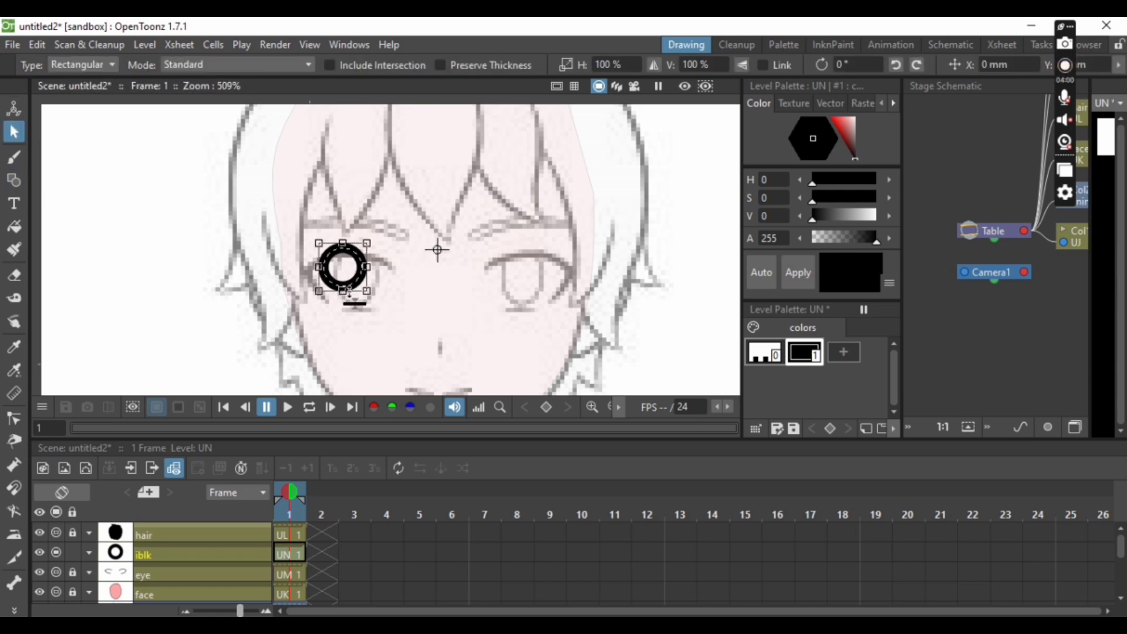
pyautogui.moveTo(356, 305); pyautogui.dragTo(356, 323)
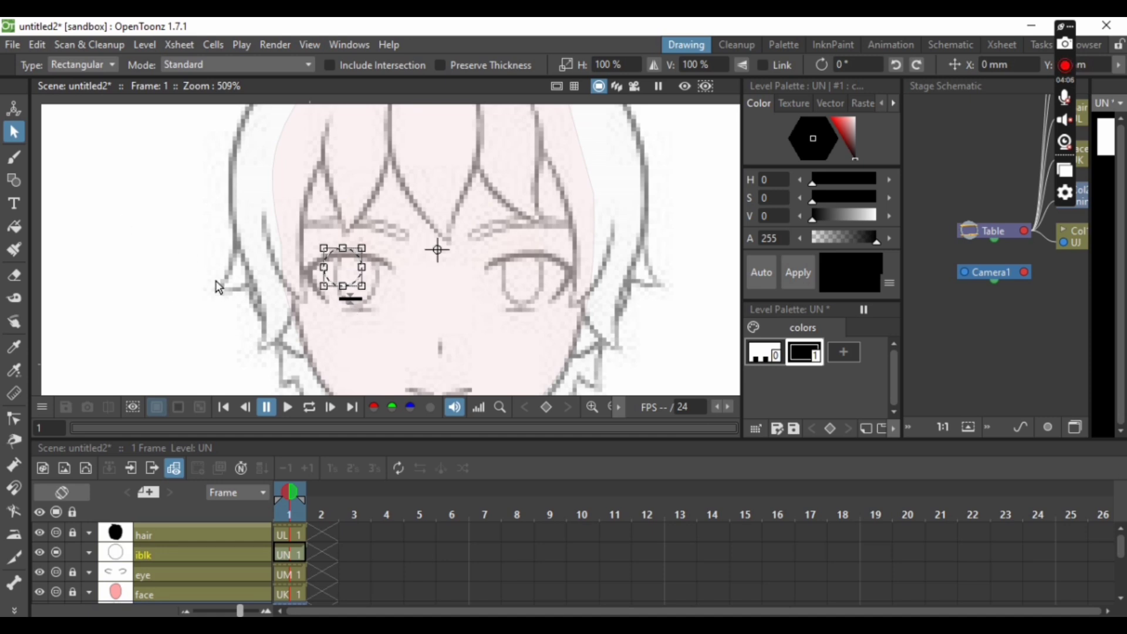
# Step: Nudge the circle 0.48 mm to the right and slightly down so it sits over the reference iris
pyautogui.press('Right')
pyautogui.press('Right')
pyautogui.press('Left')
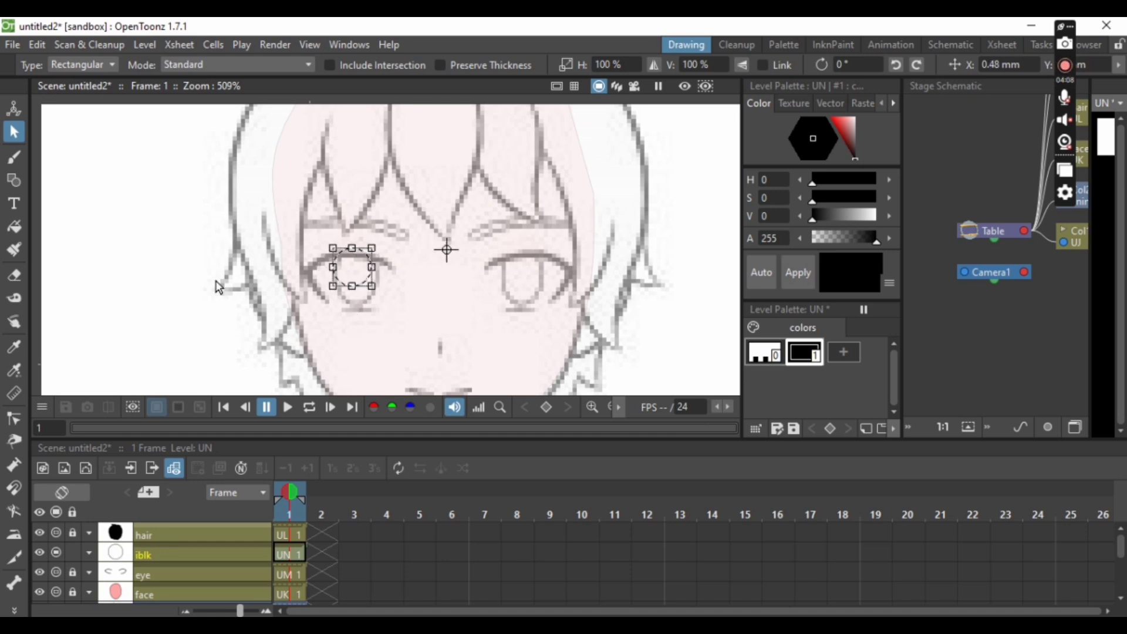
pyautogui.press('Down')
pyautogui.press('Down')
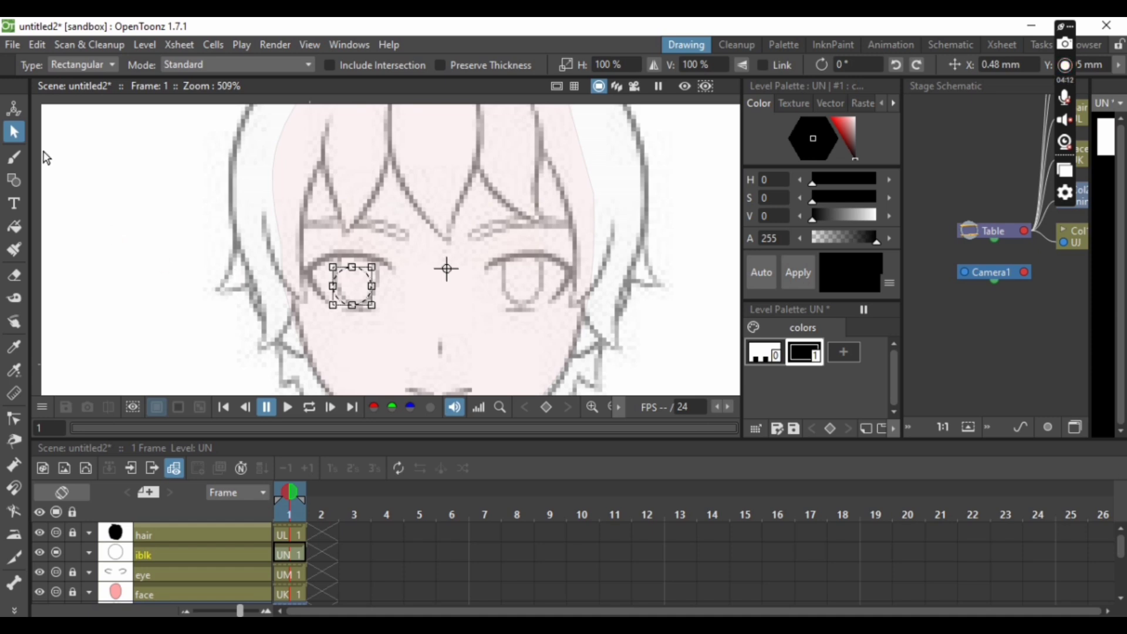
pyautogui.click(142, 235)
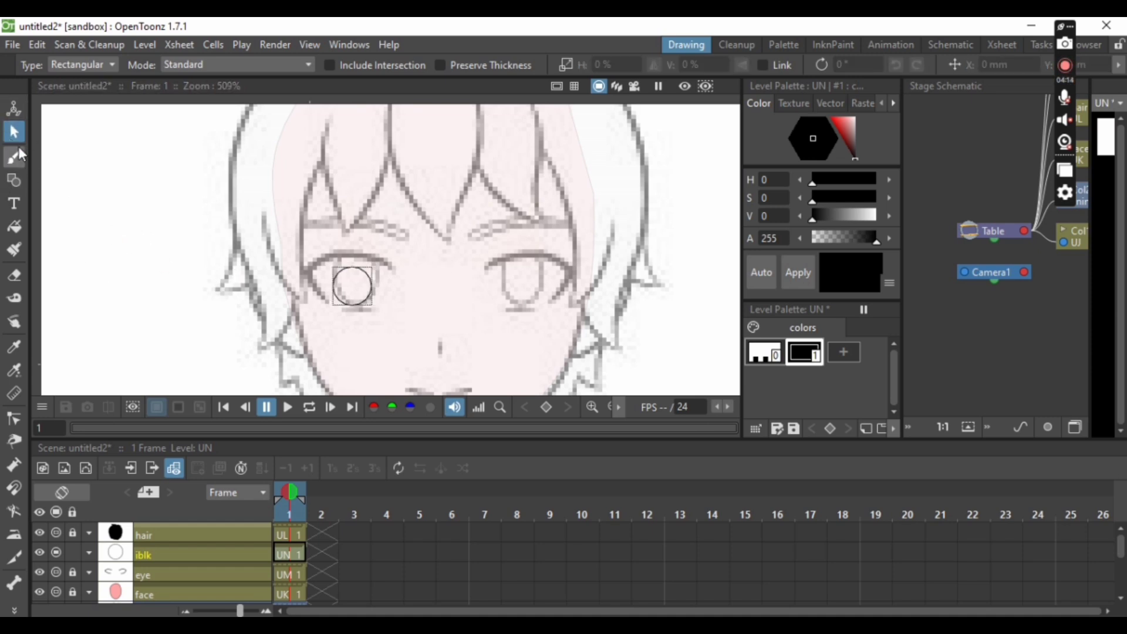
# Step: Fill the iris circle with black and place a copy of it over the reference iris of the eye on the viewer's right
pyautogui.click(14, 226)
pyautogui.moveTo(305, 257); pyautogui.dragTo(395, 335)
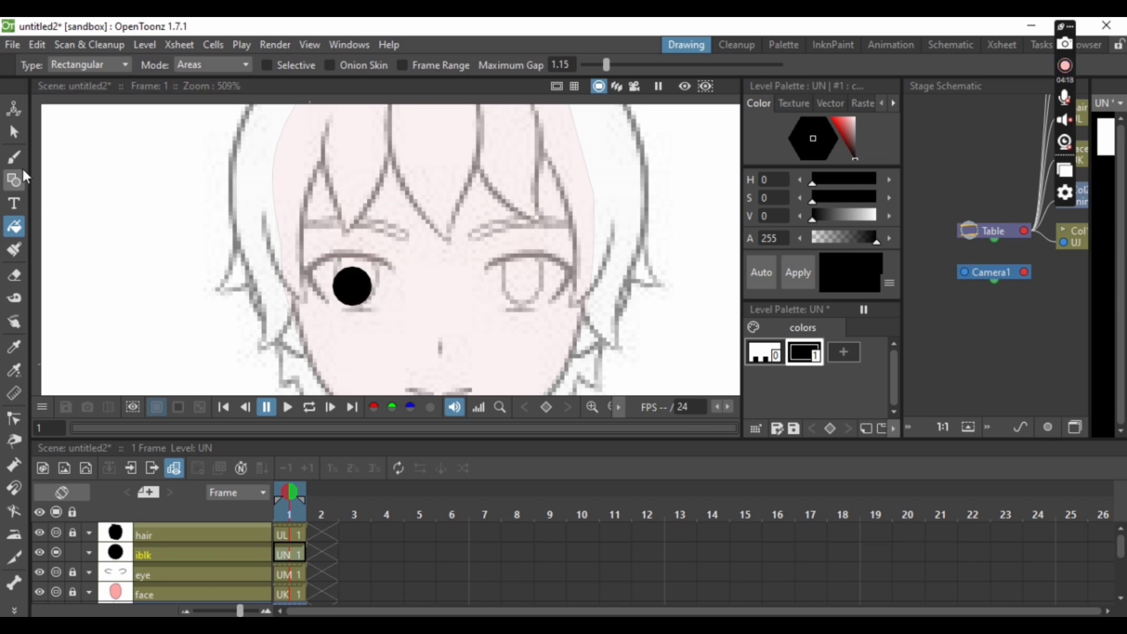
pyautogui.click(13, 133)
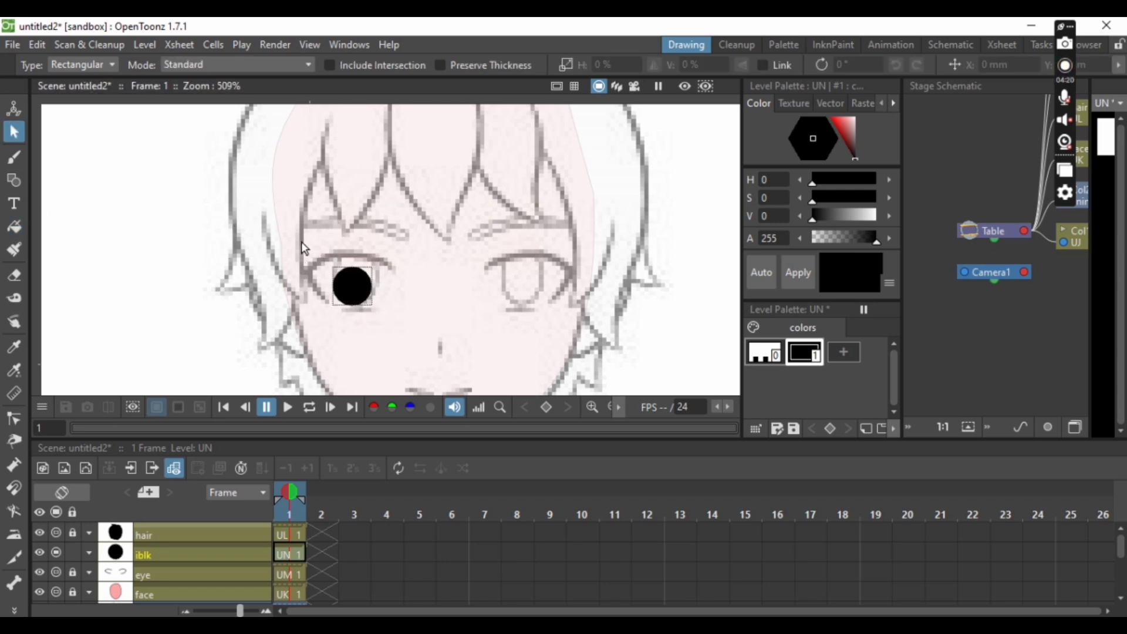
pyautogui.moveTo(301, 241); pyautogui.dragTo(389, 340)
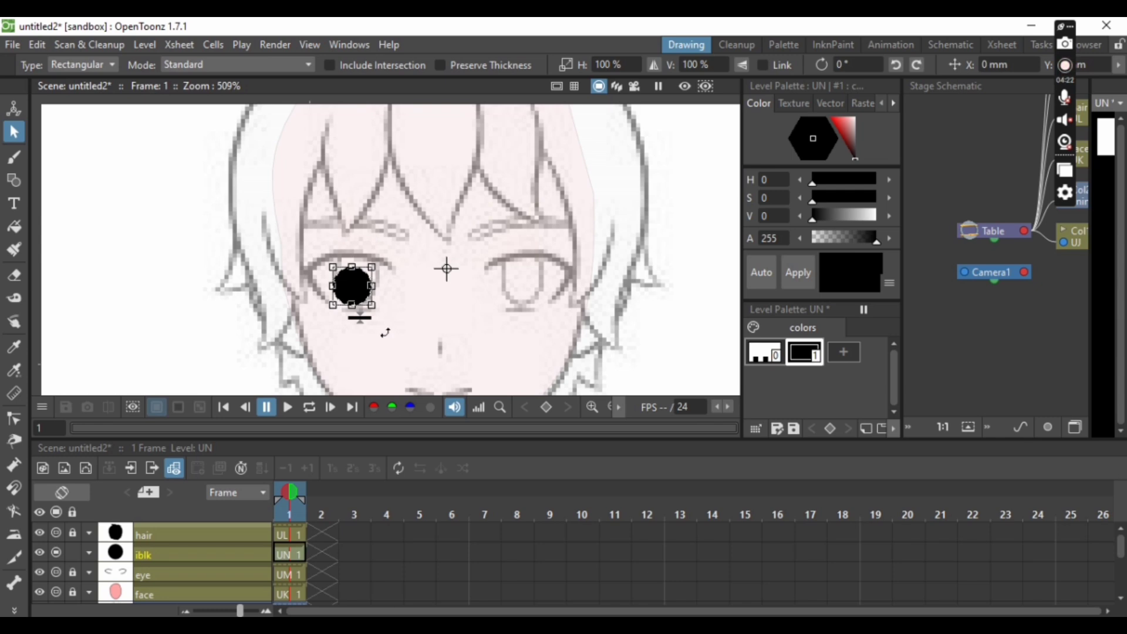
pyautogui.click(442, 351)
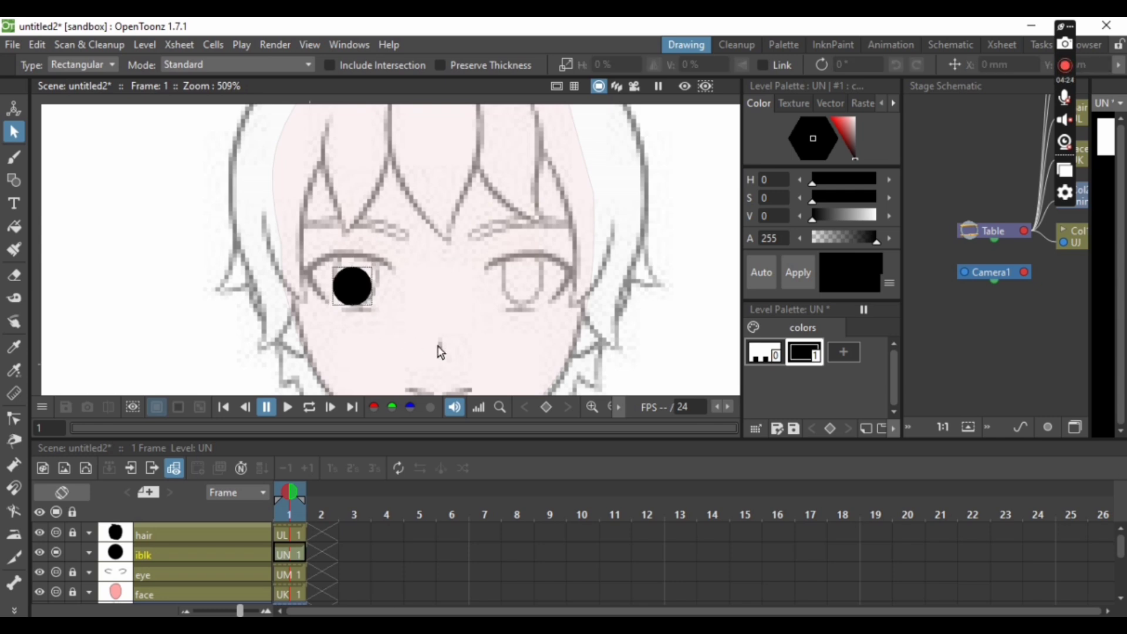
pyautogui.hotkey('ctrl', 'v')
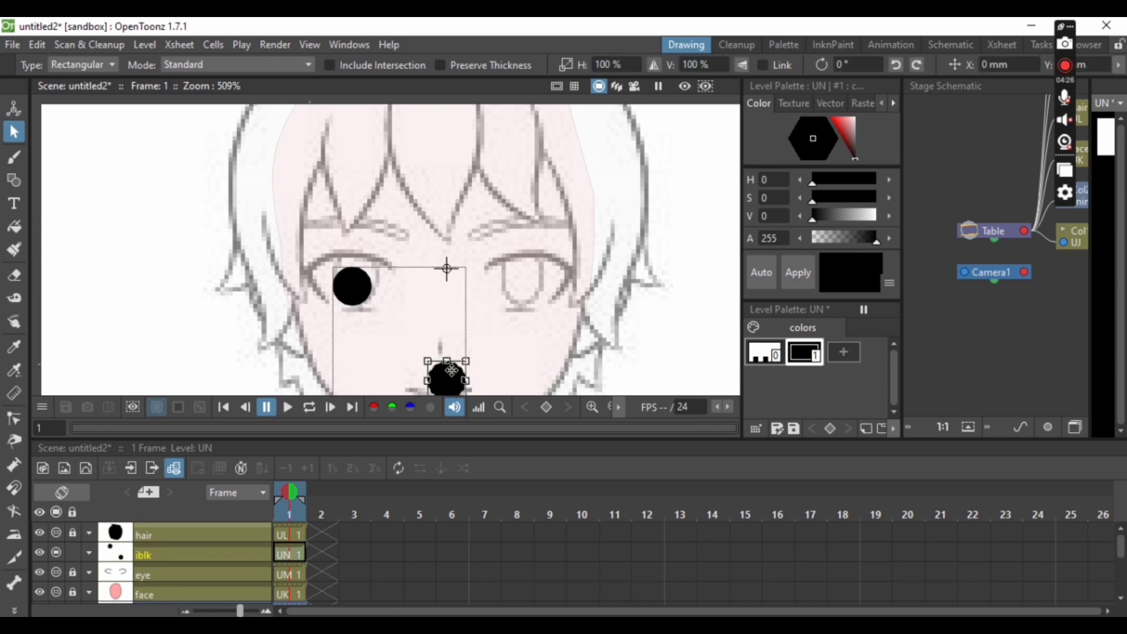
pyautogui.moveTo(452, 388)
pyautogui.mouseDown()
pyautogui.moveTo(536, 291)
pyautogui.moveTo(527, 273)
pyautogui.mouseUp()
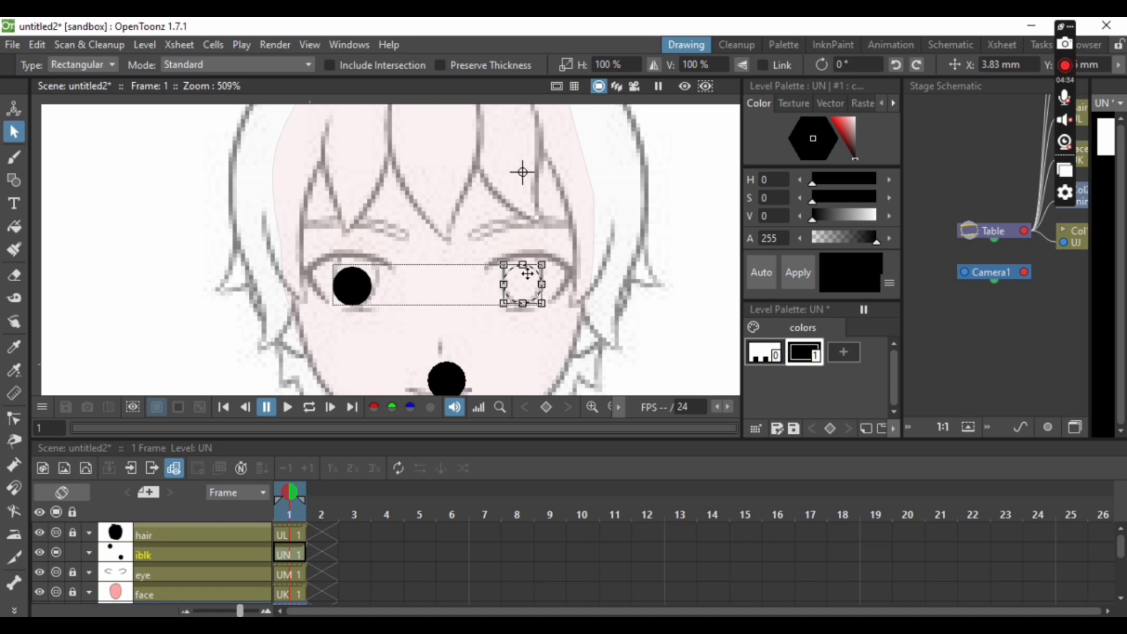
pyautogui.moveTo(528, 274); pyautogui.dragTo(527, 274)
pyautogui.click(380, 333)
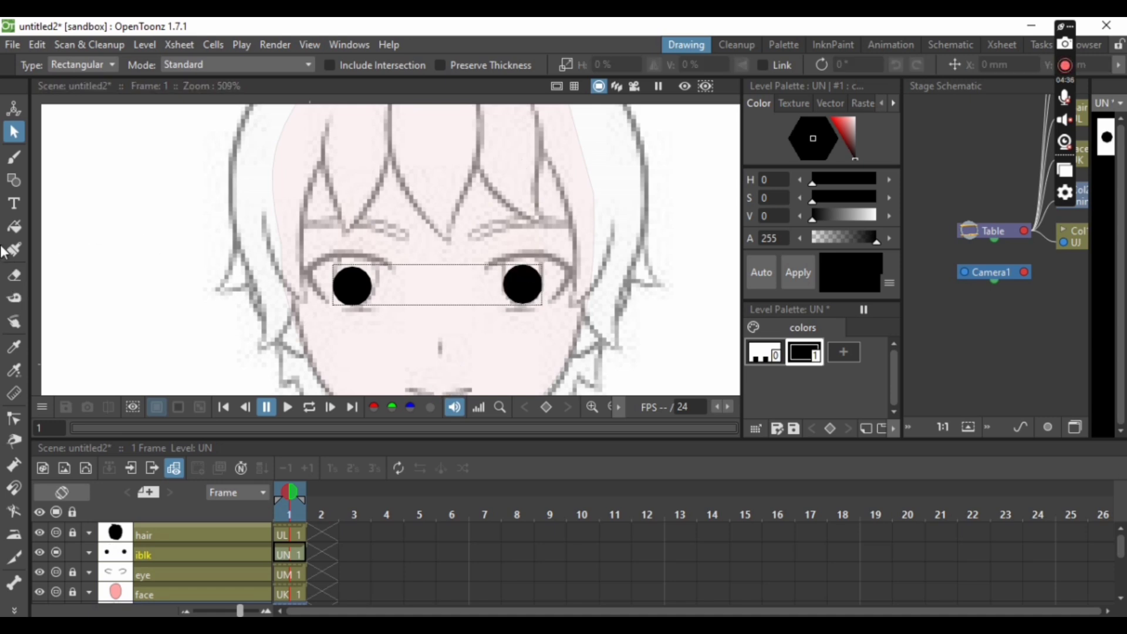
# Step: Add a new style to the UN level palette and set its color to white (S 0, V 100)
pyautogui.click(14, 182)
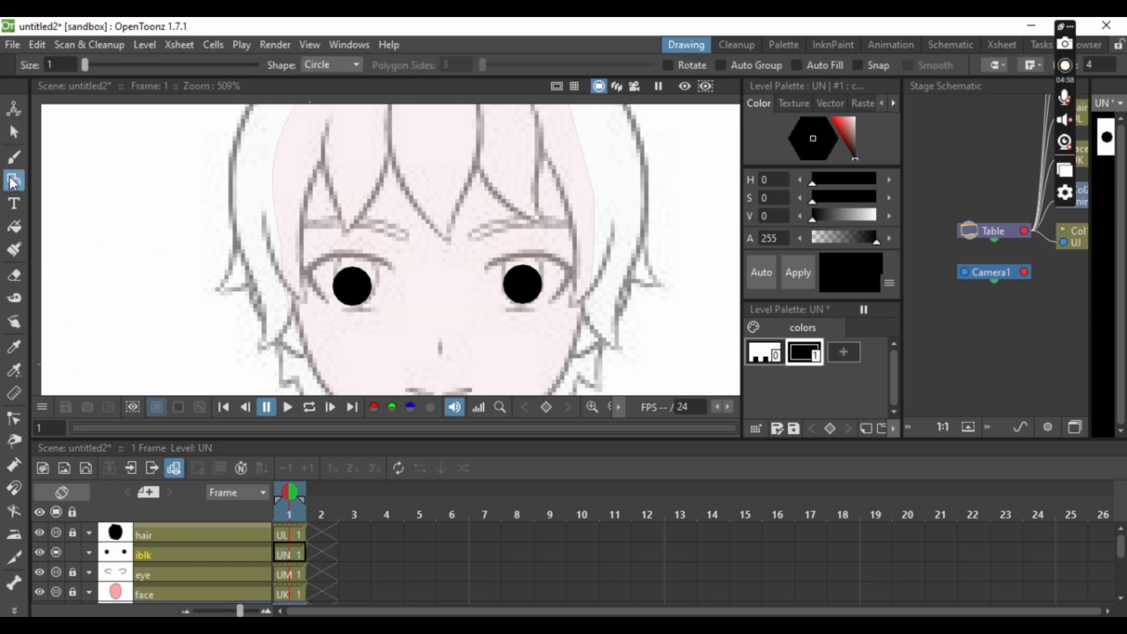
pyautogui.click(845, 352)
pyautogui.click(850, 128)
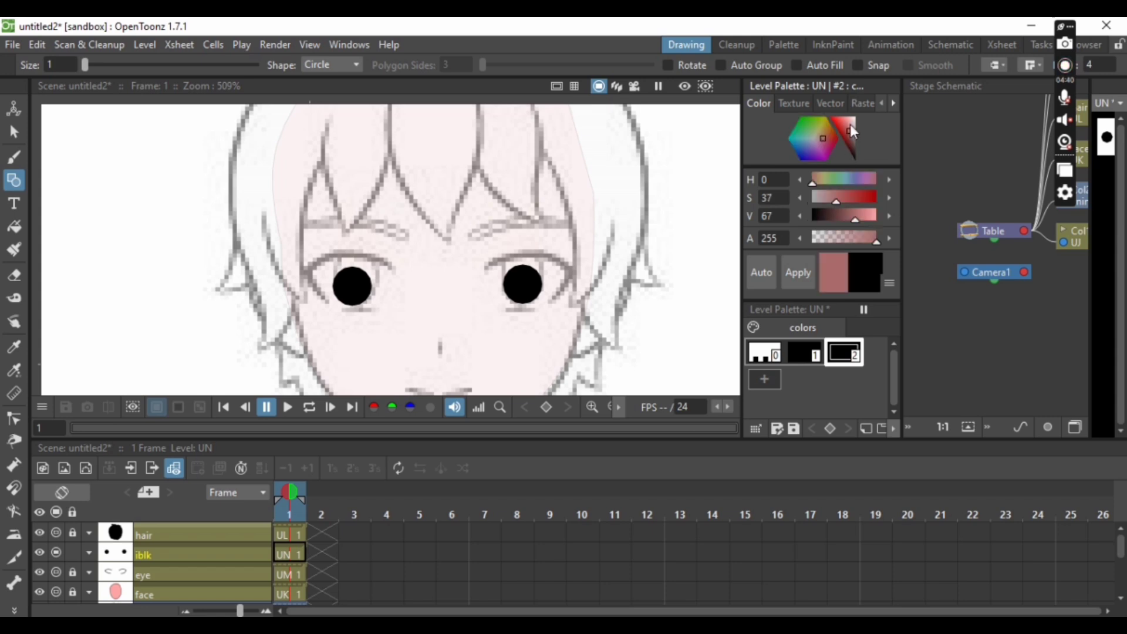
pyautogui.moveTo(849, 125); pyautogui.dragTo(861, 108)
pyautogui.click(801, 258)
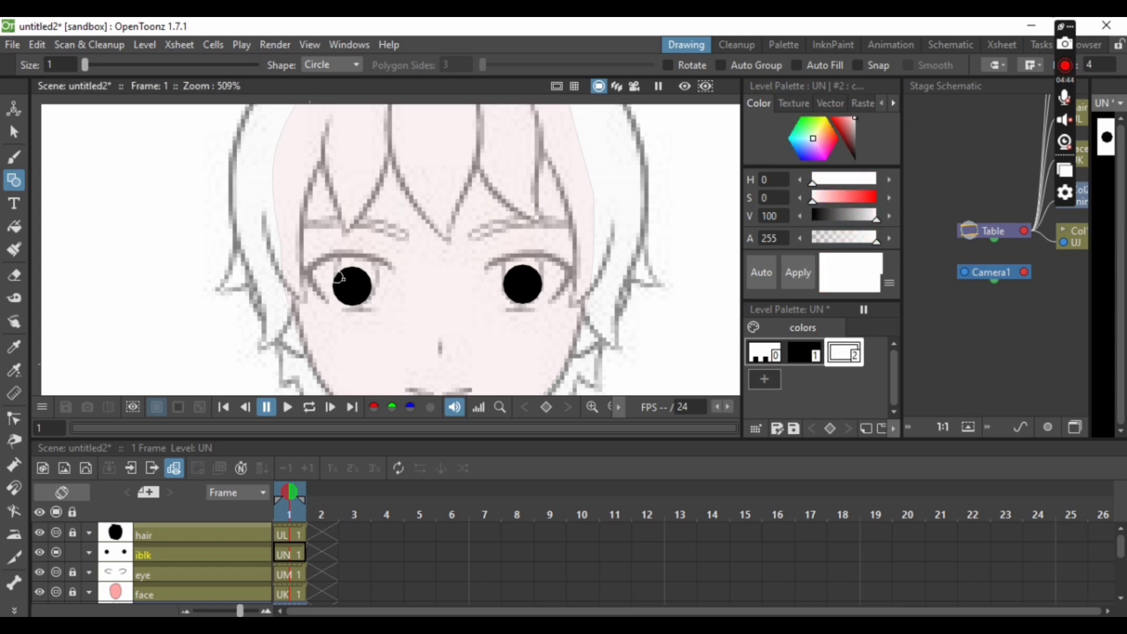
# Step: Draw a small white highlight circle on the iris on the viewer's left and nudge it 0.95 mm to the right
pyautogui.moveTo(338, 277); pyautogui.dragTo(345, 278)
pyautogui.click(15, 132)
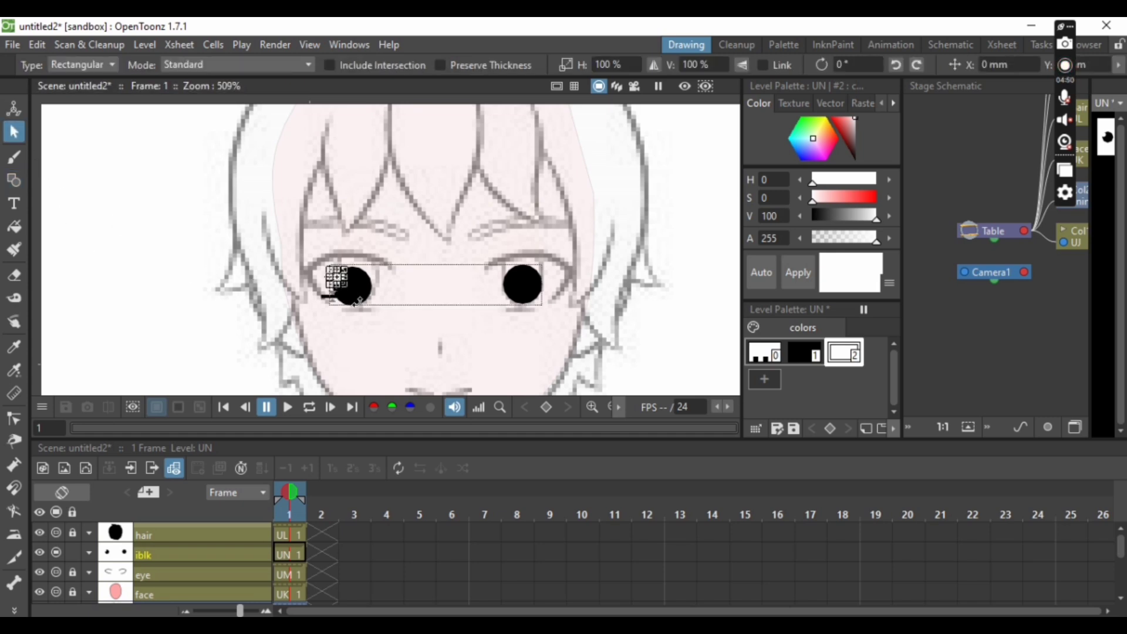
pyautogui.press('Right')
pyautogui.press('Right')
pyautogui.press('Left')
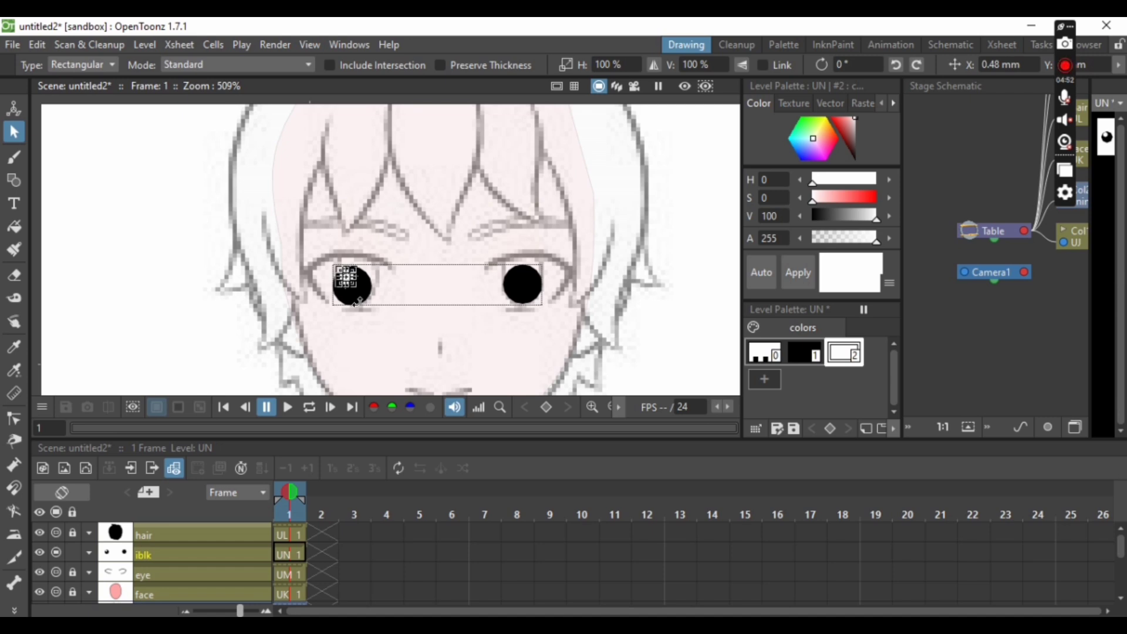
pyautogui.press('Left')
pyautogui.press('Right')
pyautogui.press('Right')
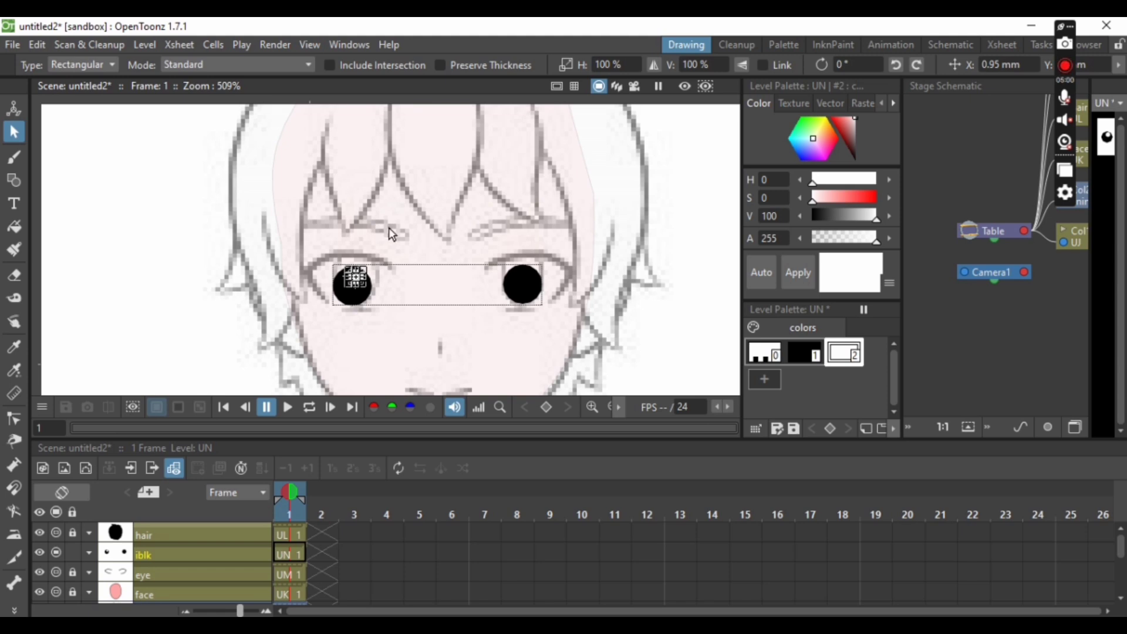
# Step: Paste a copy of the white highlight onto the upper part of the iris on the viewer's right
pyautogui.click(455, 356)
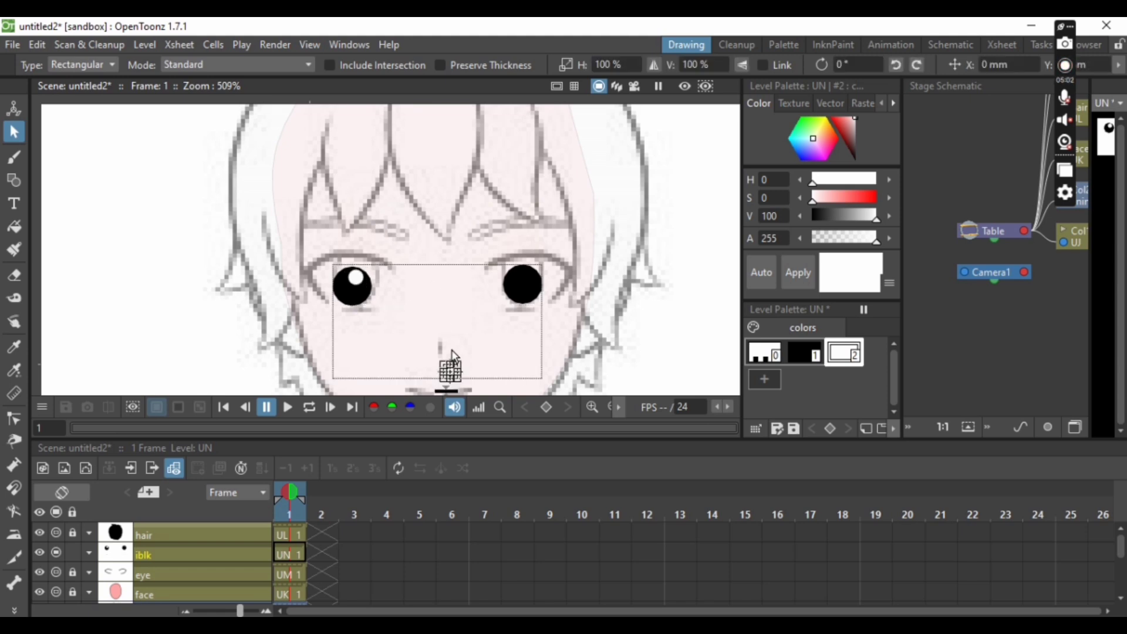
pyautogui.scroll(2, 449, 376)
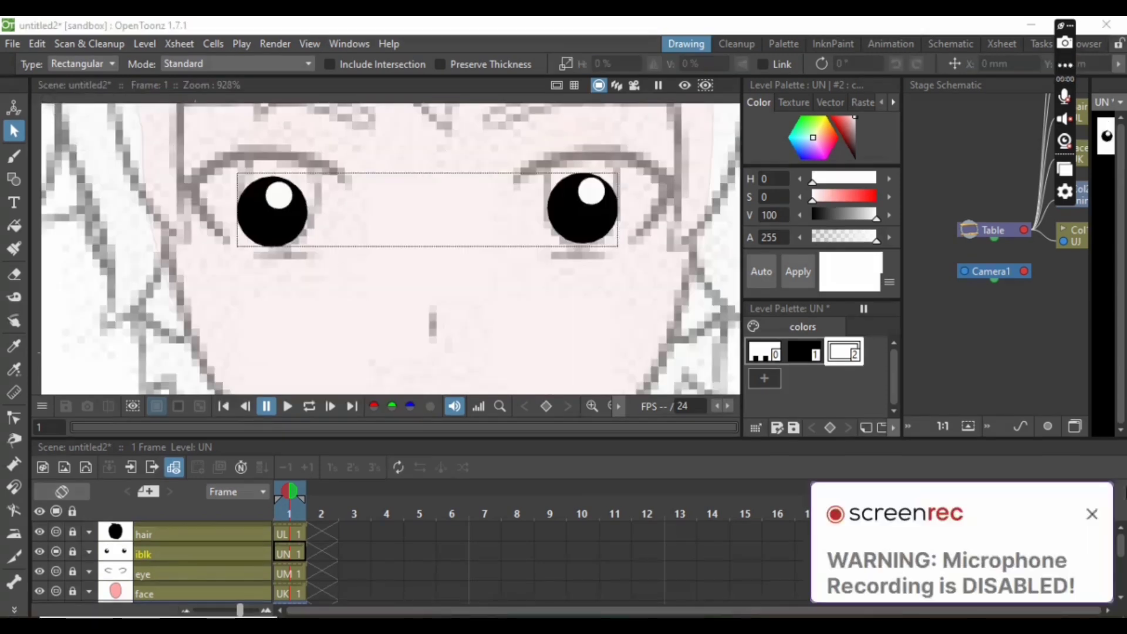
pyautogui.click(1091, 513)
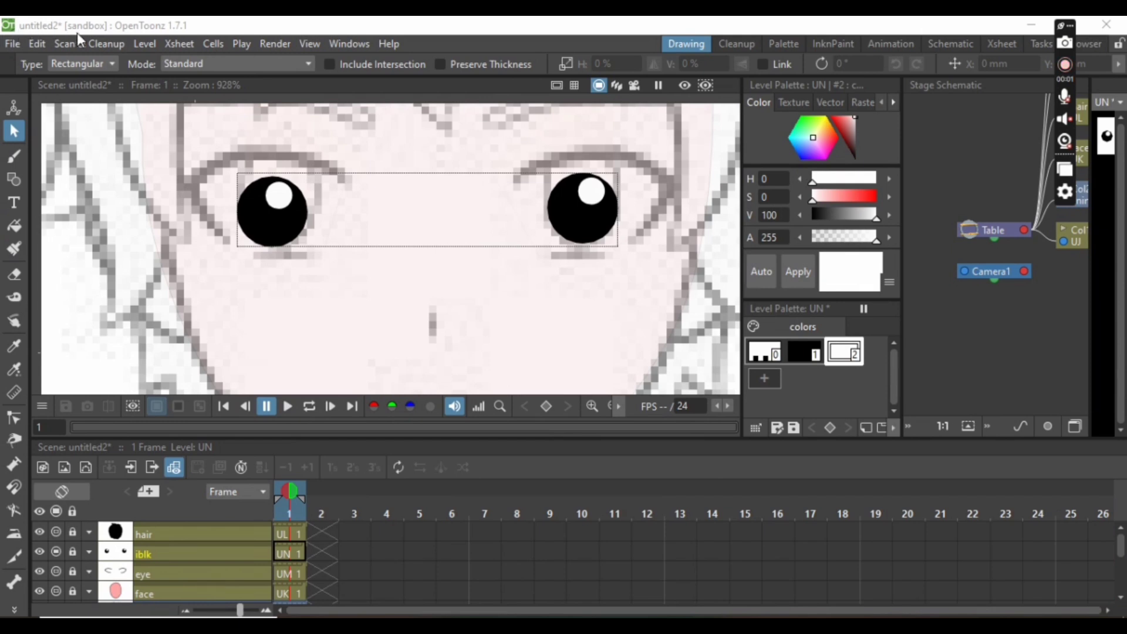
# Step: Create a new Toonz vector level named UO above the iblk level and rename its column pipni
pyautogui.click(146, 42)
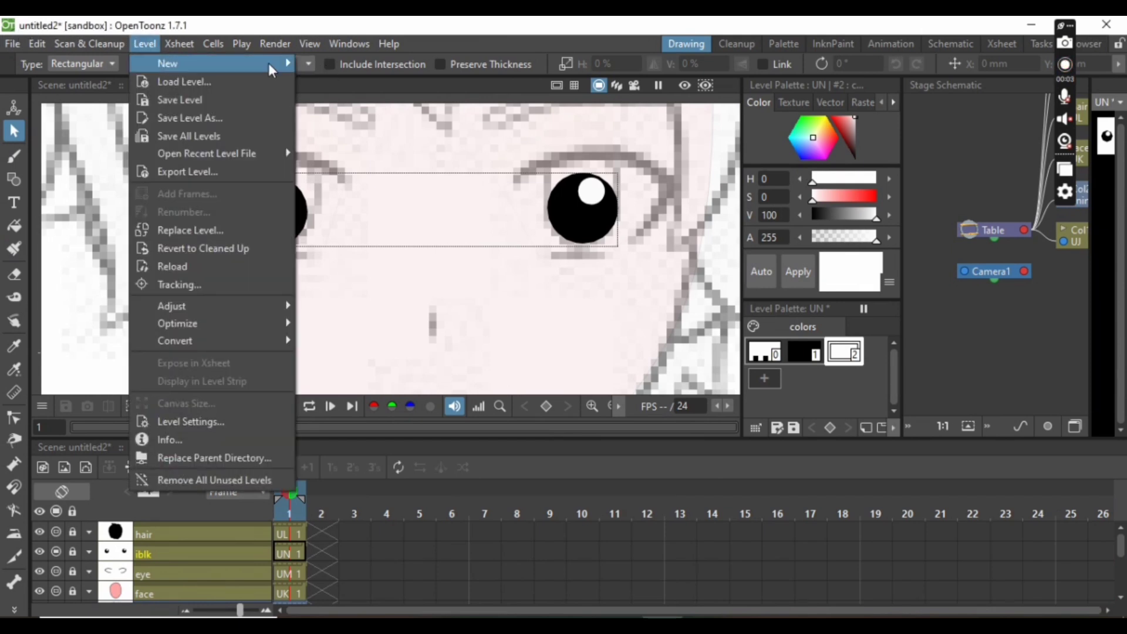
pyautogui.moveTo(269, 62)
pyautogui.click(375, 103)
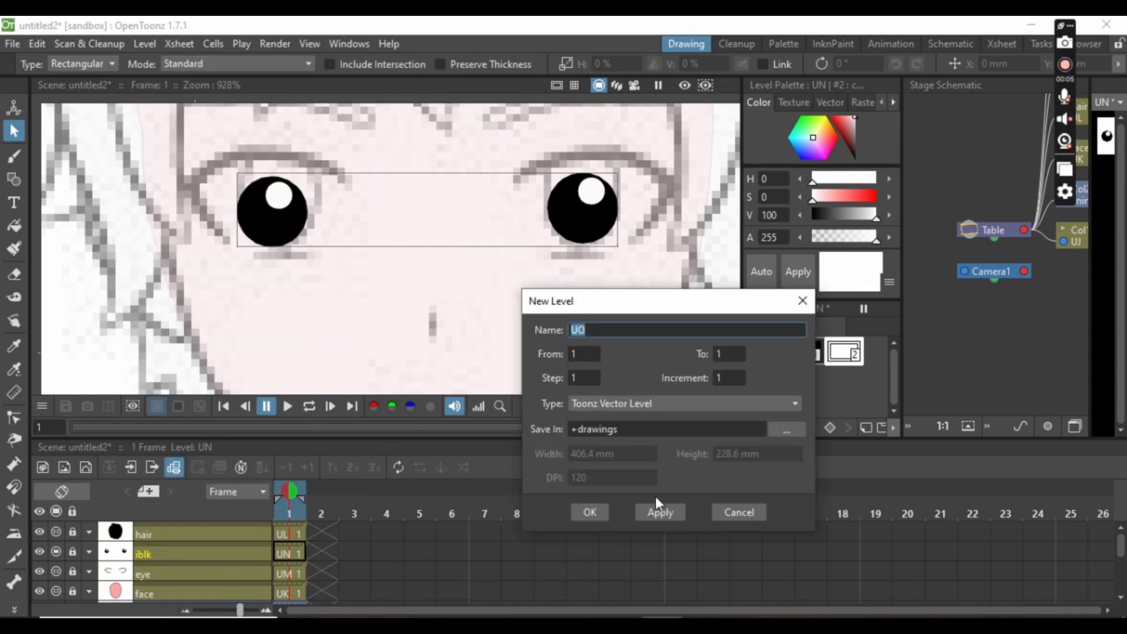
pyautogui.click(595, 512)
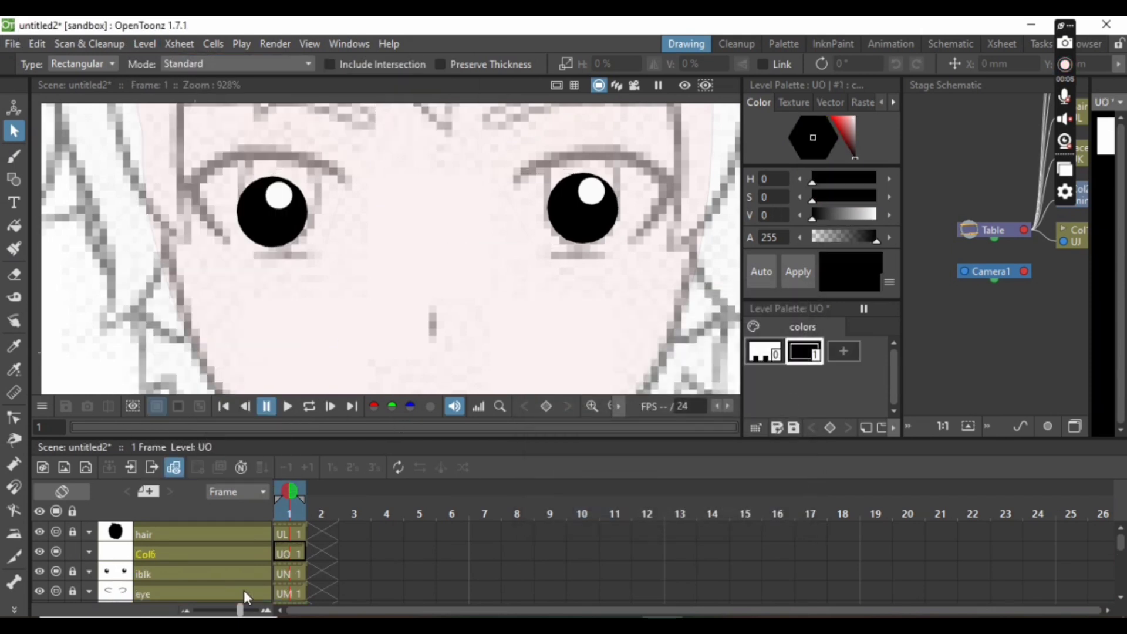
pyautogui.doubleClick(191, 552)
pyautogui.write('pipni')
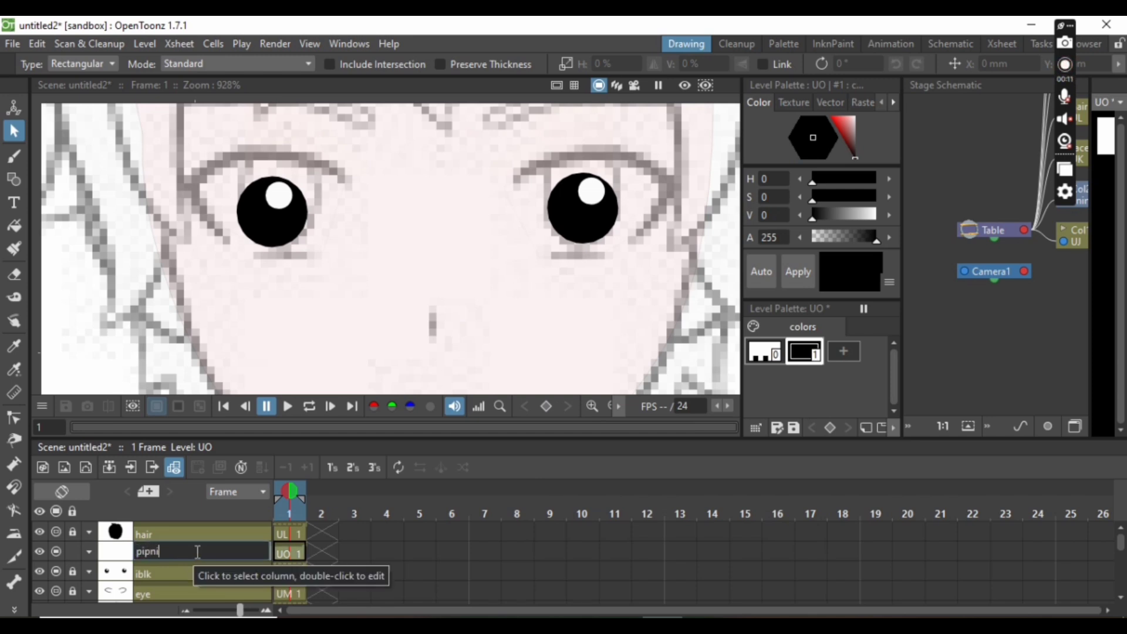
pyautogui.press('Return')
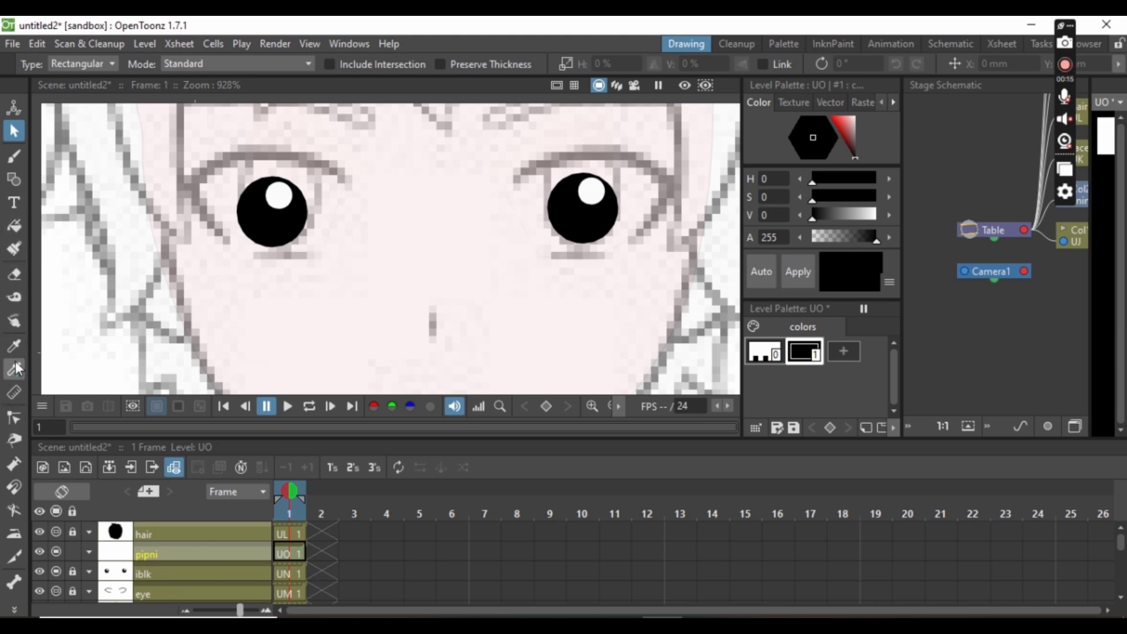
# Step: Draw a closed three-point polyline across the upper lid of the eye on the viewer's left, on the pipni level
pyautogui.click(14, 179)
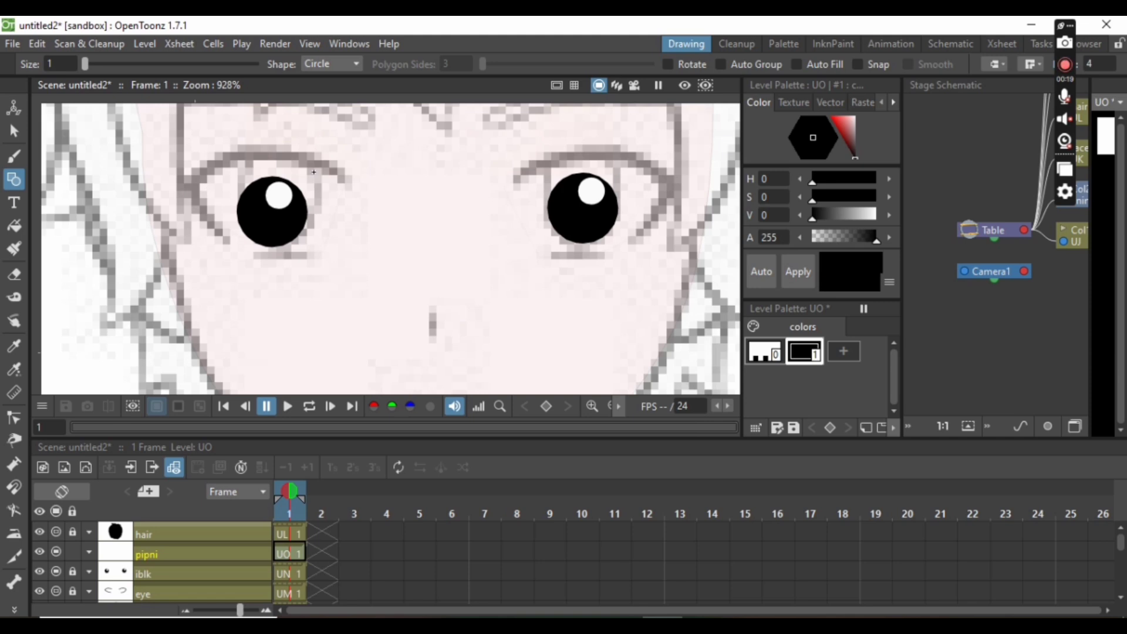
pyautogui.click(336, 65)
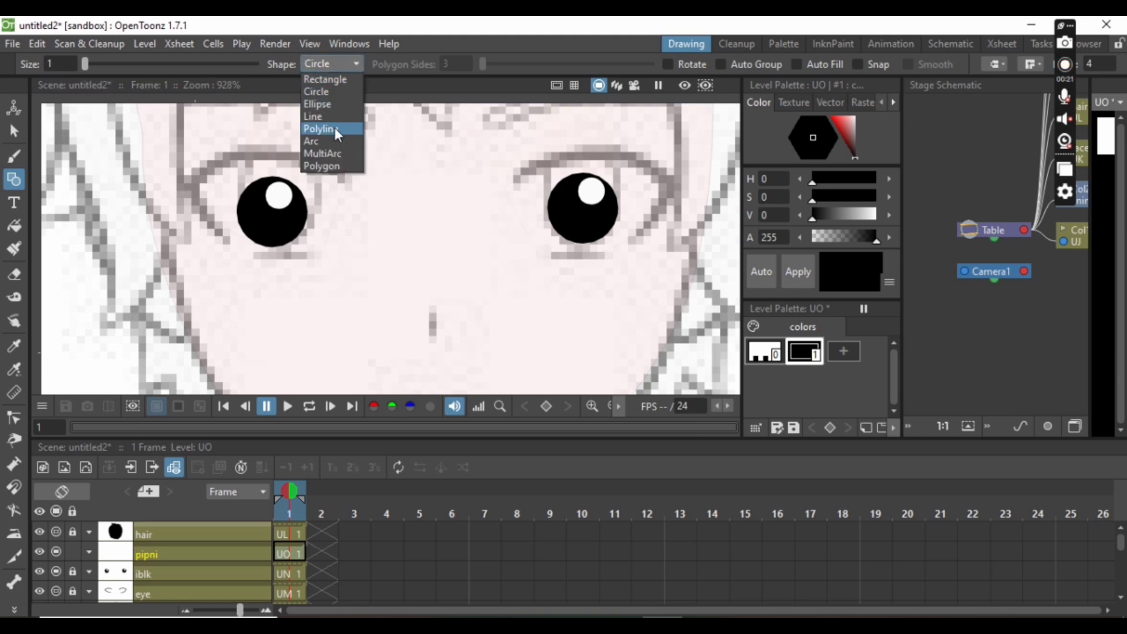
pyautogui.click(338, 129)
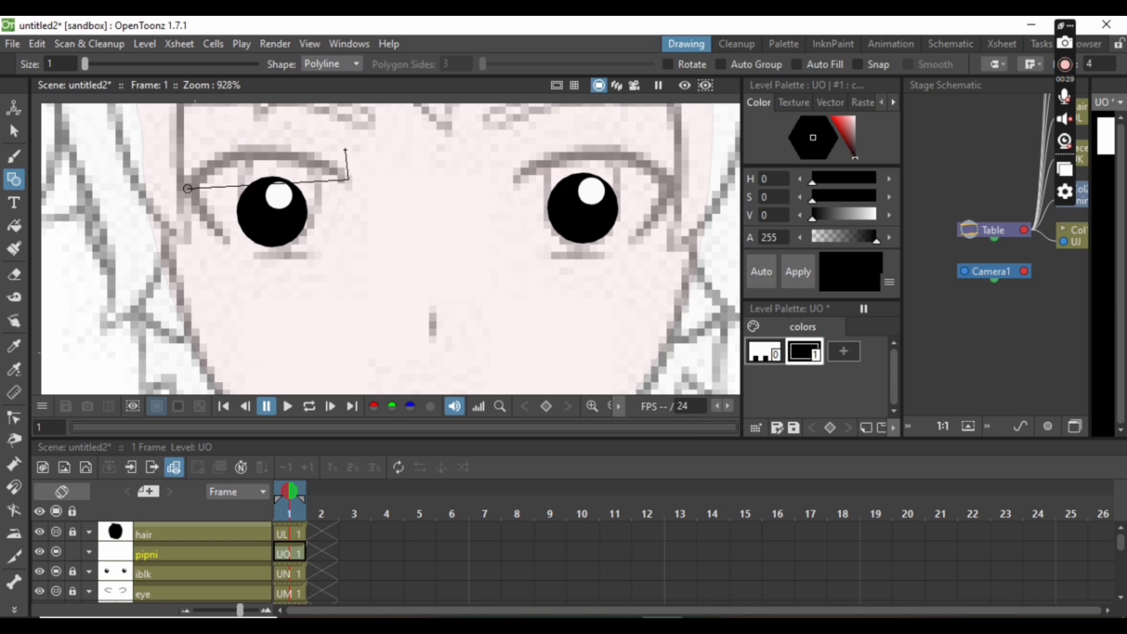
pyautogui.click(344, 150)
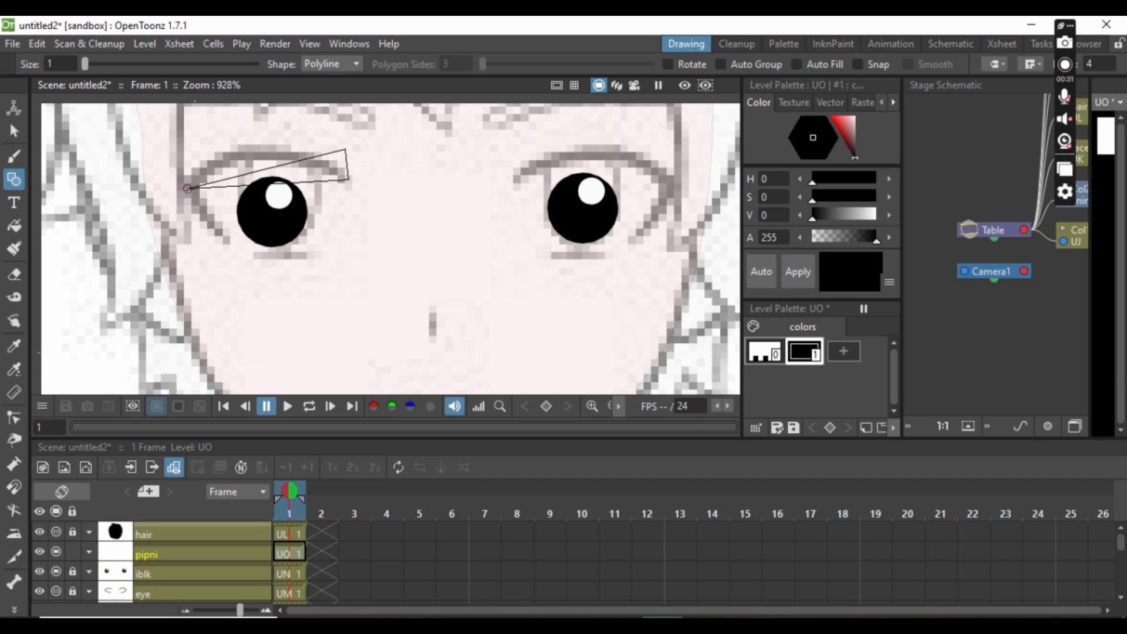
pyautogui.click(187, 189)
# Step: Select the triangular polyline and reduce its stroke thickness to a thin line
pyautogui.click(13, 138)
pyautogui.click(346, 194)
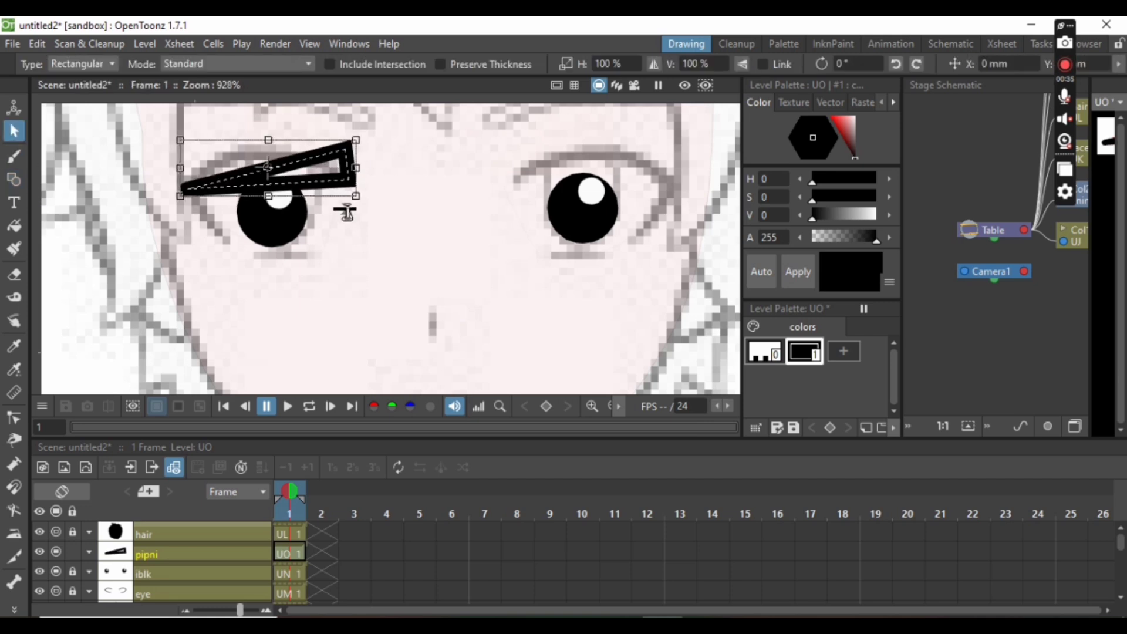
pyautogui.moveTo(346, 212); pyautogui.dragTo(347, 237)
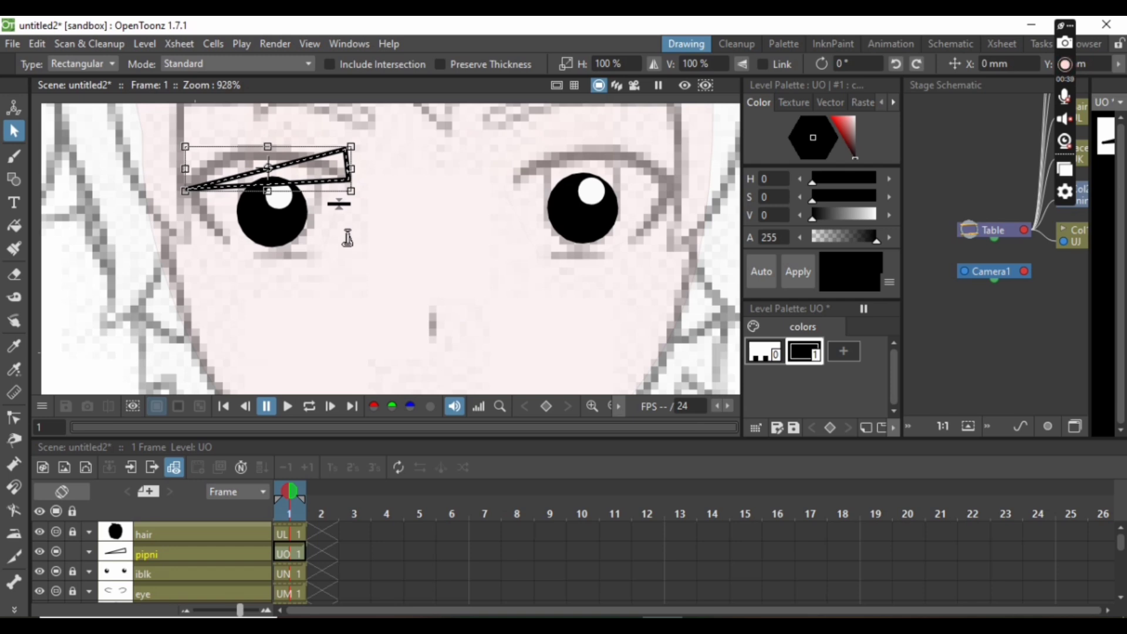
pyautogui.moveTo(347, 238); pyautogui.dragTo(348, 243)
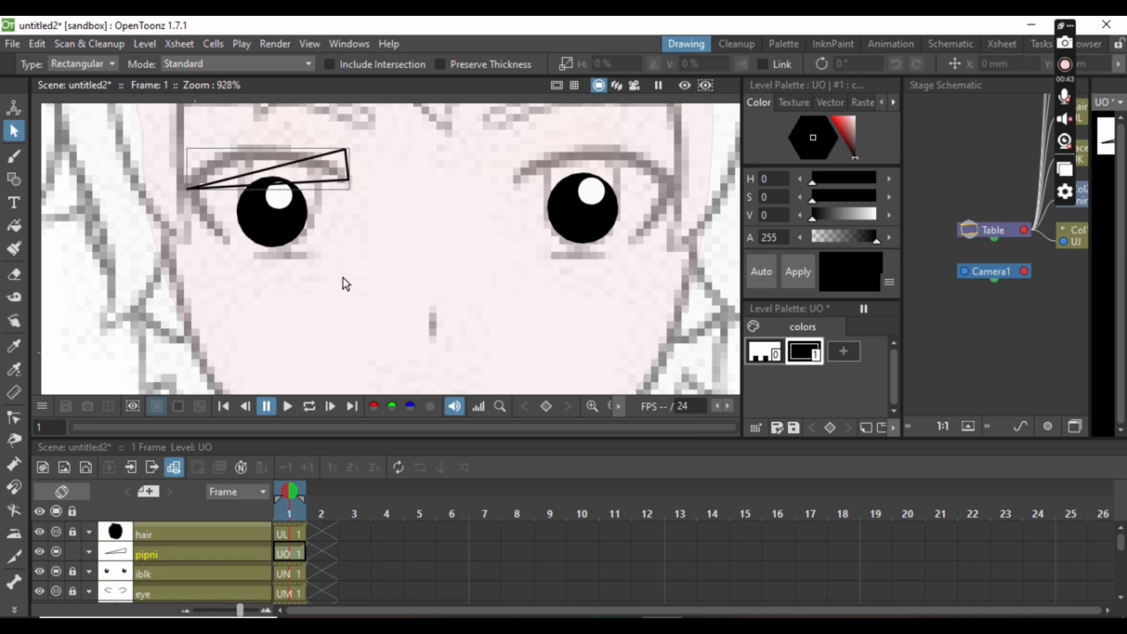
# Step: Bend the triangle's long upper and lower edges upward with the Control Point Editor to form a curved eyelid shape
pyautogui.press('c')
pyautogui.click(286, 166)
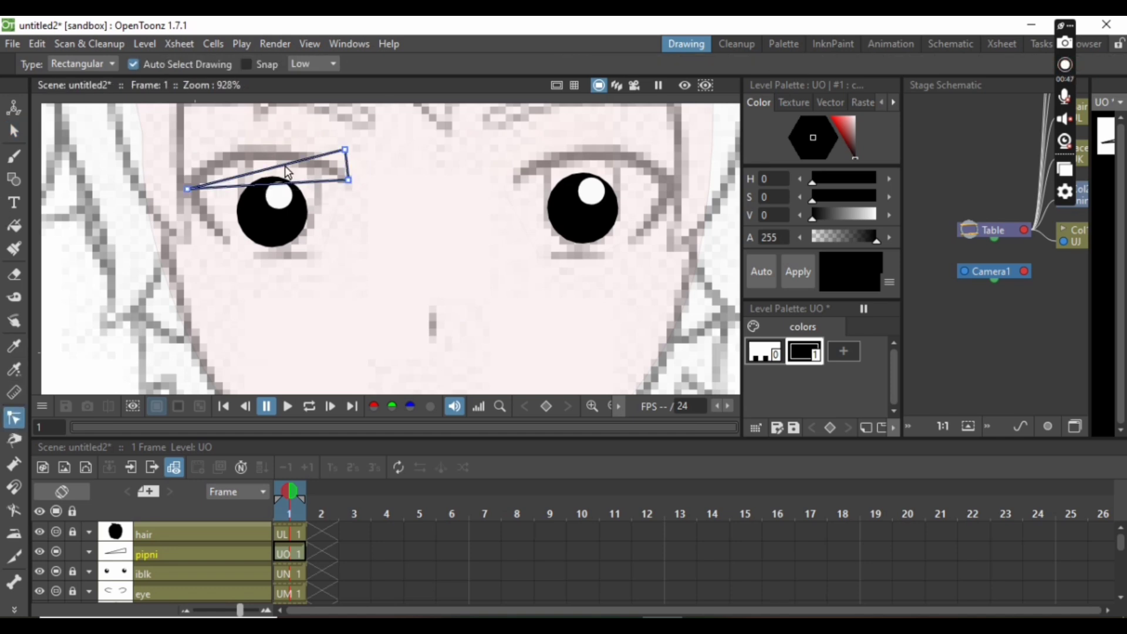
pyautogui.moveTo(308, 159); pyautogui.dragTo(298, 122)
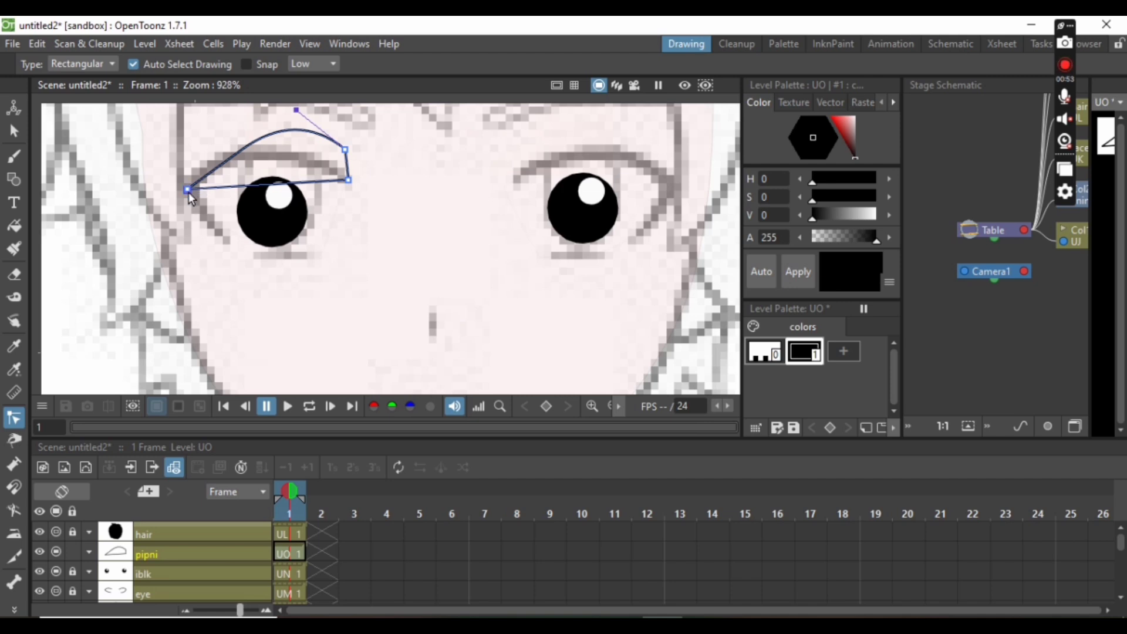
pyautogui.moveTo(206, 169); pyautogui.dragTo(196, 152)
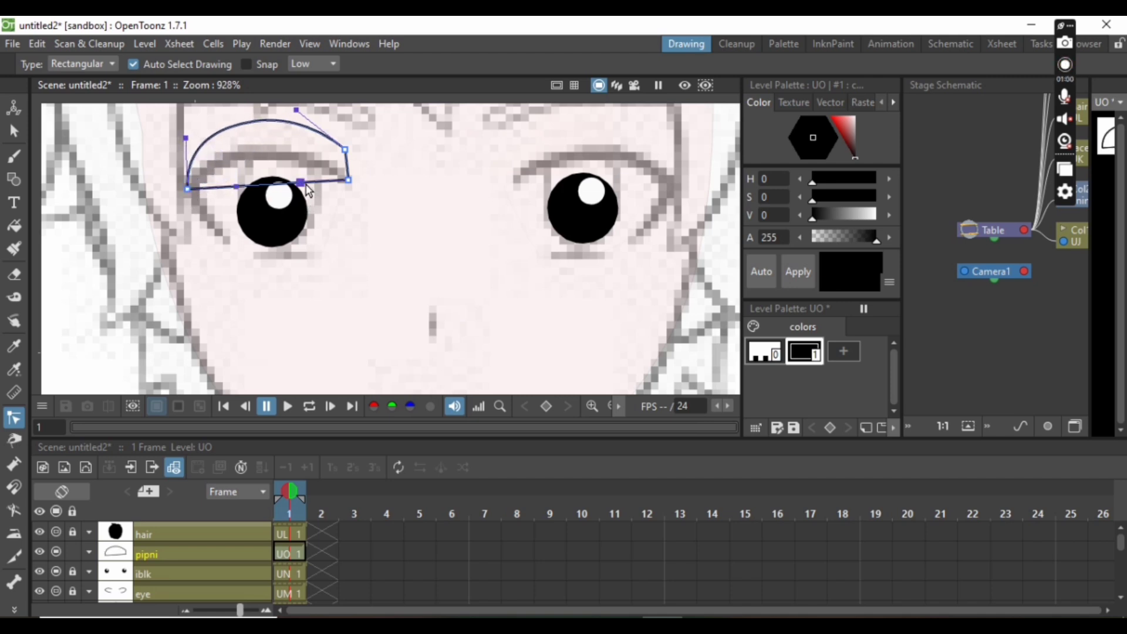
pyautogui.moveTo(311, 192); pyautogui.dragTo(222, 163)
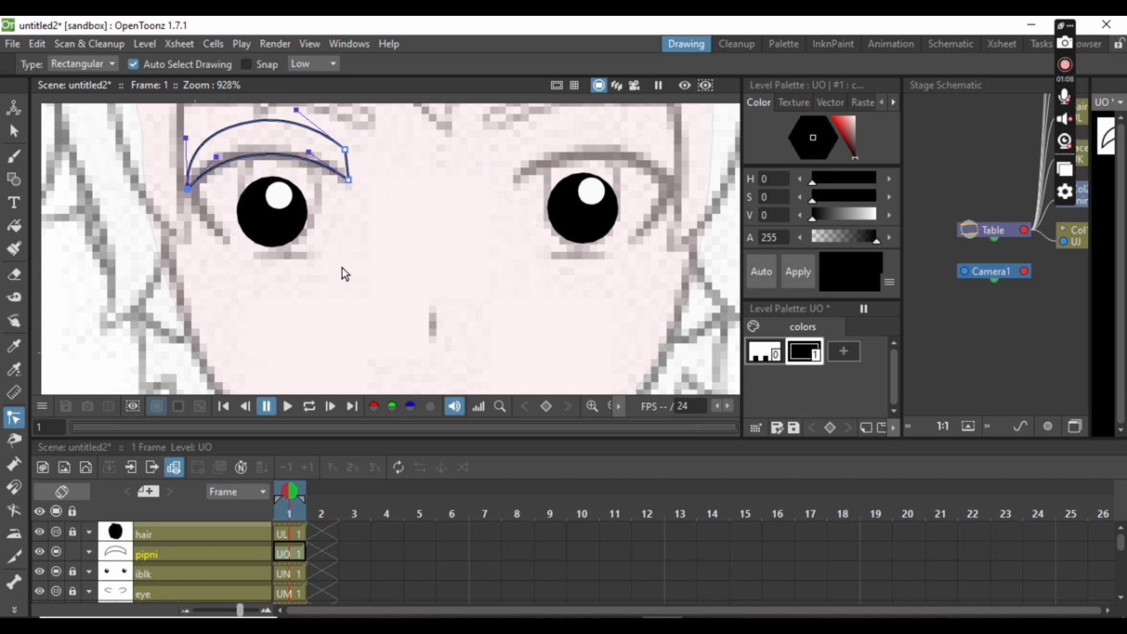
pyautogui.click(324, 278)
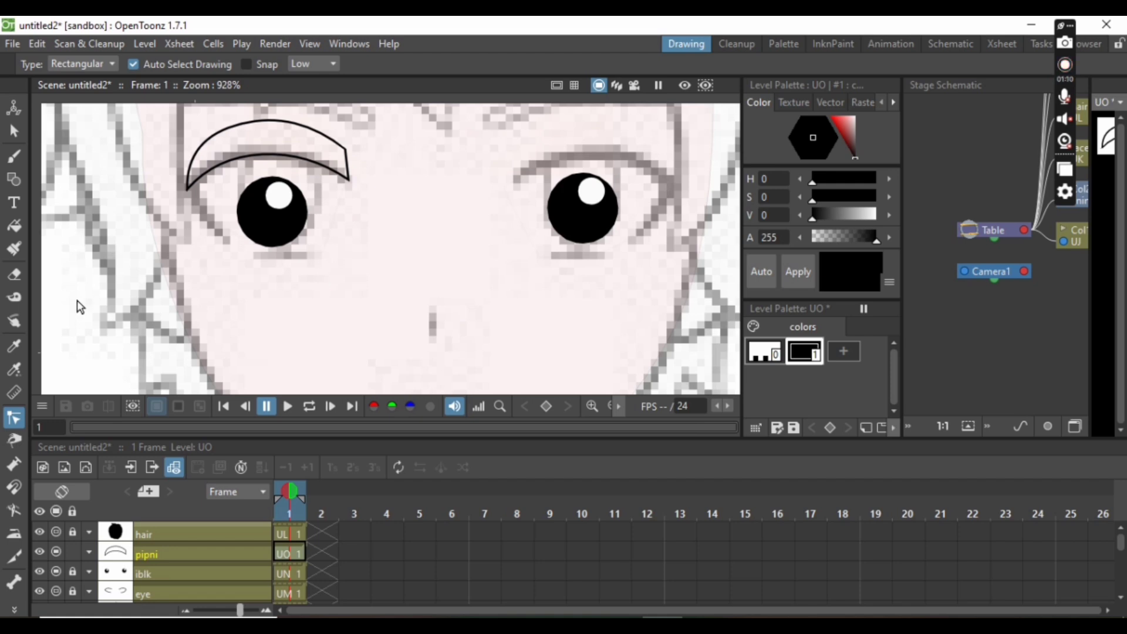
# Step: Add a new style to the pipni level's palette and copy the pink style 2 from the face level's palette
pyautogui.click(14, 229)
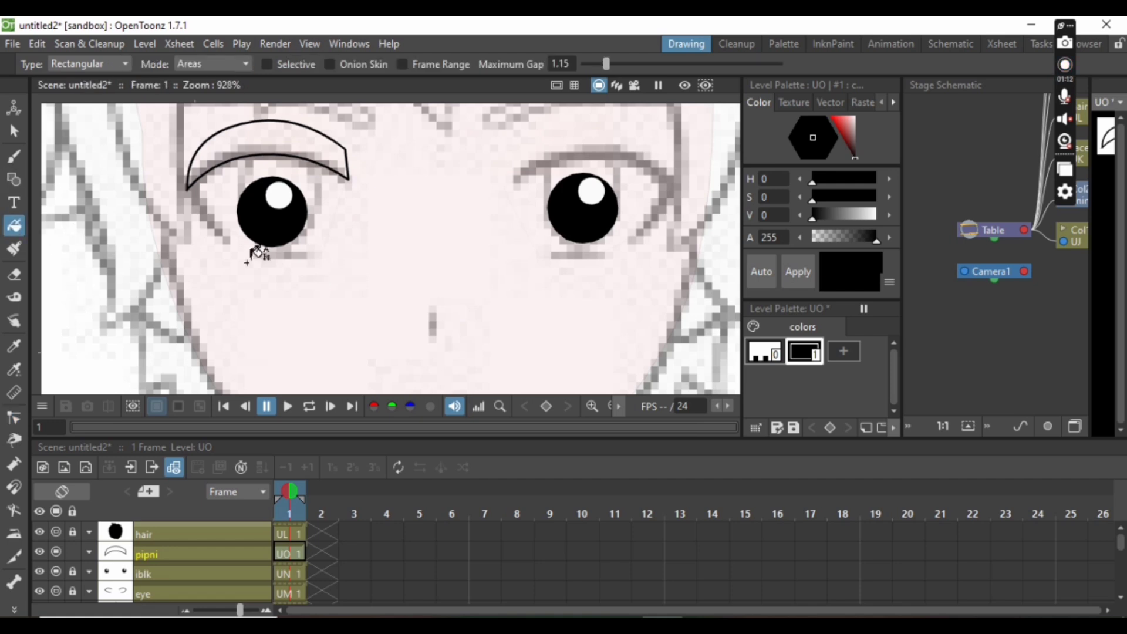
pyautogui.click(839, 352)
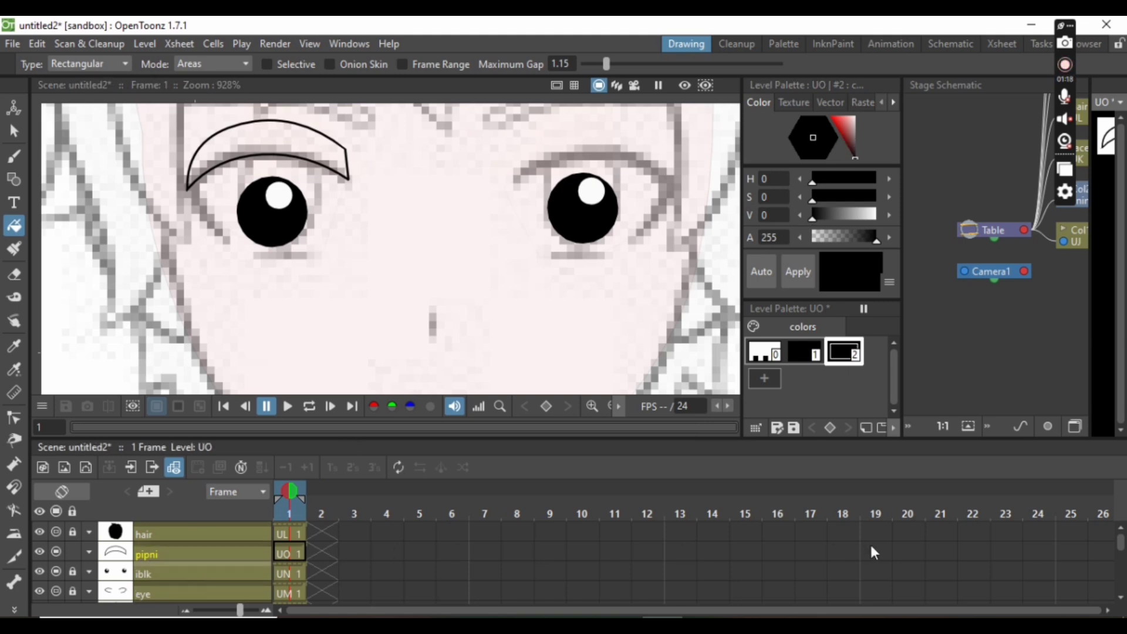
pyautogui.scroll(-2, 1118, 543)
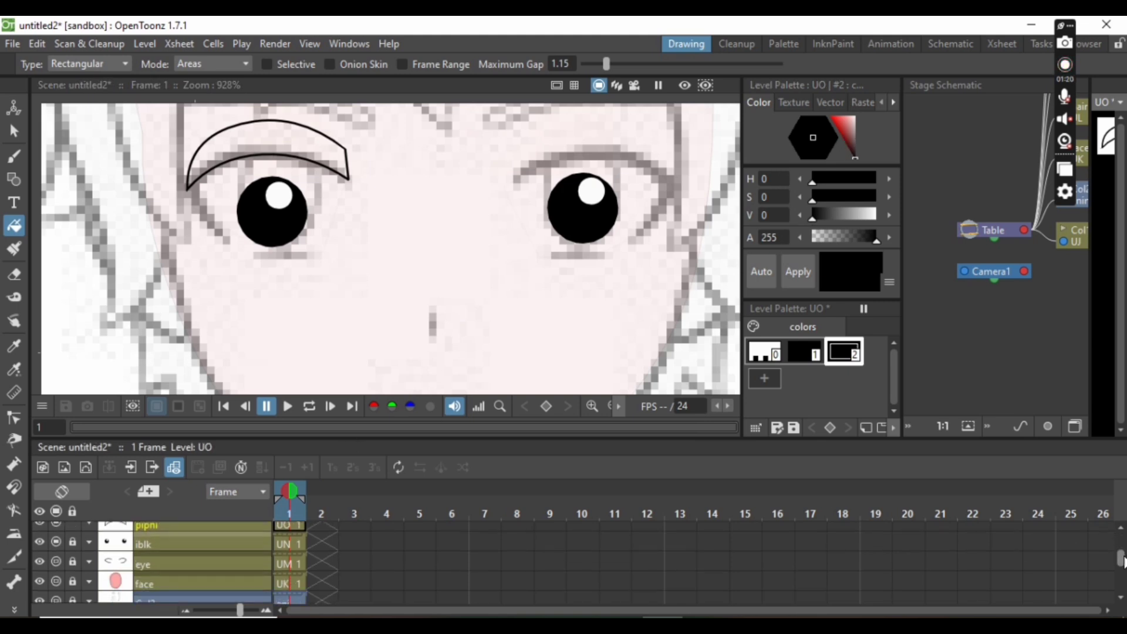
pyautogui.click(229, 581)
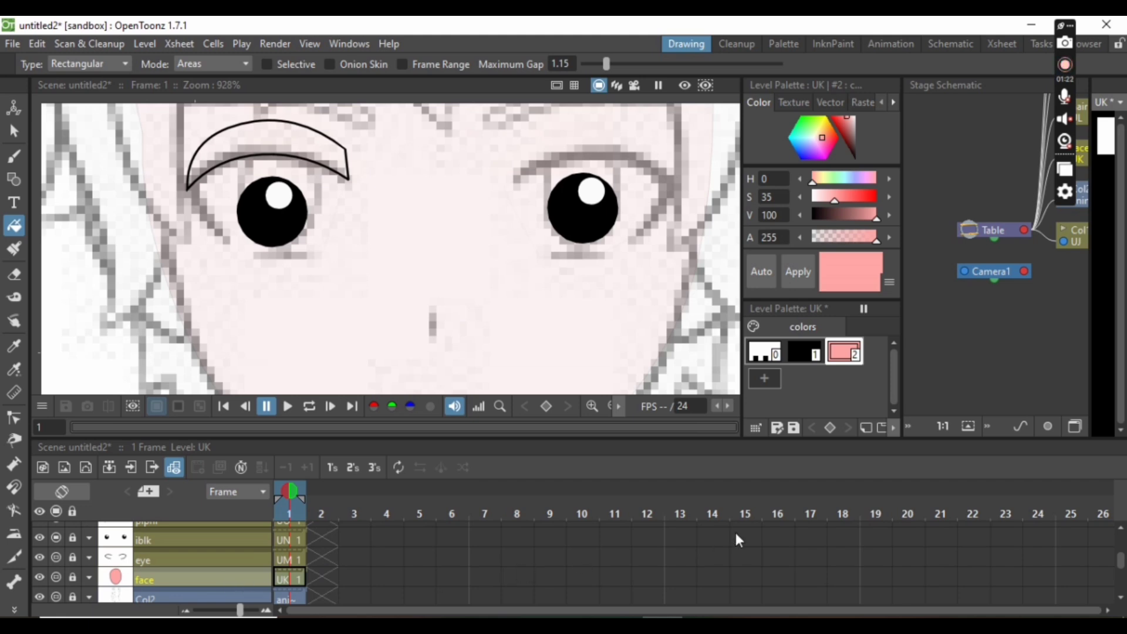
pyautogui.rightClick(840, 350)
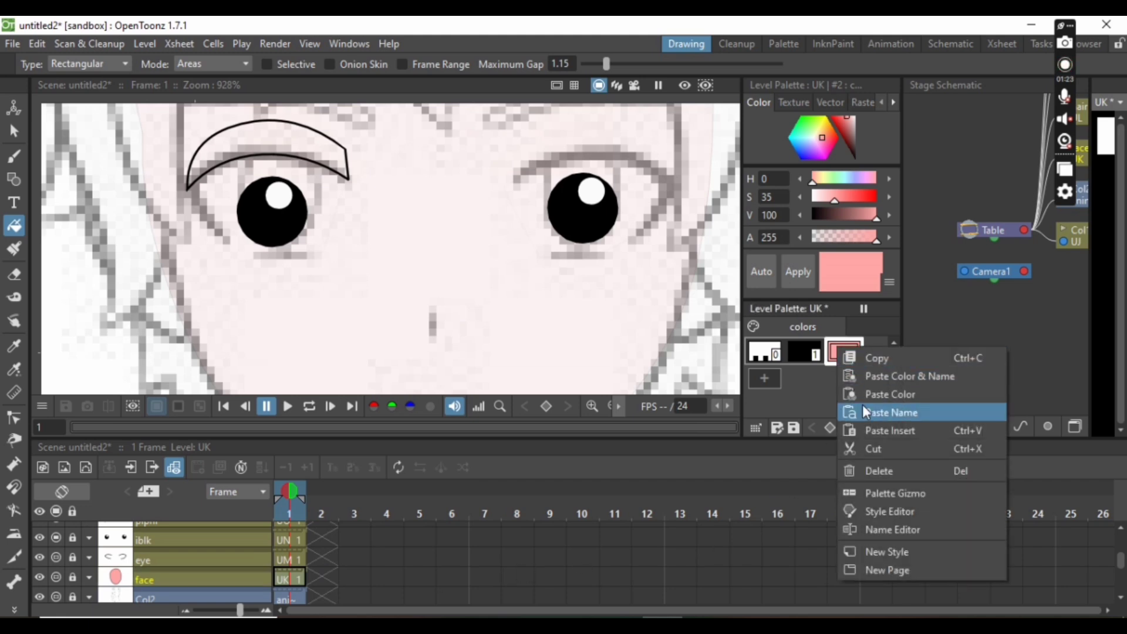
pyautogui.click(877, 360)
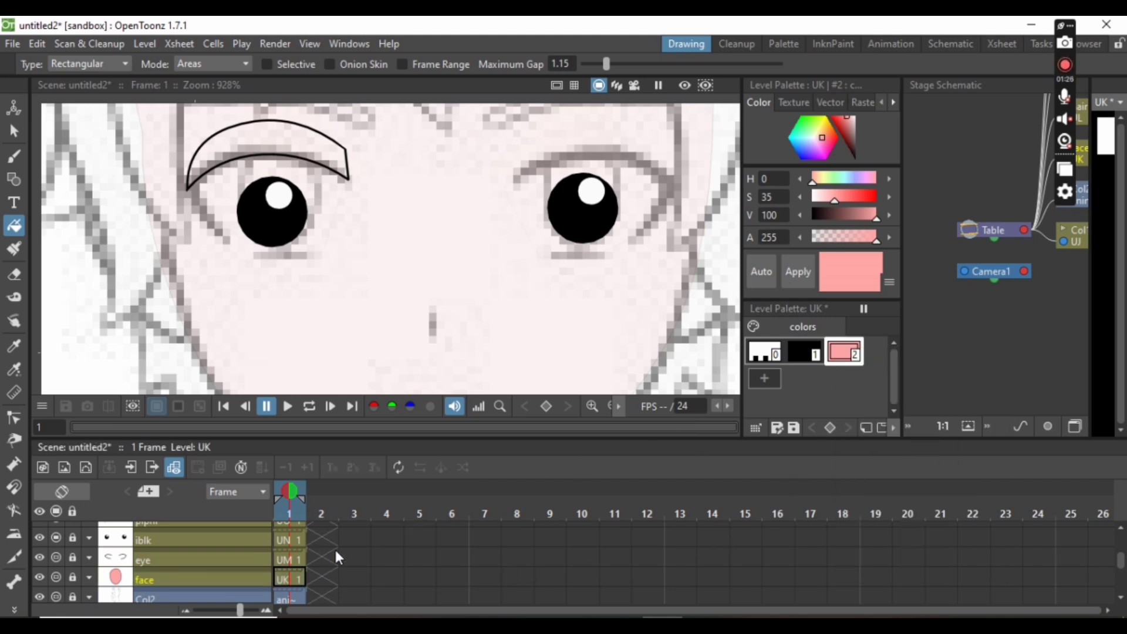
# Step: Paste the copied pink colour into style 2 of the pipni palette and fill the curved eyelid outline with it
pyautogui.moveTo(1121, 562); pyautogui.dragTo(1123, 505)
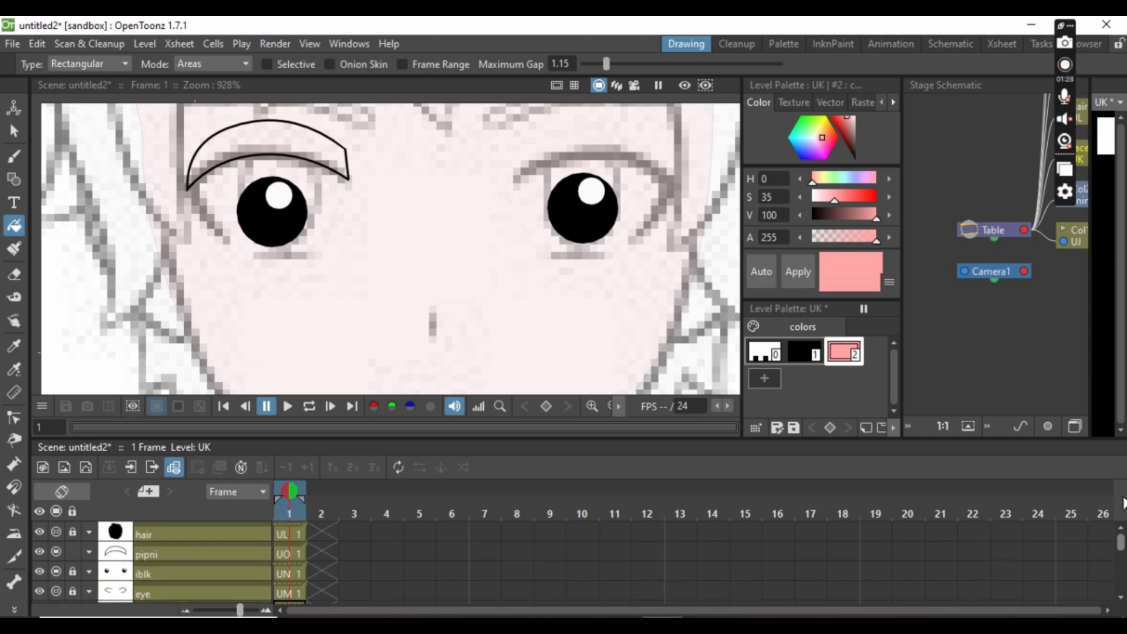
pyautogui.click(178, 550)
pyautogui.rightClick(843, 359)
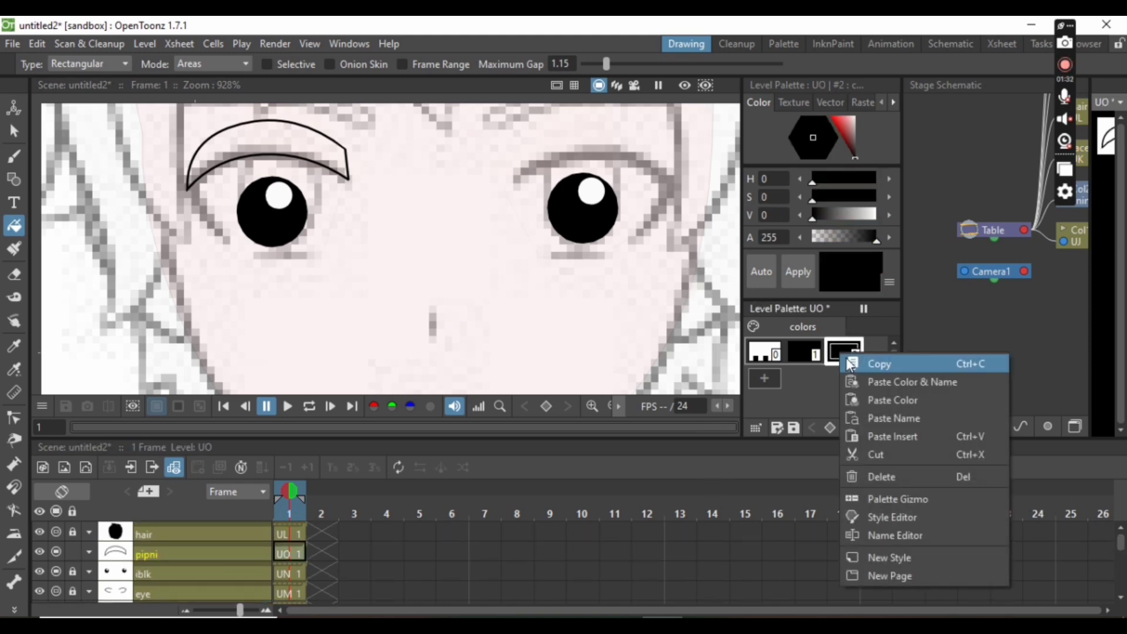
pyautogui.click(889, 396)
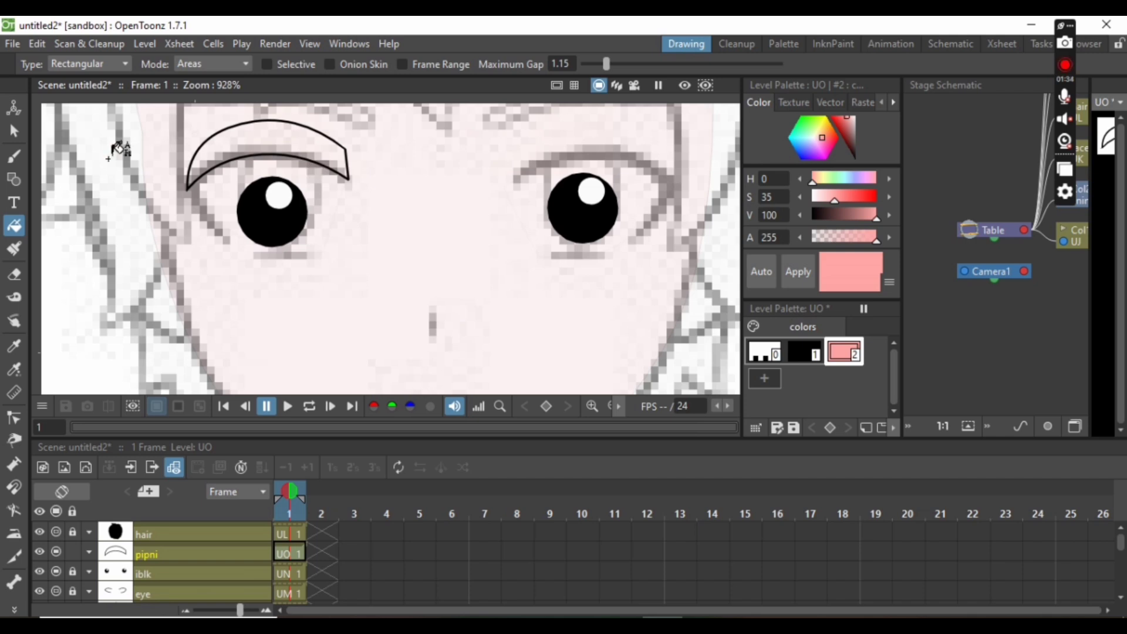
pyautogui.moveTo(145, 116); pyautogui.dragTo(432, 232)
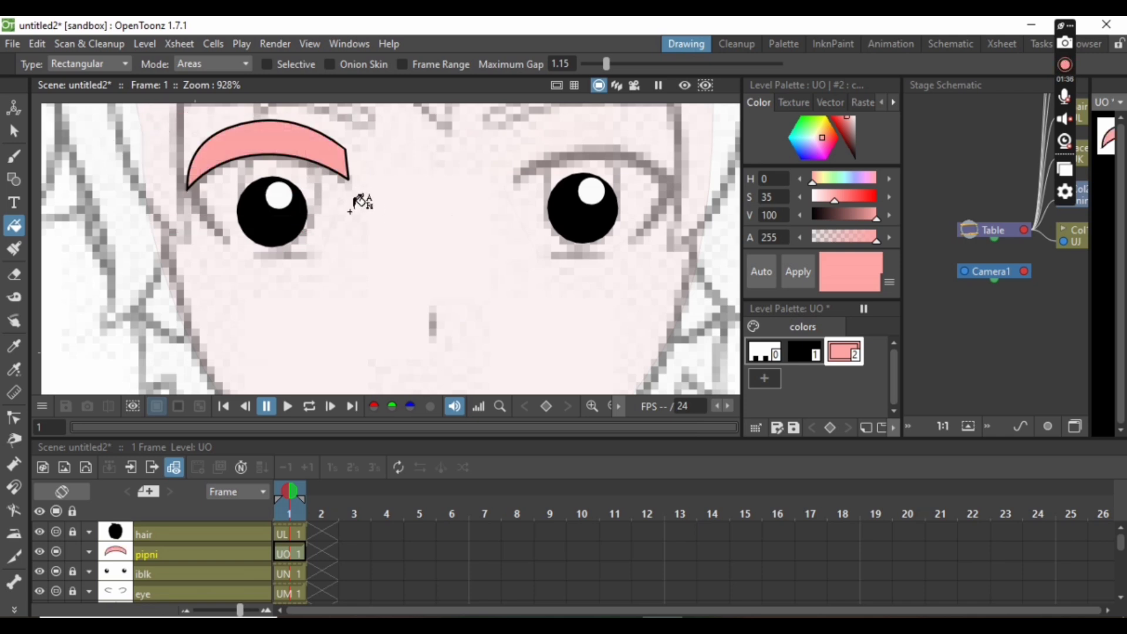
# Step: Draw a pink polyline between the eyelid's two upper corners on the viewer's left and reduce its stroke thickness to a thin line
pyautogui.click(14, 179)
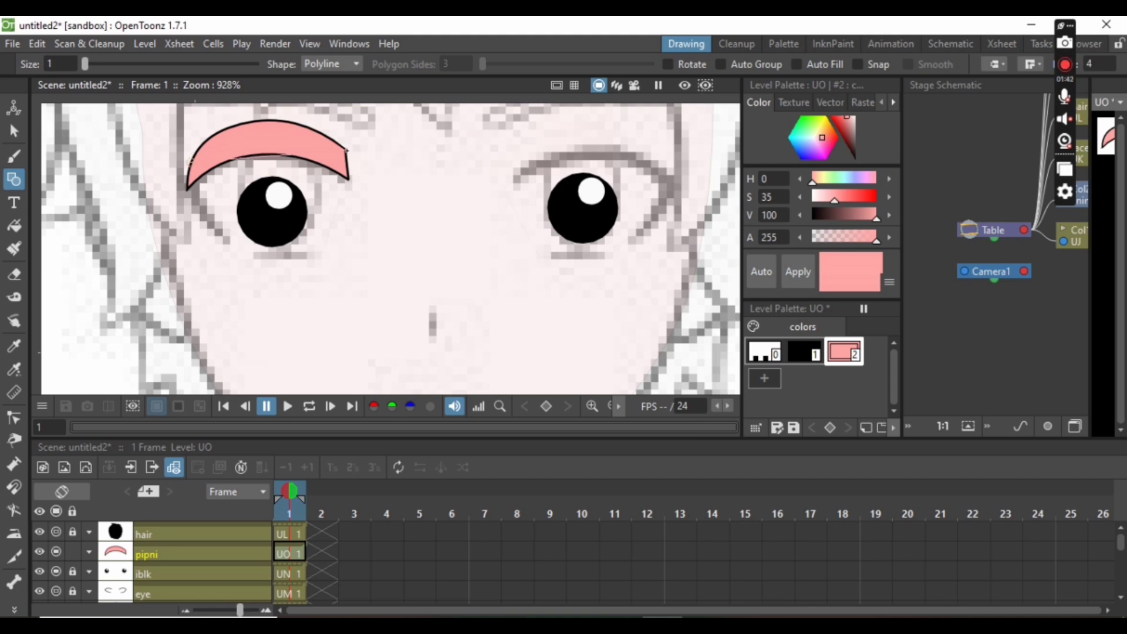
pyautogui.doubleClick(345, 151)
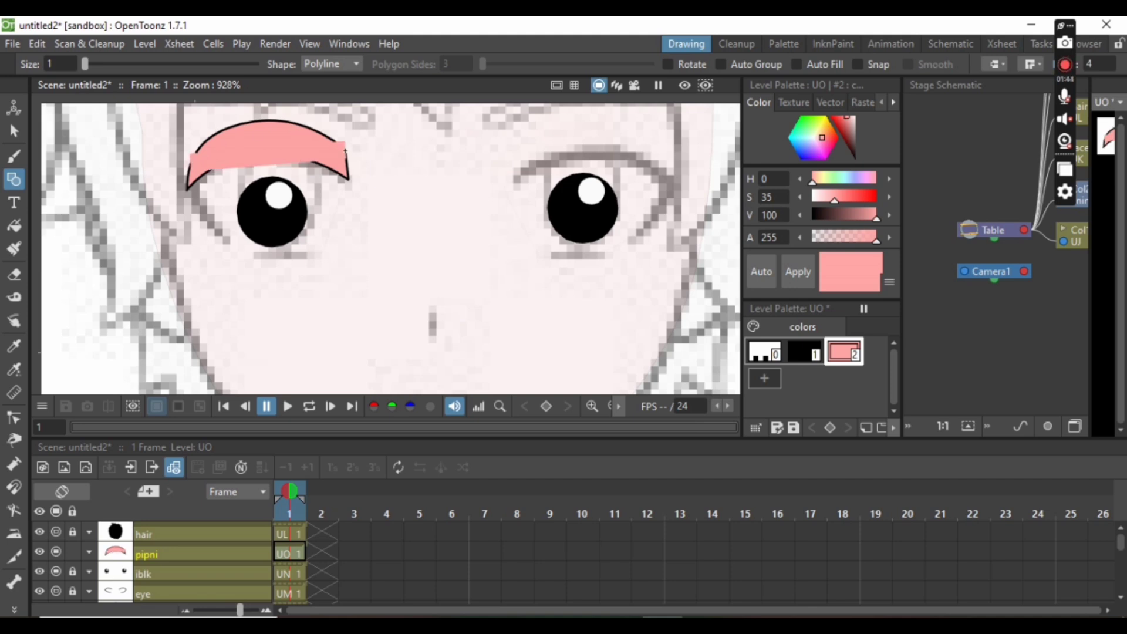
pyautogui.click(14, 131)
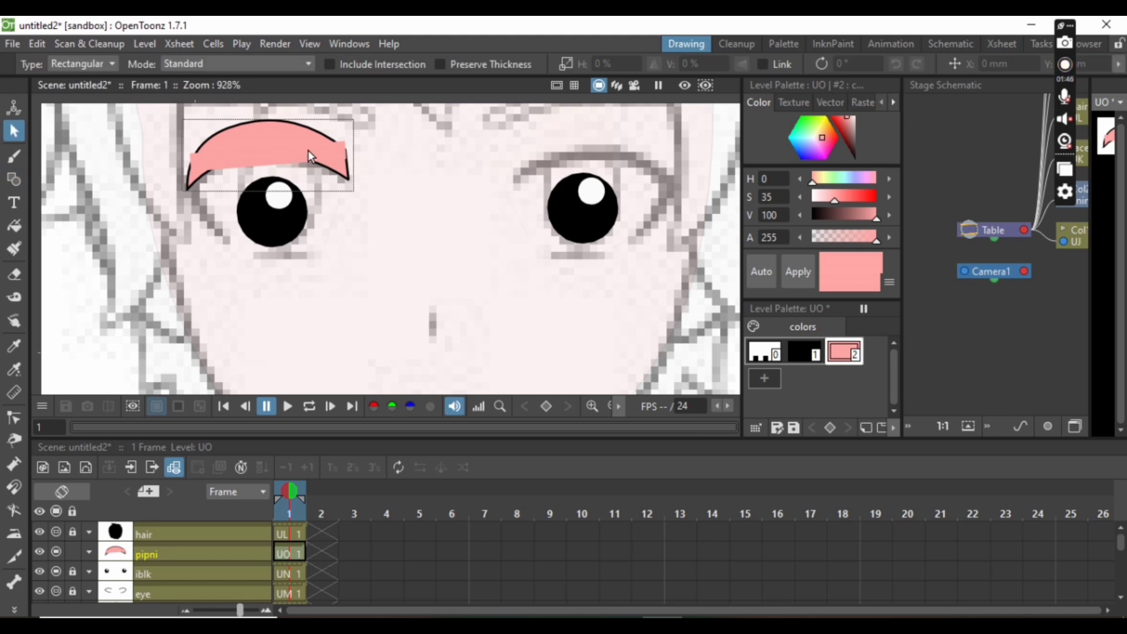
pyautogui.click(313, 157)
pyautogui.moveTo(342, 182); pyautogui.dragTo(346, 209)
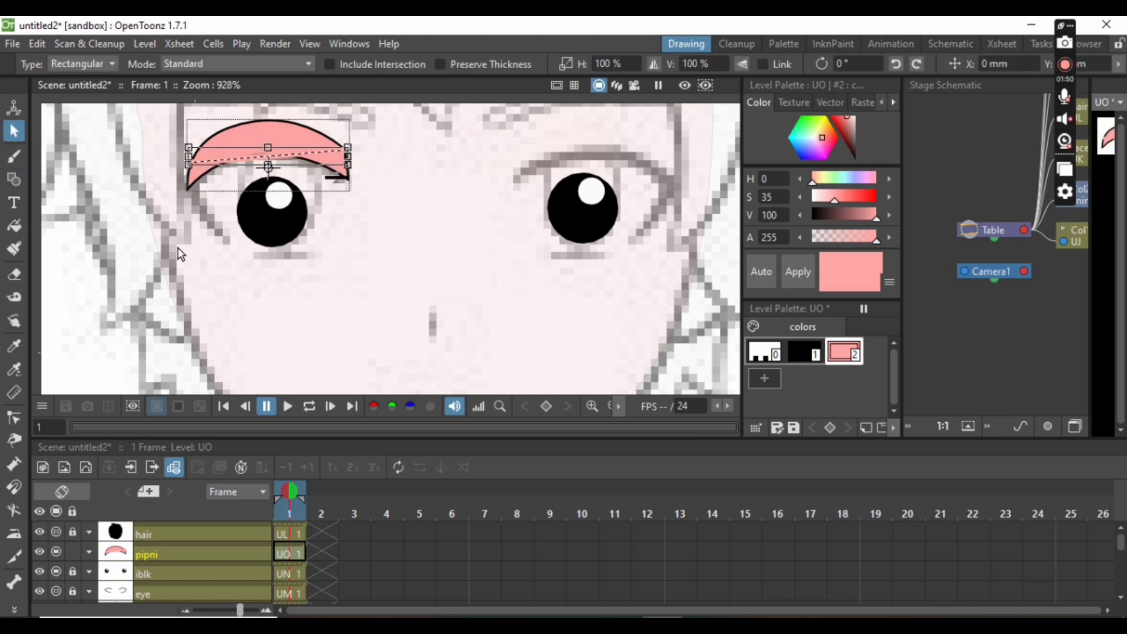
# Step: Bend the thin pink line upward with the Control Point Editor so it covers the black upper edge of the eyelid on the viewer's left
pyautogui.click(14, 417)
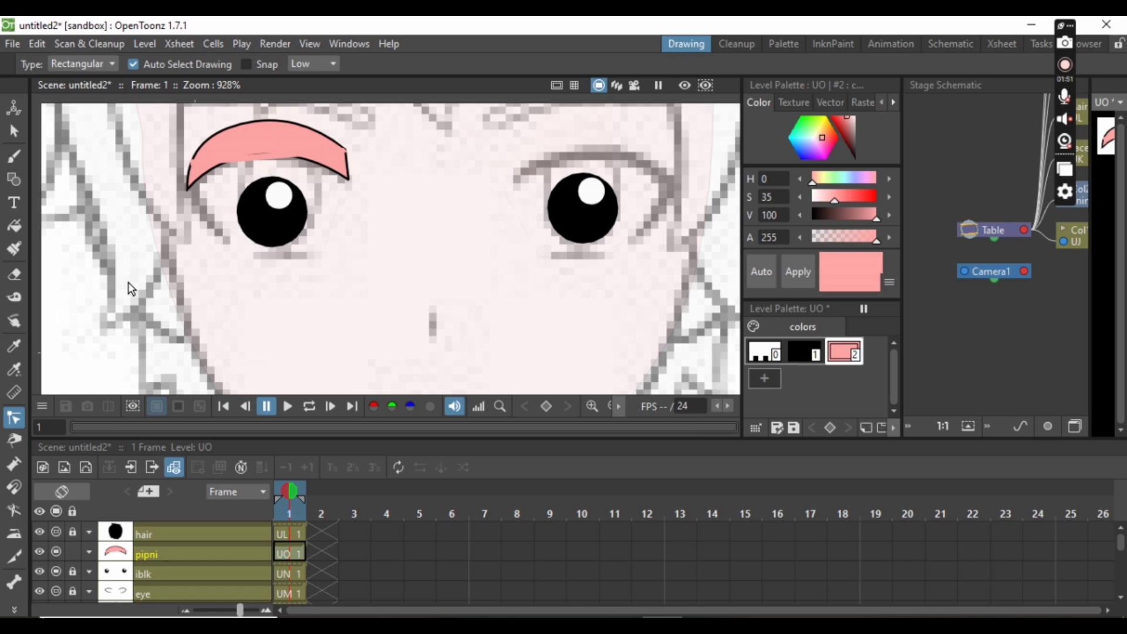
pyautogui.click(261, 166)
pyautogui.moveTo(297, 155); pyautogui.dragTo(305, 121)
pyautogui.click(238, 160)
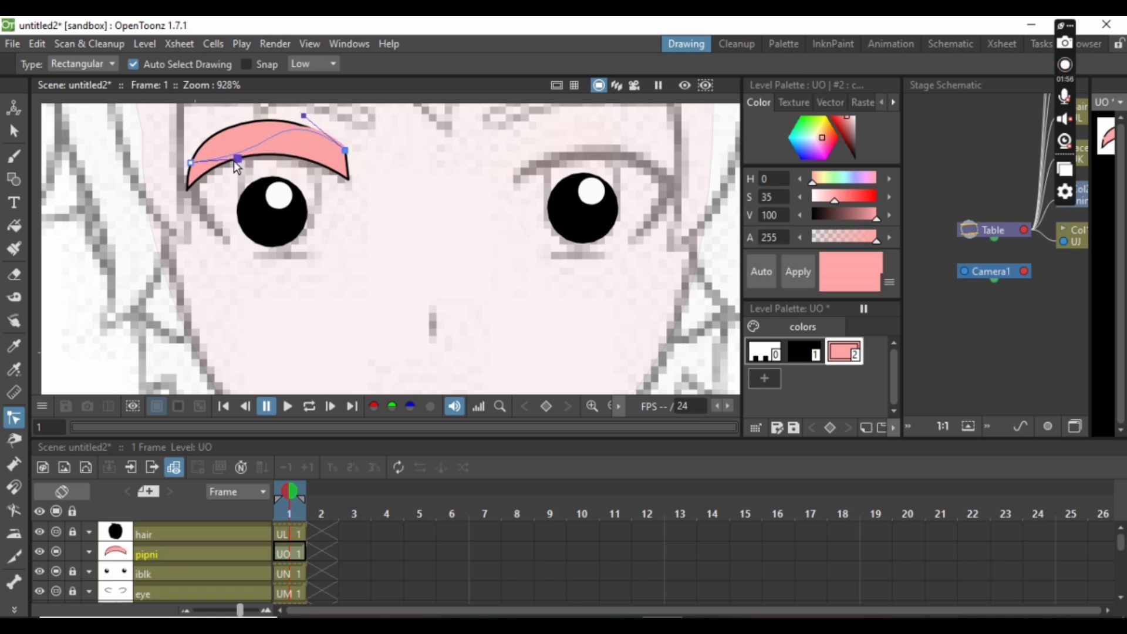
pyautogui.moveTo(234, 163); pyautogui.dragTo(218, 124)
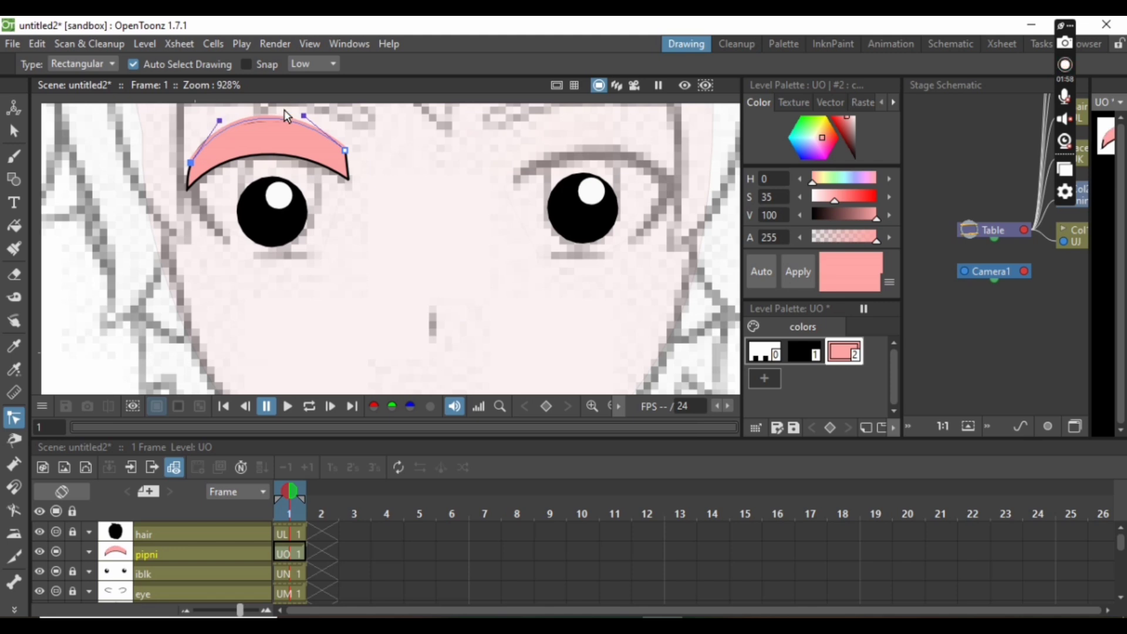
pyautogui.moveTo(305, 117); pyautogui.dragTo(313, 122)
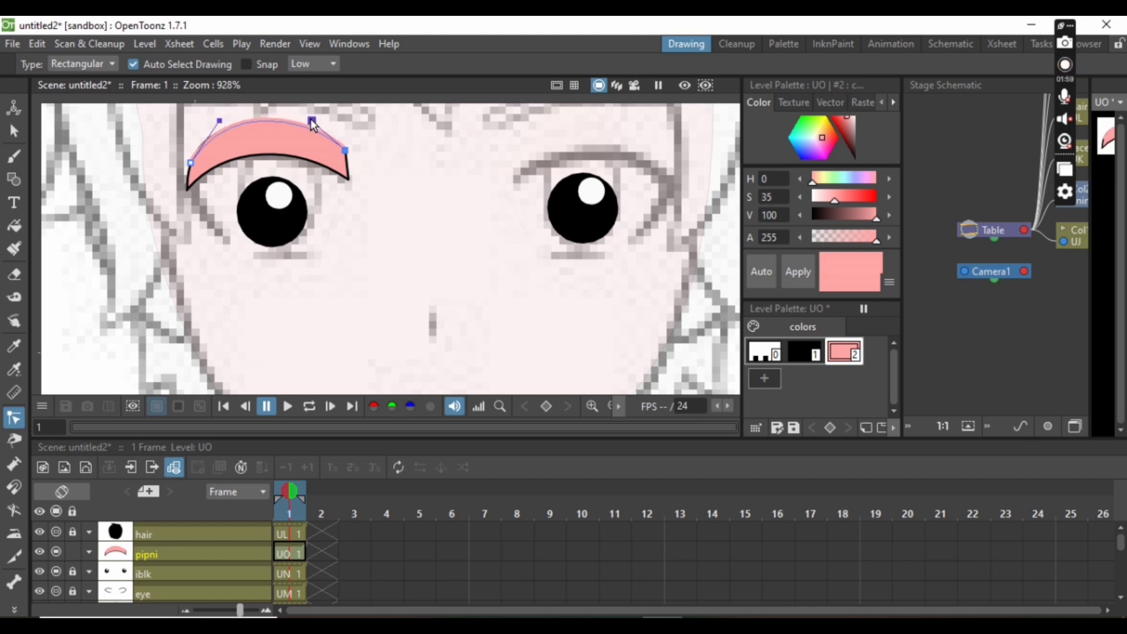
pyautogui.click(411, 178)
# Step: Draw a closed three-point black polyline across the upper lid of the eye on the viewer's right and thin its stroke
pyautogui.click(672, 195)
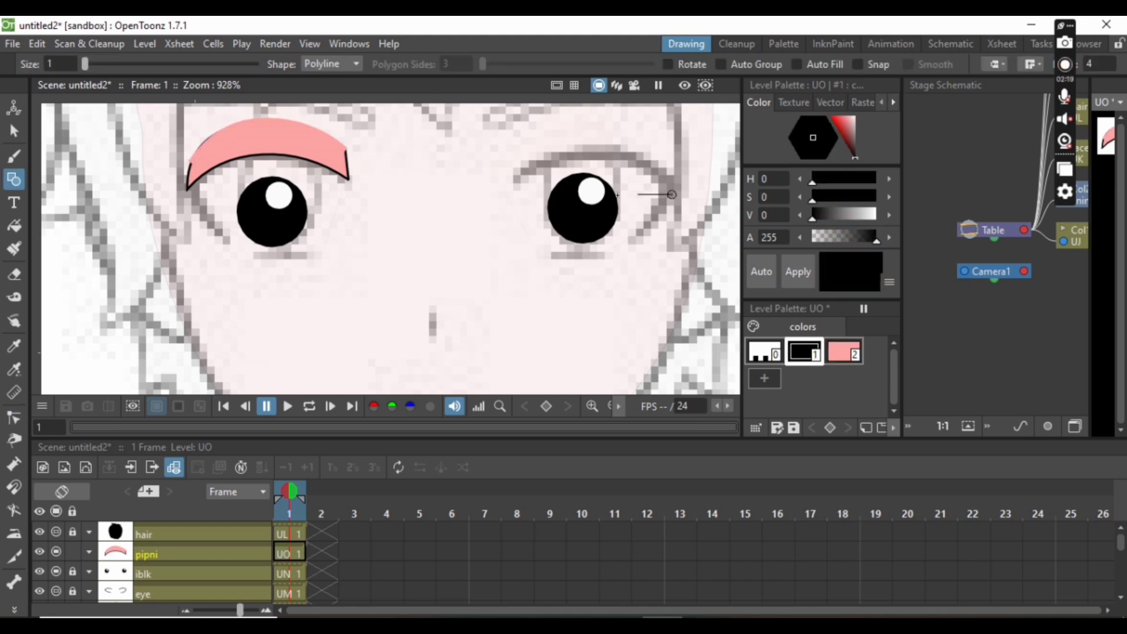
pyautogui.click(516, 148)
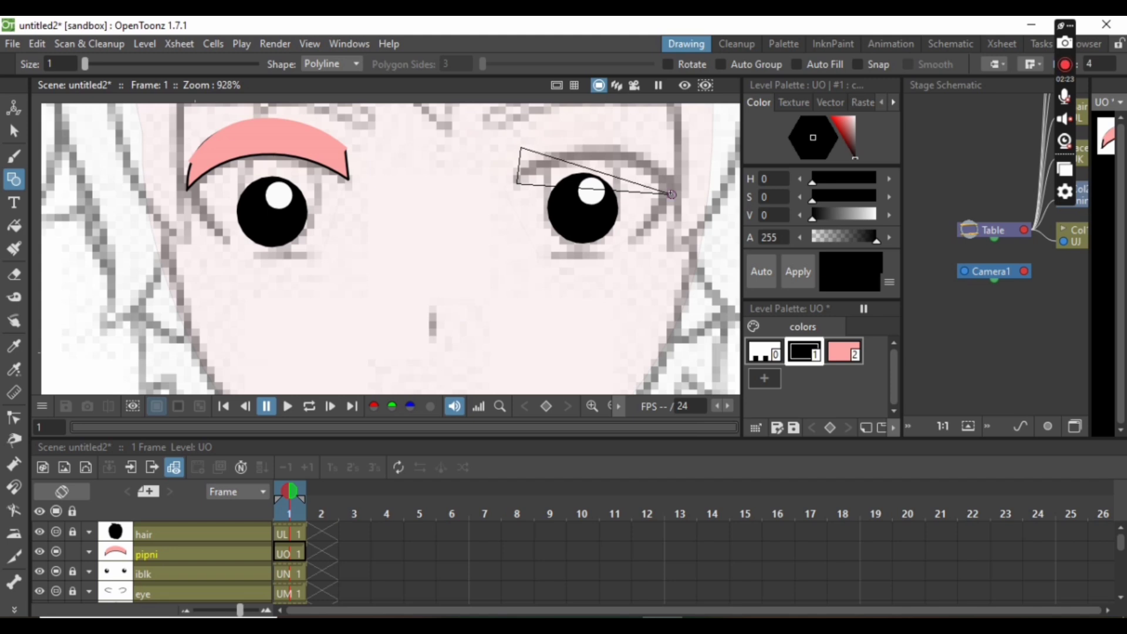
pyautogui.click(672, 195)
pyautogui.press('s')
pyautogui.click(670, 194)
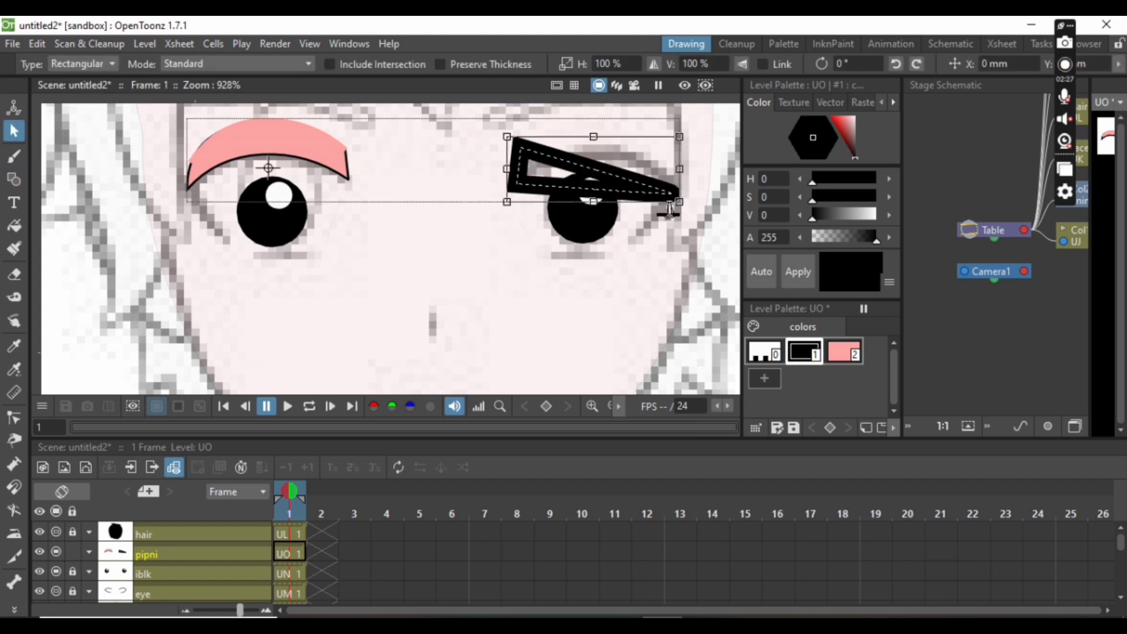
pyautogui.moveTo(669, 209); pyautogui.dragTo(673, 250)
pyautogui.click(630, 286)
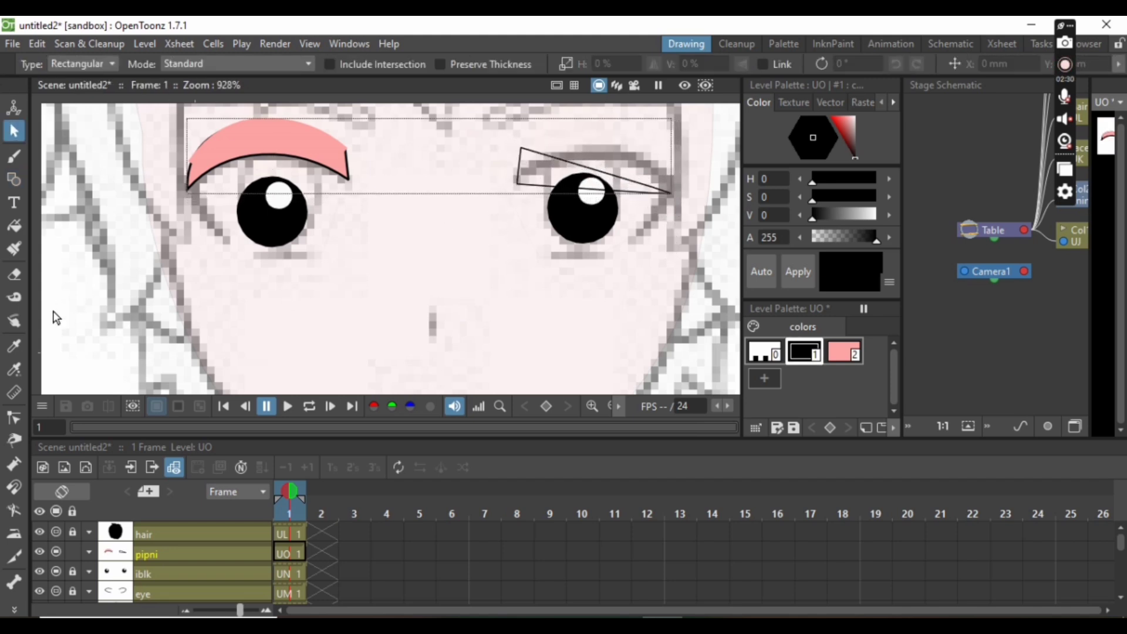
# Step: Bend the new triangle's long upper and lower edges upward with the Control Point Editor to form the matching curved eyelid
pyautogui.click(11, 416)
pyautogui.click(596, 175)
pyautogui.moveTo(564, 158); pyautogui.dragTo(566, 106)
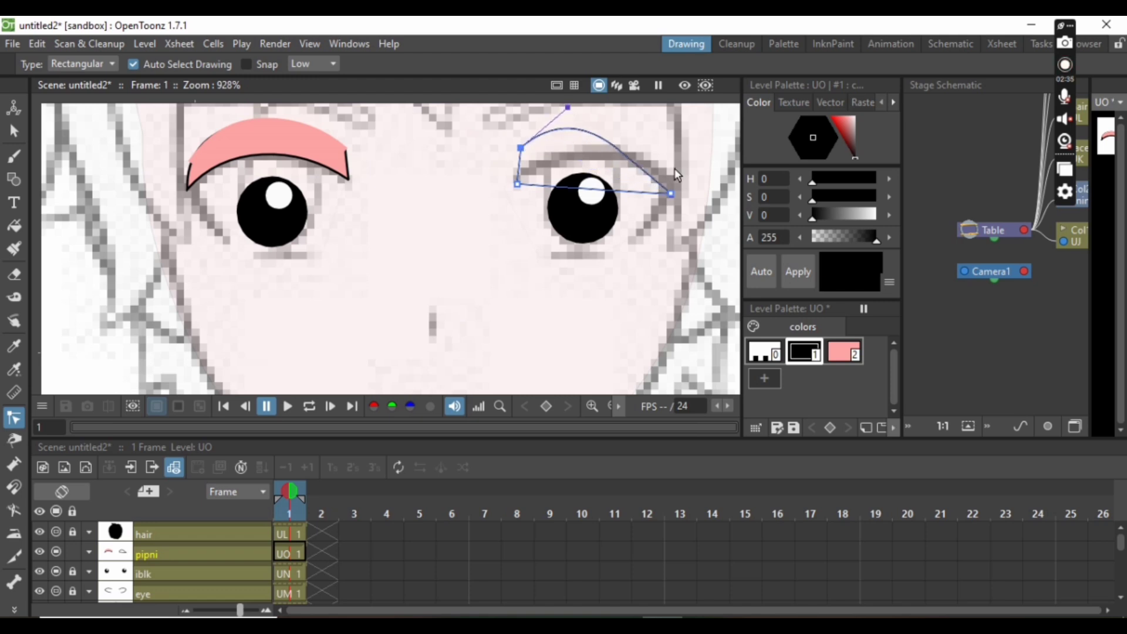
pyautogui.moveTo(627, 182); pyautogui.dragTo(665, 134)
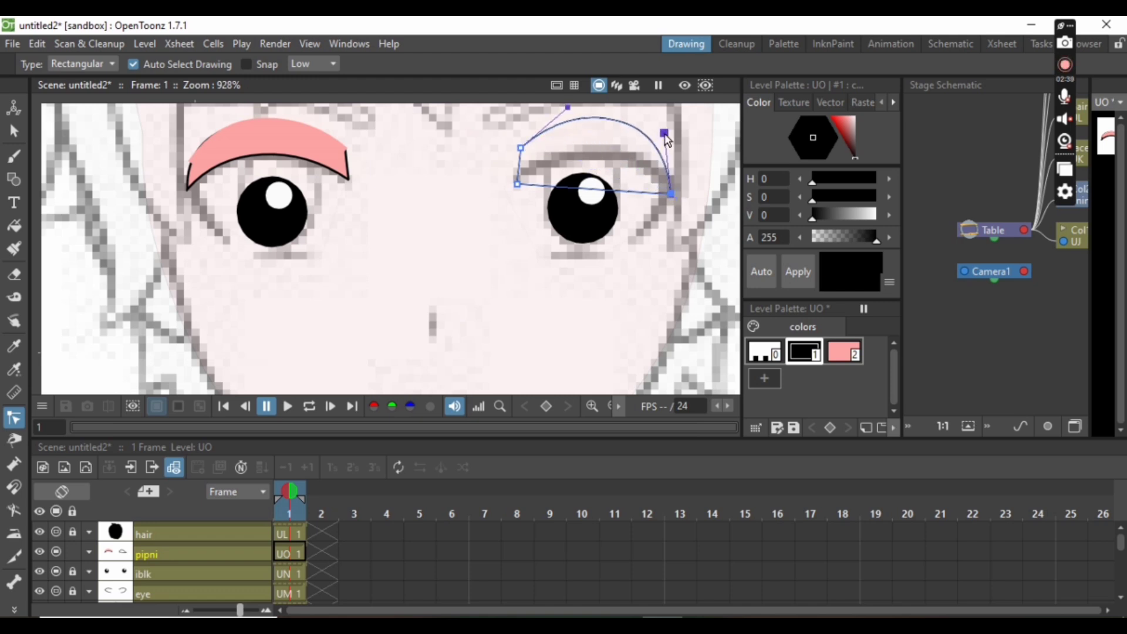
pyautogui.moveTo(561, 187); pyautogui.dragTo(565, 141)
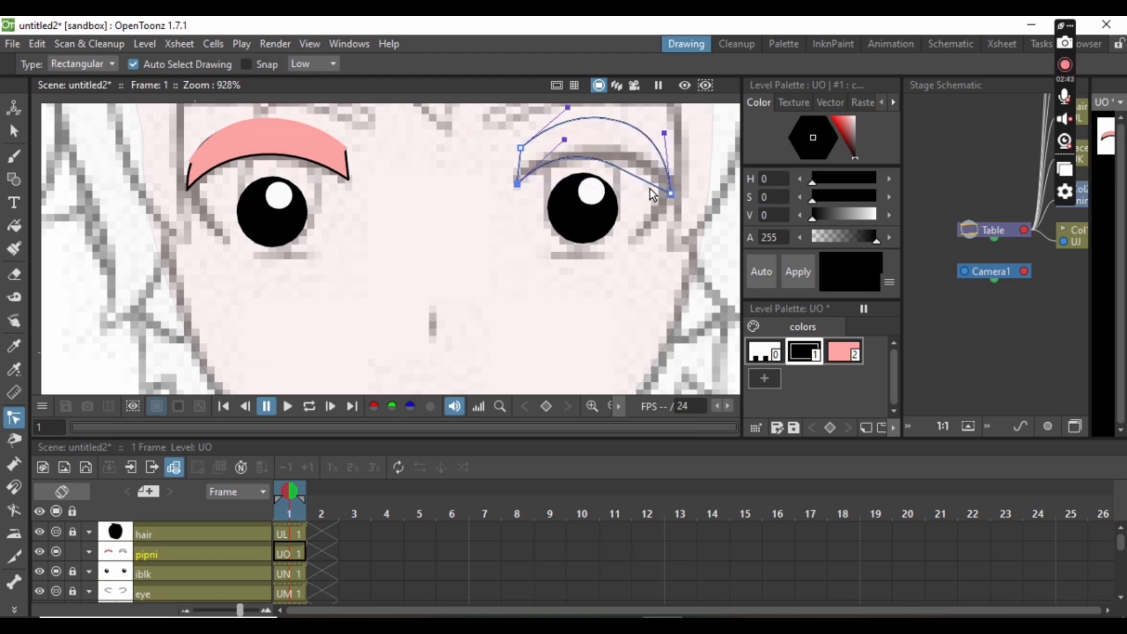
pyautogui.moveTo(672, 193); pyautogui.dragTo(649, 156)
pyautogui.moveTo(565, 141); pyautogui.dragTo(559, 152)
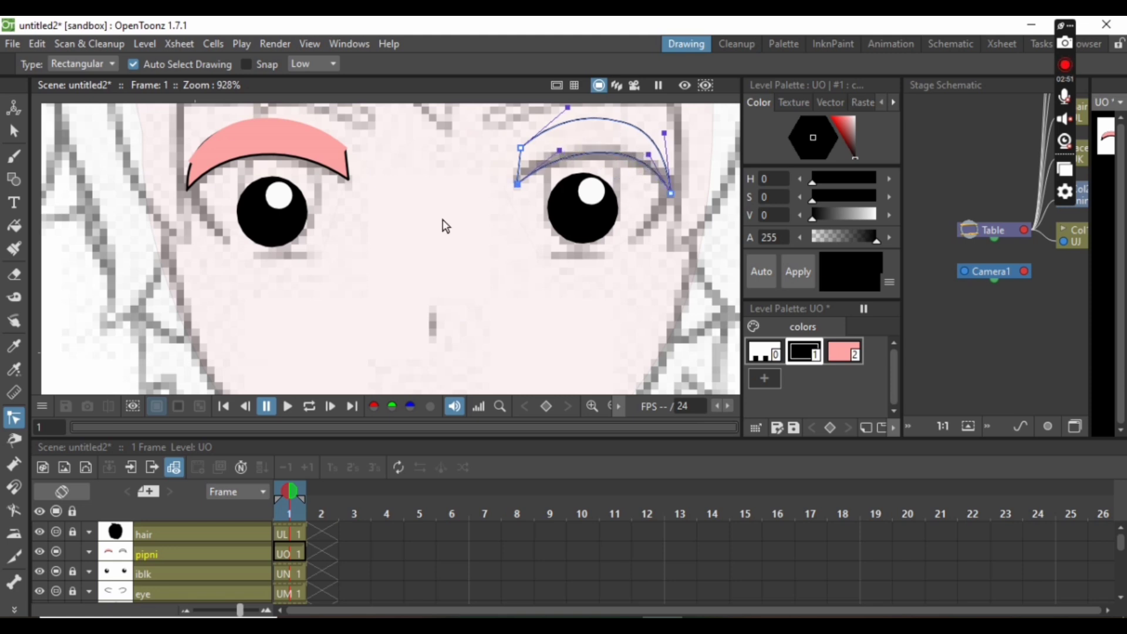
# Step: Fill the eyelid outline on the viewer's right with the pink style 2
pyautogui.click(844, 352)
pyautogui.press('f')
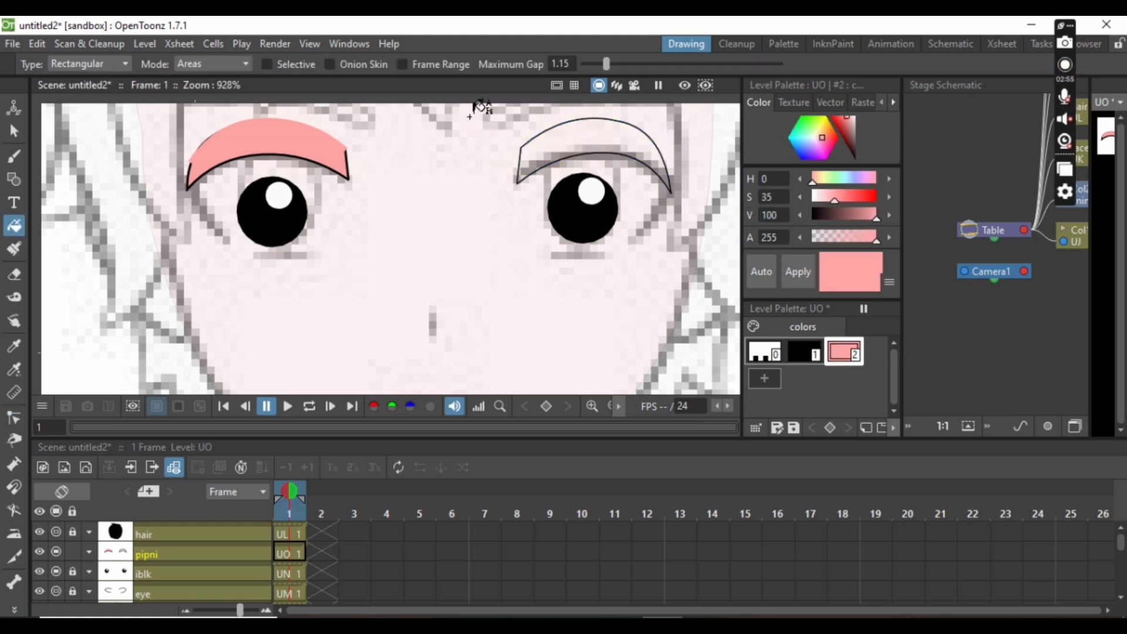
pyautogui.moveTo(468, 112); pyautogui.dragTo(684, 224)
# Step: Draw a pink polyline between the ends of the right-hand eyelid's upper edge and reduce it to a thin stroke
pyautogui.click(14, 180)
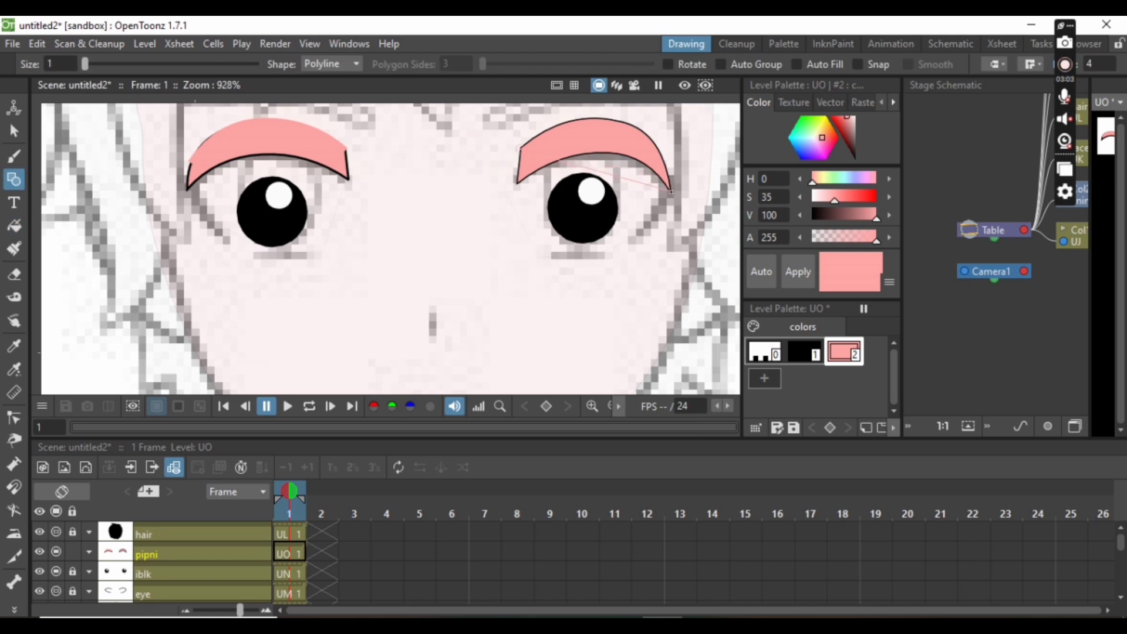
pyautogui.doubleClick(670, 191)
pyautogui.click(14, 130)
pyautogui.click(623, 170)
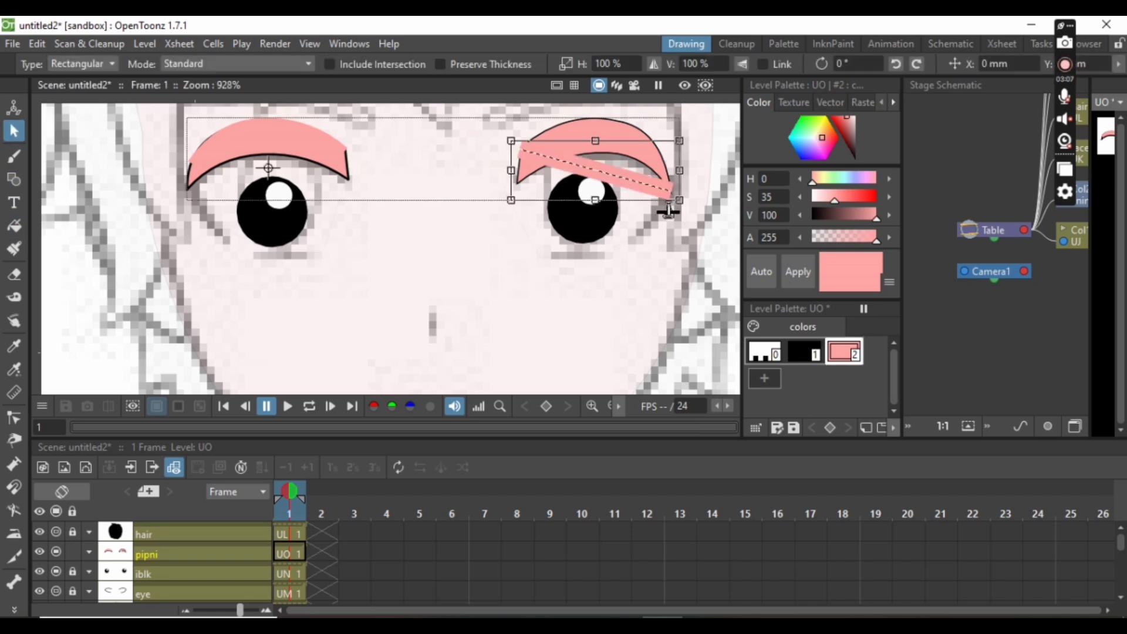
pyautogui.moveTo(669, 209); pyautogui.dragTo(674, 243)
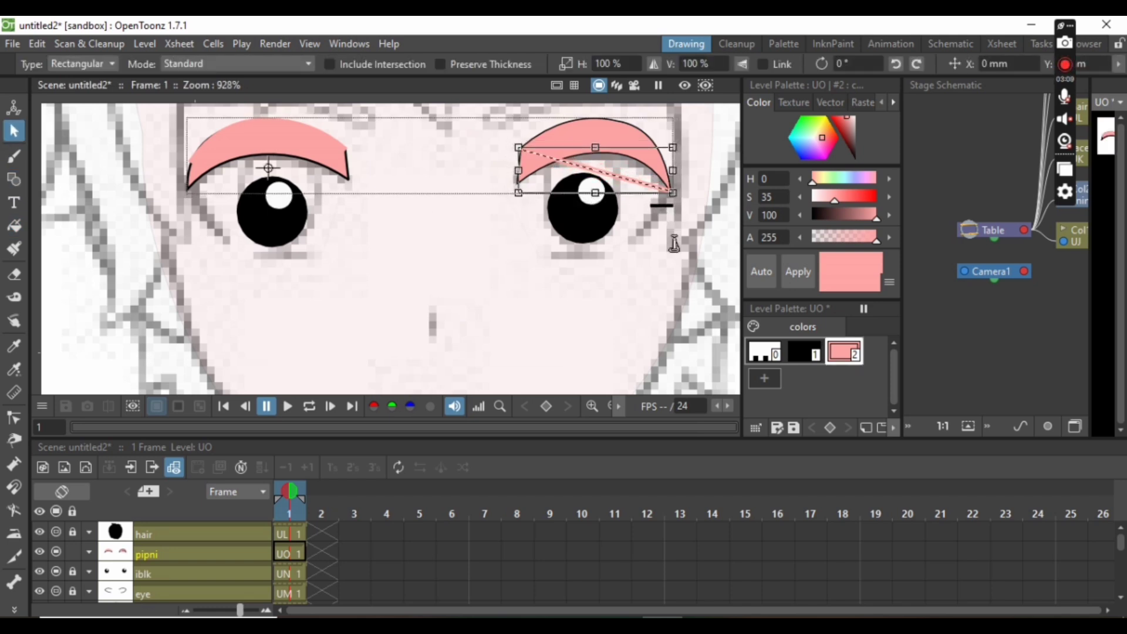
# Step: Curve the pink line upward with the Control Point Editor to cover the black upper edge of the eyelid on the viewer's right
pyautogui.click(14, 419)
pyautogui.click(636, 186)
pyautogui.click(616, 178)
pyautogui.moveTo(624, 178); pyautogui.dragTo(659, 121)
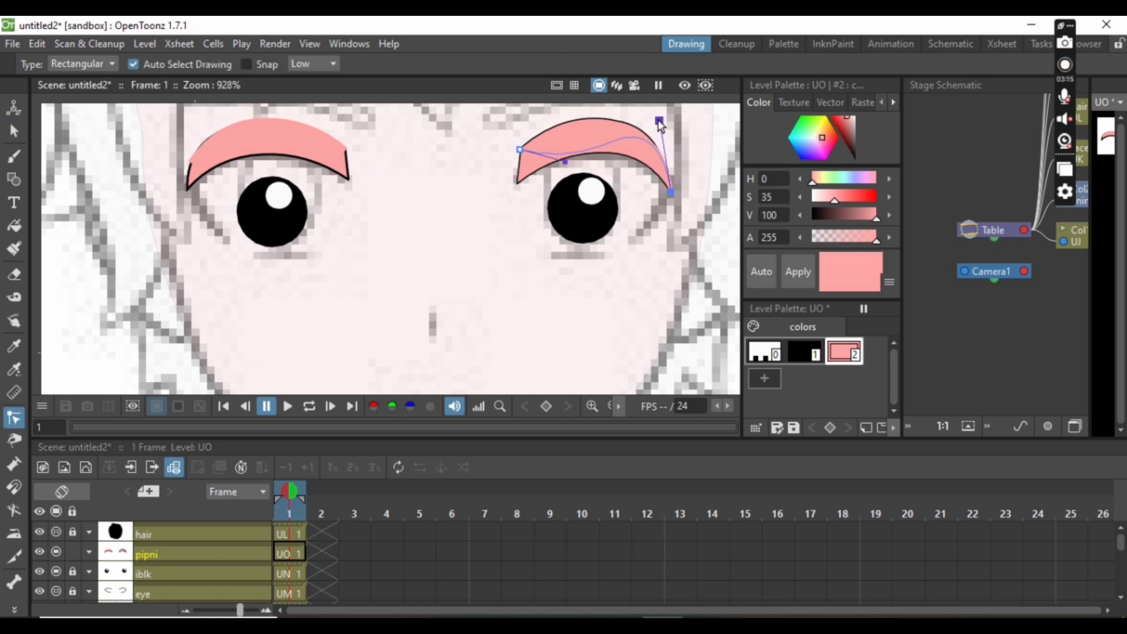
pyautogui.moveTo(561, 161); pyautogui.dragTo(555, 113)
pyautogui.moveTo(658, 120); pyautogui.dragTo(658, 123)
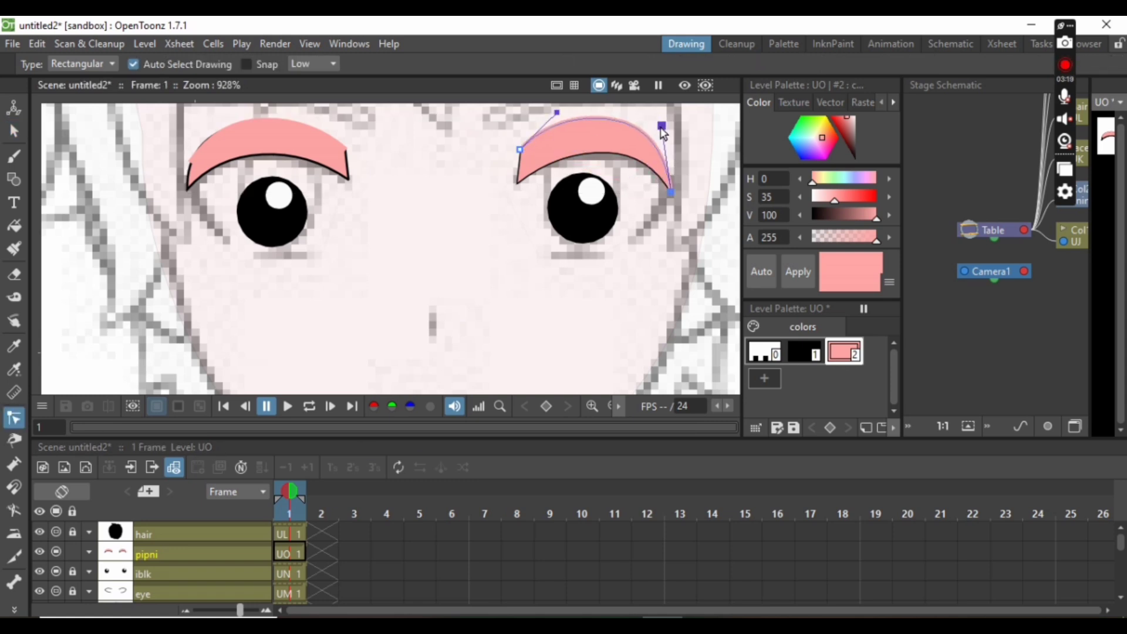
pyautogui.click(564, 319)
# Step: Create a new Toonz Vector Level above the pipni column and rename its column nose
pyautogui.scroll(-13, 391, 239)
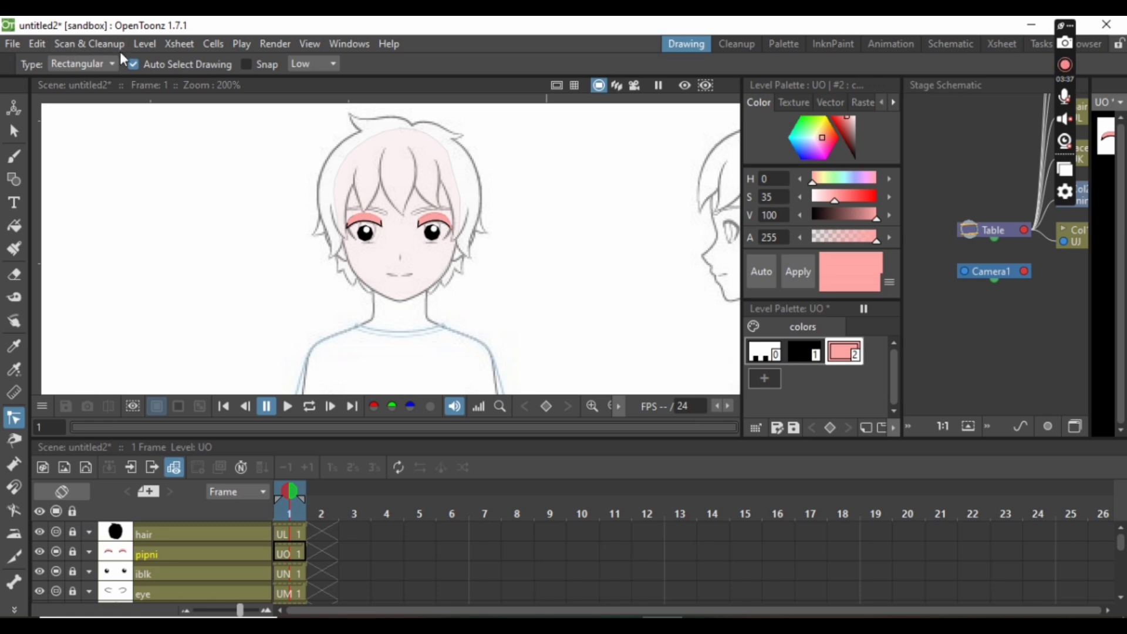
pyautogui.click(149, 40)
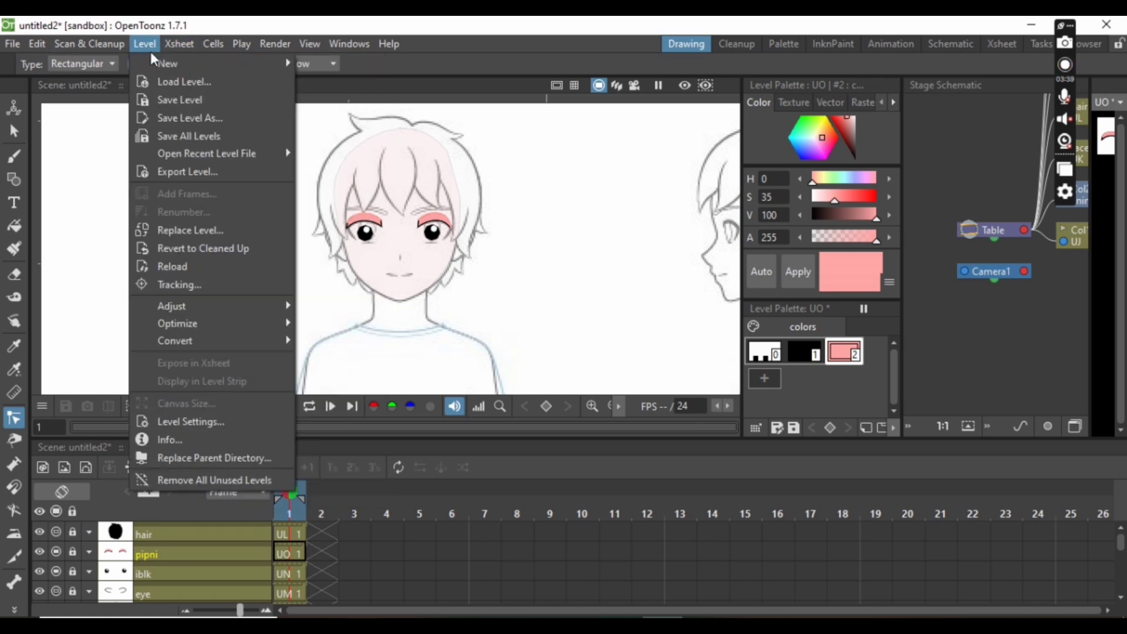
pyautogui.moveTo(229, 61)
pyautogui.click(385, 105)
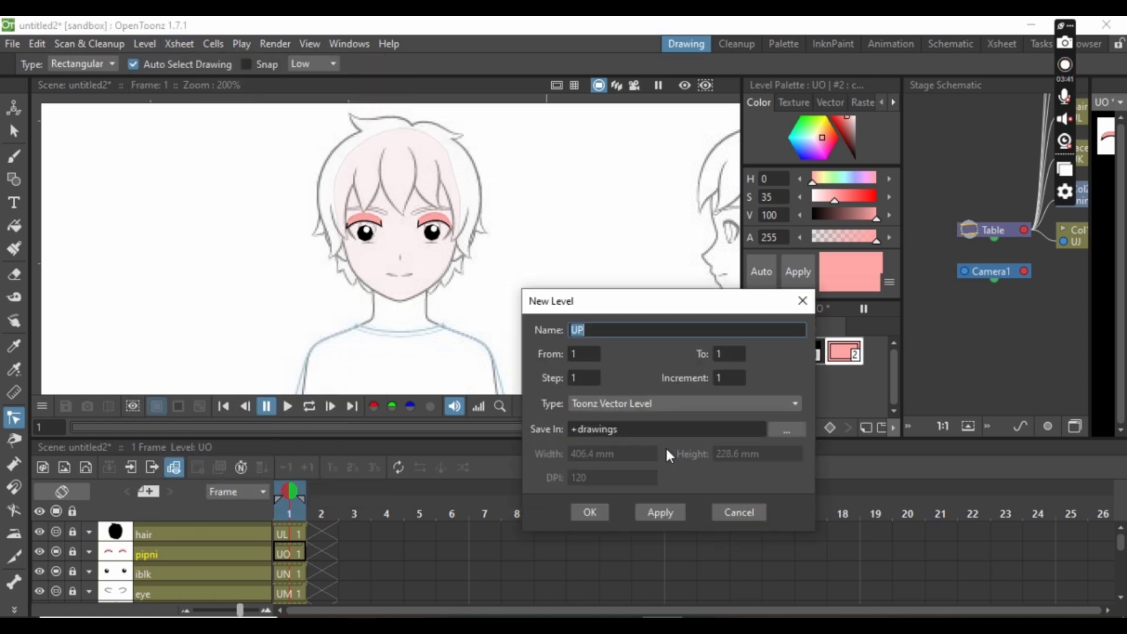
pyautogui.click(584, 513)
pyautogui.doubleClick(191, 549)
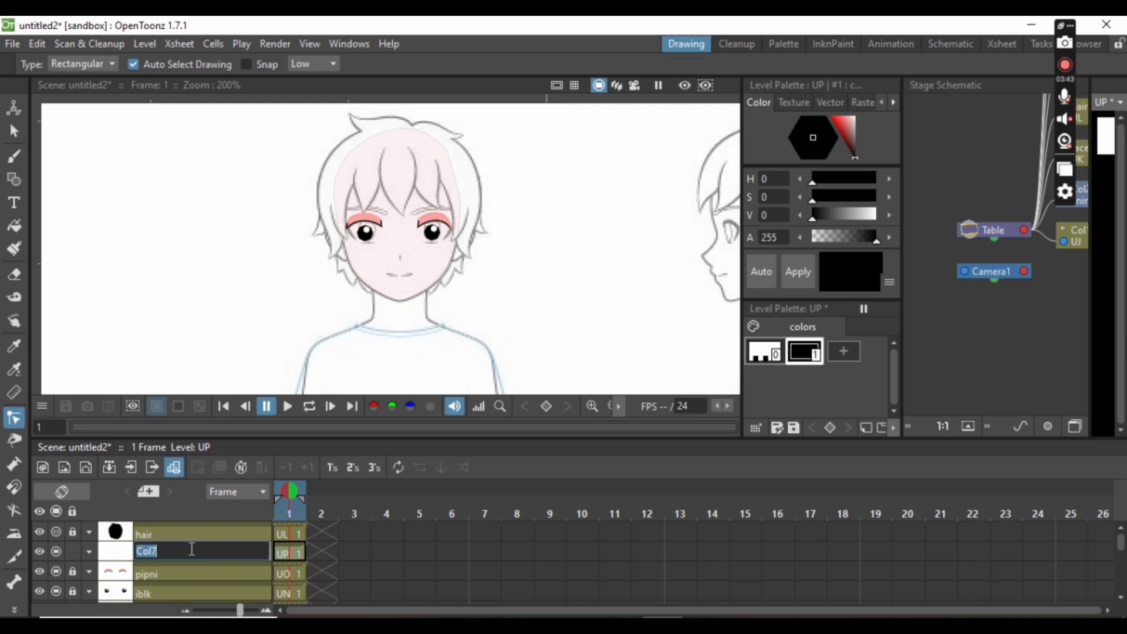
pyautogui.write('nose')
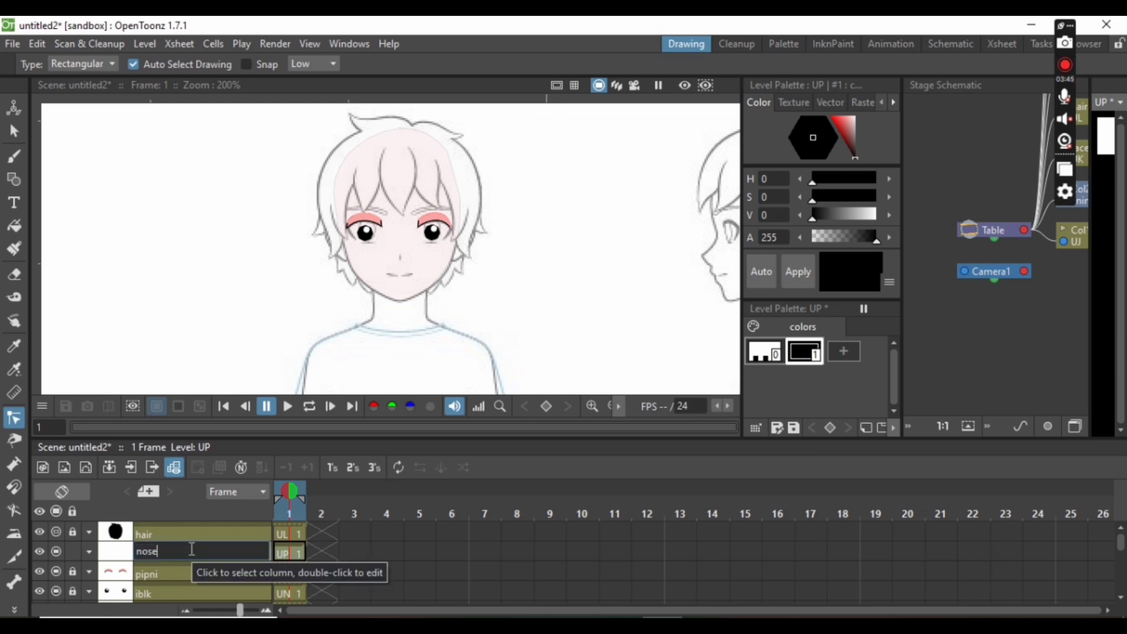
pyautogui.press('Return')
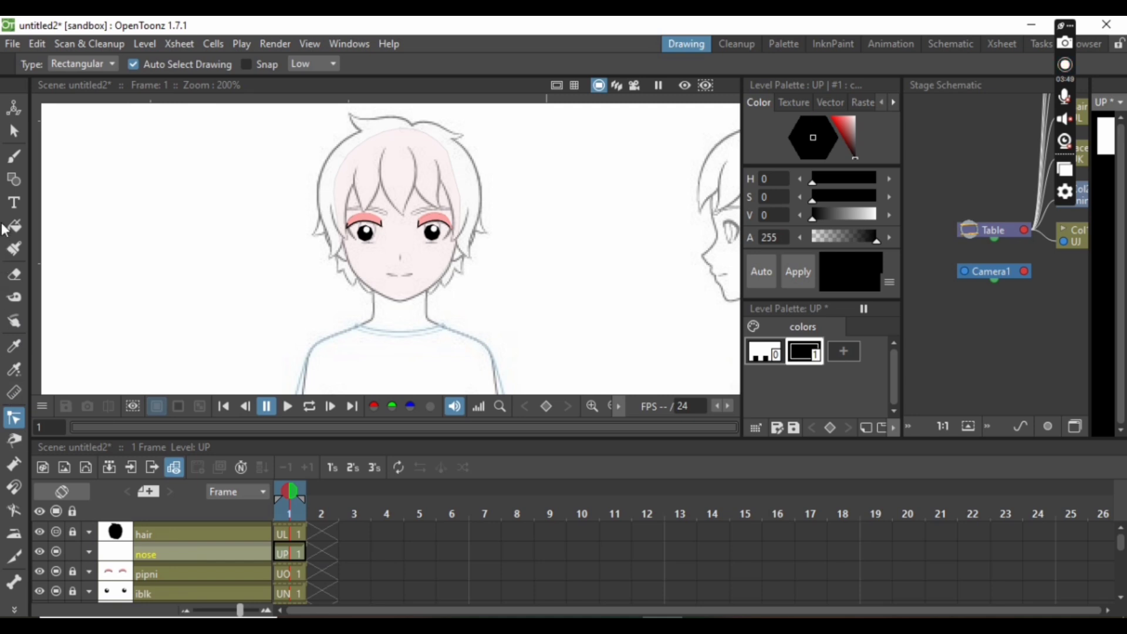
# Step: Draw a small black L-shaped polyline over the reference nose on the nose level
pyautogui.click(17, 173)
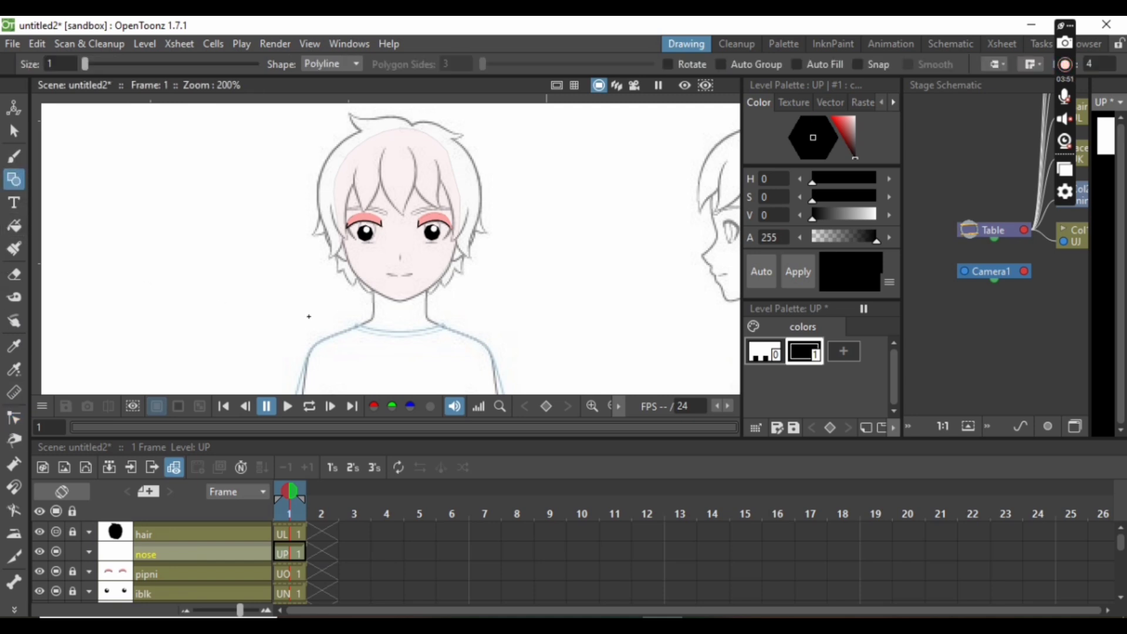
pyautogui.scroll(-2, 399, 252)
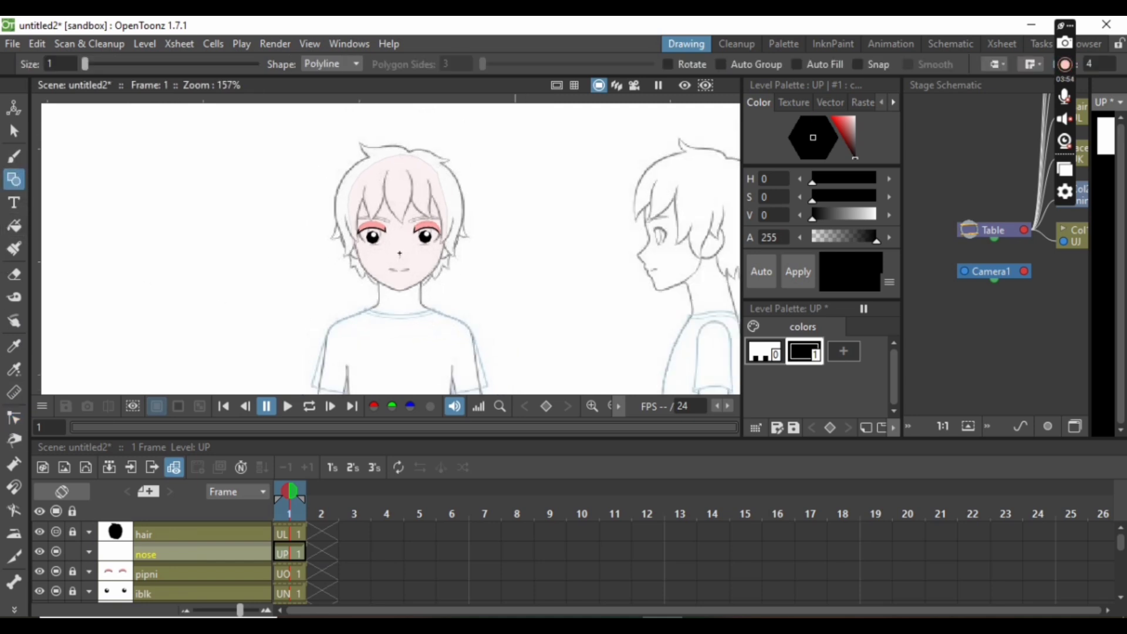
pyautogui.scroll(3, 400, 252)
pyautogui.scroll(-2, 400, 254)
pyautogui.scroll(2, 399, 256)
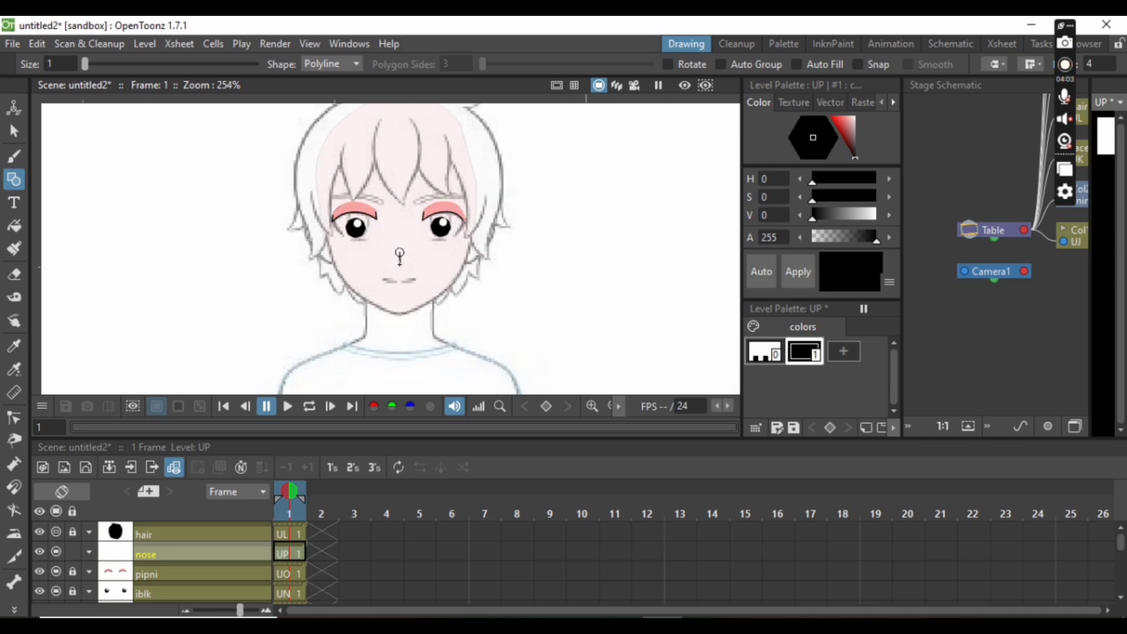
pyautogui.click(399, 256)
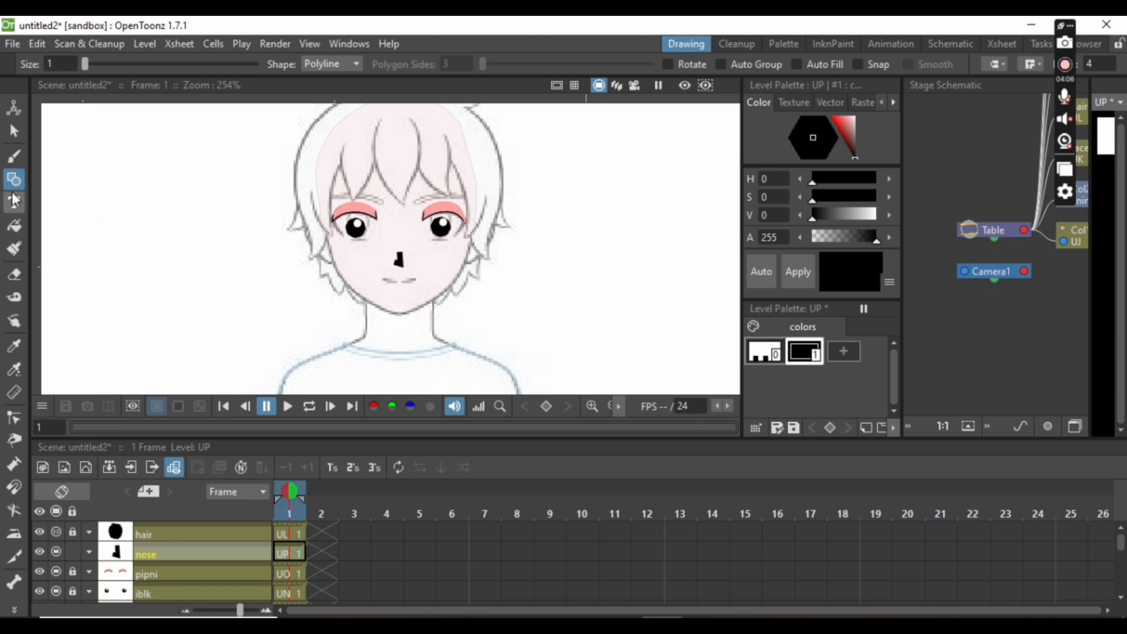
# Step: Select the nose stroke and reduce its thickness slightly
pyautogui.press('s')
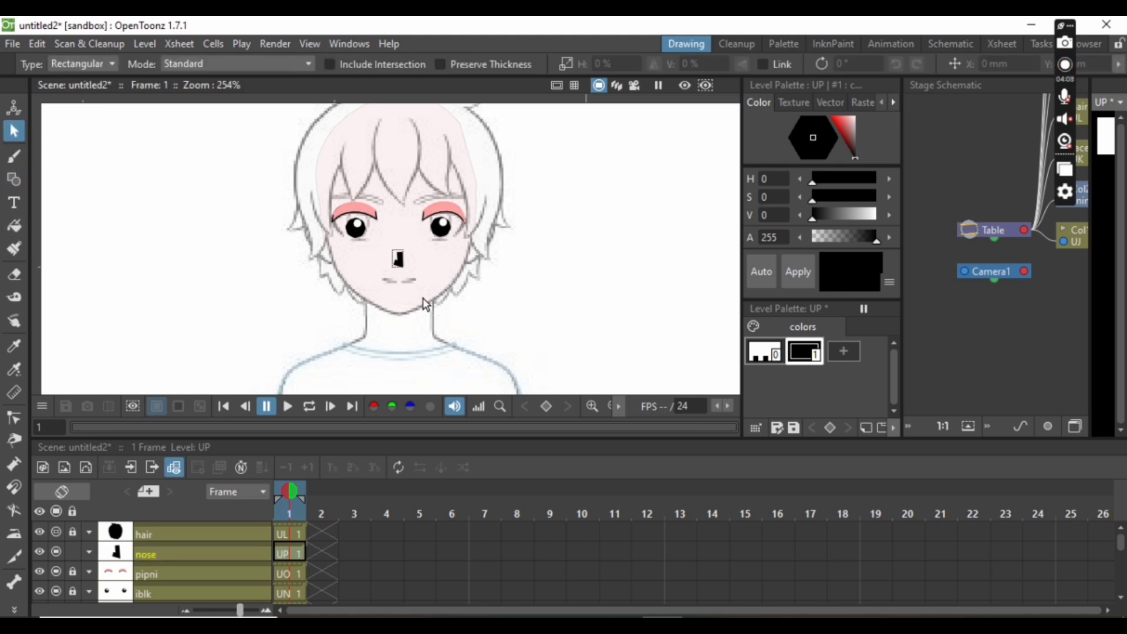
pyautogui.click(399, 261)
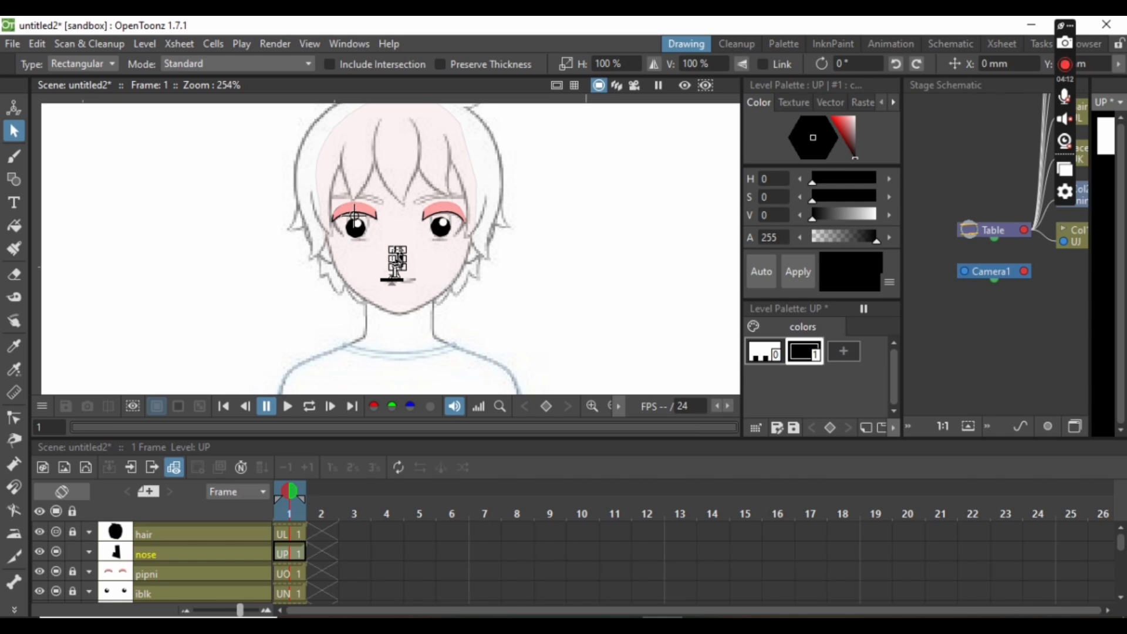
pyautogui.moveTo(395, 275); pyautogui.dragTo(395, 279)
pyautogui.click(443, 288)
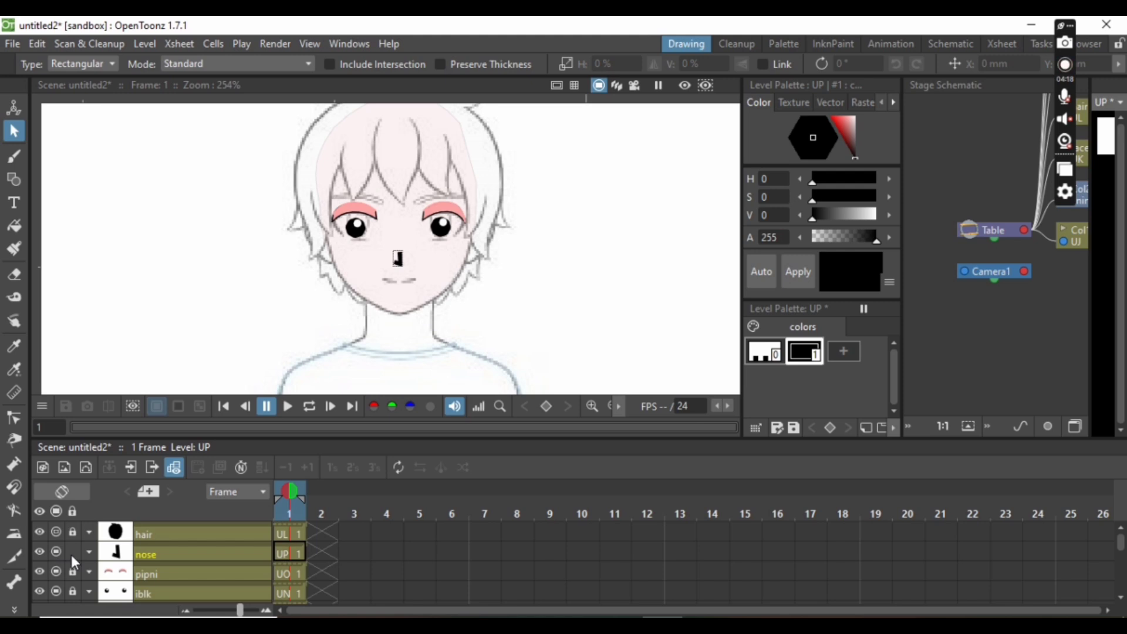
# Step: Create another Toonz Vector Level above the nose column and rename its column mouth
pyautogui.click(145, 44)
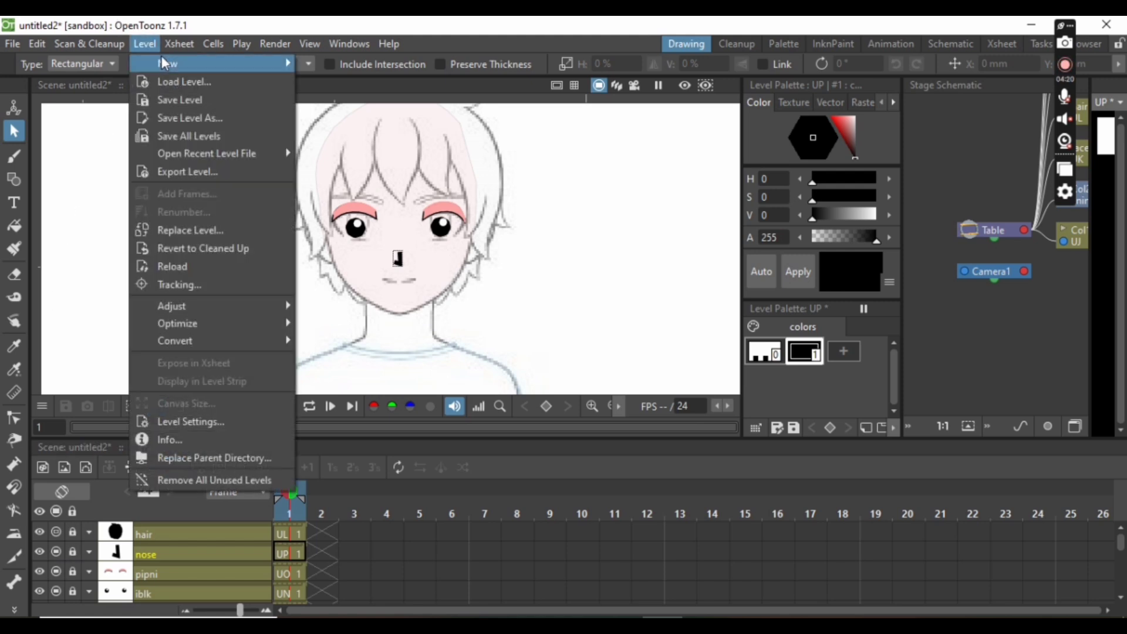
pyautogui.moveTo(164, 63)
pyautogui.click(346, 106)
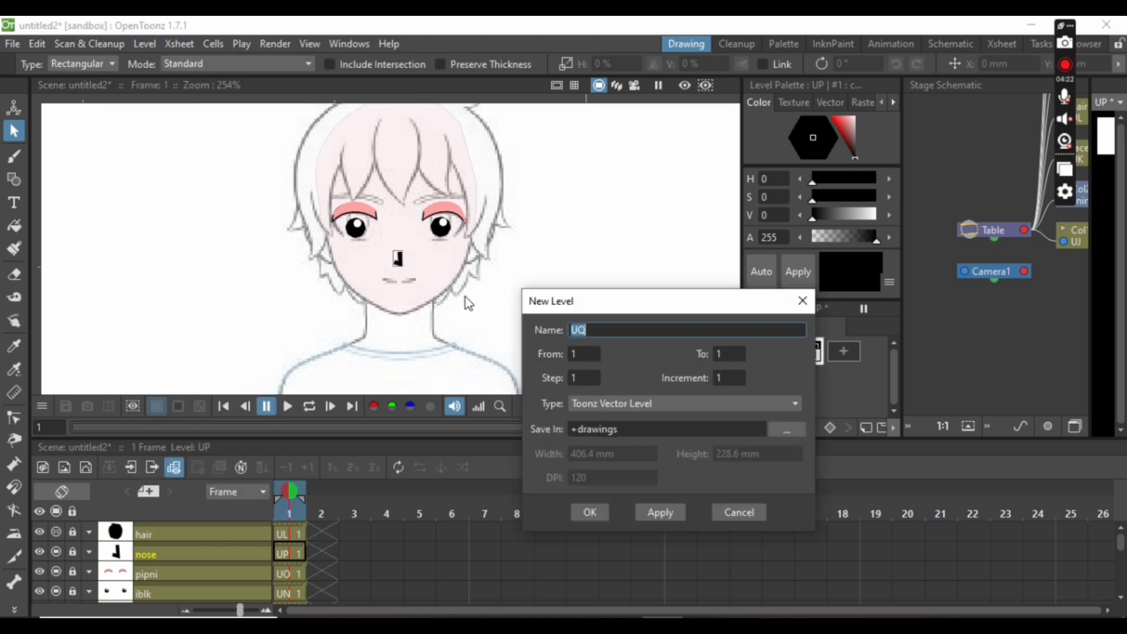
pyautogui.click(589, 513)
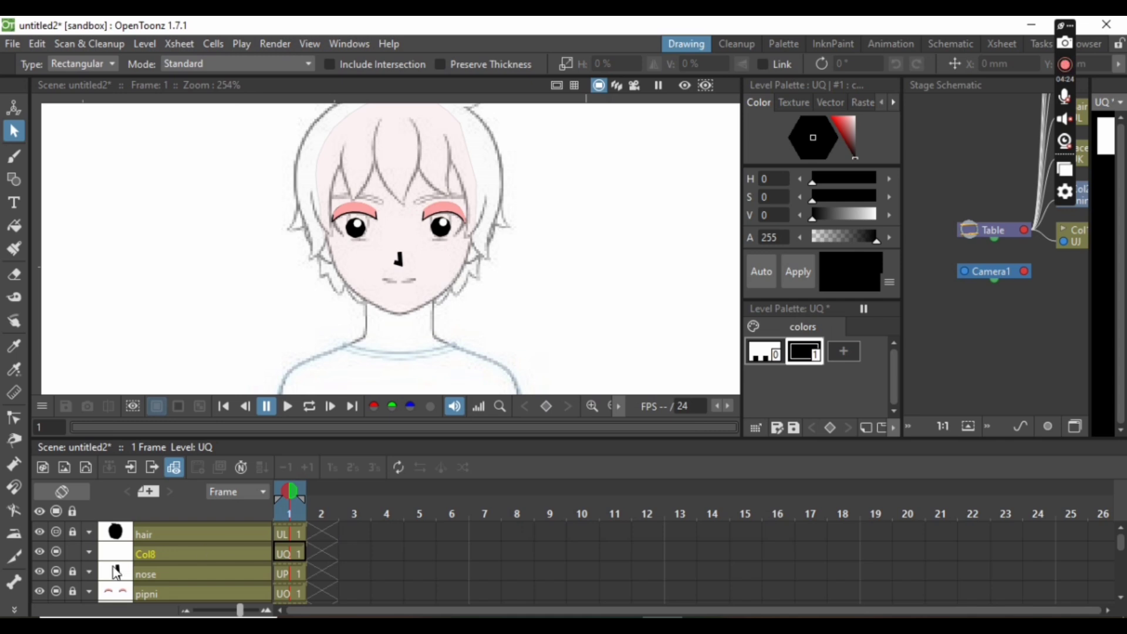
pyautogui.doubleClick(162, 554)
pyautogui.write('mo')
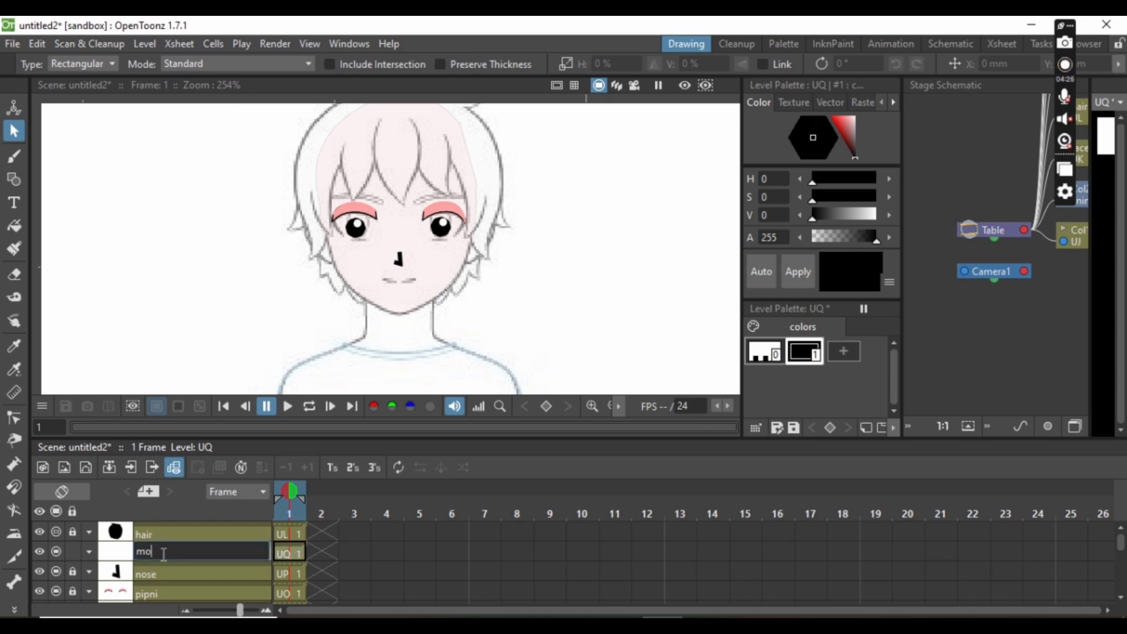
pyautogui.write('uth')
pyautogui.press('Return')
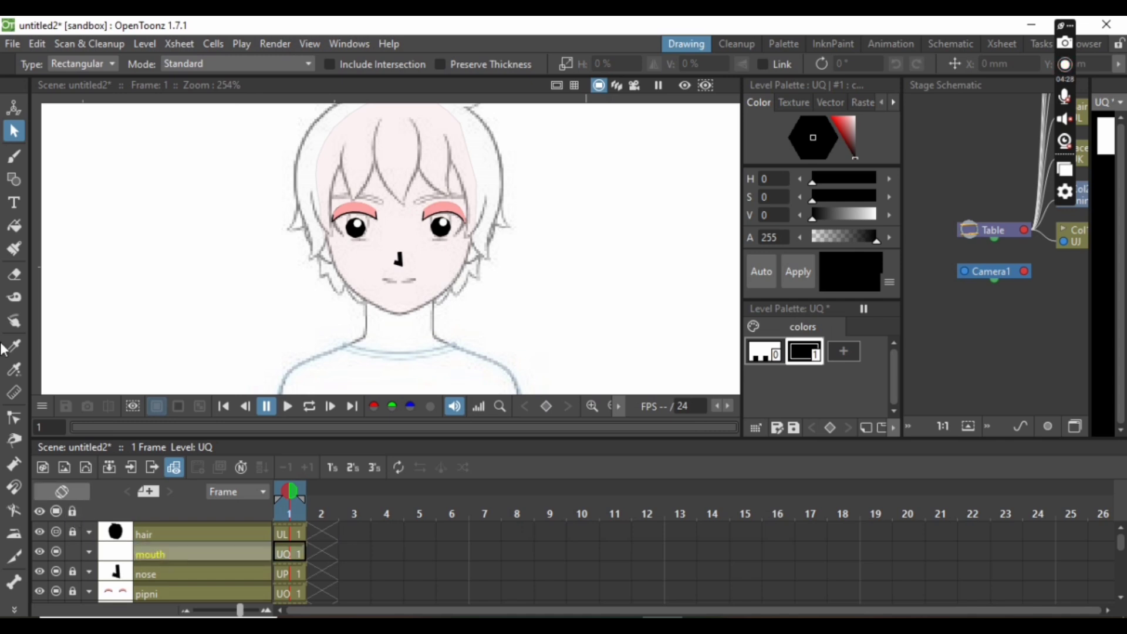
# Step: Draw a short horizontal black polyline over the reference mouth and reduce its stroke thickness
pyautogui.click(13, 178)
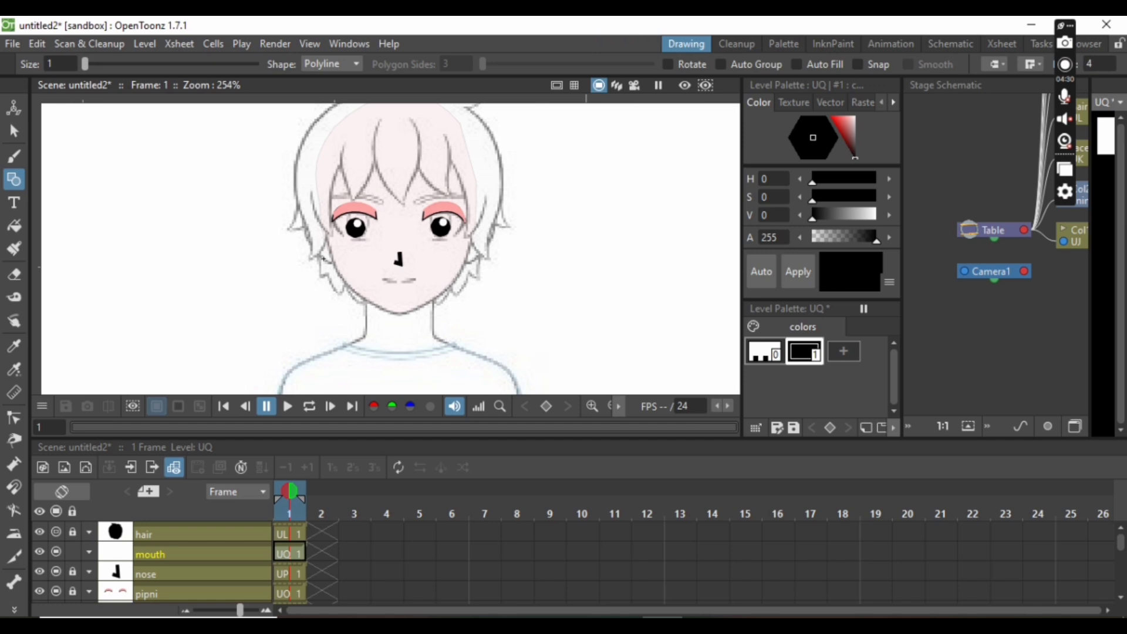
pyautogui.click(381, 281)
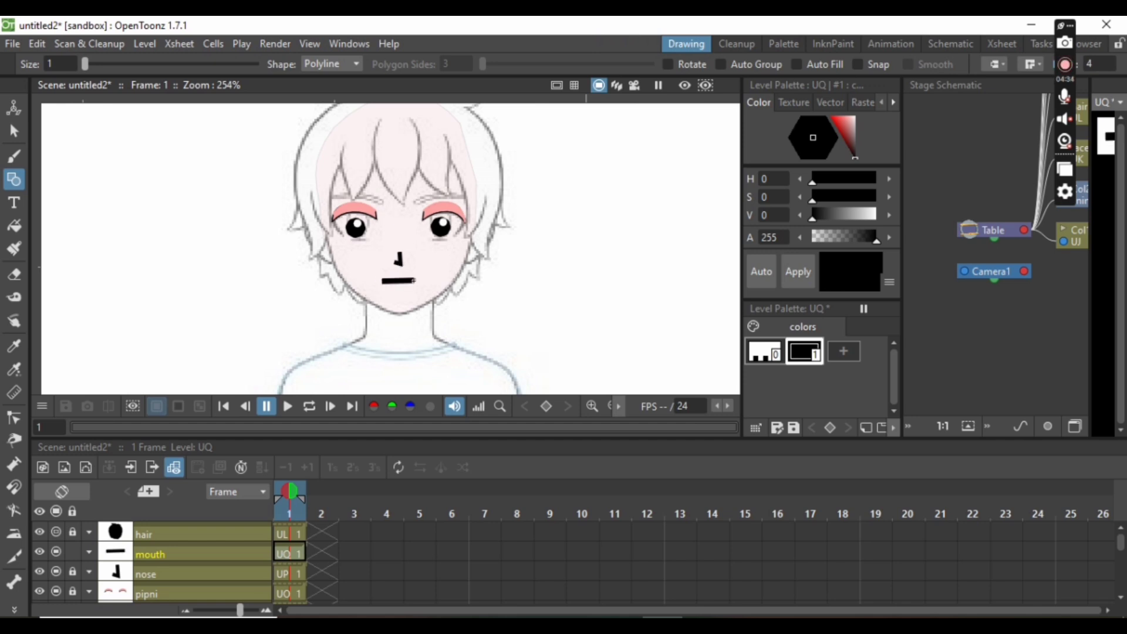
pyautogui.click(14, 131)
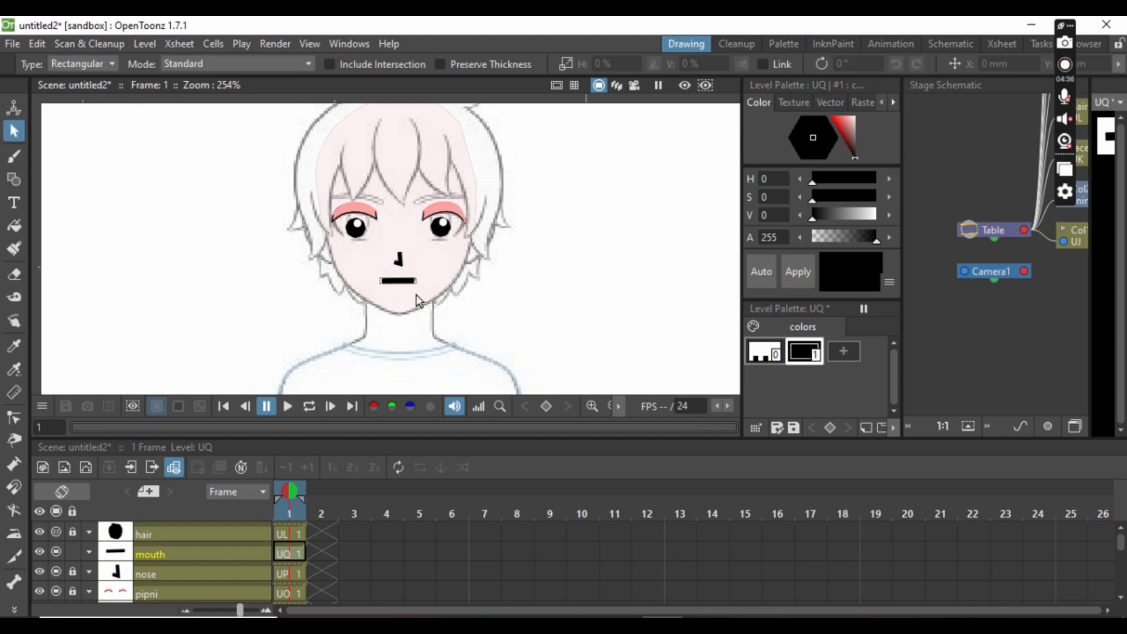
pyautogui.click(409, 289)
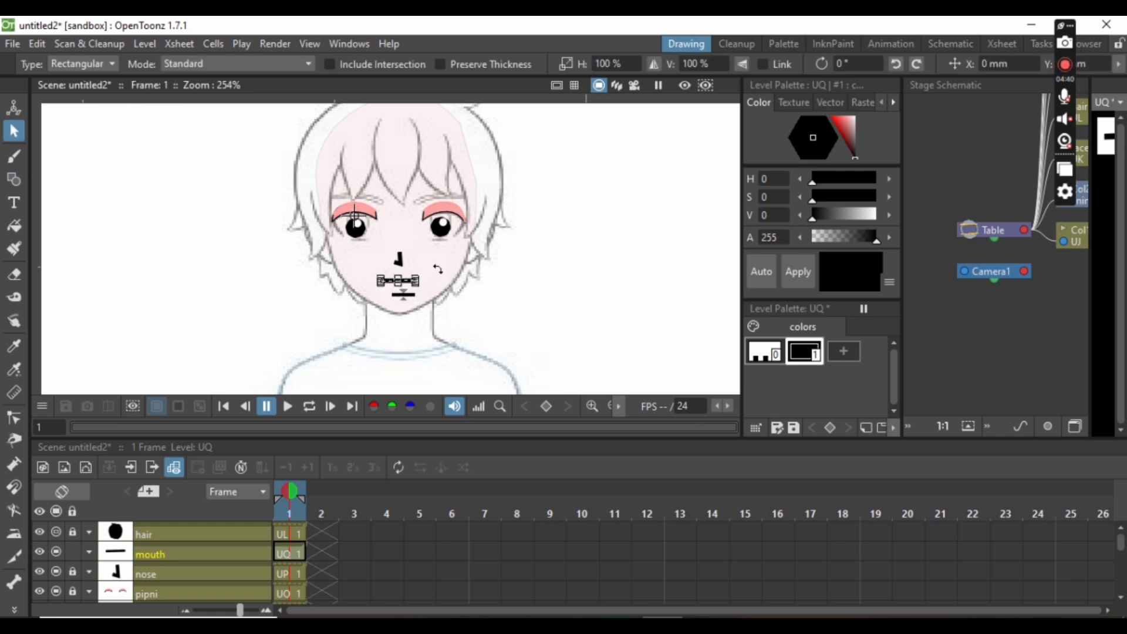
pyautogui.click(444, 256)
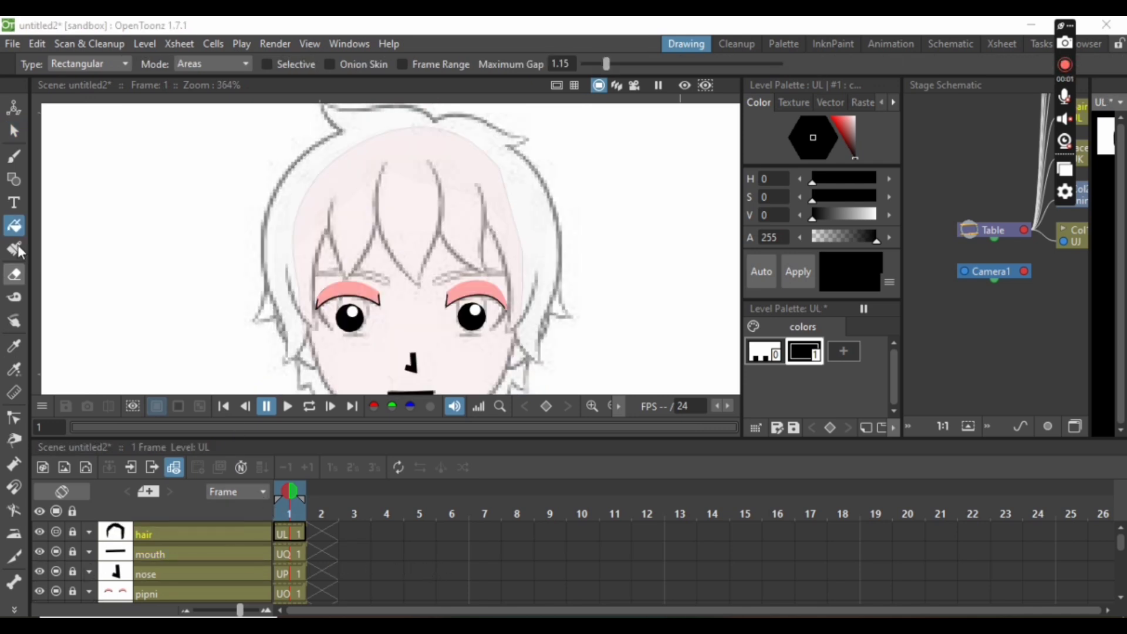
# Step: Create a new Toonz Vector Level above the hair column for the fringe strands
pyautogui.click(179, 44)
pyautogui.moveTo(145, 44)
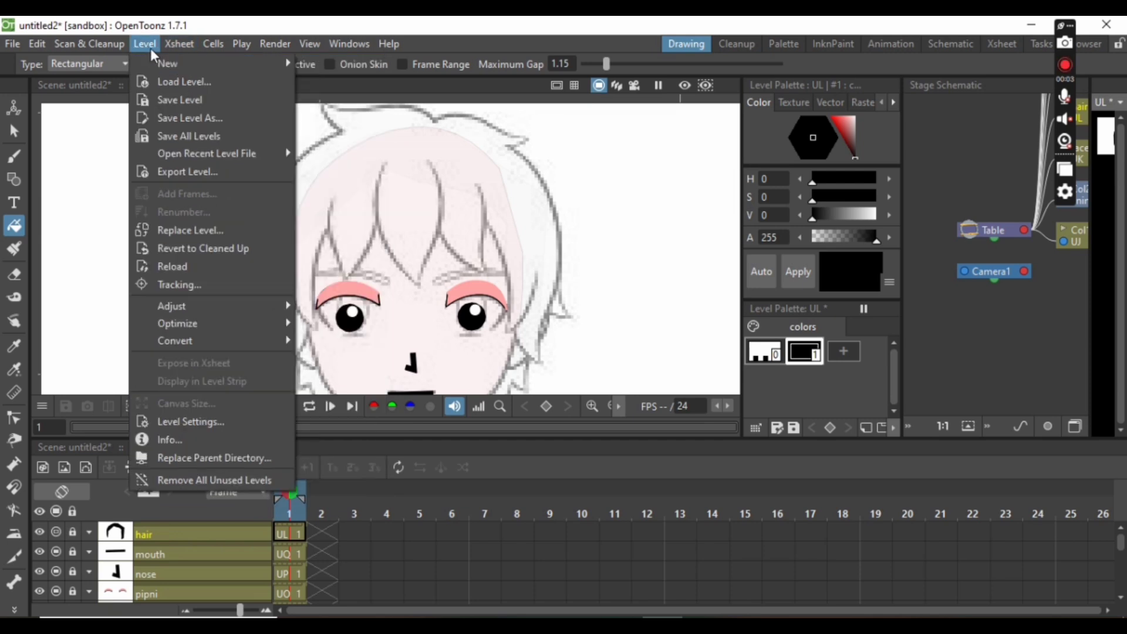
pyautogui.moveTo(216, 62)
pyautogui.click(364, 105)
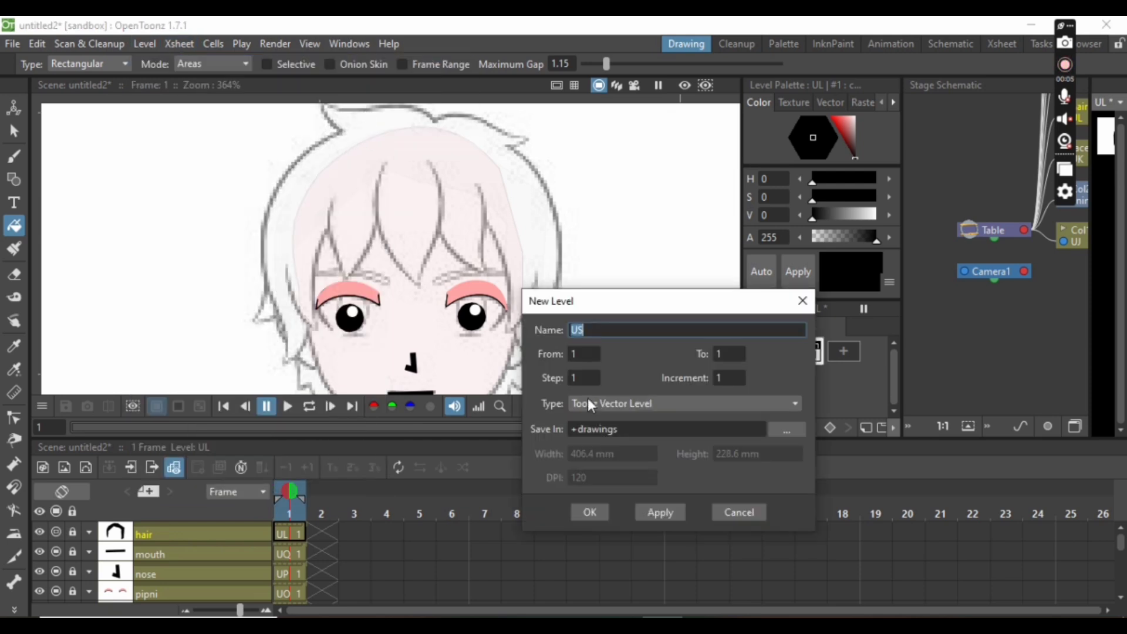
pyautogui.click(590, 513)
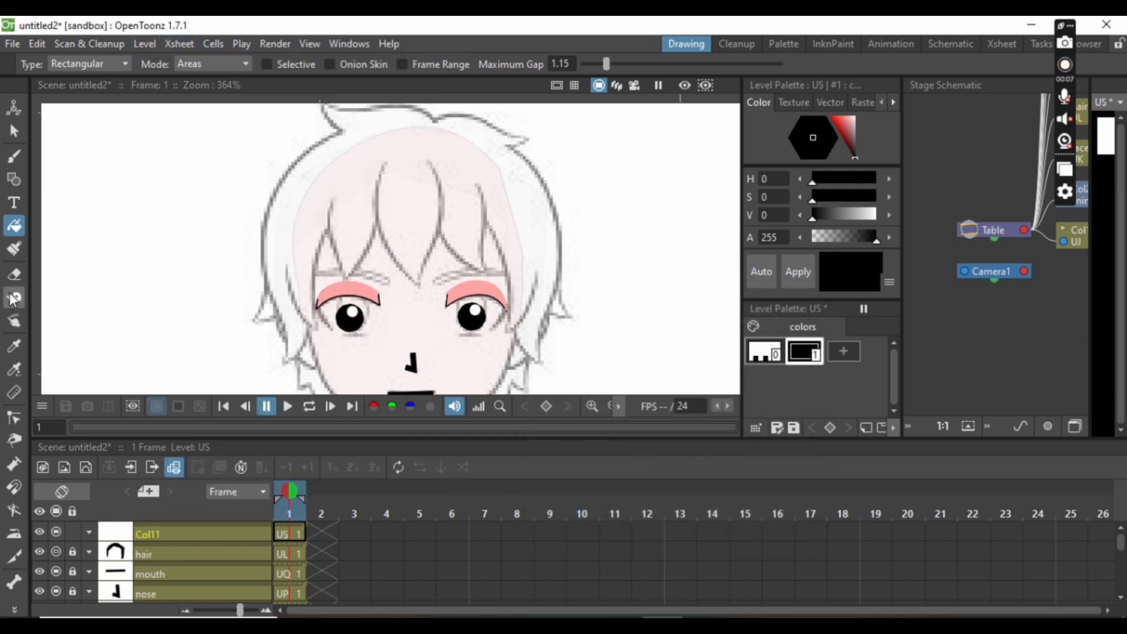
# Step: Draw a closed four-sided polyline around the fringe strand above the viewer's left eye and reduce it to a thin stroke
pyautogui.click(14, 179)
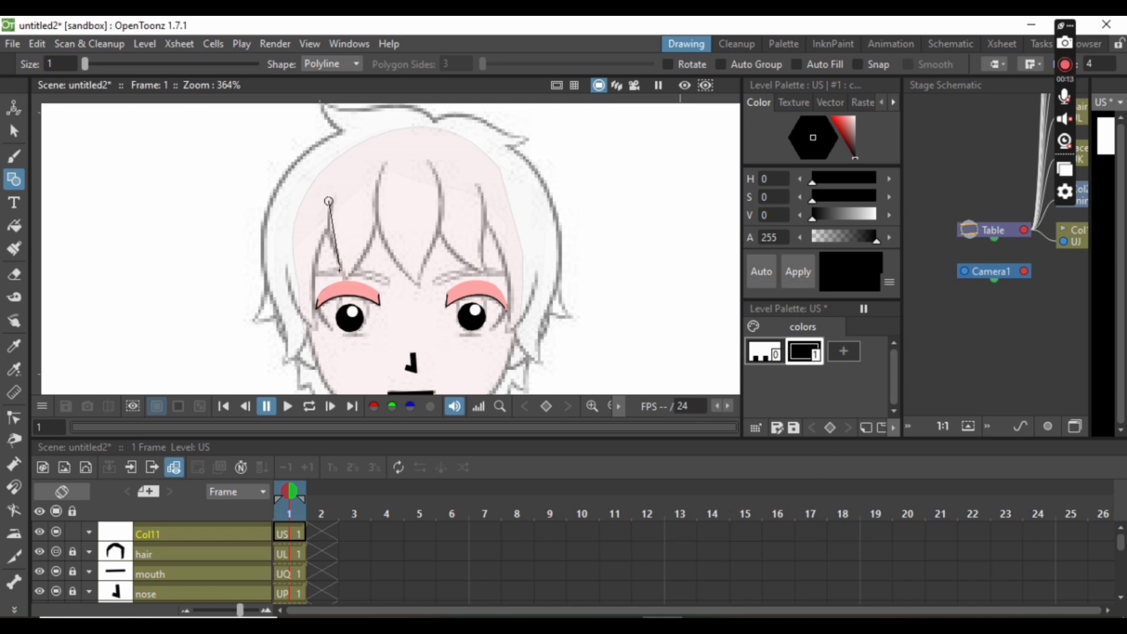
pyautogui.click(378, 224)
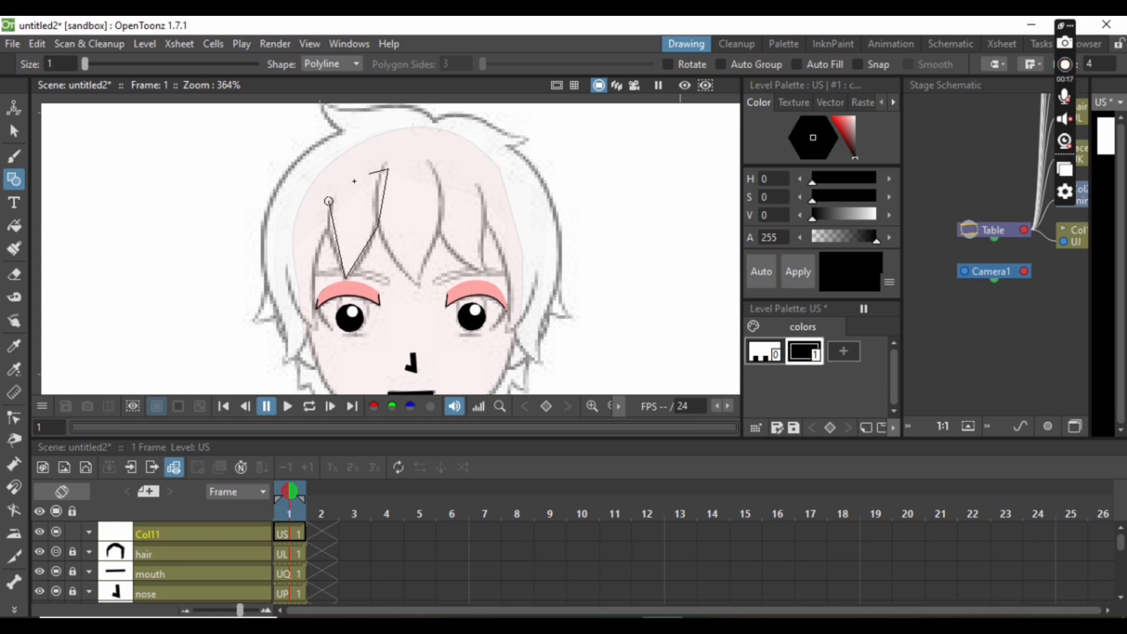
pyautogui.click(329, 201)
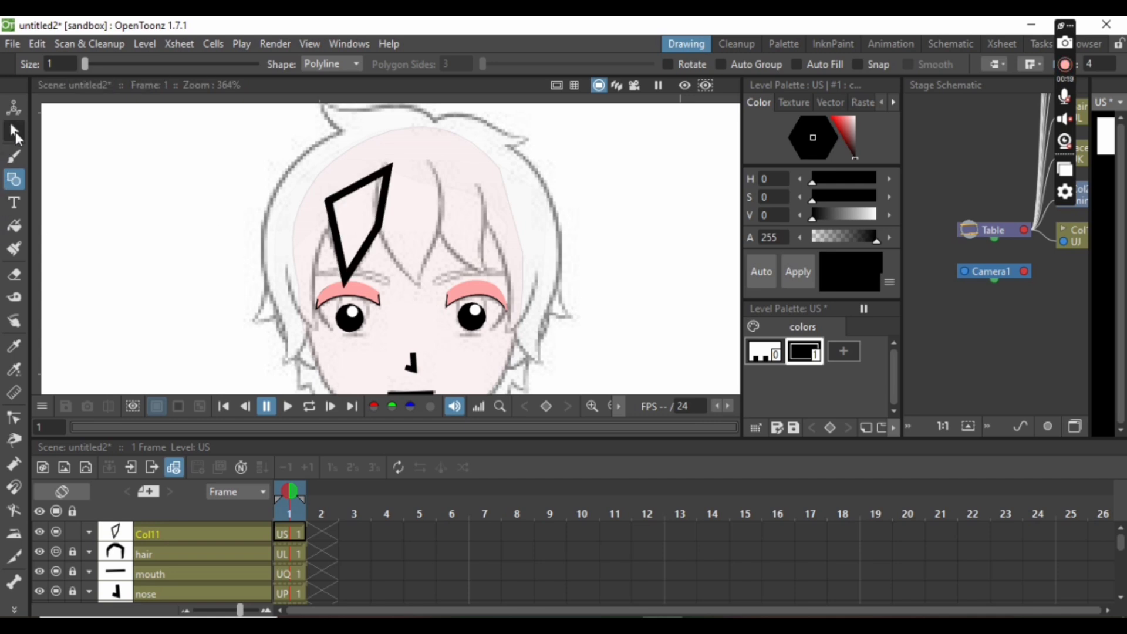
pyautogui.click(14, 131)
pyautogui.click(350, 275)
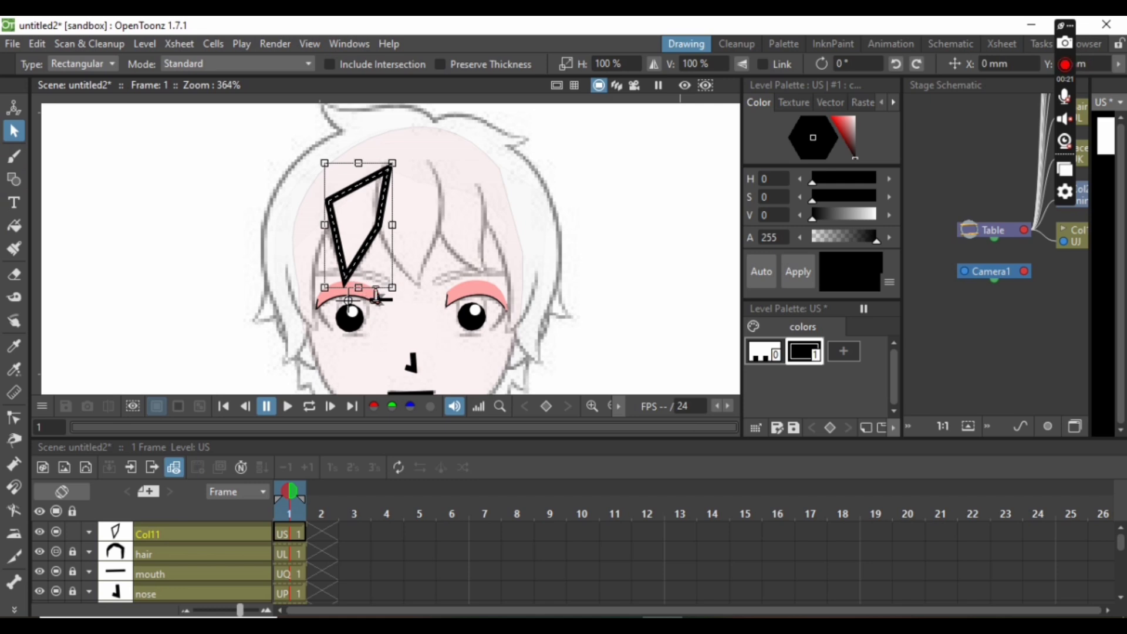
pyautogui.moveTo(378, 302); pyautogui.dragTo(380, 314)
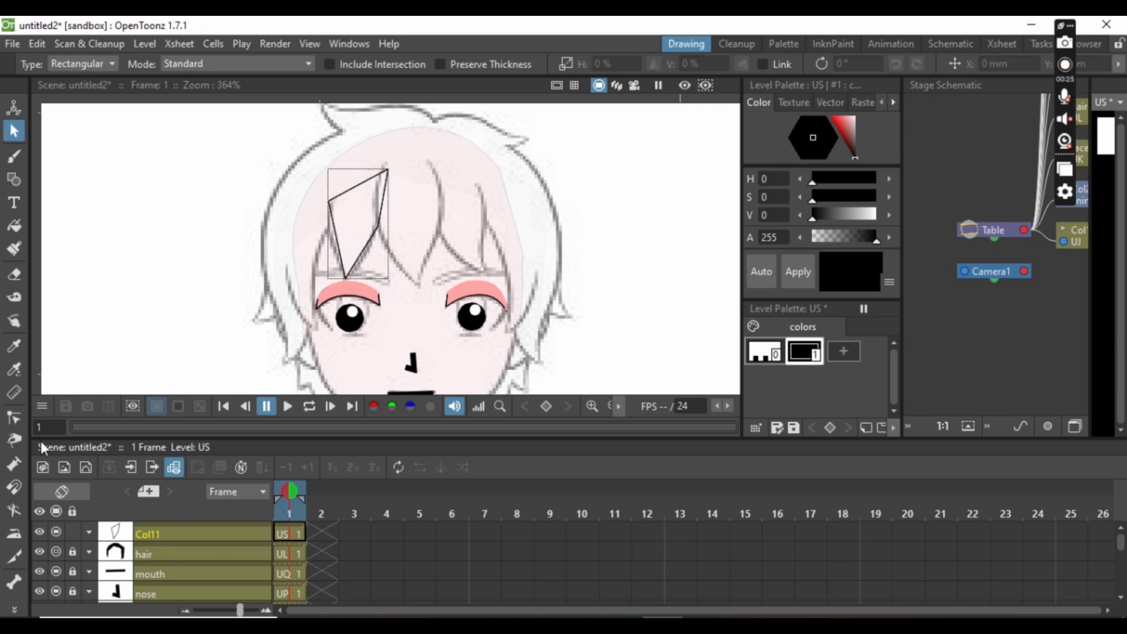
# Step: Bend the lower sides and upper edge of the strand outline outward with the Control Point Editor to form a curved hair lock
pyautogui.click(14, 418)
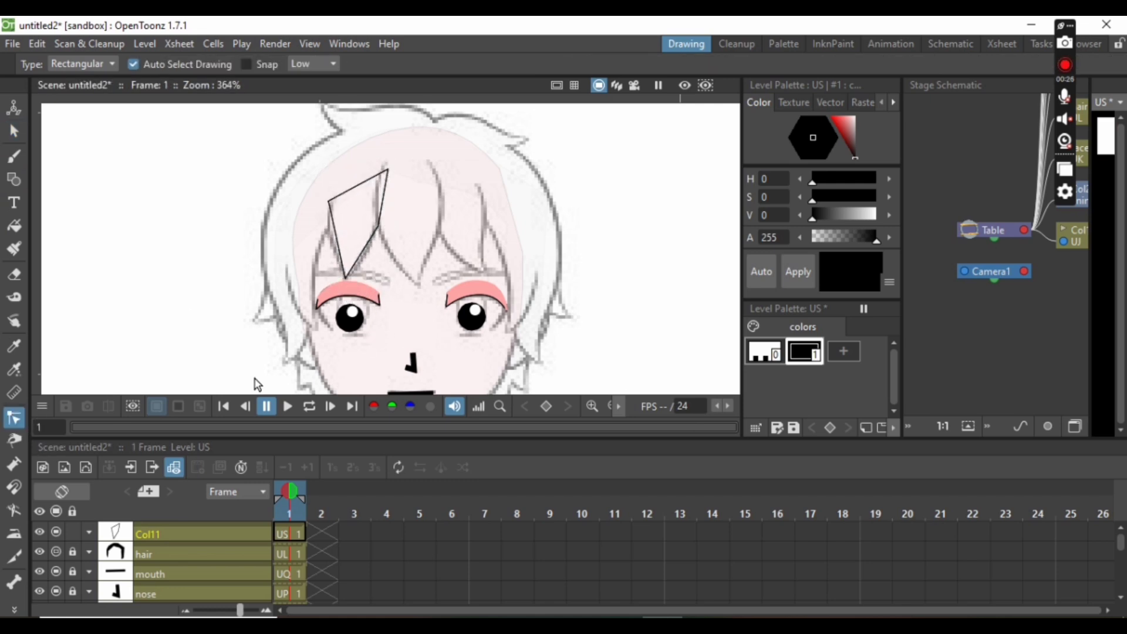
pyautogui.click(363, 258)
pyautogui.moveTo(368, 241); pyautogui.dragTo(331, 253)
pyautogui.click(356, 263)
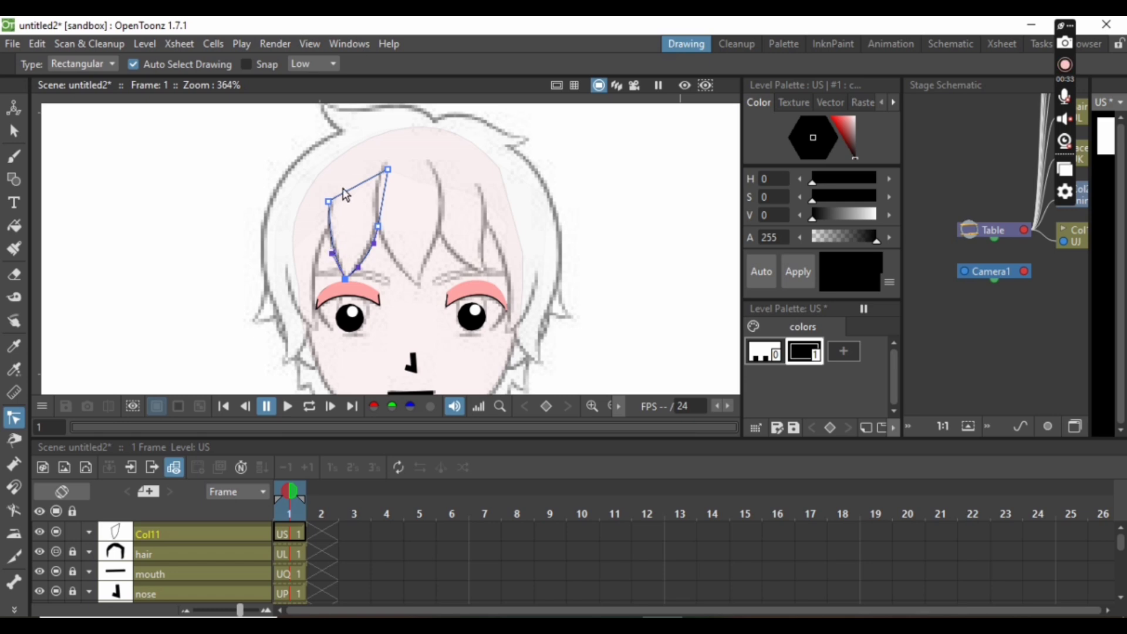
pyautogui.keyDown('ctrl'); pyautogui.click(370, 177); pyautogui.keyUp('ctrl')
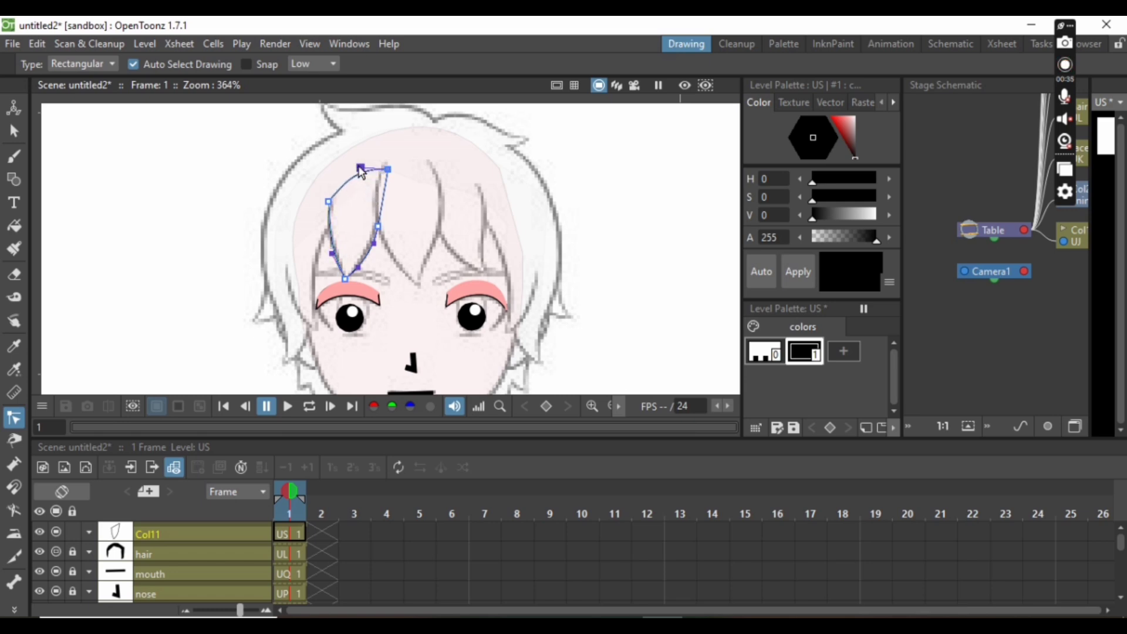
pyautogui.moveTo(360, 169); pyautogui.dragTo(359, 164)
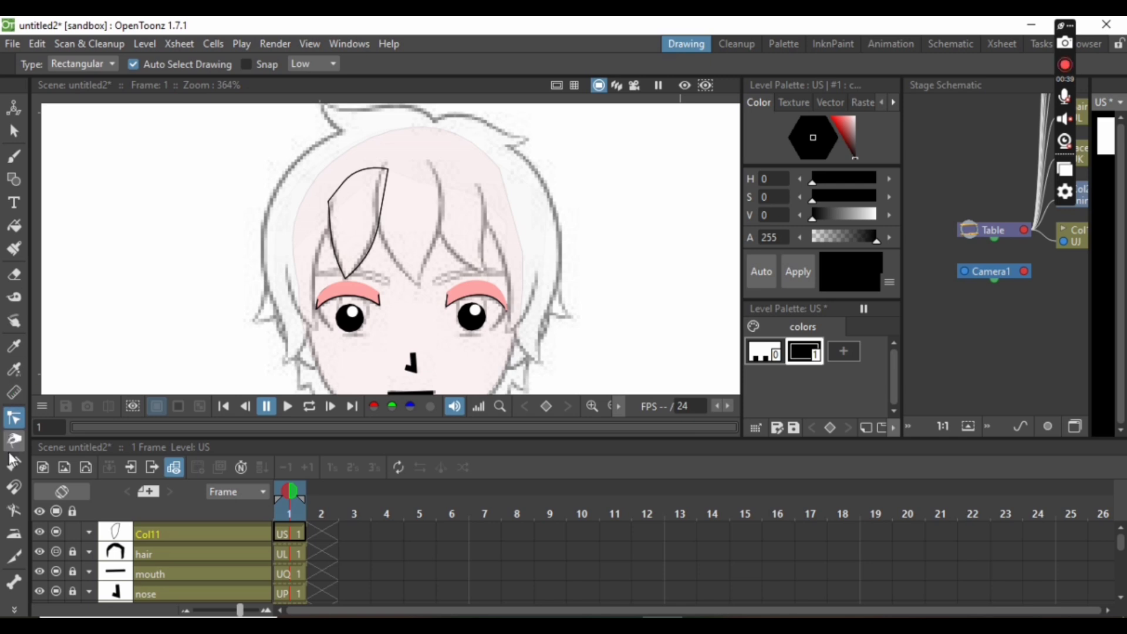
# Step: Fill the curved fringe strand with the black style, and lock its column under the name h1
pyautogui.click(14, 226)
pyautogui.moveTo(282, 159); pyautogui.dragTo(423, 303)
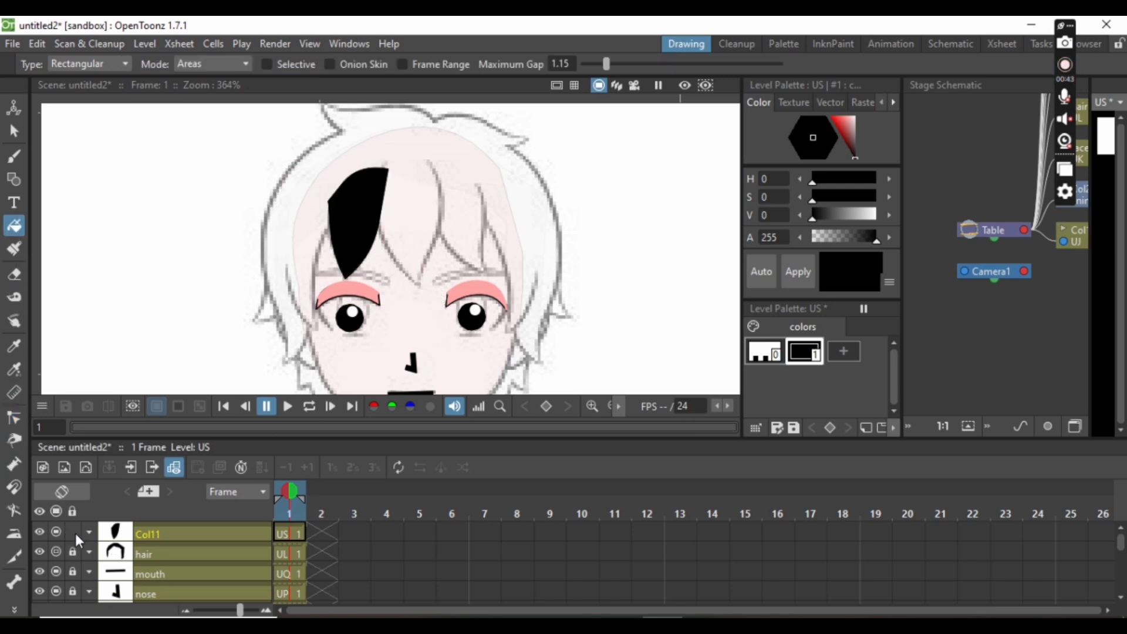
pyautogui.doubleClick(177, 529)
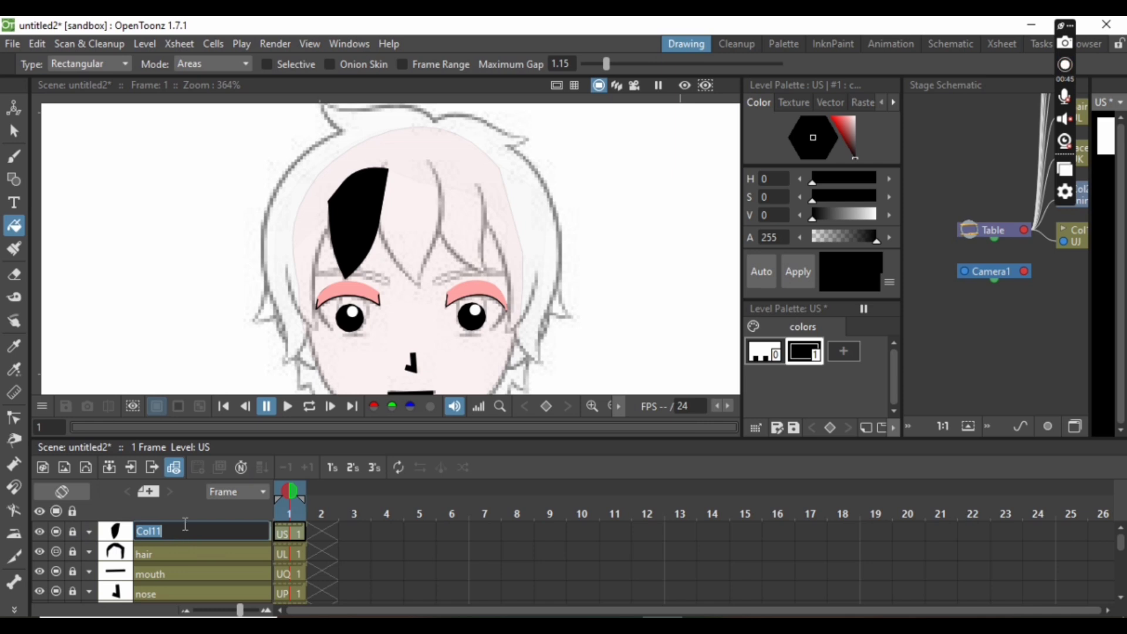
pyautogui.write('h')
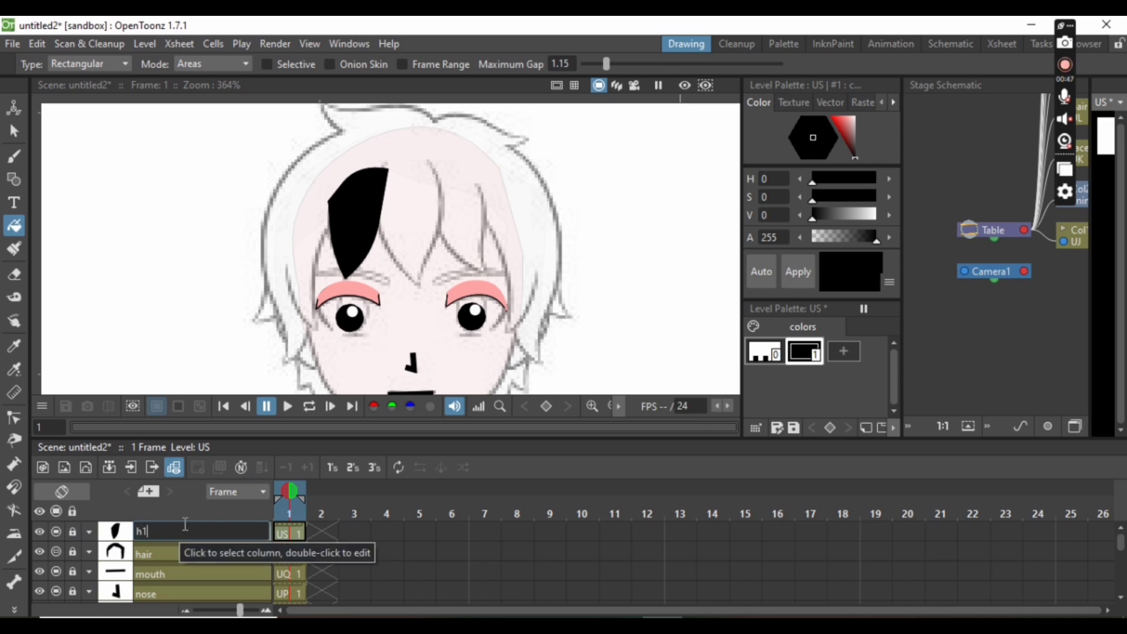
pyautogui.write('1')
pyautogui.press('Return')
pyautogui.click(183, 523)
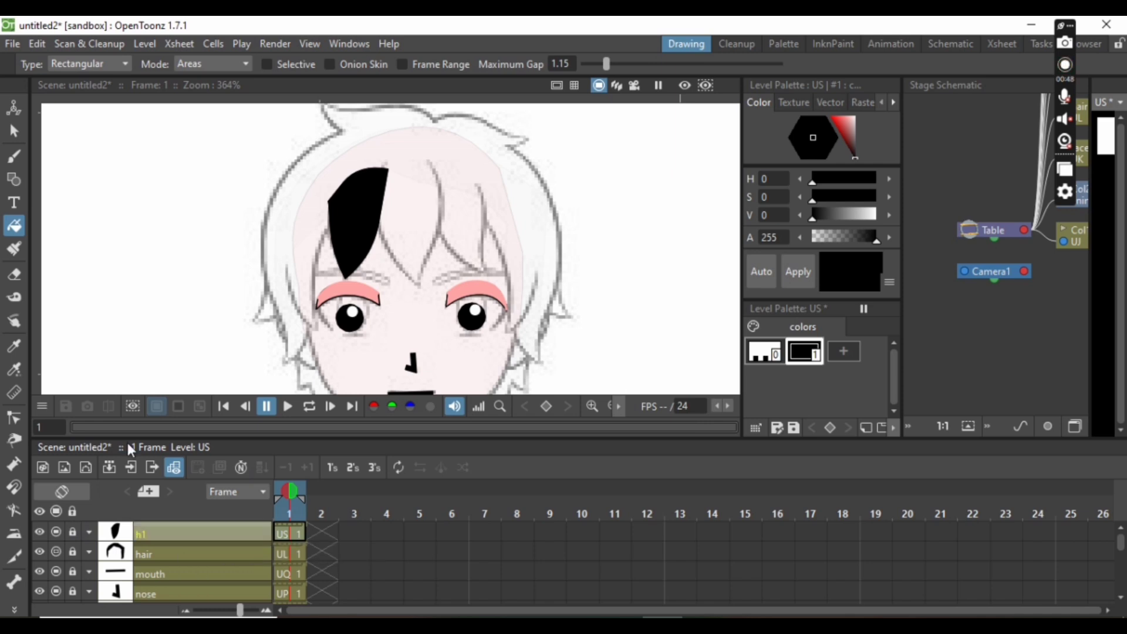
# Step: Create a new Toonz Vector Level above h1 and rename its column h2
pyautogui.click(142, 46)
pyautogui.moveTo(226, 65)
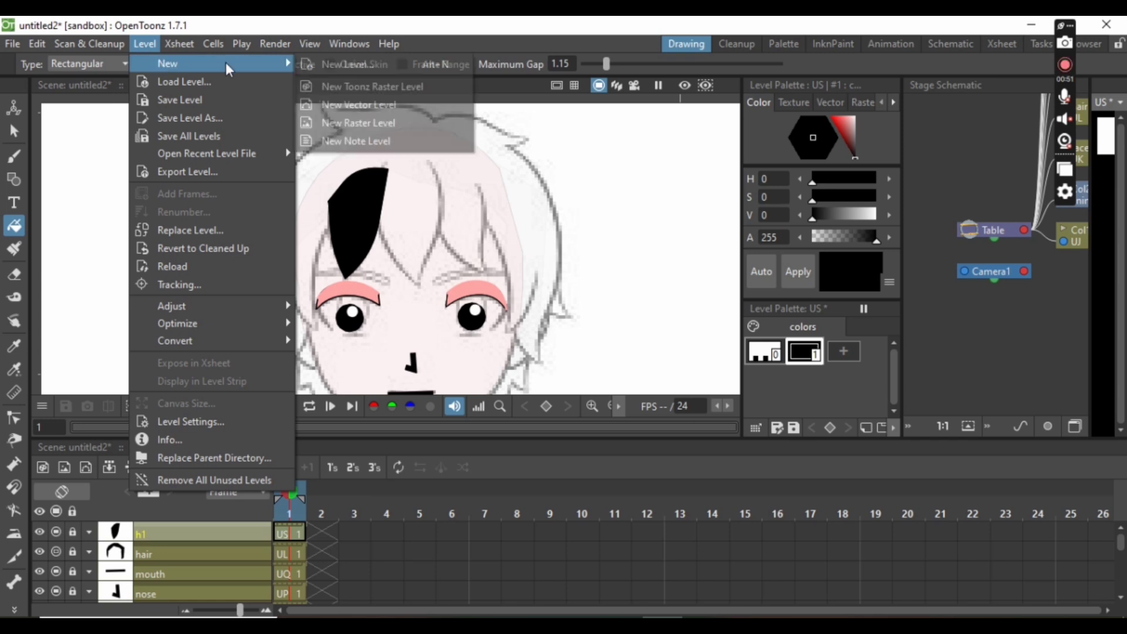
pyautogui.click(321, 104)
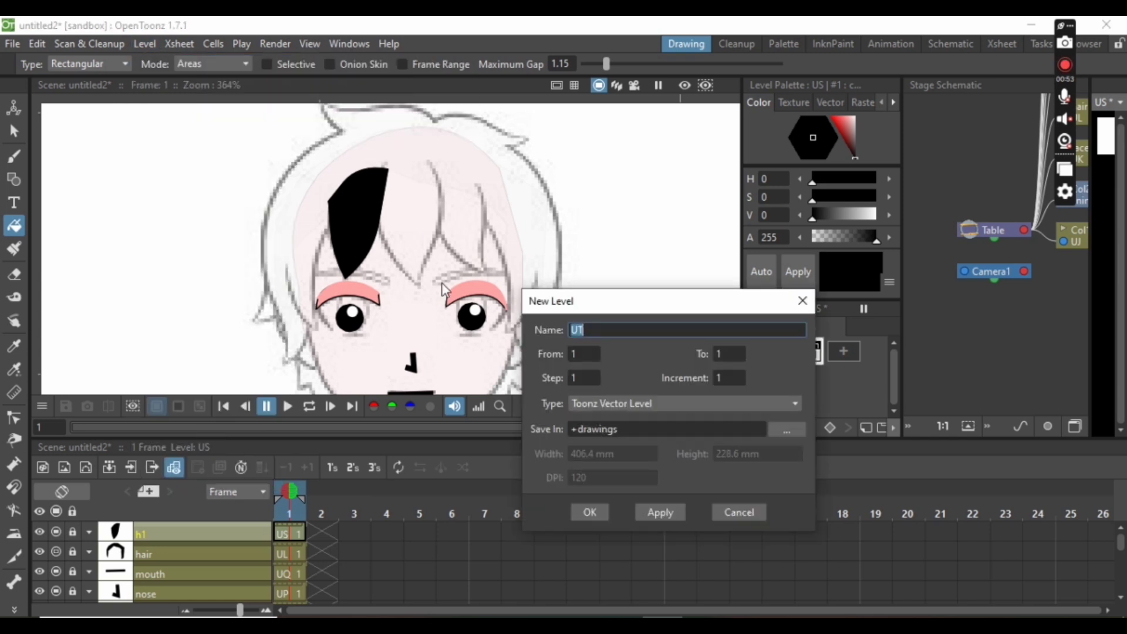
pyautogui.click(588, 513)
pyautogui.doubleClick(216, 523)
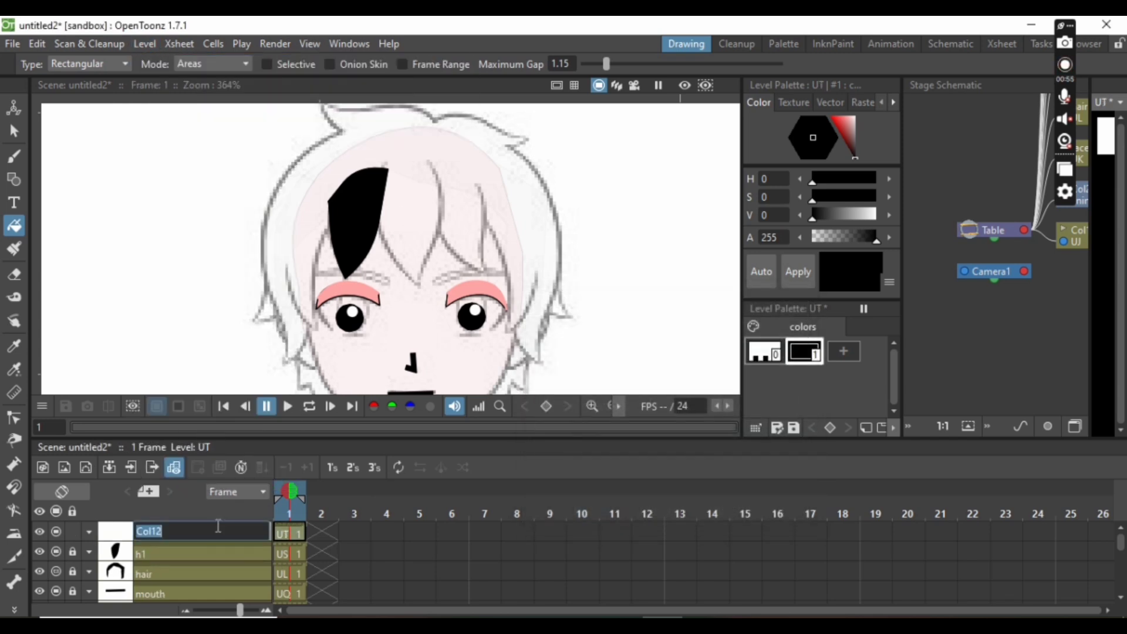
pyautogui.write('h2')
pyautogui.press('Return')
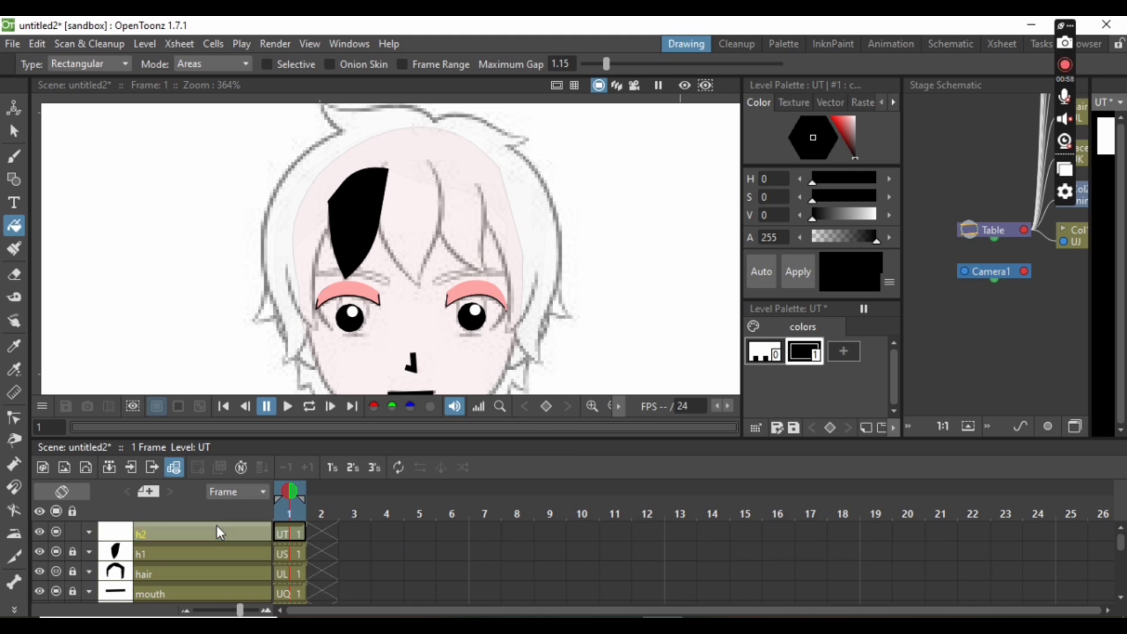
# Step: Draw a closed four-sided polyline around the middle fringe strand above the nose and reduce it to a thin stroke
pyautogui.click(14, 179)
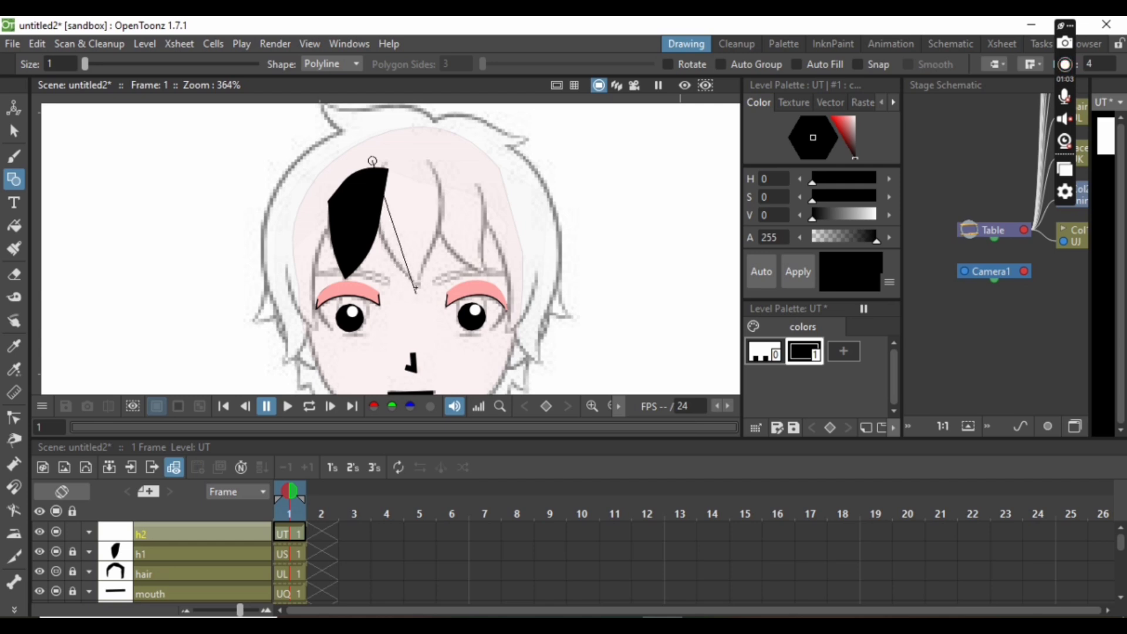
pyautogui.click(419, 287)
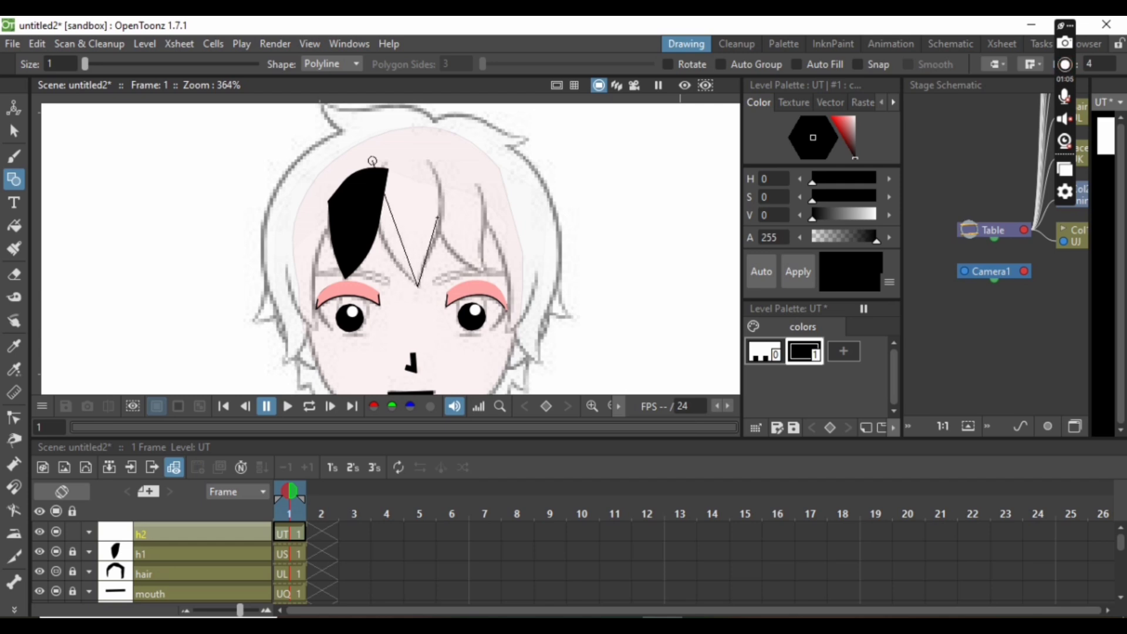
pyautogui.click(440, 217)
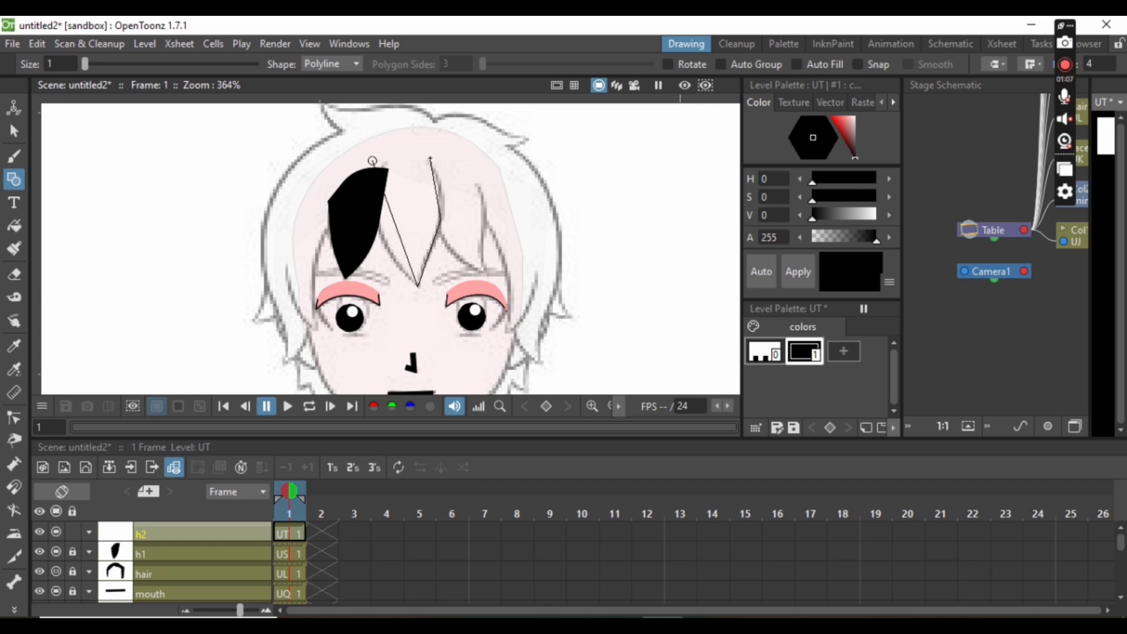
pyautogui.click(372, 158)
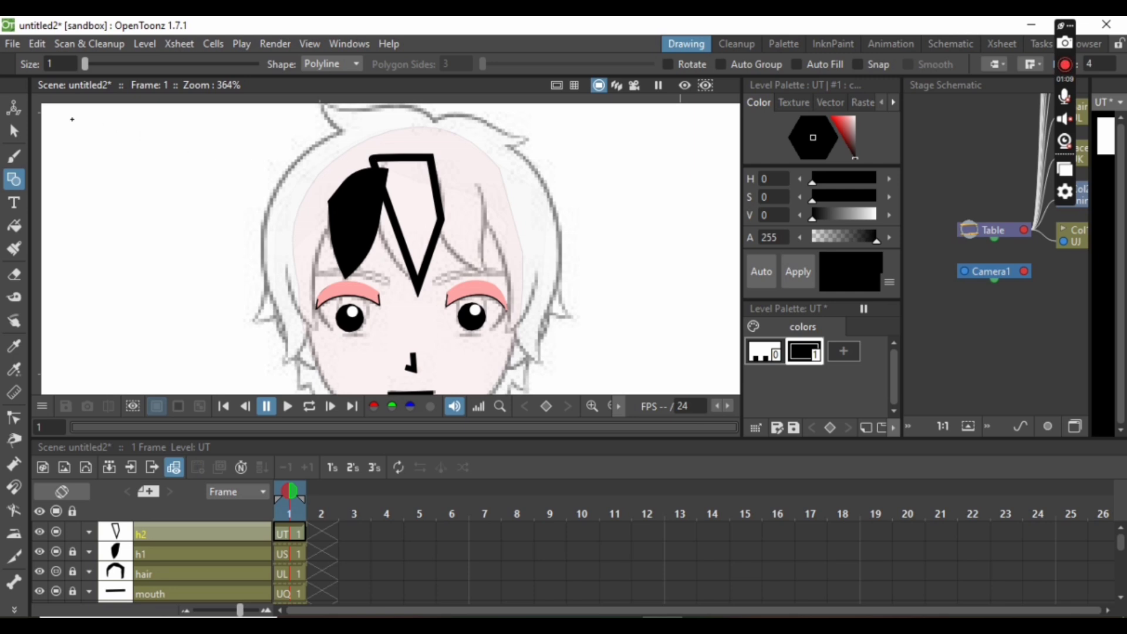
pyautogui.click(14, 132)
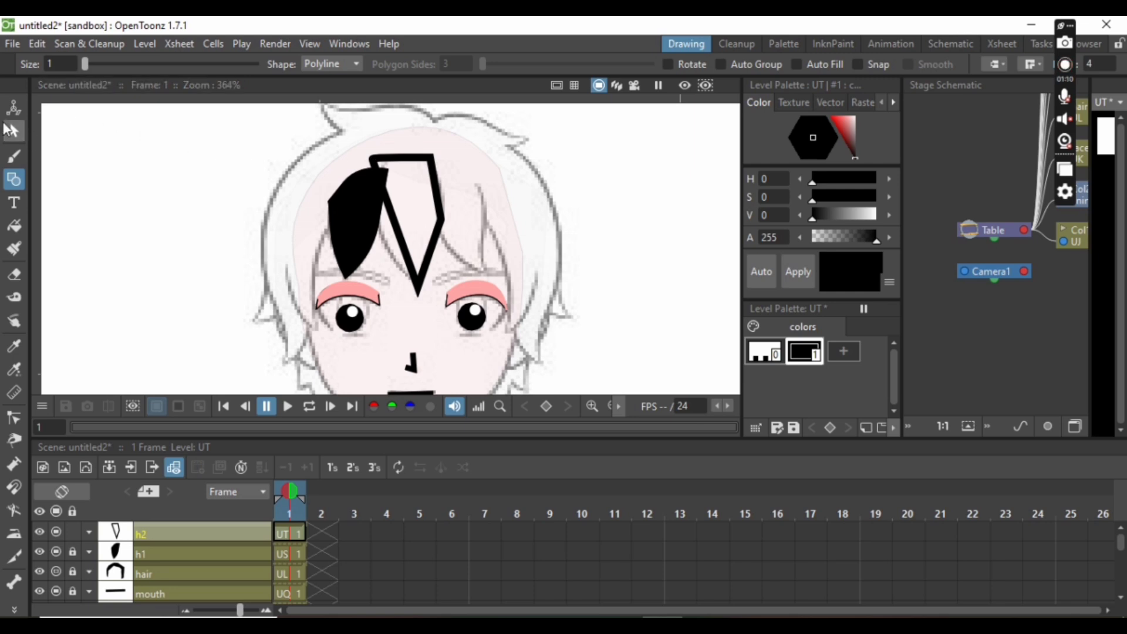
pyautogui.click(420, 287)
pyautogui.moveTo(435, 303); pyautogui.dragTo(433, 320)
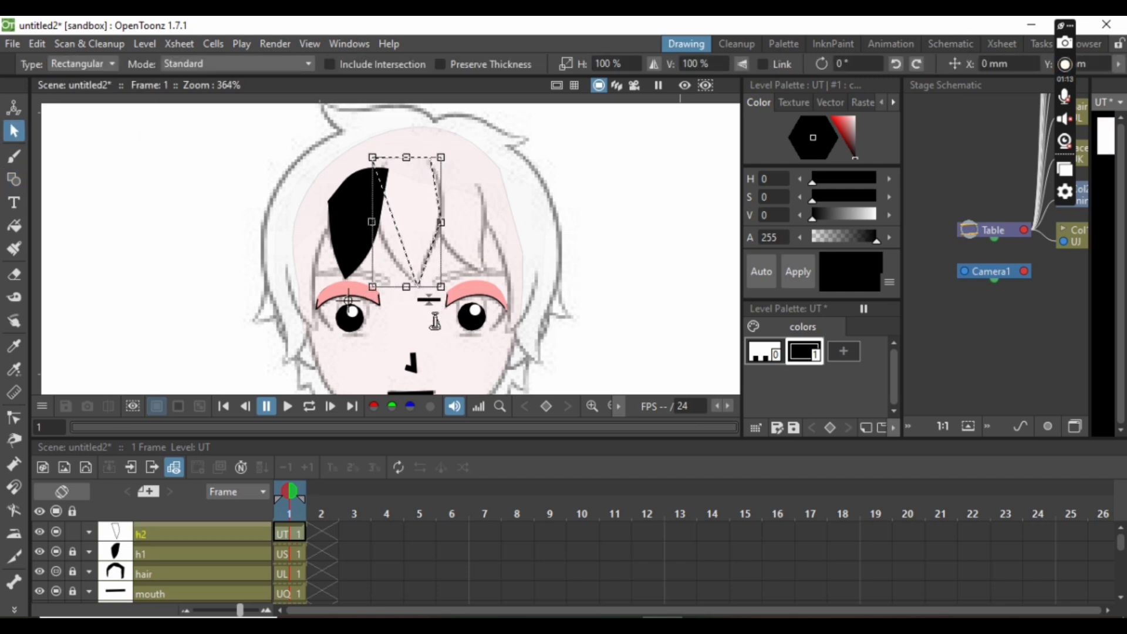
pyautogui.click(431, 329)
# Step: Bend the sides and top edge of the middle strand outward with the Control Point Editor and fill the lock with black
pyautogui.click(13, 420)
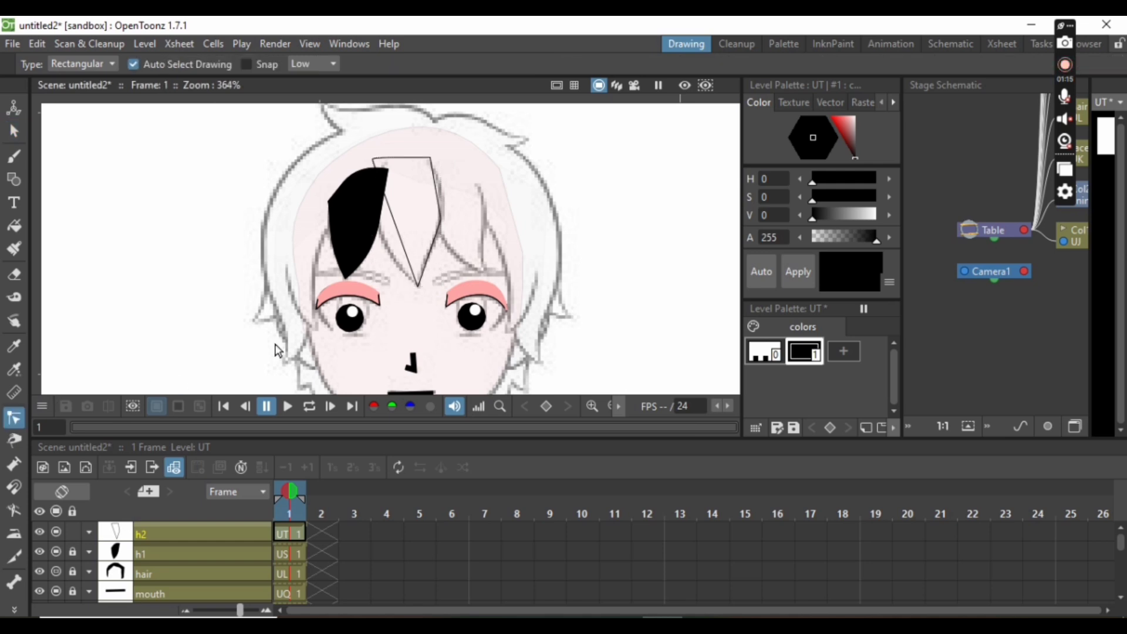
pyautogui.click(424, 281)
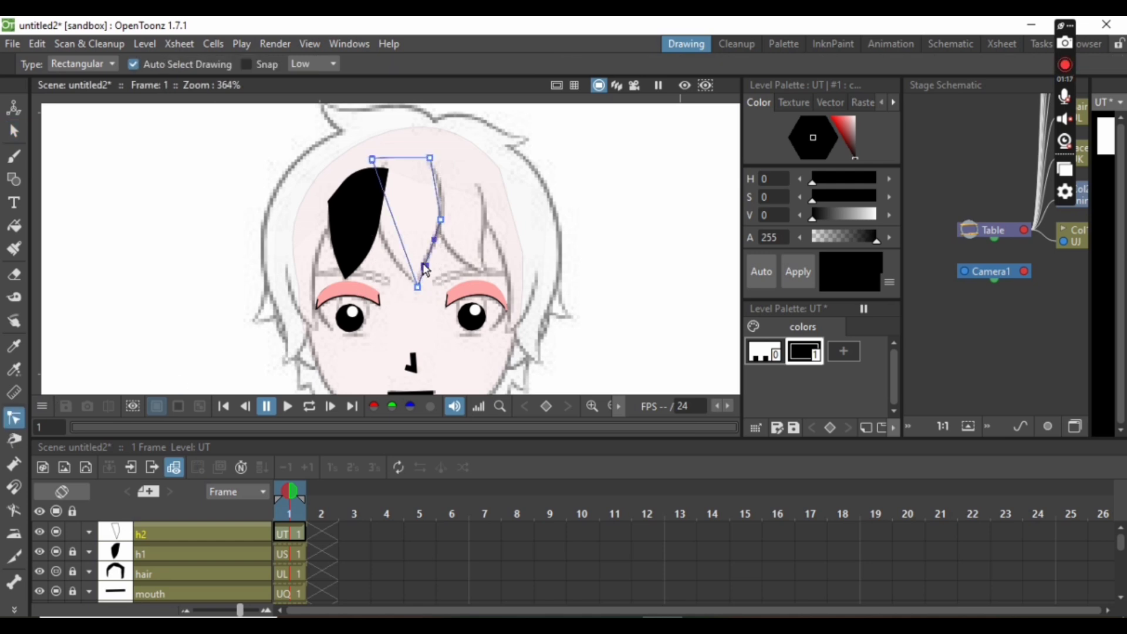
pyautogui.moveTo(420, 269)
pyautogui.mouseDown()
pyautogui.moveTo(400, 247)
pyautogui.moveTo(375, 251)
pyautogui.mouseUp()
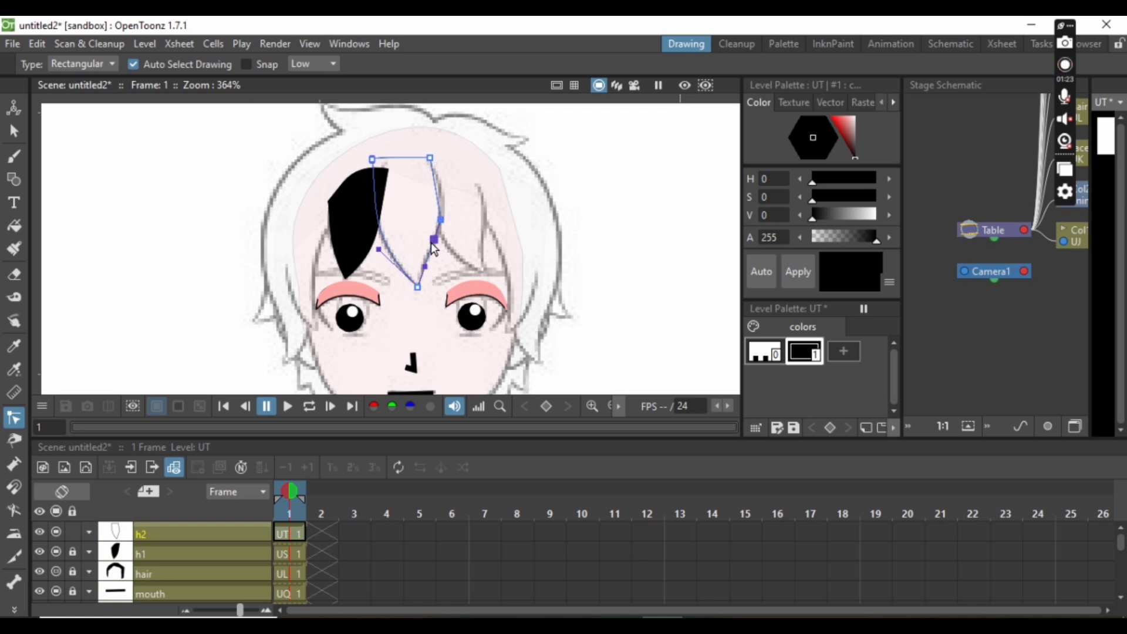
pyautogui.moveTo(431, 243); pyautogui.dragTo(443, 180)
pyautogui.moveTo(413, 158); pyautogui.dragTo(411, 140)
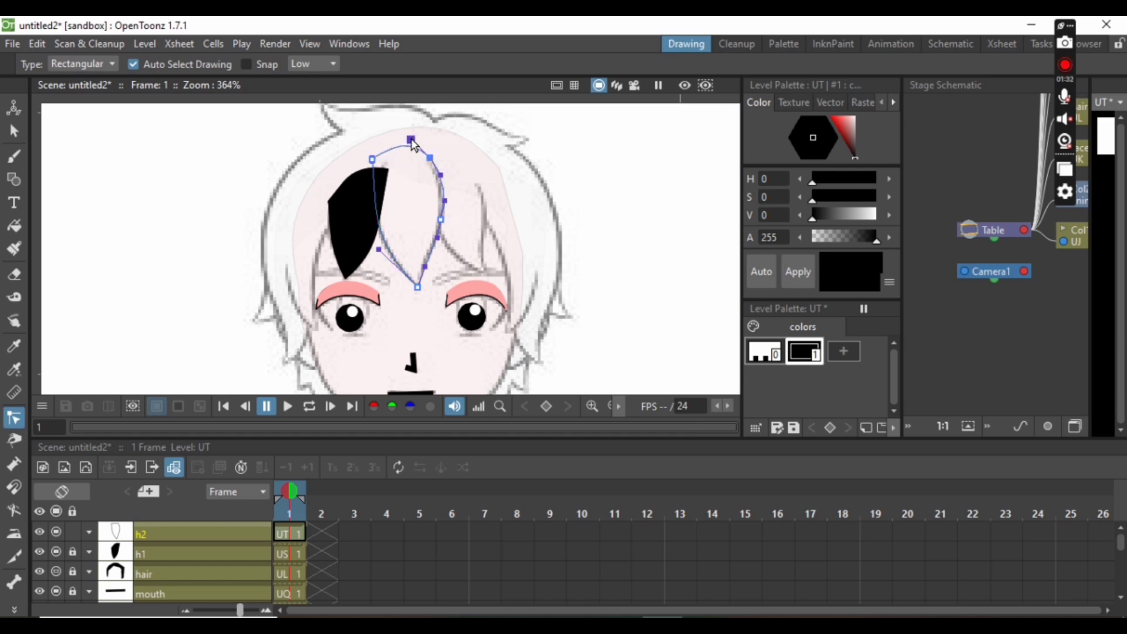
pyautogui.click(487, 220)
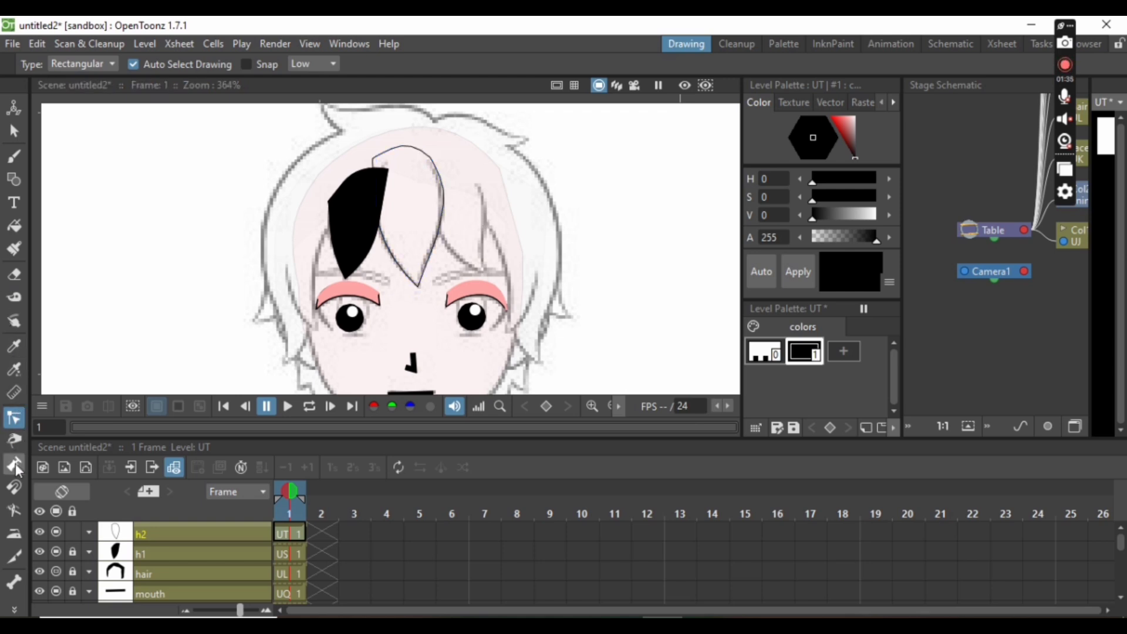
pyautogui.click(15, 226)
pyautogui.moveTo(334, 133); pyautogui.dragTo(501, 336)
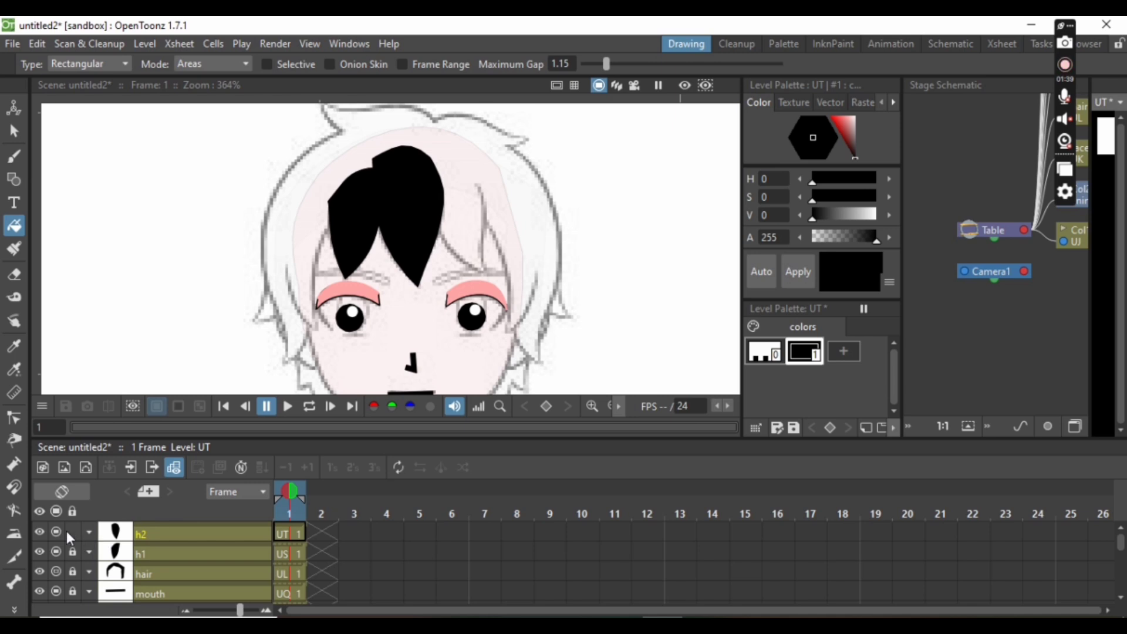
# Step: Create a new Toonz Vector Level above h2 and rename its column h3
pyautogui.click(144, 44)
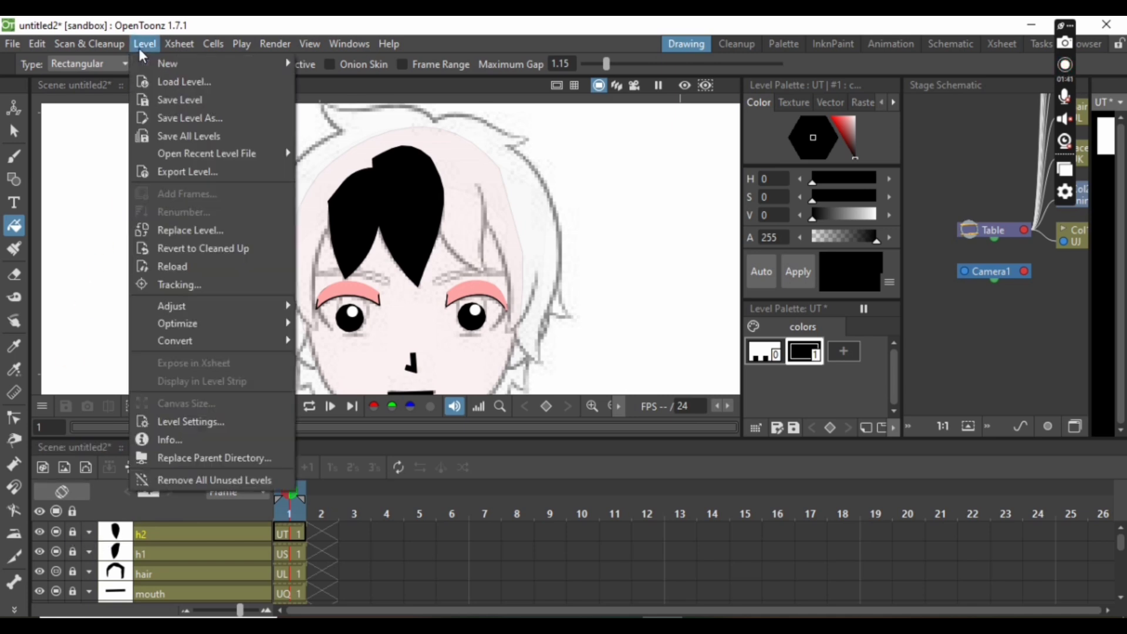
pyautogui.moveTo(208, 64)
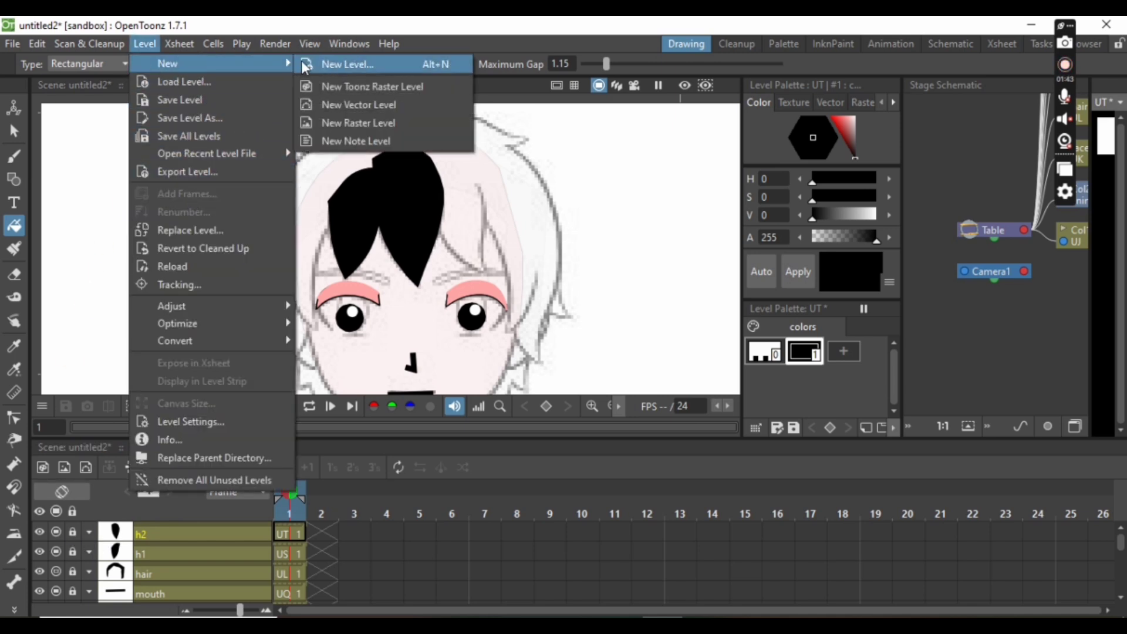
pyautogui.click(354, 104)
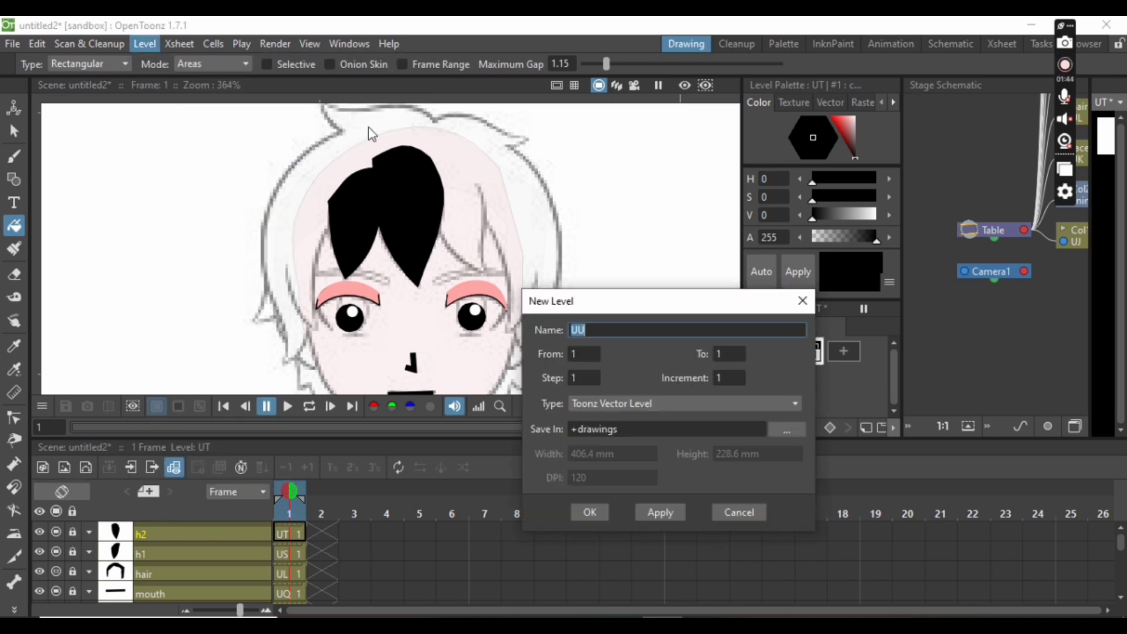
pyautogui.click(586, 515)
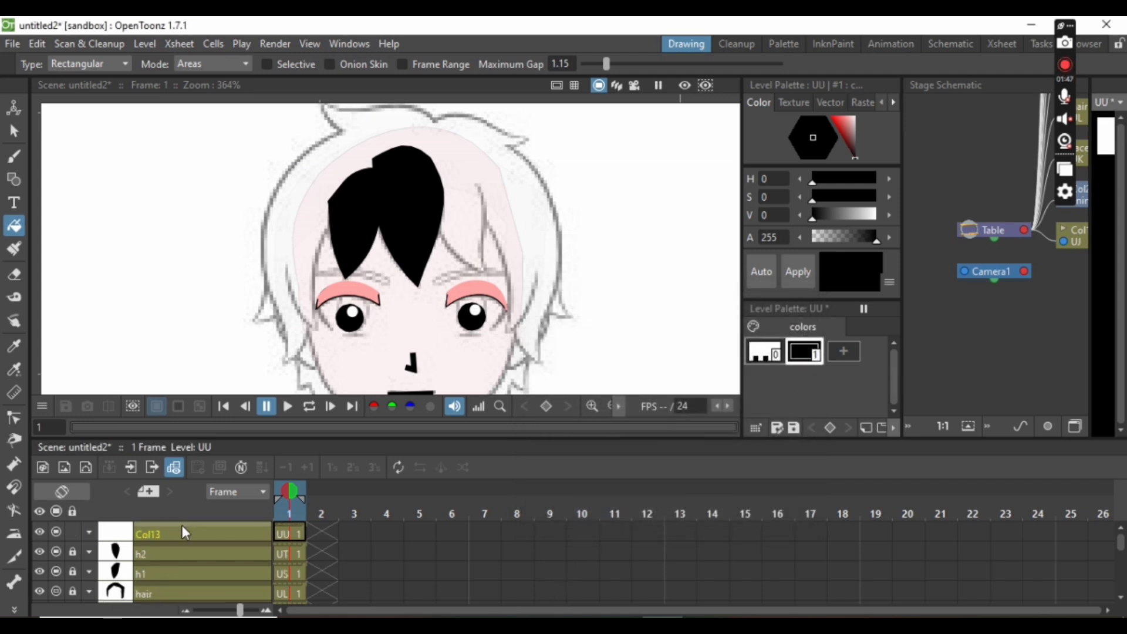
pyautogui.doubleClick(179, 536)
pyautogui.write('h3')
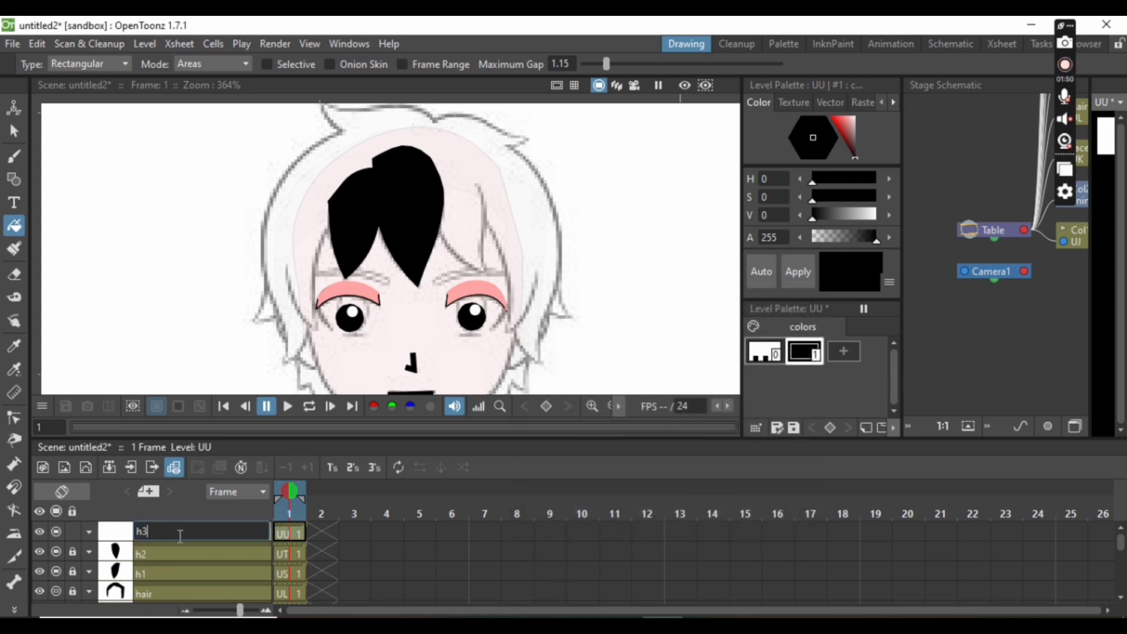
pyautogui.press('Return')
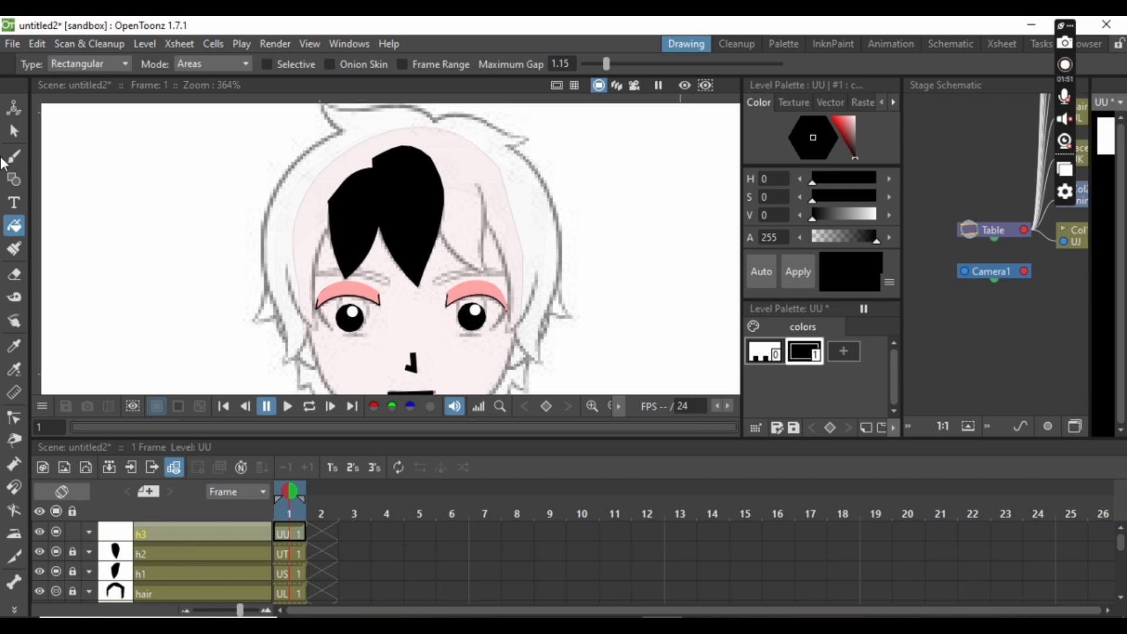
# Step: Draw a closed three-sided polyline around the fringe strand above the viewer's right eye and reduce it to a thin stroke
pyautogui.click(15, 179)
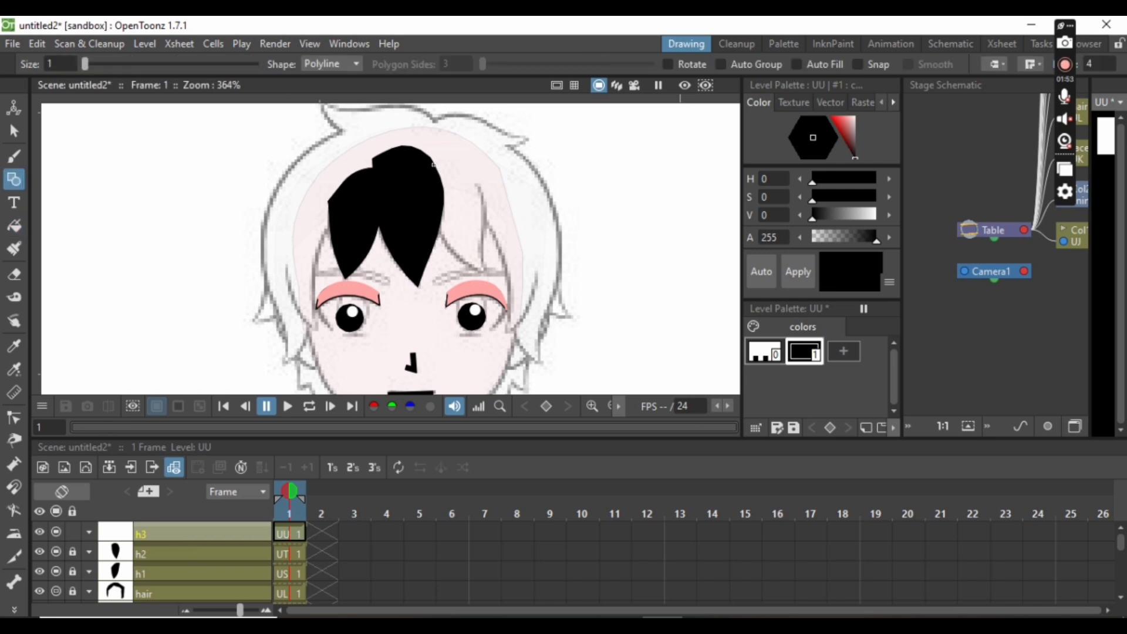
pyautogui.click(484, 271)
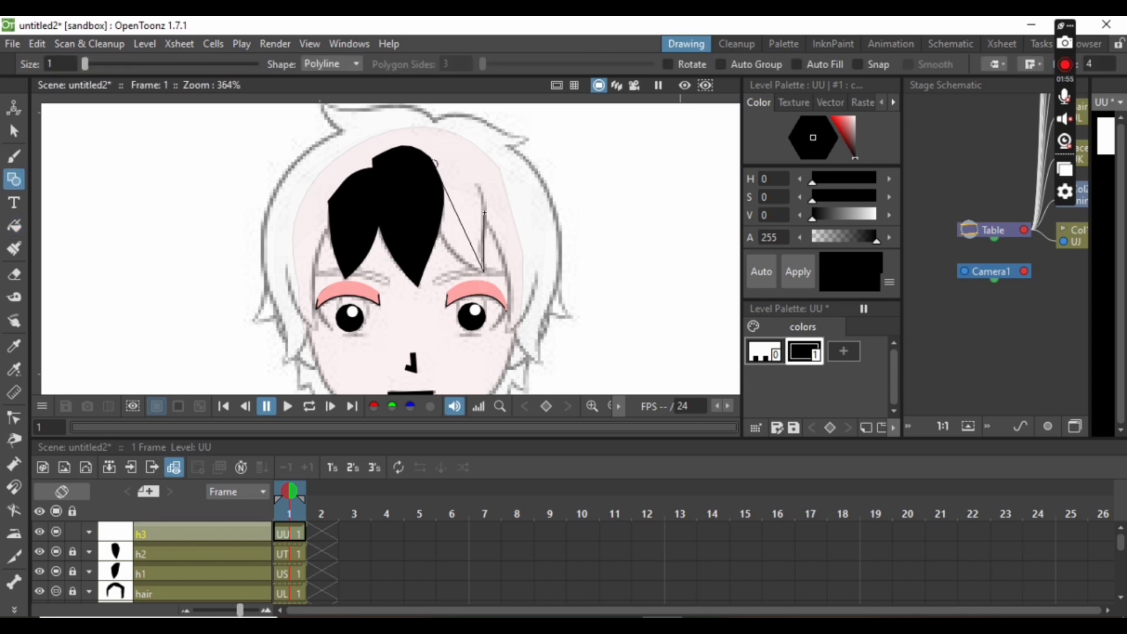
pyautogui.click(483, 188)
pyautogui.click(437, 162)
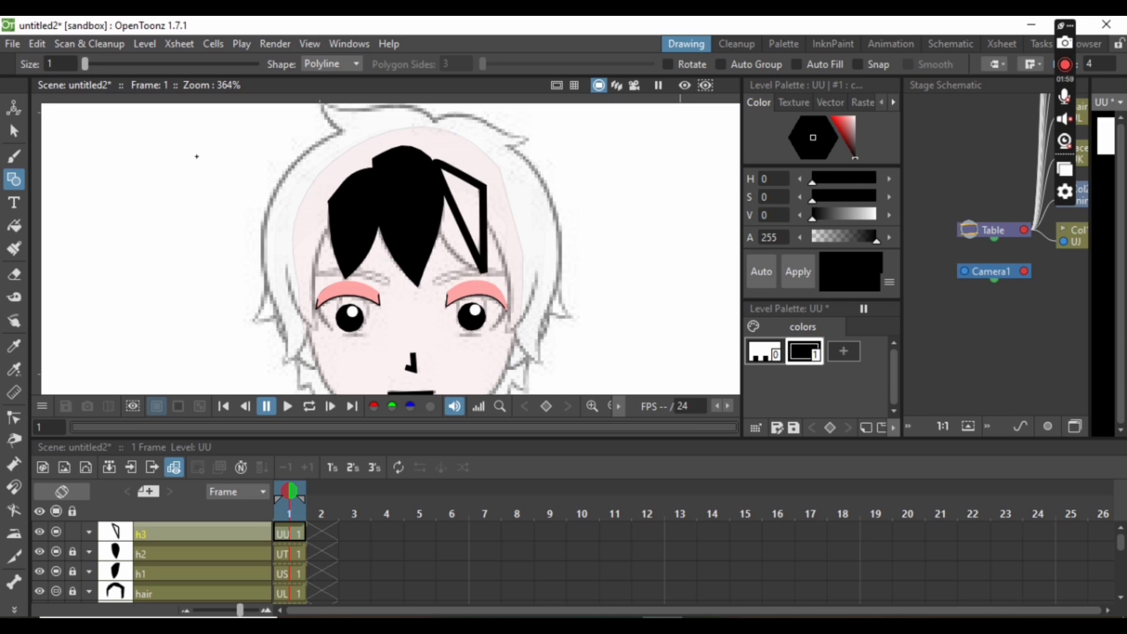
pyautogui.click(15, 132)
pyautogui.click(475, 258)
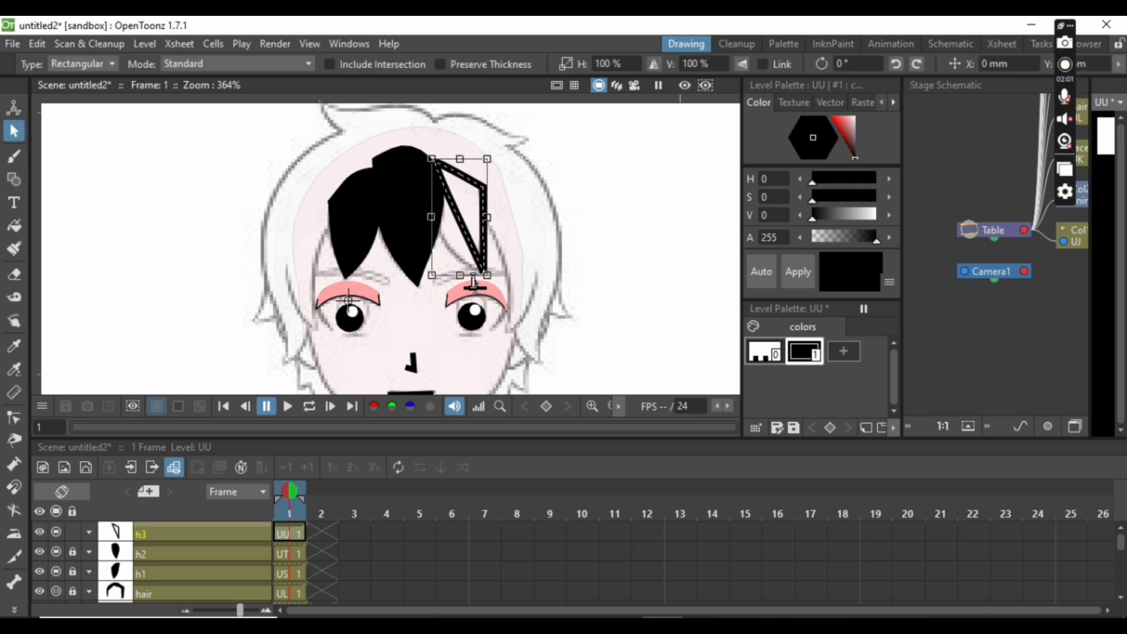
pyautogui.click(527, 310)
# Step: Bend both long sides of the h3 strand outline with the Control Point Editor to follow the reference hair lock
pyautogui.click(17, 418)
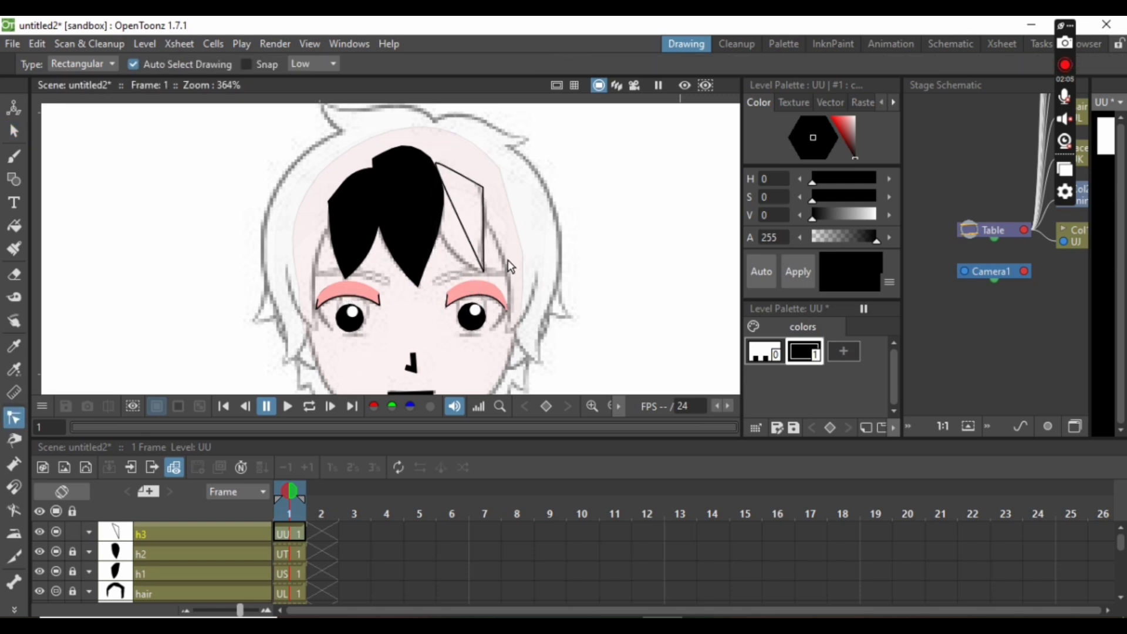
pyautogui.click(469, 246)
pyautogui.moveTo(469, 248); pyautogui.dragTo(443, 265)
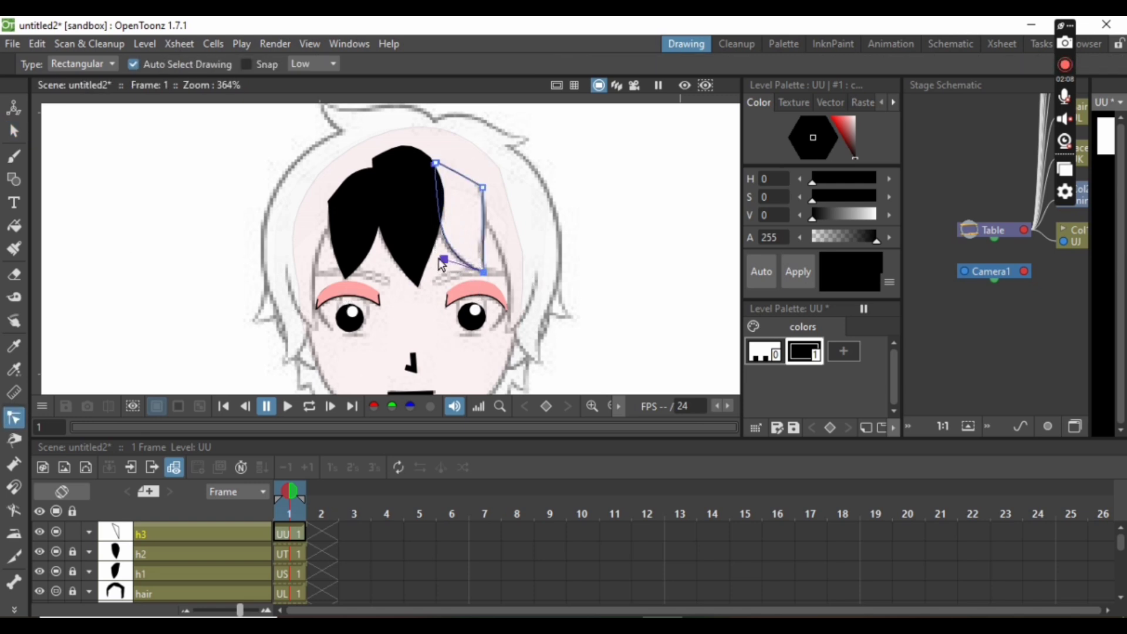
pyautogui.keyDown('ctrl'); pyautogui.click(486, 214); pyautogui.keyUp('ctrl')
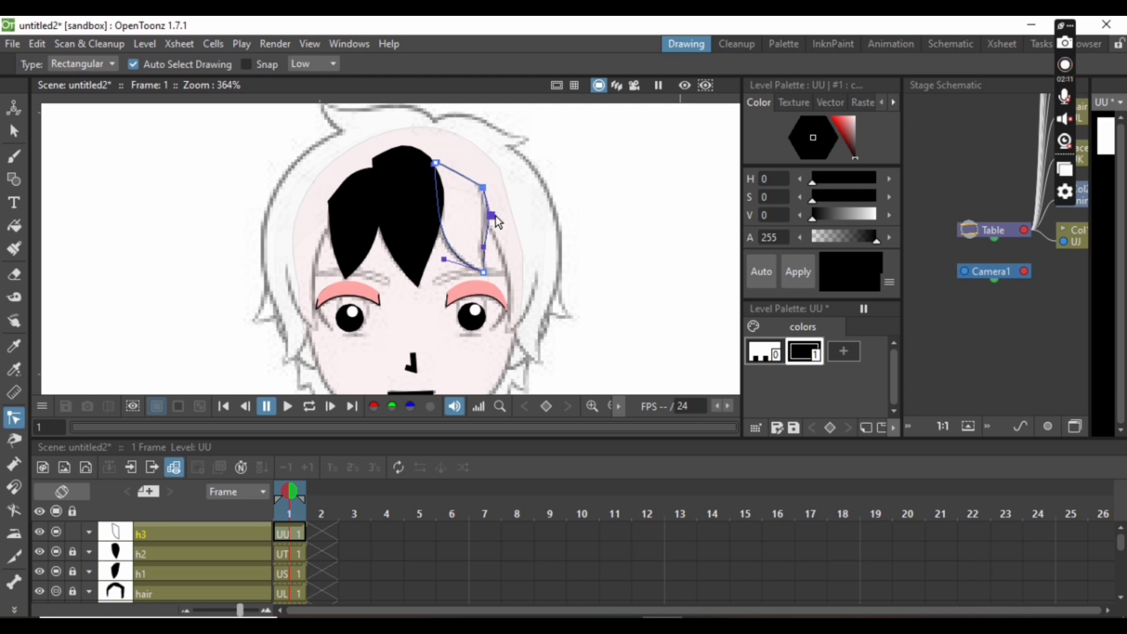
pyautogui.moveTo(486, 213); pyautogui.dragTo(491, 216)
pyautogui.click(520, 263)
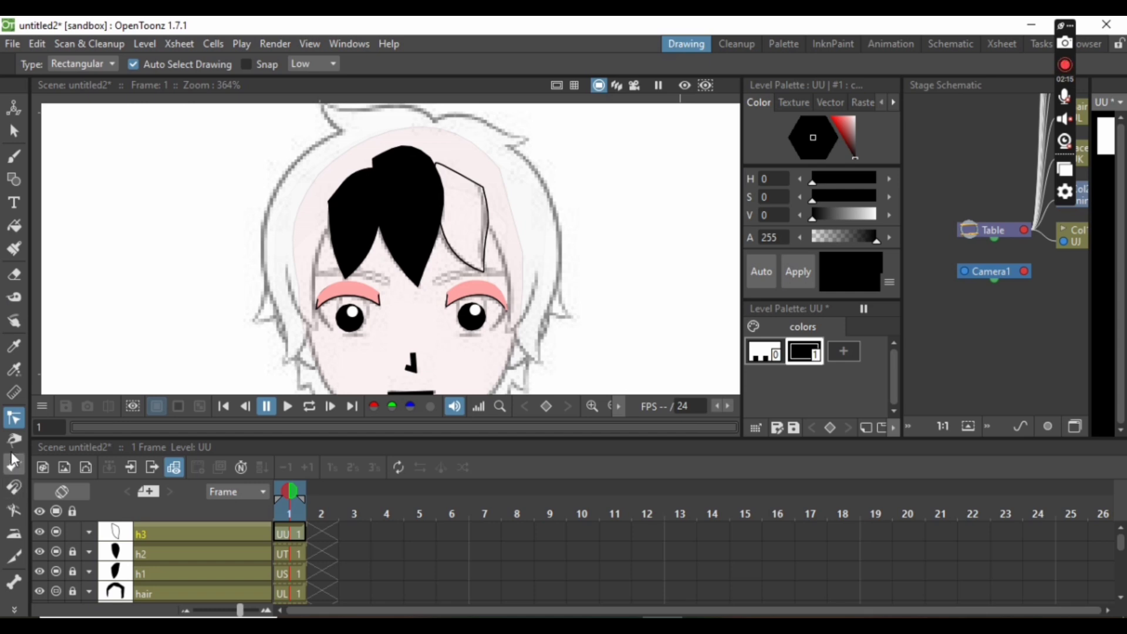
# Step: Fill the h3 fringe strand with black using an area fill around its outline
pyautogui.click(14, 225)
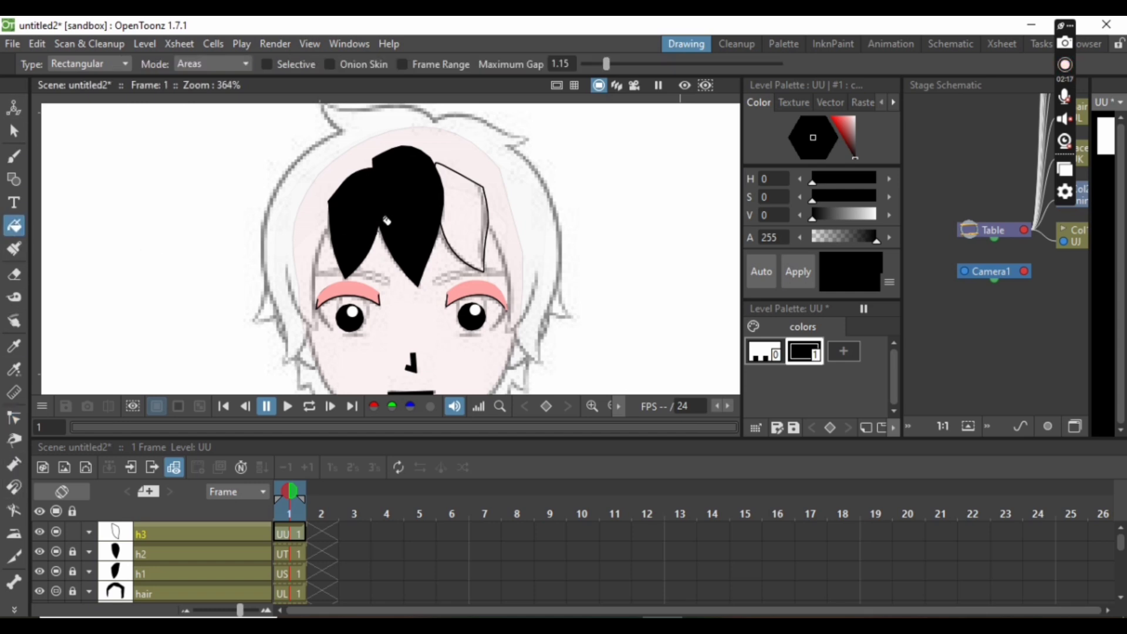
pyautogui.moveTo(398, 140); pyautogui.dragTo(524, 321)
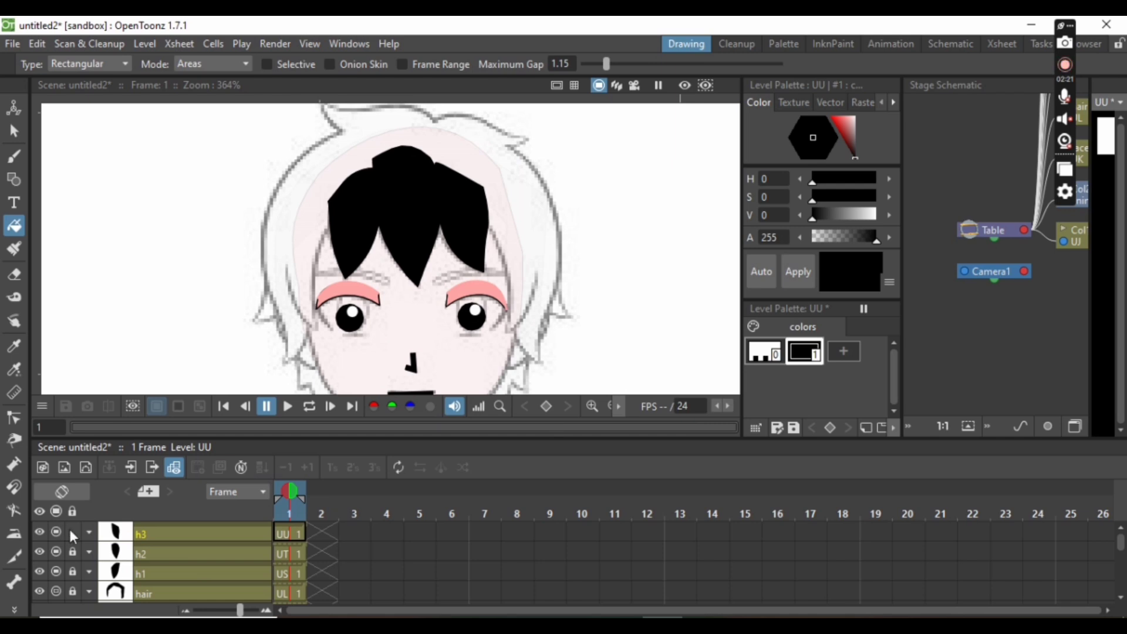
# Step: Raise the opacity of the hair column and the eye column to 100%
pyautogui.click(89, 592)
pyautogui.moveTo(130, 606); pyautogui.dragTo(206, 608)
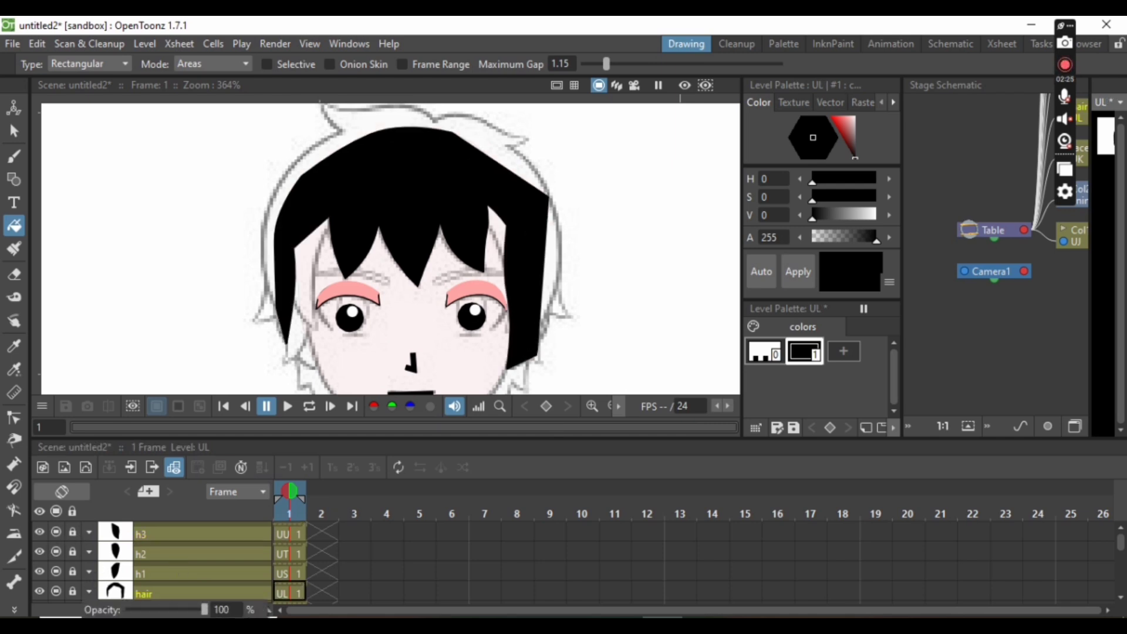
pyautogui.click(167, 597)
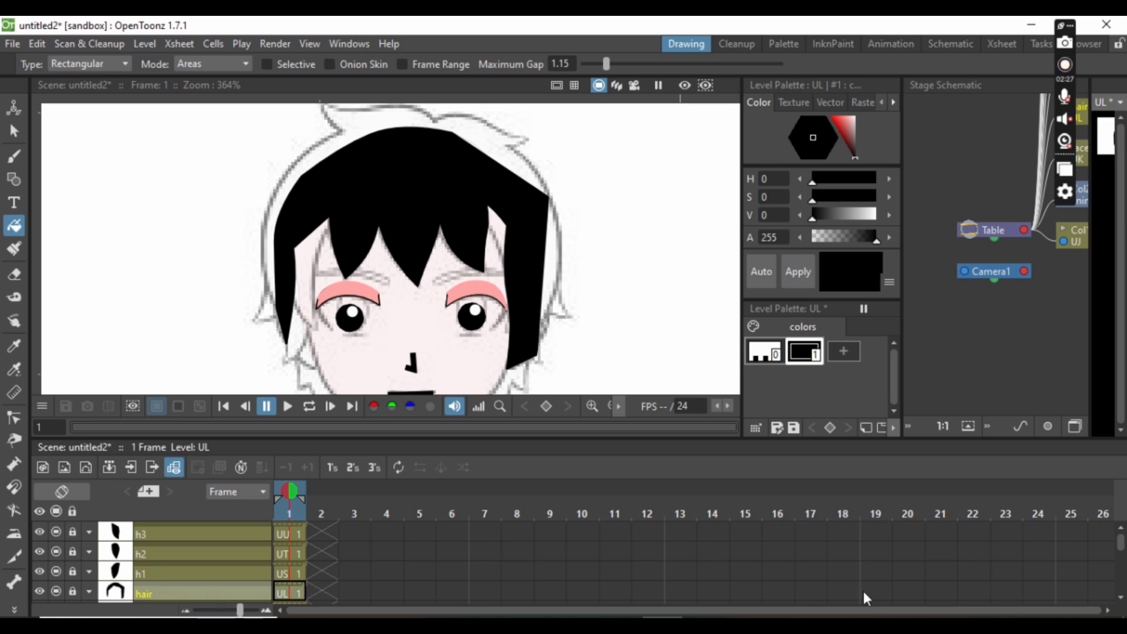
pyautogui.moveTo(1121, 550); pyautogui.dragTo(1122, 563)
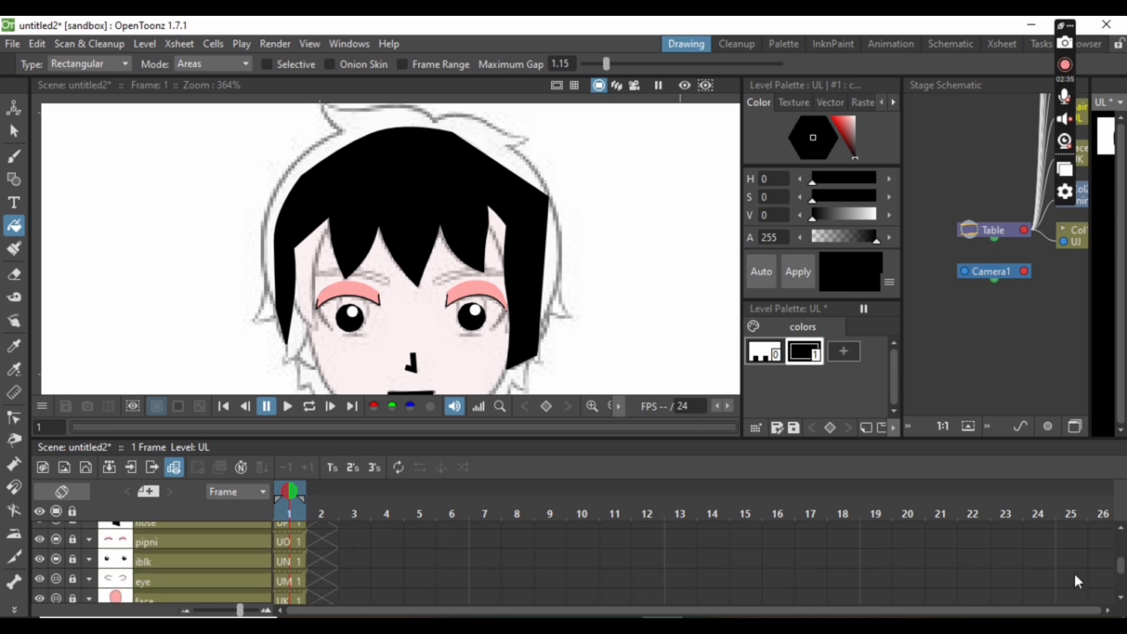
pyautogui.click(88, 580)
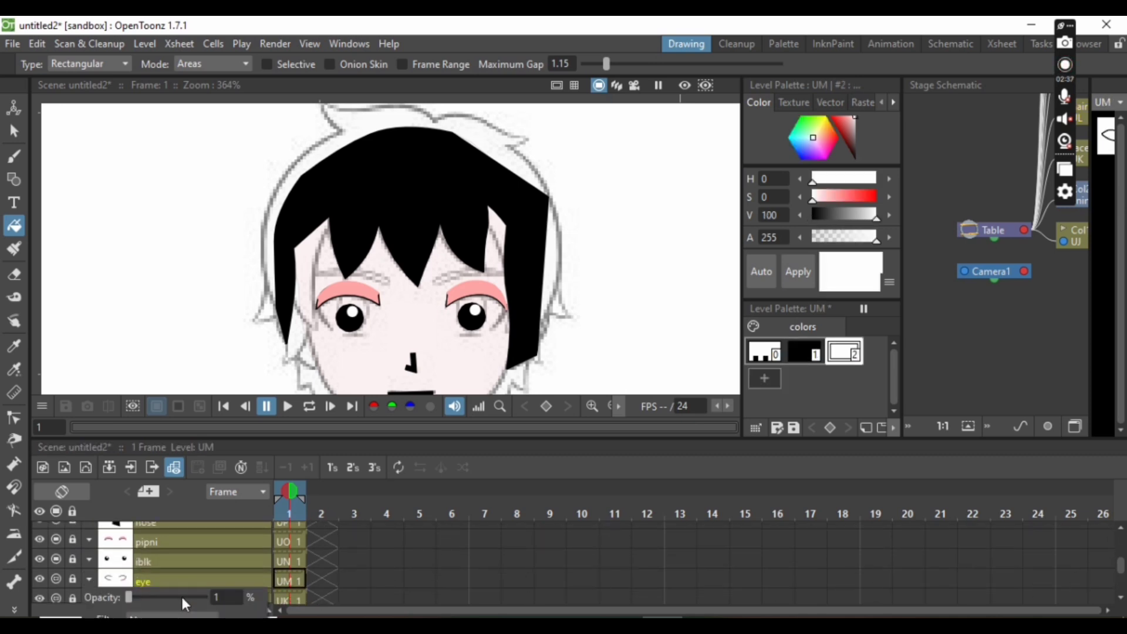
pyautogui.moveTo(130, 597); pyautogui.dragTo(220, 594)
pyautogui.click(236, 573)
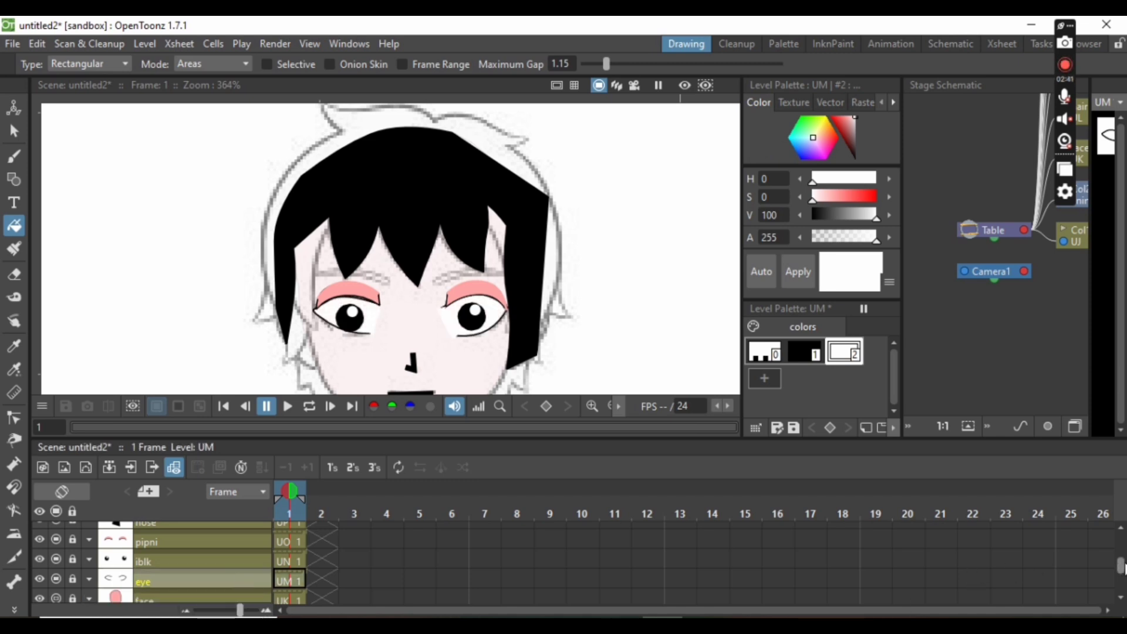
# Step: Raise the back hair column and the face column to full opacity
pyautogui.scroll(-3, 1121, 566)
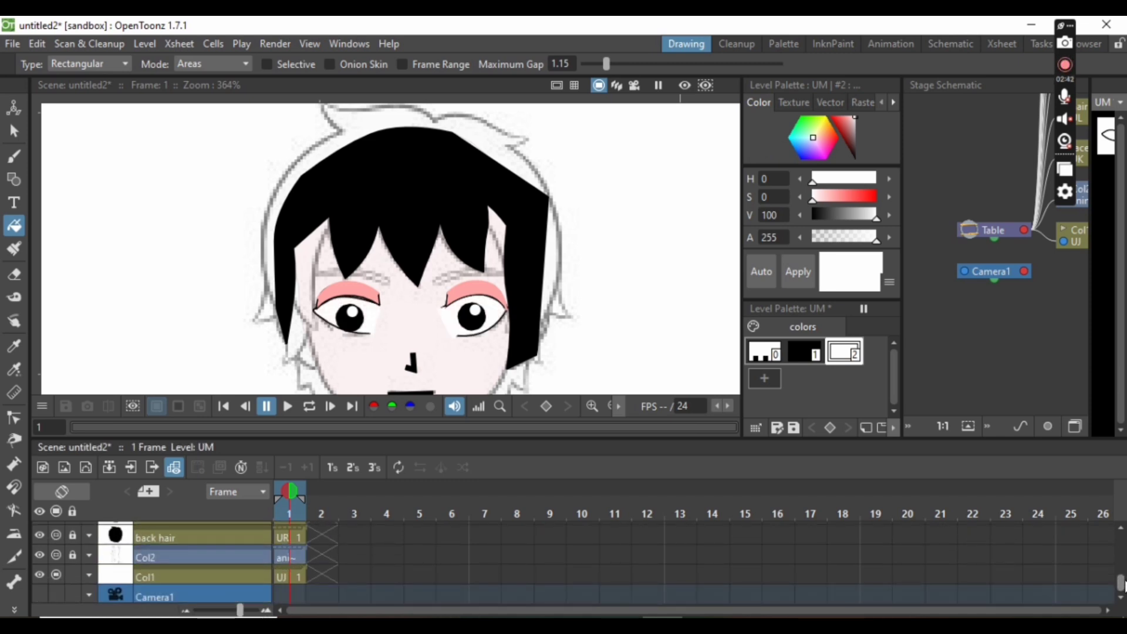
pyautogui.click(86, 535)
pyautogui.moveTo(126, 555); pyautogui.dragTo(228, 561)
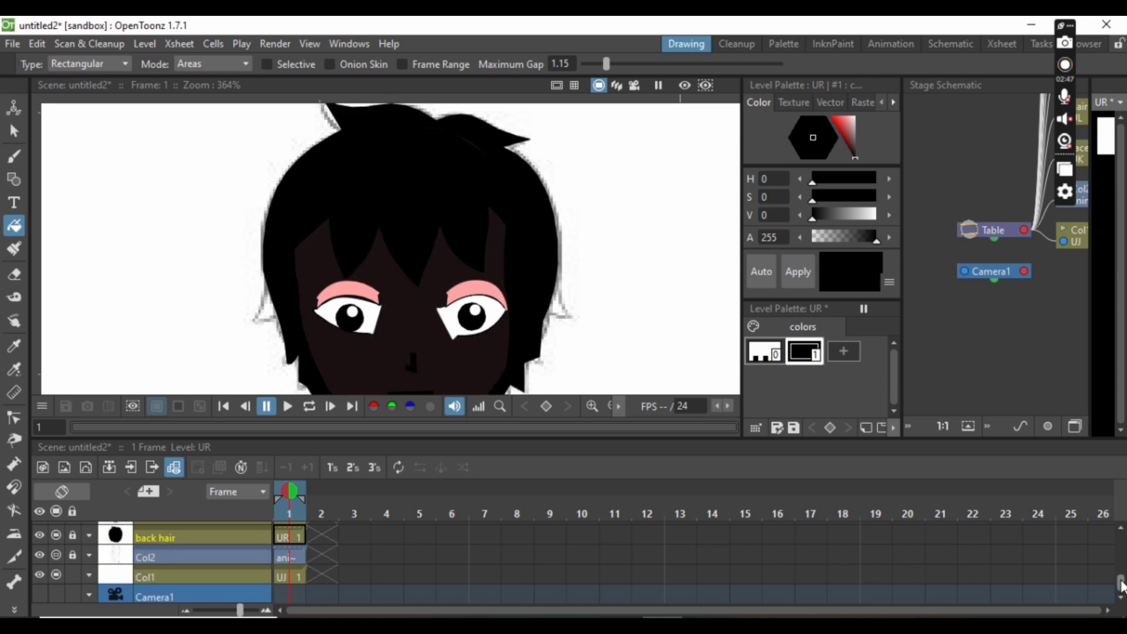
pyautogui.scroll(3, 1121, 575)
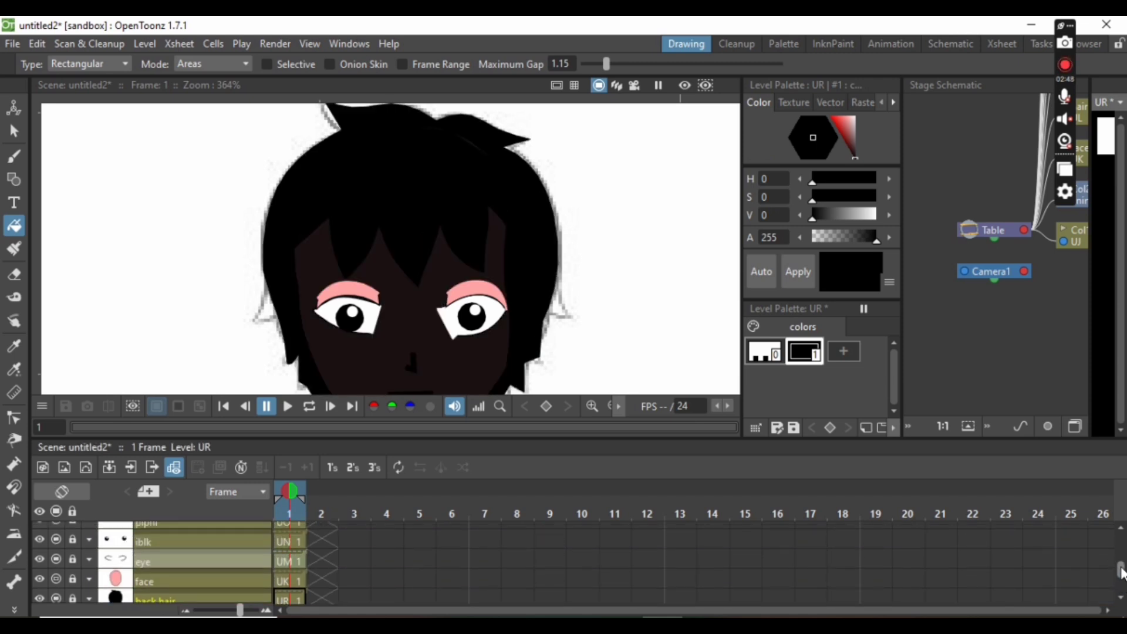
pyautogui.click(90, 579)
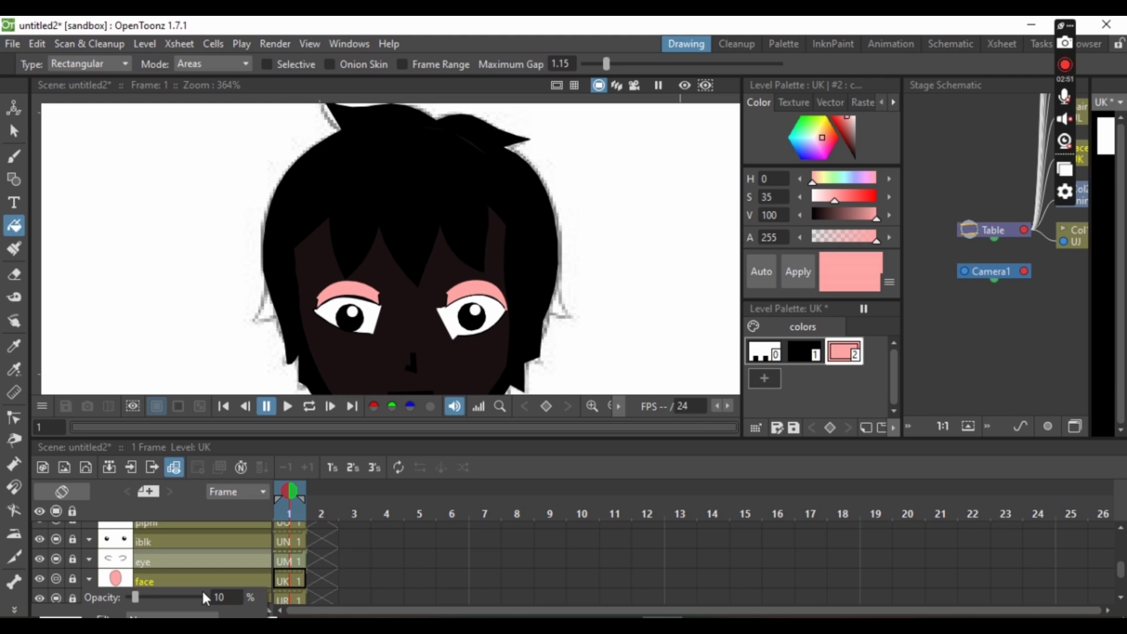
pyautogui.moveTo(131, 596); pyautogui.dragTo(127, 598)
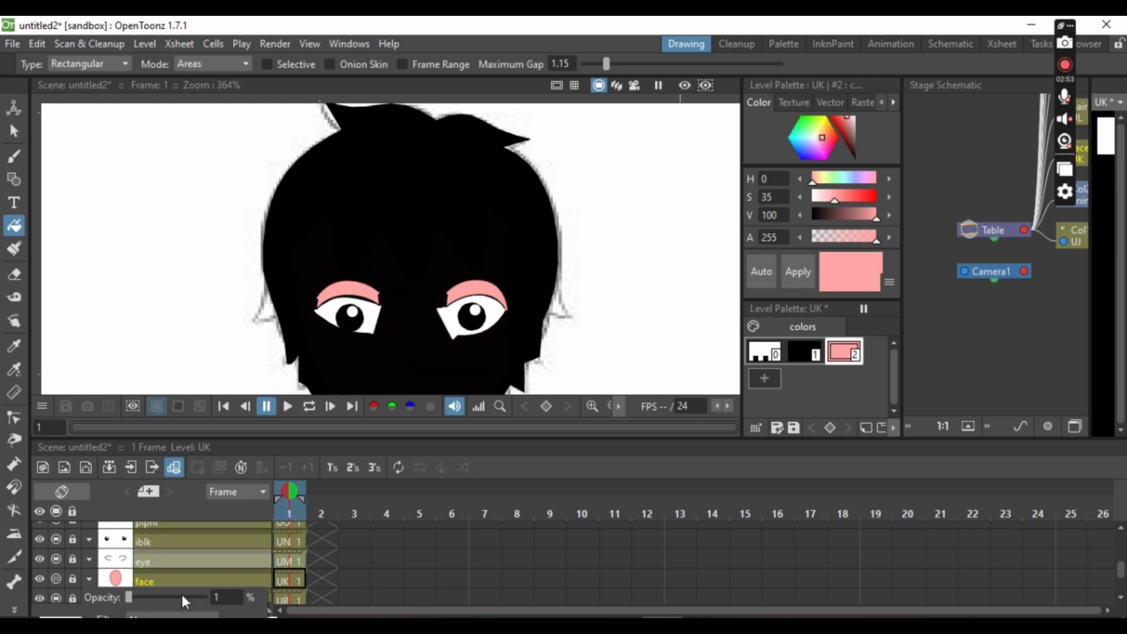
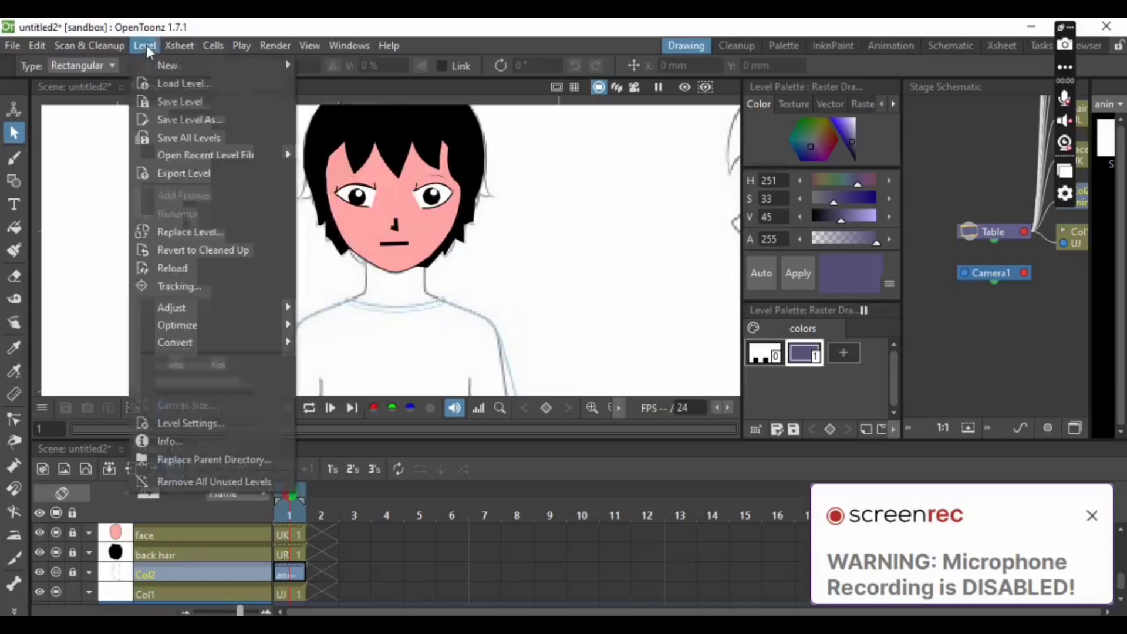
# Step: Create a new Toonz Vector Level between back hair and Col2 and rename its column neck
pyautogui.moveTo(166, 47)
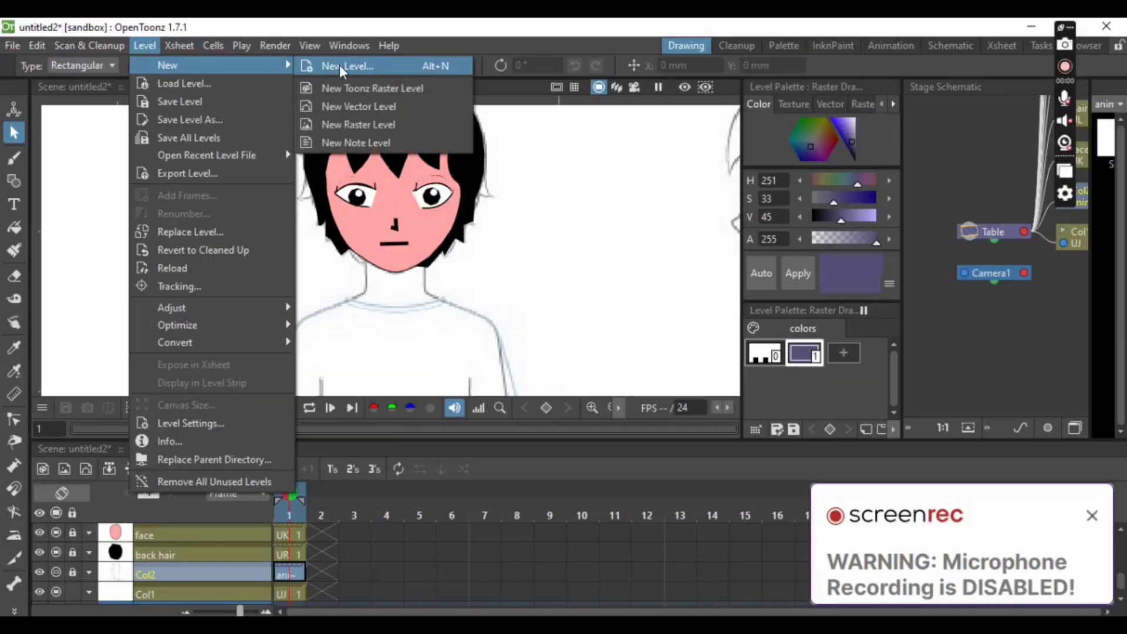
pyautogui.click(368, 101)
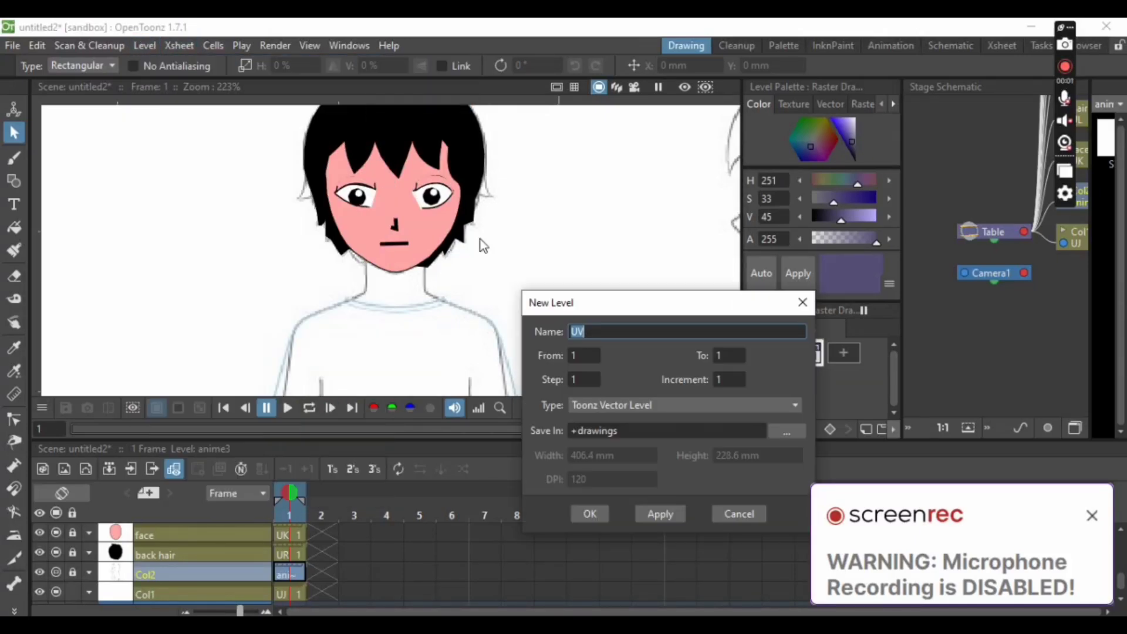
pyautogui.click(584, 511)
pyautogui.doubleClick(147, 575)
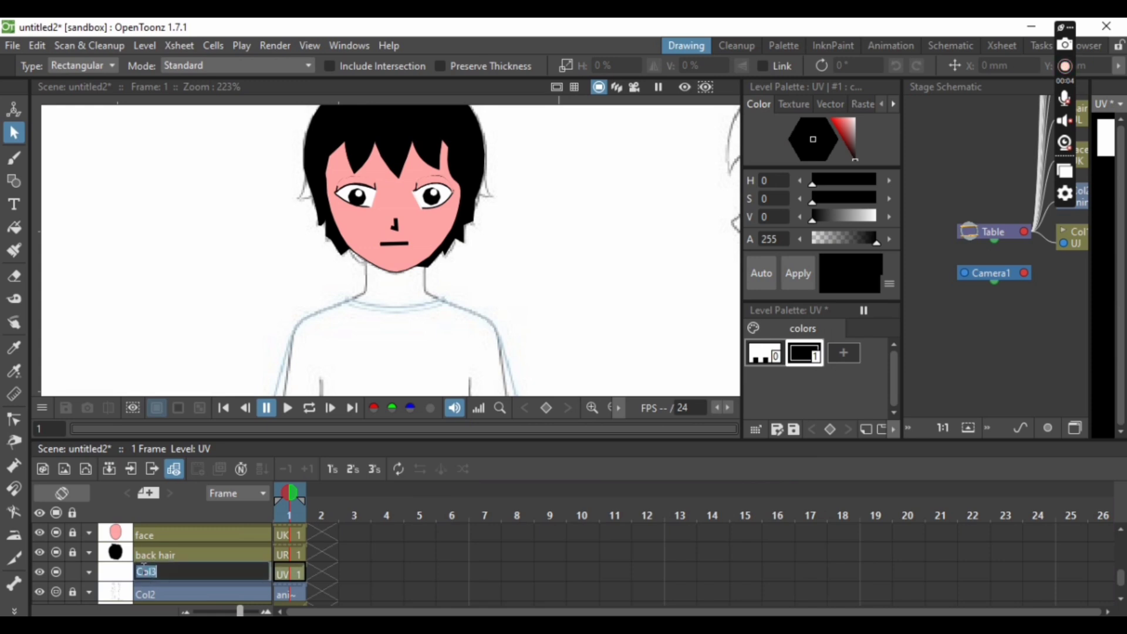
pyautogui.write('neck')
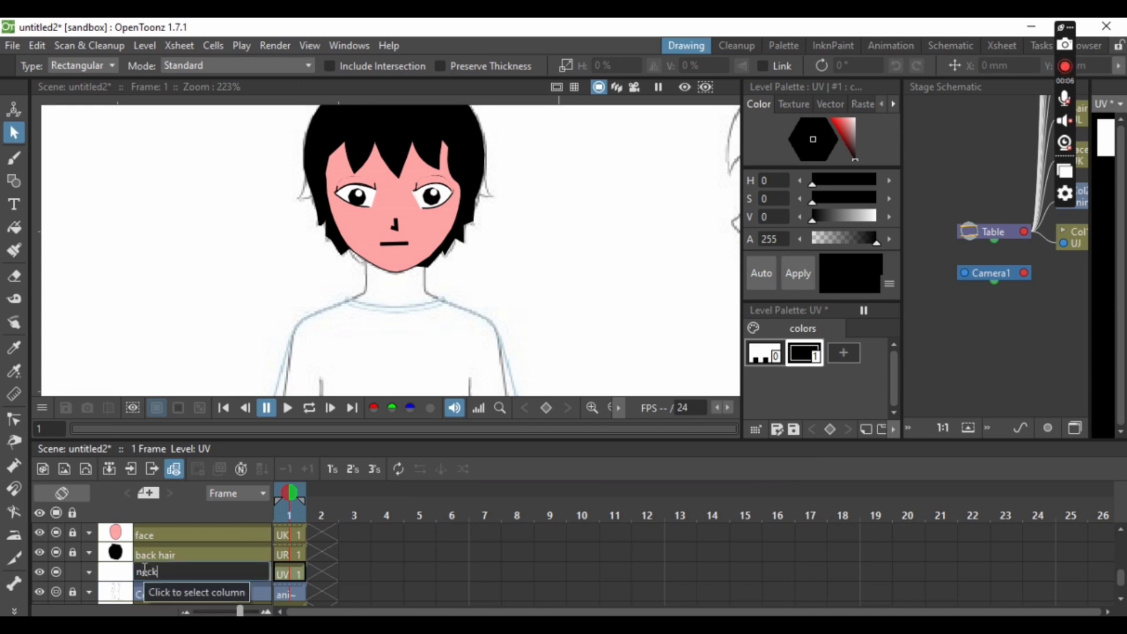
pyautogui.press('Return')
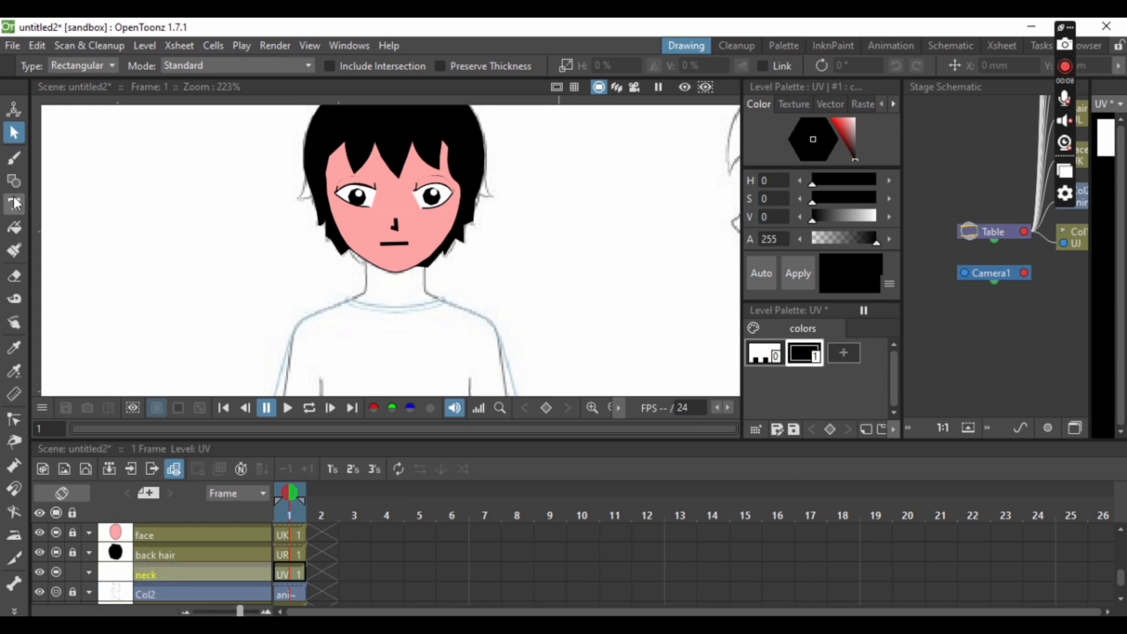
# Step: Draw a closed four-sided polyline around the neck, overlapping the chin, and reduce its outline to a thin stroke
pyautogui.click(14, 180)
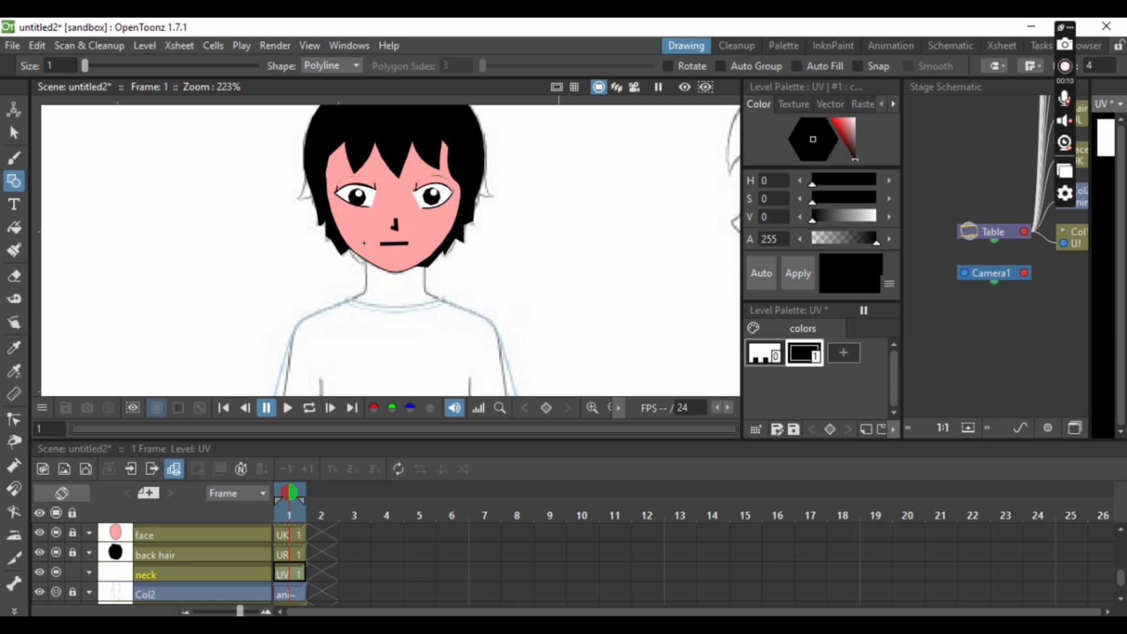
pyautogui.click(363, 240)
pyautogui.click(425, 292)
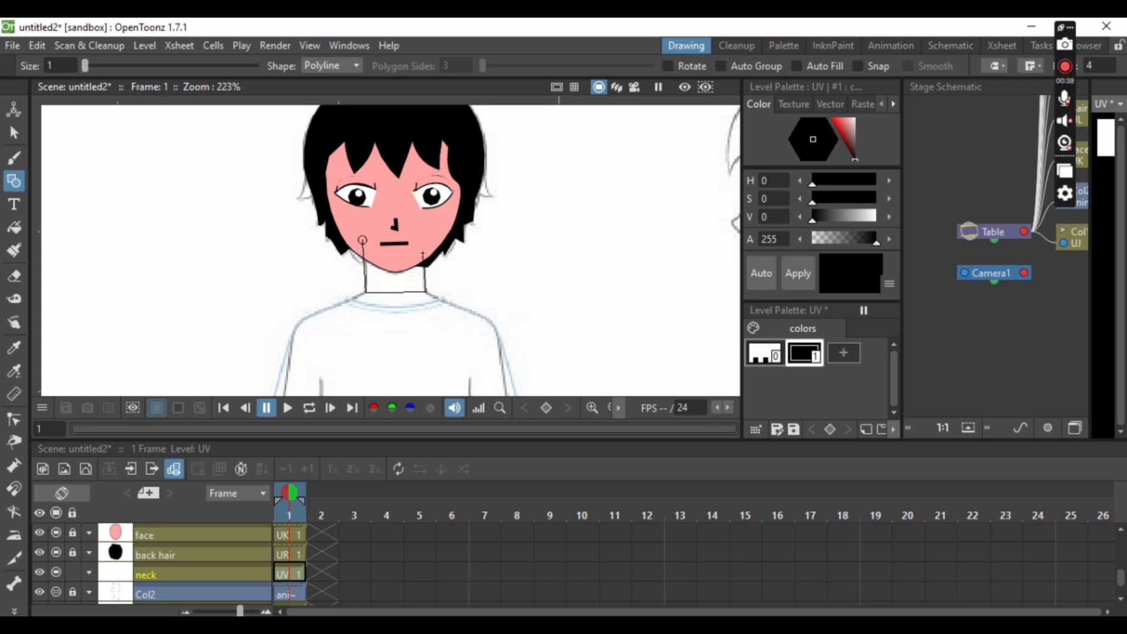
pyautogui.click(423, 238)
pyautogui.click(363, 241)
pyautogui.click(15, 133)
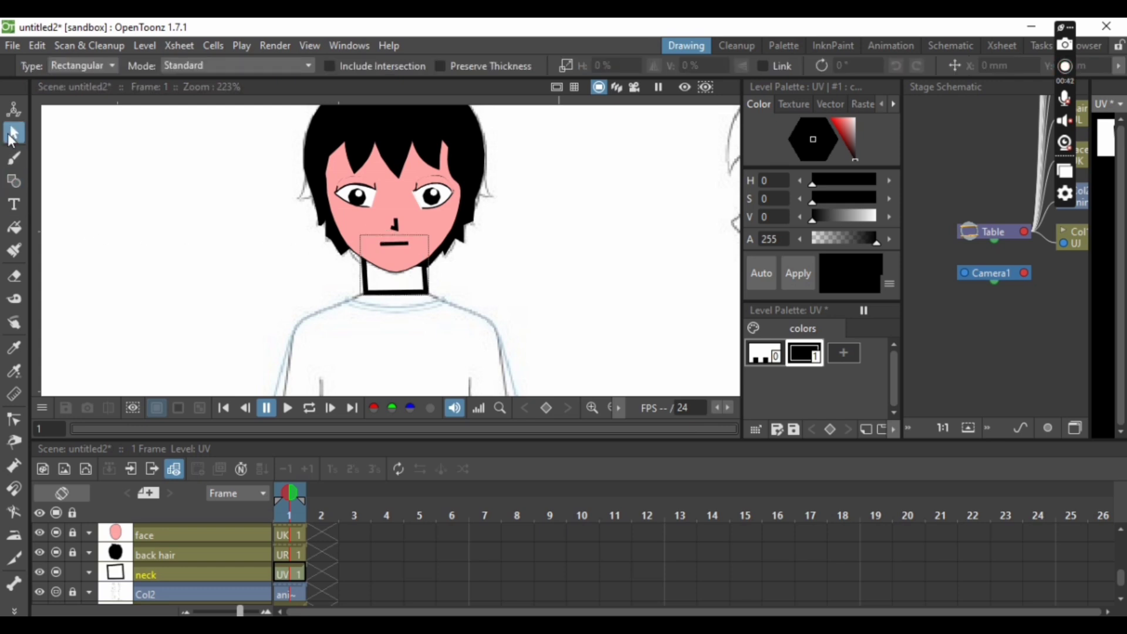
pyautogui.click(415, 308)
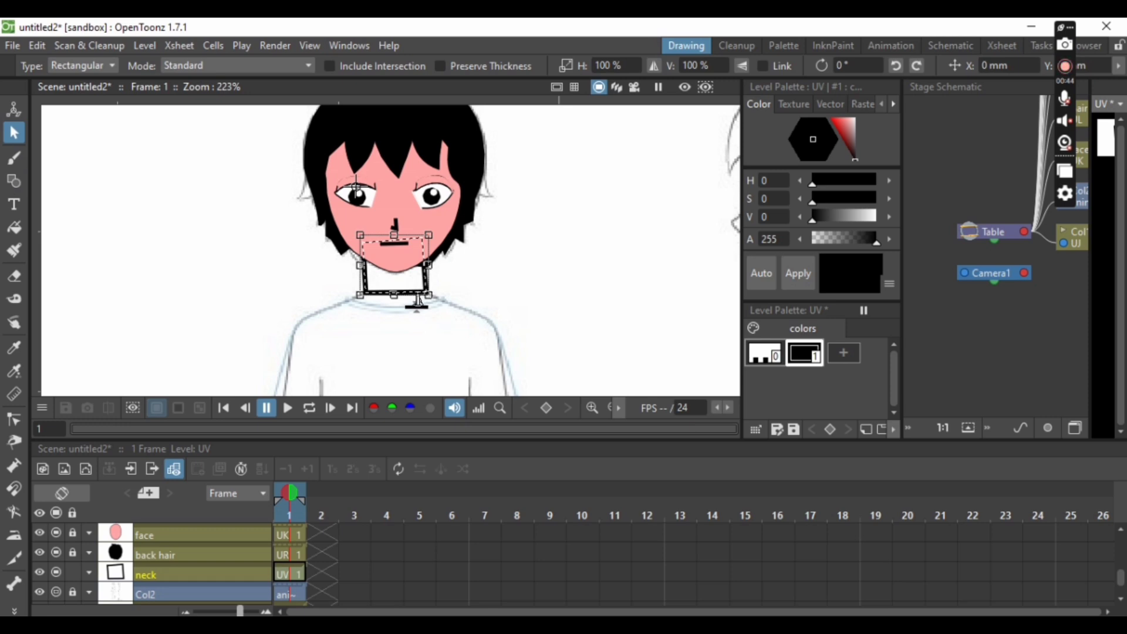
pyautogui.moveTo(417, 303); pyautogui.dragTo(417, 312)
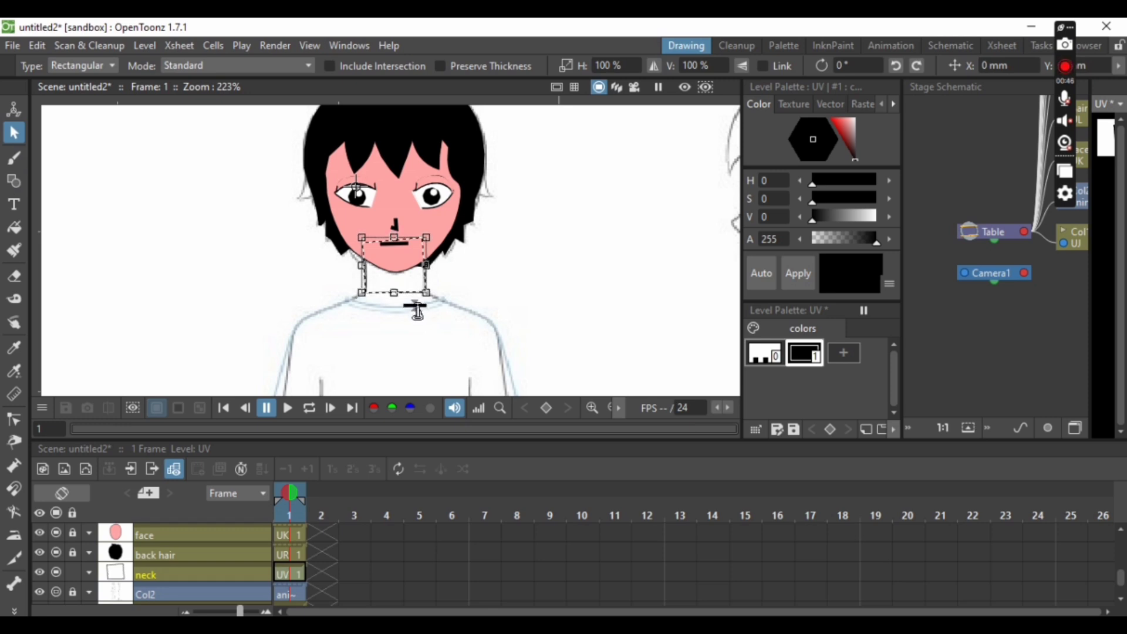
# Step: Curve the lower edge of the neck outline downward with the Control Point Editor to follow the shirt collar
pyautogui.click(15, 420)
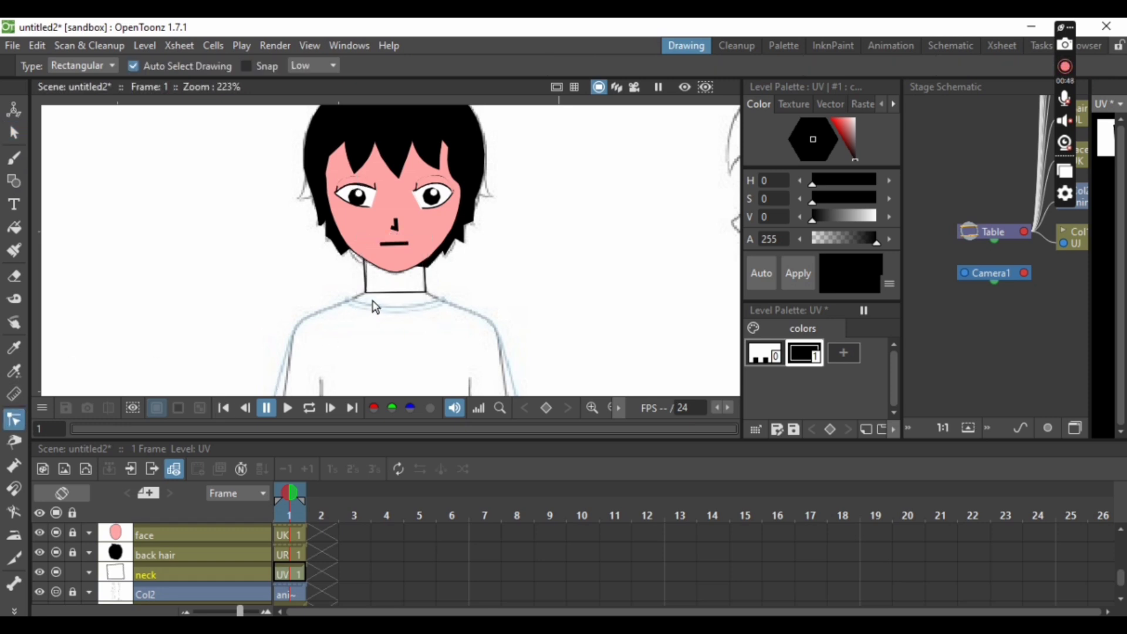
pyautogui.click(404, 301)
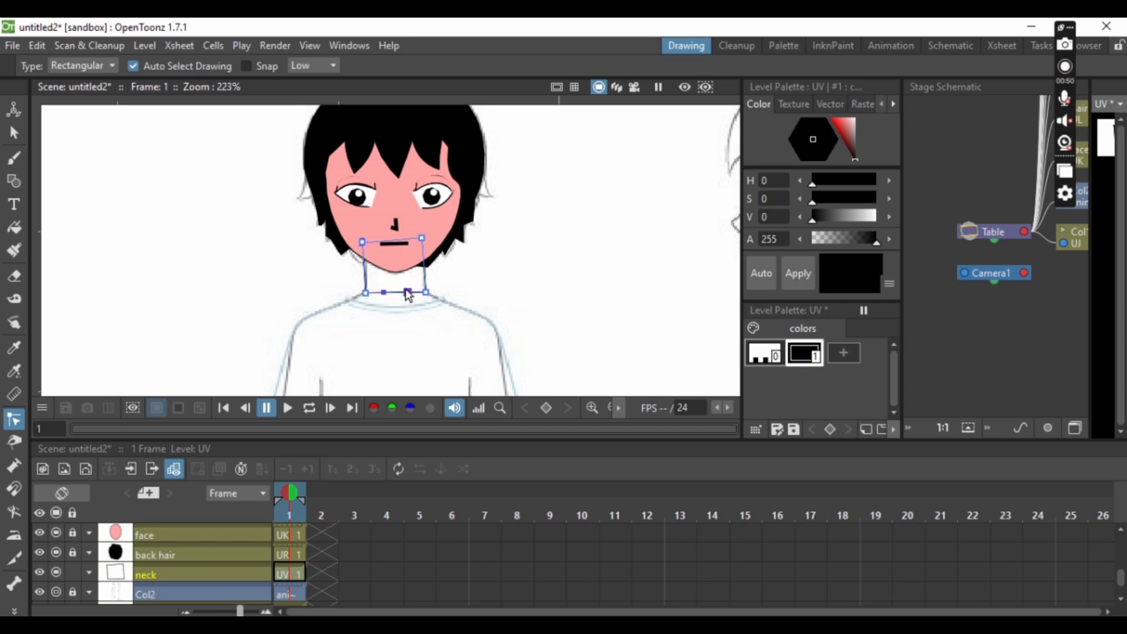
pyautogui.moveTo(409, 293); pyautogui.dragTo(442, 307)
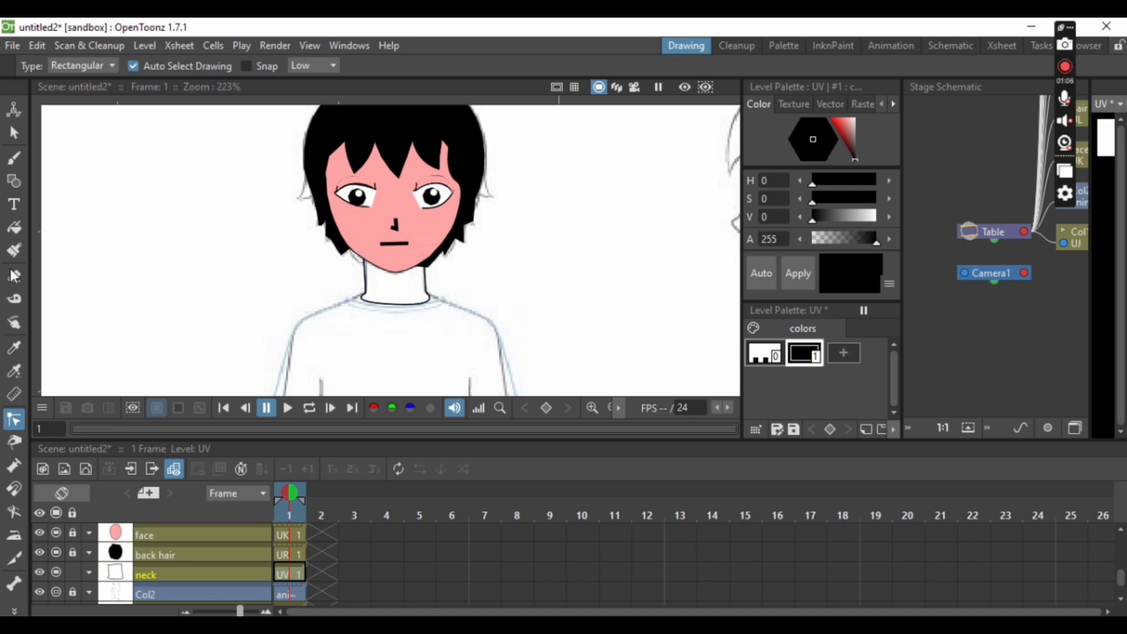
# Step: Add a new palette style, sample the pink skin colour from the face into it, and fill the neck with it
pyautogui.click(14, 182)
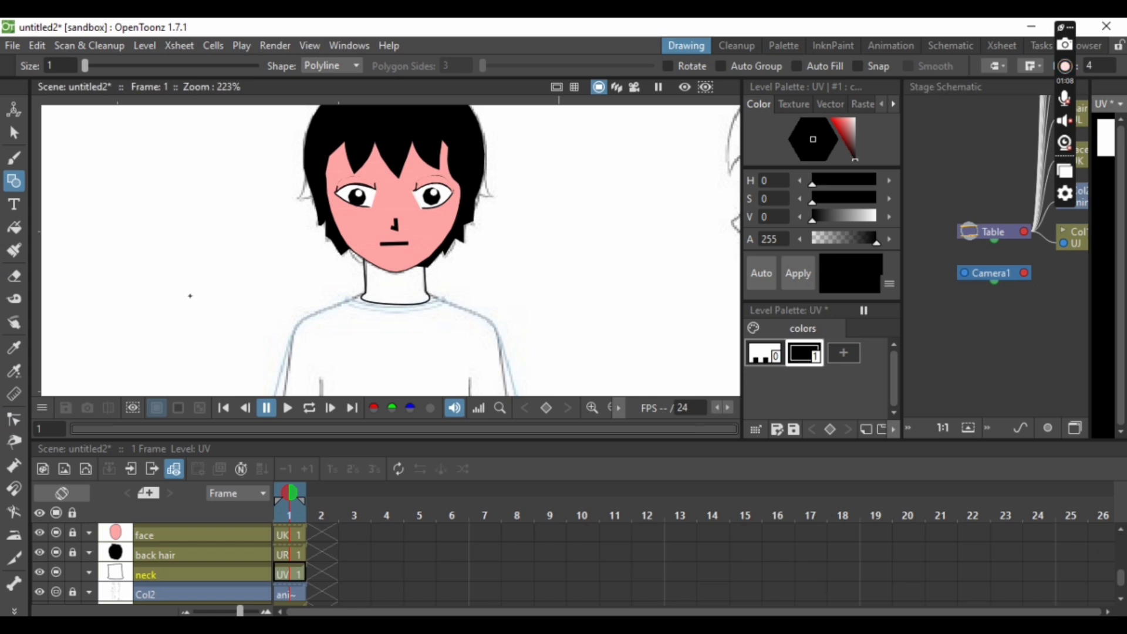
pyautogui.click(14, 227)
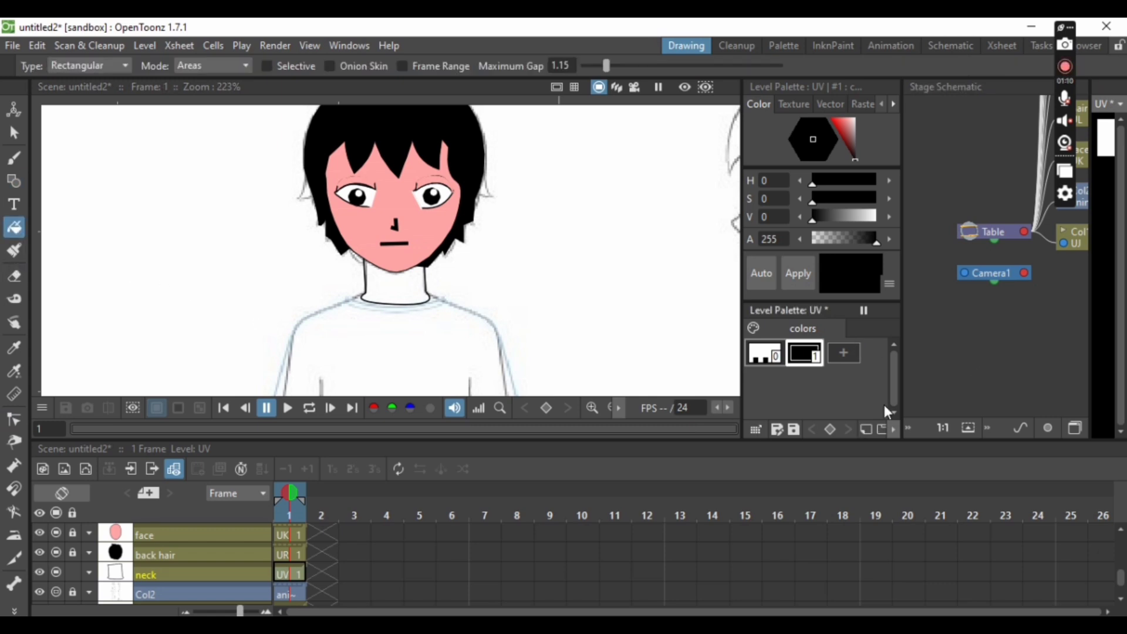
pyautogui.click(844, 352)
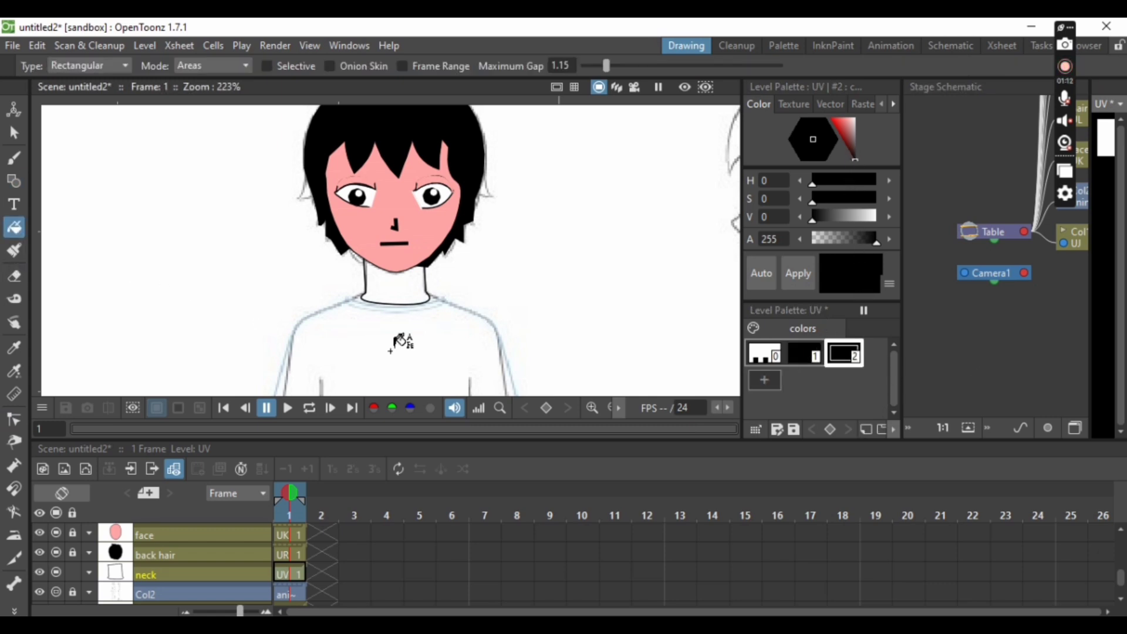
pyautogui.click(14, 371)
pyautogui.click(428, 229)
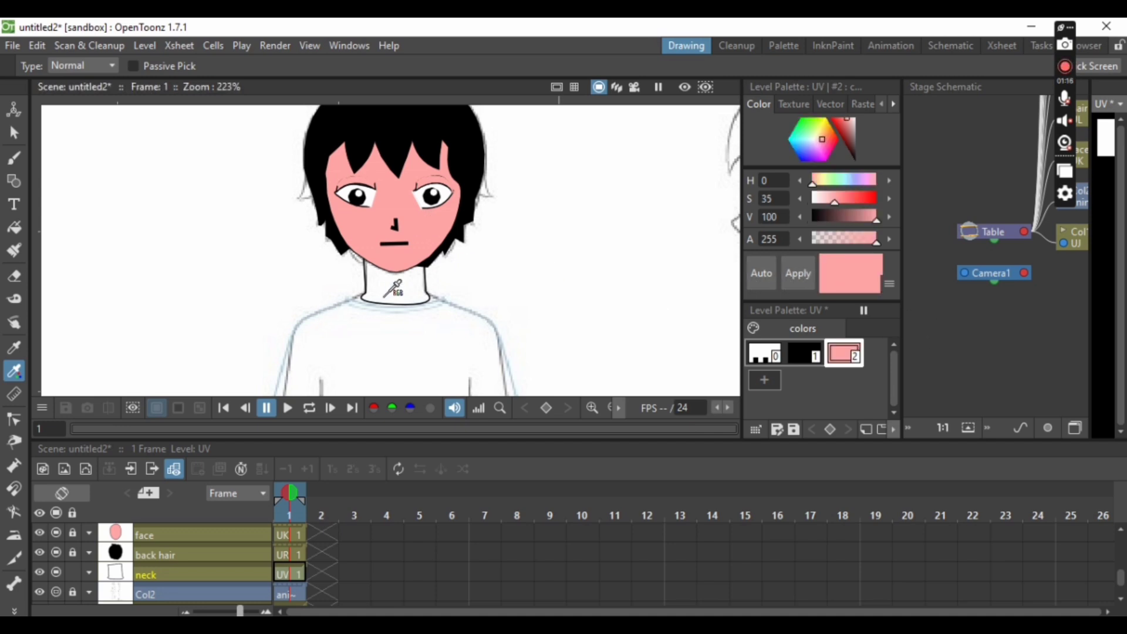
pyautogui.click(14, 228)
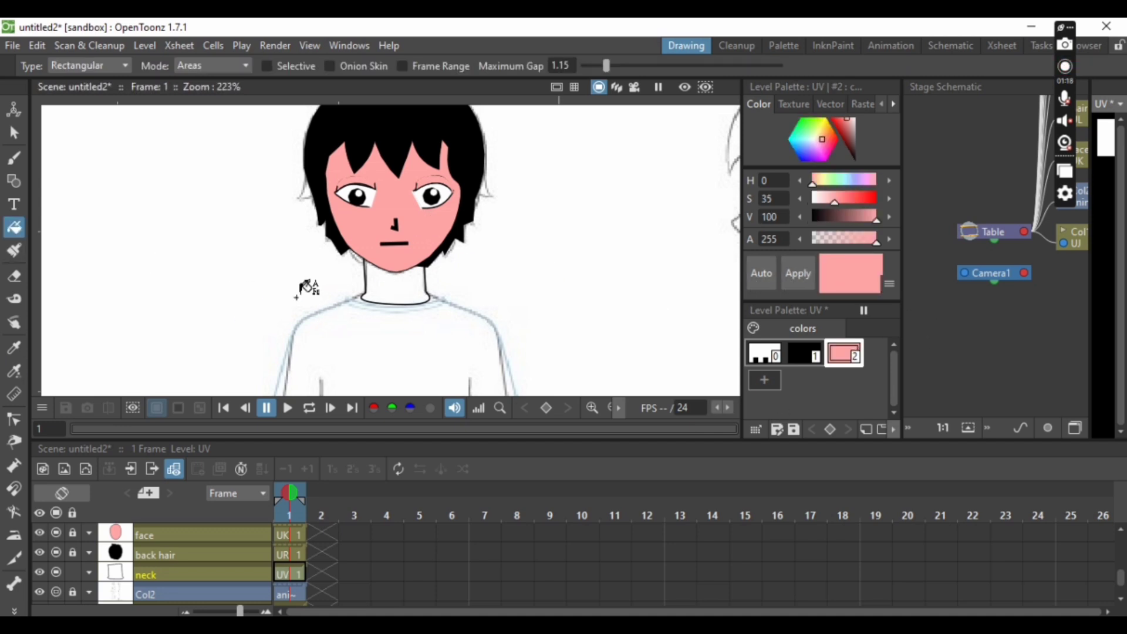
pyautogui.moveTo(302, 190); pyautogui.dragTo(477, 345)
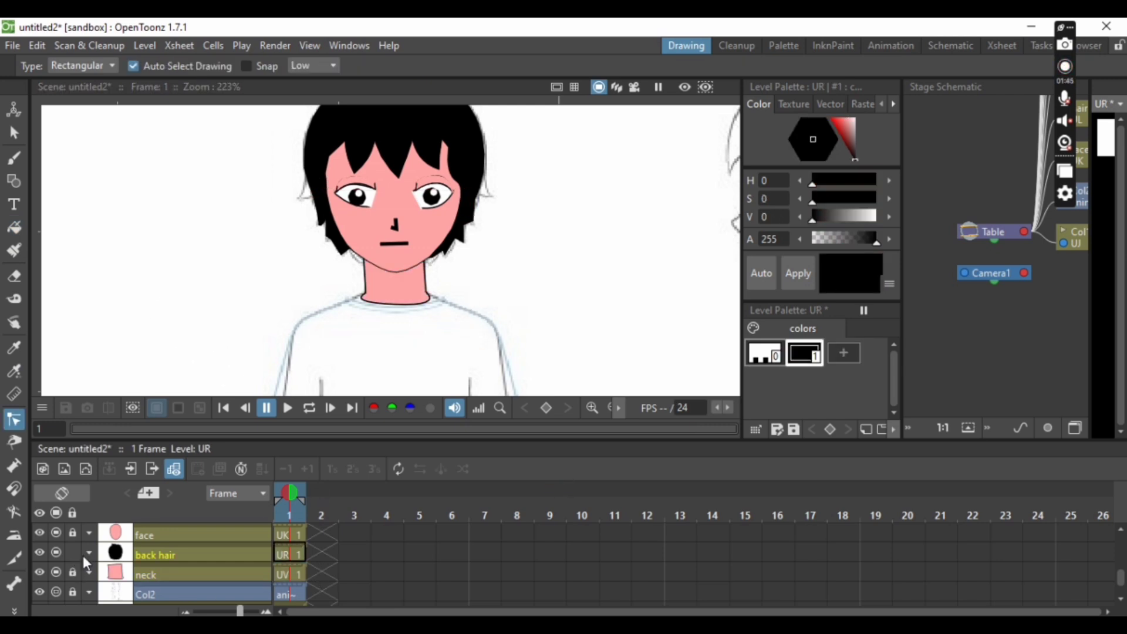
# Step: Create a new Toonz Vector Level between the neck column and Col2
pyautogui.click(147, 593)
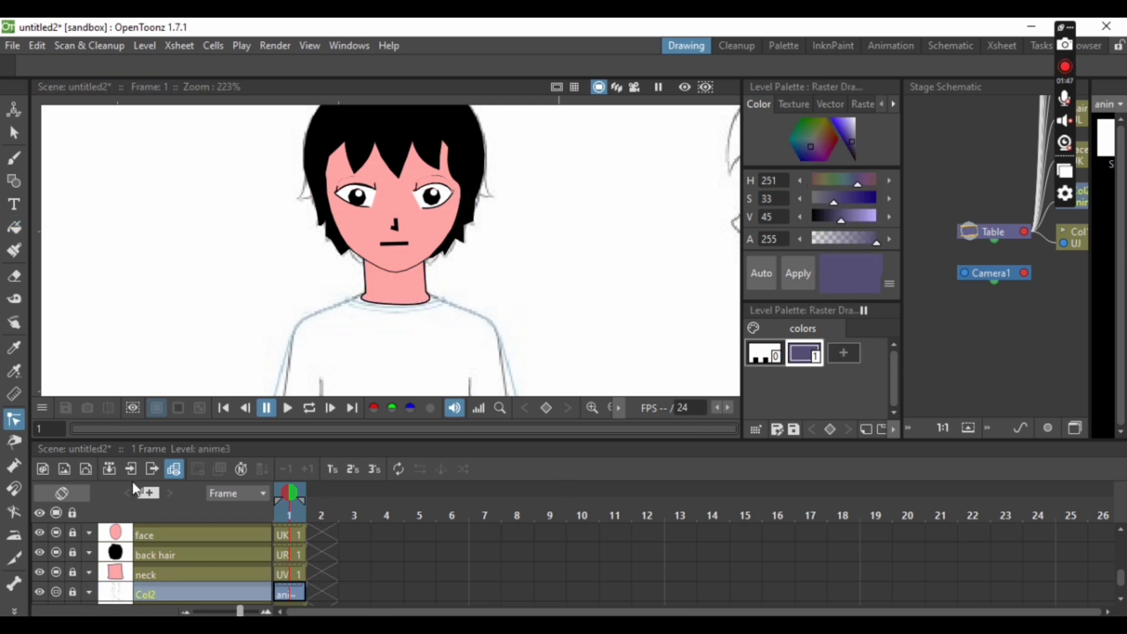
pyautogui.click(146, 47)
pyautogui.moveTo(176, 64)
pyautogui.click(369, 111)
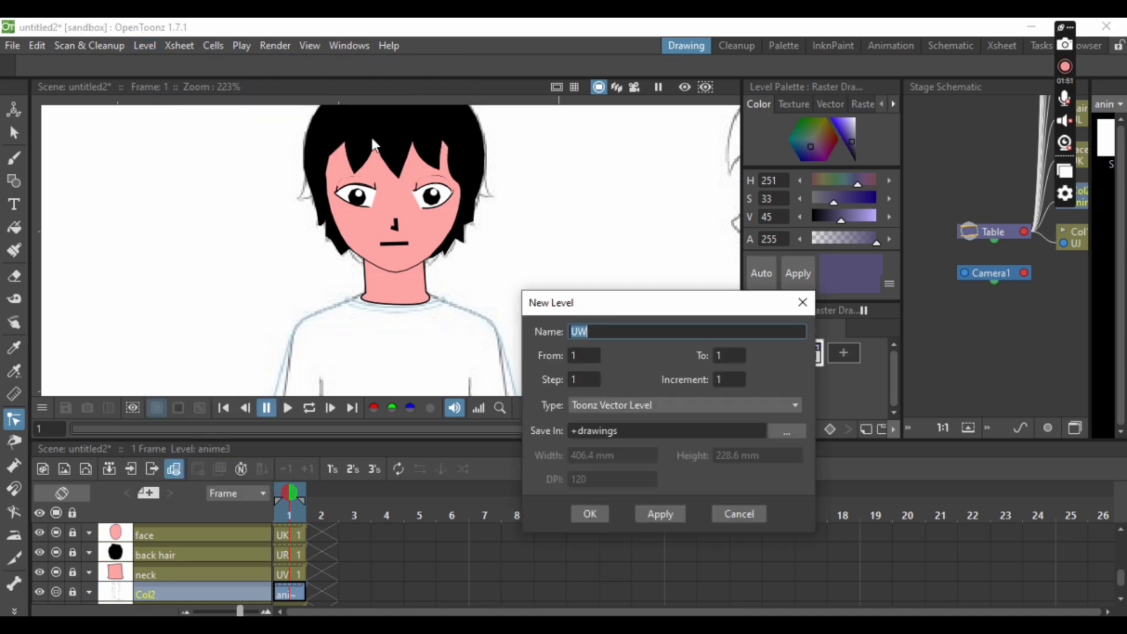
pyautogui.click(587, 515)
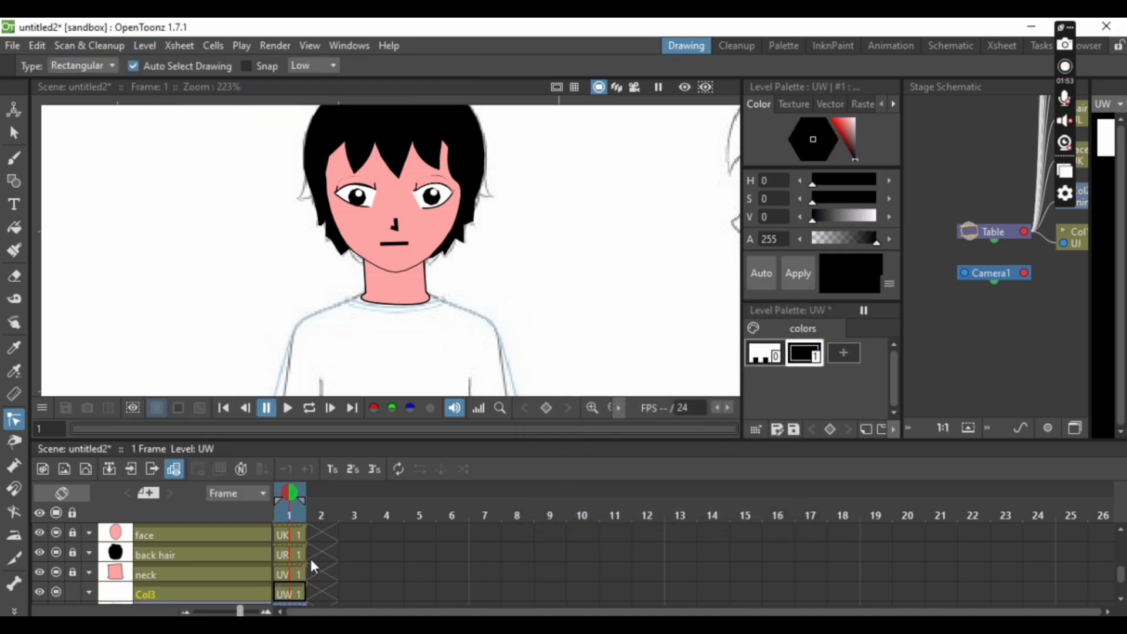
# Step: Rename the new Col3 column as tshirt
pyautogui.doubleClick(163, 592)
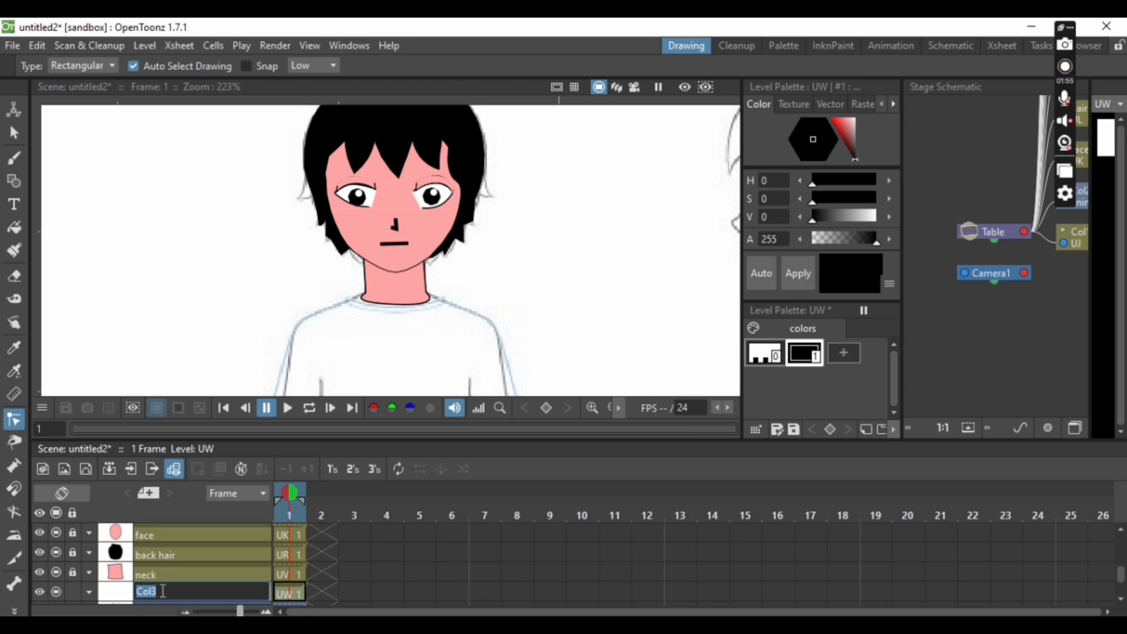
pyautogui.write('tshirt')
pyautogui.press('Return')
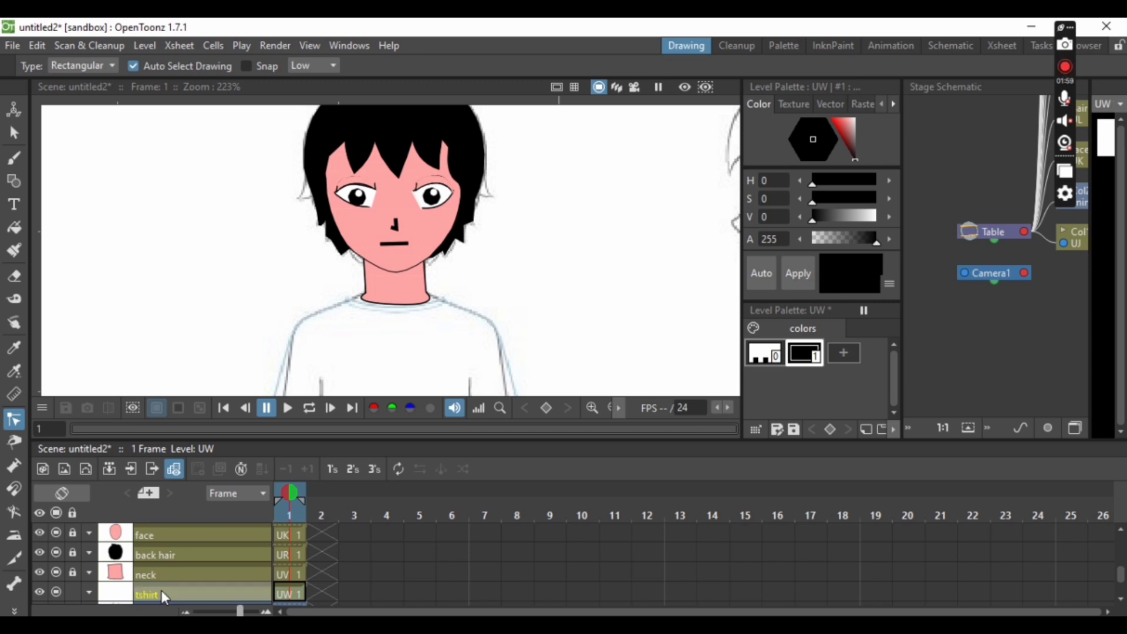
# Step: Draw a closed polyline over the front-view figure's upper torso, following the neckline, shoulders and armpits and ending at mid-torso
pyautogui.click(608, 408)
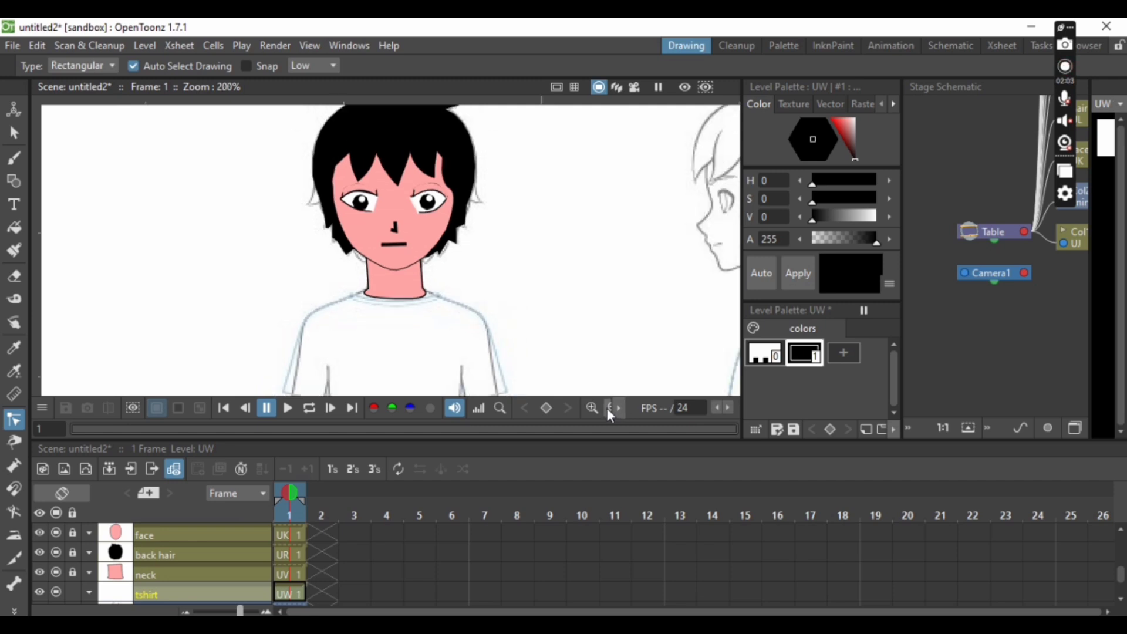
pyautogui.click(607, 407)
pyautogui.click(607, 408)
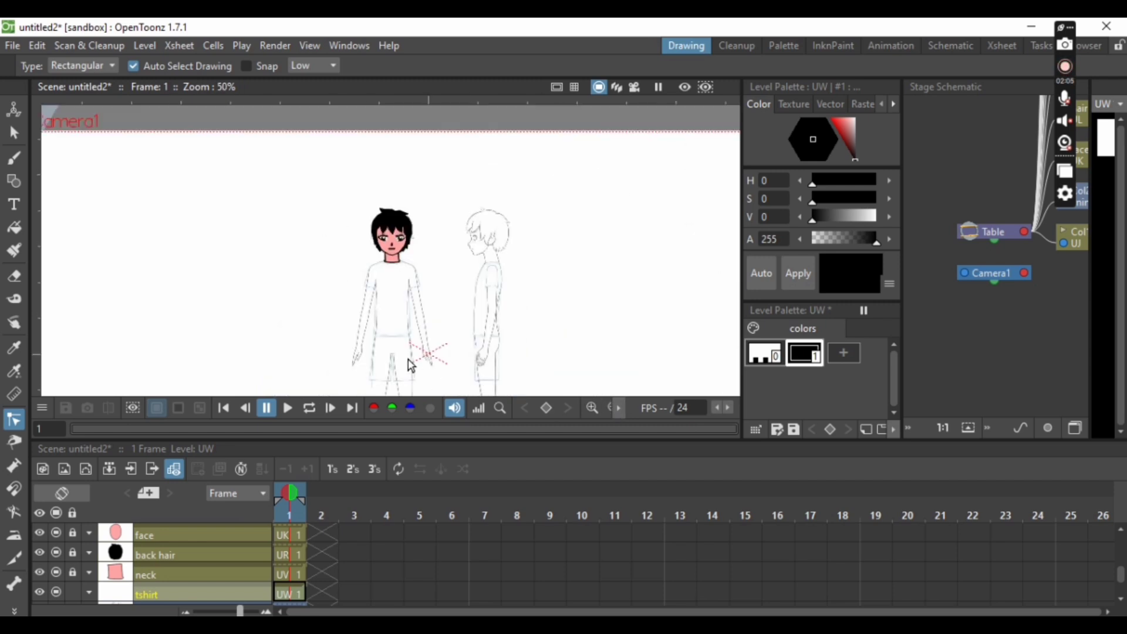
pyautogui.scroll(2, 410, 364)
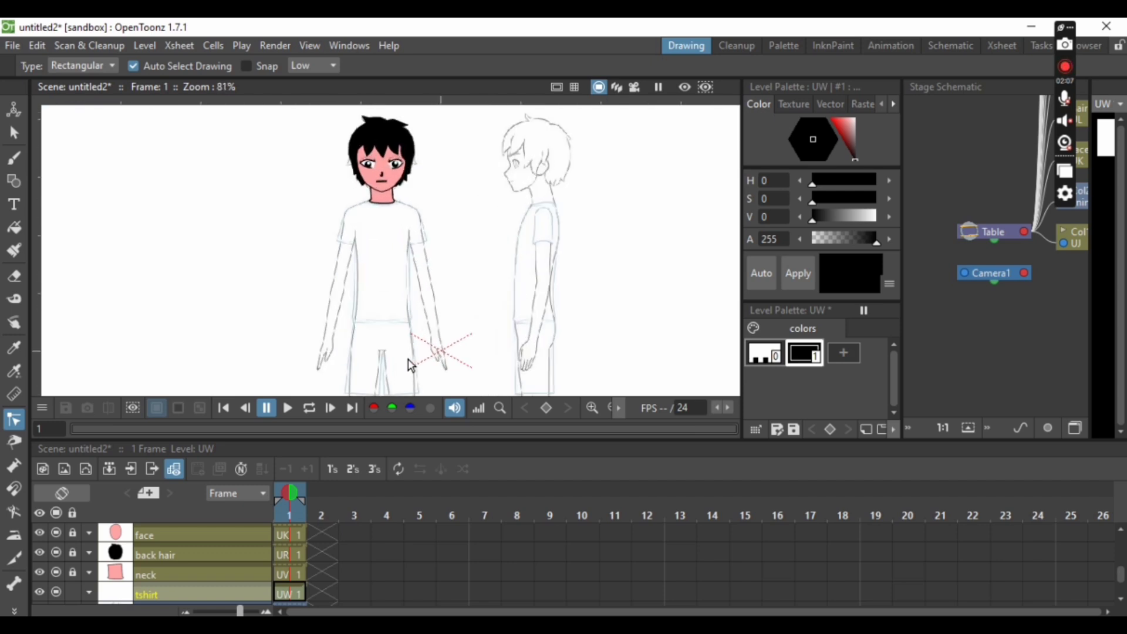
pyautogui.scroll(1, 409, 364)
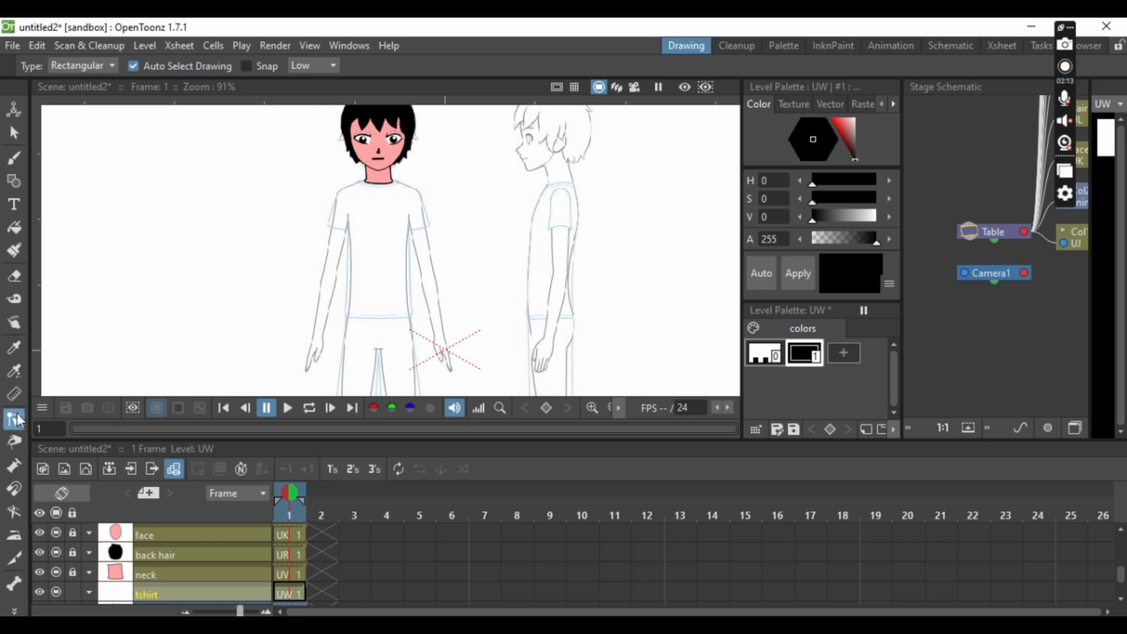
pyautogui.click(14, 182)
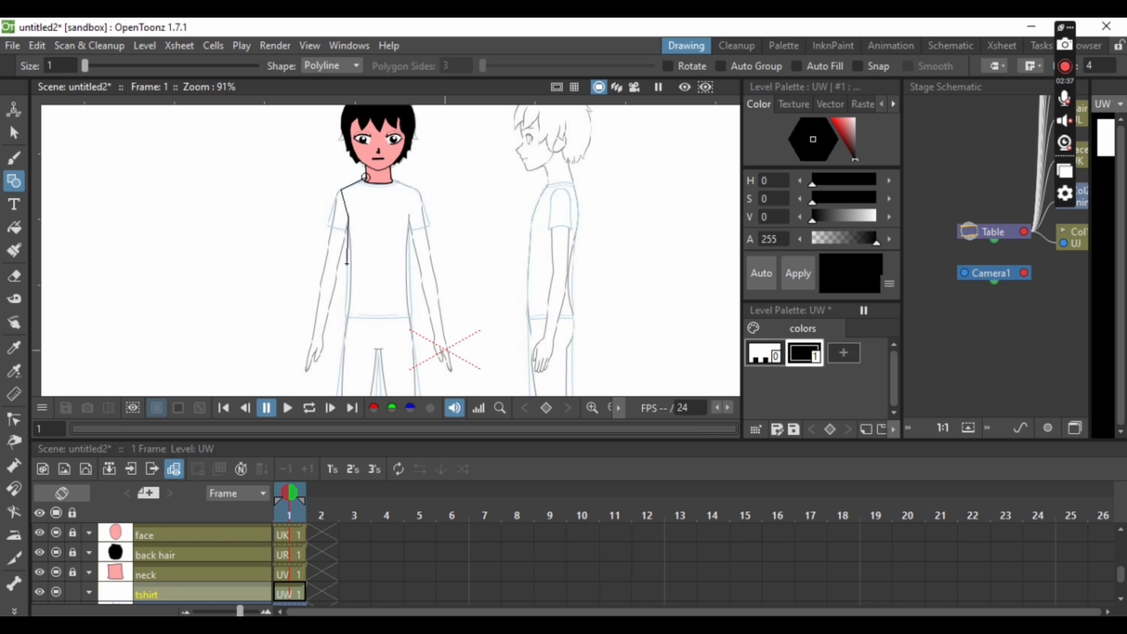
pyautogui.click(348, 262)
pyautogui.doubleClick(381, 180)
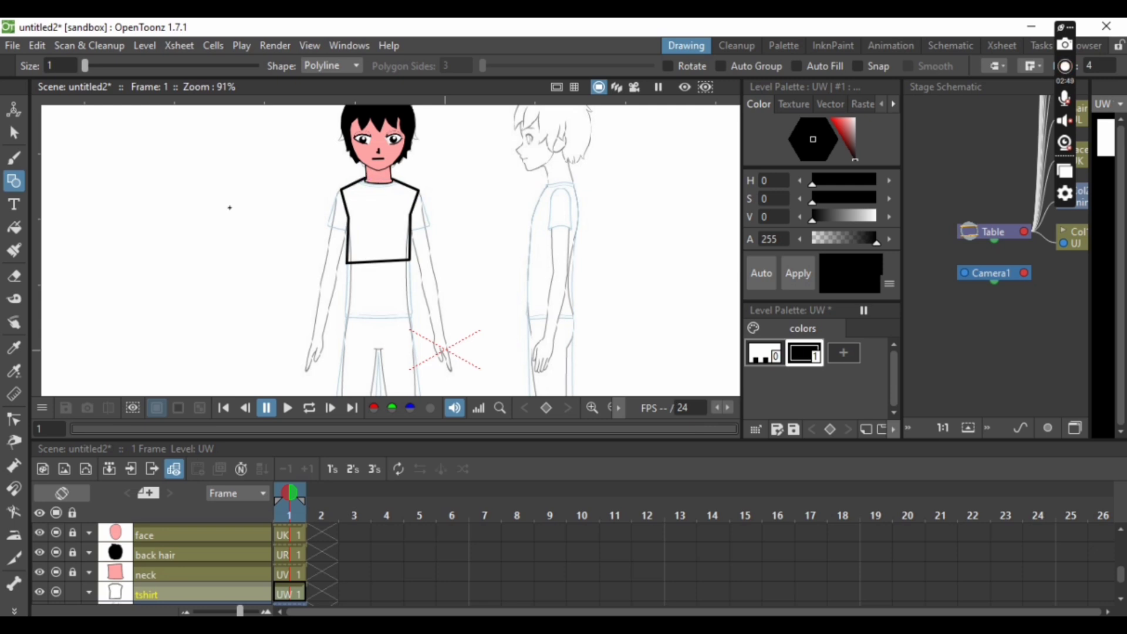
# Step: Reduce the T-shirt polyline's outline to a thin stroke
pyautogui.click(14, 137)
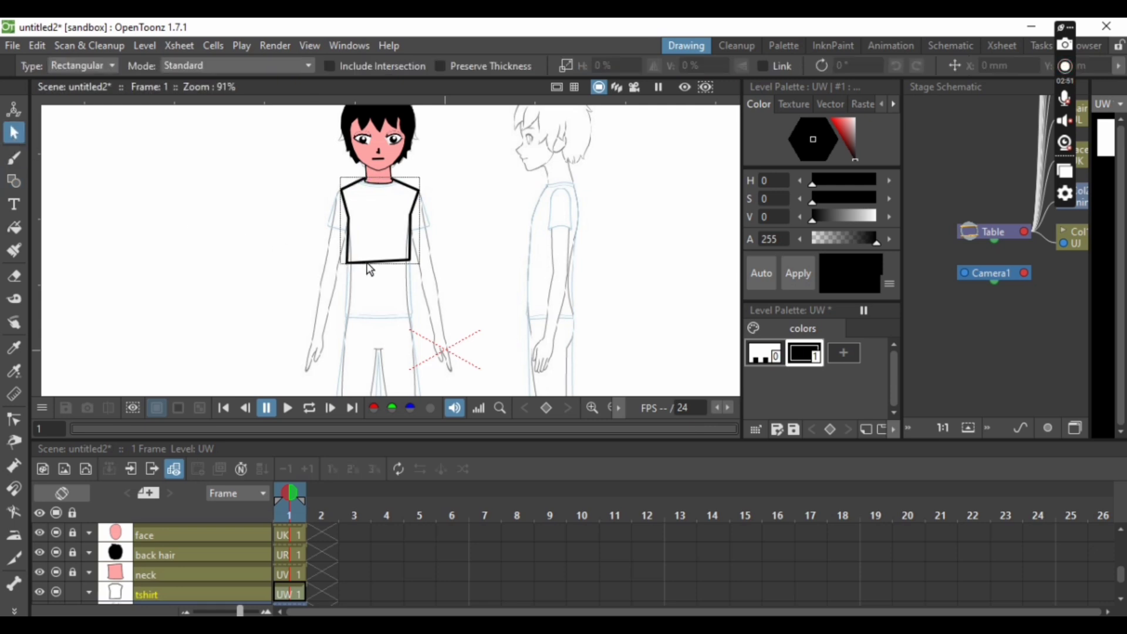
pyautogui.click(364, 261)
pyautogui.moveTo(405, 268); pyautogui.dragTo(404, 277)
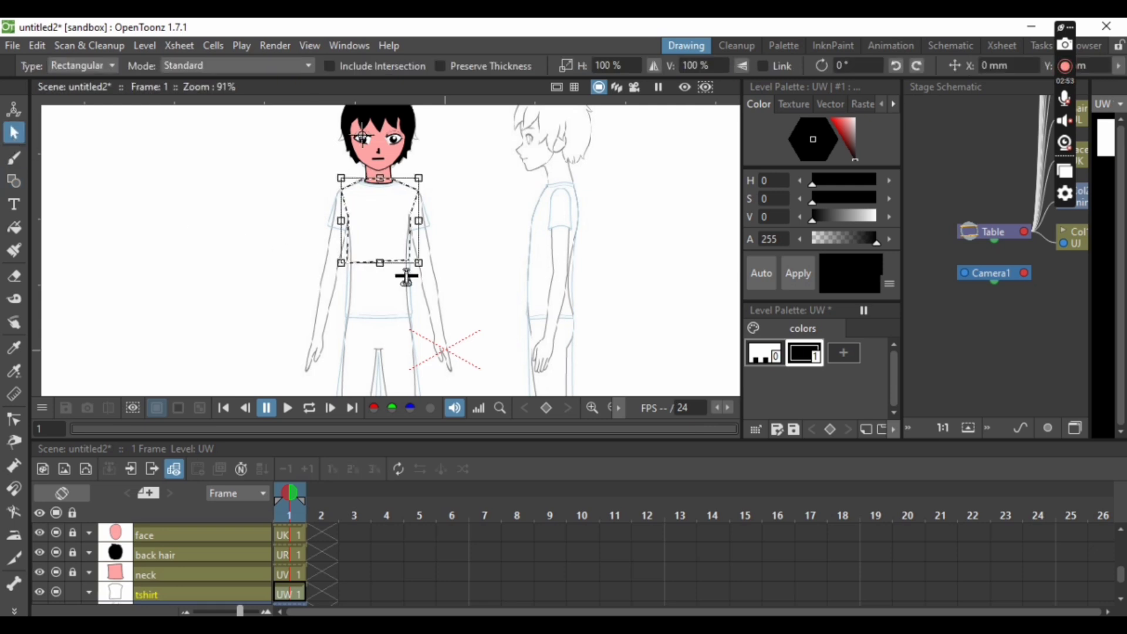
pyautogui.click(467, 320)
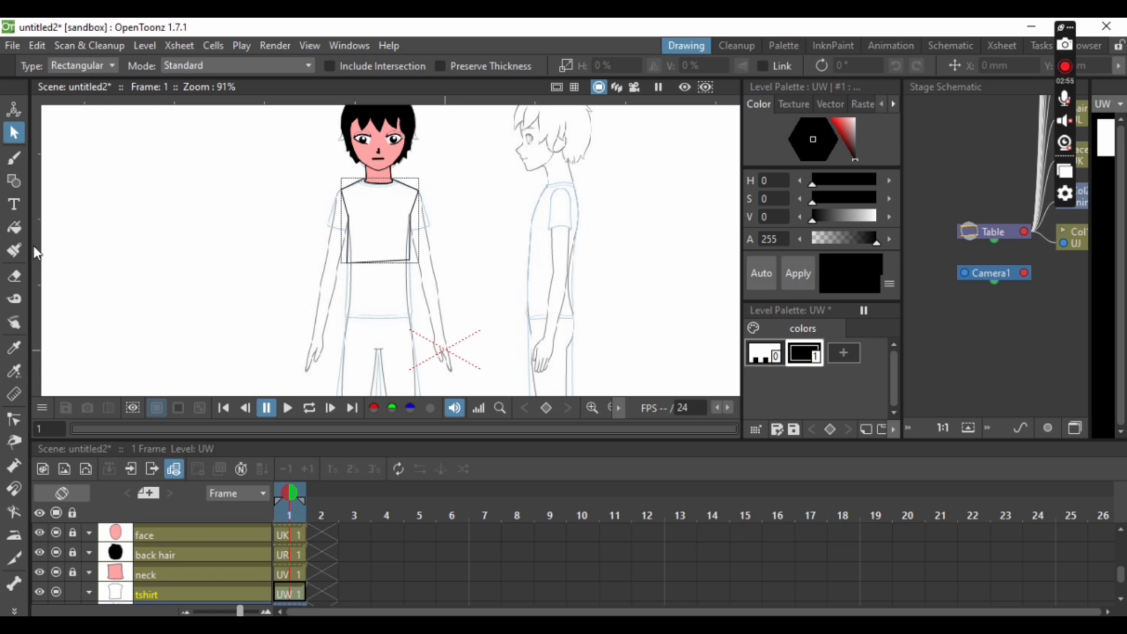
# Step: Bend both shoulder edges of the T-shirt outline outward with the Control Point Editor to form short rounded sleeves
pyautogui.click(14, 419)
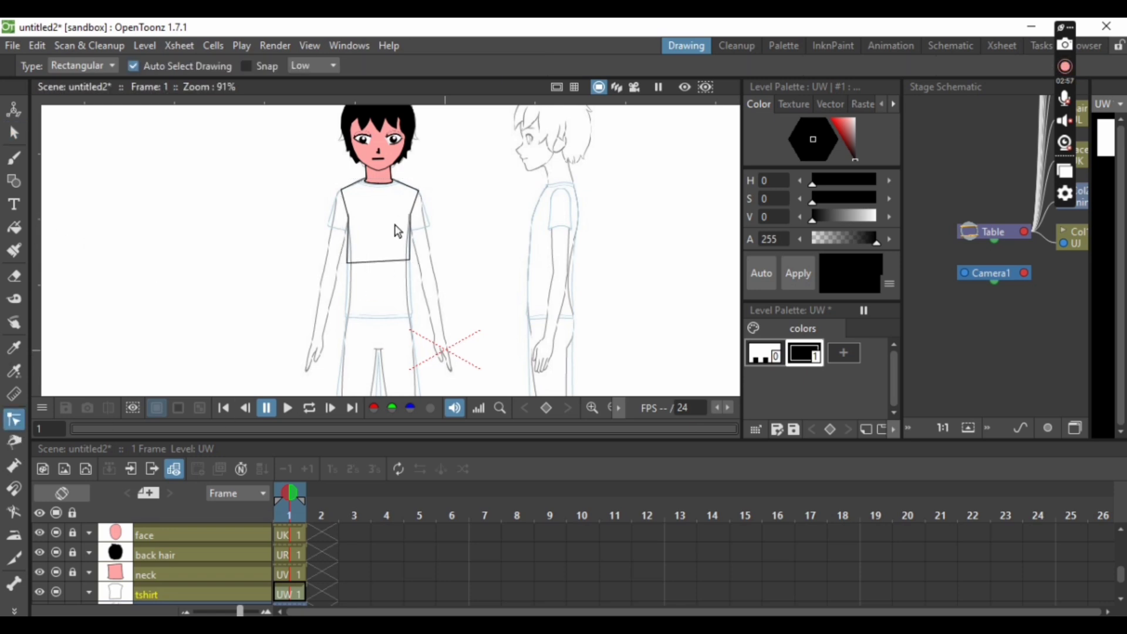
pyautogui.click(412, 226)
pyautogui.click(415, 203)
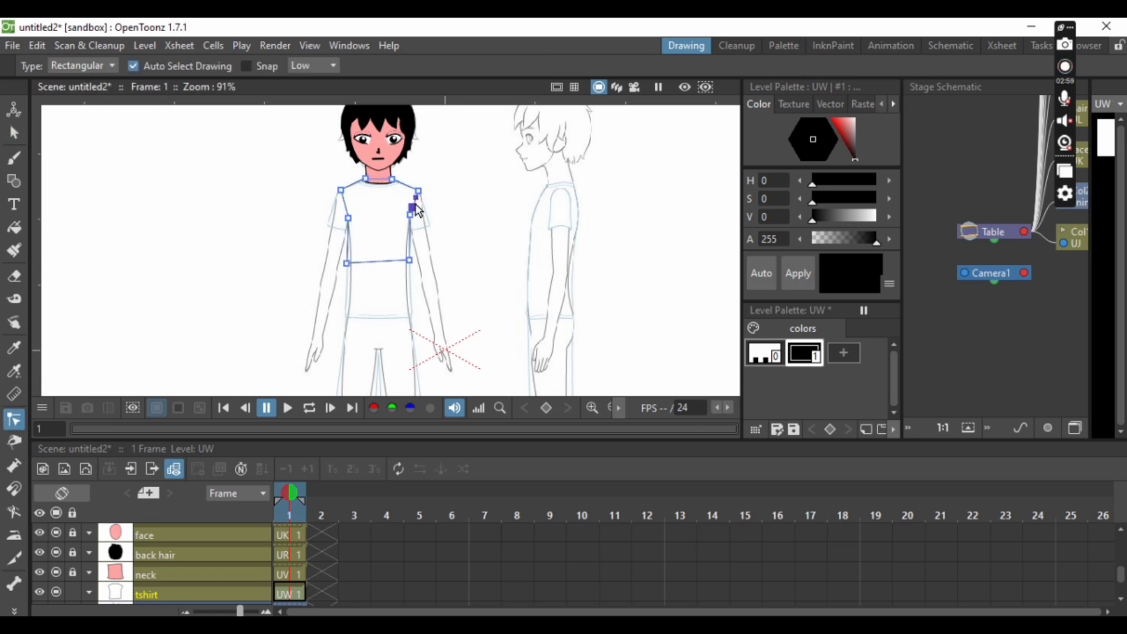
pyautogui.moveTo(419, 211); pyautogui.dragTo(422, 212)
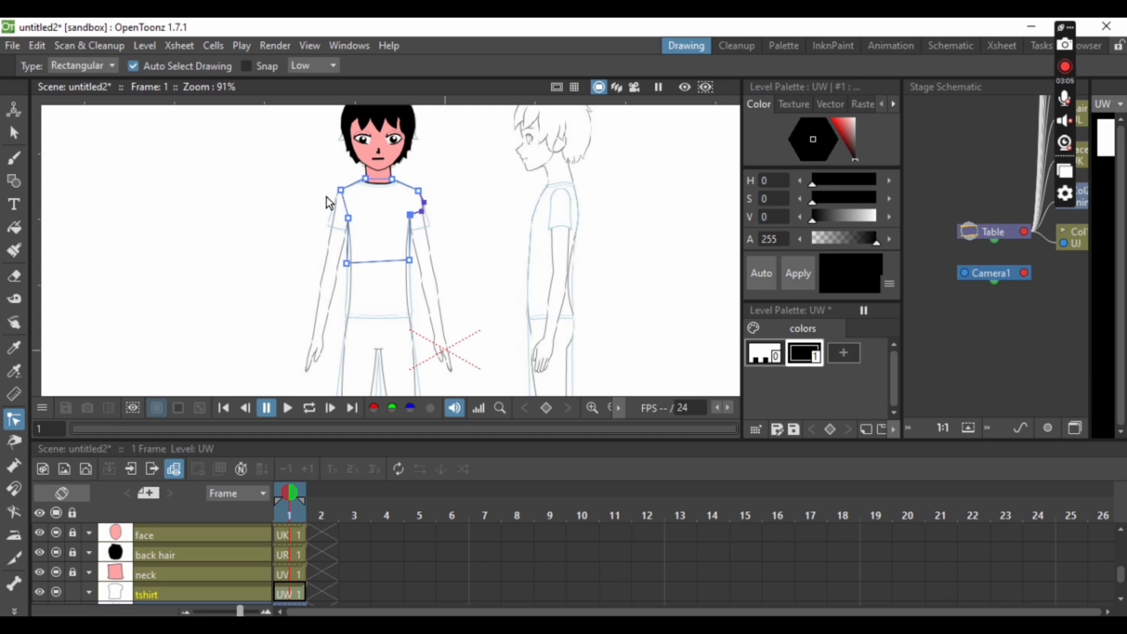
pyautogui.moveTo(342, 199); pyautogui.dragTo(339, 213)
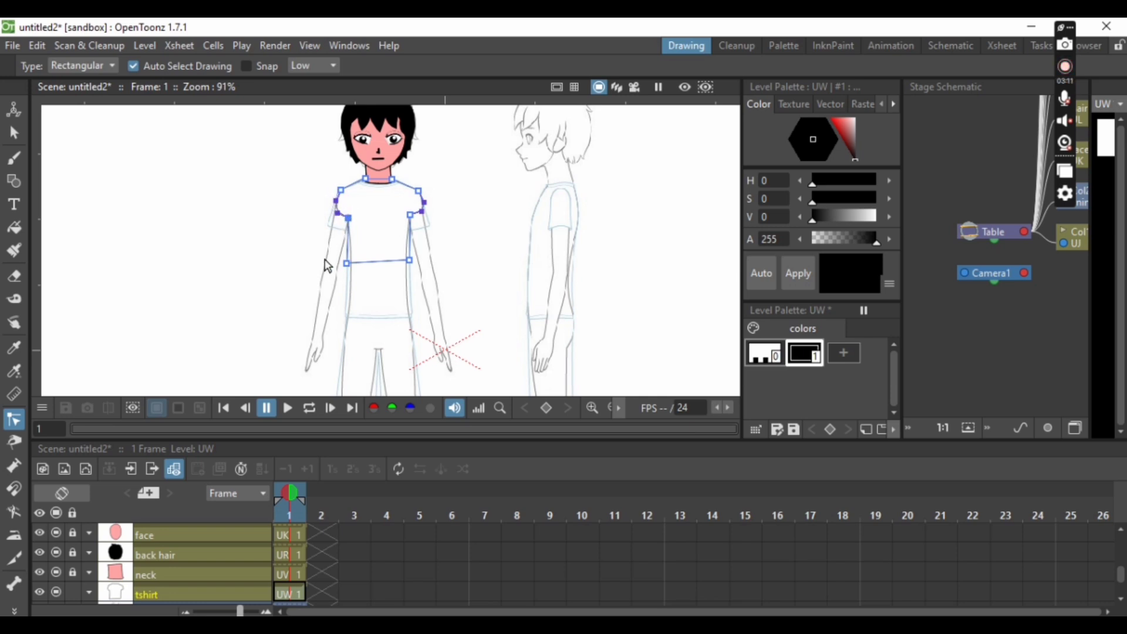
pyautogui.click(241, 262)
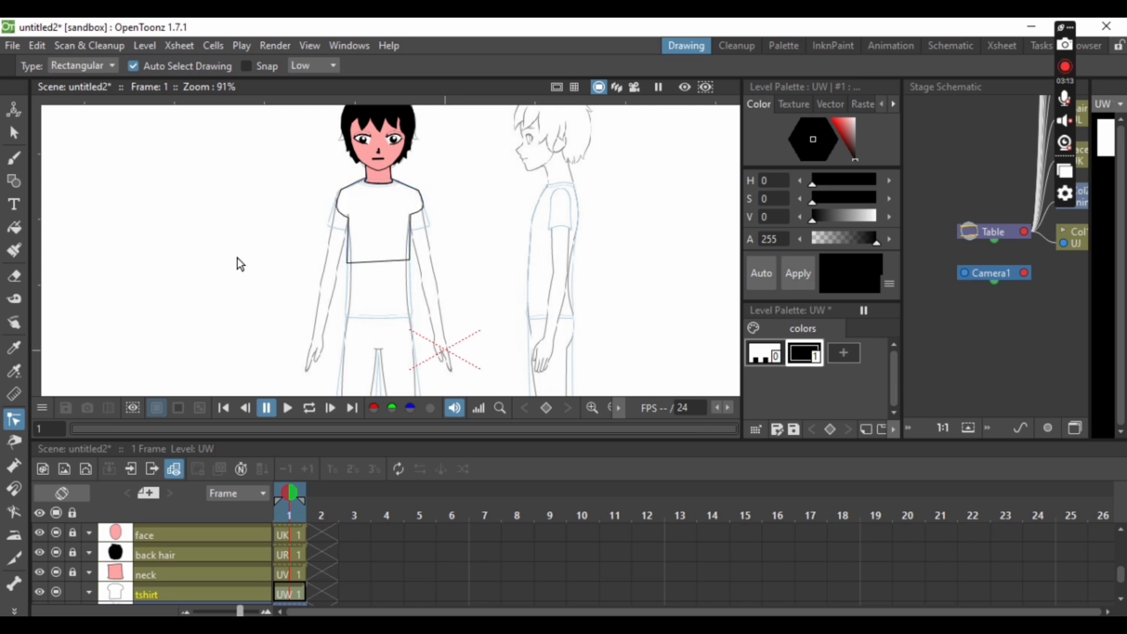
# Step: Add a new palette style, set it to purple (H 258, S 55, V 69), and fill the T-shirt with it
pyautogui.click(845, 353)
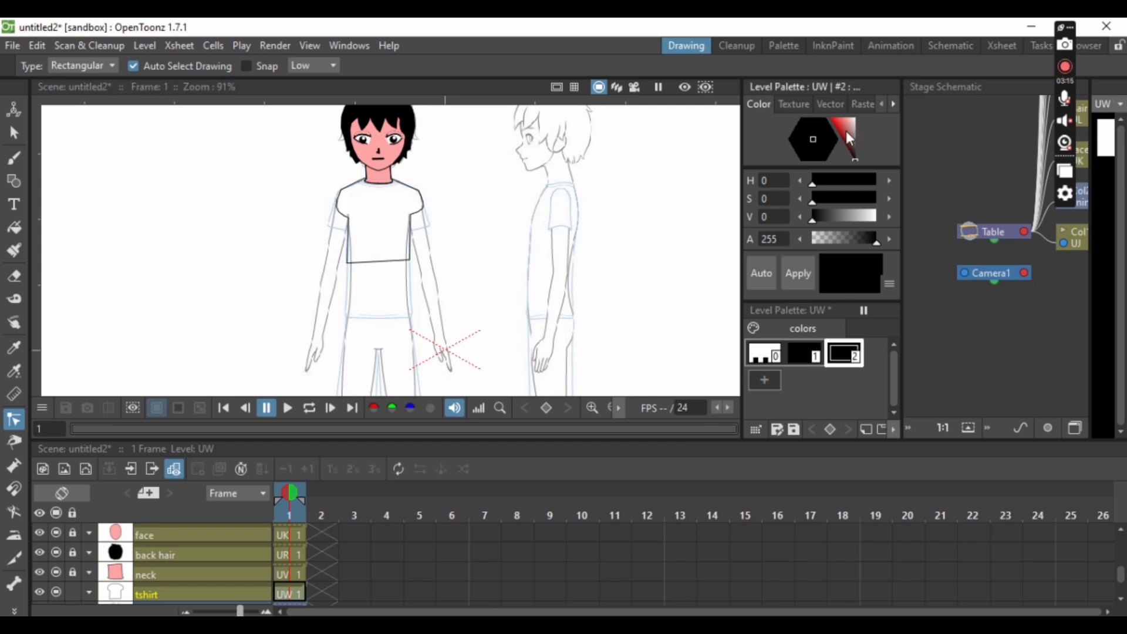
pyautogui.click(847, 132)
pyautogui.click(857, 182)
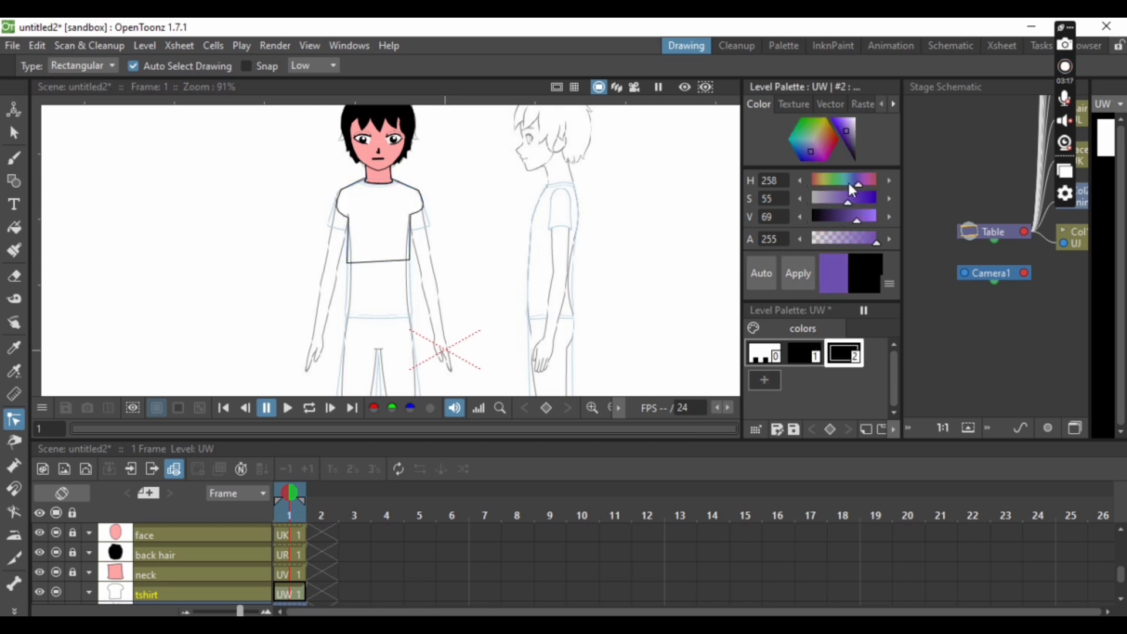
pyautogui.click(800, 274)
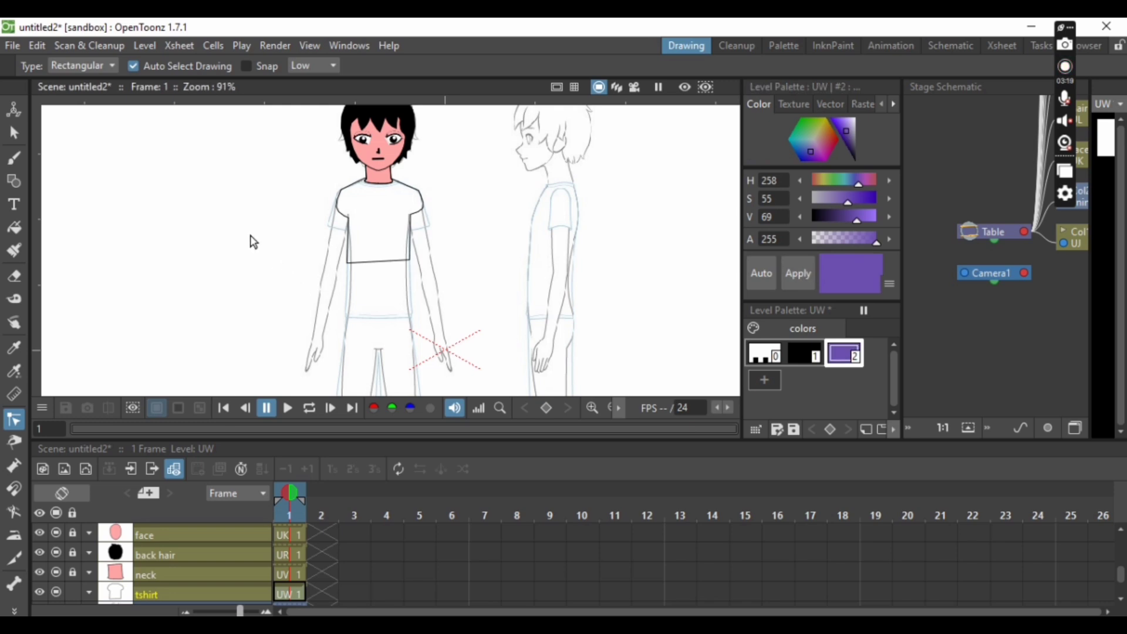
pyautogui.click(14, 228)
pyautogui.moveTo(254, 140); pyautogui.dragTo(472, 298)
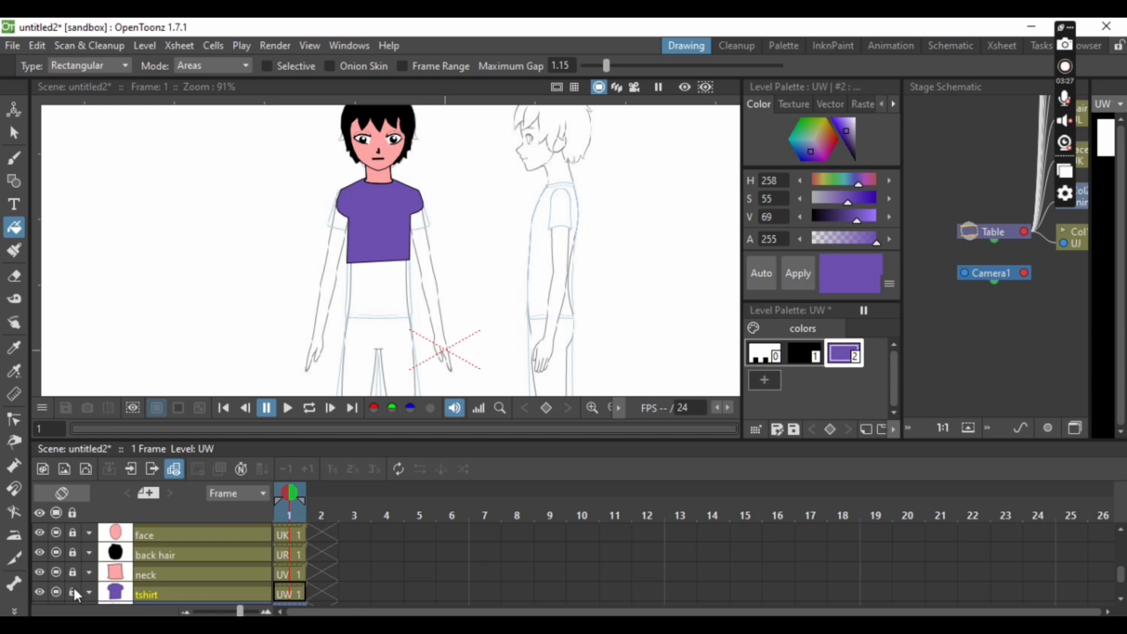
# Step: Curve the T-shirt's lower edge downward into a rounded bottom with the Control Point Editor, and lock the tshirt column
pyautogui.press('c')
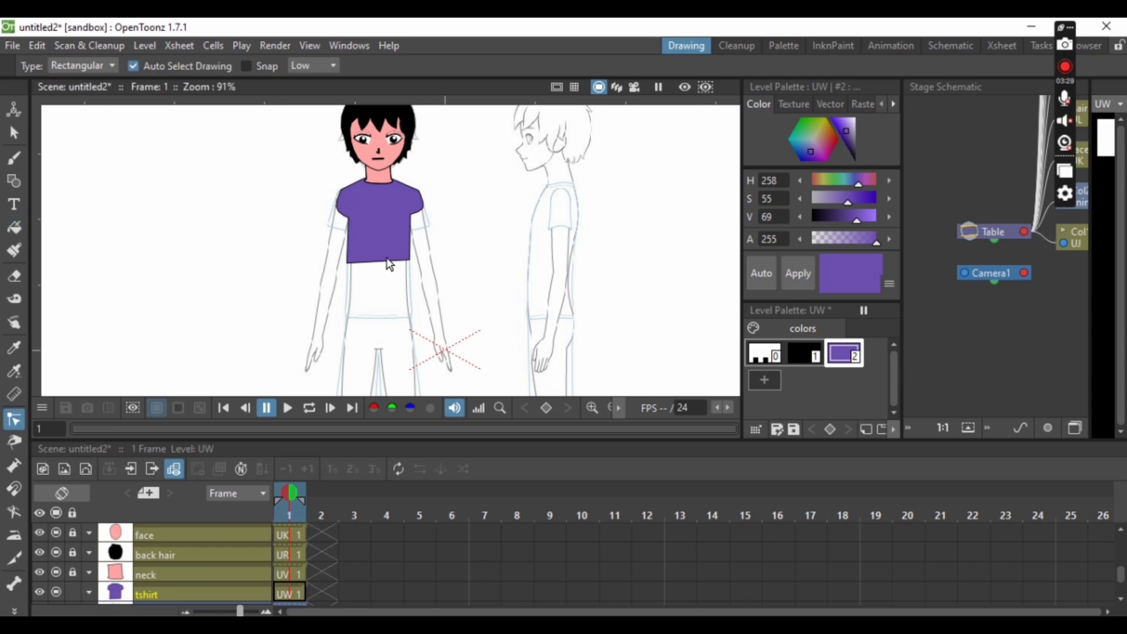
pyautogui.click(389, 267)
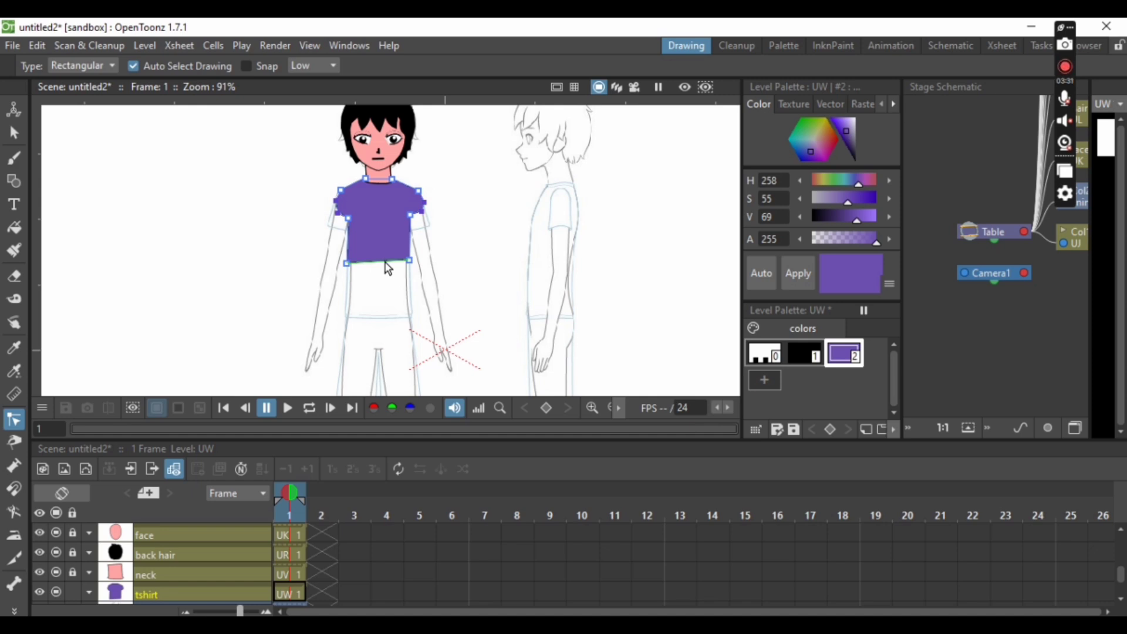
pyautogui.moveTo(391, 270); pyautogui.dragTo(409, 286)
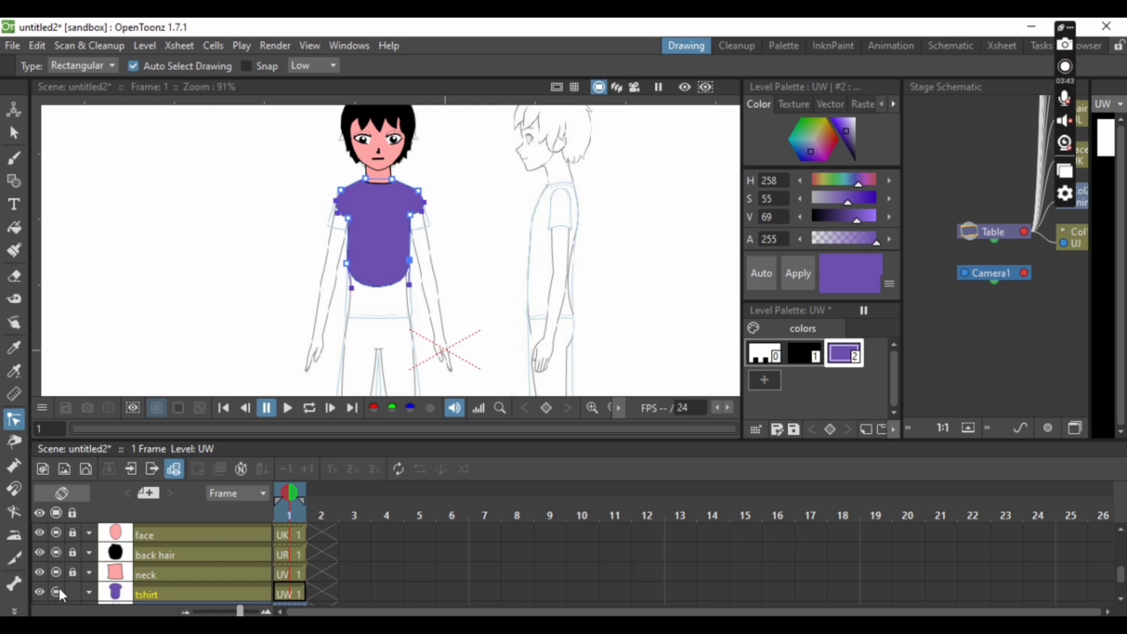
pyautogui.click(74, 593)
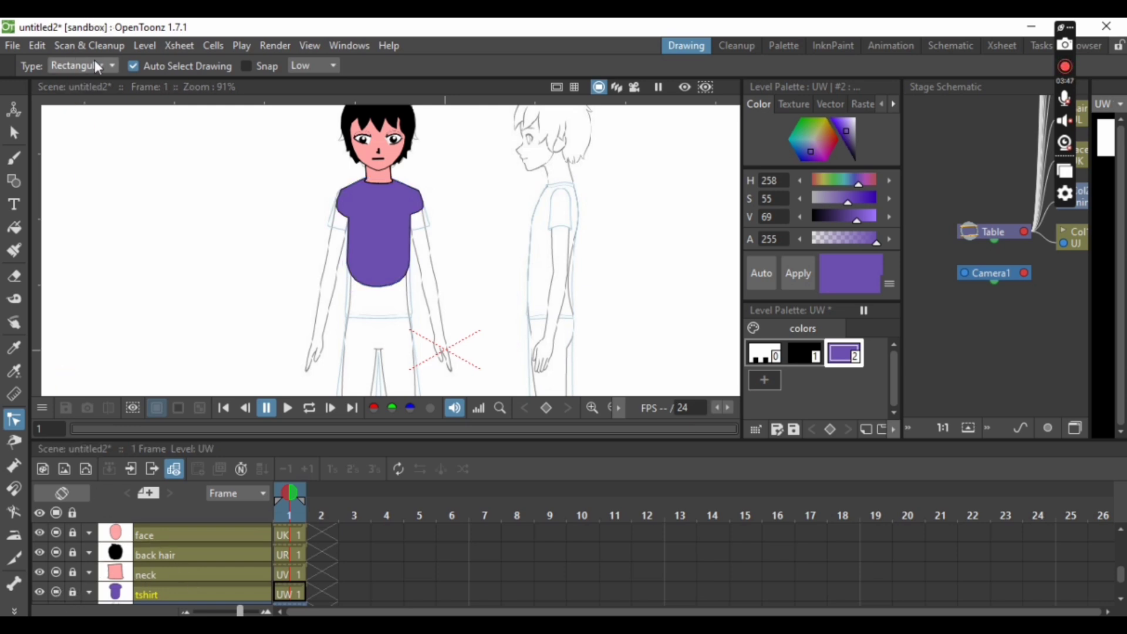
# Step: Create a new Toonz Vector Level with the default settings and rename its column as stomk
pyautogui.click(144, 46)
pyautogui.moveTo(174, 66)
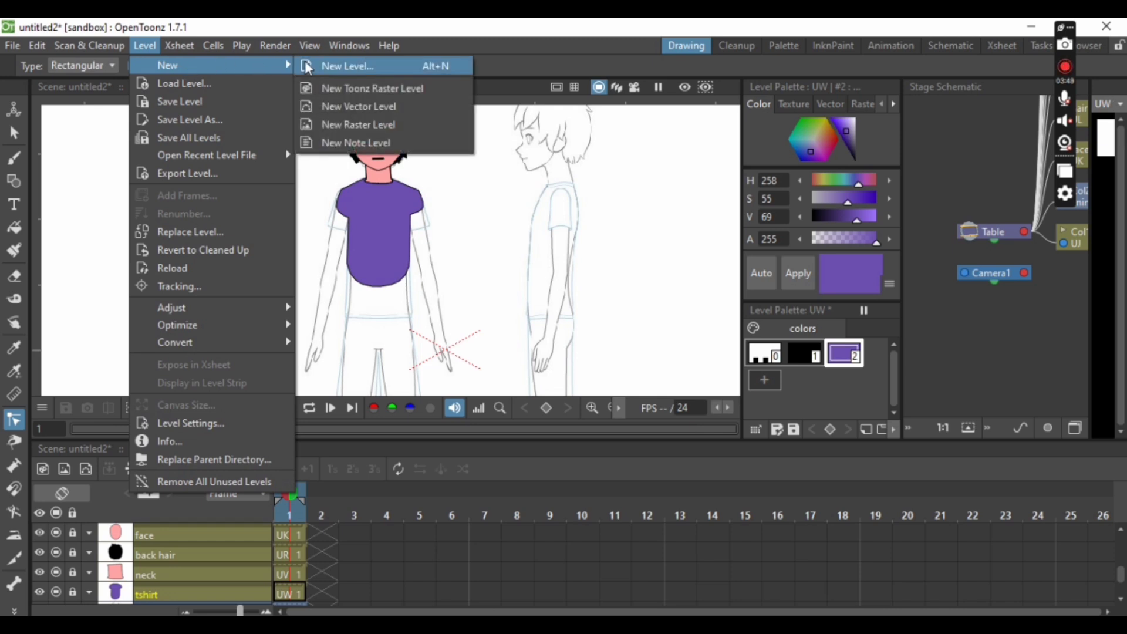
pyautogui.click(377, 108)
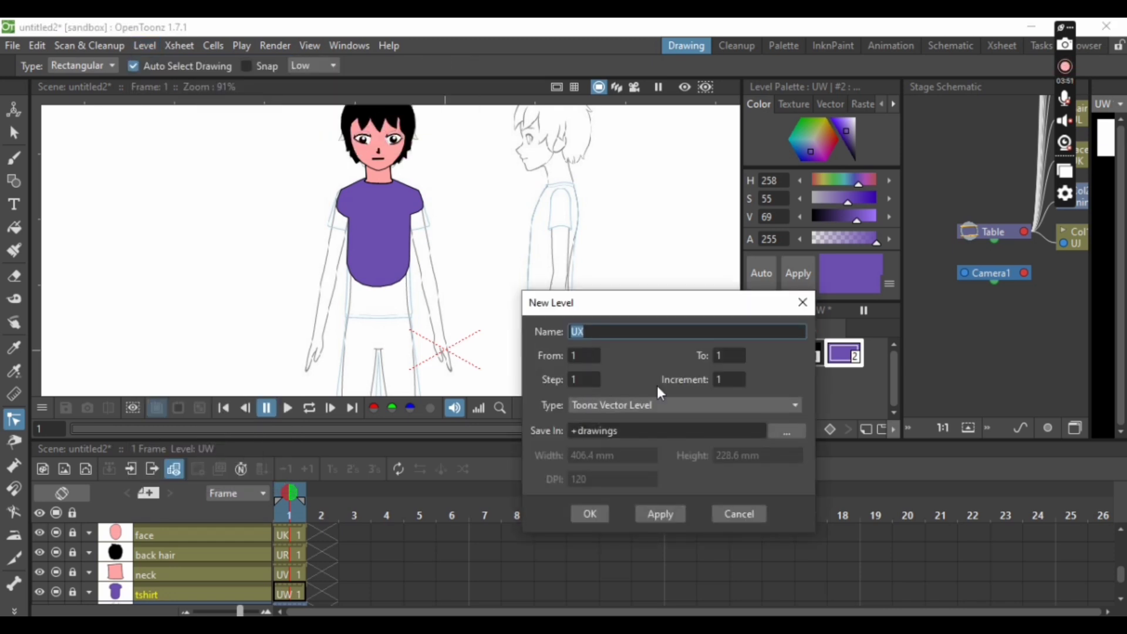
pyautogui.click(578, 516)
pyautogui.doubleClick(174, 593)
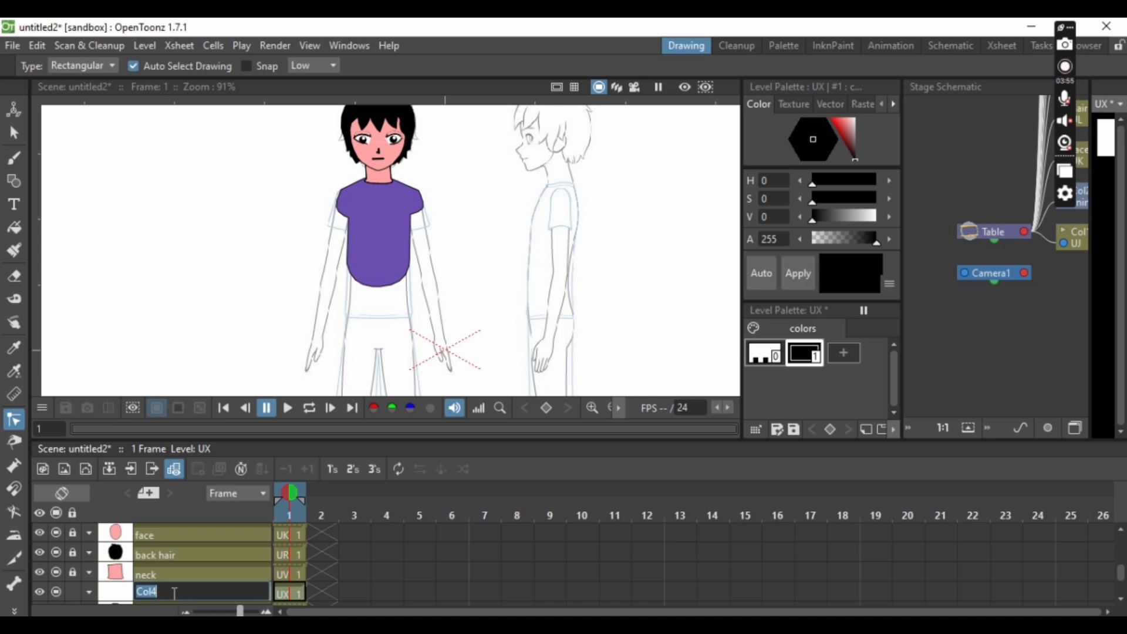
pyautogui.write('stomk')
pyautogui.press('Return')
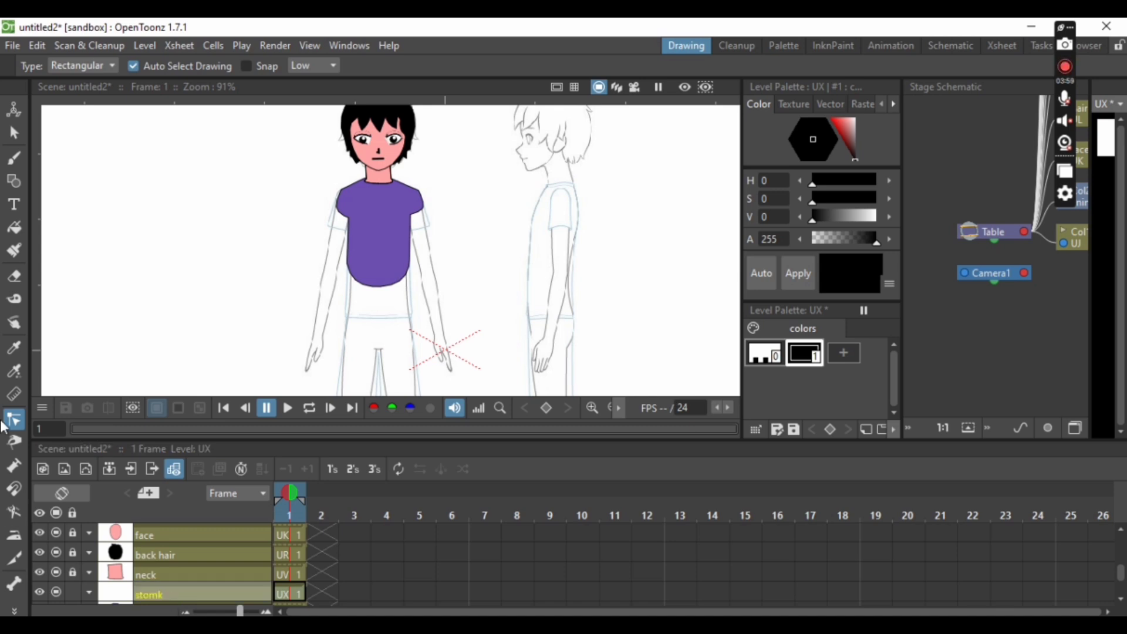
# Step: Draw a closed four-sided polyline over the lower torso, from inside the purple shirt's rounded bottom down to the waistline
pyautogui.click(14, 181)
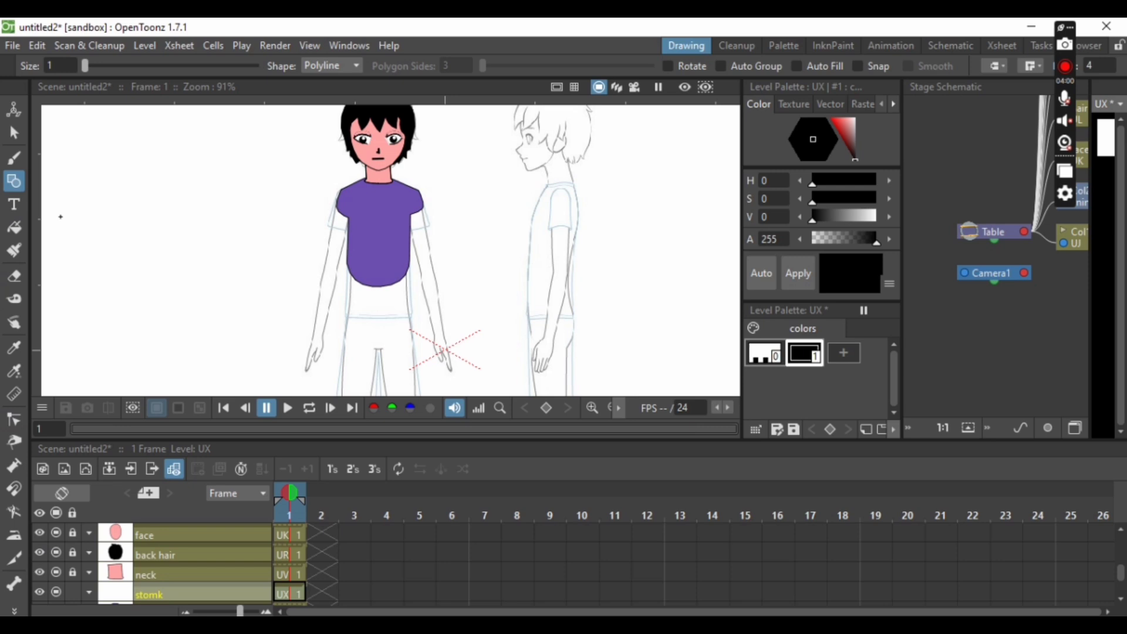
pyautogui.click(347, 259)
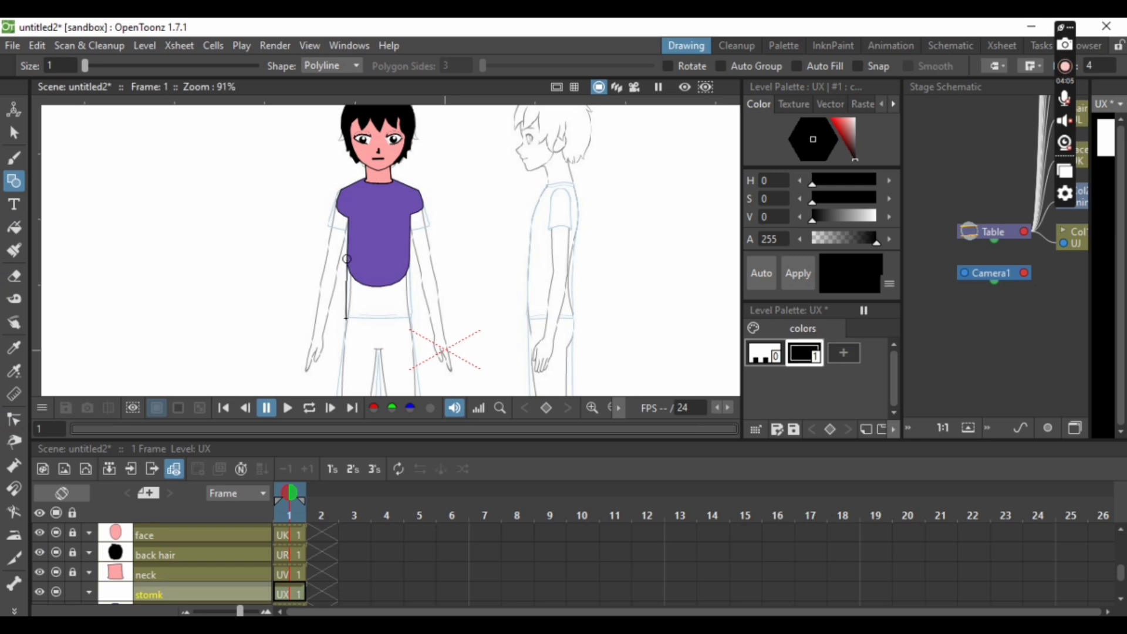
pyautogui.click(347, 319)
pyautogui.click(411, 317)
pyautogui.click(410, 260)
pyautogui.click(346, 259)
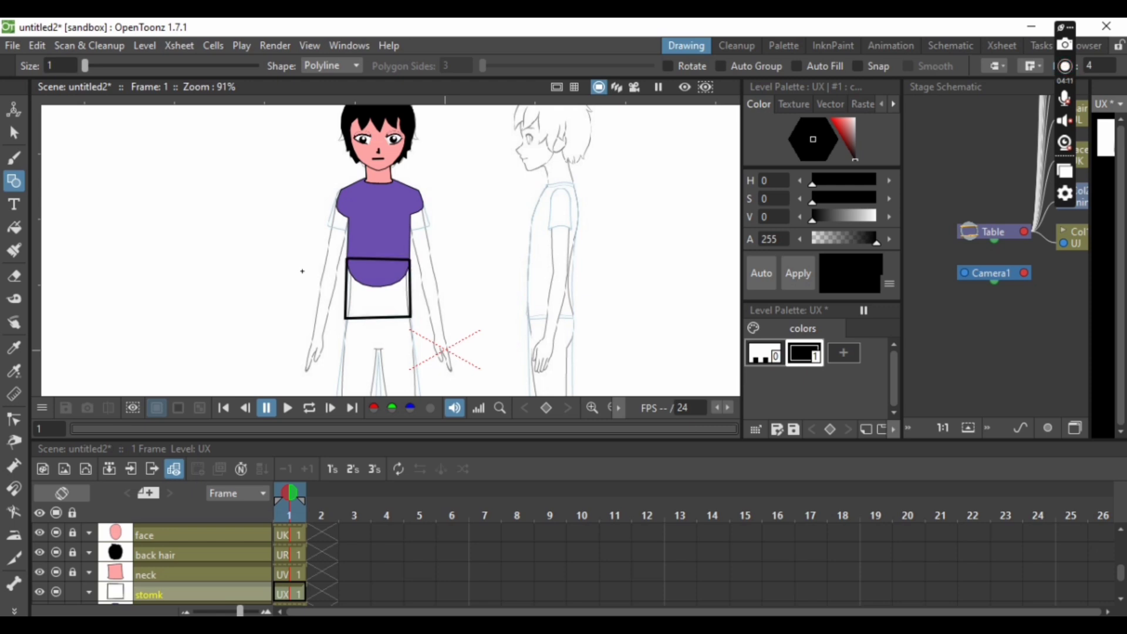
# Step: Reduce the stomach polyline's outline to a thin stroke
pyautogui.click(14, 133)
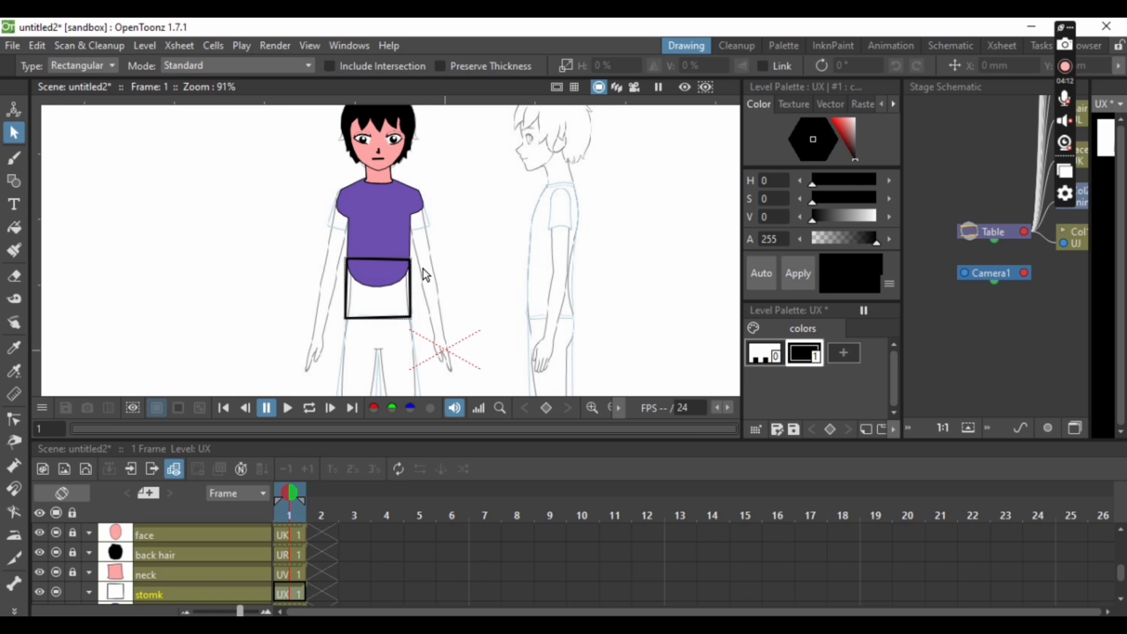
pyautogui.click(398, 319)
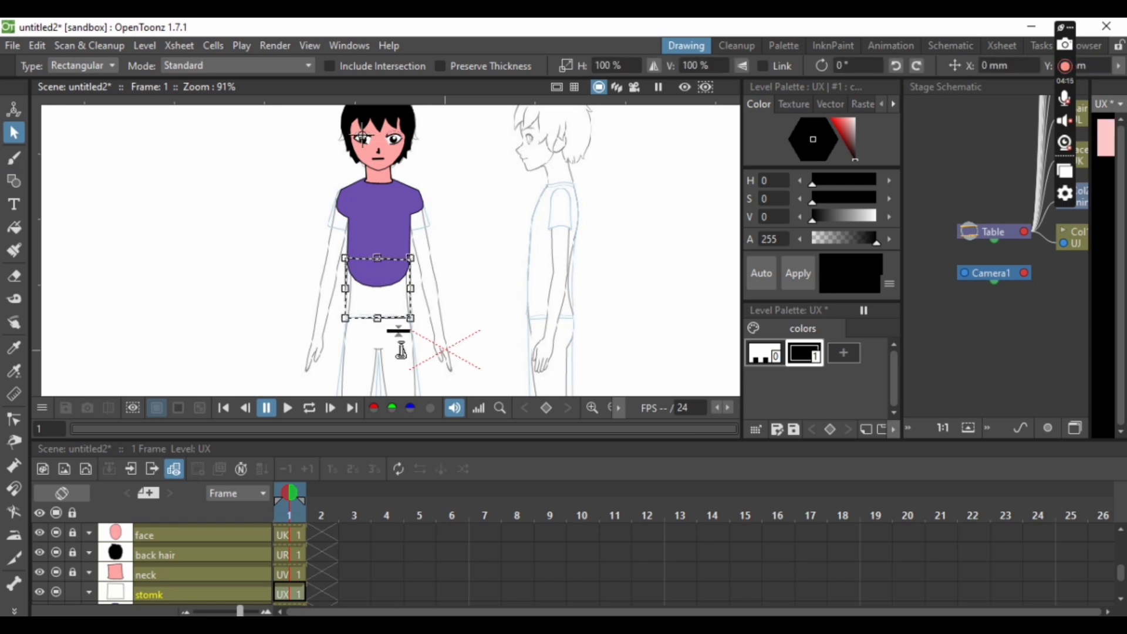
pyautogui.click(429, 383)
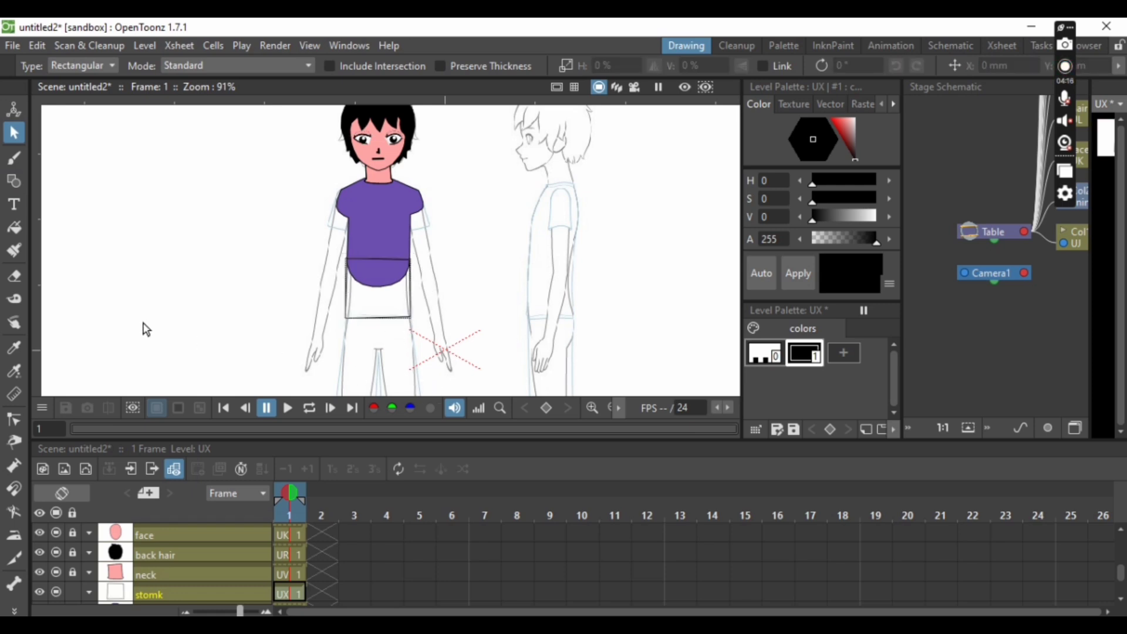
# Step: Curve the top edge of the stomach outline upward with the Control Point Editor so it overlaps the purple shirt
pyautogui.click(14, 420)
pyautogui.click(376, 260)
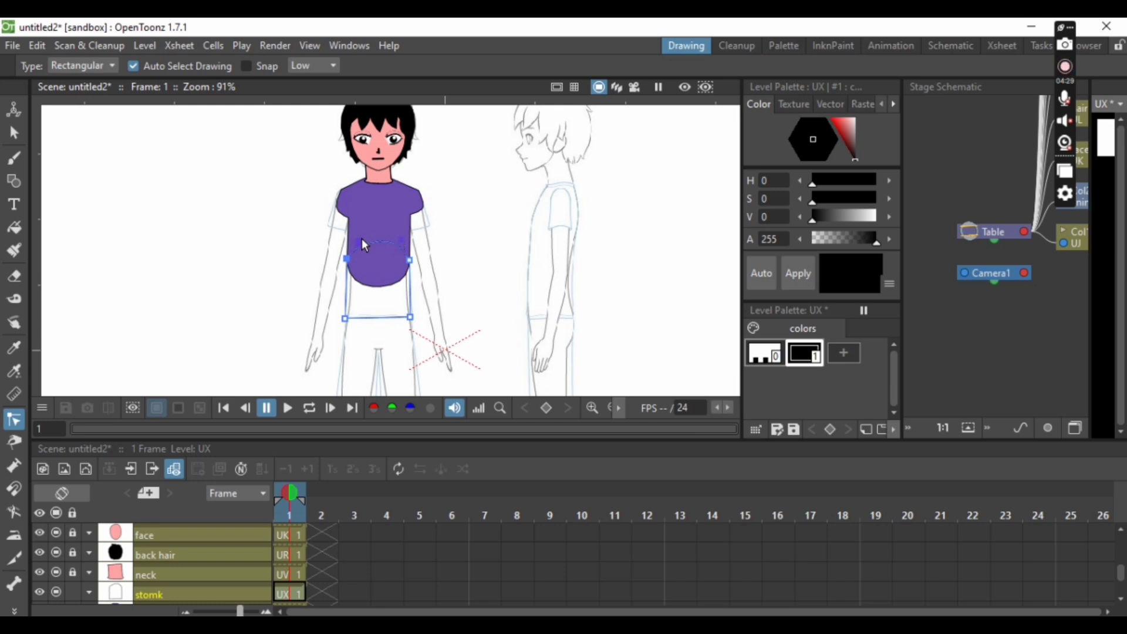
# Step: Add a new style to the stomk palette and copy the purple color from the tshirt palette
pyautogui.click(266, 333)
pyautogui.click(845, 352)
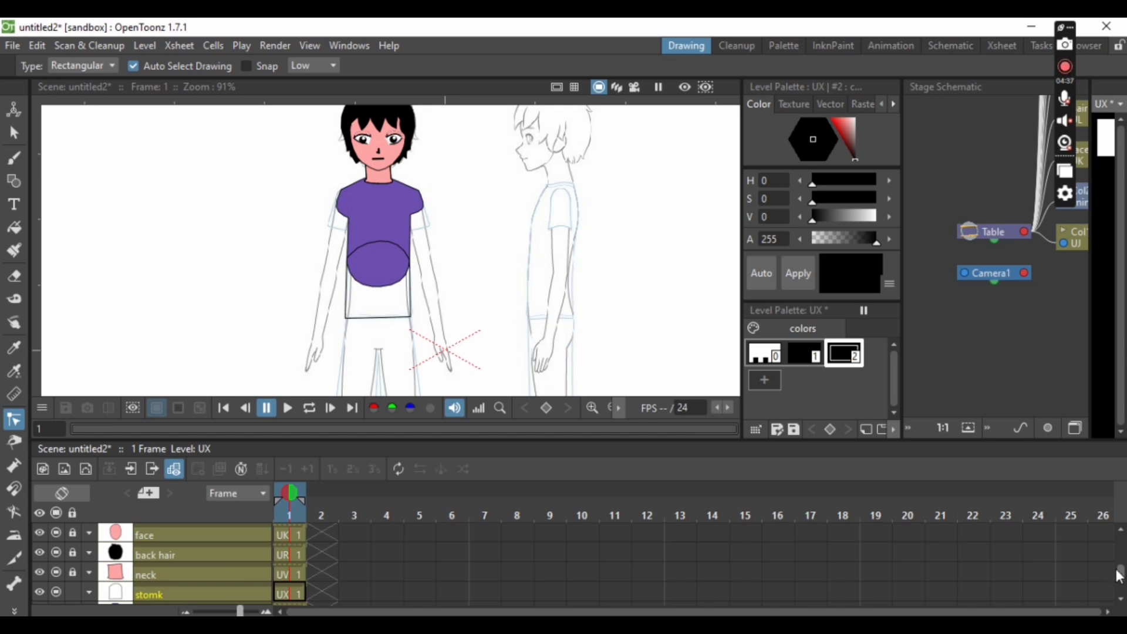
pyautogui.moveTo(1122, 575); pyautogui.dragTo(1126, 587)
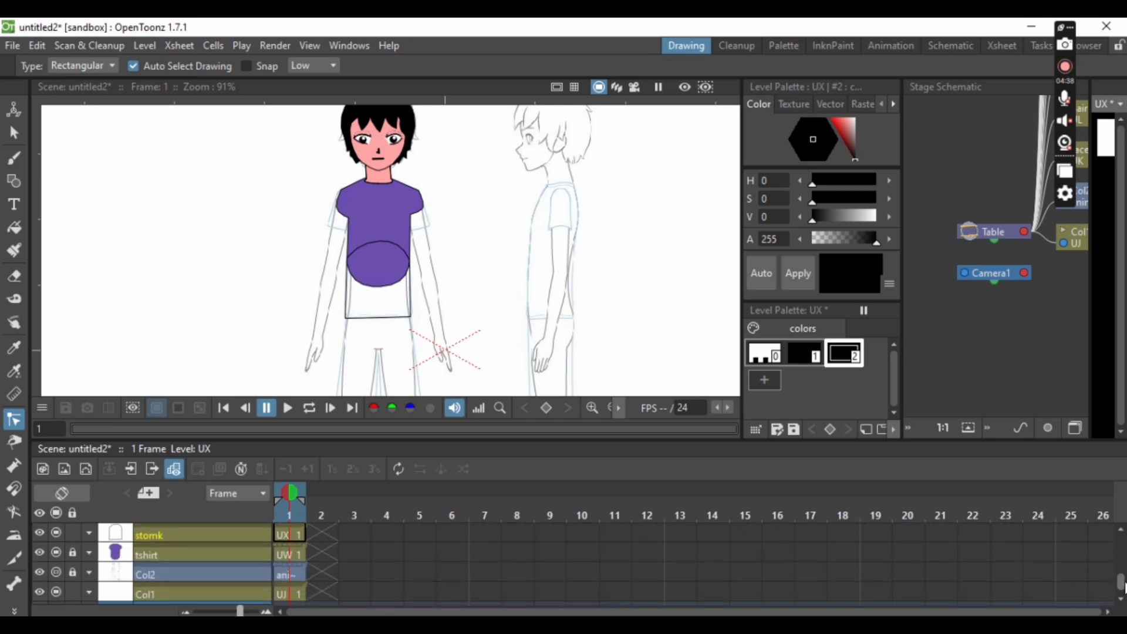
pyautogui.click(224, 553)
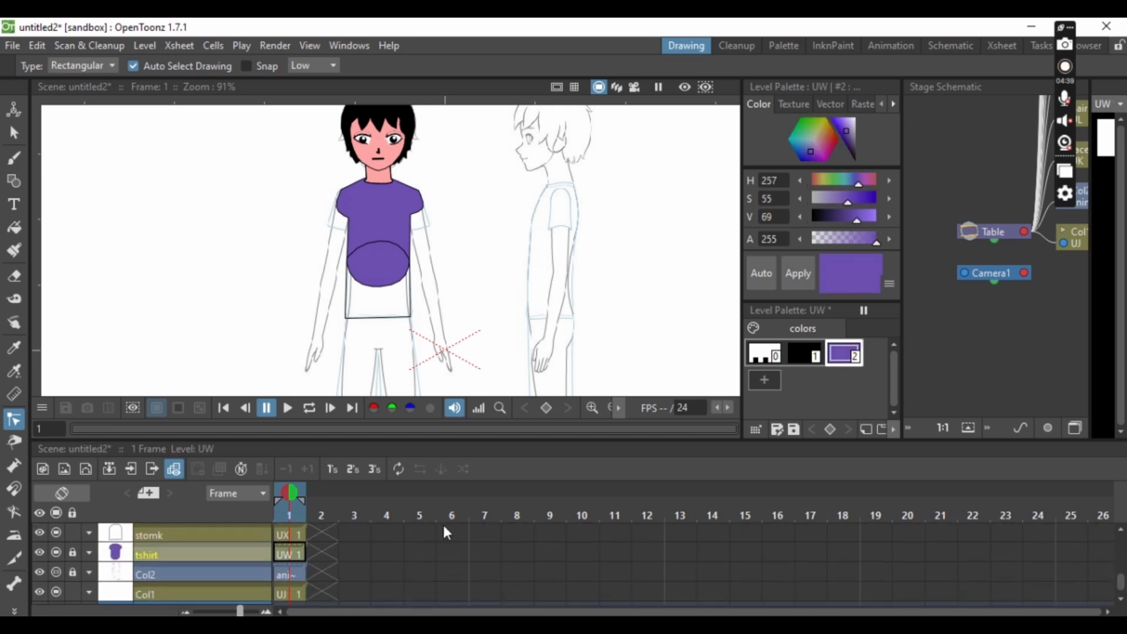
pyautogui.rightClick(843, 363)
pyautogui.click(865, 369)
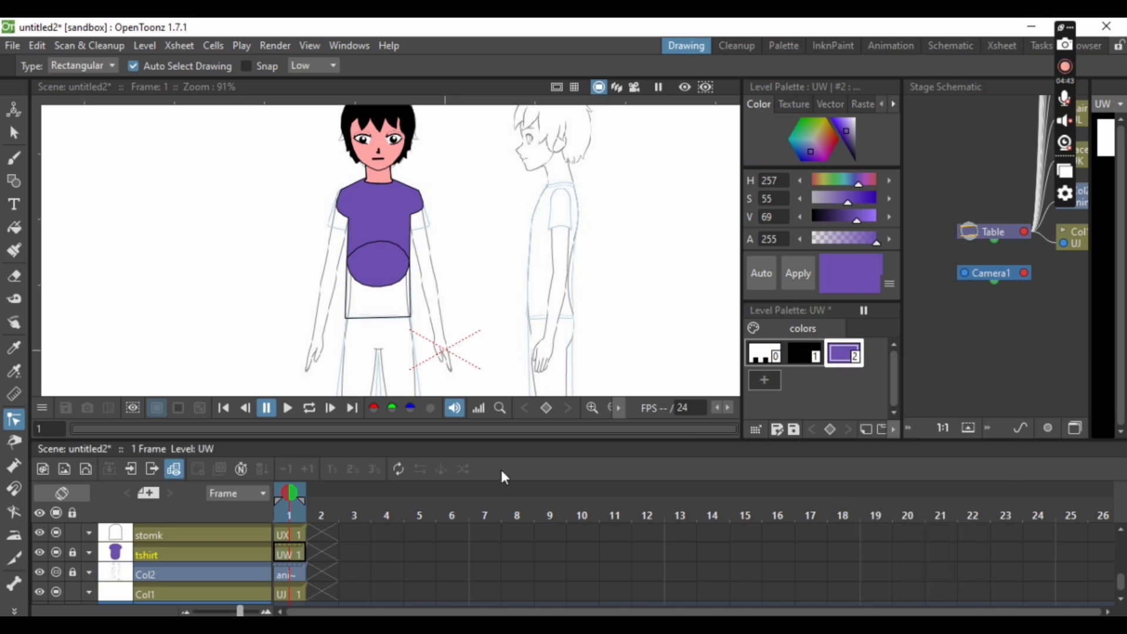
# Step: Paste the copied purple into the new style of the stomk palette and fill the whole stomach shape with it
pyautogui.click(199, 531)
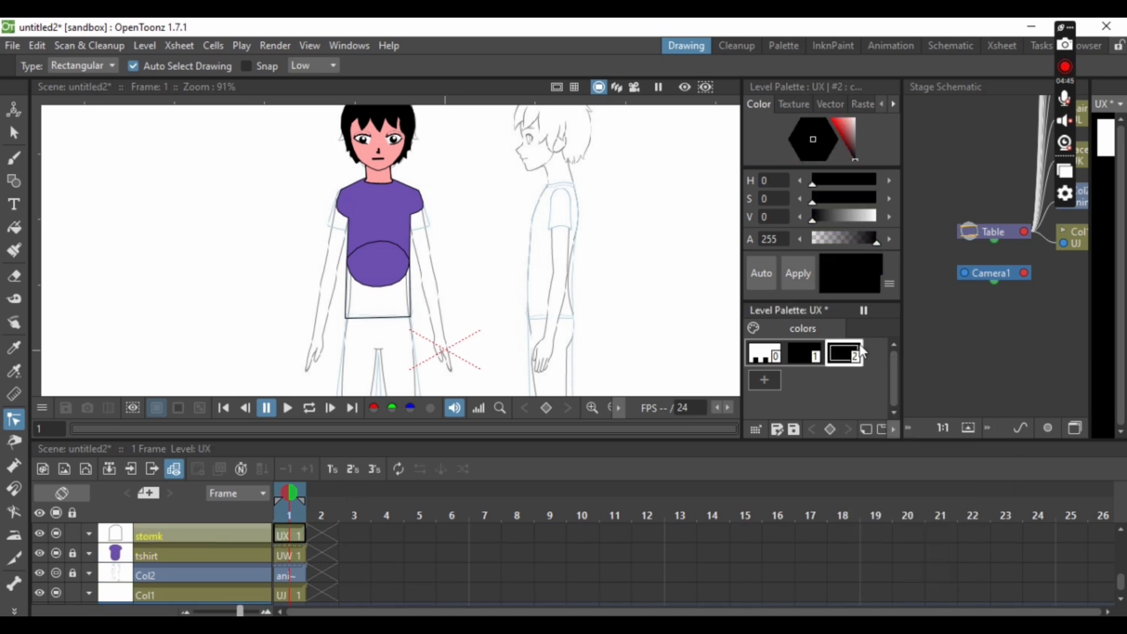
pyautogui.rightClick(843, 360)
pyautogui.click(888, 399)
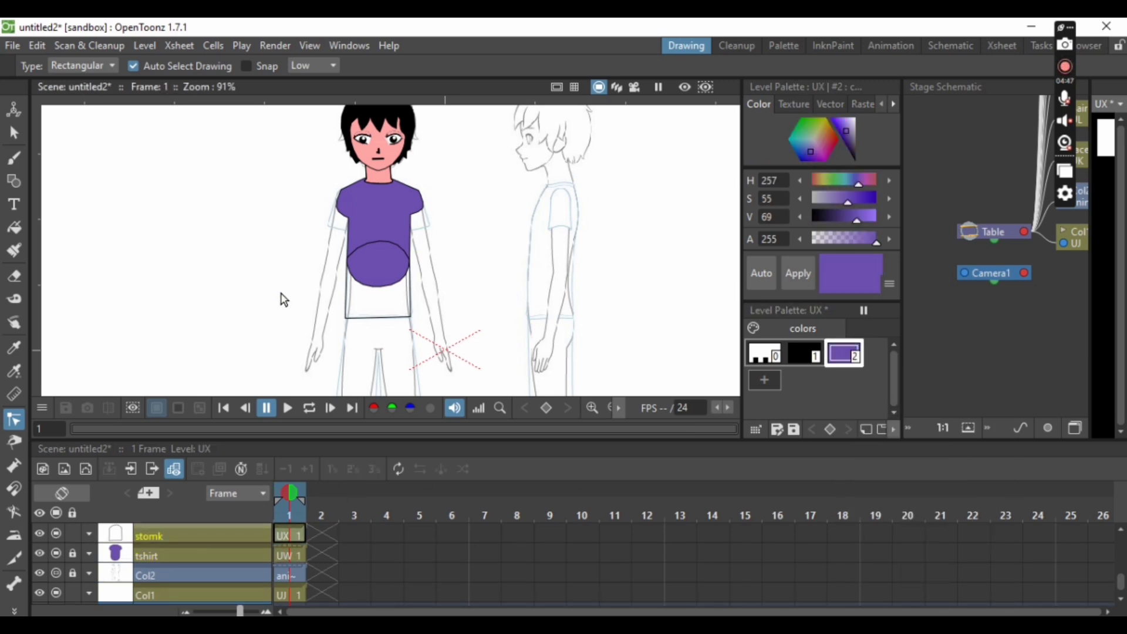
pyautogui.click(14, 228)
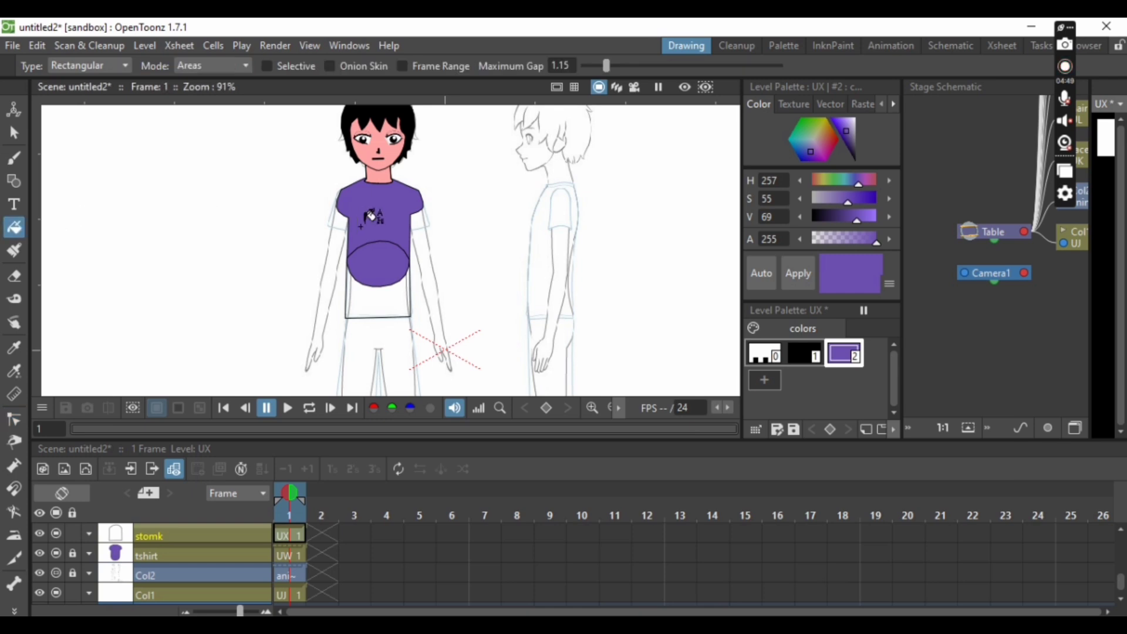
pyautogui.moveTo(262, 214); pyautogui.dragTo(447, 339)
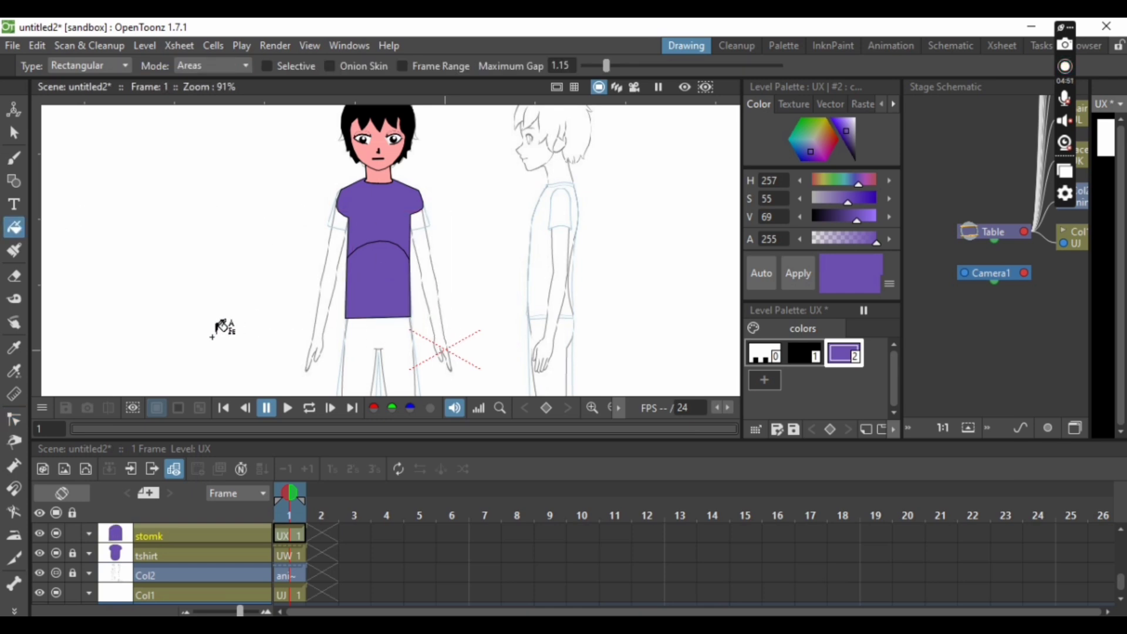
# Step: Hide the curved black seam across the front of the purple shirt, using the purple style
pyautogui.click(14, 181)
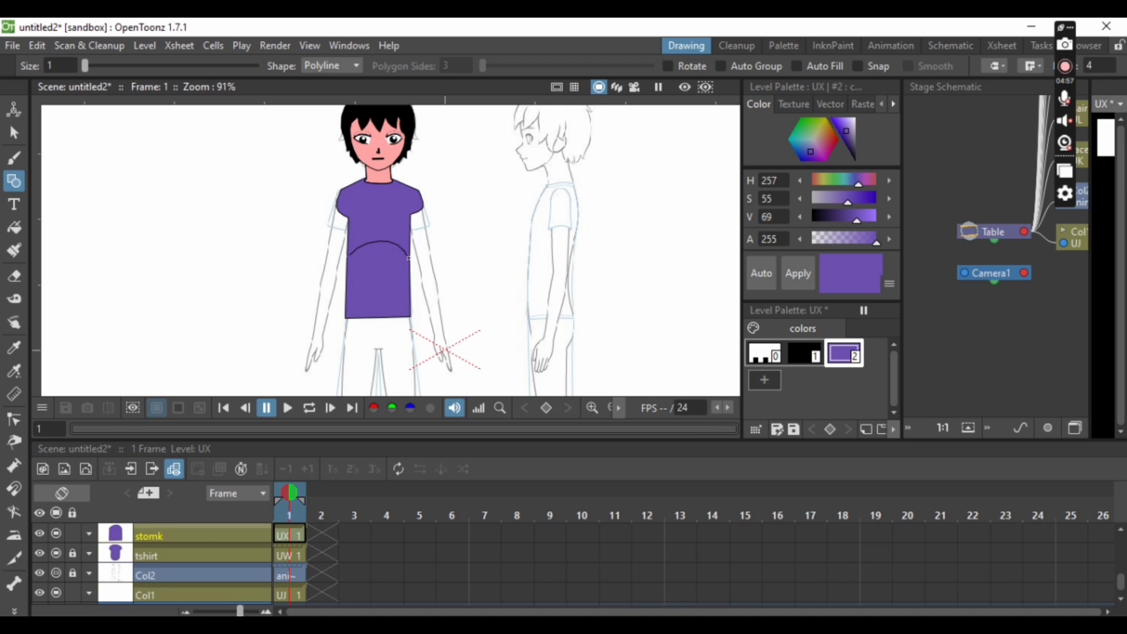
pyautogui.click(14, 419)
pyautogui.click(384, 264)
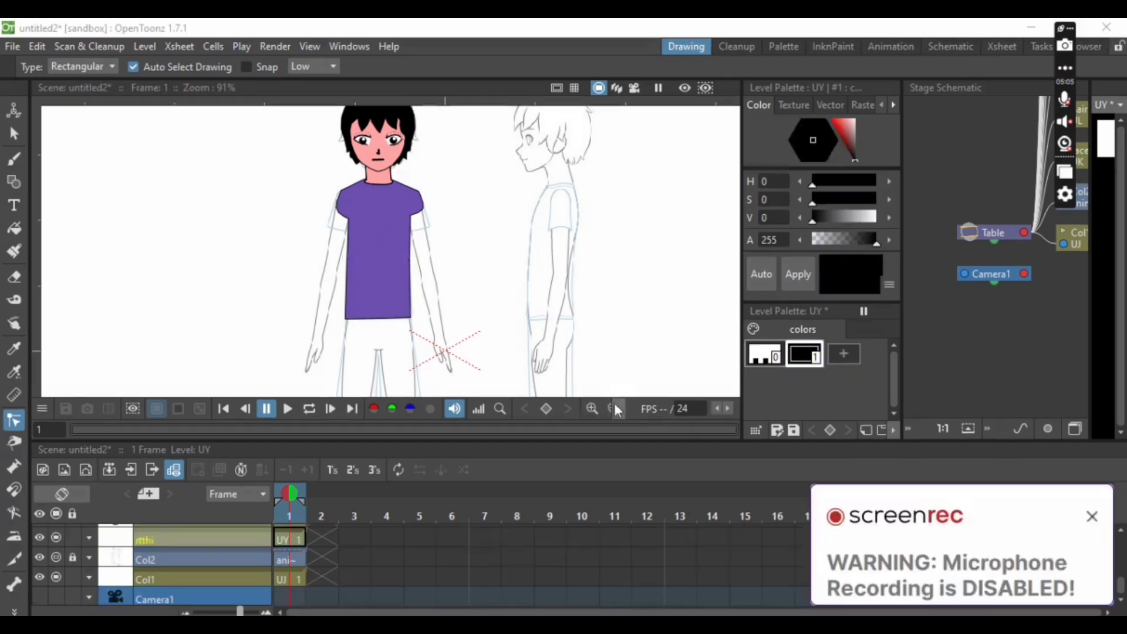
# Step: On the rtthi level, draw a closed polyline around the shorts leg of the front-view thigh, from the shirt's bottom corner to the shorts hem
pyautogui.click(606, 407)
pyautogui.click(606, 407)
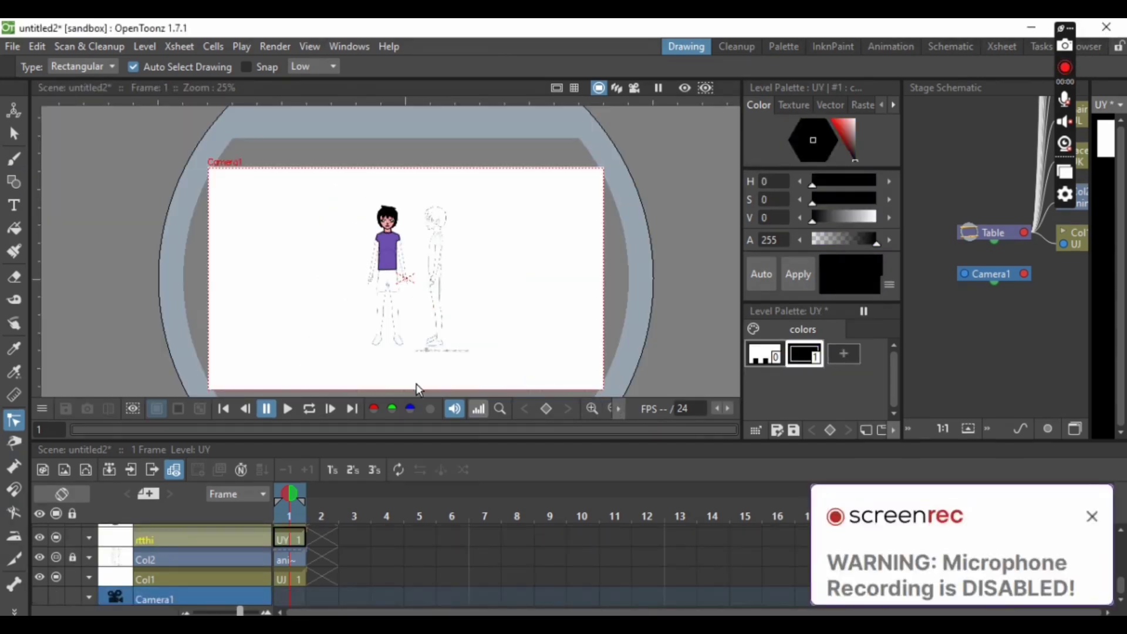
pyautogui.scroll(3, 386, 357)
pyautogui.scroll(-1, 387, 358)
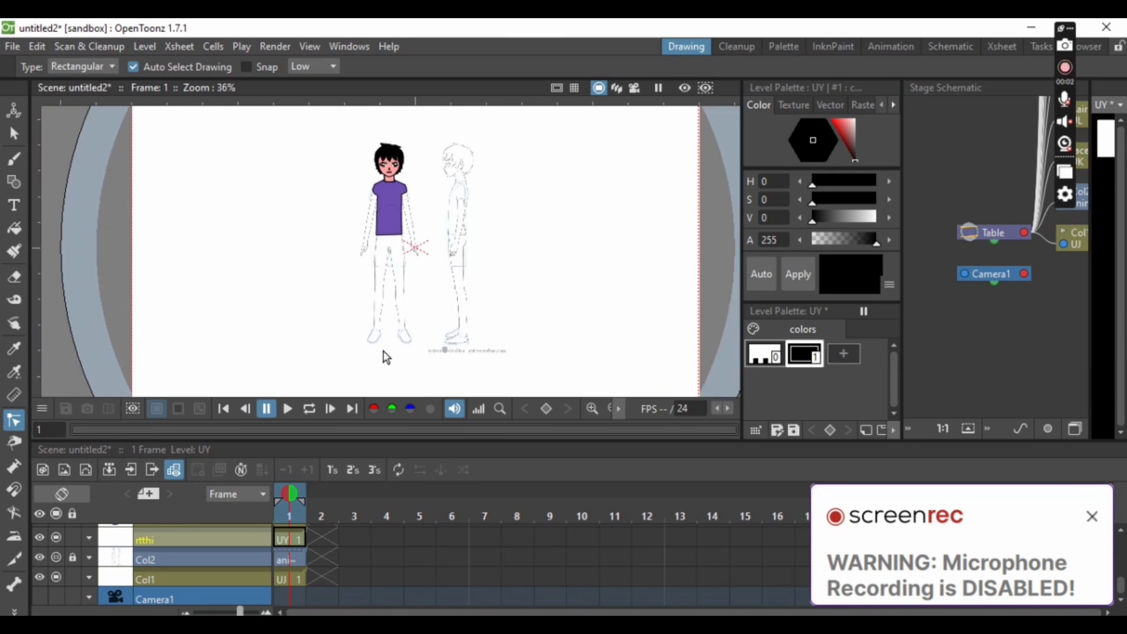
pyautogui.scroll(1, 383, 325)
pyautogui.scroll(5, 378, 298)
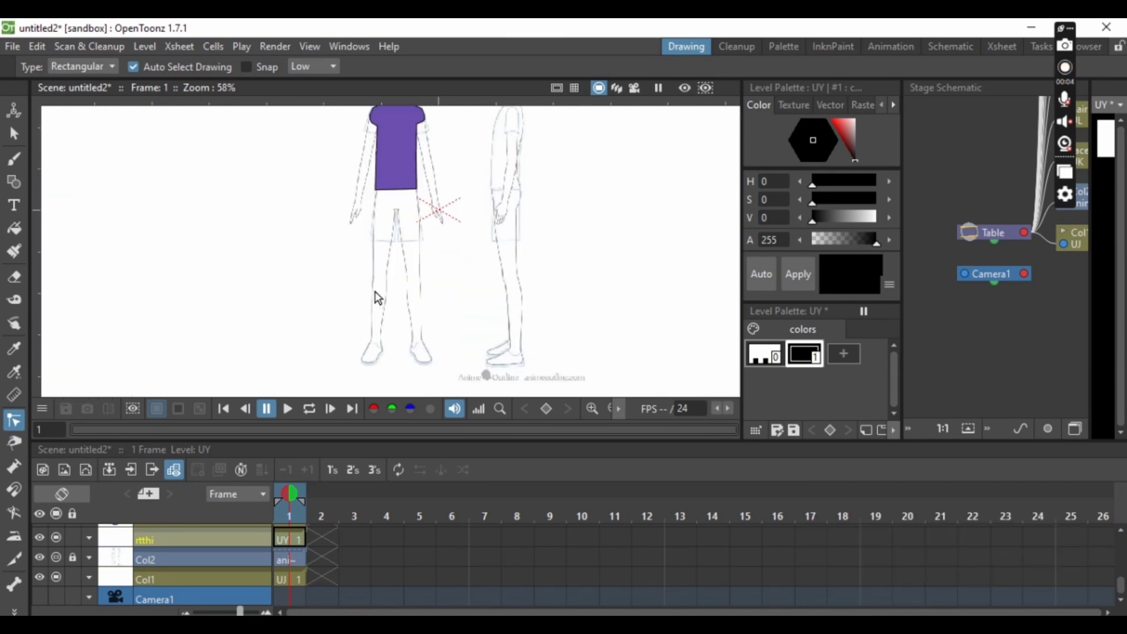
pyautogui.scroll(-2, 413, 324)
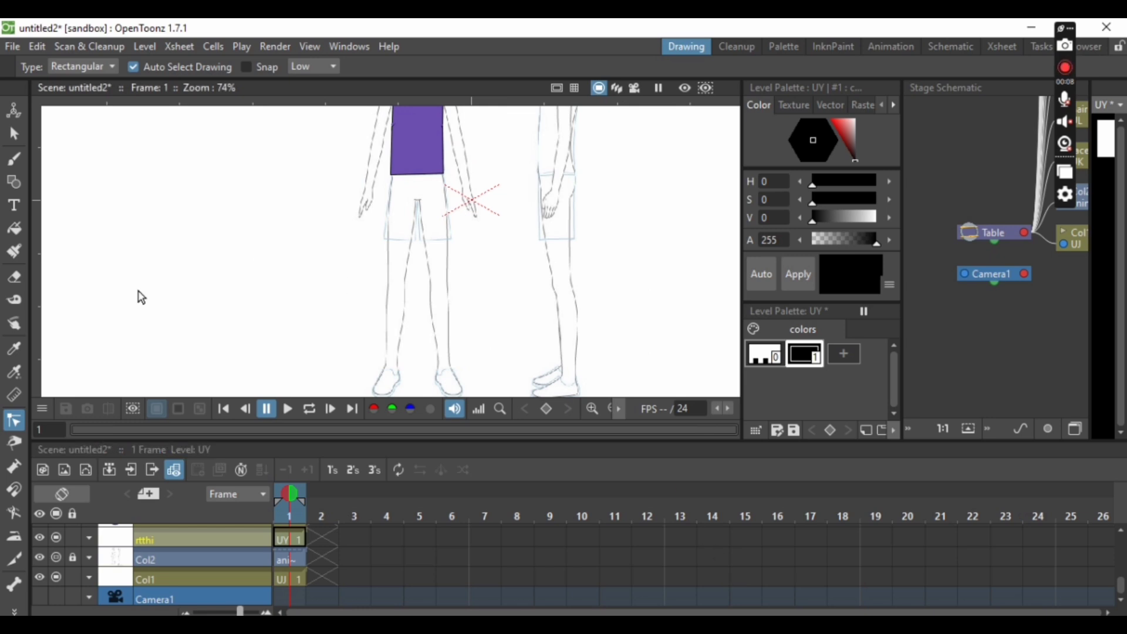
pyautogui.click(14, 182)
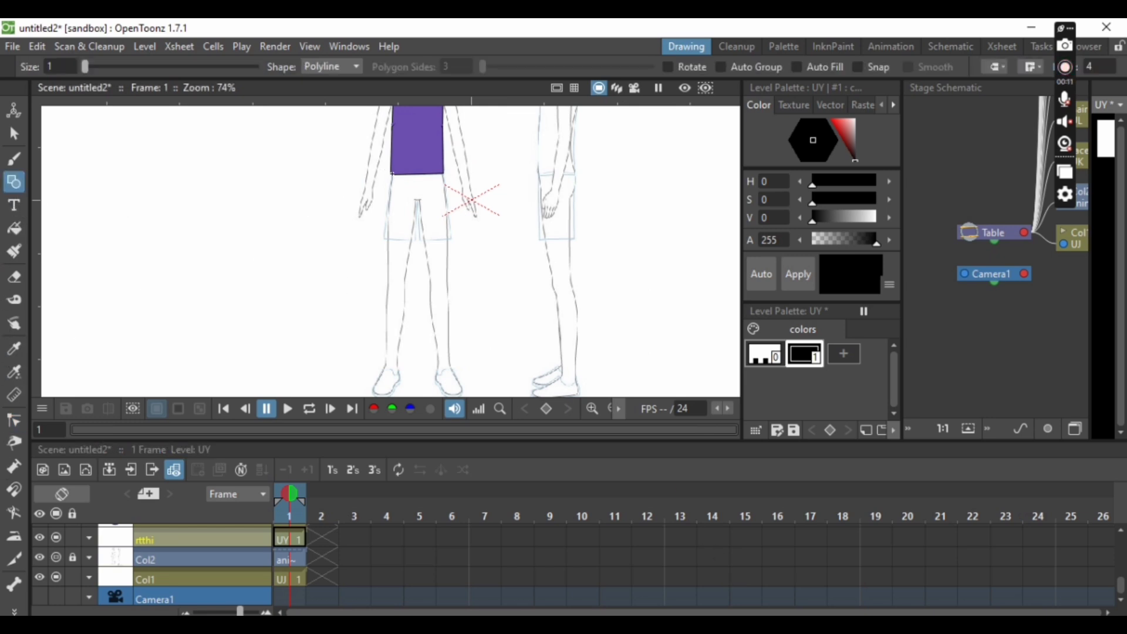
pyautogui.click(391, 175)
pyautogui.click(384, 239)
pyautogui.click(416, 238)
pyautogui.click(392, 175)
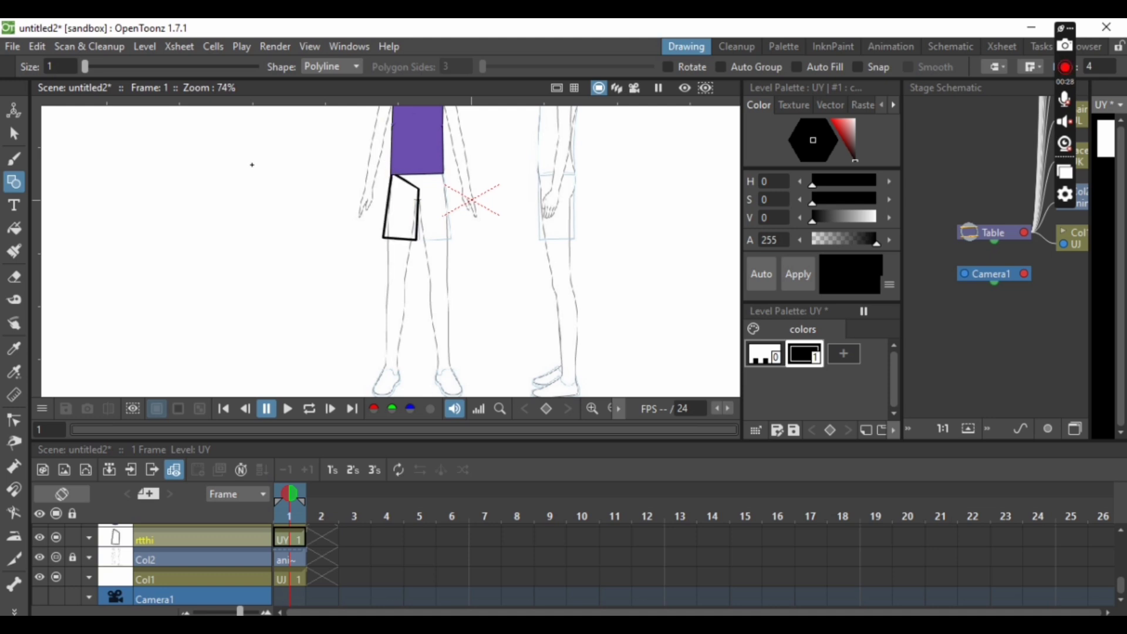
# Step: Reduce the thigh polyline's outline to a thin stroke
pyautogui.click(14, 134)
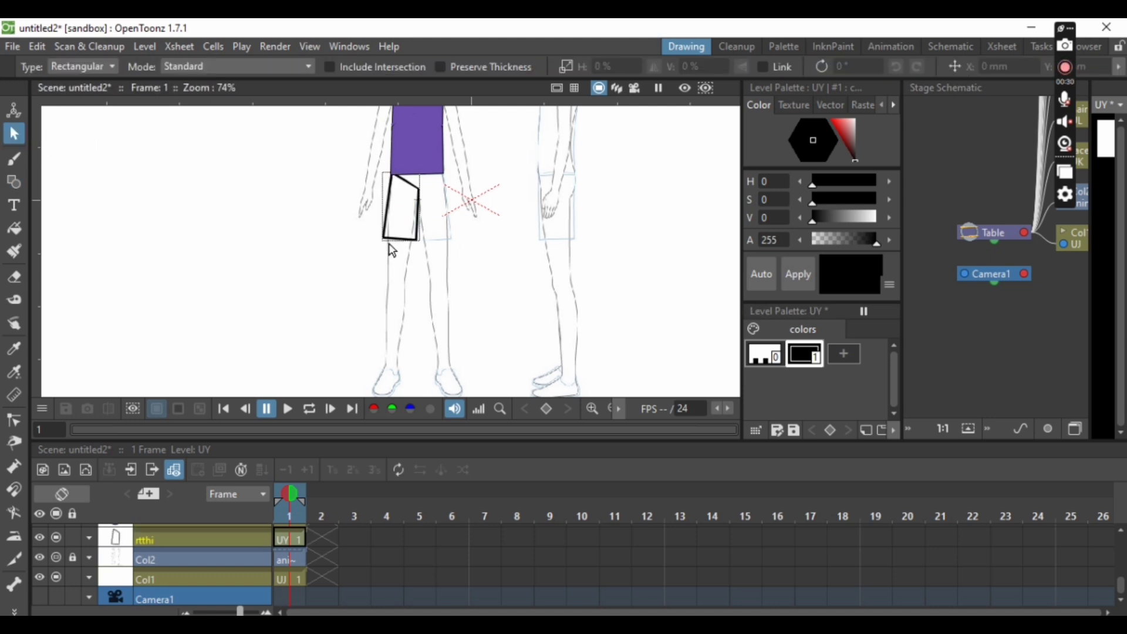
pyautogui.click(415, 242)
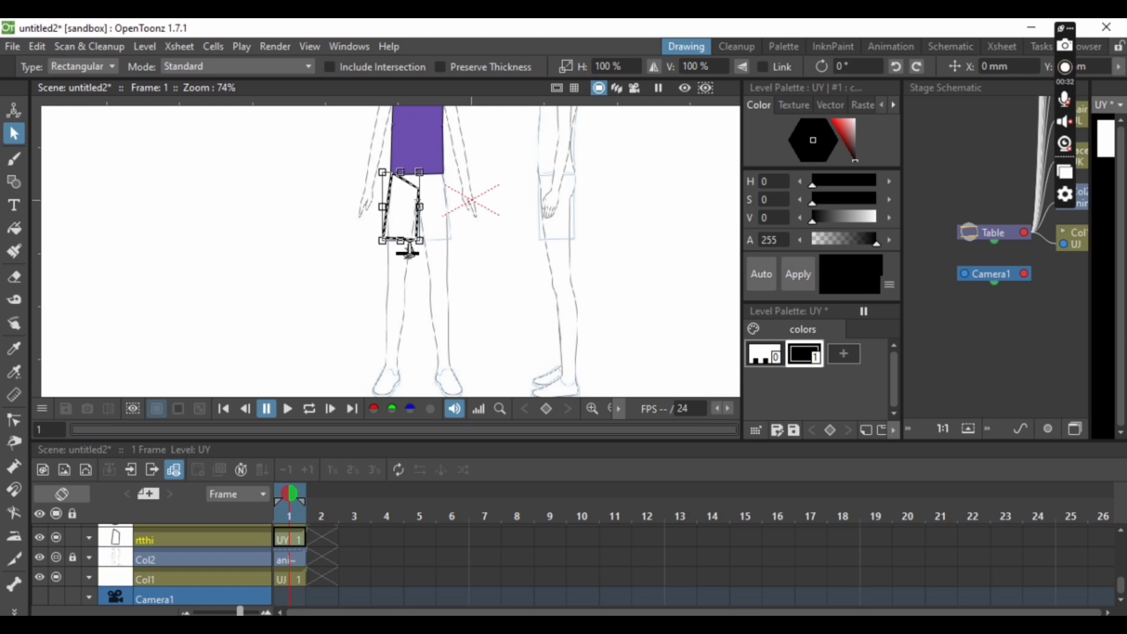
pyautogui.click(414, 289)
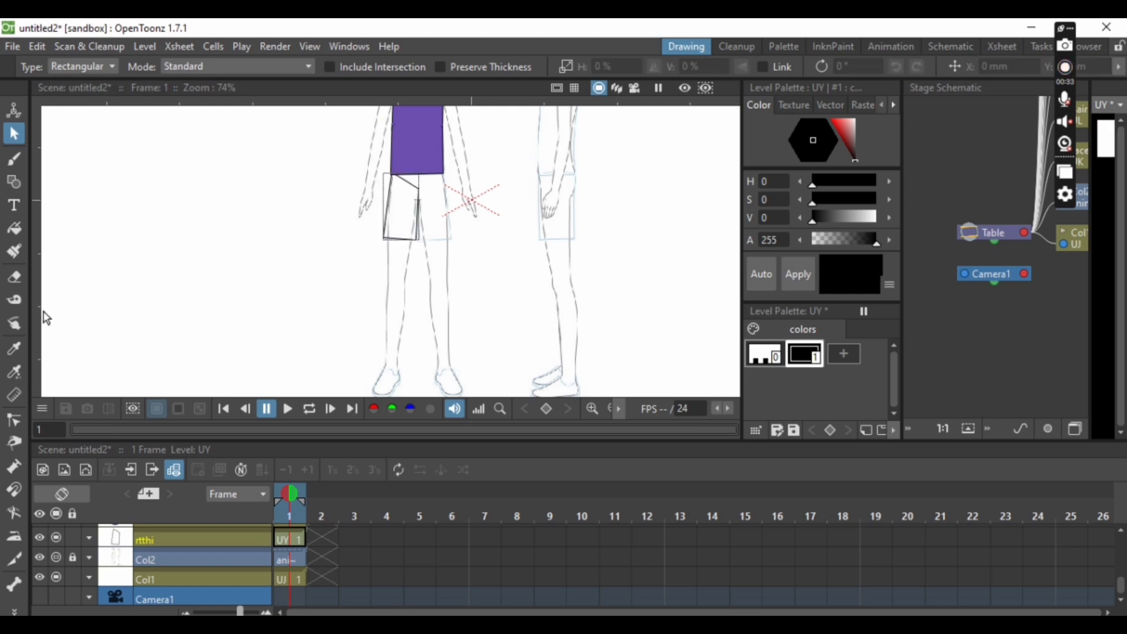
# Step: Reshape the top of the thigh outline with the Control Point Editor so its slanted edge tucks up under the purple shirt
pyautogui.click(14, 421)
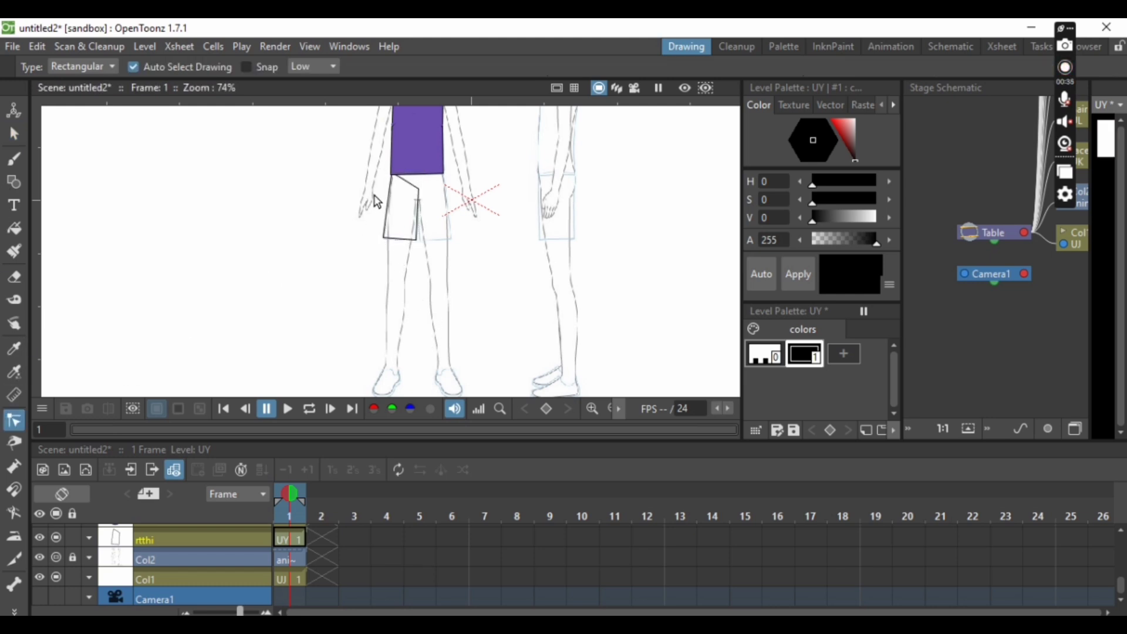
pyautogui.click(407, 187)
pyautogui.moveTo(411, 183); pyautogui.dragTo(413, 175)
pyautogui.click(392, 174)
pyautogui.click(330, 293)
# Step: Add a dark grey style with V 18 to the rtthi palette and fill the shorts leg with it
pyautogui.click(833, 359)
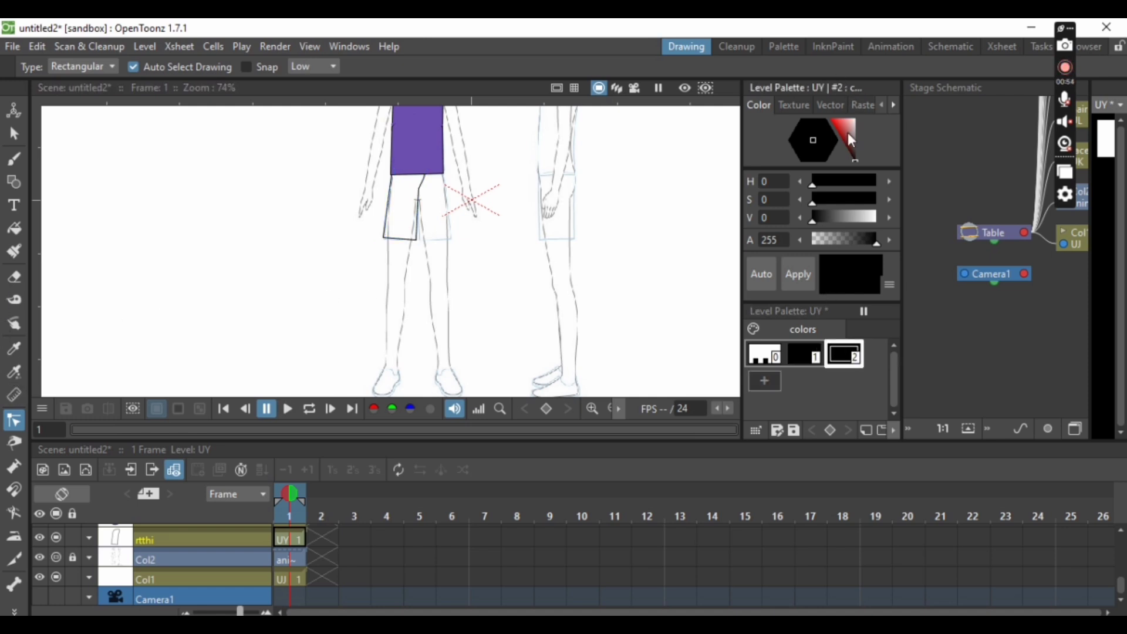
pyautogui.click(854, 149)
pyautogui.moveTo(852, 150); pyautogui.dragTo(857, 157)
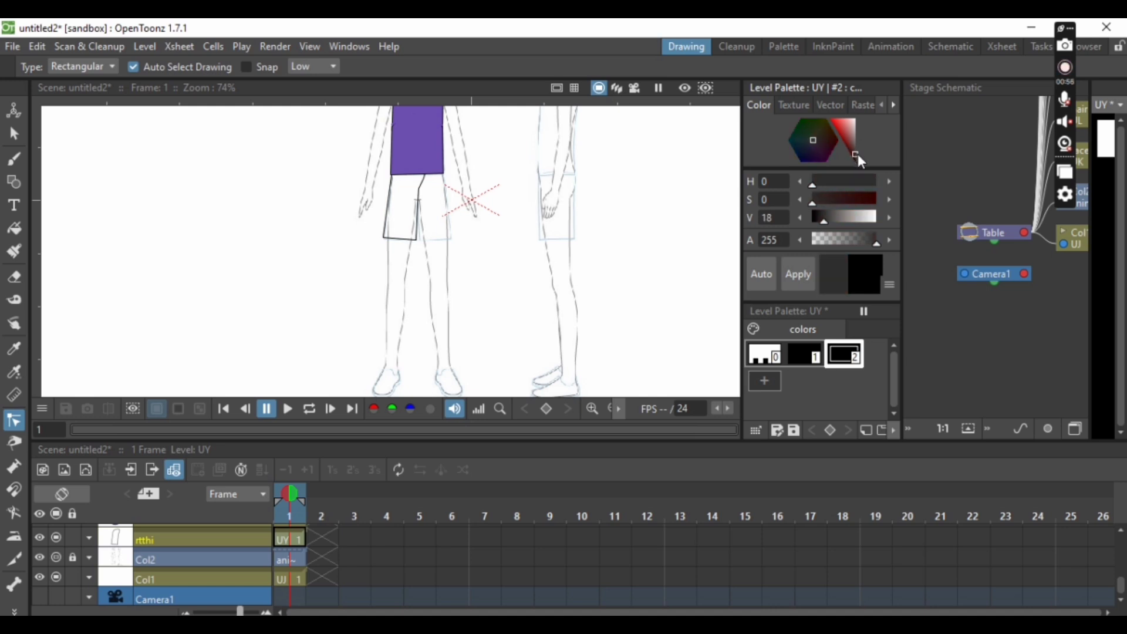
pyautogui.click(793, 282)
pyautogui.click(15, 229)
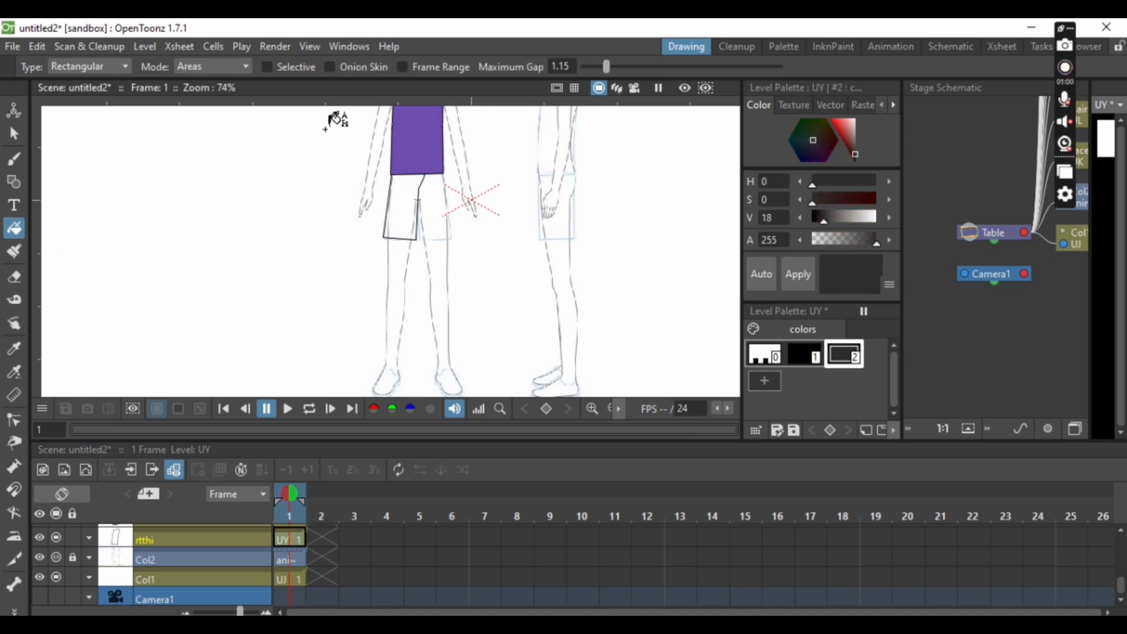
pyautogui.moveTo(341, 127); pyautogui.dragTo(480, 248)
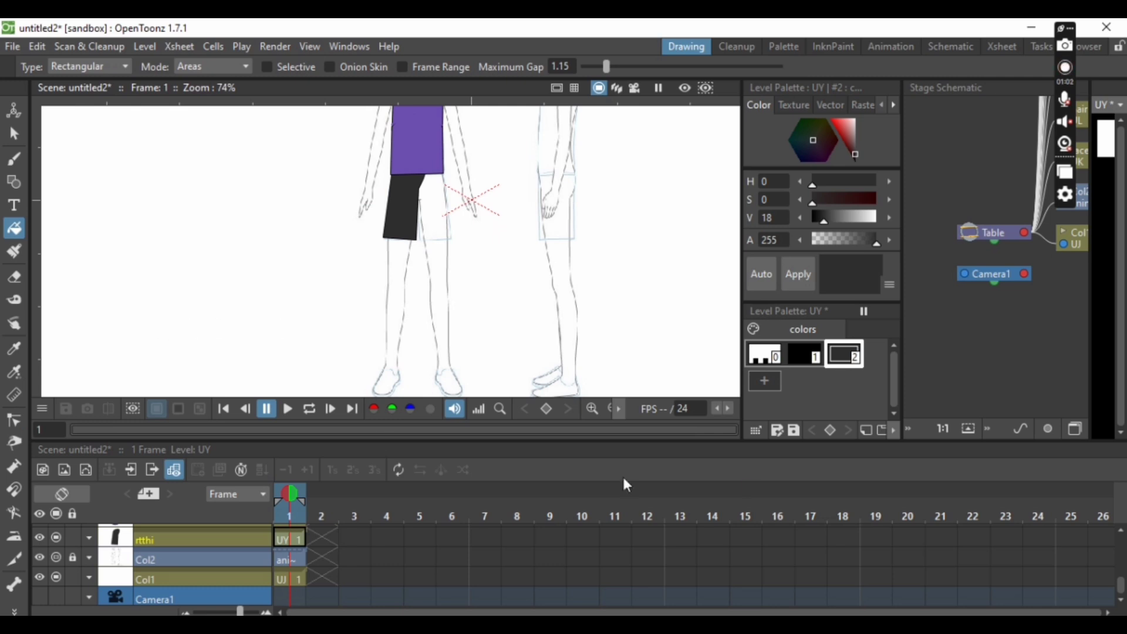
# Step: Draw a closed four-sided polyline in the black style around the bare leg section just below the dark shorts leg
pyautogui.click(806, 356)
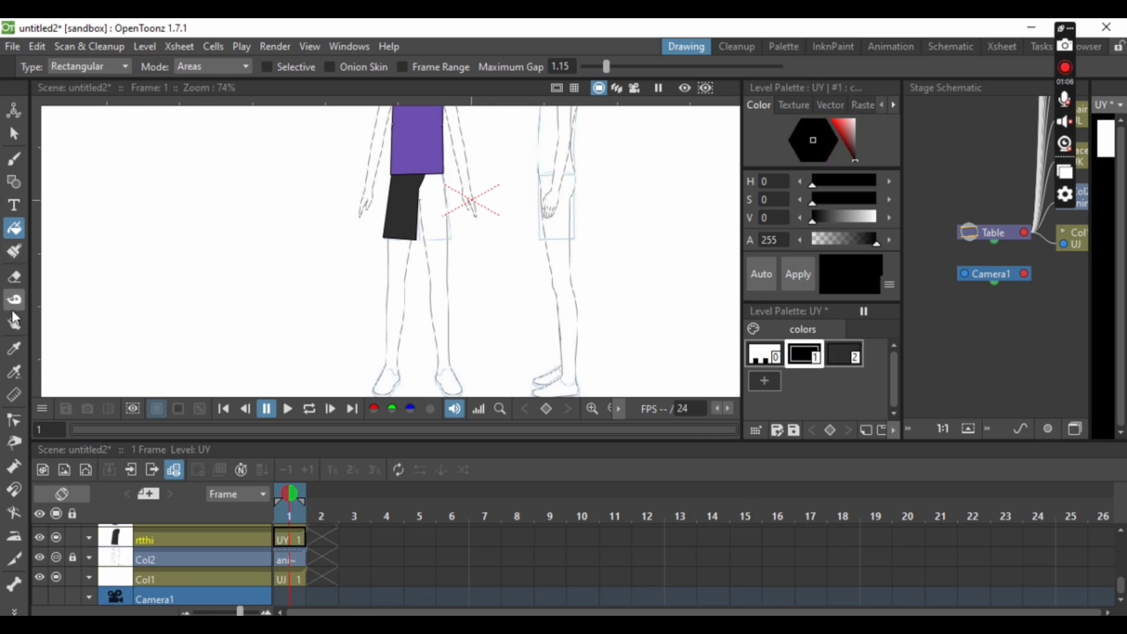
pyautogui.click(15, 183)
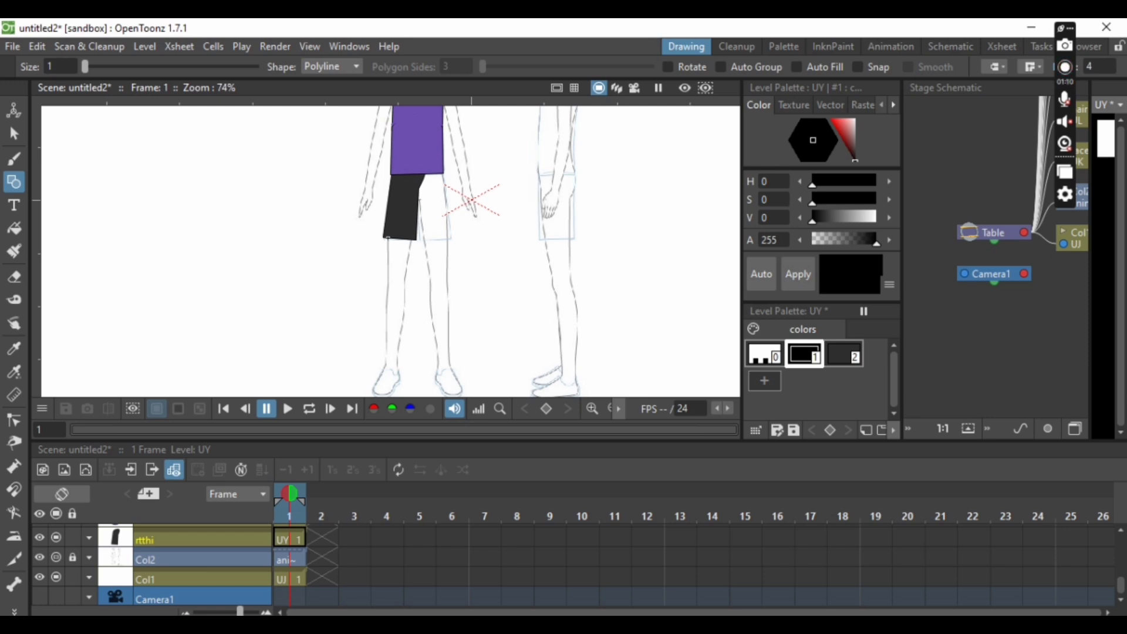
pyautogui.click(388, 237)
pyautogui.click(387, 288)
pyautogui.click(402, 288)
pyautogui.click(388, 238)
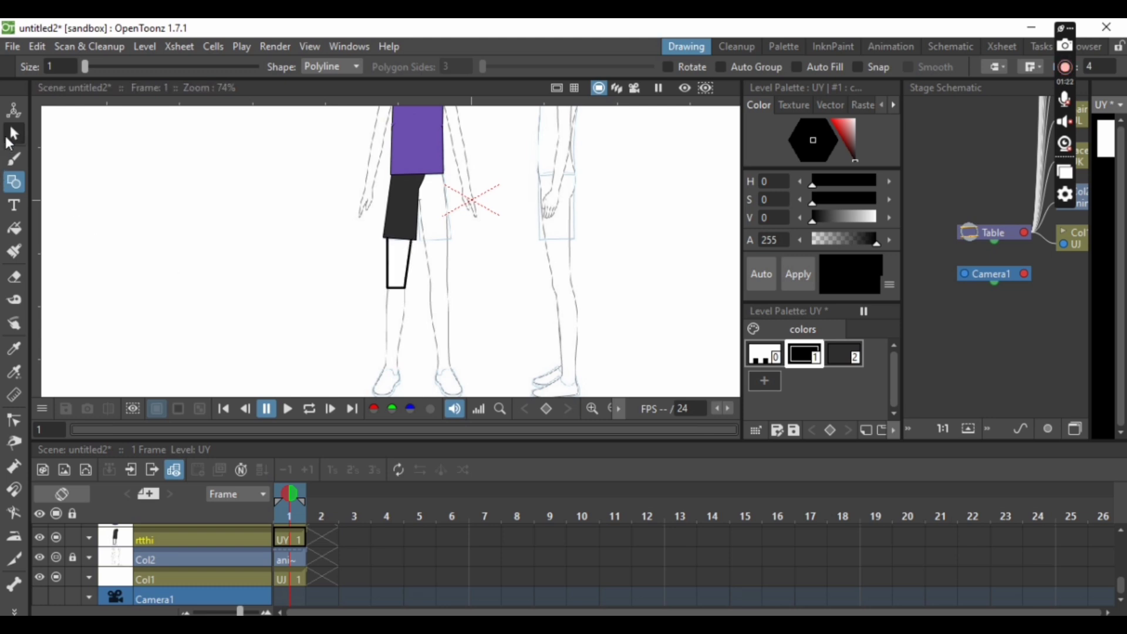
# Step: Reduce the outline of the bare leg section below the shorts to a thin stroke
pyautogui.click(14, 133)
pyautogui.click(405, 295)
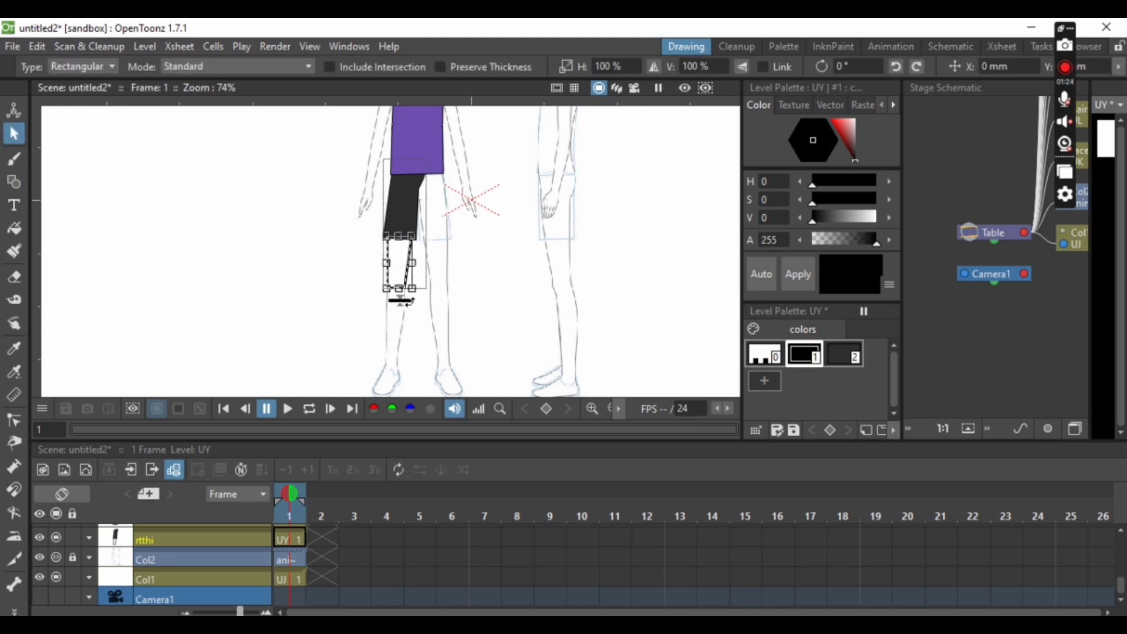
# Step: Curve the bottom edge of the skin outline below the shorts into a rounded knee using the Control Point Editor
pyautogui.click(409, 321)
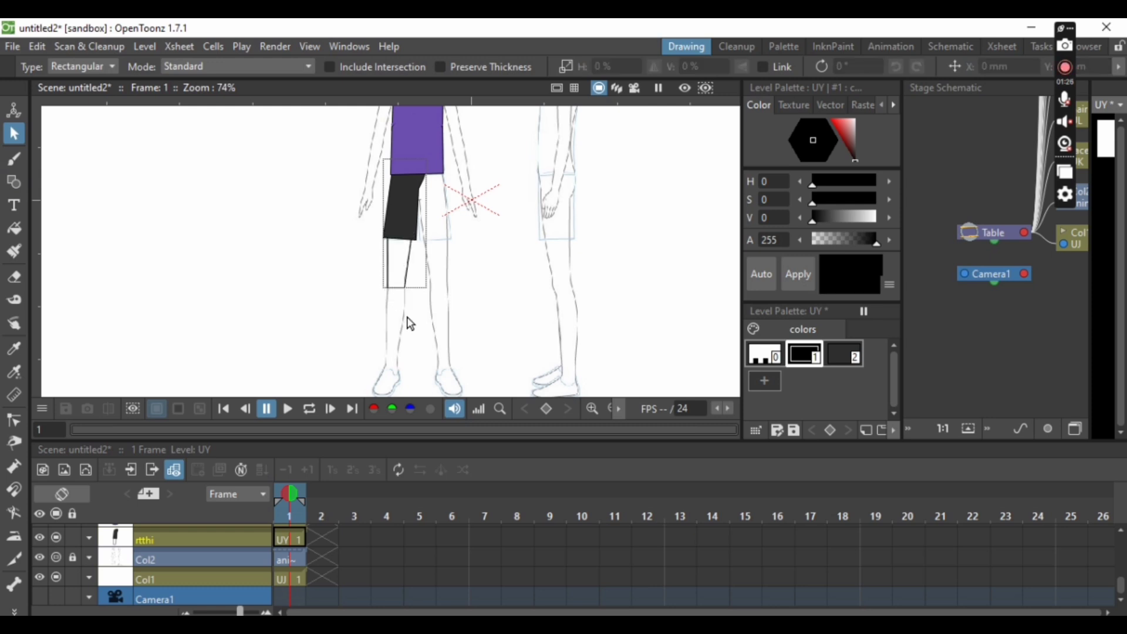
pyautogui.click(15, 420)
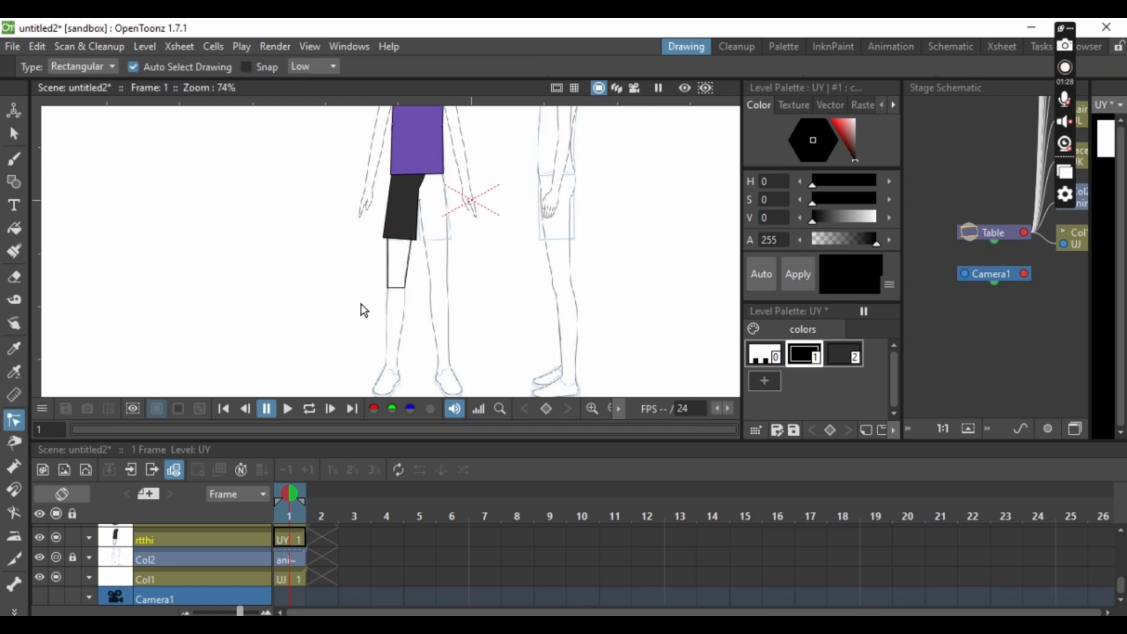
pyautogui.click(402, 298)
pyautogui.scroll(1, 396, 290)
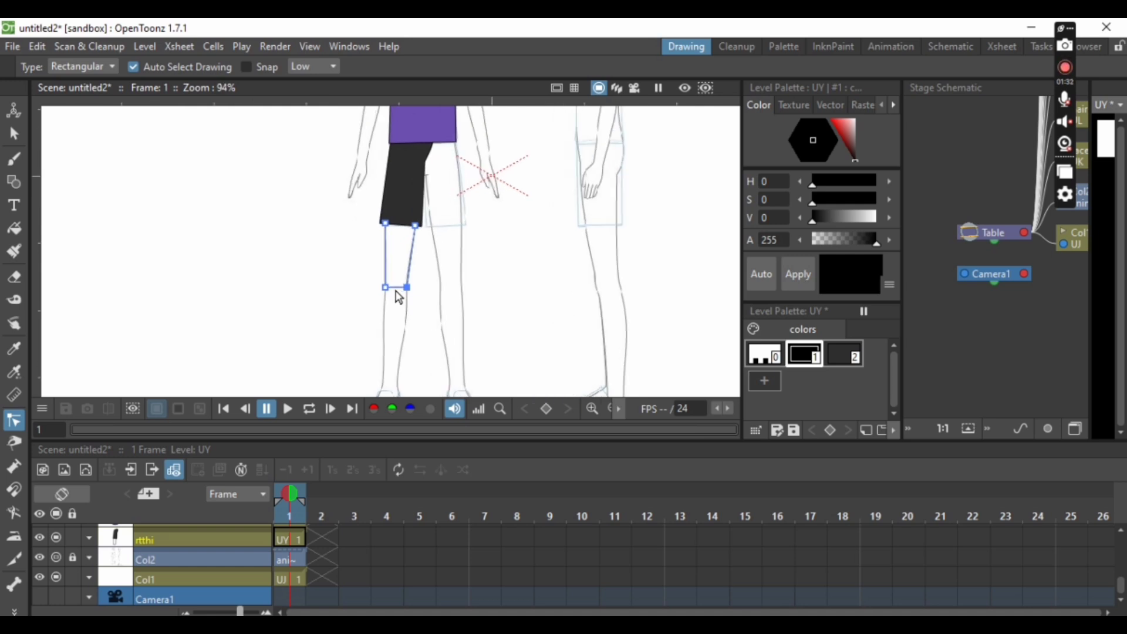
pyautogui.click(396, 291)
pyautogui.moveTo(393, 290)
pyautogui.mouseDown()
pyautogui.moveTo(404, 306)
pyautogui.moveTo(385, 308)
pyautogui.moveTo(404, 304)
pyautogui.mouseUp()
pyautogui.click(280, 313)
# Step: Add a new style to the rtthi column's palette and copy the pink style from the pipni column's palette
pyautogui.click(763, 387)
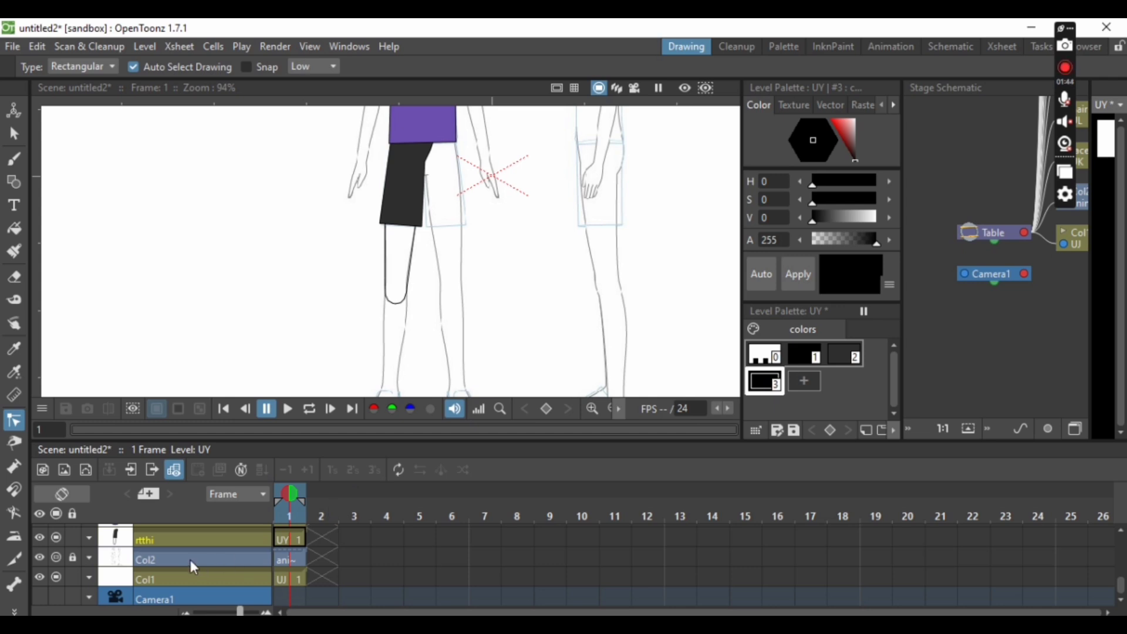
pyautogui.moveTo(1120, 584); pyautogui.dragTo(1124, 556)
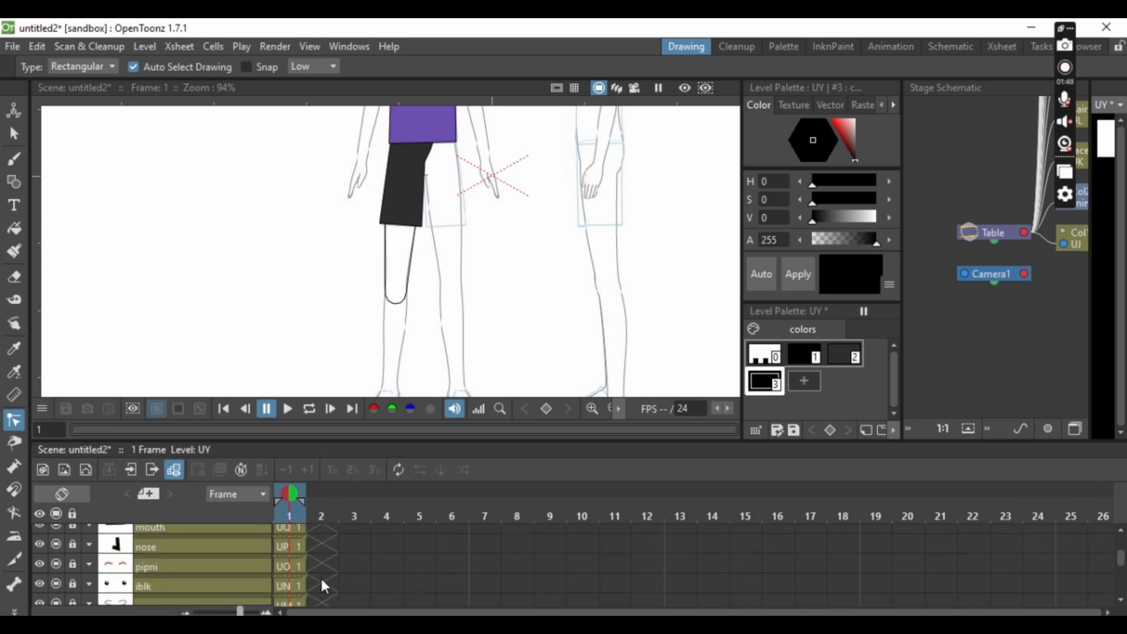
pyautogui.click(290, 566)
pyautogui.rightClick(857, 364)
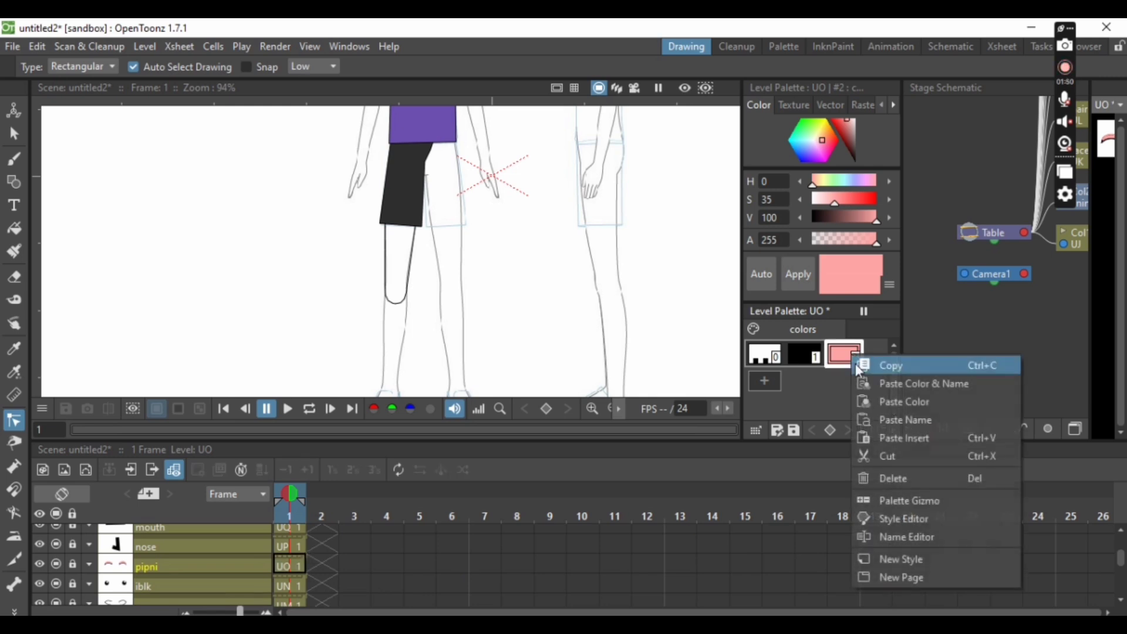
pyautogui.click(896, 372)
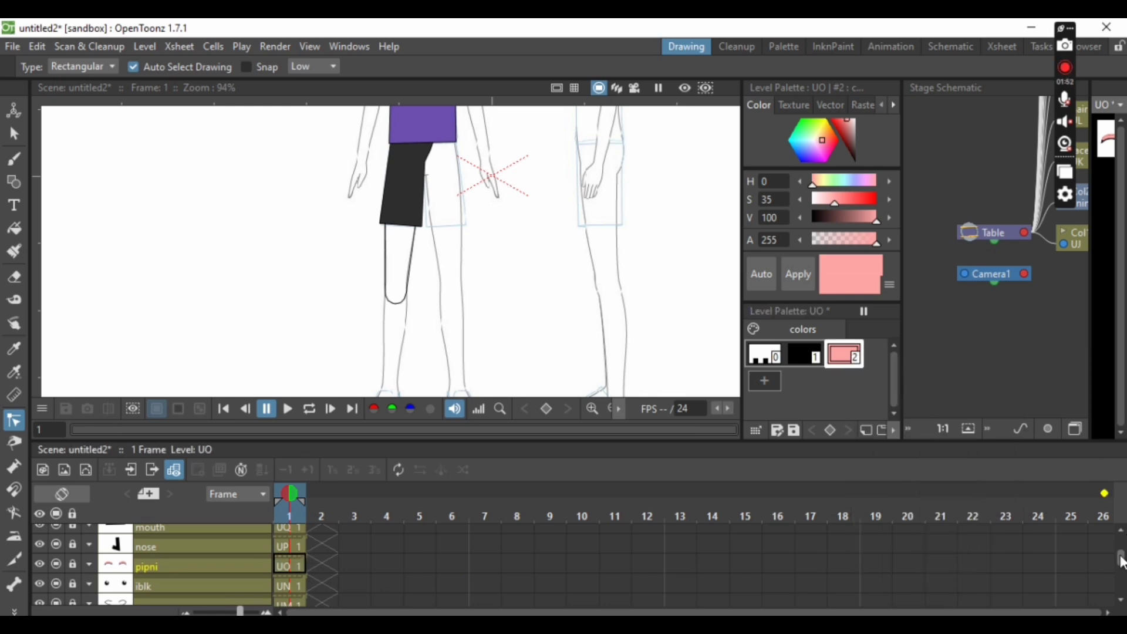
# Step: Paste the pink colour into the new style of rtthi and fill the outlined area below the shorts
pyautogui.moveTo(1122, 559); pyautogui.dragTo(1122, 588)
pyautogui.click(289, 539)
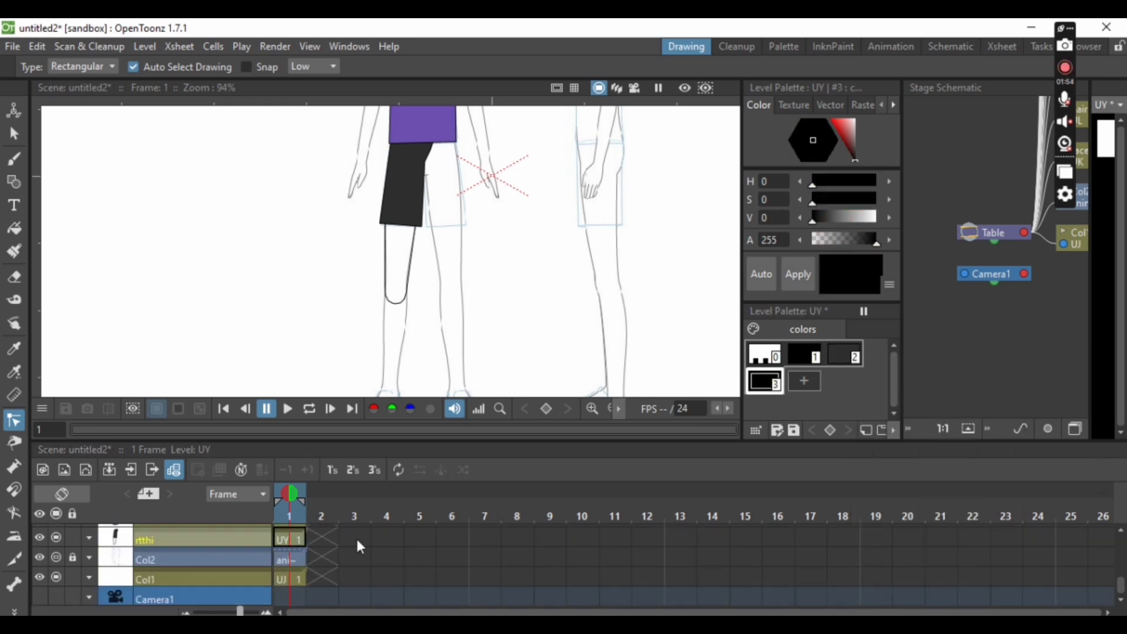
pyautogui.click(765, 381)
pyautogui.rightClick(769, 387)
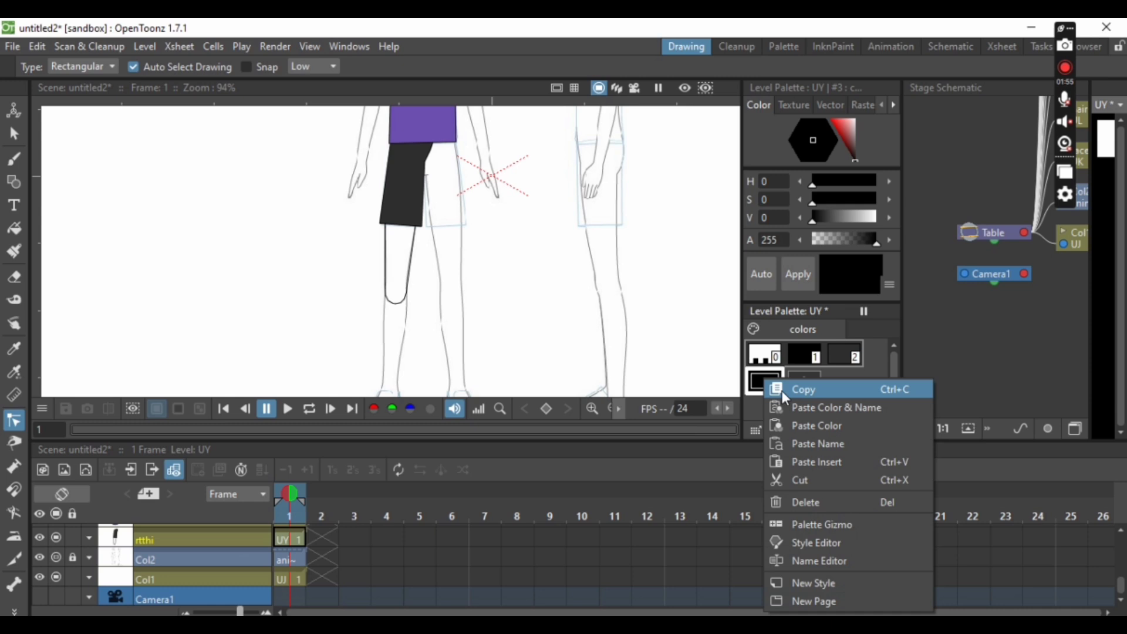
pyautogui.click(798, 419)
pyautogui.click(14, 229)
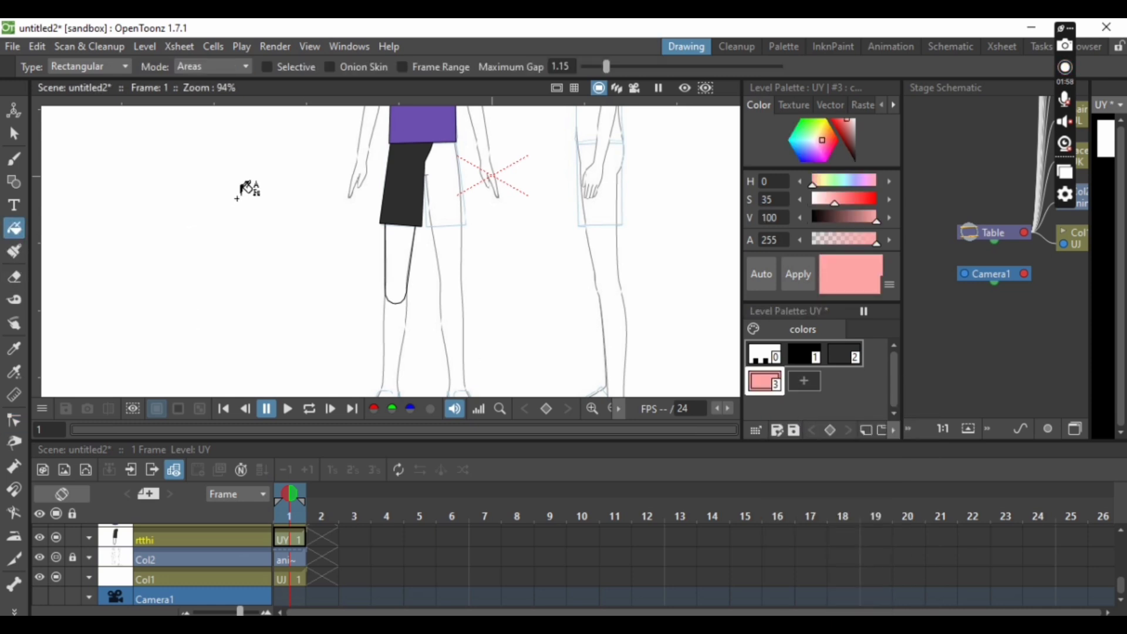
pyautogui.moveTo(339, 164); pyautogui.dragTo(454, 326)
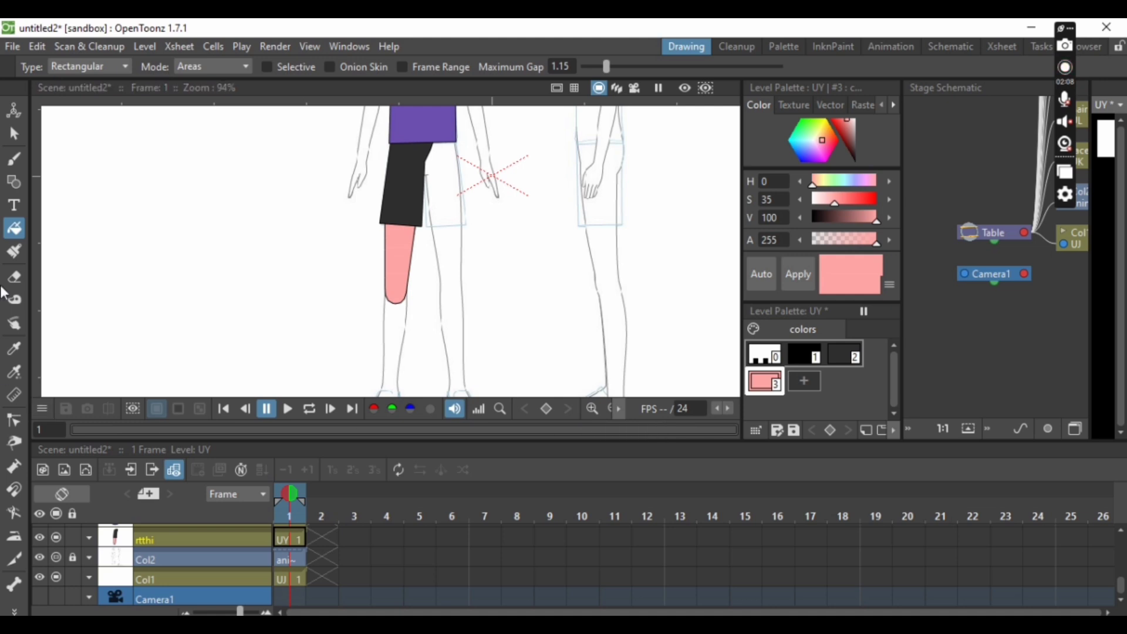
# Step: Remove the black outline along the rounded lower end of the pink knee shape
pyautogui.click(15, 182)
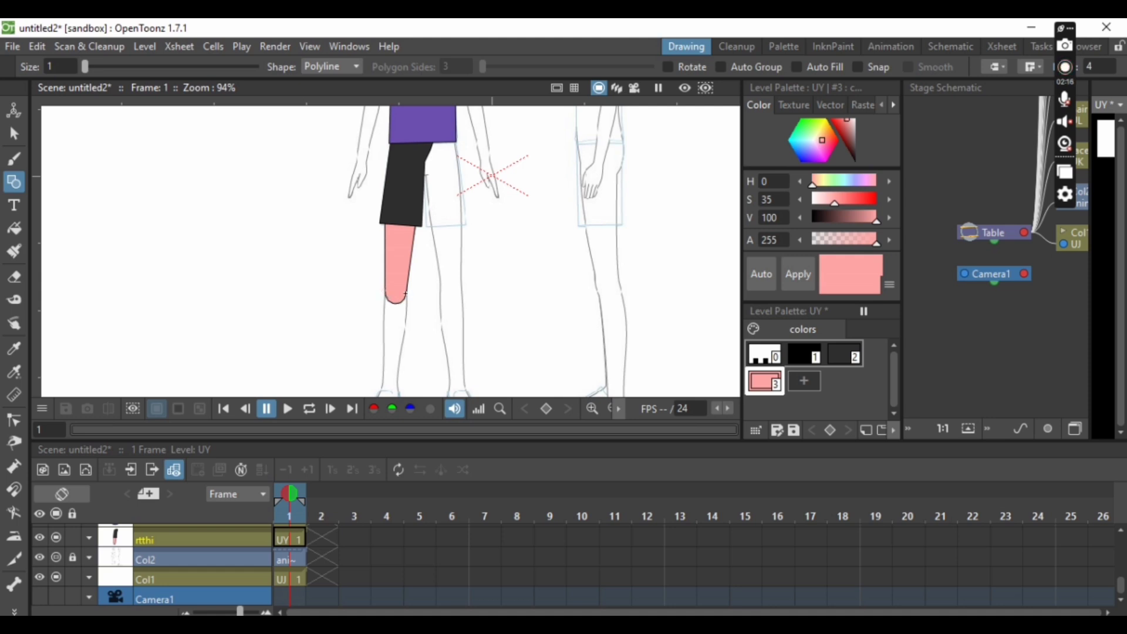
pyautogui.click(13, 422)
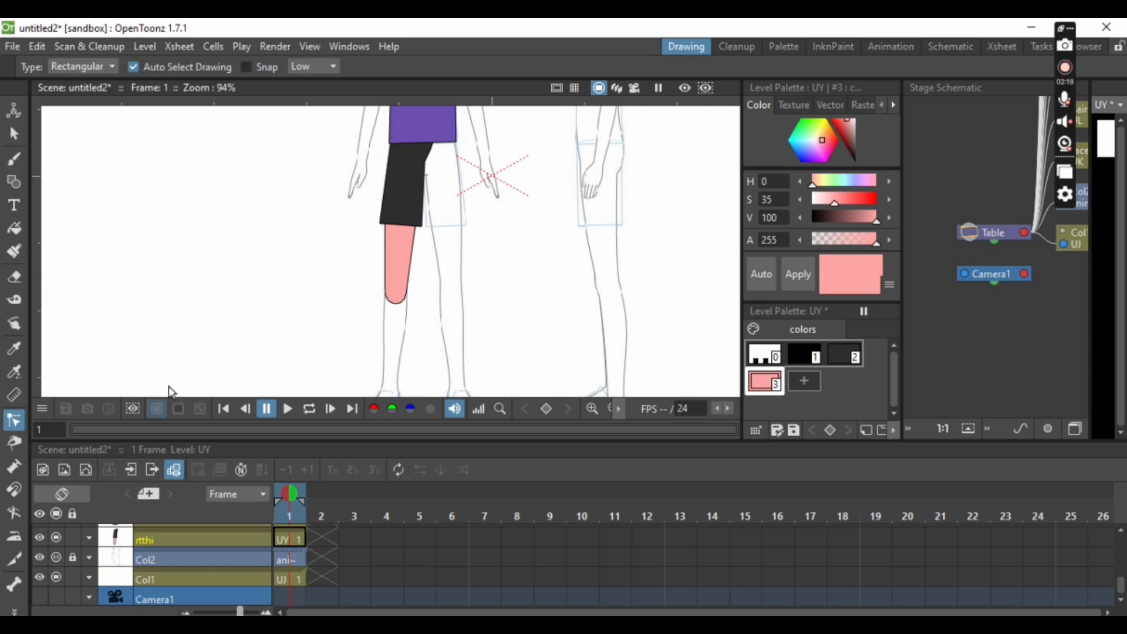
pyautogui.click(392, 293)
pyautogui.moveTo(393, 294)
pyautogui.mouseDown()
pyautogui.moveTo(392, 311)
pyautogui.moveTo(395, 294)
pyautogui.moveTo(406, 311)
pyautogui.moveTo(393, 313)
pyautogui.mouseUp()
pyautogui.click(422, 317)
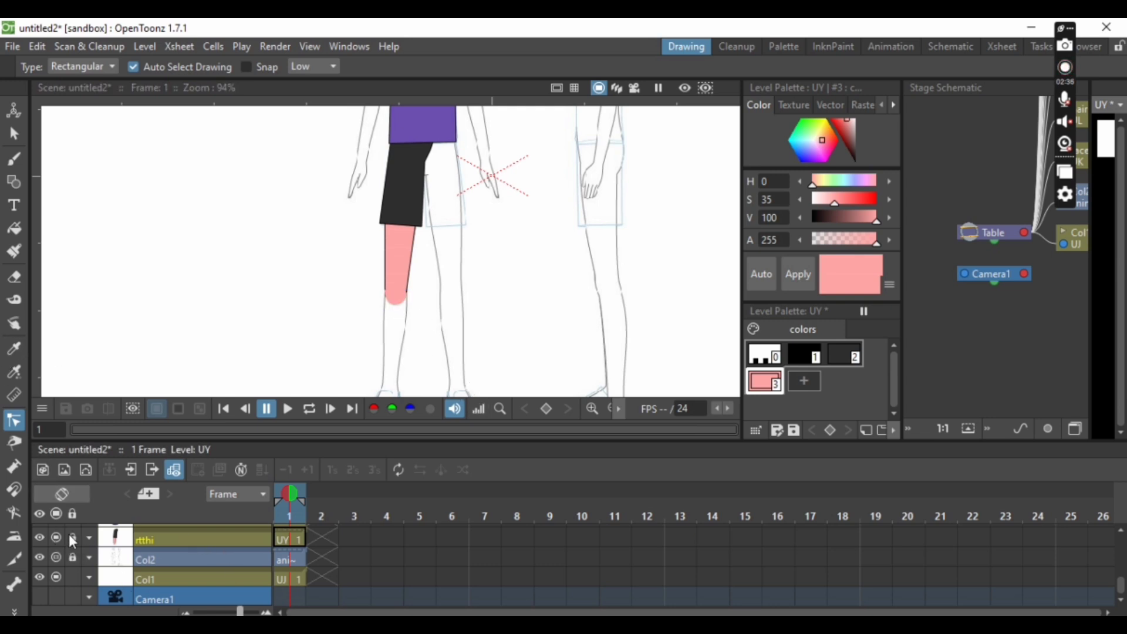
# Step: Lock the rtthi column and create a new Toonz Vector Level above the Col2 column
pyautogui.click(141, 563)
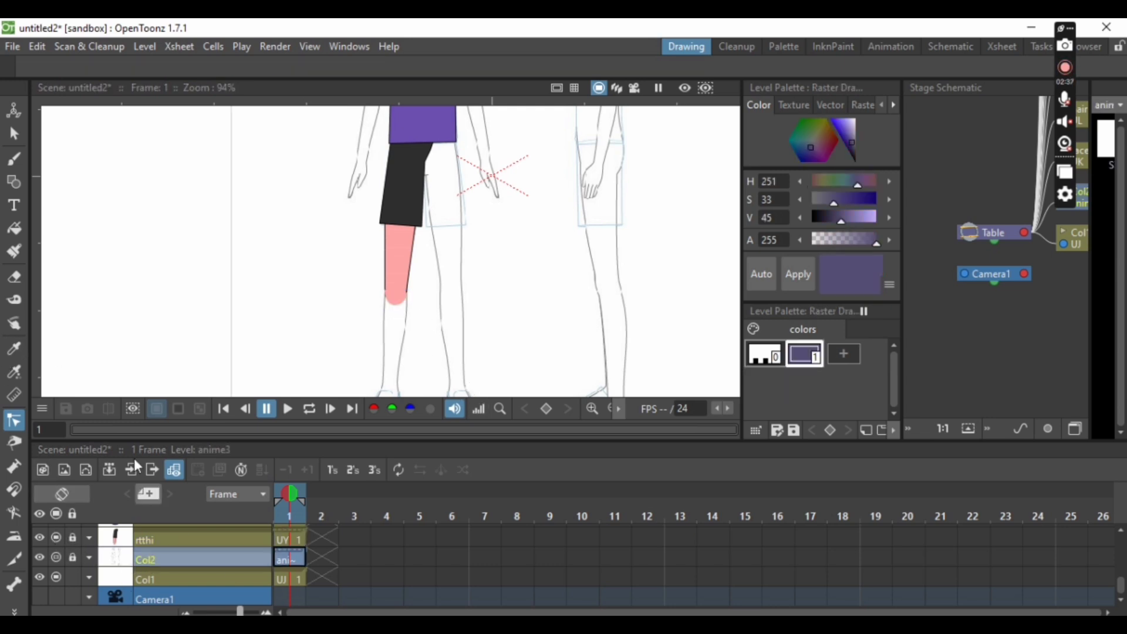
pyautogui.click(144, 47)
pyautogui.moveTo(280, 66)
pyautogui.click(346, 103)
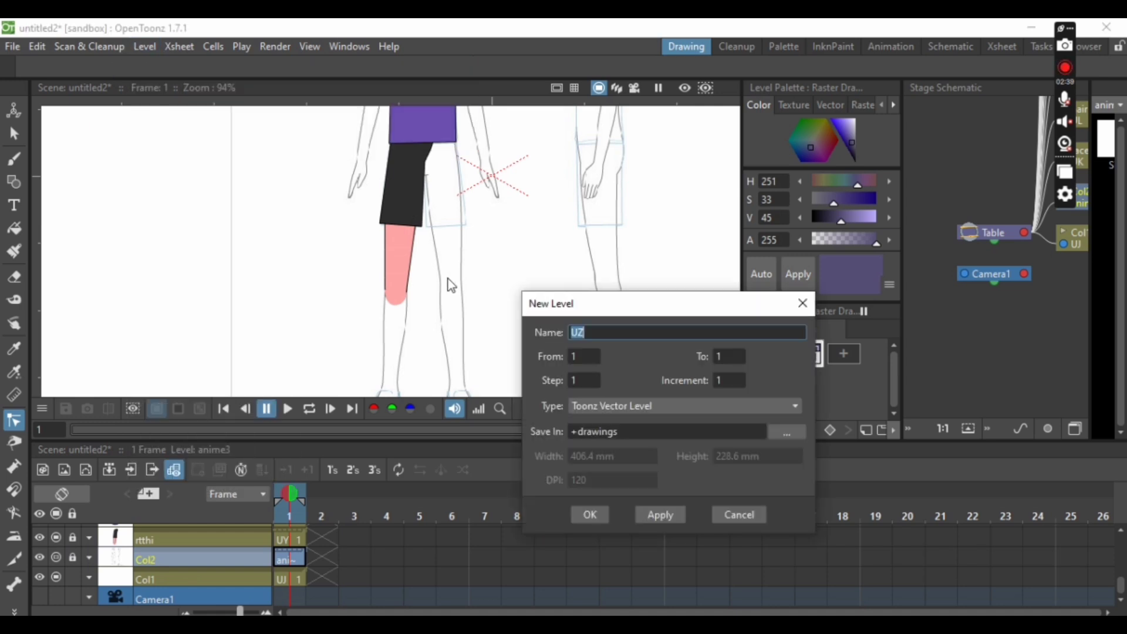
pyautogui.click(591, 515)
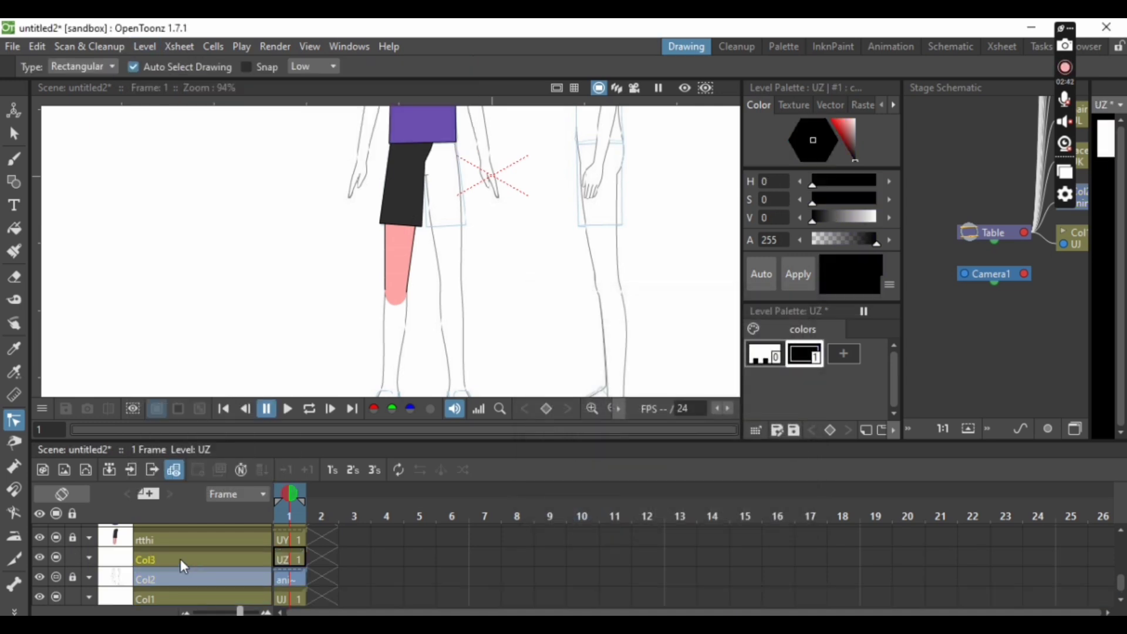
# Step: Rename the new vector level's column to rtlg
pyautogui.doubleClick(180, 558)
pyautogui.write('rt')
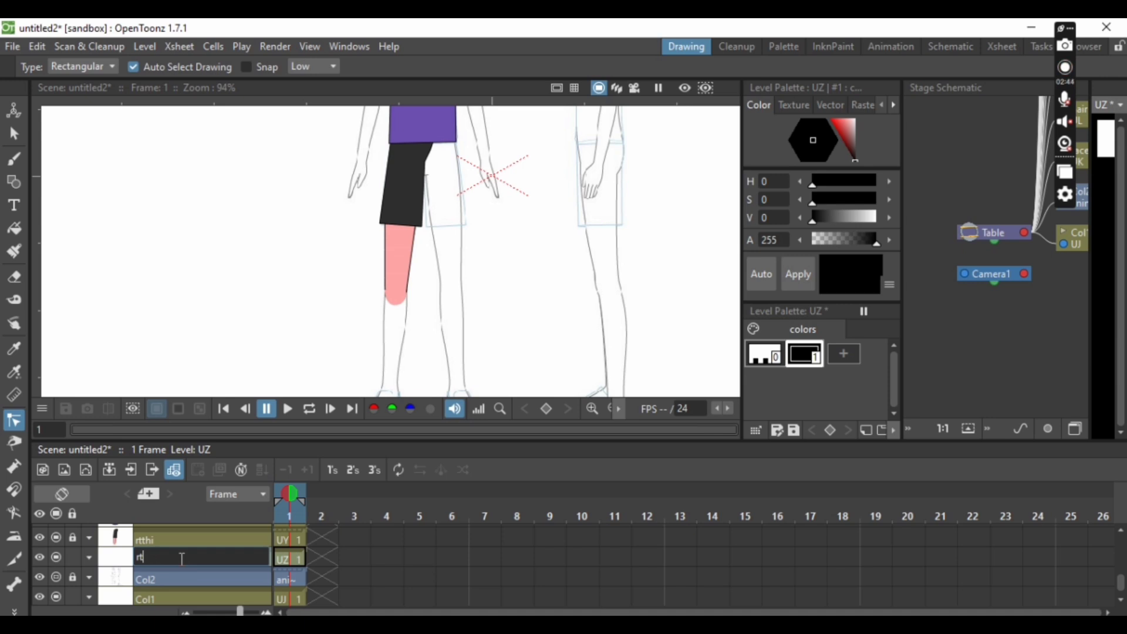
pyautogui.write('lg')
pyautogui.press('Return')
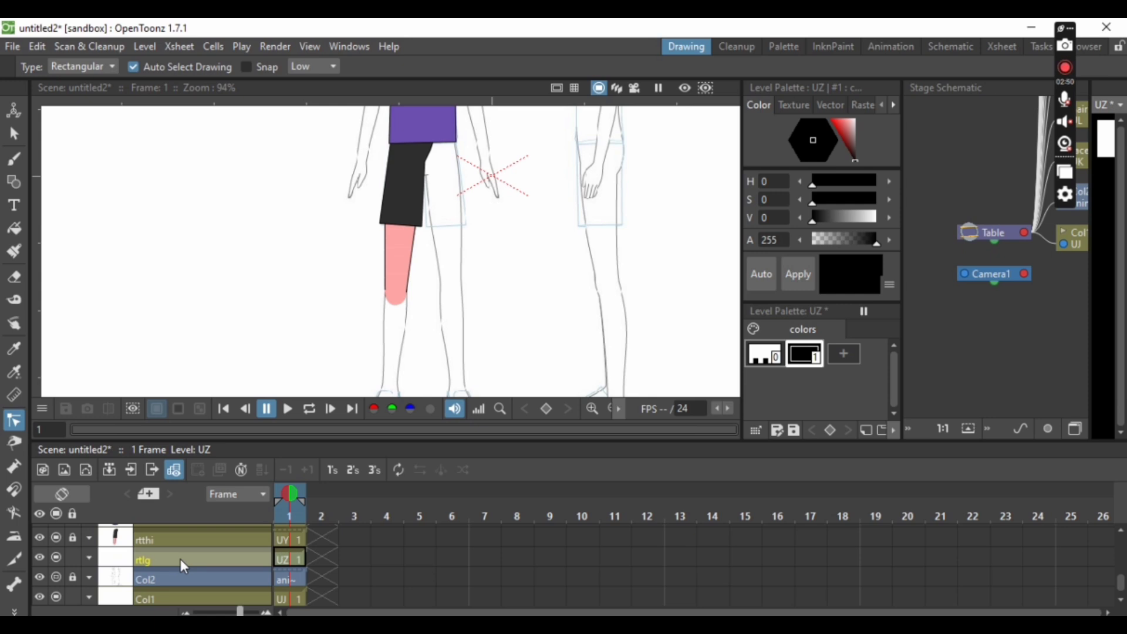
# Step: Draw a closed Polyline outline of the lower leg from knee to ankle on rtlg and thin its stroke
pyautogui.click(608, 410)
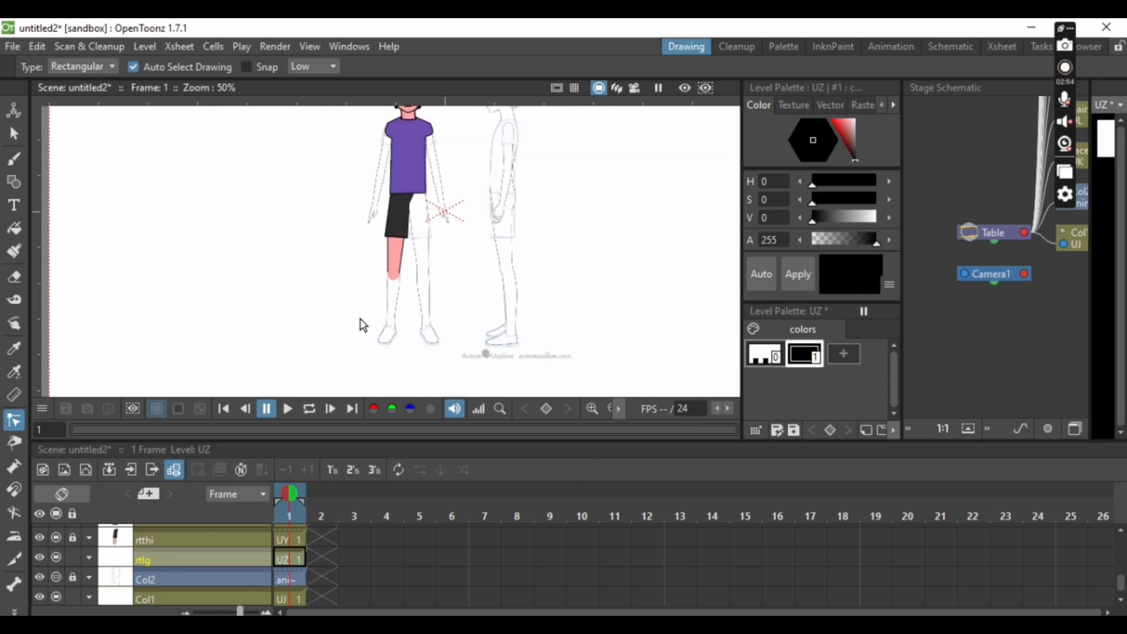
pyautogui.scroll(1, 363, 324)
pyautogui.scroll(4, 361, 323)
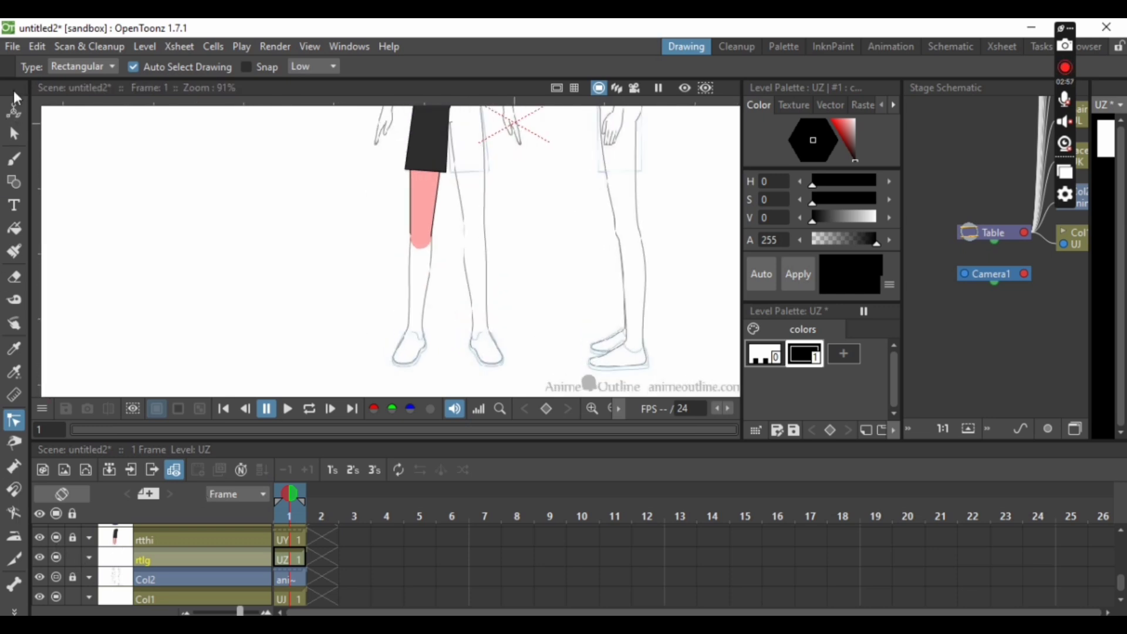
pyautogui.click(21, 175)
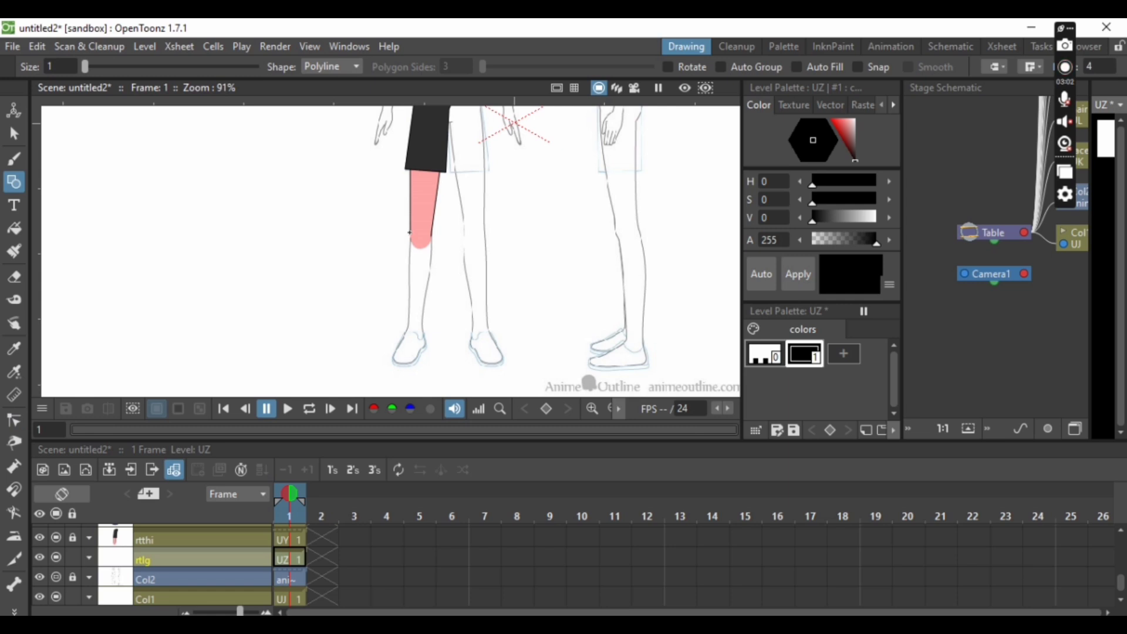
pyautogui.click(411, 234)
pyautogui.click(409, 326)
pyautogui.click(422, 326)
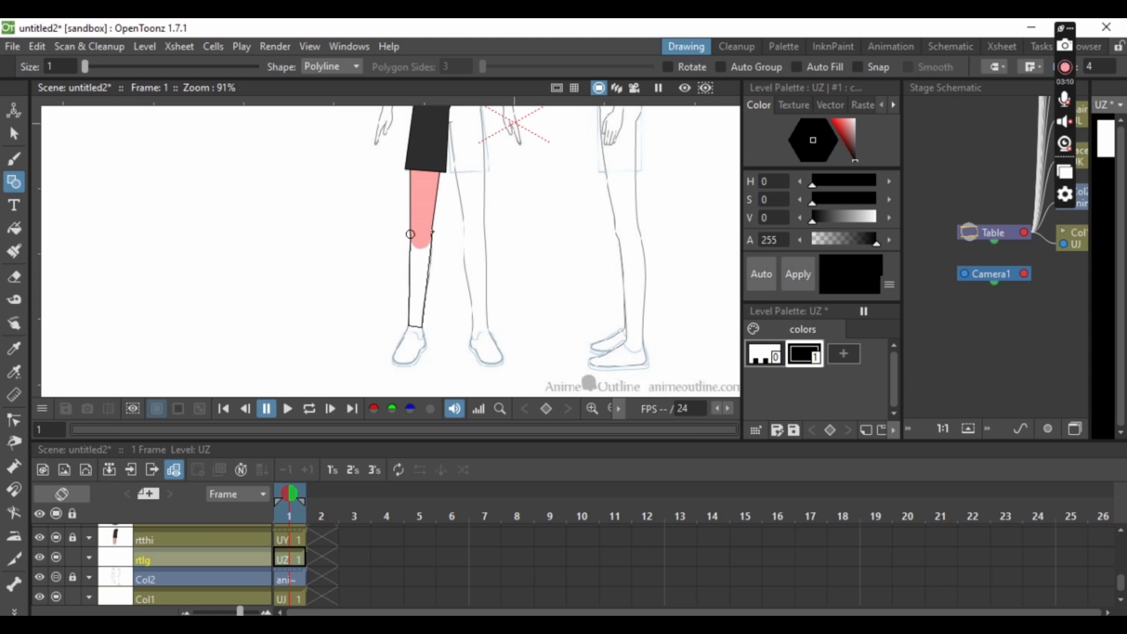
pyautogui.click(431, 234)
pyautogui.doubleClick(411, 234)
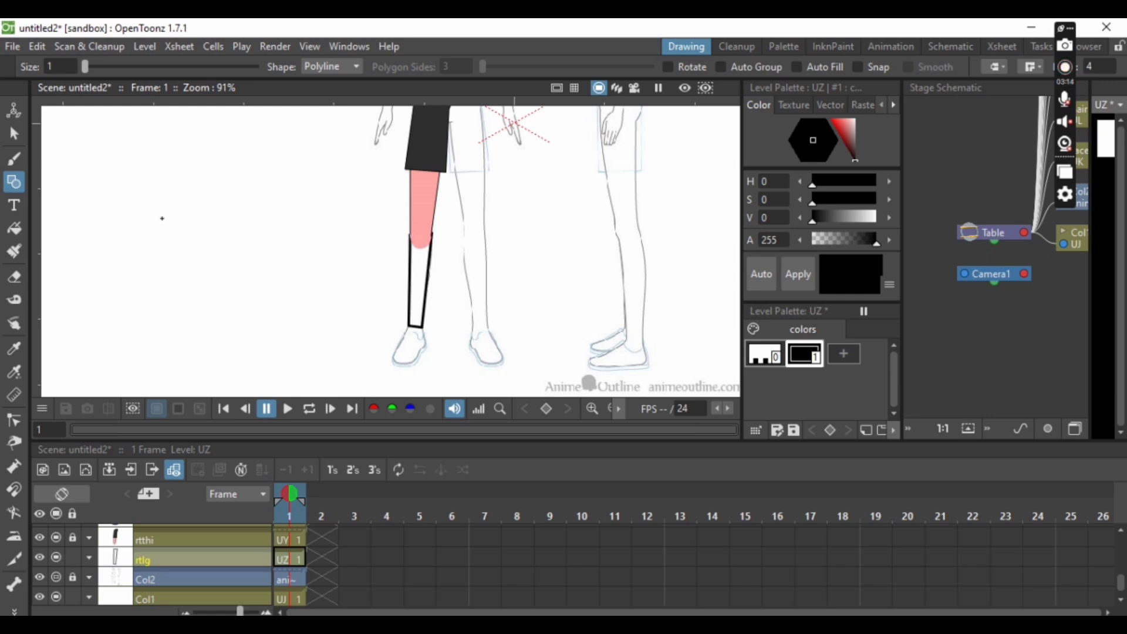
pyautogui.click(14, 134)
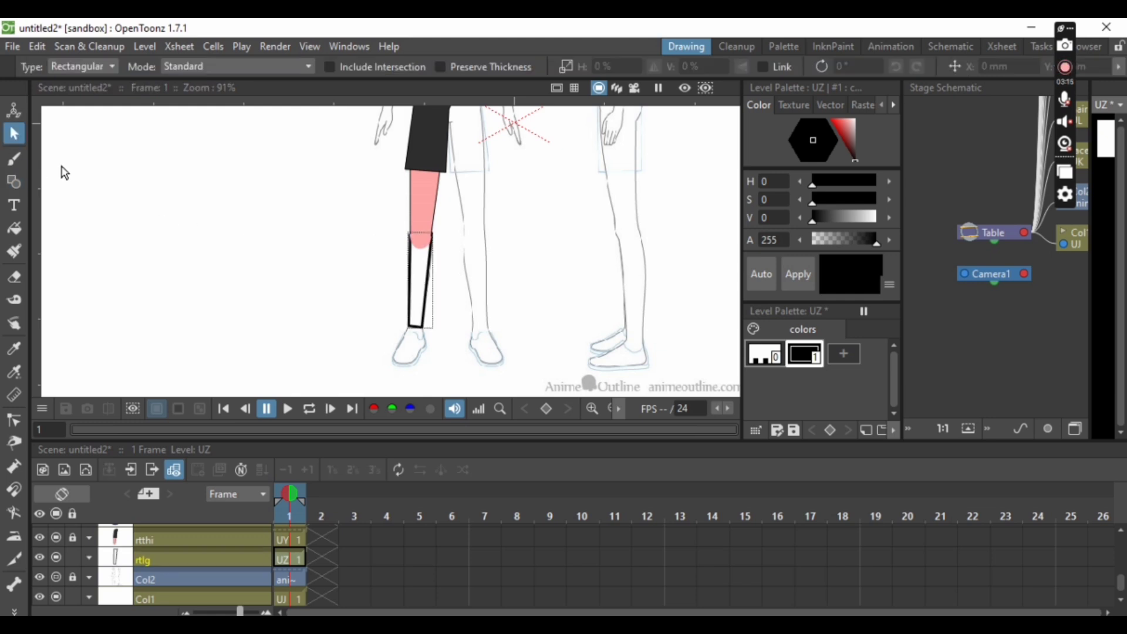
pyautogui.click(418, 328)
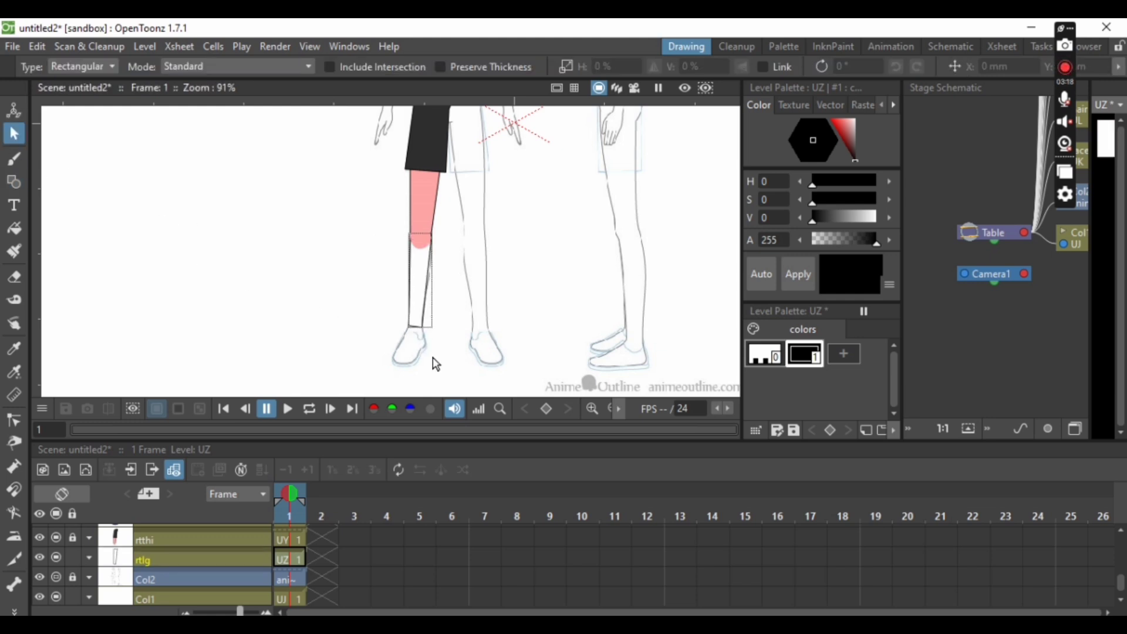
# Step: Curve the lower leg outline's top edge at the knee and its inner side to follow the reference sketch
pyautogui.click(24, 420)
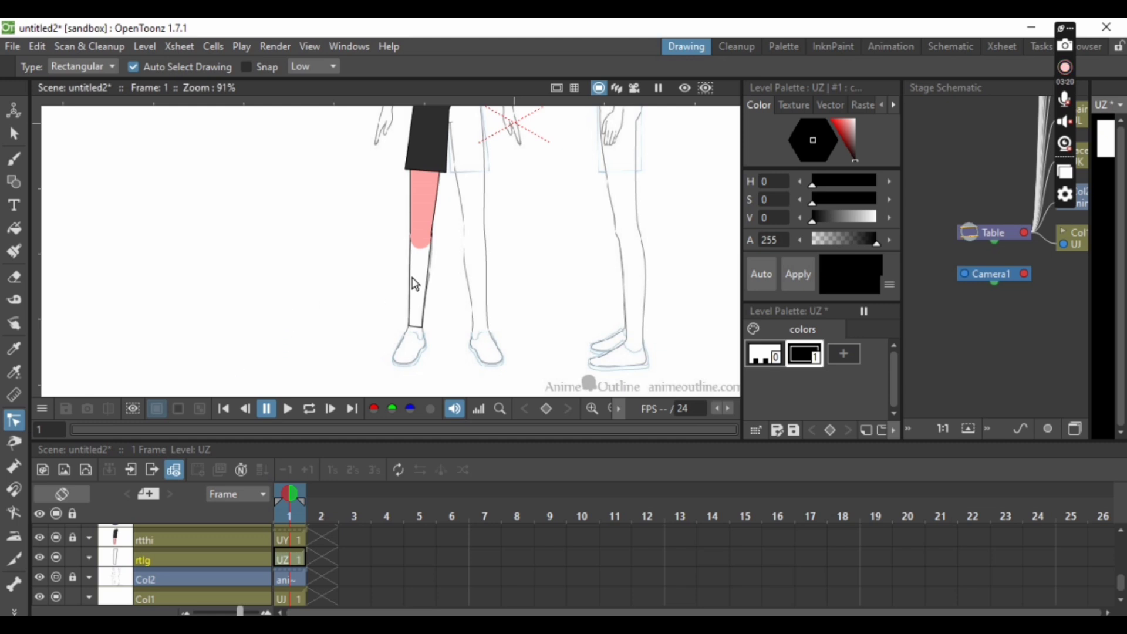
pyautogui.click(432, 254)
pyautogui.scroll(3, 415, 339)
pyautogui.scroll(-3, 414, 339)
pyautogui.scroll(2, 418, 340)
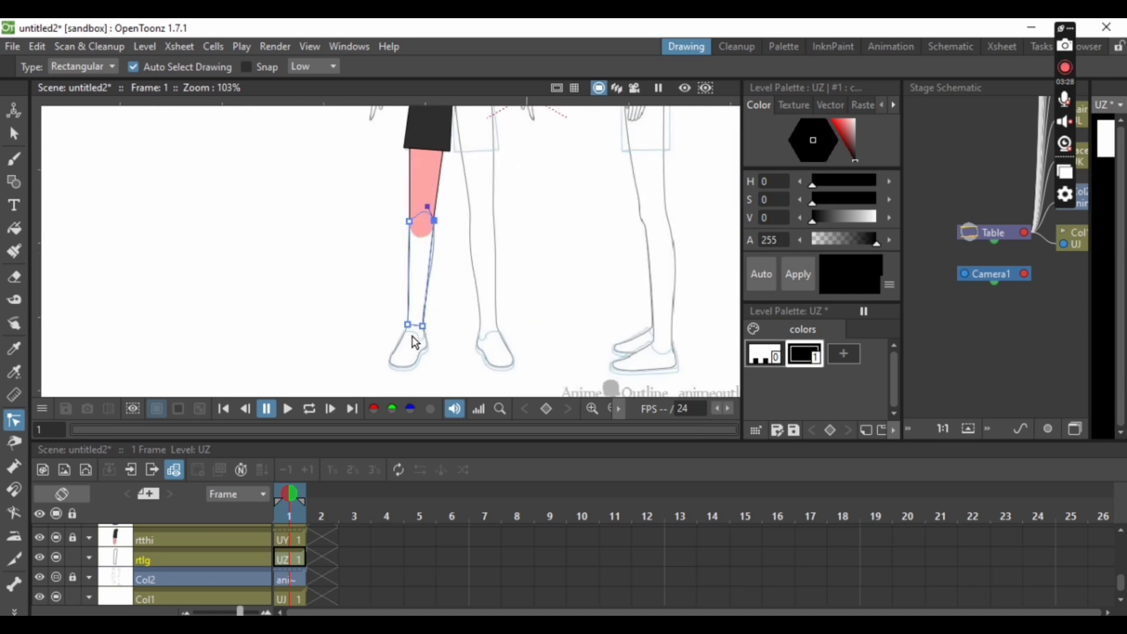
pyautogui.click(432, 262)
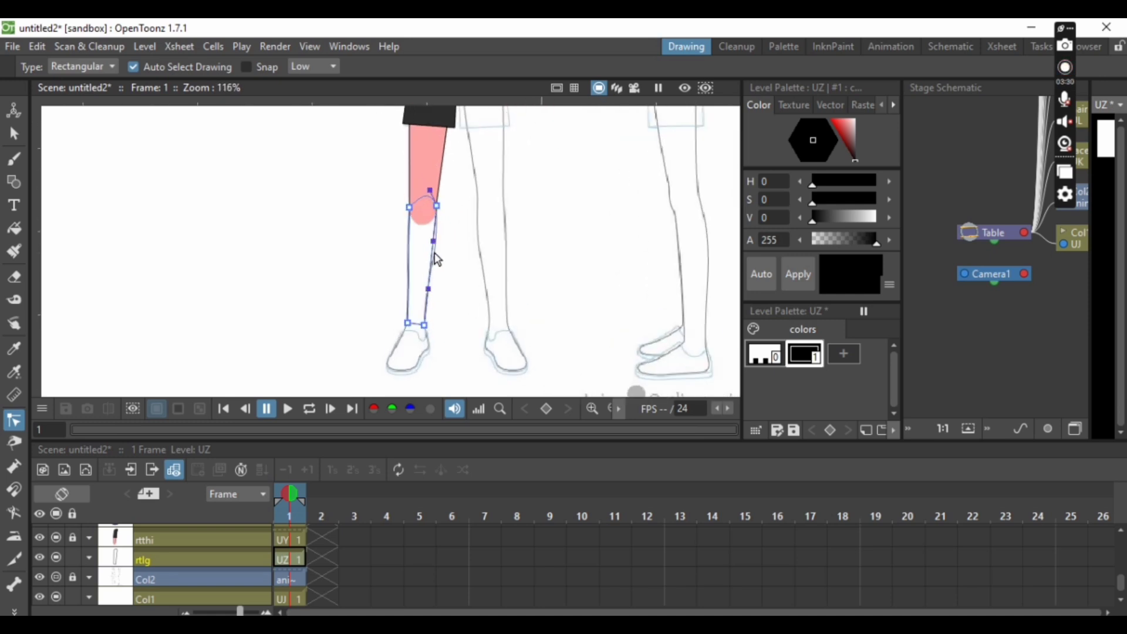
pyautogui.moveTo(433, 247); pyautogui.dragTo(435, 247)
# Step: Round the bottom edge of the lower leg outline downward into the shoe opening at the ankle
pyautogui.scroll(3, 420, 332)
pyautogui.scroll(-1, 418, 333)
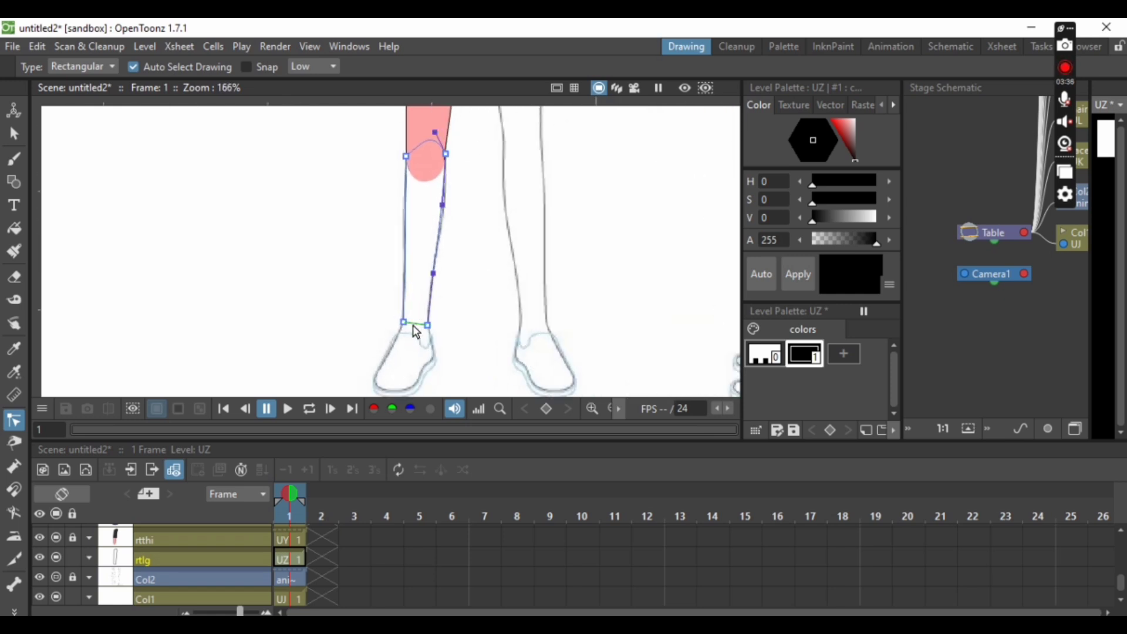
pyautogui.moveTo(413, 327); pyautogui.dragTo(433, 350)
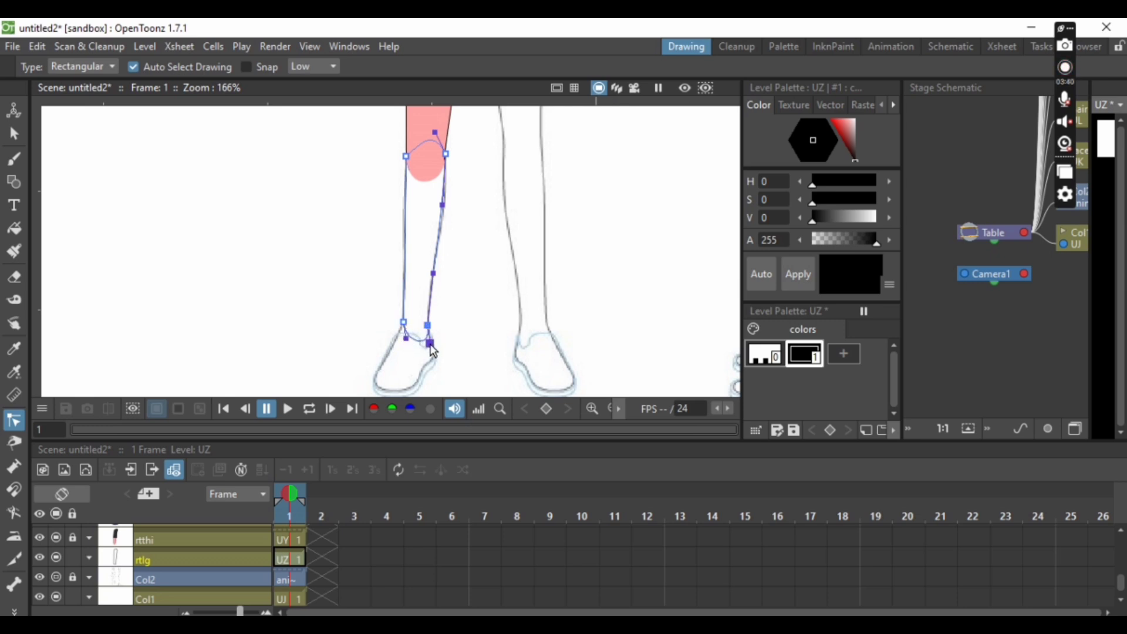
pyautogui.click(460, 370)
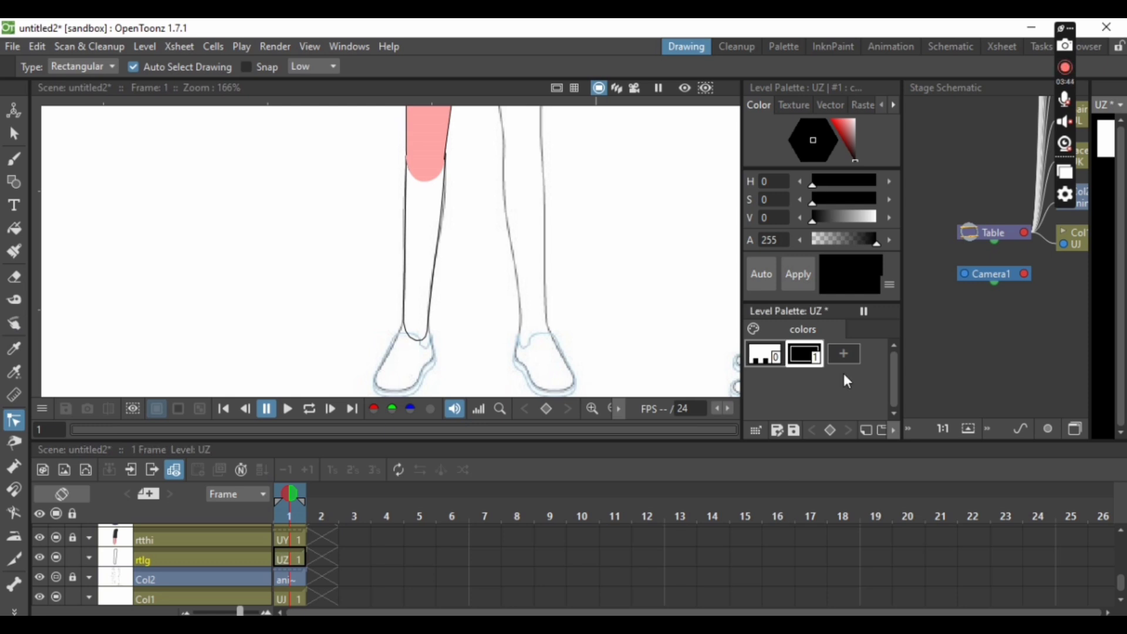
# Step: Add a new style with the copied pink colour to the rtlg palette and fill the lower leg
pyautogui.click(849, 357)
pyautogui.rightClick(850, 356)
pyautogui.click(865, 382)
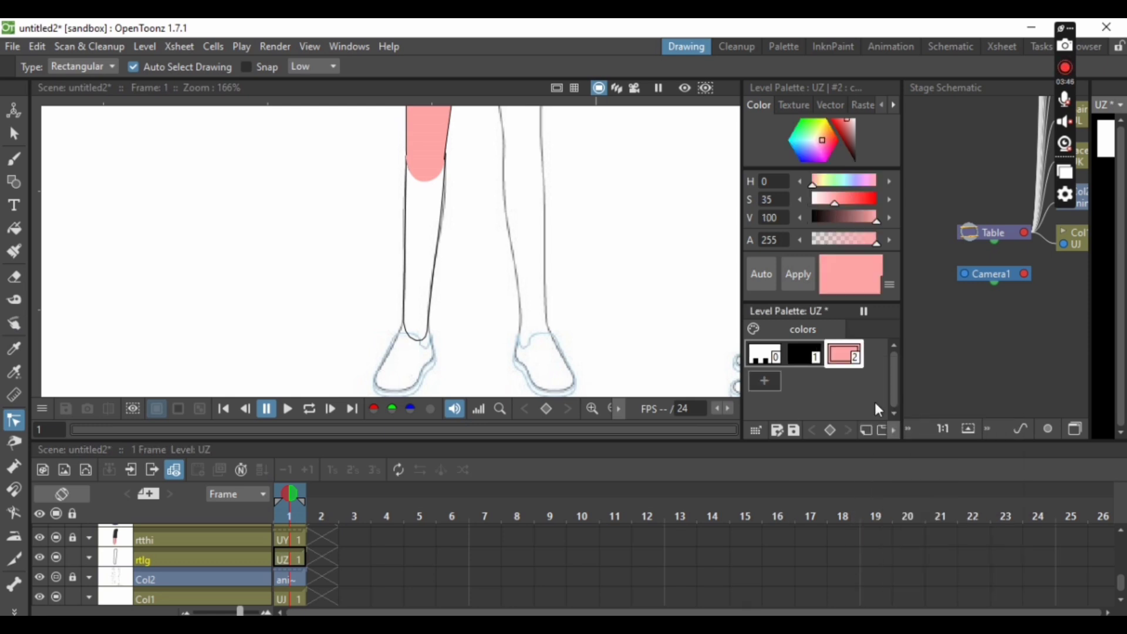
pyautogui.click(15, 229)
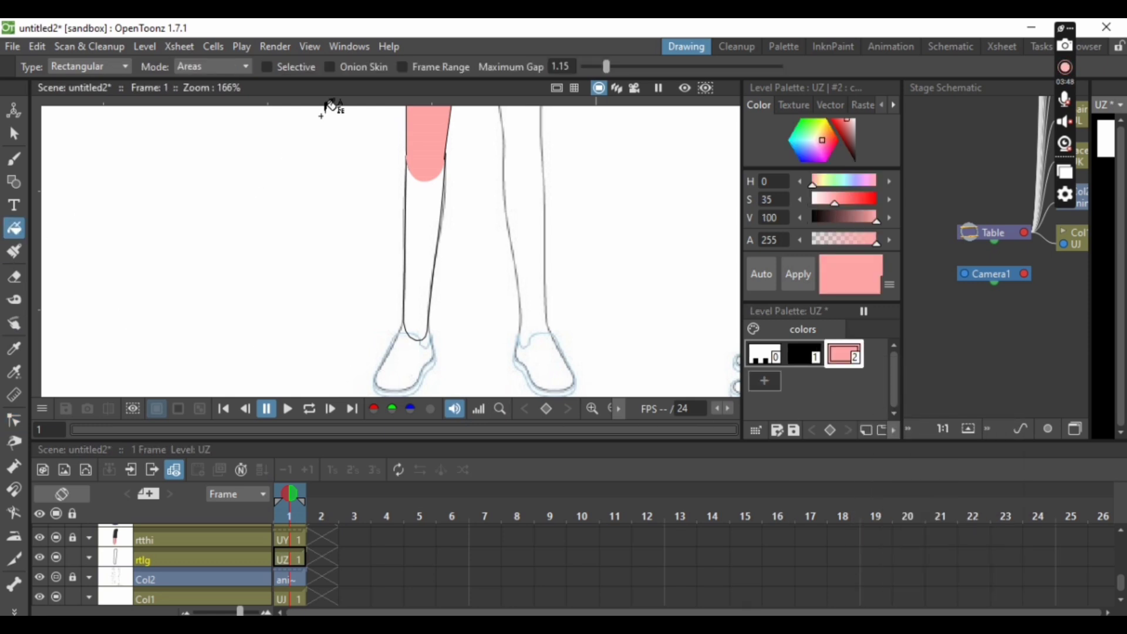
pyautogui.moveTo(322, 115); pyautogui.dragTo(526, 334)
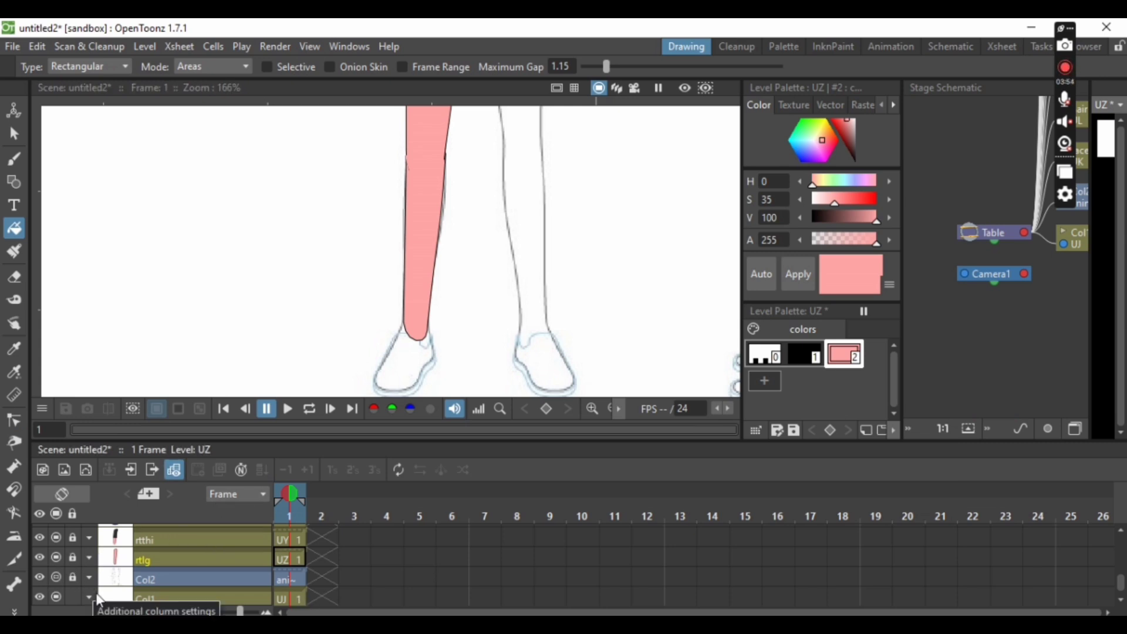
# Step: Create a new Toonz vector level named VA above the Col2 reference sketch and rename its column rtfoot
pyautogui.click(152, 577)
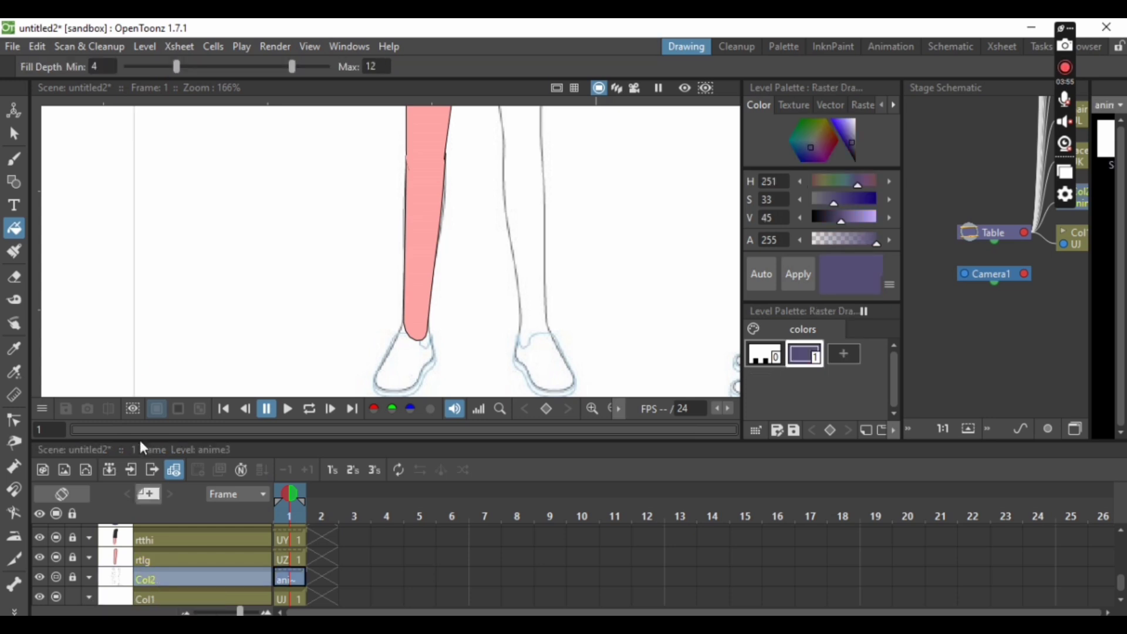
pyautogui.click(153, 46)
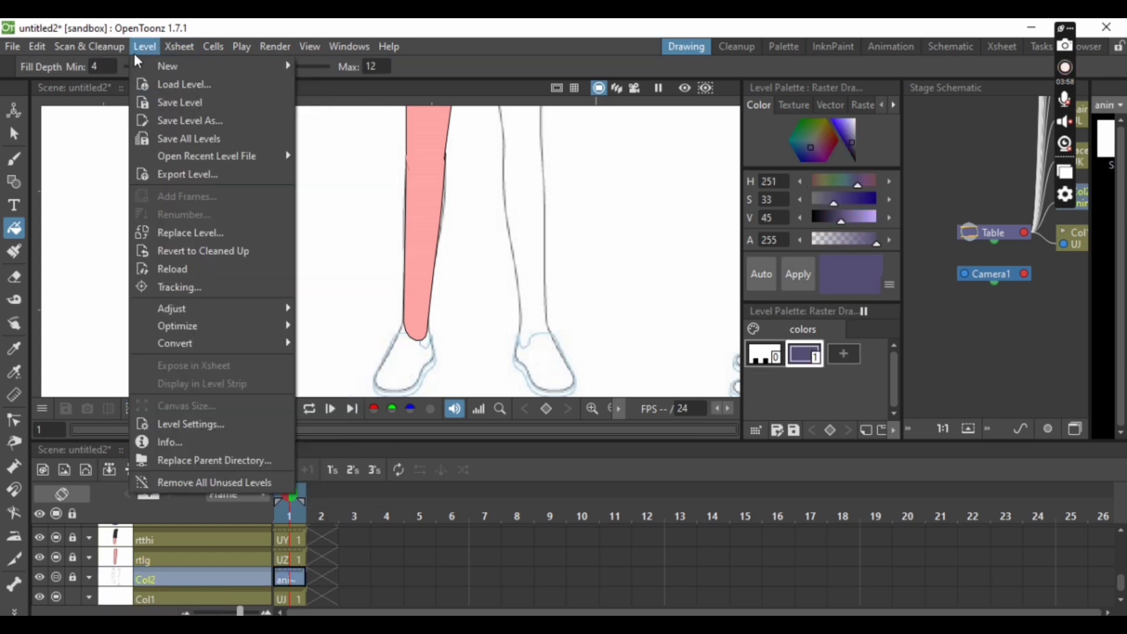
pyautogui.moveTo(166, 66)
pyautogui.click(365, 105)
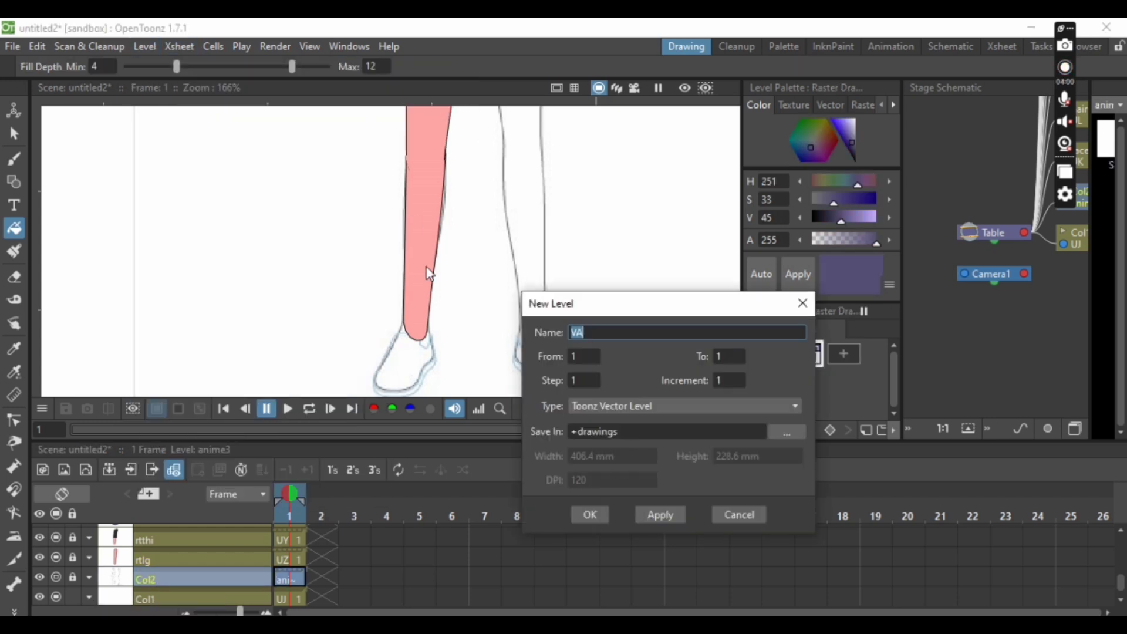
pyautogui.click(593, 518)
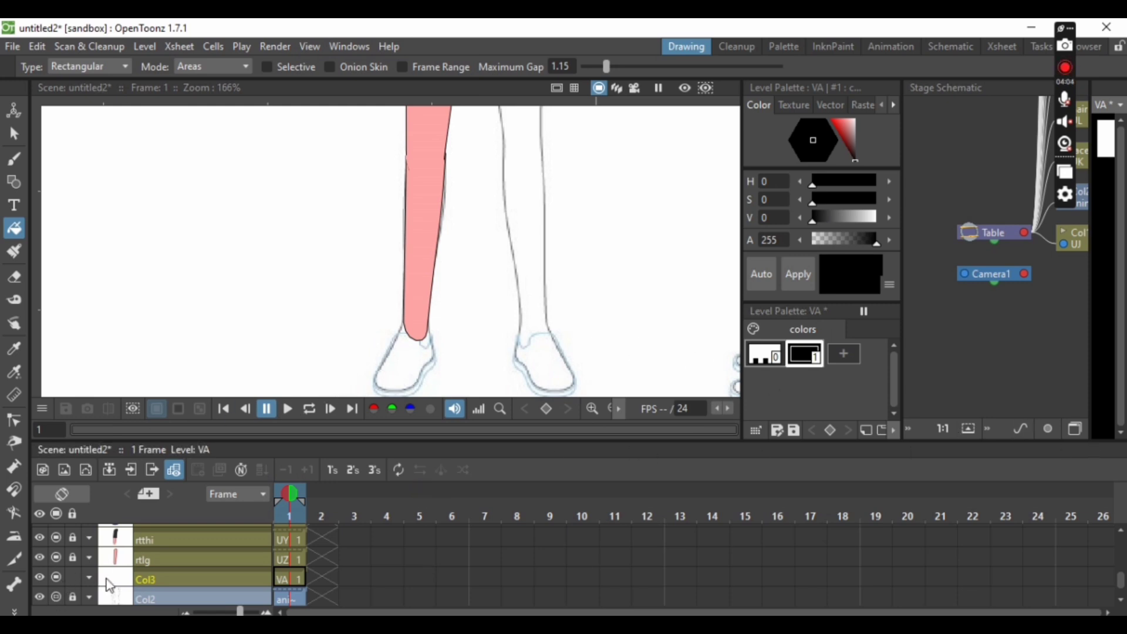
pyautogui.doubleClick(170, 578)
pyautogui.write('rt')
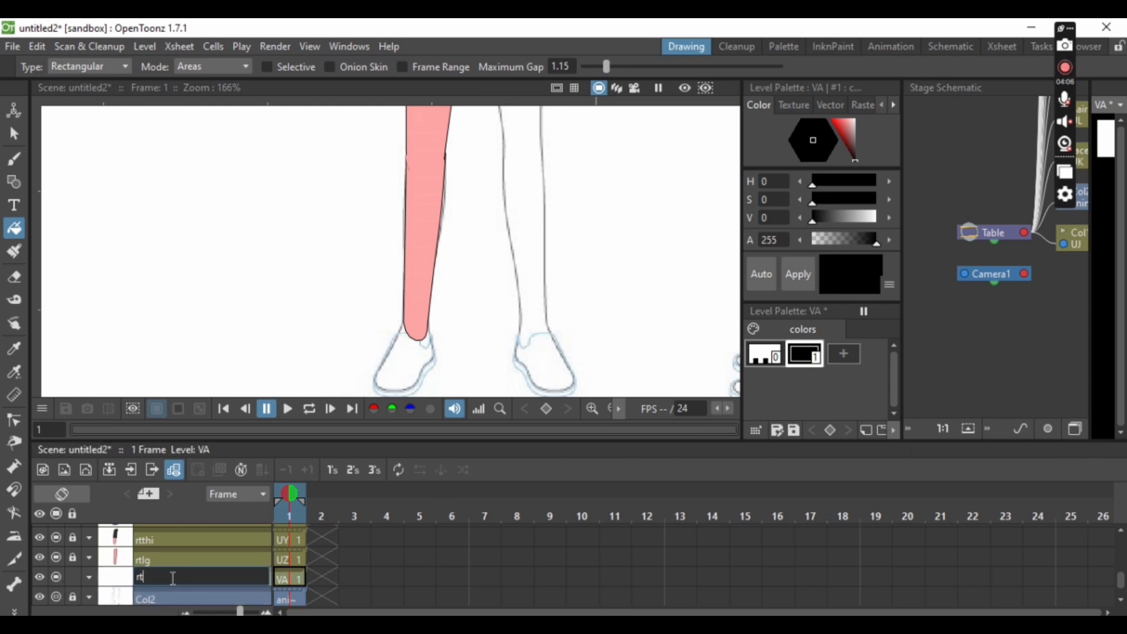
pyautogui.write('foot')
pyautogui.press('Return')
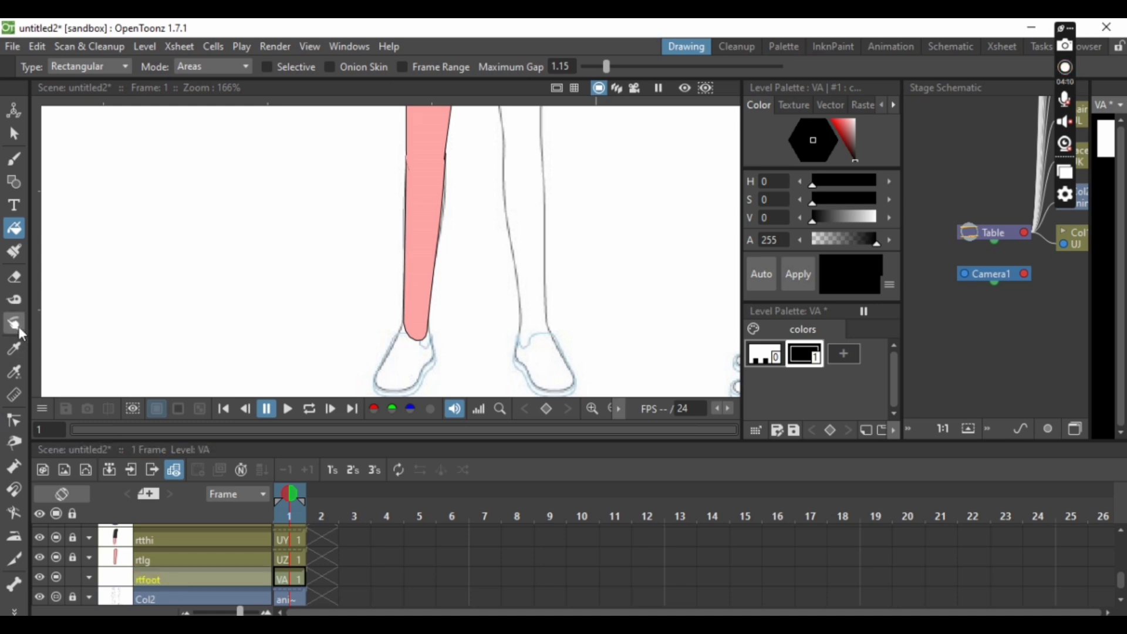
# Step: Draw a closed Polyline outline of the right shoe on rtfoot, from the ankle around the toe and heel
pyautogui.click(14, 183)
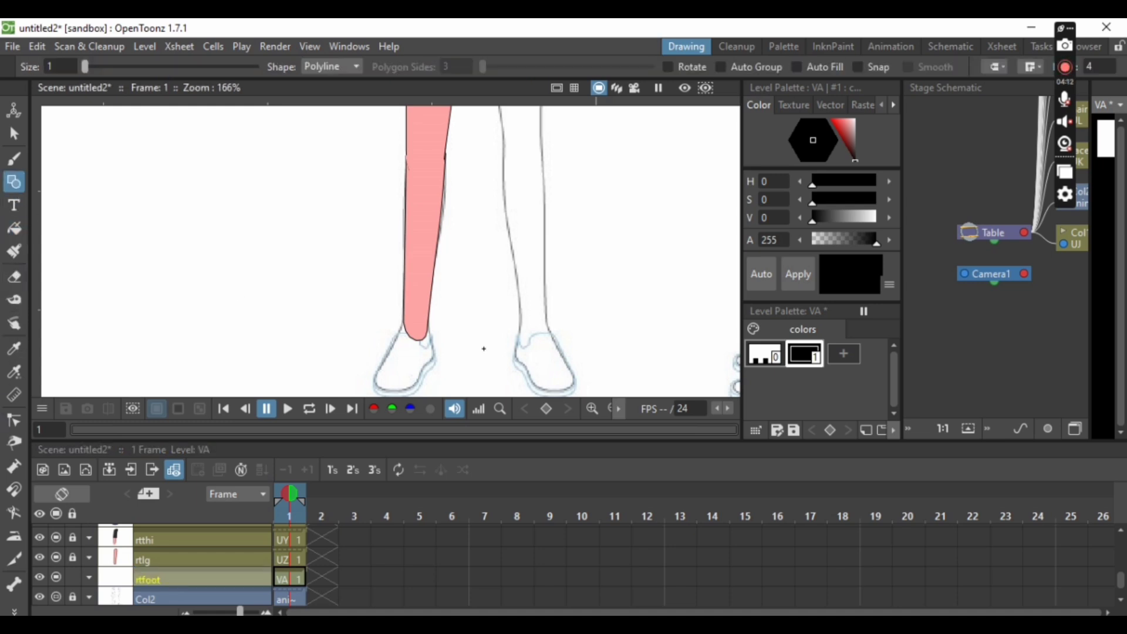
pyautogui.click(404, 322)
pyautogui.click(375, 380)
pyautogui.click(418, 384)
pyautogui.click(434, 359)
pyautogui.click(405, 320)
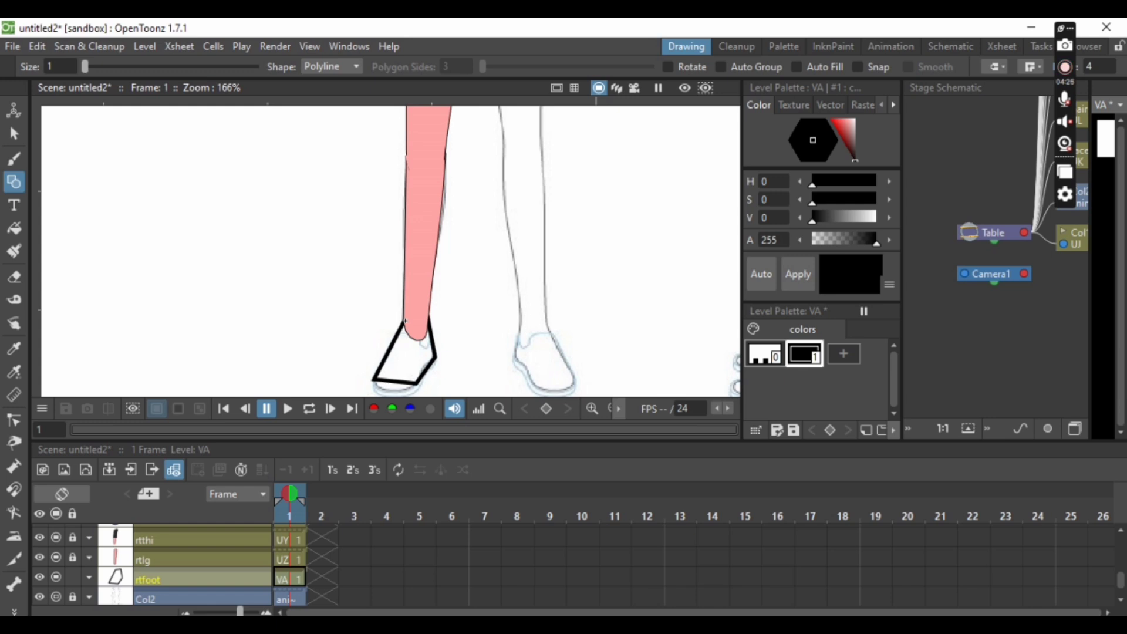
# Step: Curve the right shoe outline's bottom and inner edges to follow the reference sketch and fill the shoe black
pyautogui.click(14, 421)
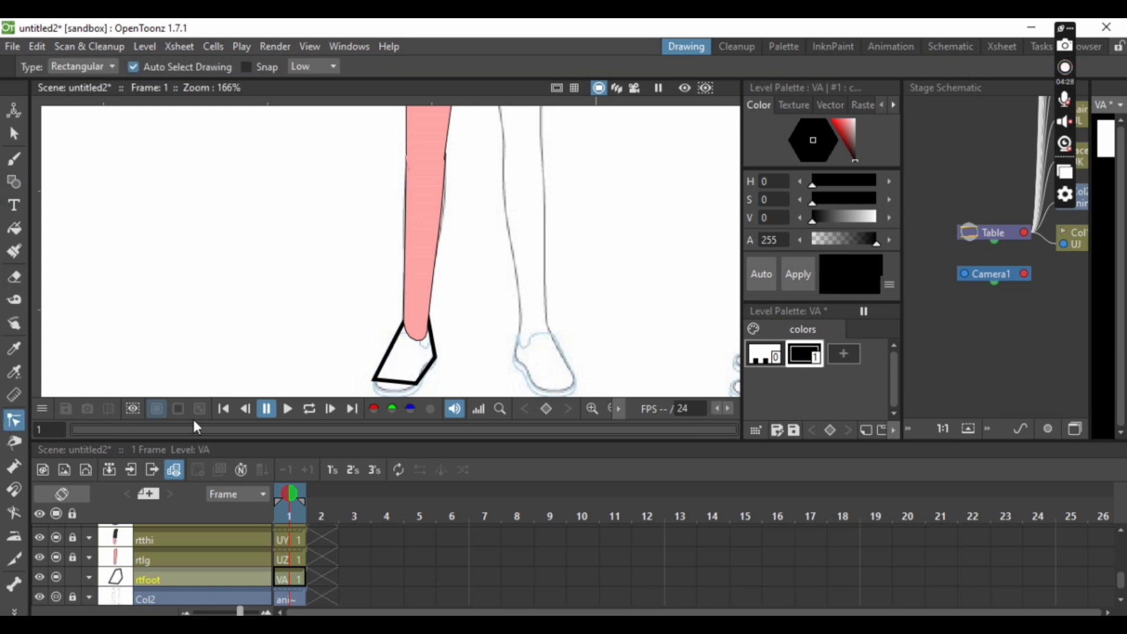
pyautogui.click(384, 383)
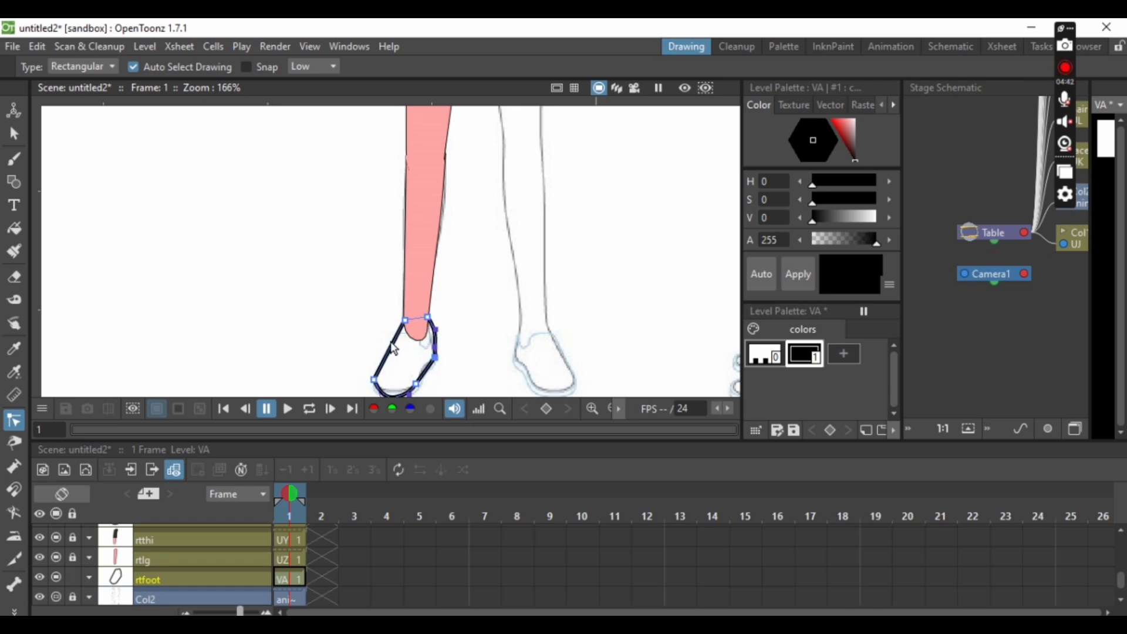
pyautogui.click(475, 329)
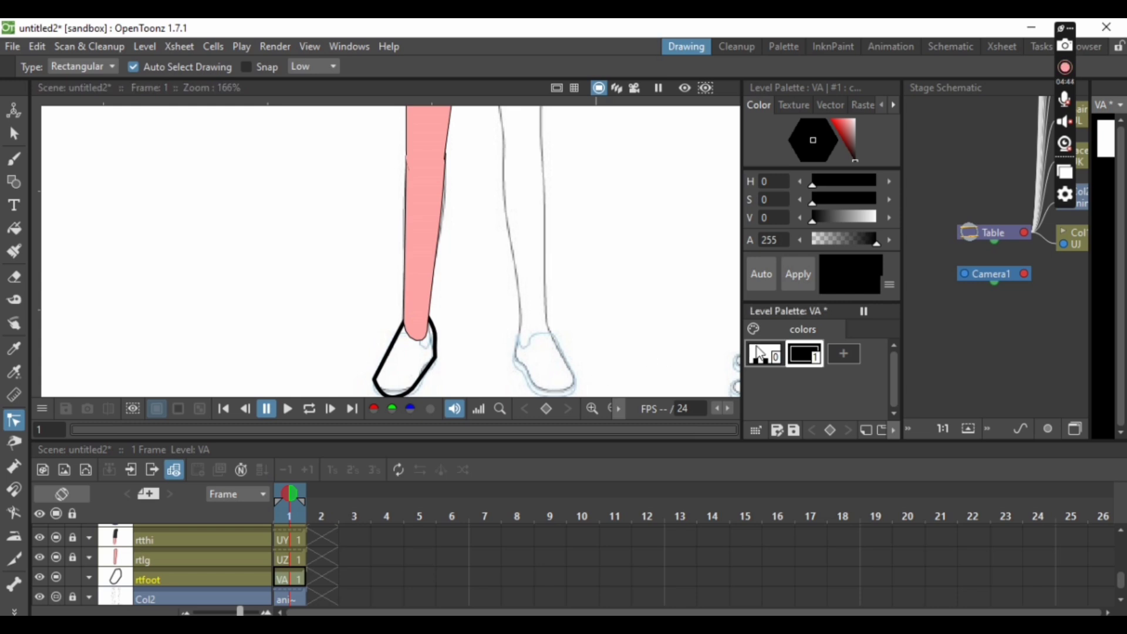
pyautogui.click(19, 221)
pyautogui.moveTo(276, 270); pyautogui.dragTo(488, 405)
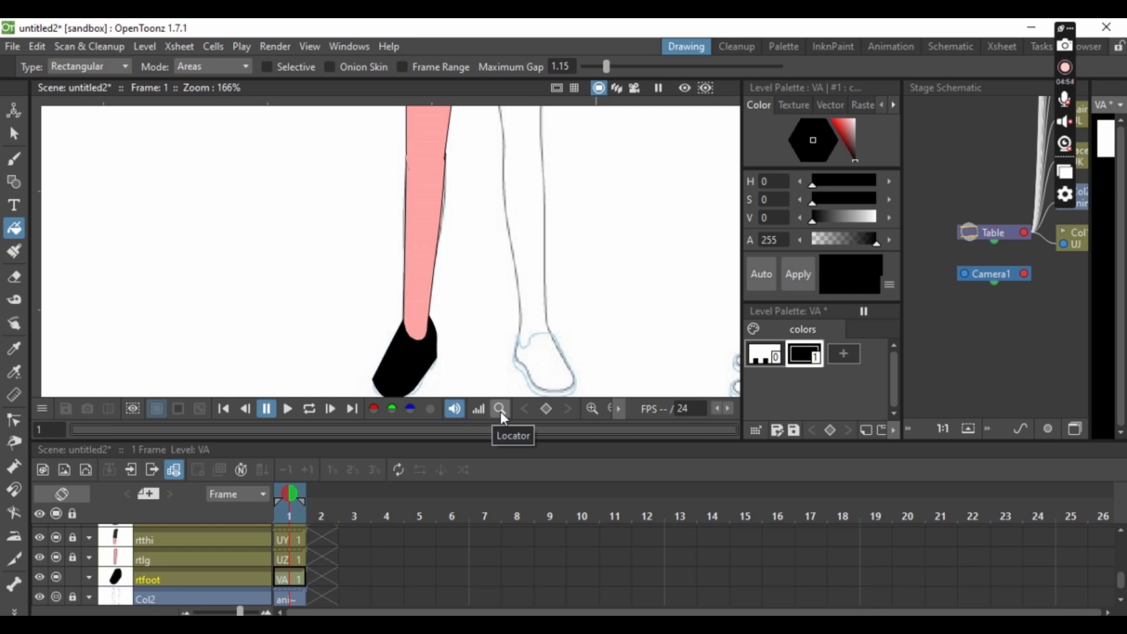
# Step: Create a new Toonz vector level named VB above the Col2 reference sketch
pyautogui.click(177, 599)
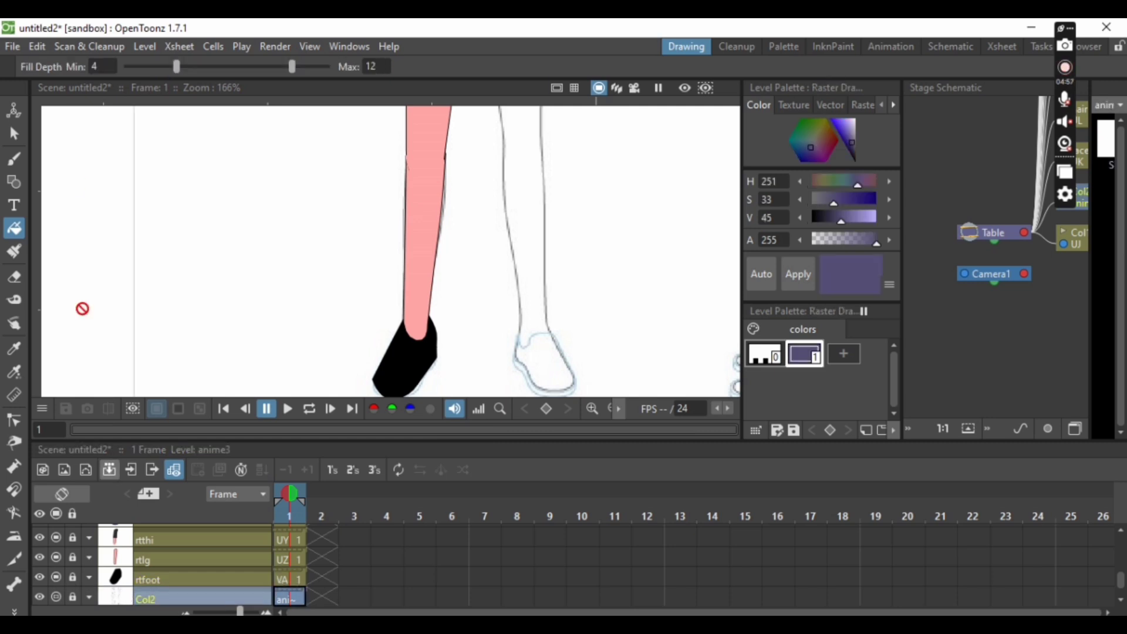
pyautogui.click(151, 51)
pyautogui.moveTo(292, 67)
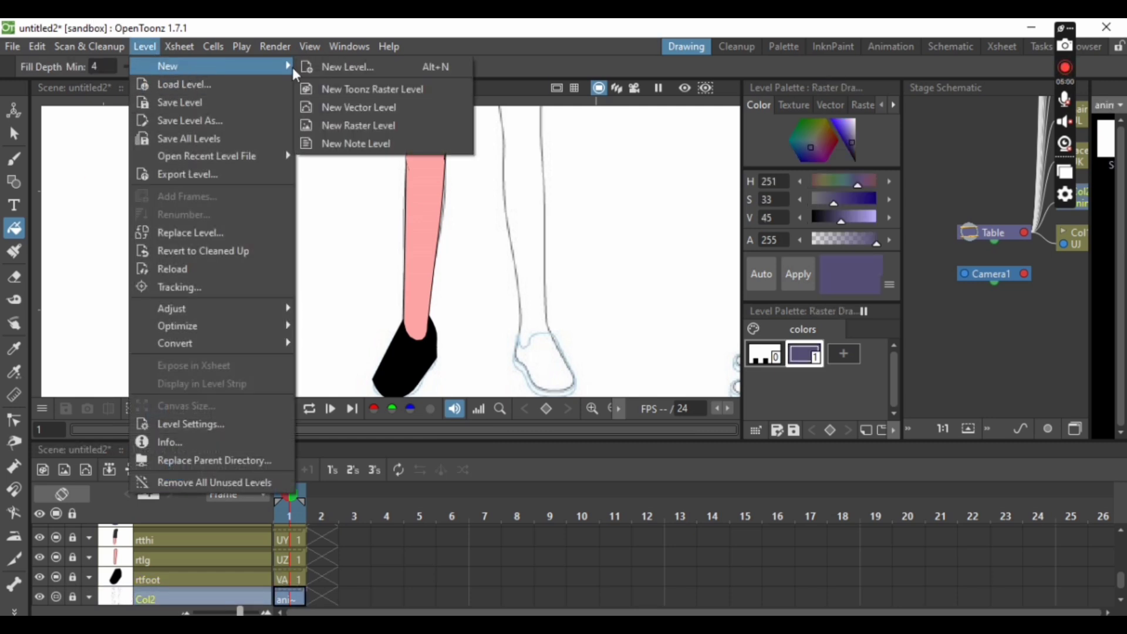
pyautogui.click(355, 106)
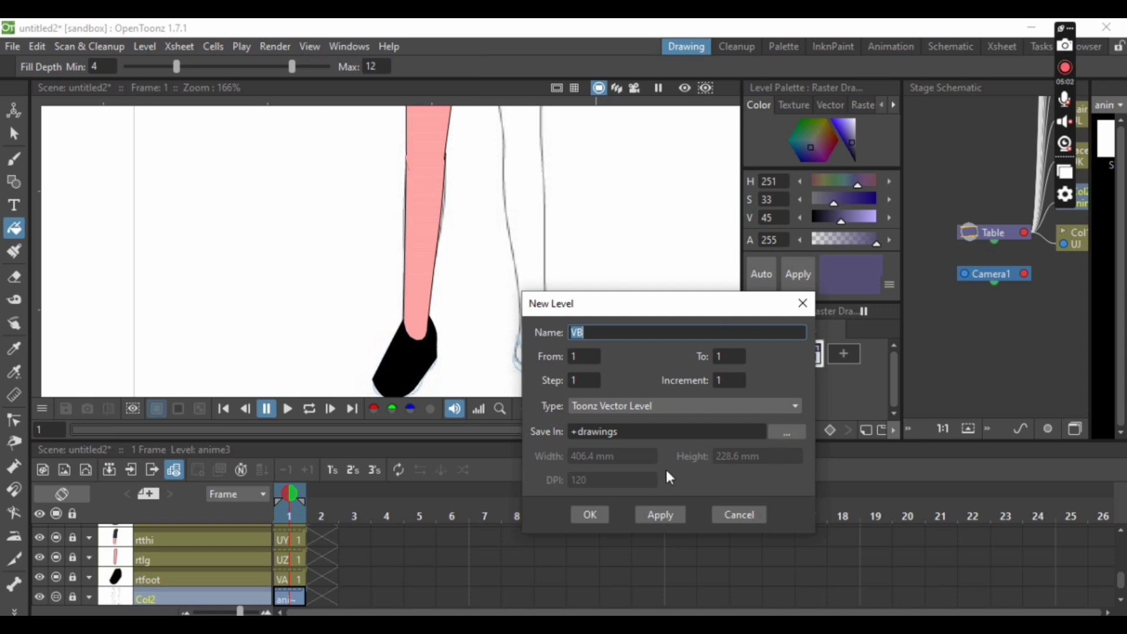
pyautogui.click(579, 520)
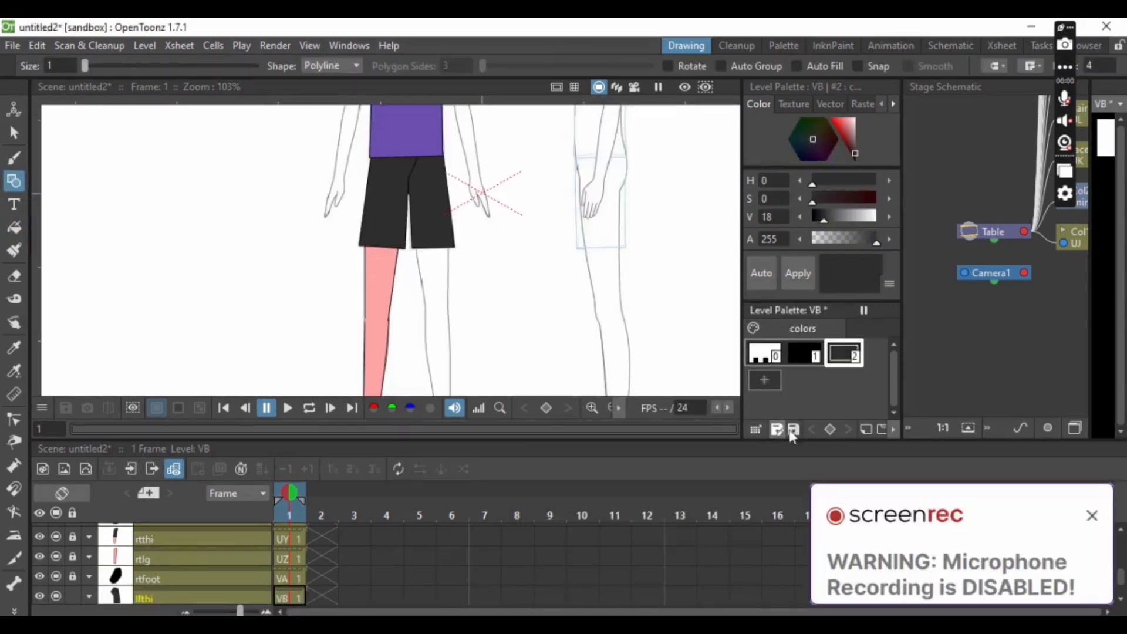
# Step: Draw a closed black Polyline outline from the shorts hem to the left knee on lfthi and thin its stroke
pyautogui.click(814, 355)
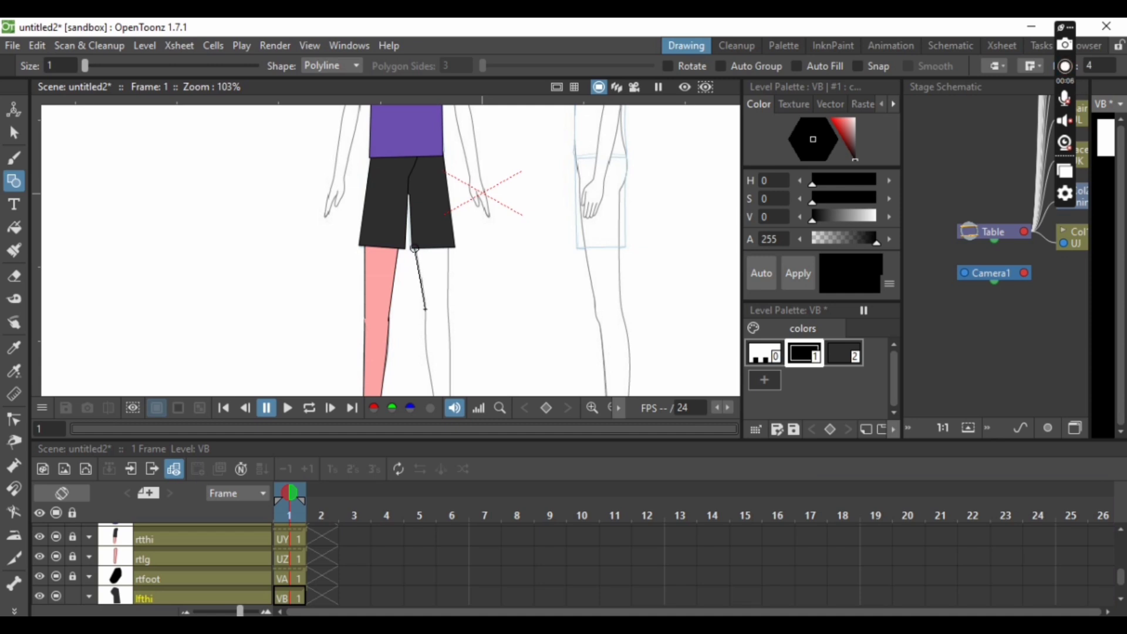
pyautogui.click(427, 311)
pyautogui.click(450, 309)
pyautogui.click(414, 249)
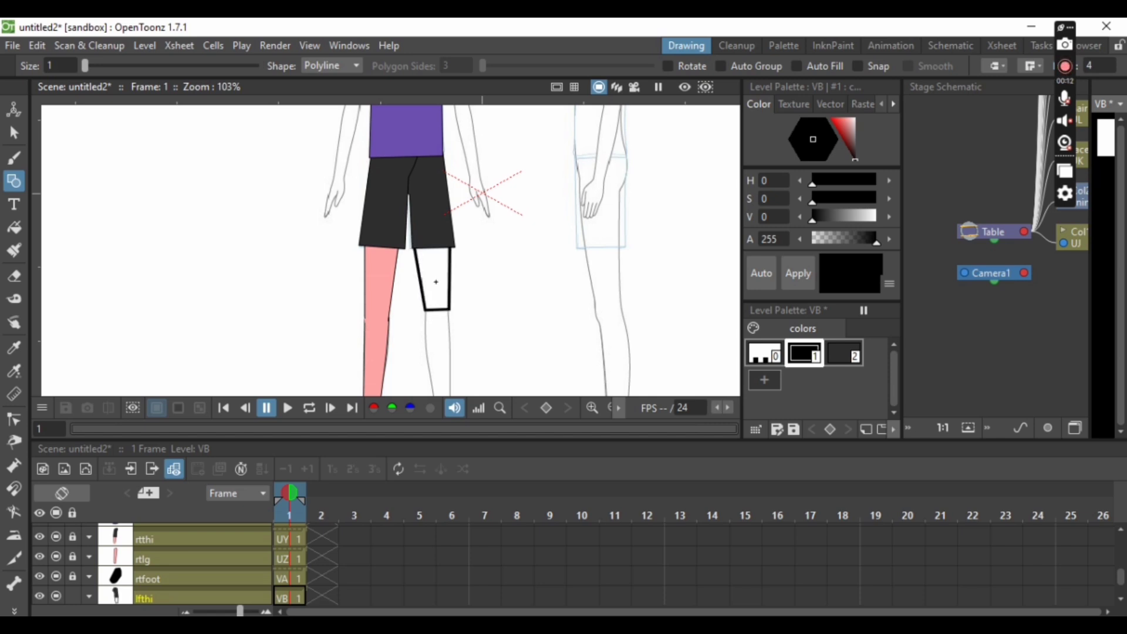
pyautogui.click(21, 134)
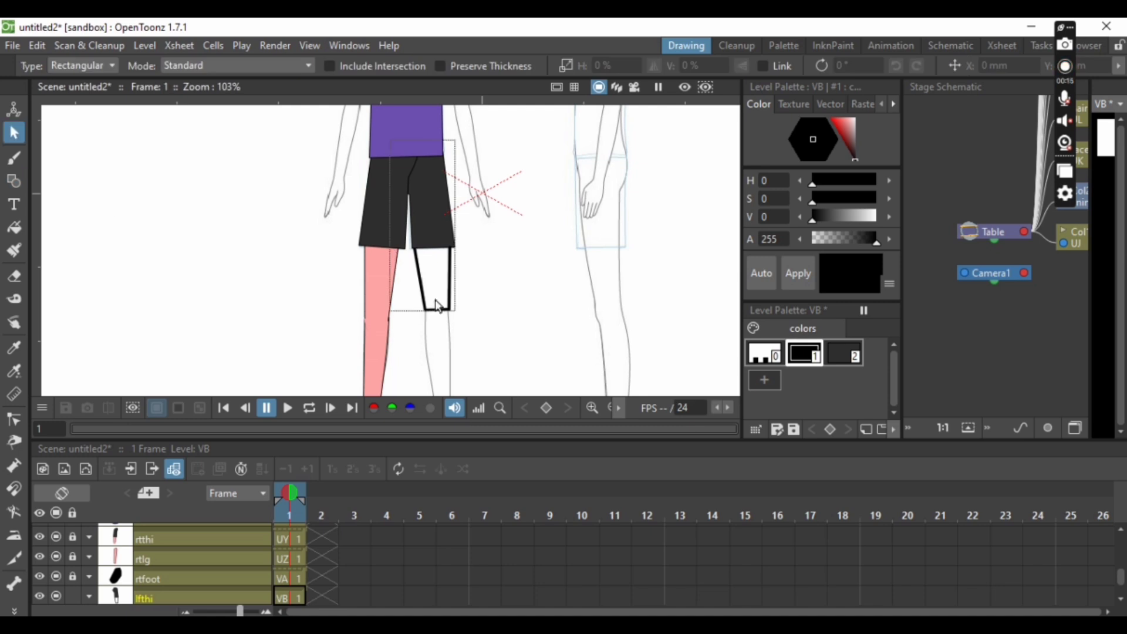
pyautogui.click(436, 310)
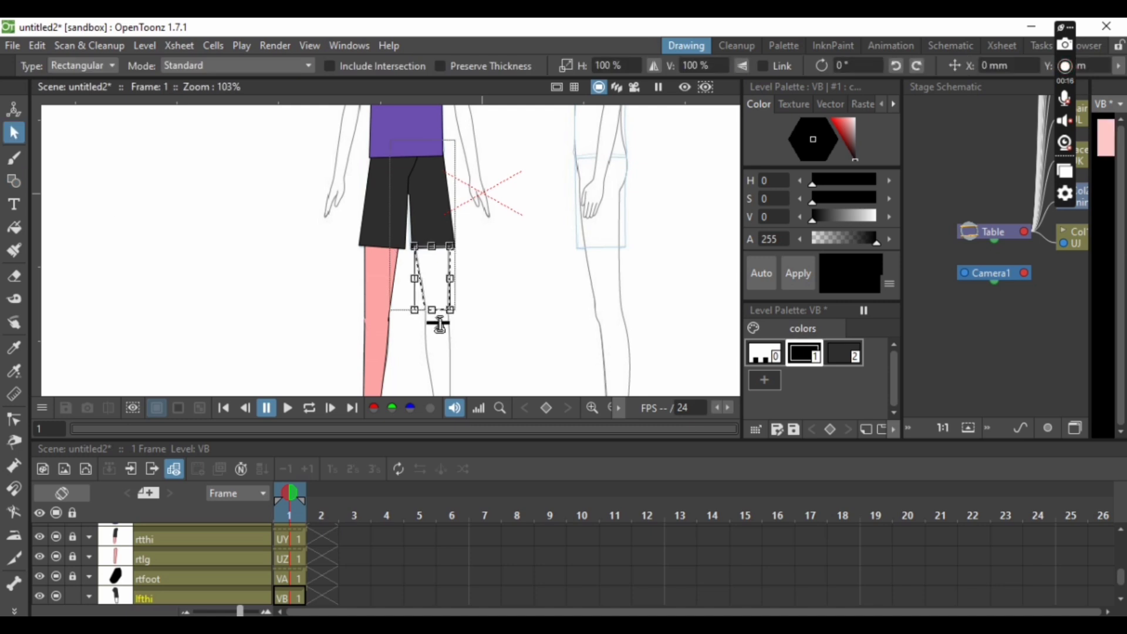
pyautogui.click(464, 348)
# Step: Round the bottom edge of the left thigh outline downward at the knee
pyautogui.click(12, 422)
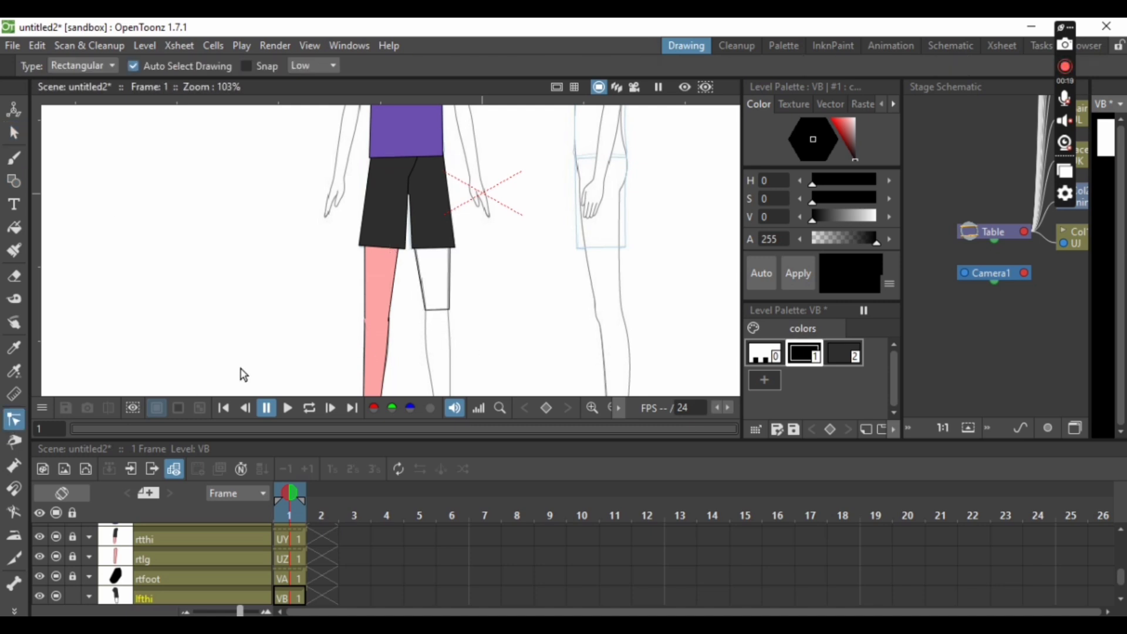
pyautogui.click(432, 311)
pyautogui.click(434, 310)
pyautogui.moveTo(432, 319); pyautogui.dragTo(433, 329)
pyautogui.click(449, 310)
pyautogui.click(482, 321)
# Step: Add a new style with the right leg's pink colour to the lfthi palette and fill the bare left thigh
pyautogui.click(764, 382)
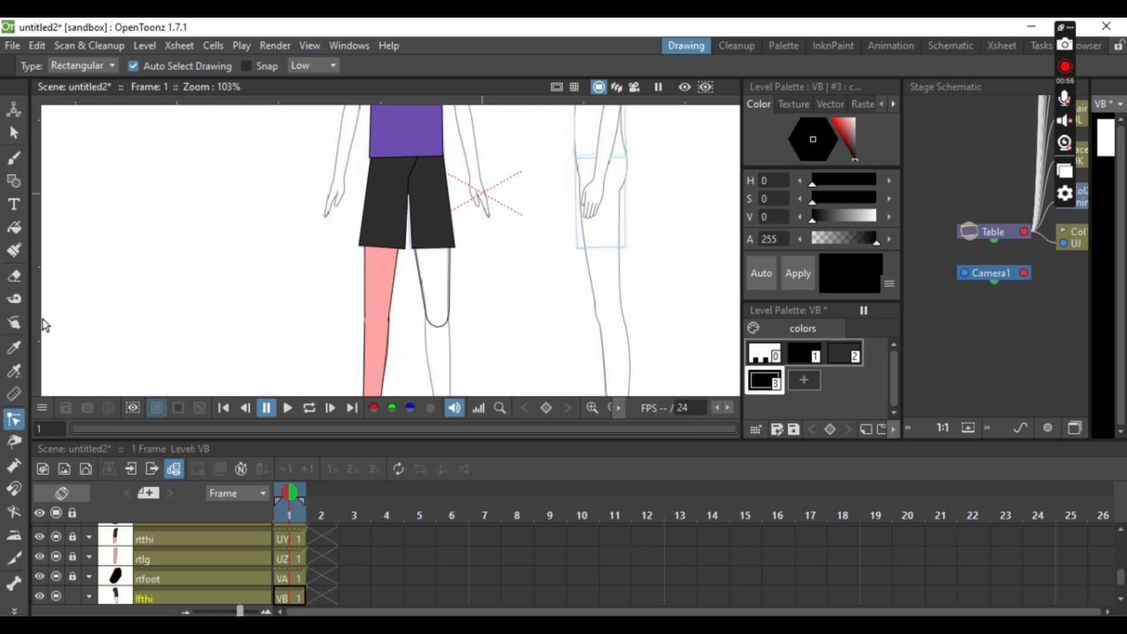
pyautogui.click(15, 371)
pyautogui.click(384, 293)
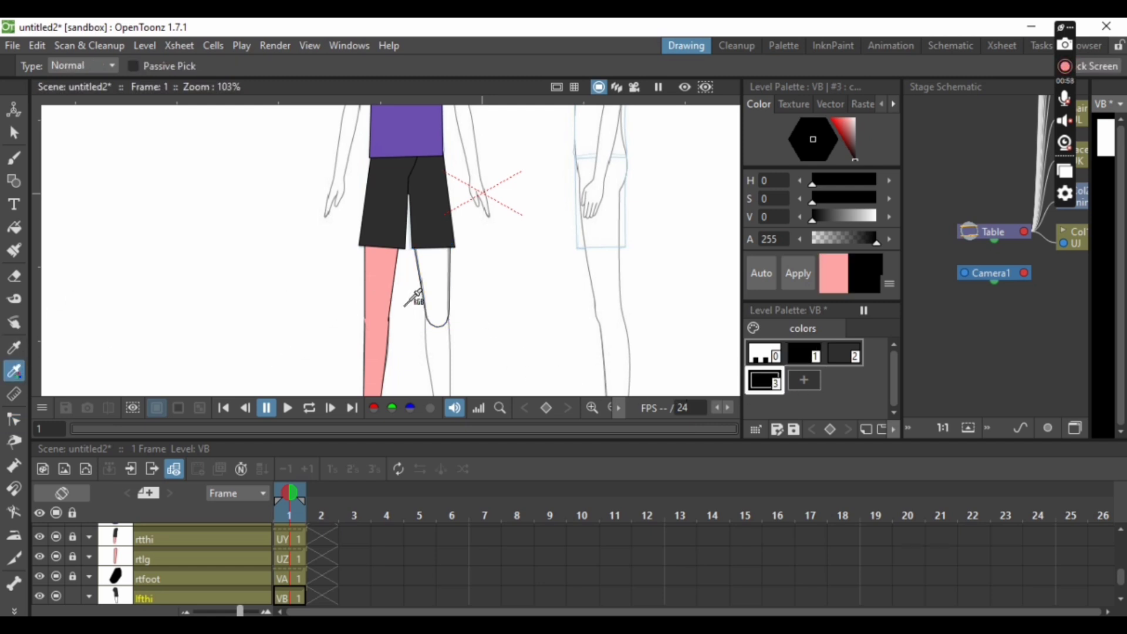
pyautogui.click(799, 274)
pyautogui.click(18, 231)
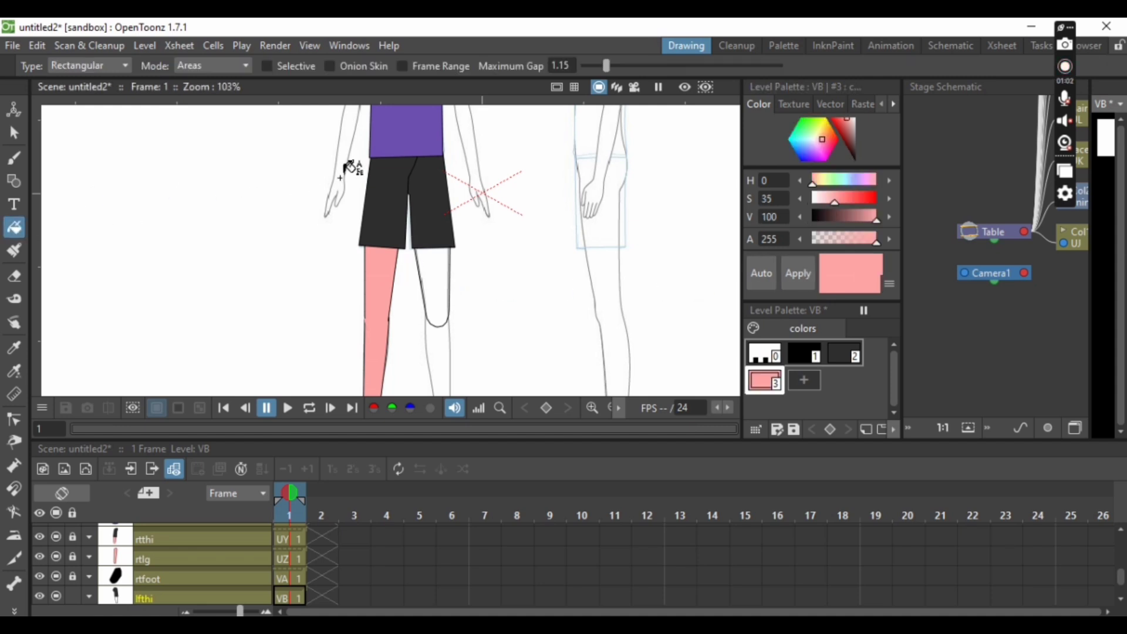
pyautogui.moveTo(378, 219); pyautogui.dragTo(504, 353)
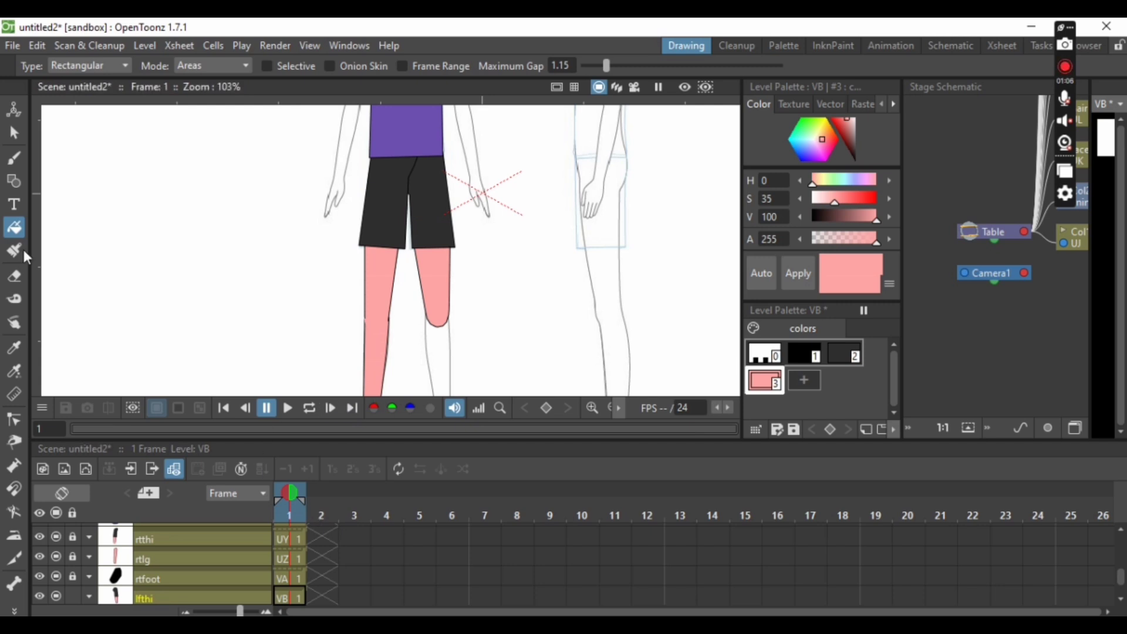
# Step: Remove the black line from the rounded bottom edge of the pink left thigh
pyautogui.click(14, 181)
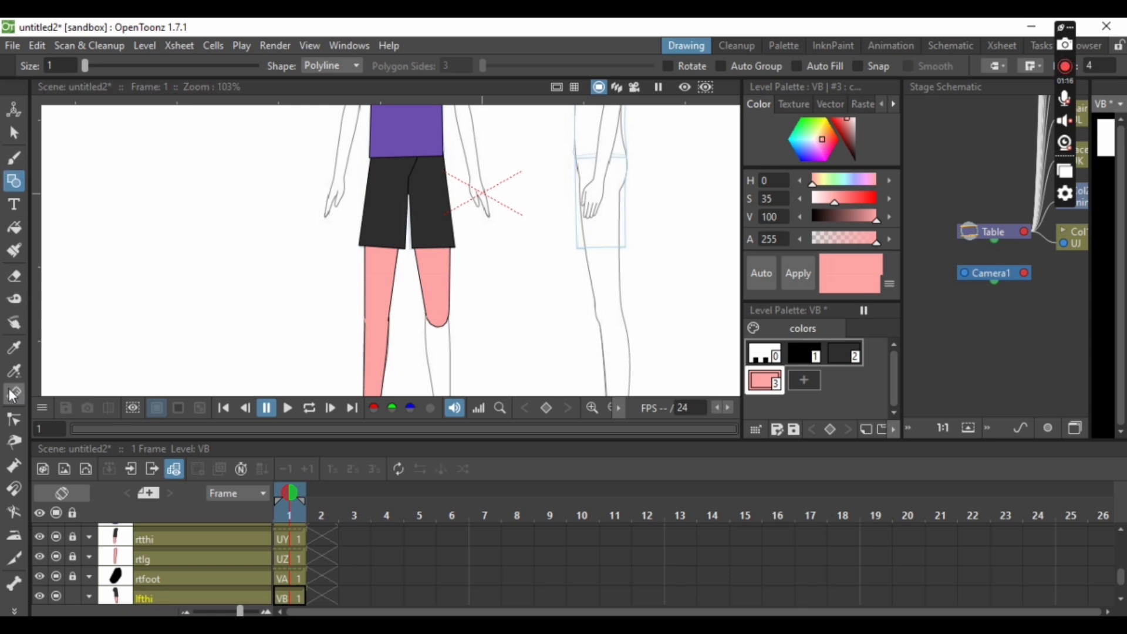
pyautogui.click(14, 420)
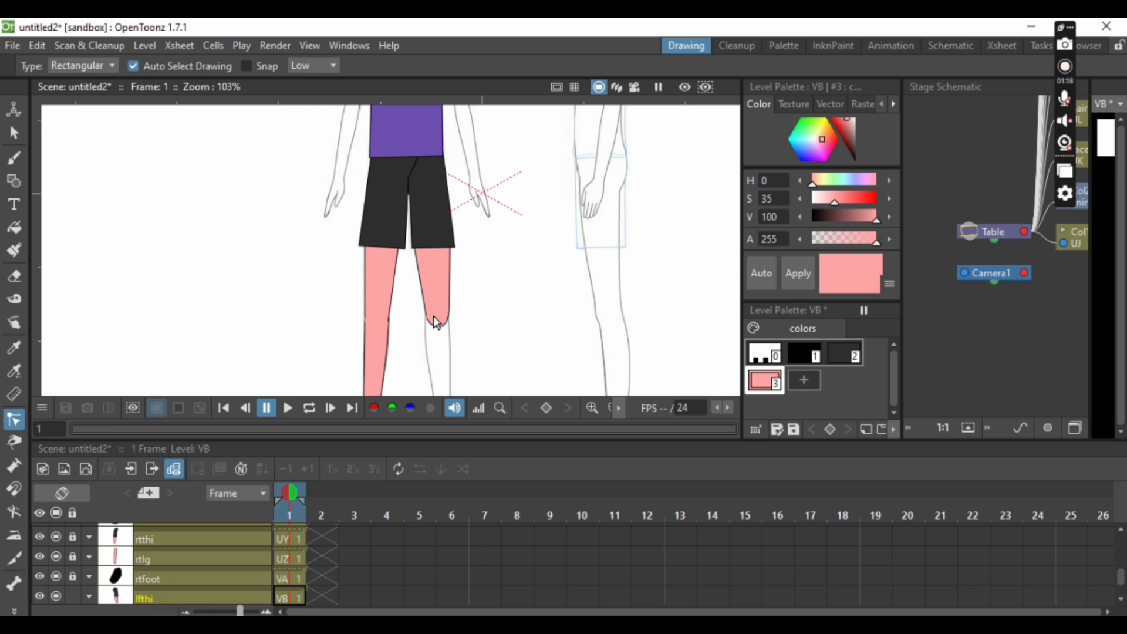
pyautogui.moveTo(448, 312)
pyautogui.mouseDown()
pyautogui.moveTo(432, 320)
pyautogui.moveTo(442, 339)
pyautogui.moveTo(436, 324)
pyautogui.moveTo(447, 325)
pyautogui.moveTo(435, 327)
pyautogui.mouseUp()
pyautogui.click(491, 347)
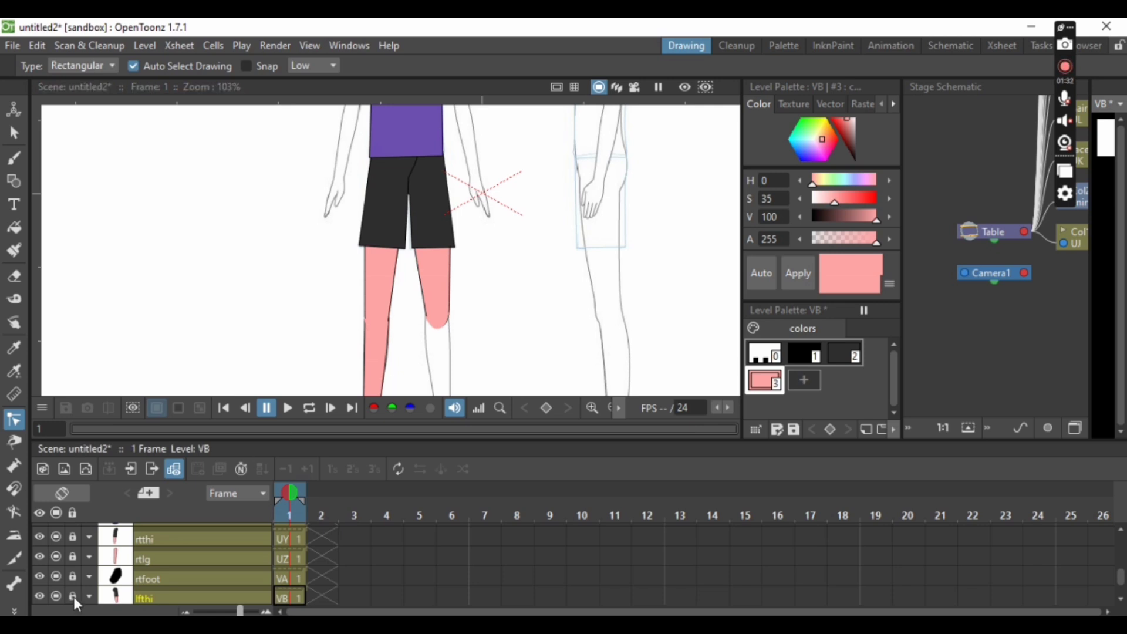
# Step: Create a new Toonz vector level named VC between lfthi and the Col2 reference sketch
pyautogui.scroll(-1, 1123, 582)
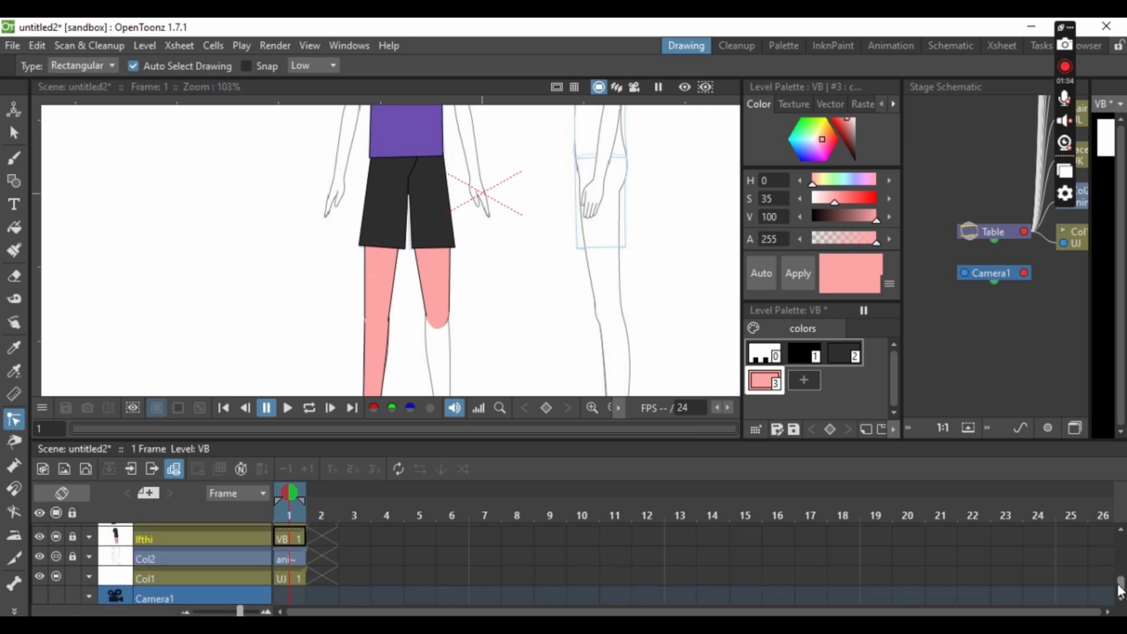
pyautogui.click(199, 558)
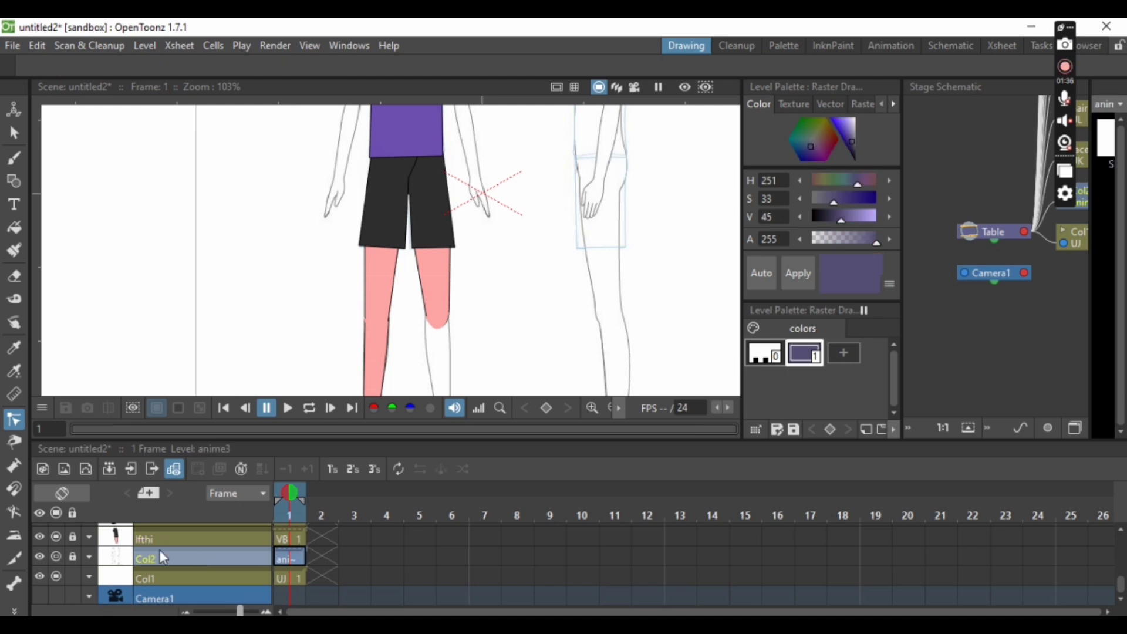
pyautogui.click(136, 43)
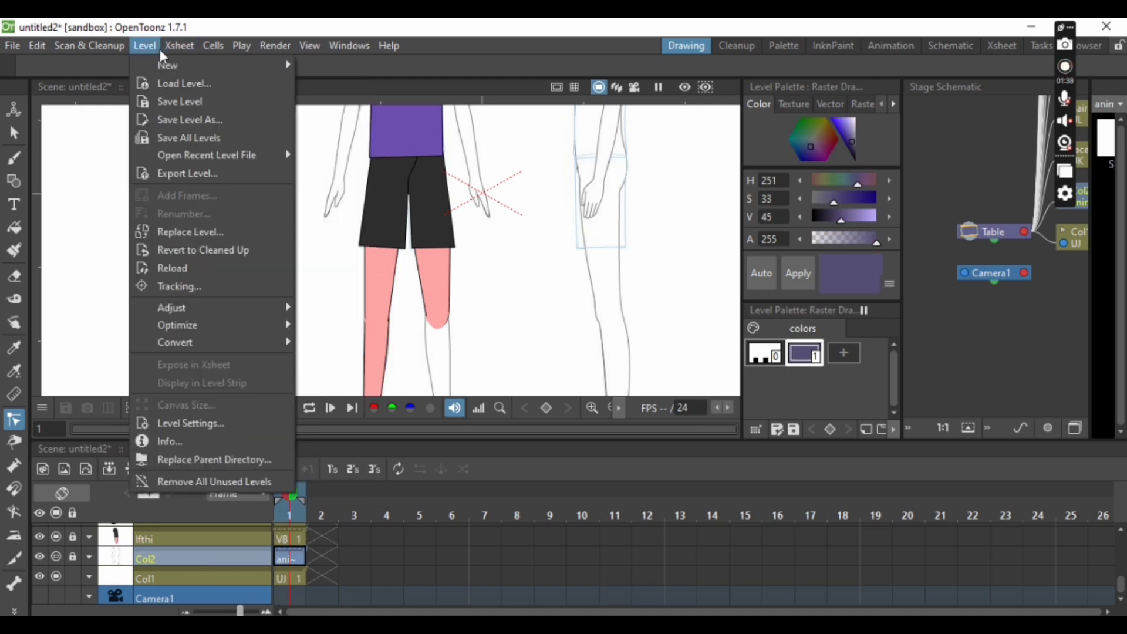
pyautogui.moveTo(167, 65)
pyautogui.click(381, 107)
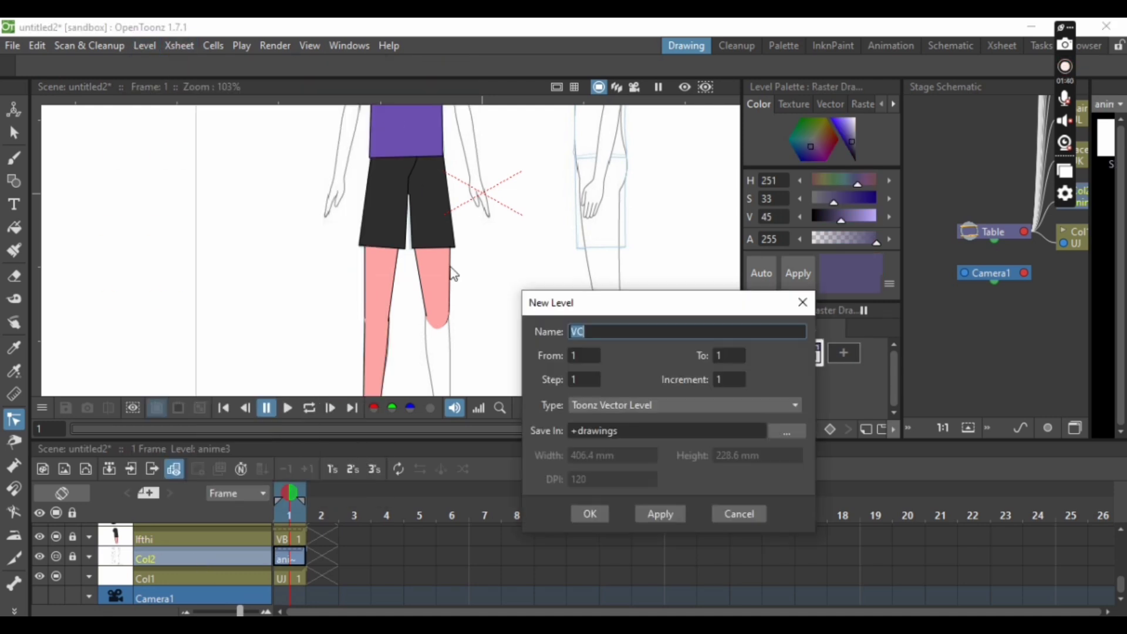
pyautogui.write('VC')
pyautogui.click(589, 516)
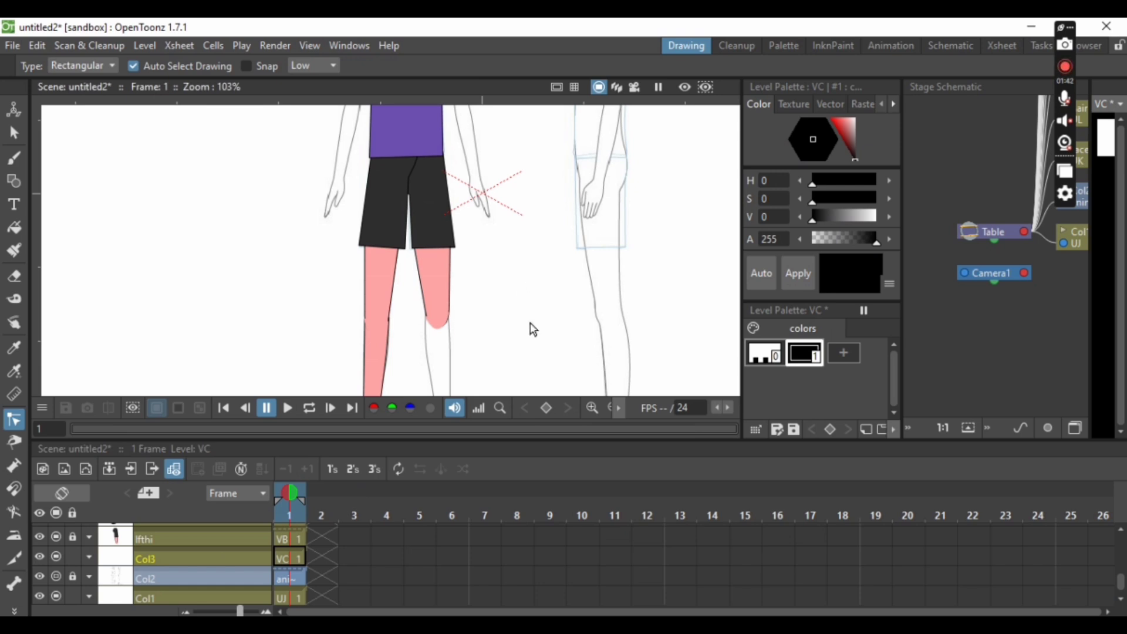
pyautogui.click(608, 410)
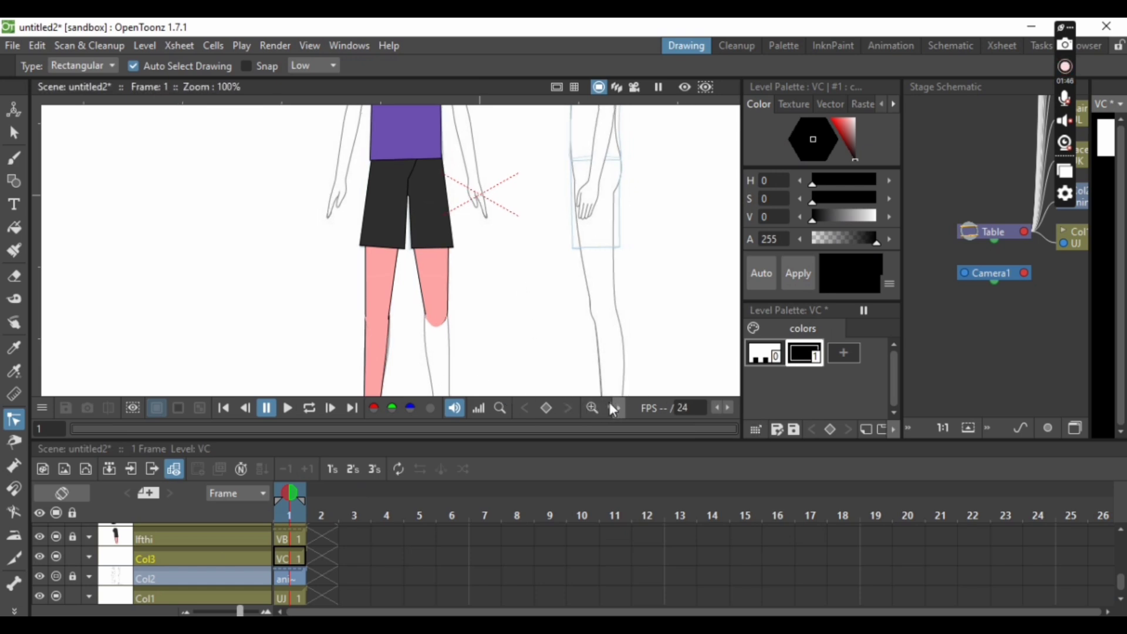
pyautogui.click(608, 410)
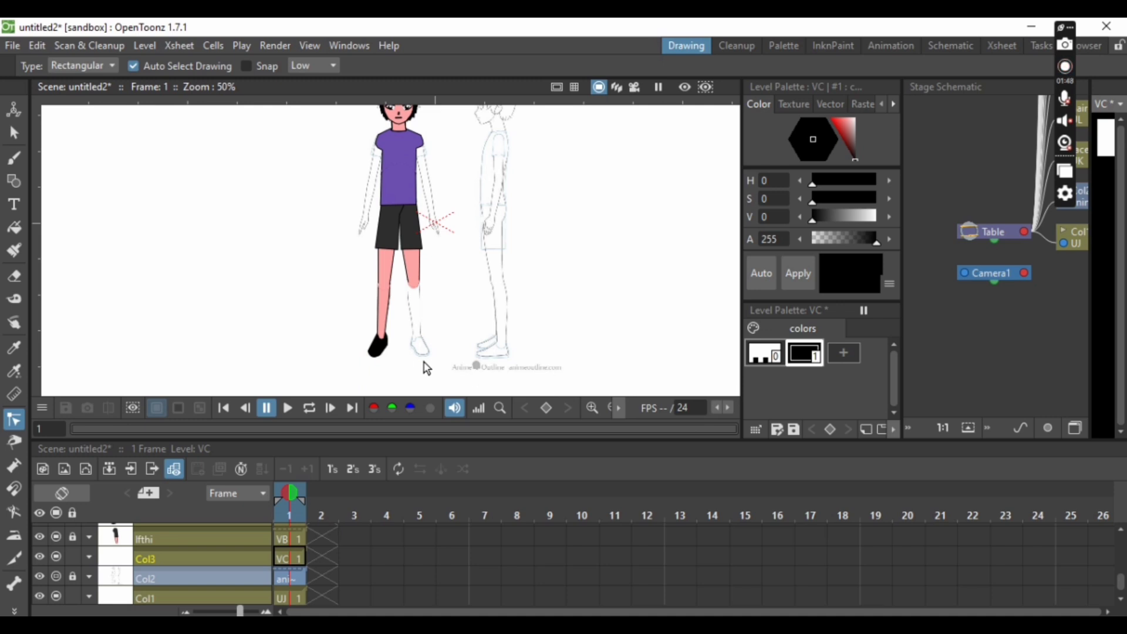
# Step: Draw a closed polyline outline of the left lower leg over the sketch, from the knee to the ankle
pyautogui.scroll(4, 428, 369)
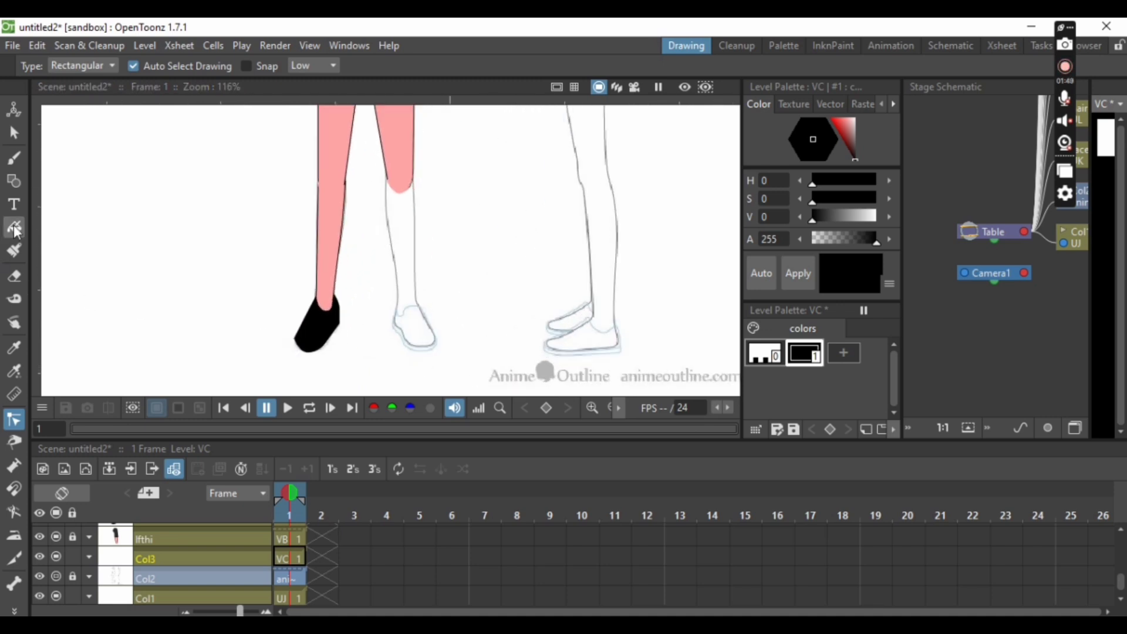
pyautogui.click(10, 186)
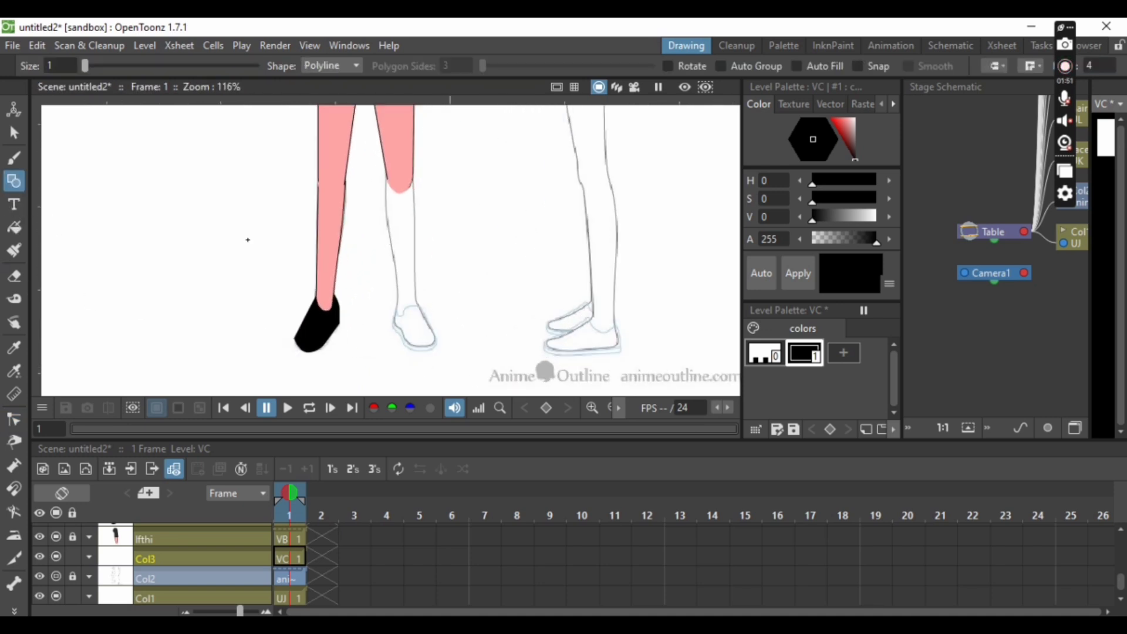
pyautogui.click(386, 175)
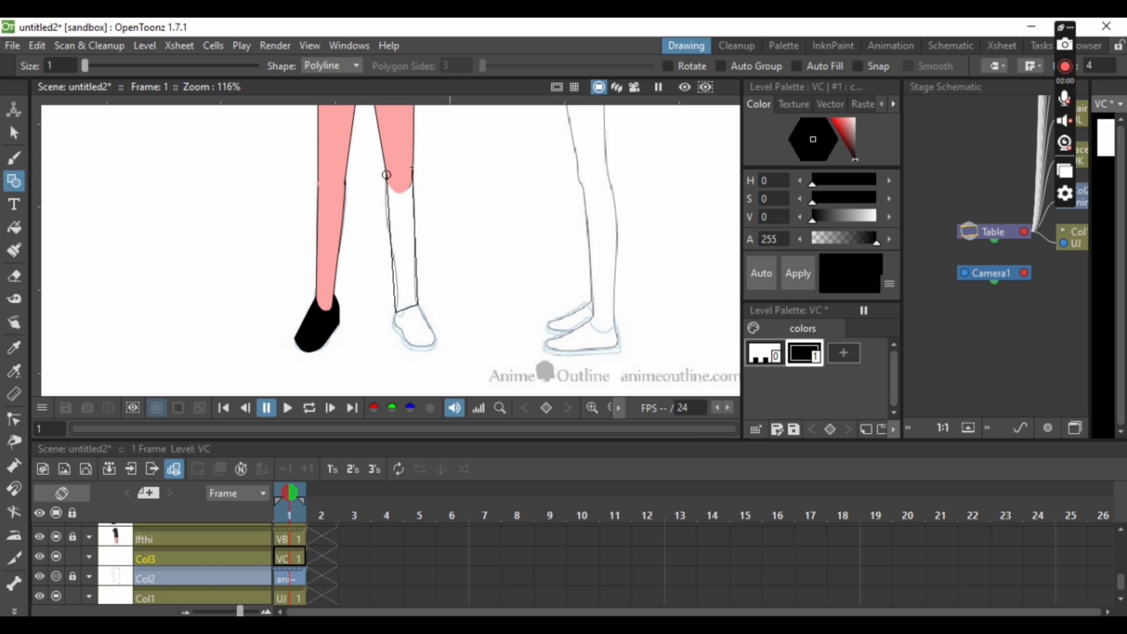
pyautogui.click(410, 175)
pyautogui.click(386, 175)
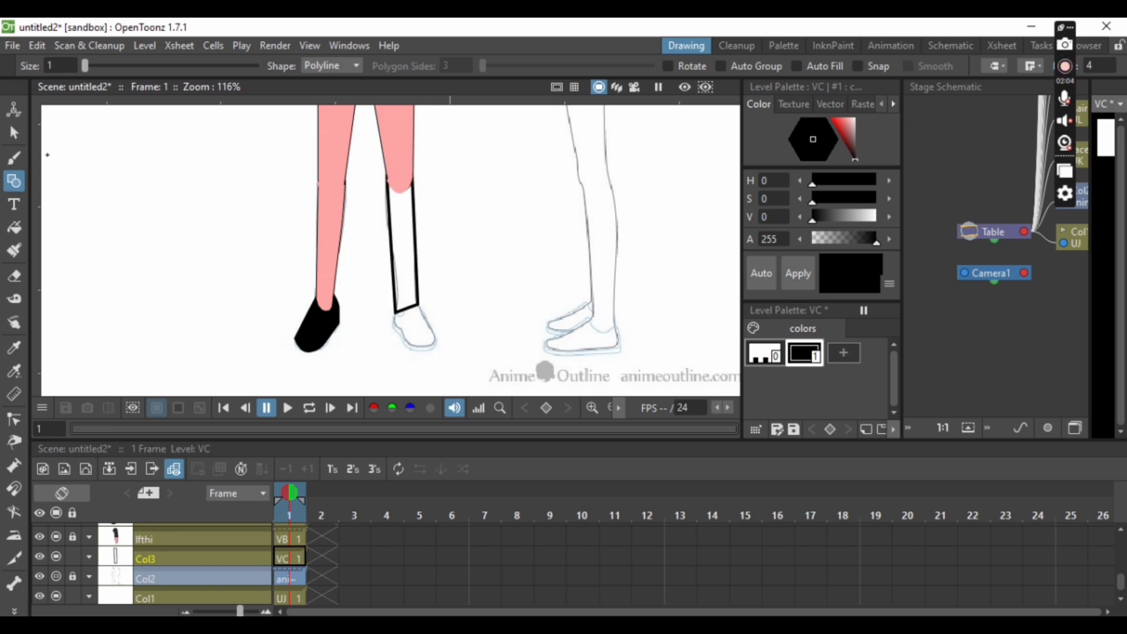
# Step: Reduce the line thickness of the left lower leg outline to a thin stroke
pyautogui.click(14, 133)
pyautogui.click(406, 317)
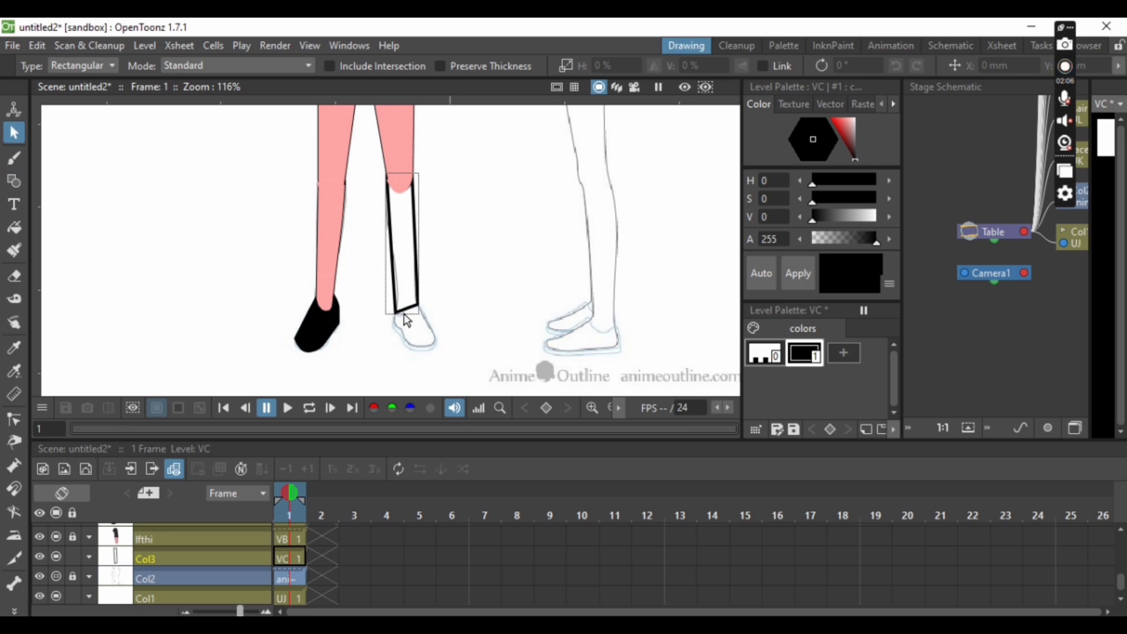
pyautogui.click(407, 321)
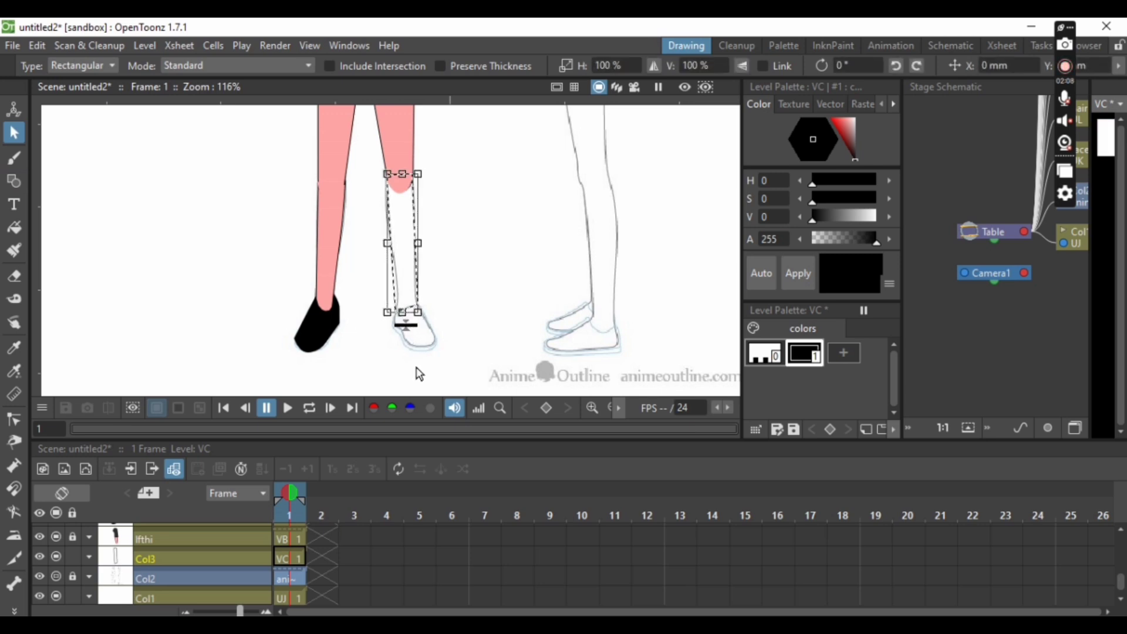
# Step: Reshape the left lower leg outline by curving its inner side along the sketch and rounding its ankle edge downward
pyautogui.click(14, 419)
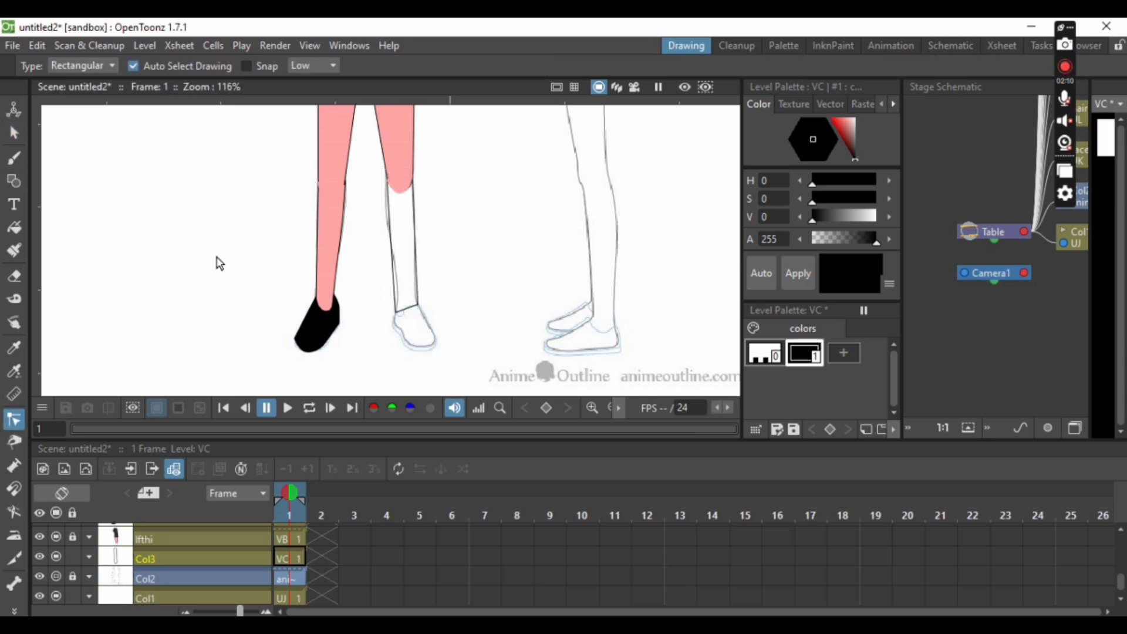
pyautogui.click(393, 227)
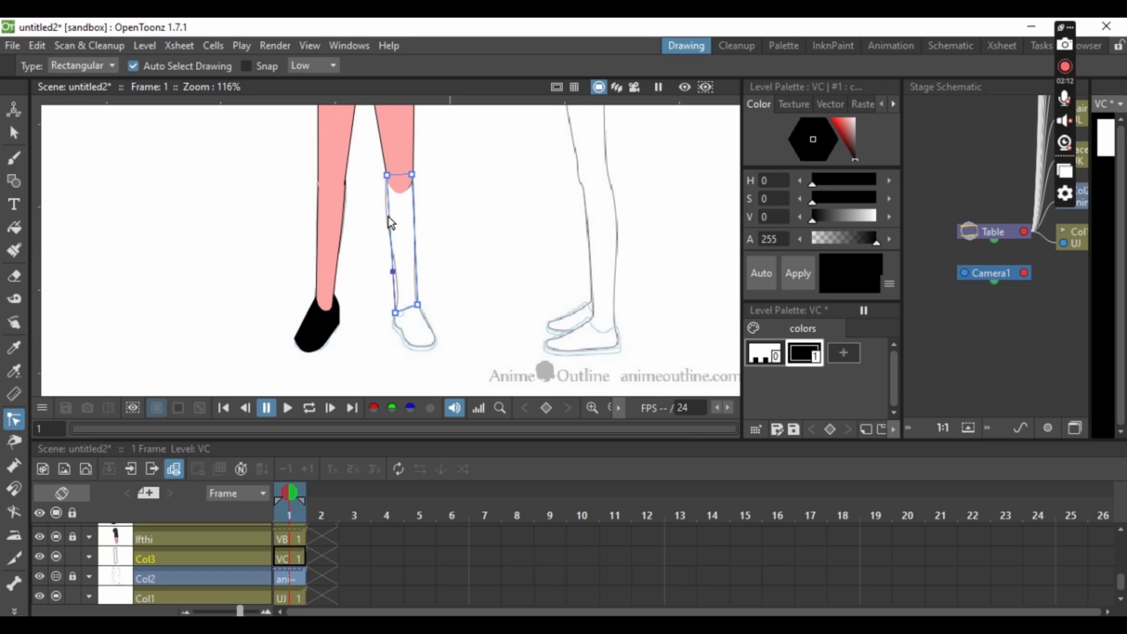
pyautogui.click(393, 273)
pyautogui.moveTo(392, 272); pyautogui.dragTo(398, 279)
pyautogui.moveTo(385, 176); pyautogui.dragTo(382, 217)
pyautogui.moveTo(399, 278); pyautogui.dragTo(396, 276)
pyautogui.click(381, 217)
pyautogui.moveTo(381, 216); pyautogui.dragTo(386, 218)
pyautogui.moveTo(408, 308)
pyautogui.mouseDown()
pyautogui.moveTo(414, 318)
pyautogui.moveTo(401, 318)
pyautogui.mouseUp()
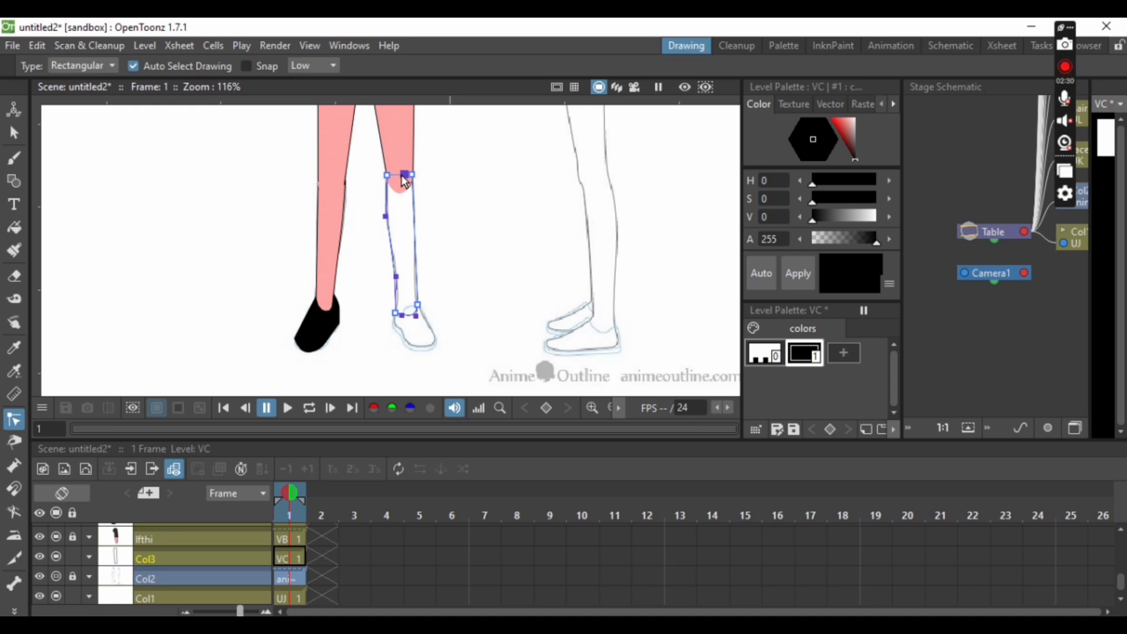
pyautogui.click(437, 262)
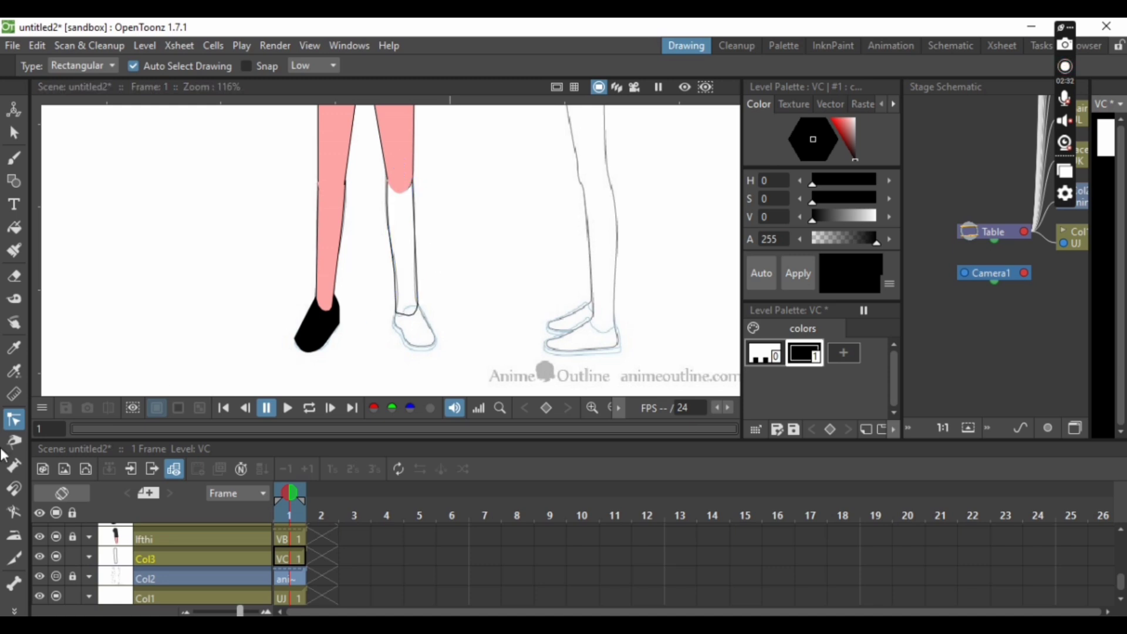
# Step: Add a new style with the thigh's pink colour to the VC palette and fill the left lower leg
pyautogui.click(854, 355)
pyautogui.rightClick(854, 356)
pyautogui.click(879, 411)
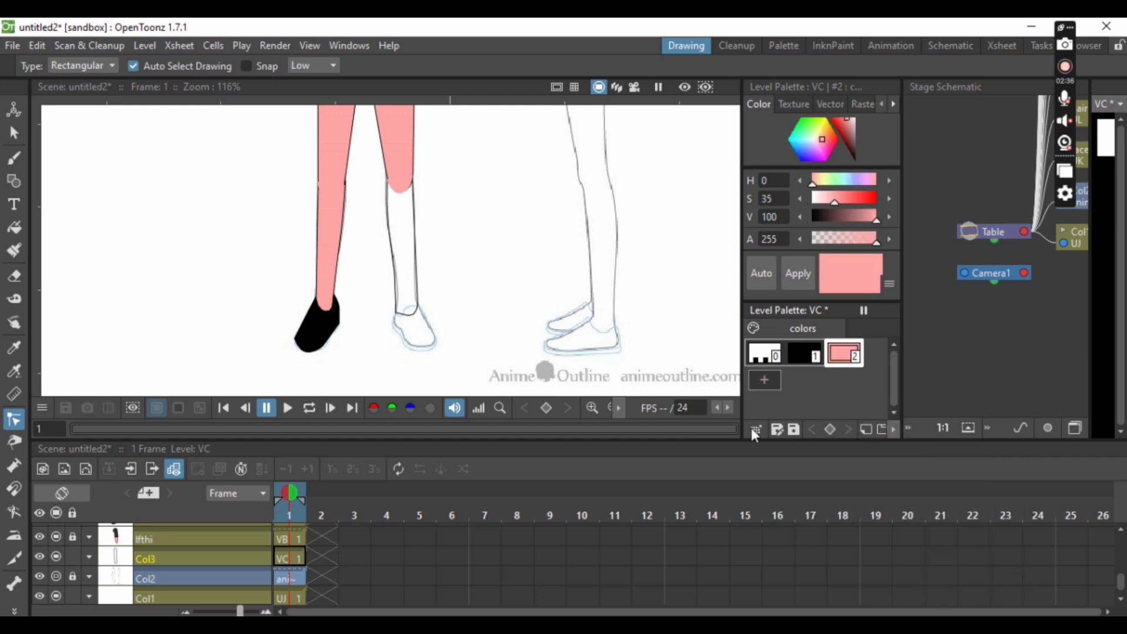
pyautogui.click(11, 233)
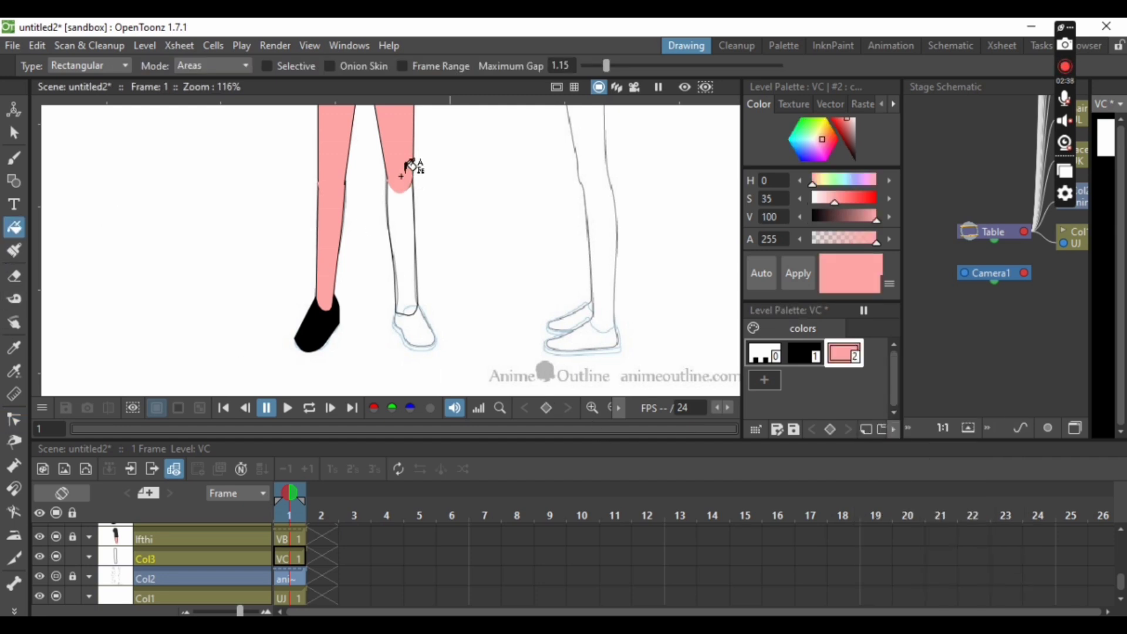
pyautogui.moveTo(338, 134); pyautogui.dragTo(470, 351)
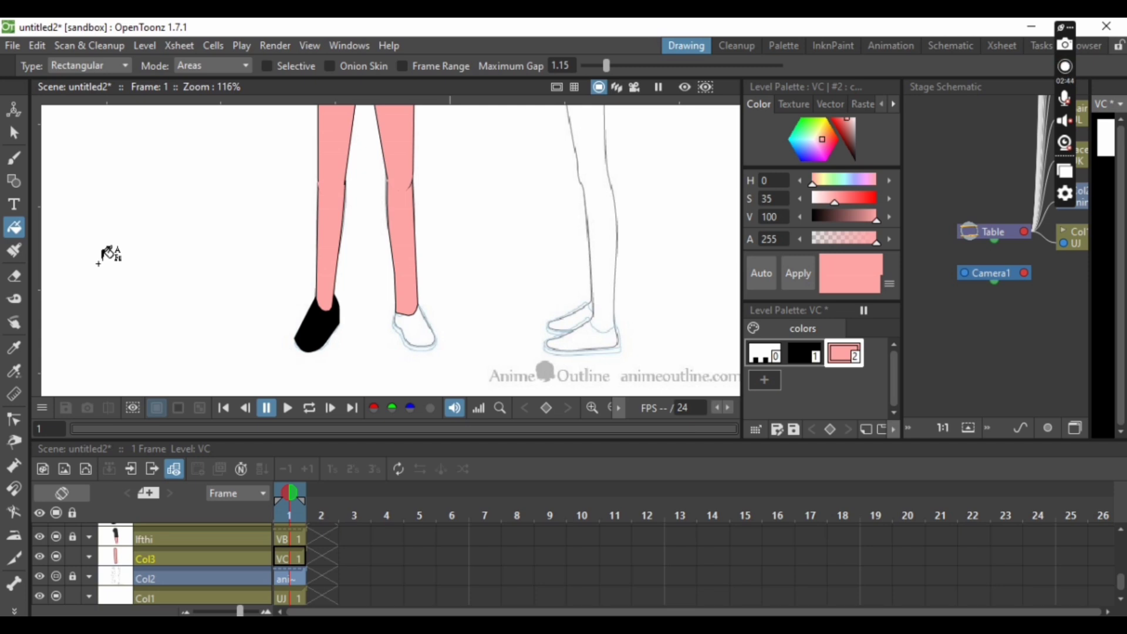
# Step: Rename the left lower leg column as lflg and lock it
pyautogui.doubleClick(193, 554)
pyautogui.write('lflg')
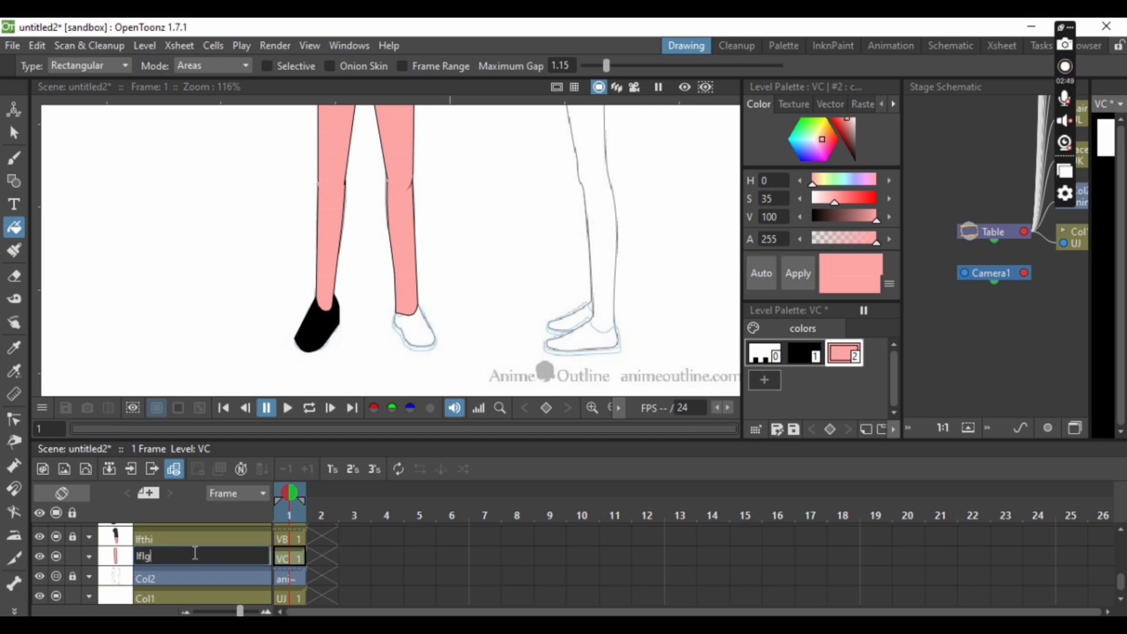
pyautogui.press('Return')
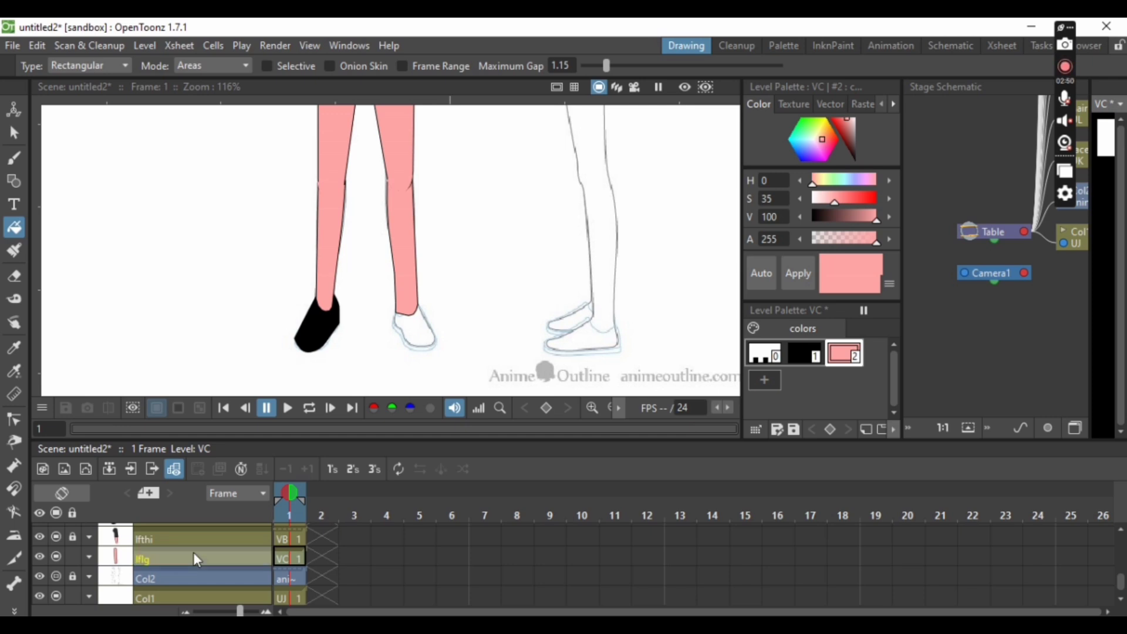
# Step: Create a new Toonz vector level named VD between lflg and the Col2 reference sketch
pyautogui.click(158, 579)
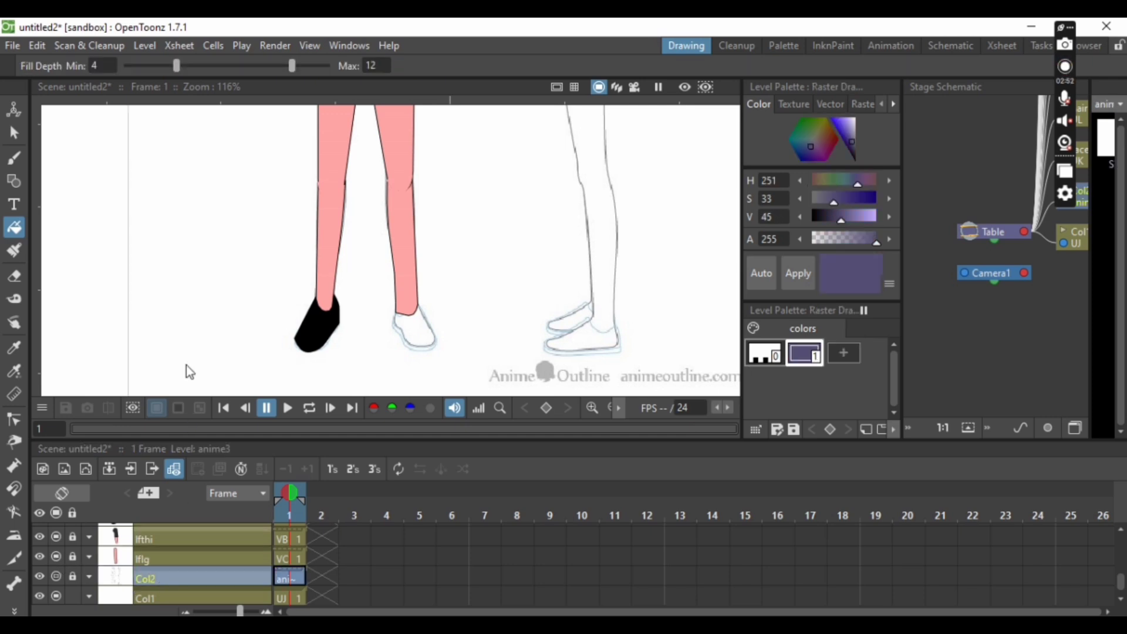
pyautogui.click(147, 46)
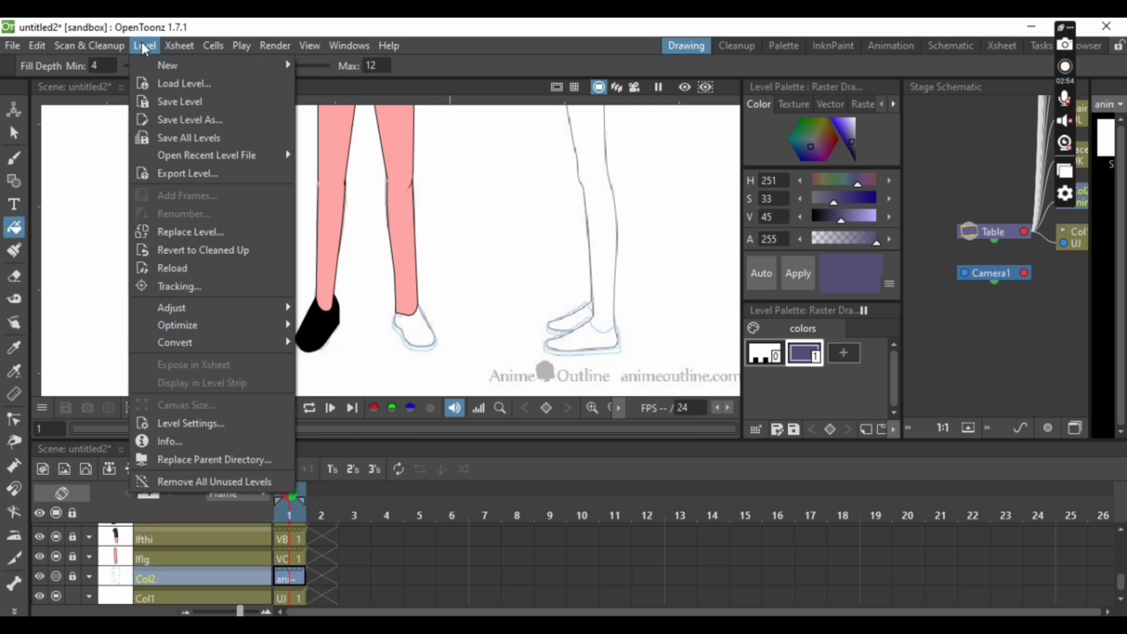
pyautogui.moveTo(203, 65)
pyautogui.click(326, 106)
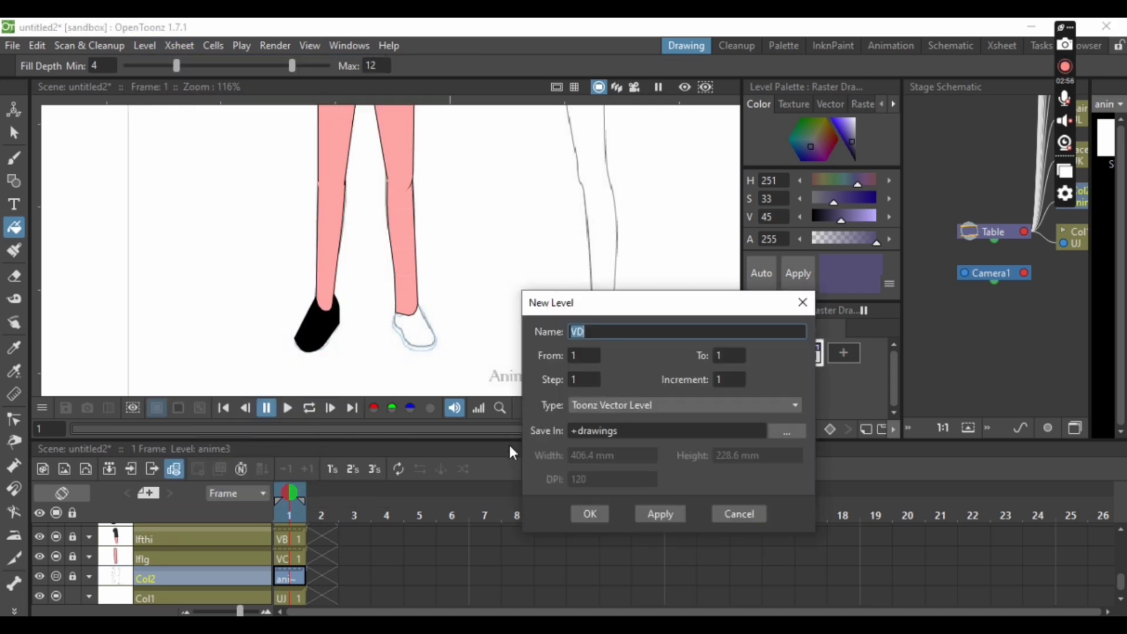
pyautogui.click(576, 511)
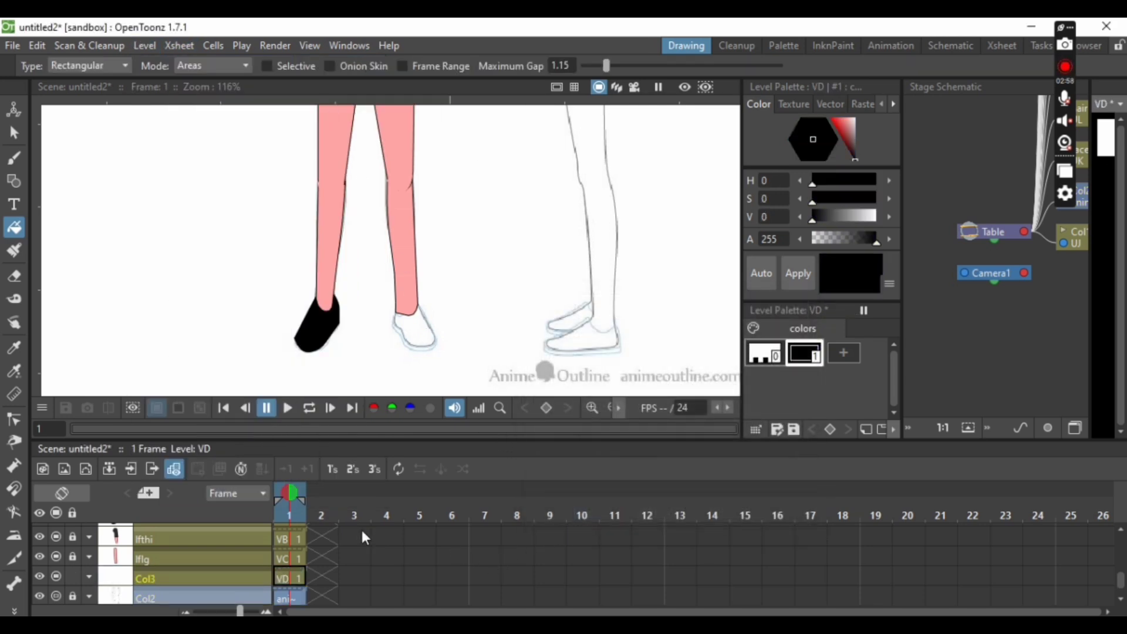
# Step: Rename the new VD column as lffoot
pyautogui.doubleClick(181, 574)
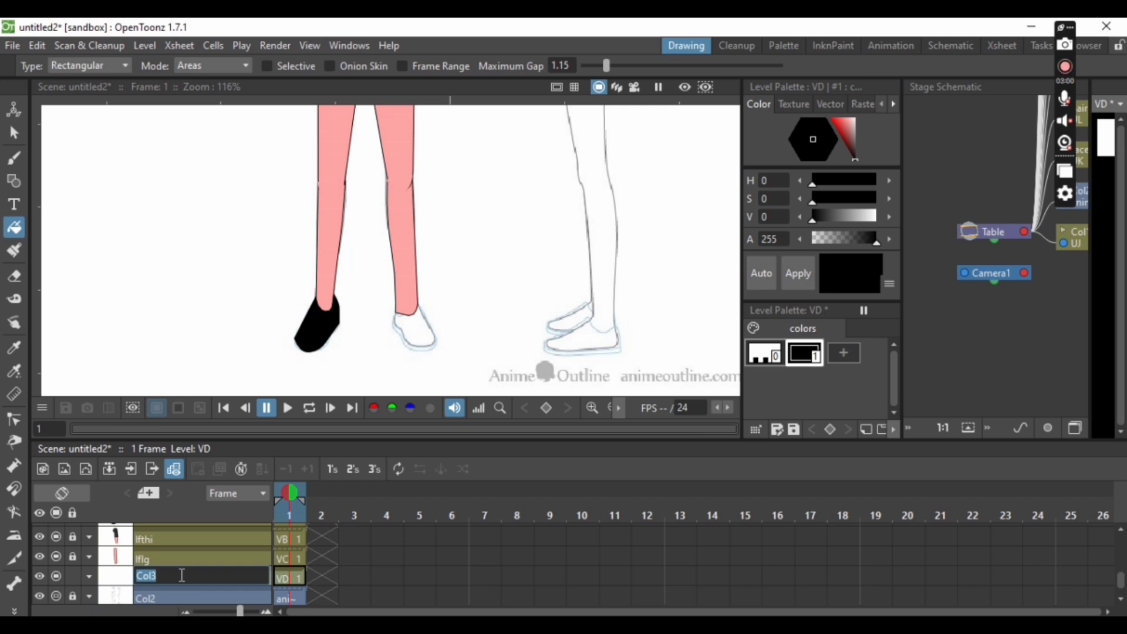
pyautogui.write('lffoot')
pyautogui.press('Return')
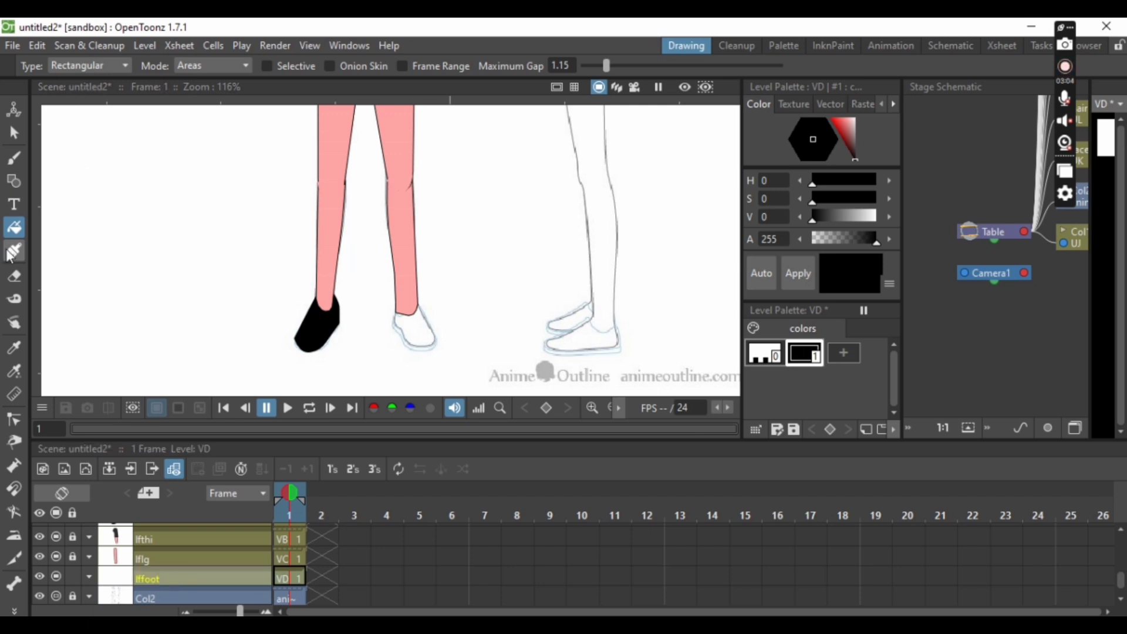
# Step: Draw a closed polyline outline over the sketched left foot and thin its line
pyautogui.click(10, 187)
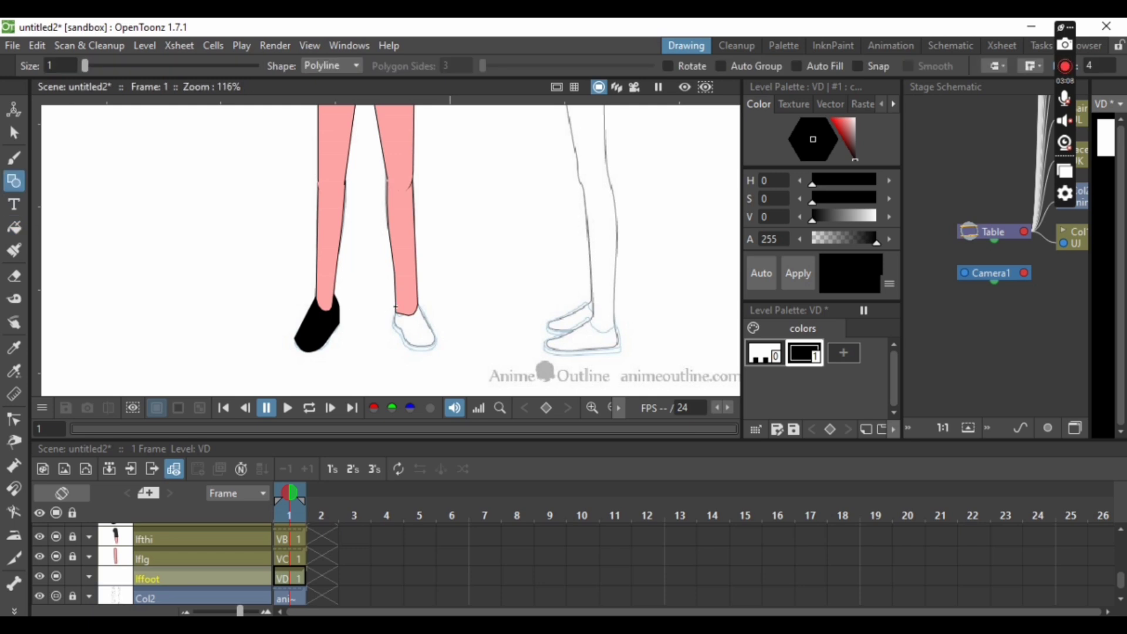
pyautogui.click(396, 329)
pyautogui.click(395, 306)
pyautogui.click(14, 133)
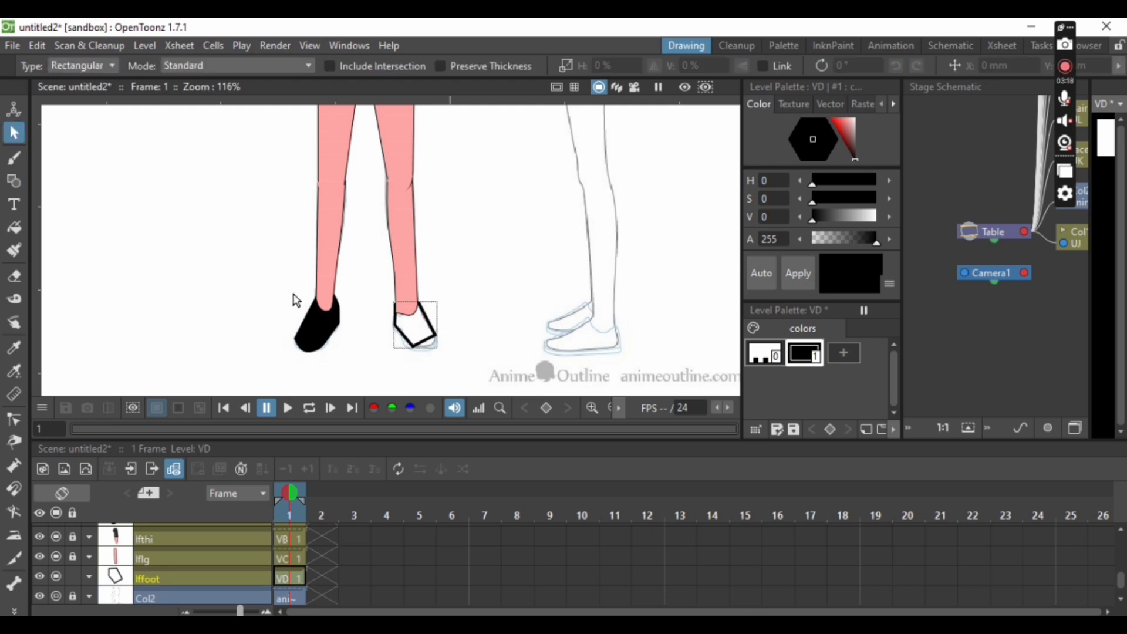
pyautogui.click(427, 350)
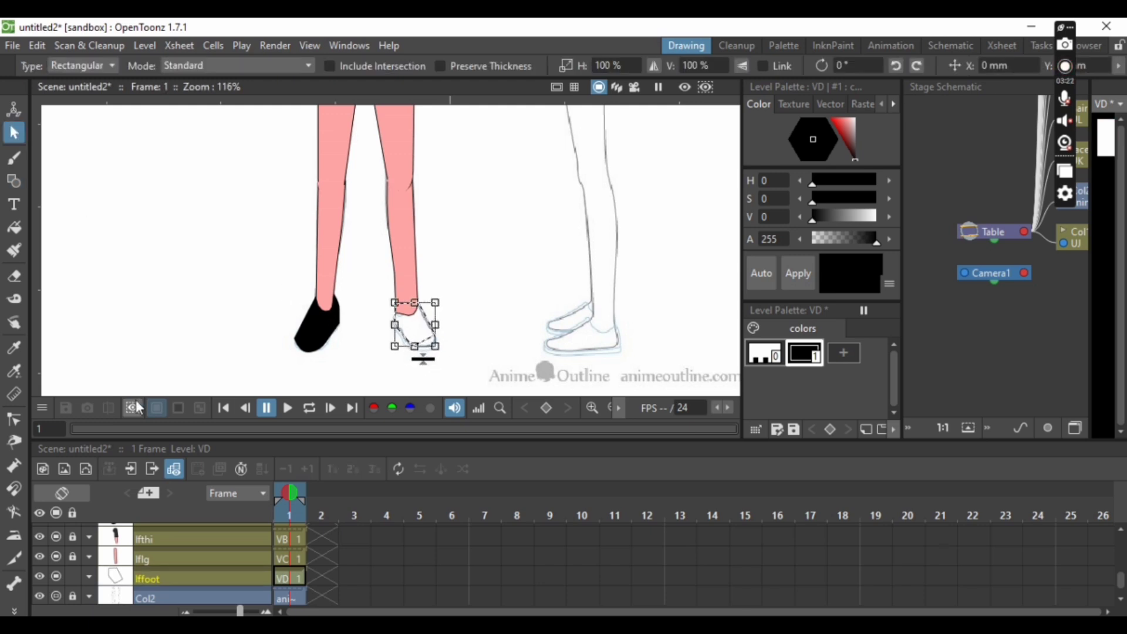
# Step: Round the toe edge of the left foot outline to follow the sketch and fill the foot with black
pyautogui.click(14, 420)
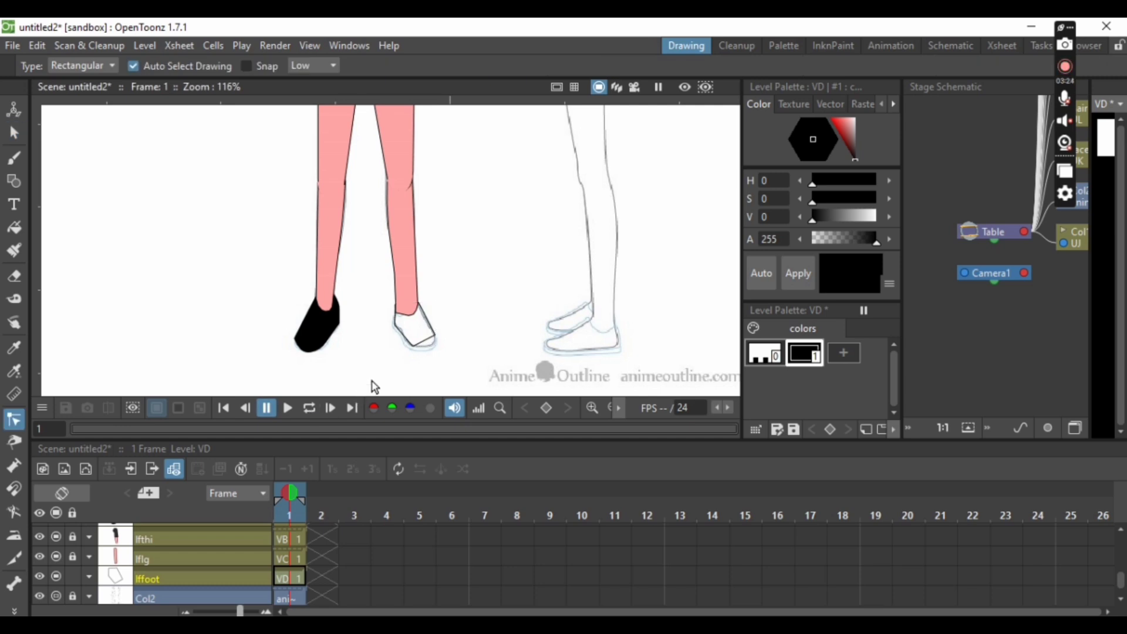
pyautogui.click(429, 344)
pyautogui.click(427, 342)
pyautogui.moveTo(433, 345); pyautogui.dragTo(428, 350)
pyautogui.click(15, 226)
pyautogui.moveTo(318, 234); pyautogui.dragTo(473, 376)
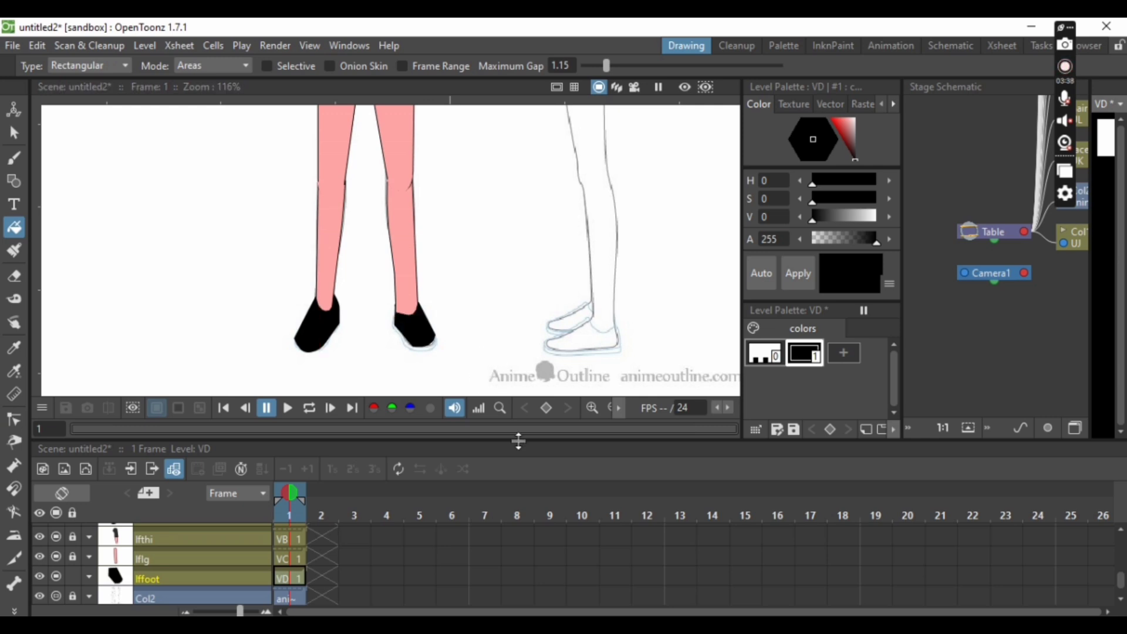
# Step: Lock the lffoot column
pyautogui.click(605, 409)
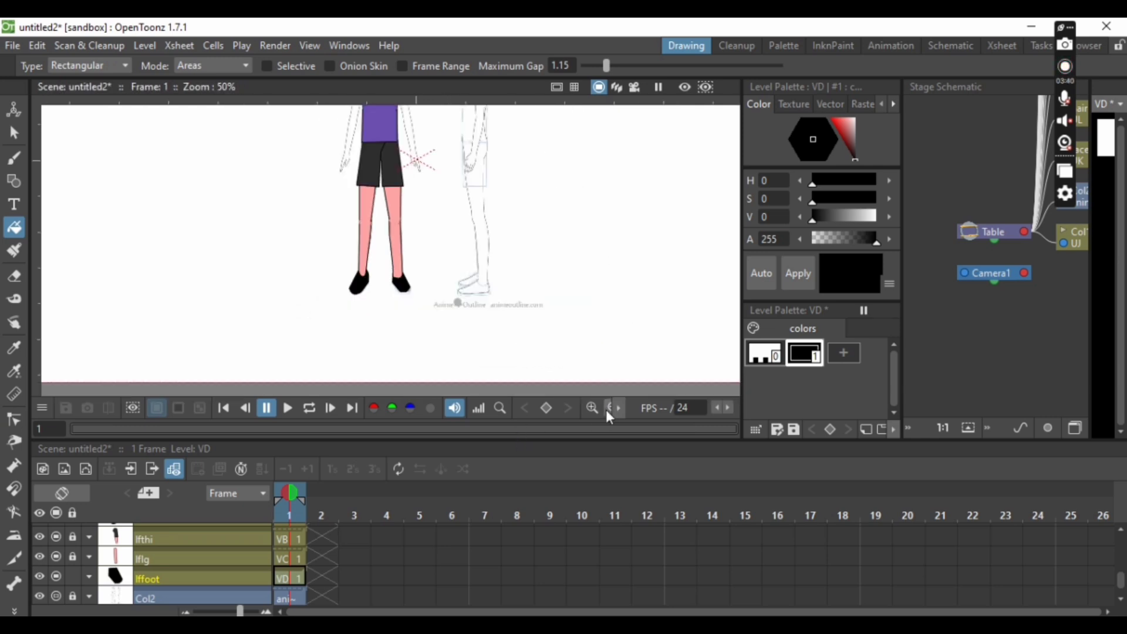
pyautogui.click(606, 410)
pyautogui.scroll(-1, 364, 151)
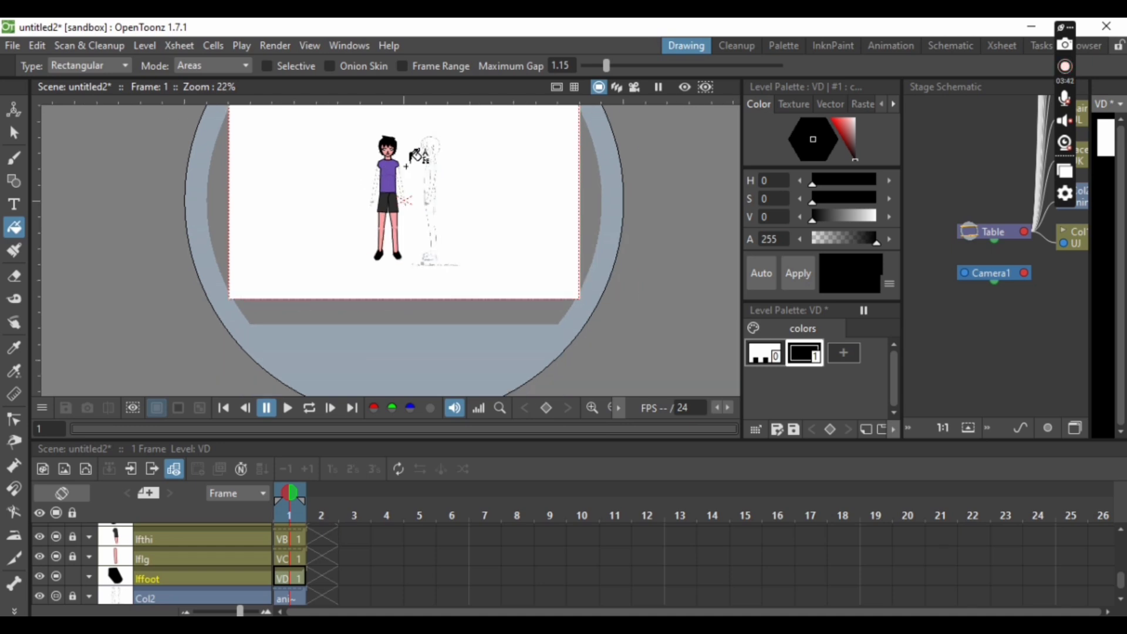
pyautogui.scroll(2, 364, 151)
pyautogui.scroll(-1, 362, 152)
pyautogui.scroll(8, 362, 152)
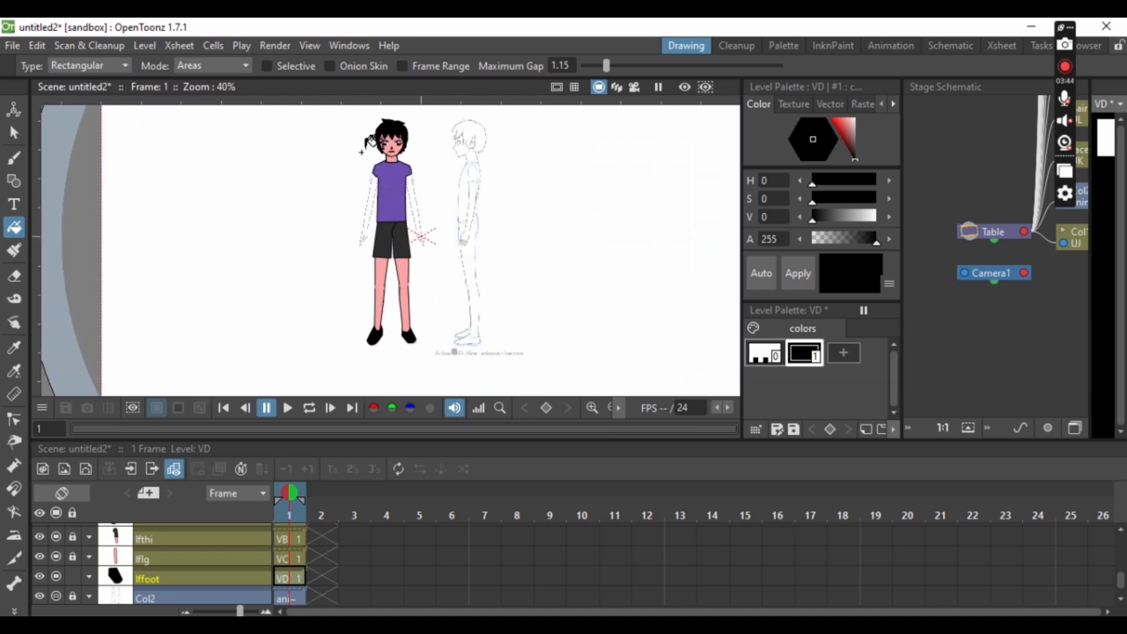
pyautogui.scroll(3, 367, 151)
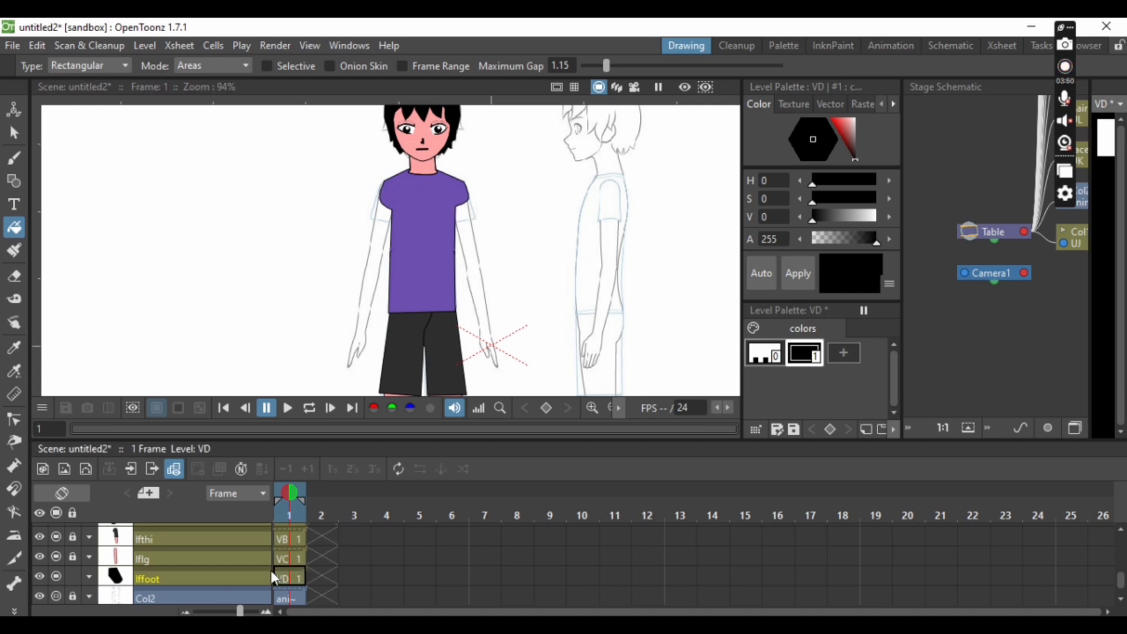
pyautogui.click(73, 577)
# Step: Create a new Toonz vector level named VE above the h3 column
pyautogui.moveTo(1122, 580); pyautogui.dragTo(1122, 538)
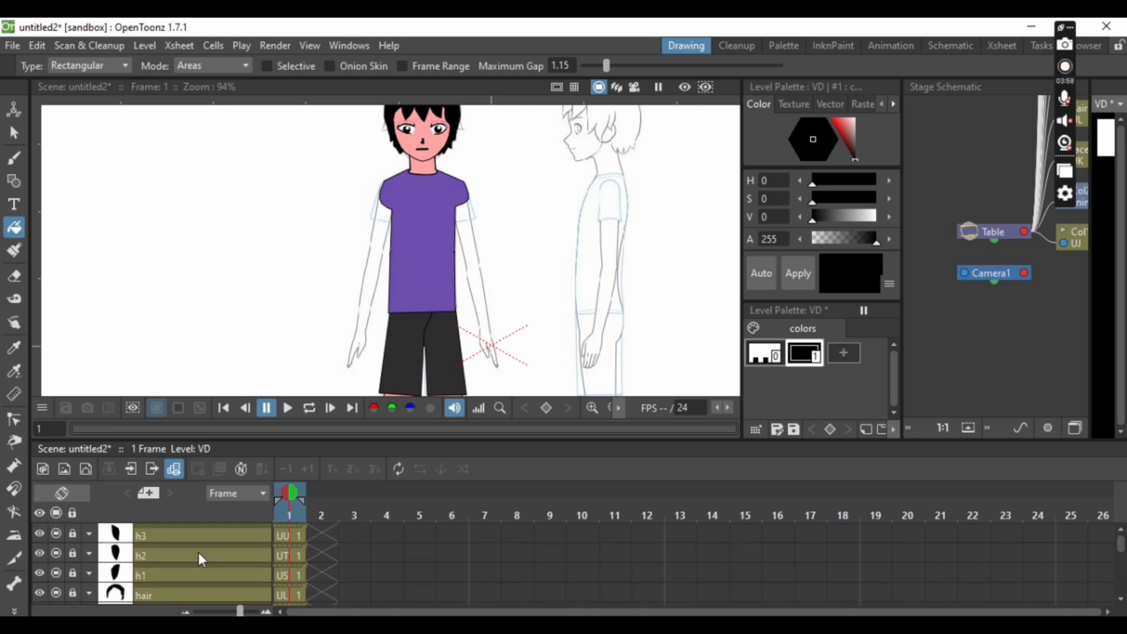
pyautogui.click(189, 535)
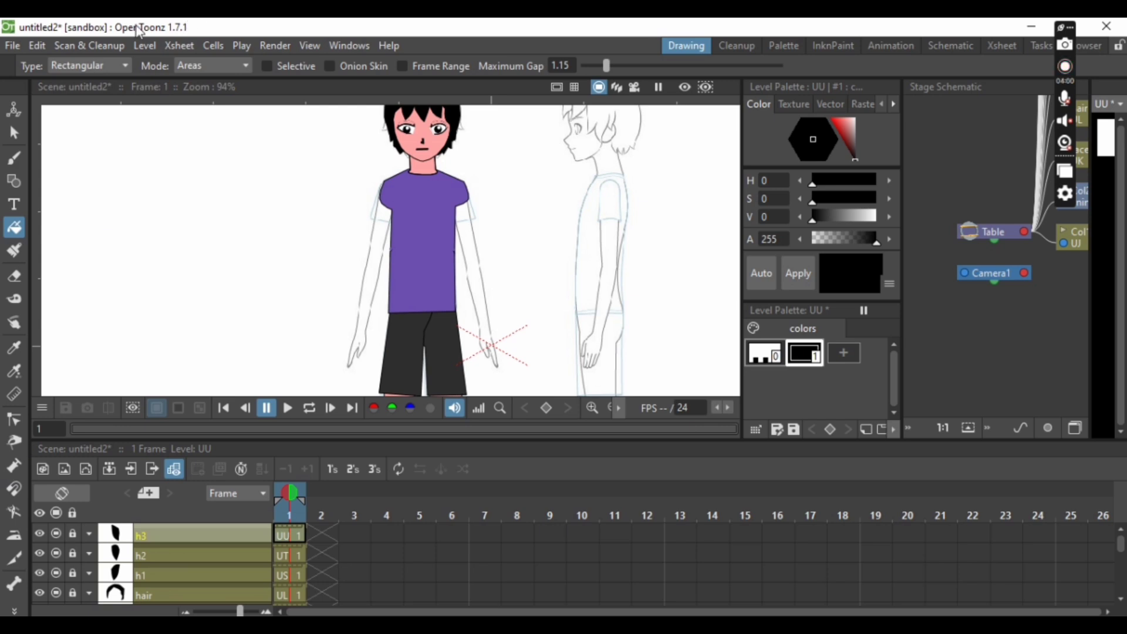
pyautogui.click(151, 45)
pyautogui.moveTo(154, 66)
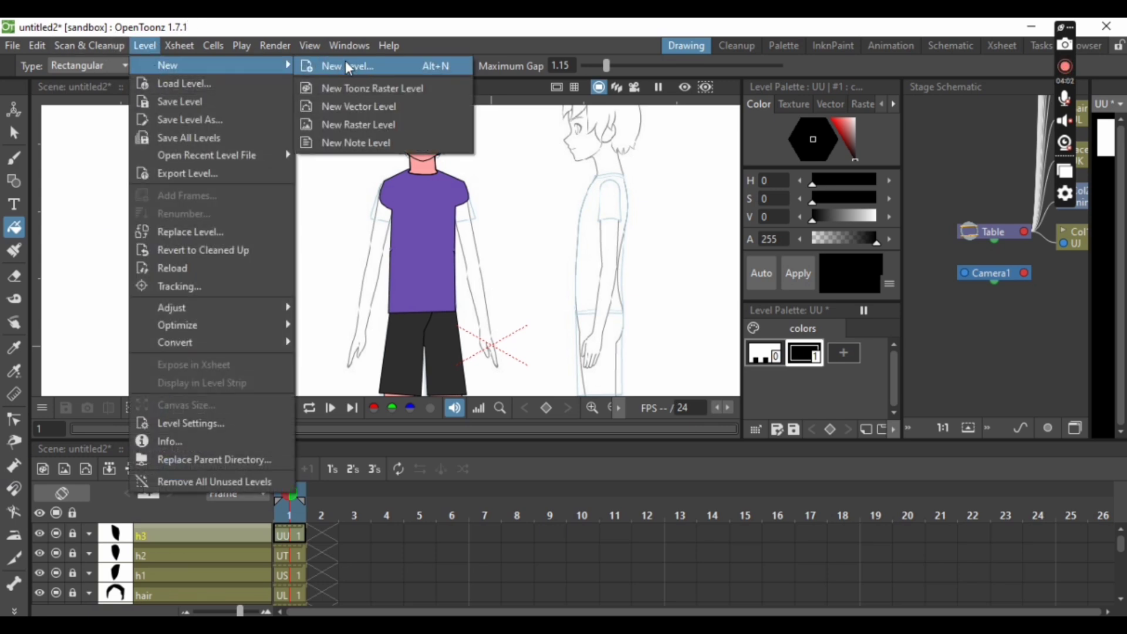
pyautogui.click(352, 107)
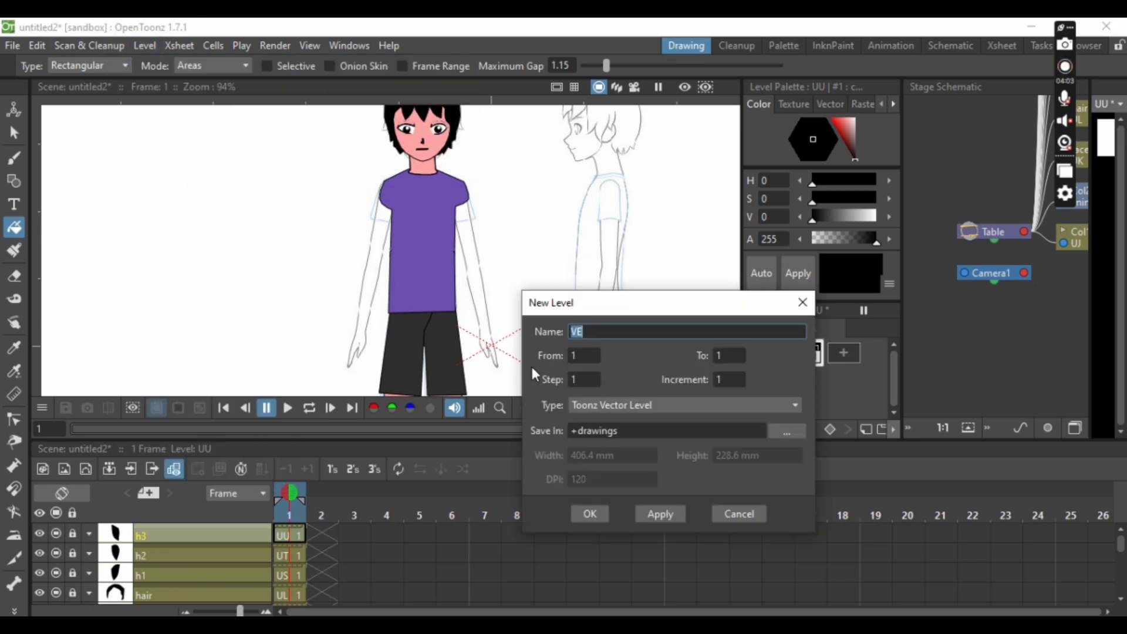
pyautogui.click(592, 517)
# Step: Rename the new VE column as rtarm
pyautogui.doubleClick(164, 532)
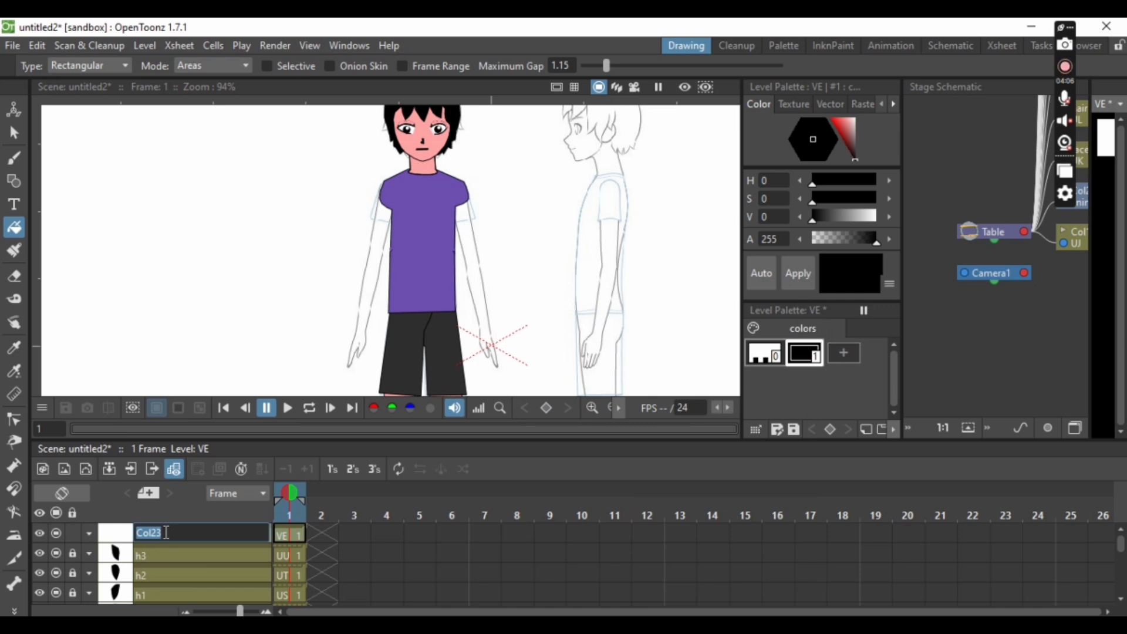
pyautogui.write('rt')
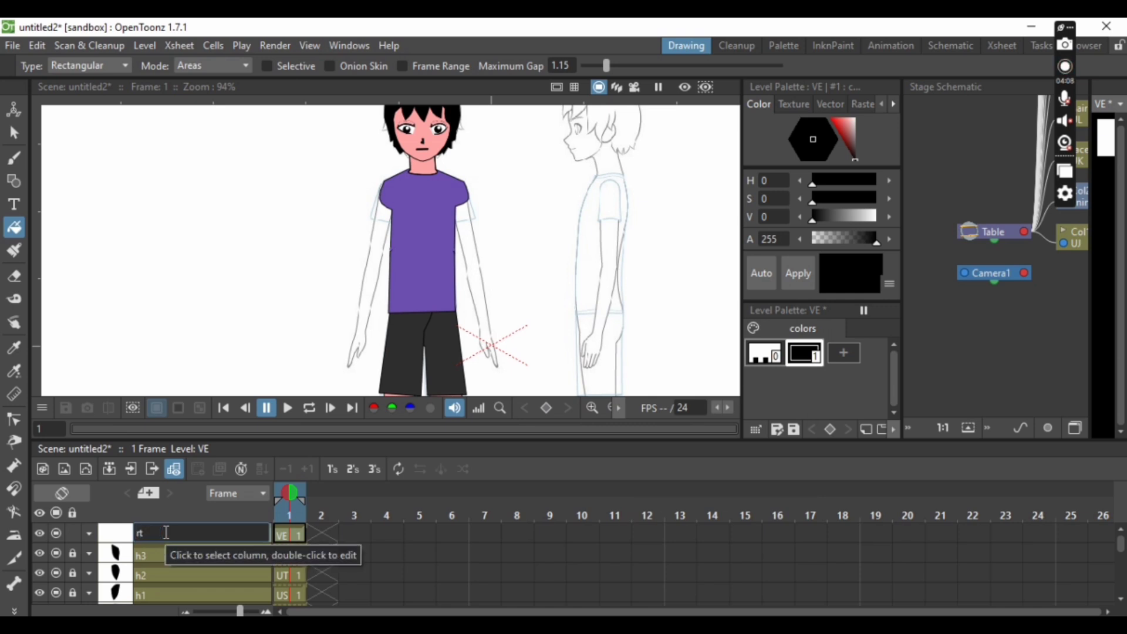
pyautogui.write('arm')
pyautogui.press('Return')
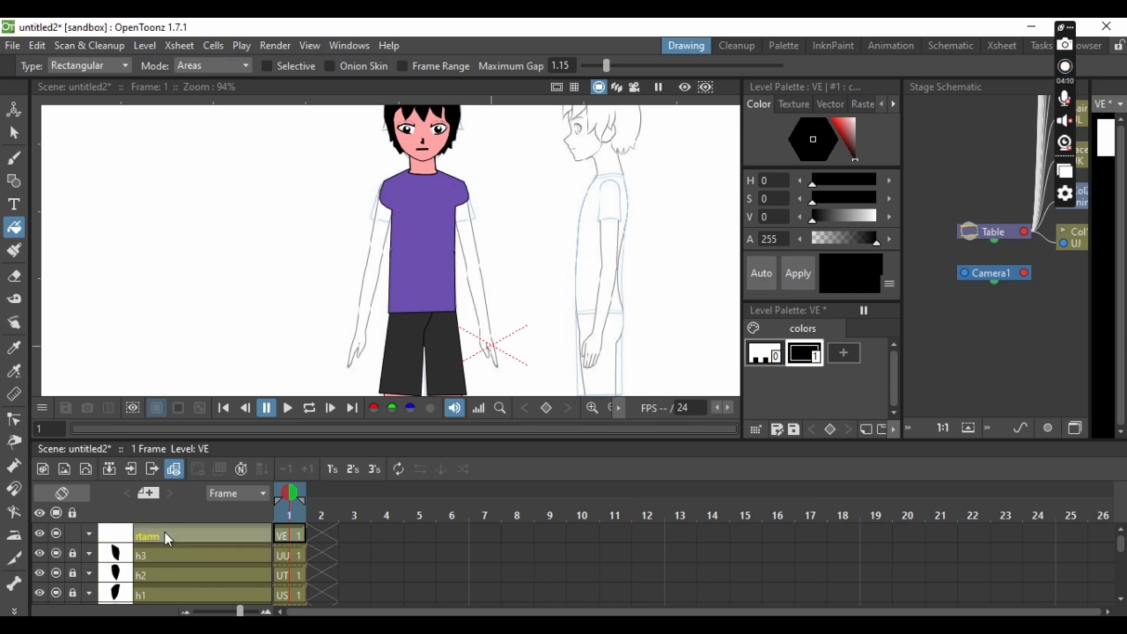
# Step: Draw a closed four-sided polyline over the sketched right sleeve, overlapping the T-shirt's shoulder, and thin its line
pyautogui.click(14, 181)
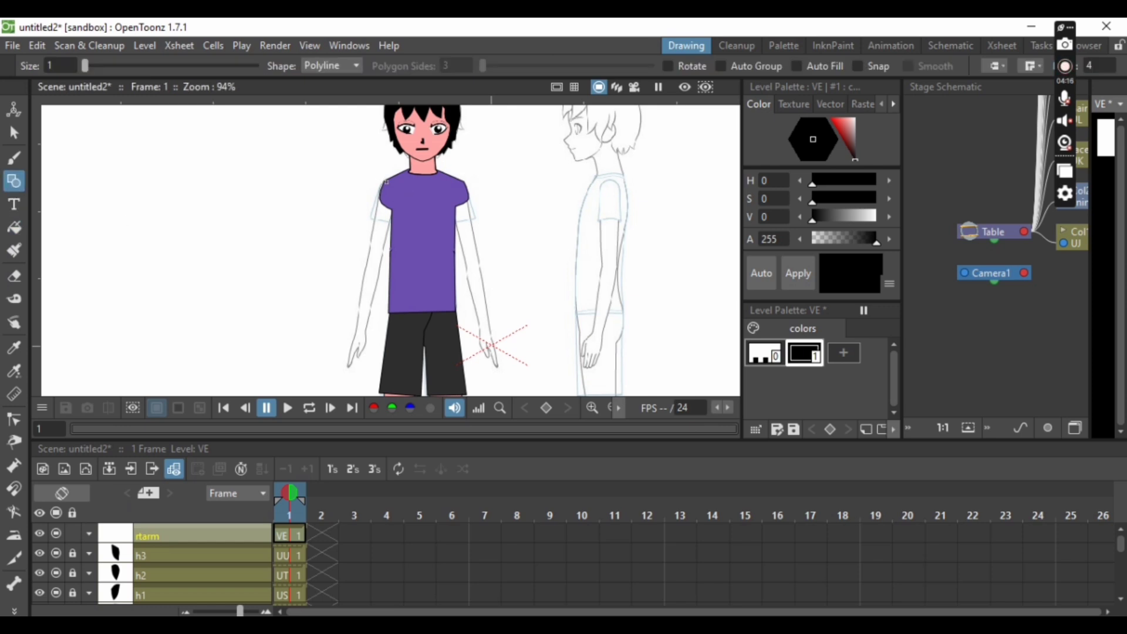
pyautogui.click(371, 220)
pyautogui.click(399, 203)
pyautogui.click(387, 180)
pyautogui.press('s')
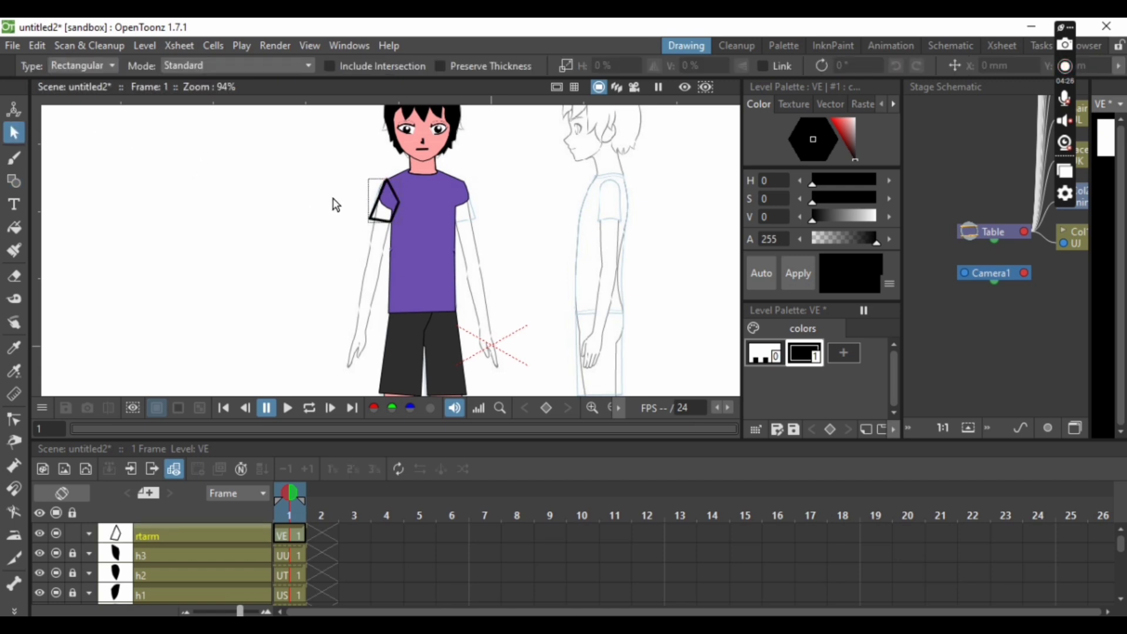
pyautogui.click(386, 225)
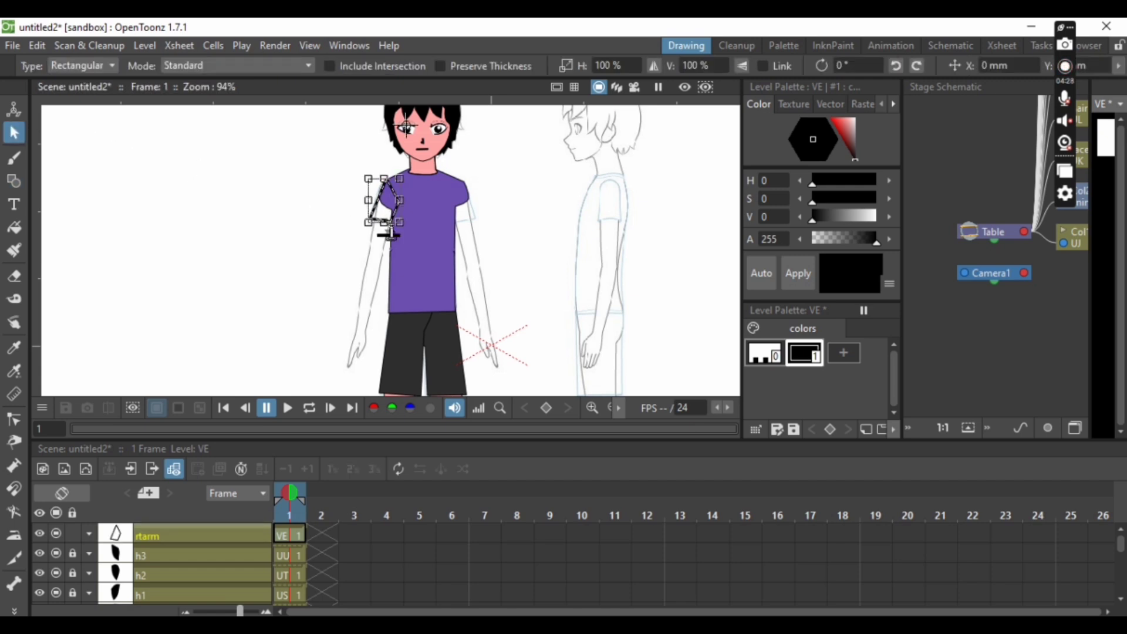
pyautogui.click(287, 270)
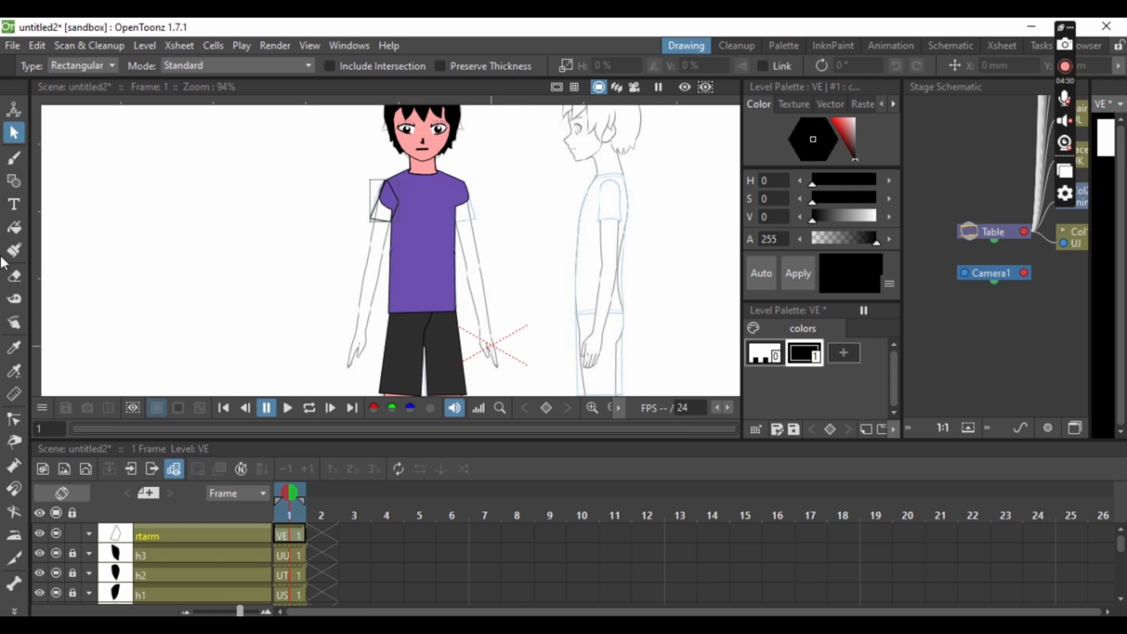
# Step: Curve the outer and inner shoulder edges of the right sleeve outline to round off its top
pyautogui.click(18, 419)
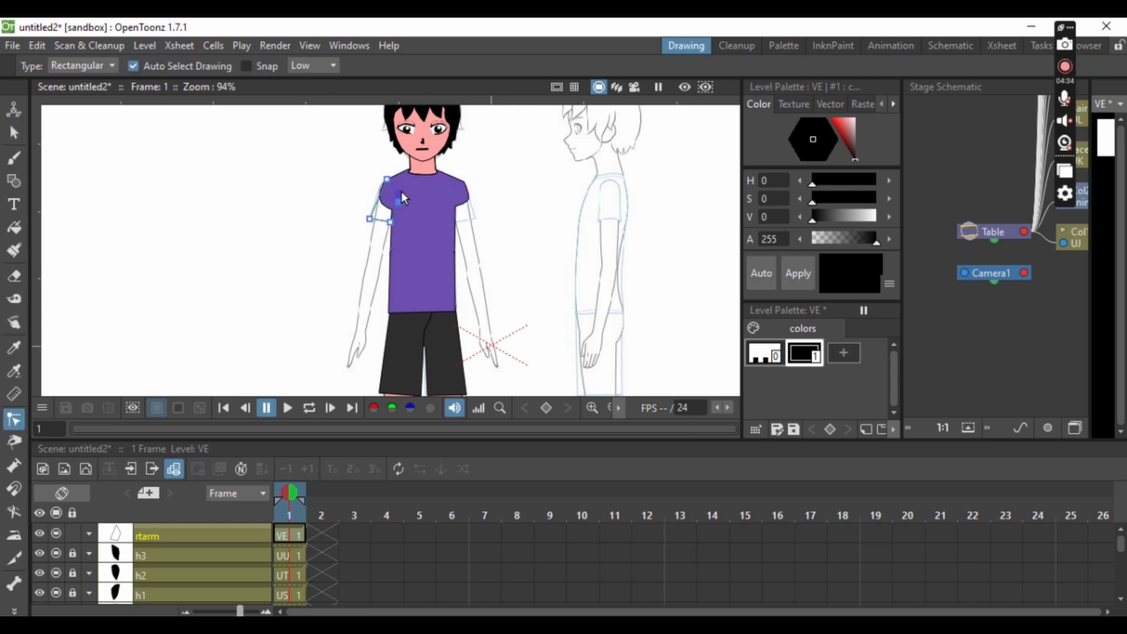
pyautogui.click(378, 202)
pyautogui.moveTo(382, 210); pyautogui.dragTo(382, 195)
pyautogui.click(146, 299)
# Step: Add a palette style using the T-shirt's purple (H 257, S 55, V 69) and fill the right sleeve with it
pyautogui.click(846, 352)
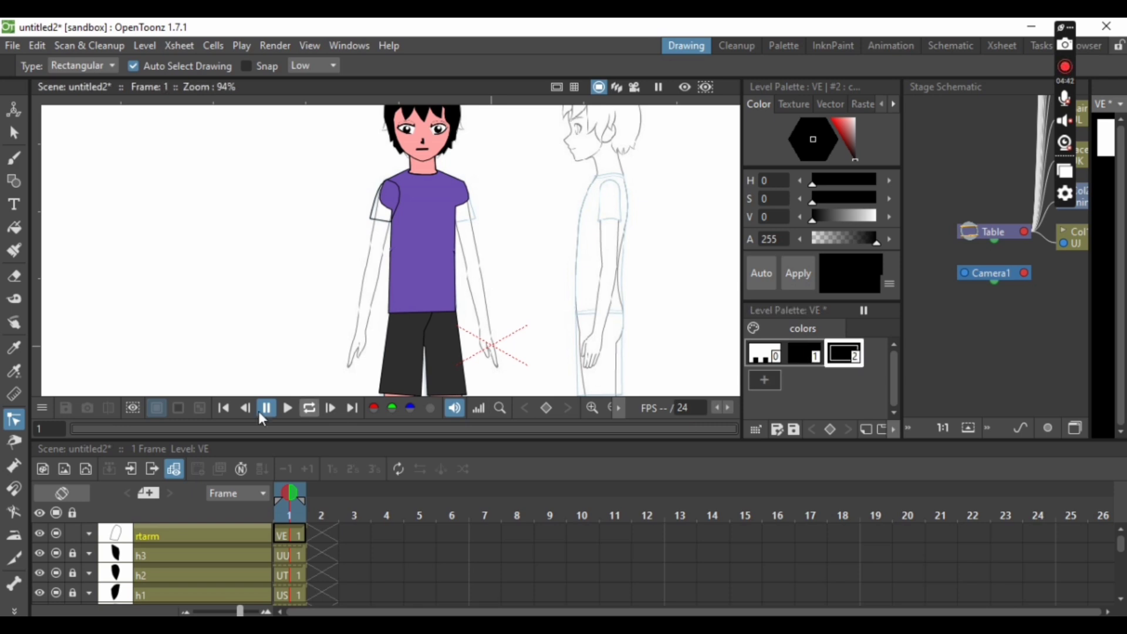
pyautogui.click(14, 371)
pyautogui.click(441, 261)
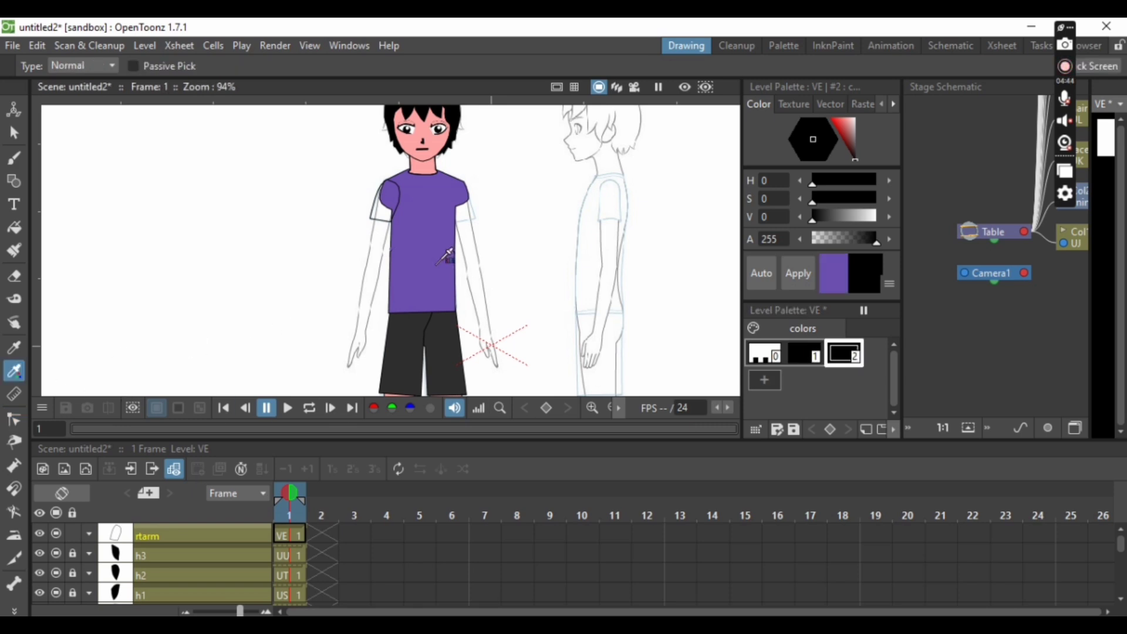
pyautogui.click(789, 278)
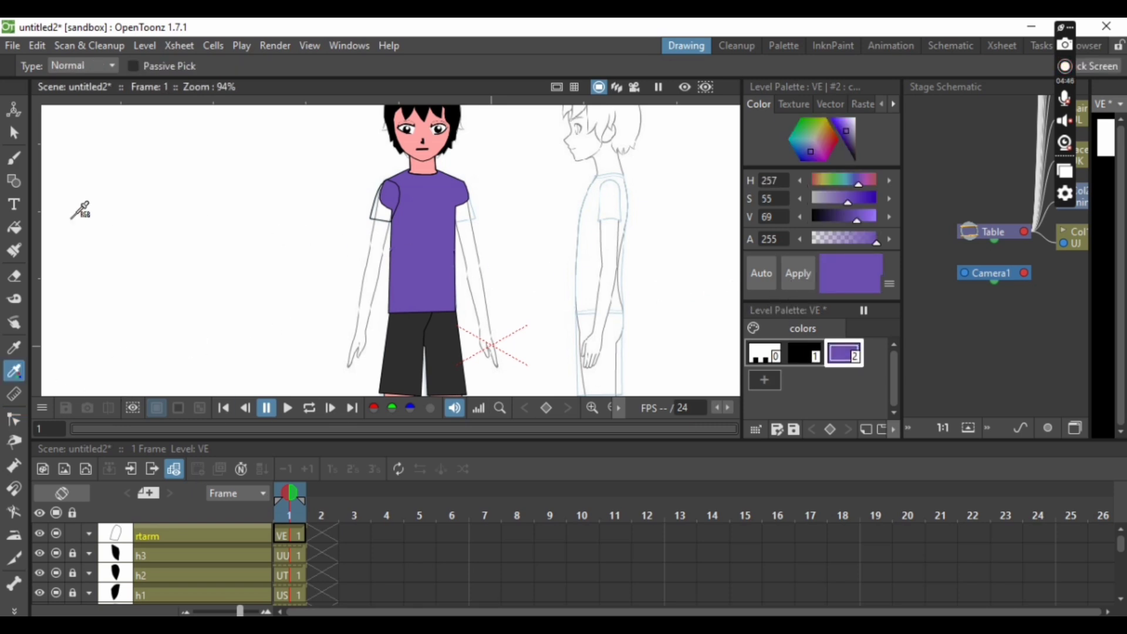
pyautogui.click(15, 228)
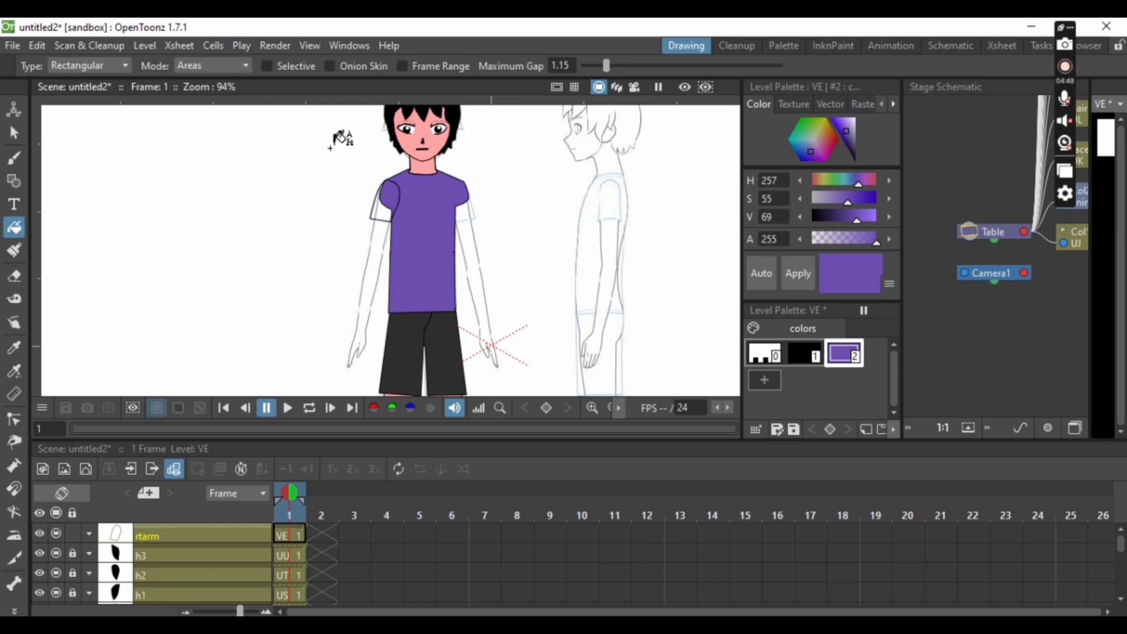
pyautogui.moveTo(330, 147); pyautogui.dragTo(423, 249)
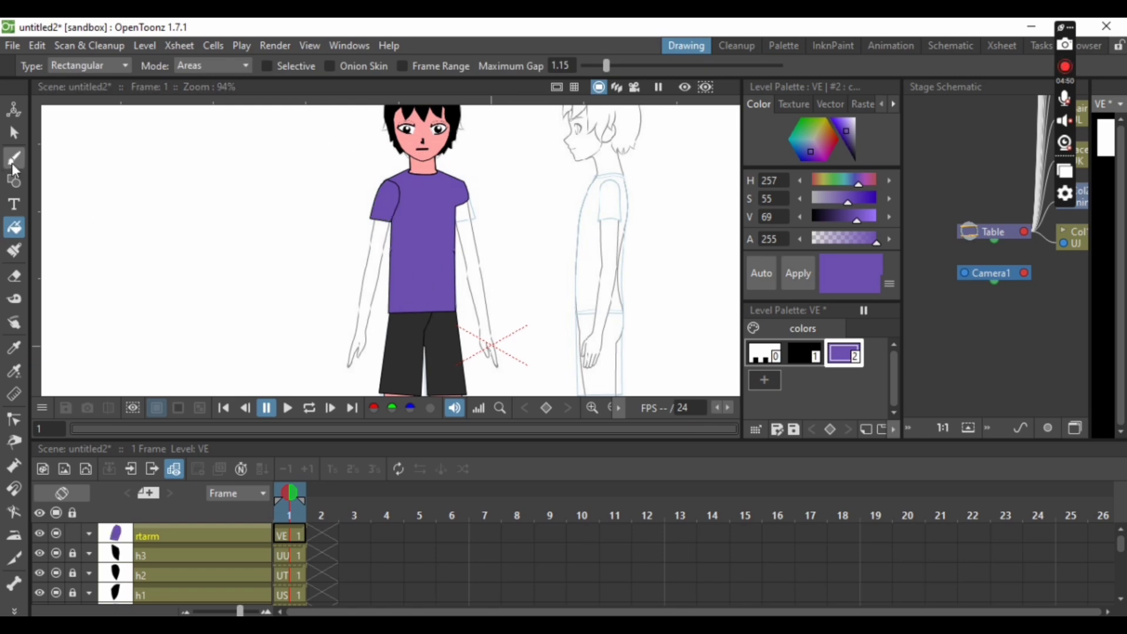
# Step: Cover the upper part of the right sleeve's inner outline with a purple polyline stroke and adjust its curve
pyautogui.click(14, 180)
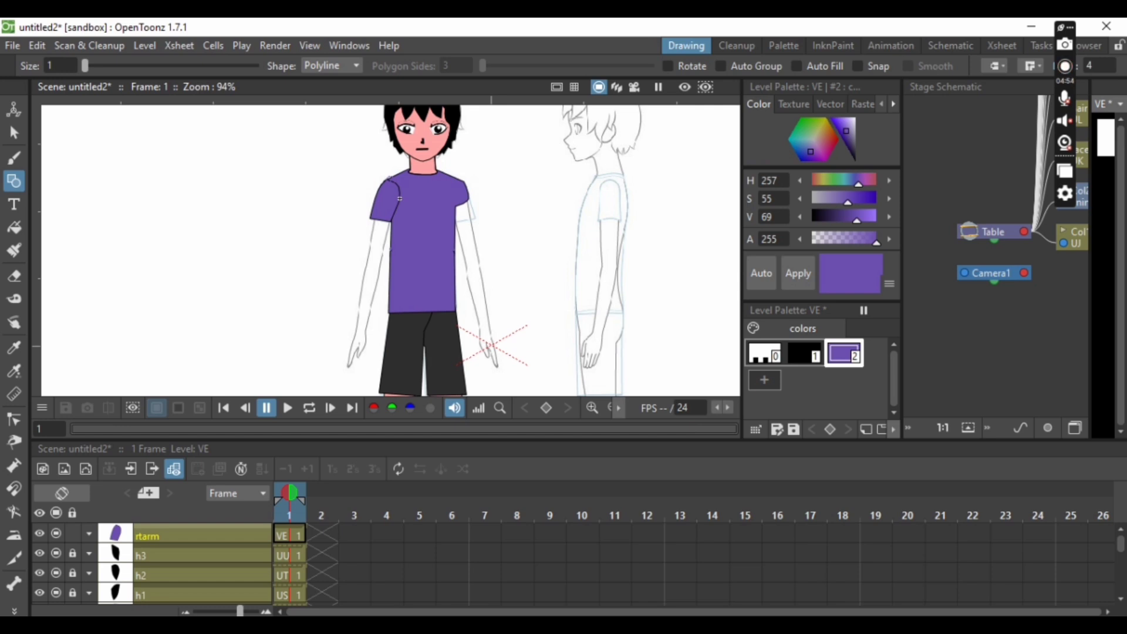
pyautogui.click(14, 420)
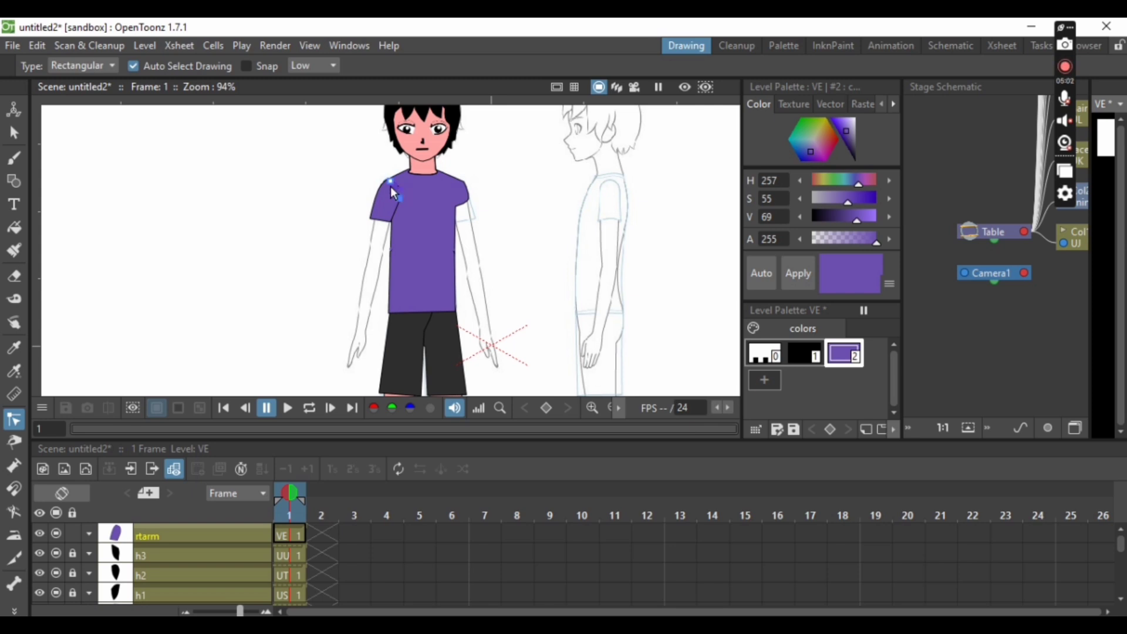
# Step: Draw a closed black polyline over the sketched right upper arm, from the sleeve hem to the elbow, and thin its line
pyautogui.press('g')
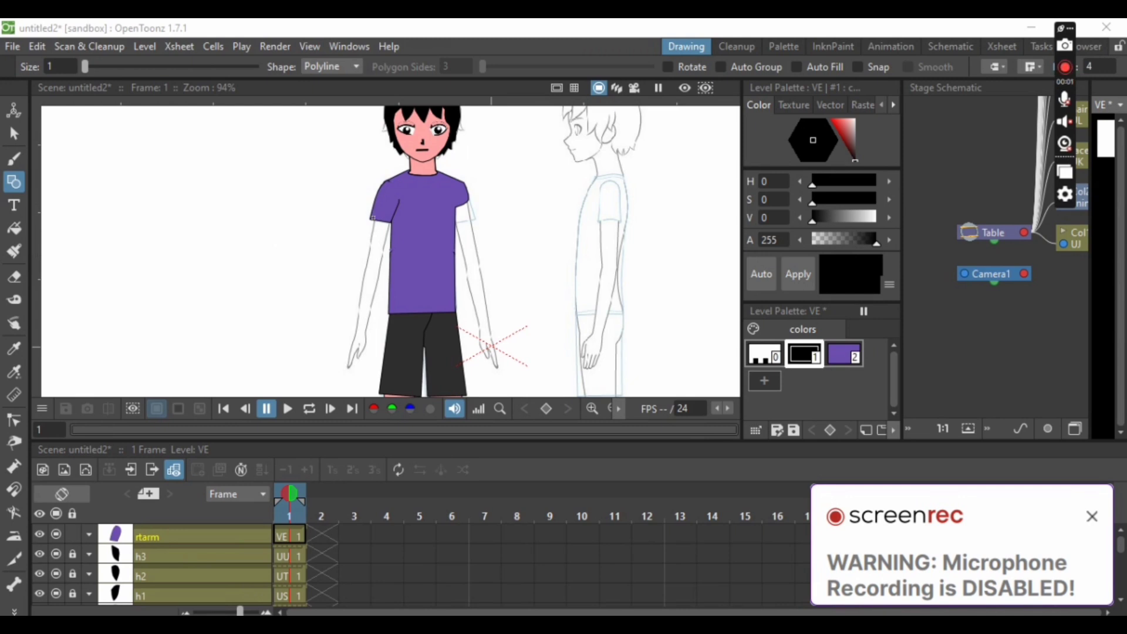
pyautogui.click(373, 219)
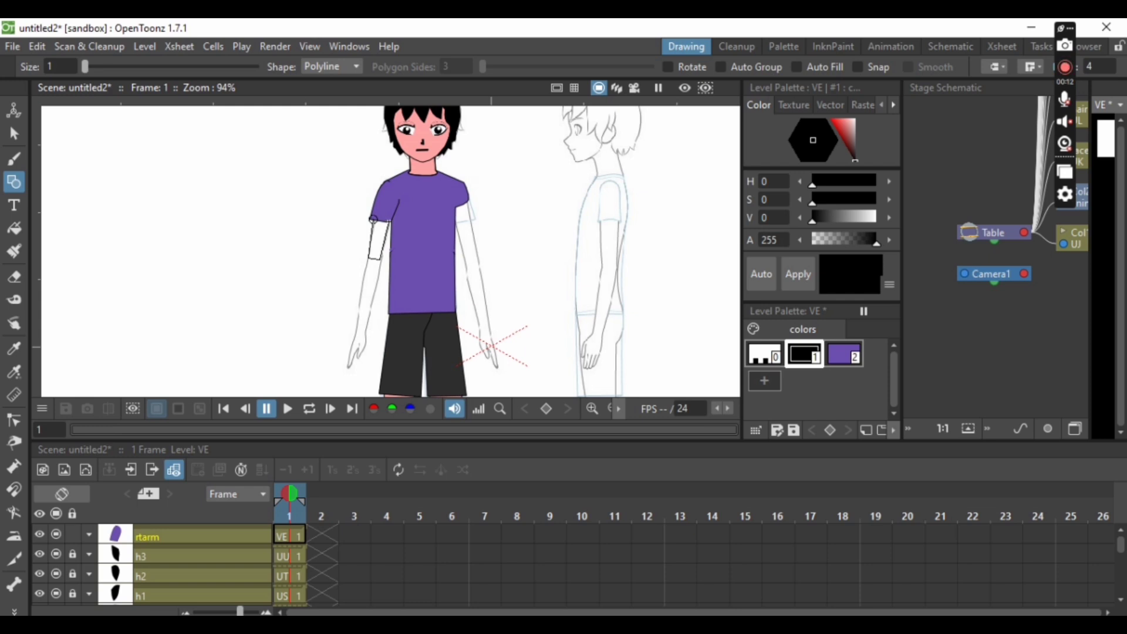
pyautogui.click(373, 219)
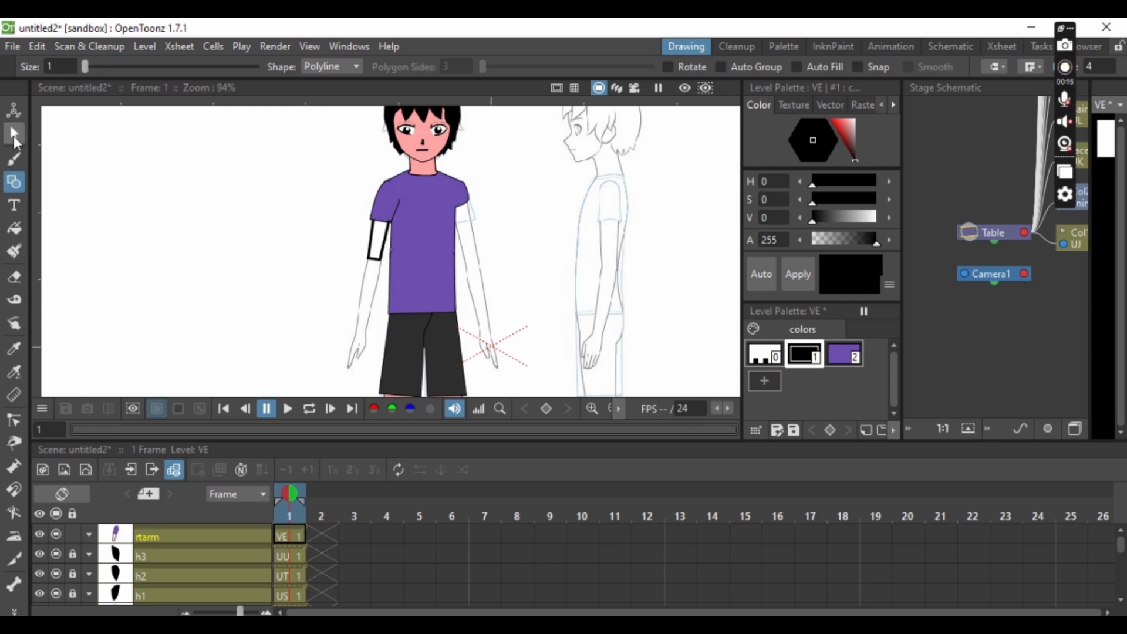
pyautogui.click(14, 135)
pyautogui.click(381, 265)
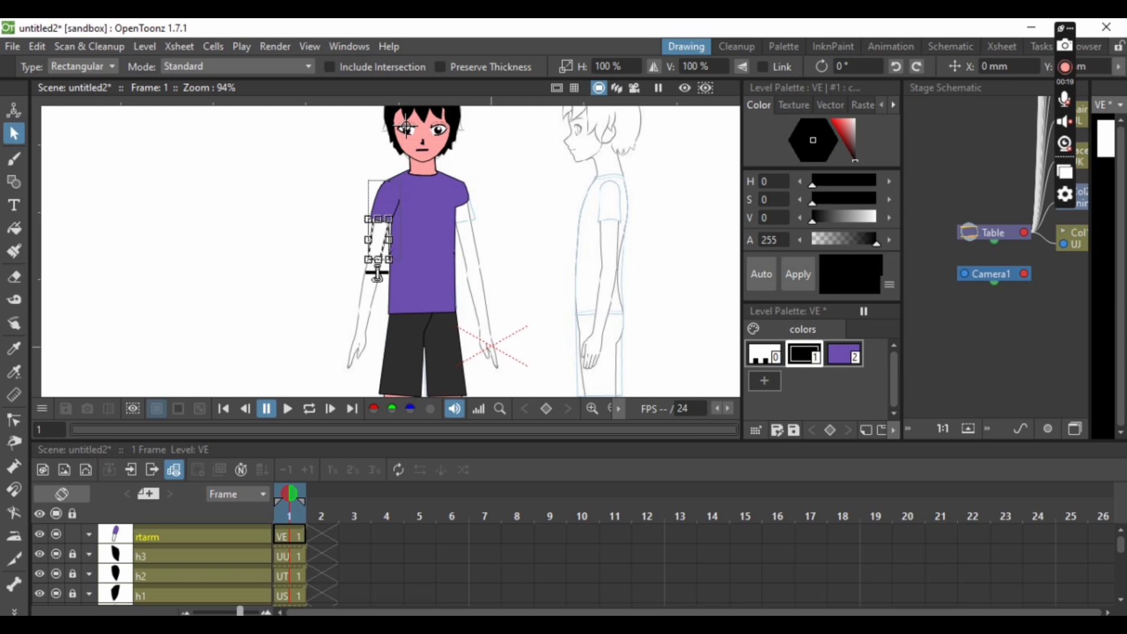
pyautogui.click(313, 296)
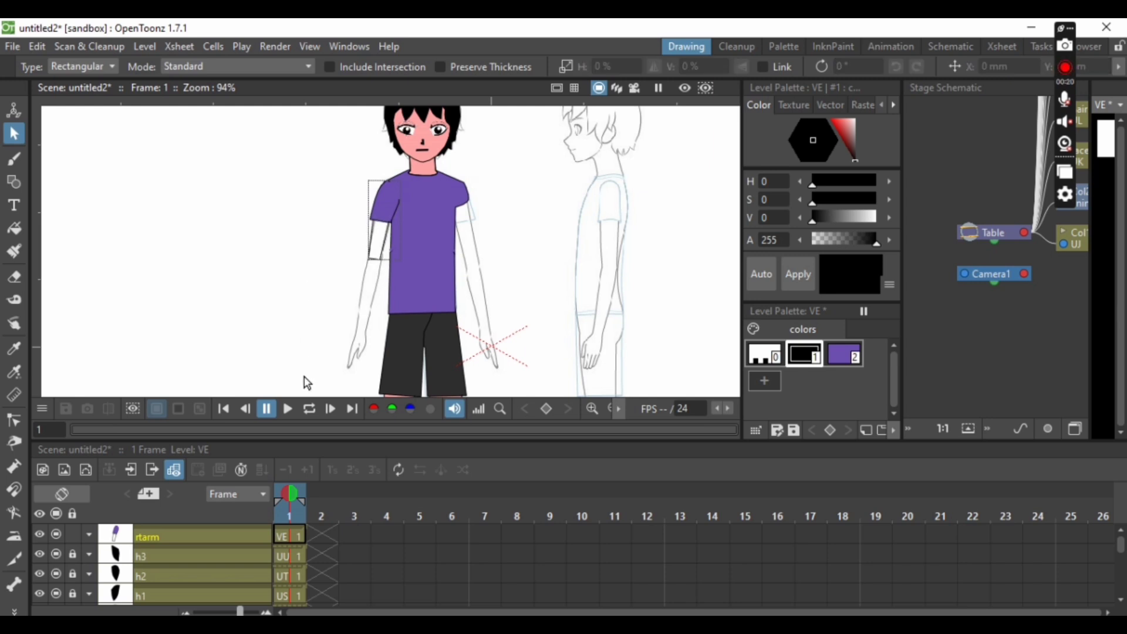
# Step: Round the elbow end of the right upper arm outline by bending its lower edge downward
pyautogui.click(14, 420)
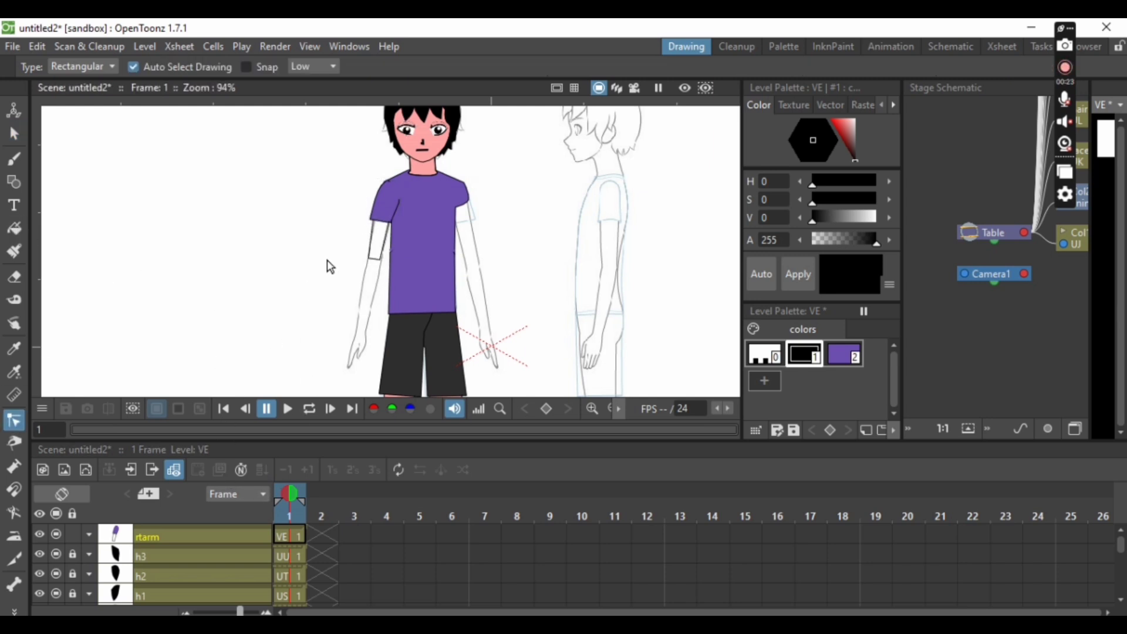
pyautogui.scroll(3, 359, 262)
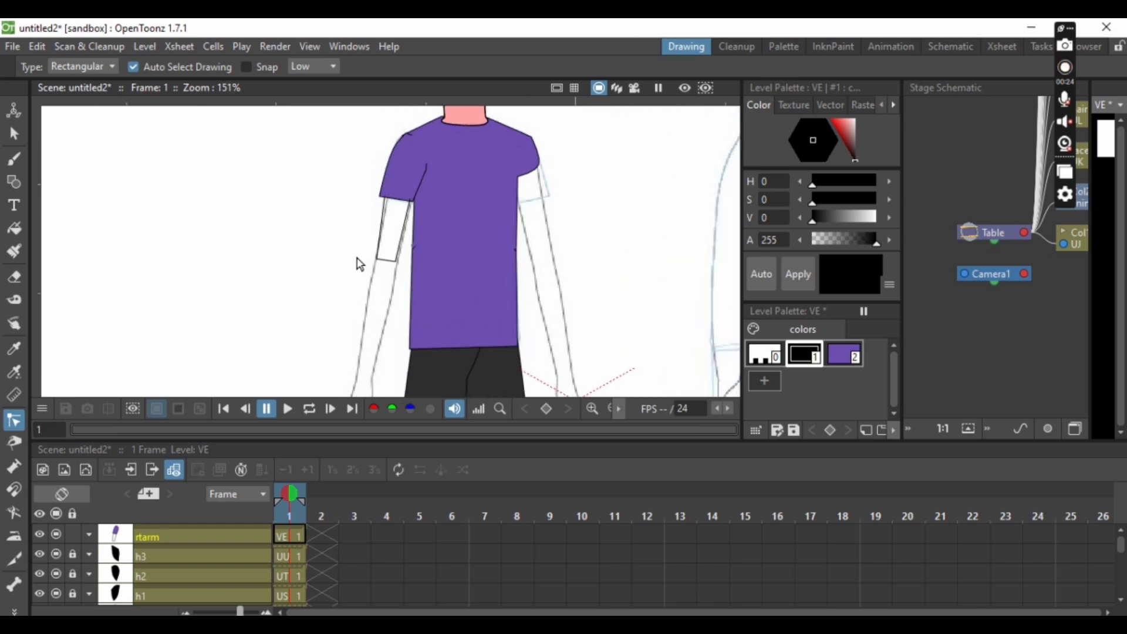
pyautogui.click(389, 268)
pyautogui.moveTo(383, 261)
pyautogui.mouseDown()
pyautogui.moveTo(379, 275)
pyautogui.moveTo(391, 276)
pyautogui.mouseUp()
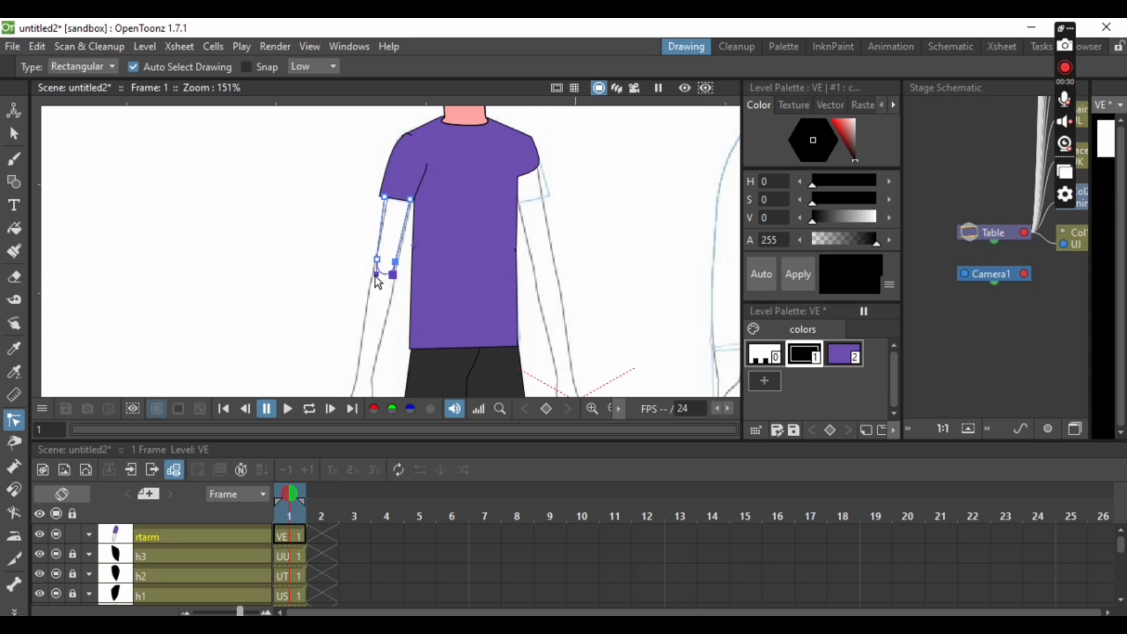
pyautogui.click(280, 272)
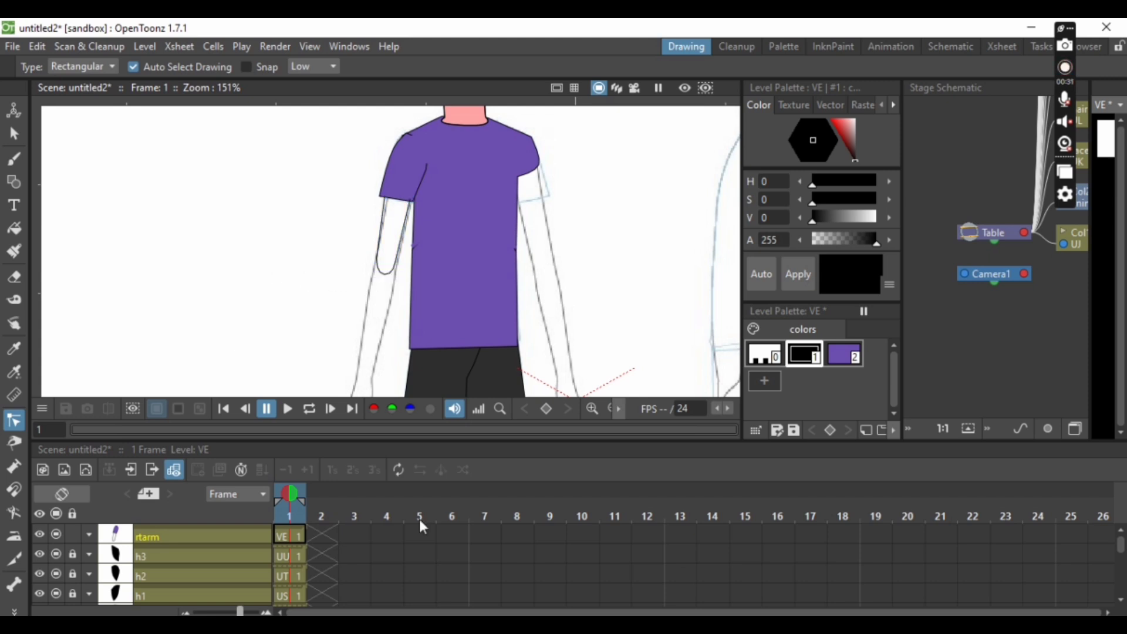
# Step: Add a new style to the rtarm palette and copy the skin colour (H 0, S 35, V 100) from the neck level's palette
pyautogui.click(766, 377)
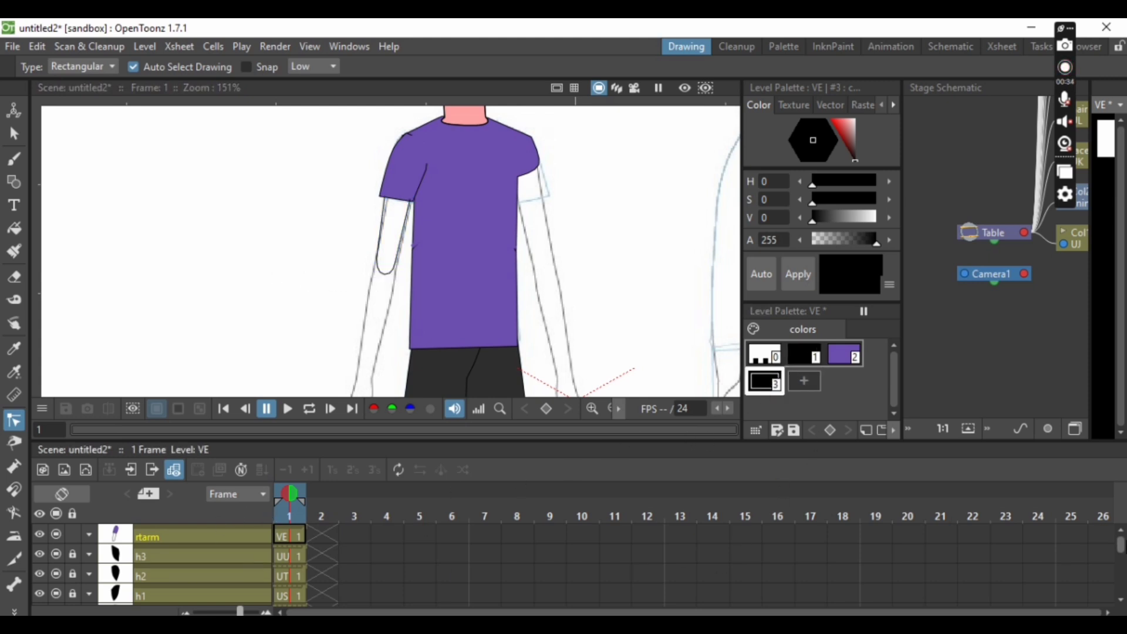
pyautogui.moveTo(1120, 544); pyautogui.dragTo(1120, 585)
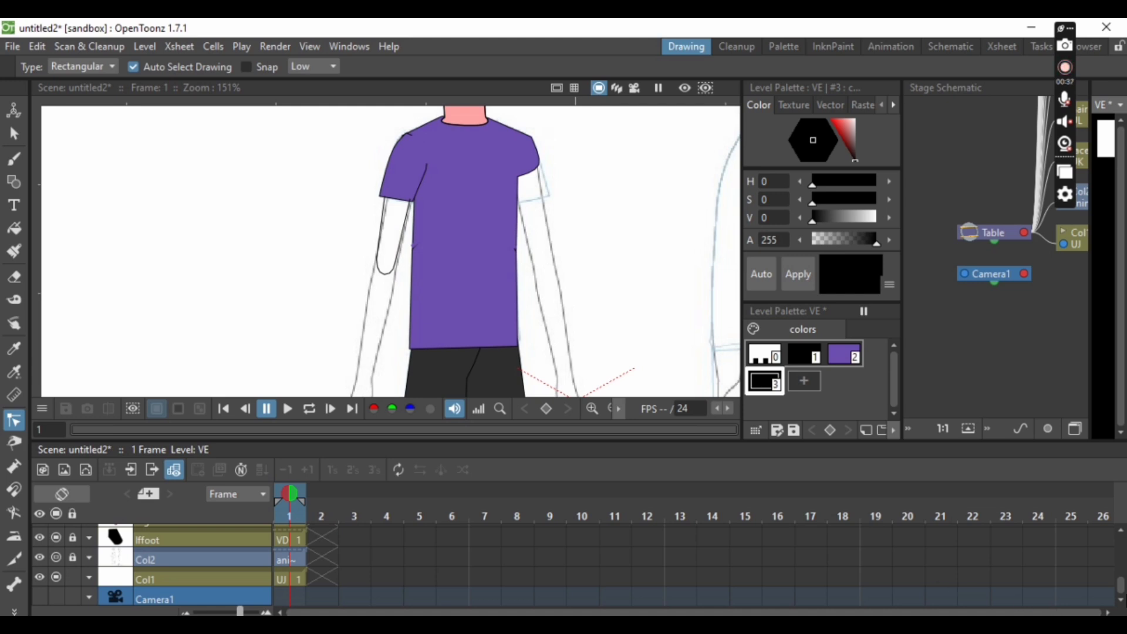
pyautogui.scroll(3, 704, 578)
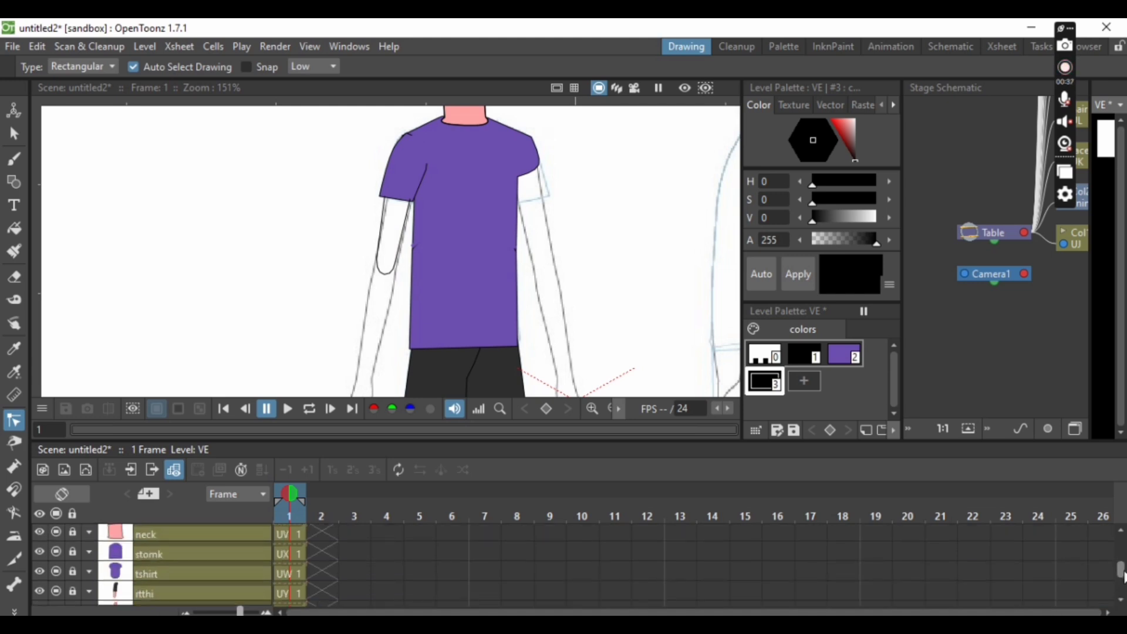
pyautogui.click(215, 538)
pyautogui.click(854, 360)
pyautogui.rightClick(853, 361)
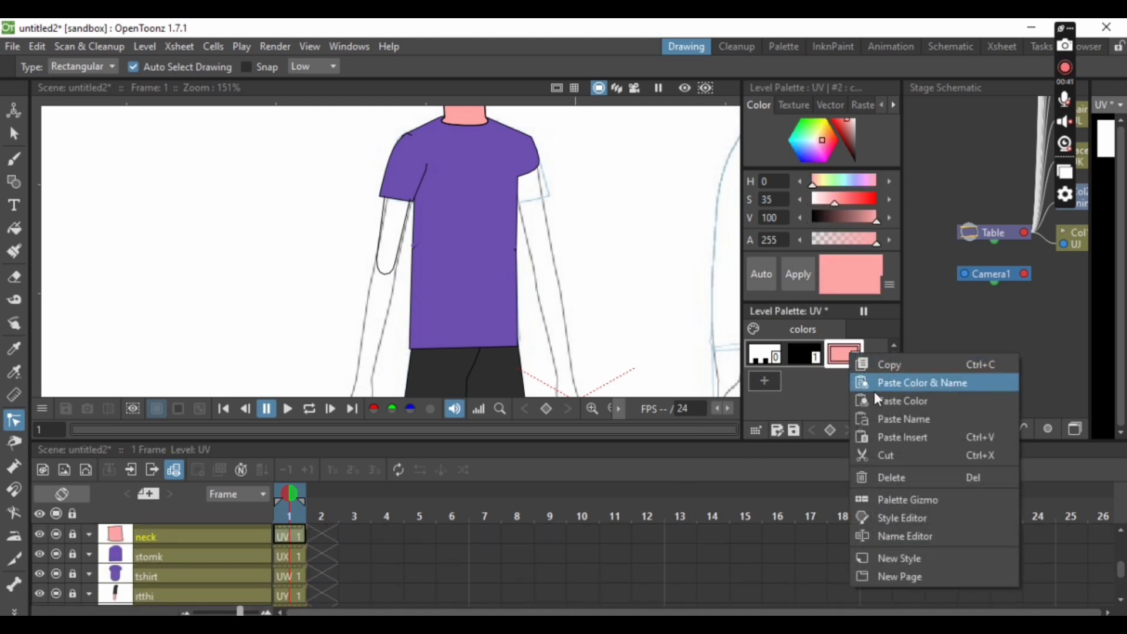
pyautogui.click(1018, 446)
# Step: Paste the copied skin colour onto style 3 of the rtarm level's palette
pyautogui.scroll(2, 340, 487)
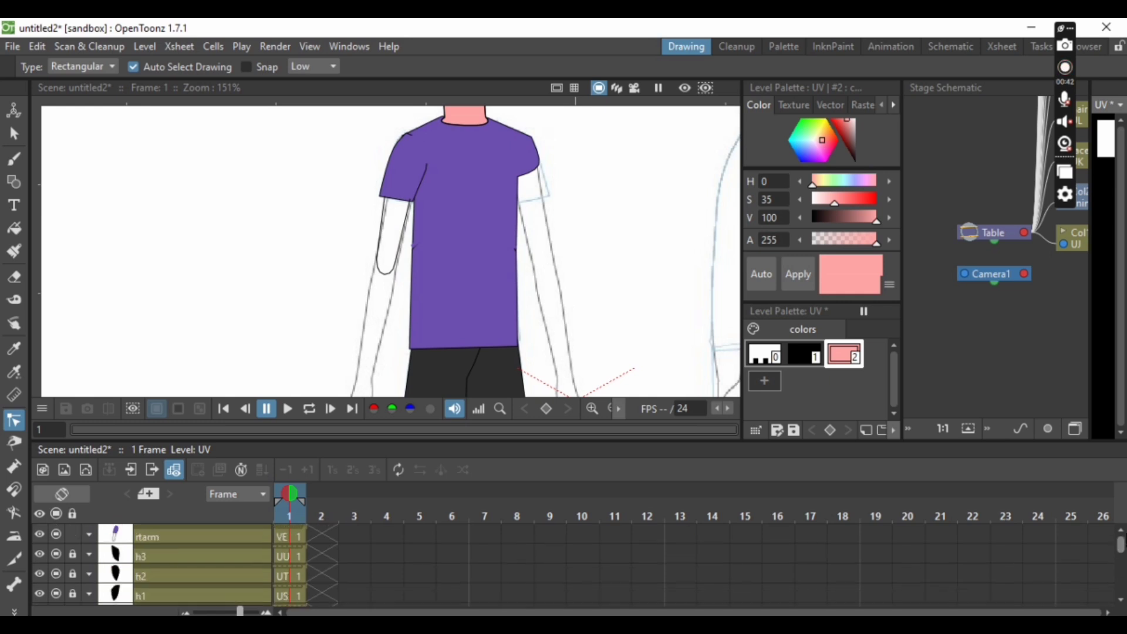
pyautogui.click(186, 537)
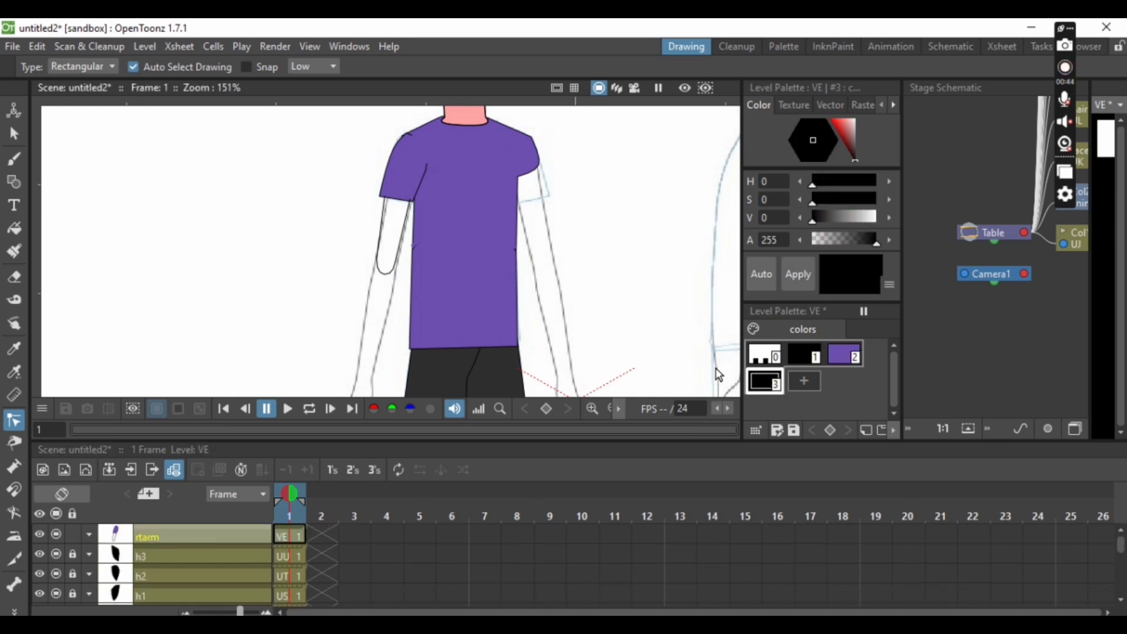
pyautogui.rightClick(756, 388)
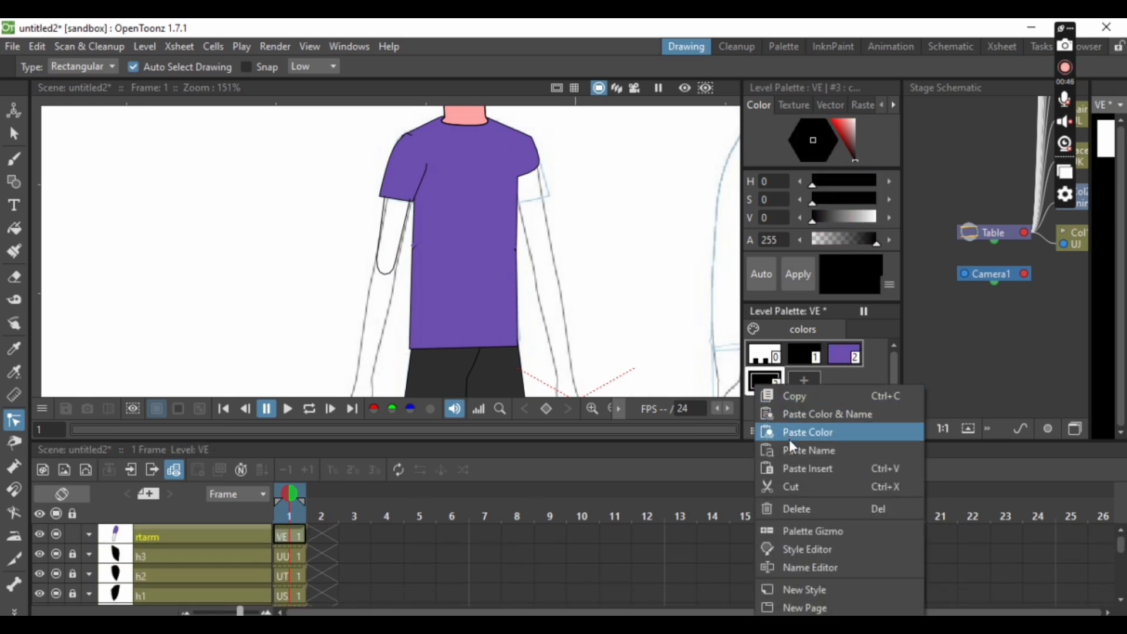
pyautogui.click(789, 434)
# Step: Fill the right upper arm outline with the skin colour and lock the rtarm level
pyautogui.click(15, 229)
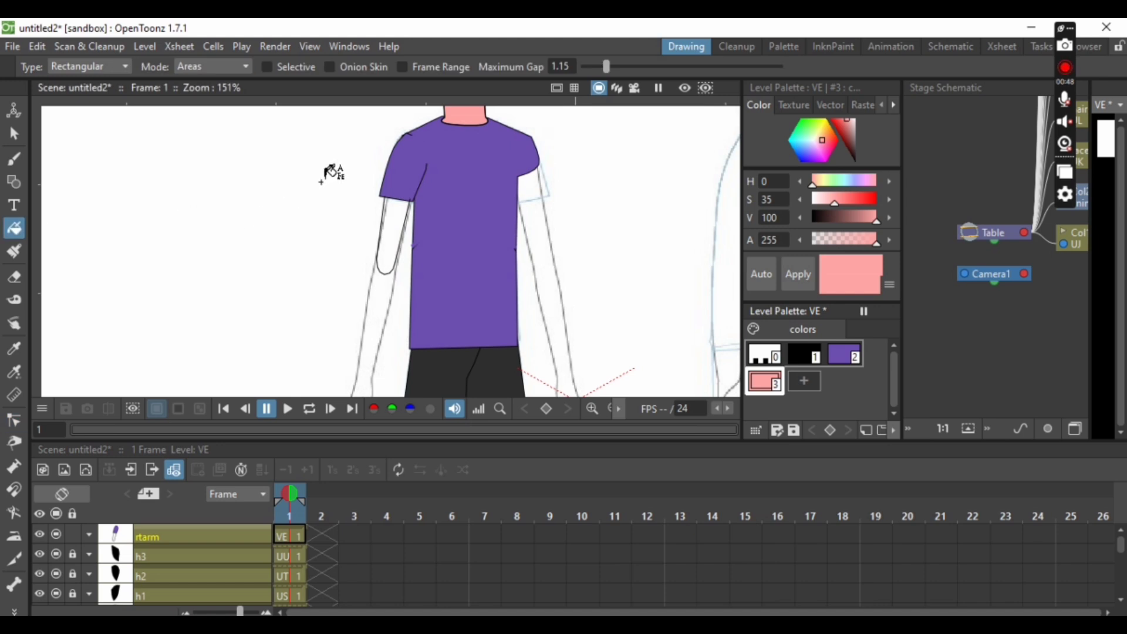
pyautogui.moveTo(327, 156); pyautogui.dragTo(449, 329)
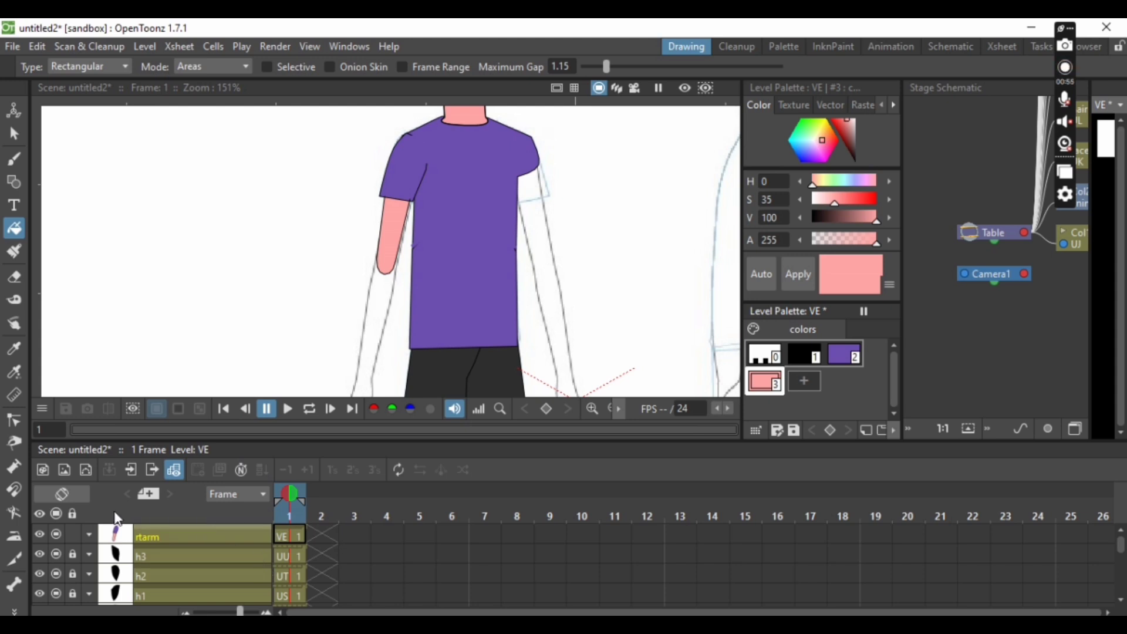
pyautogui.click(74, 534)
pyautogui.click(143, 551)
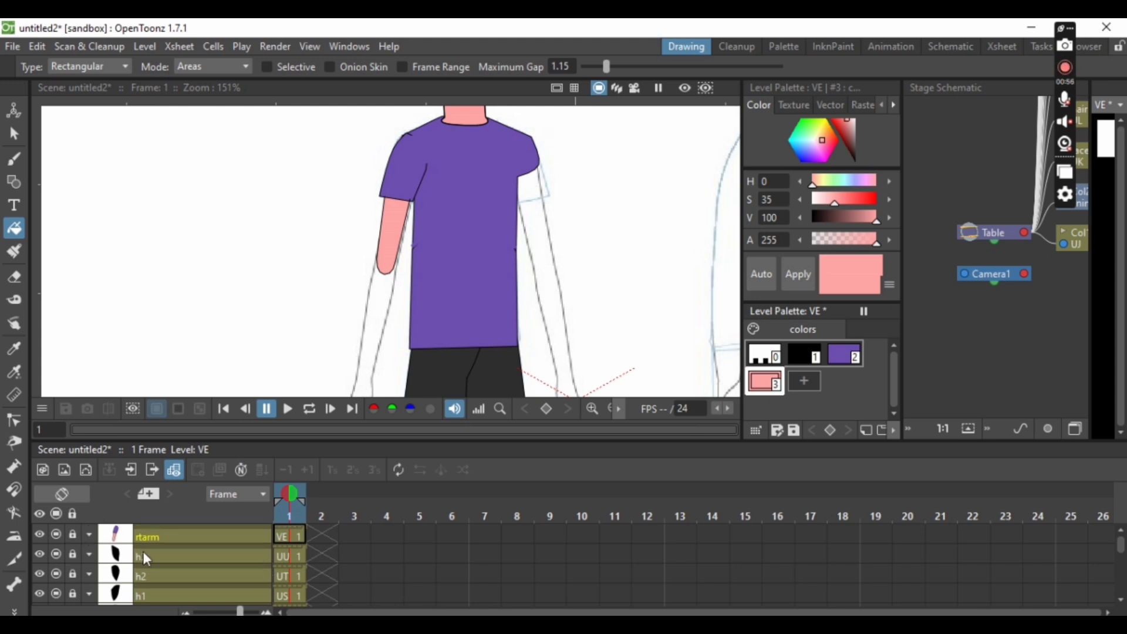
pyautogui.click(144, 47)
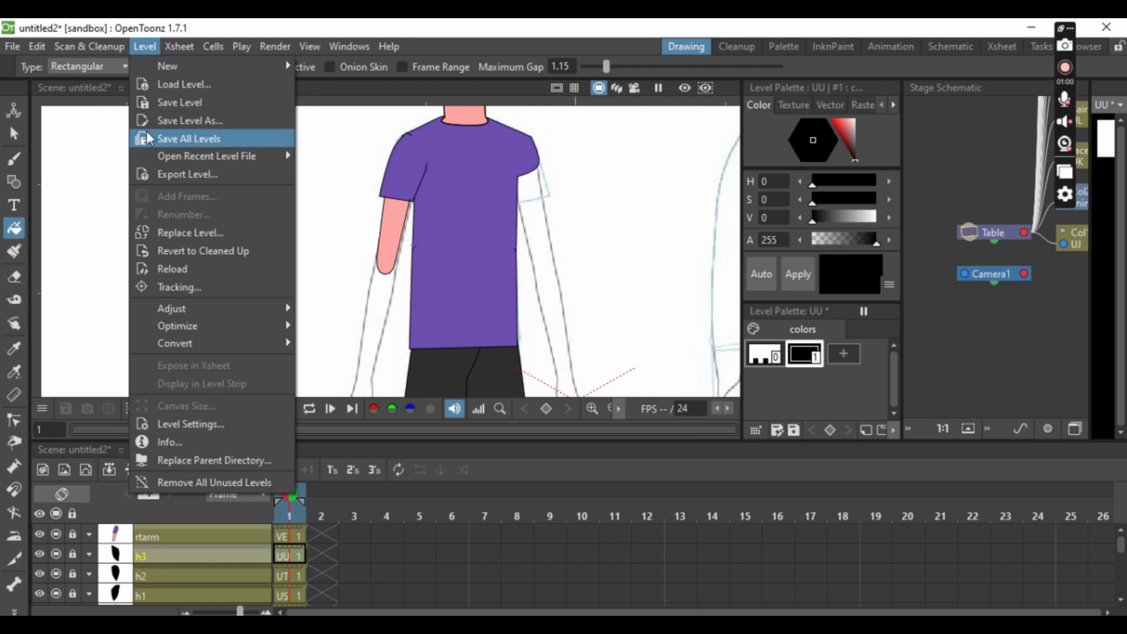
pyautogui.click(360, 225)
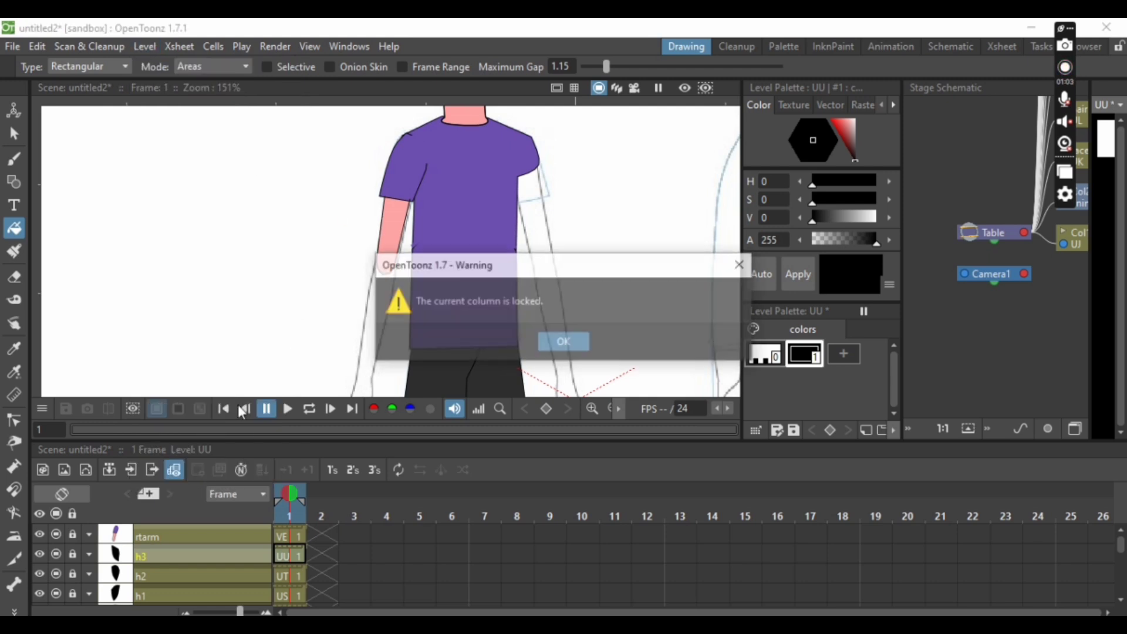
pyautogui.click(569, 337)
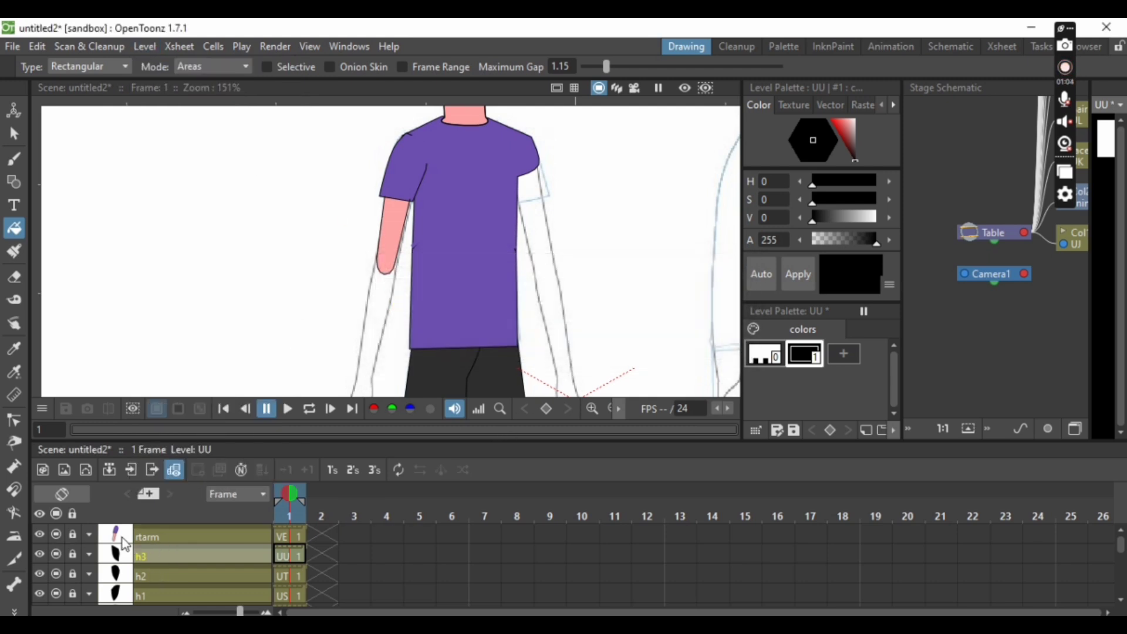
pyautogui.click(216, 534)
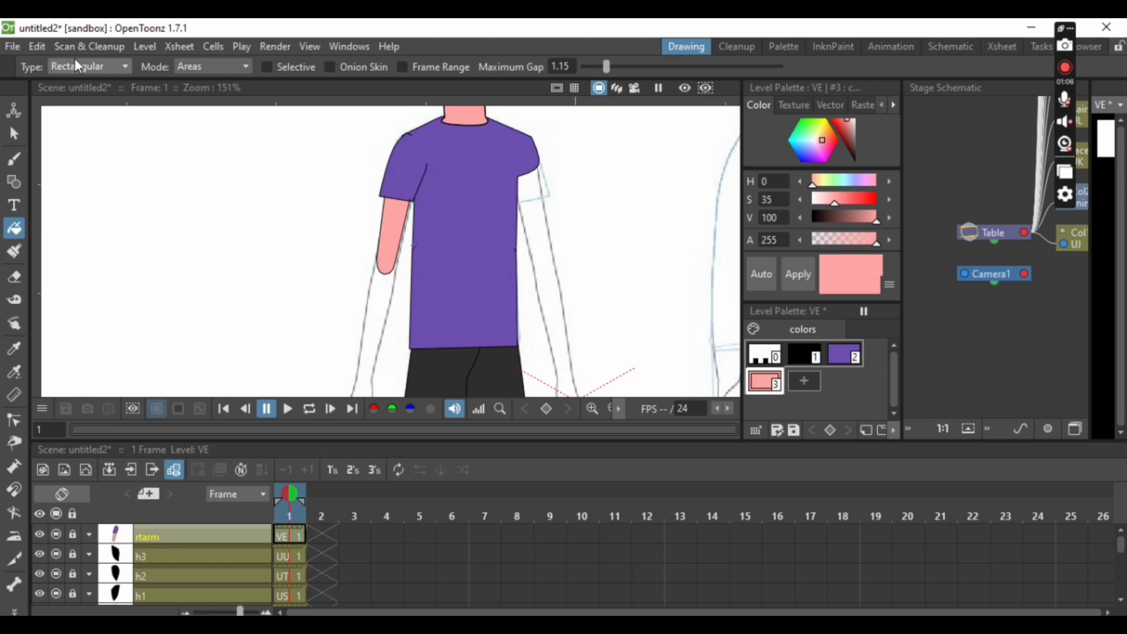
pyautogui.click(135, 46)
pyautogui.moveTo(174, 72)
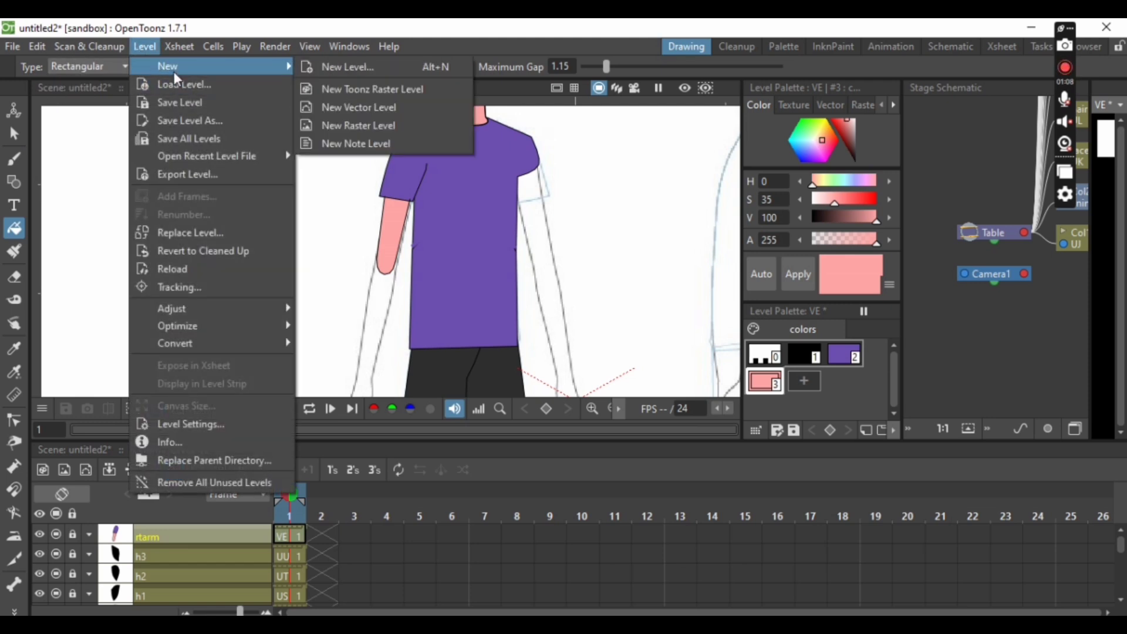
pyautogui.click(311, 65)
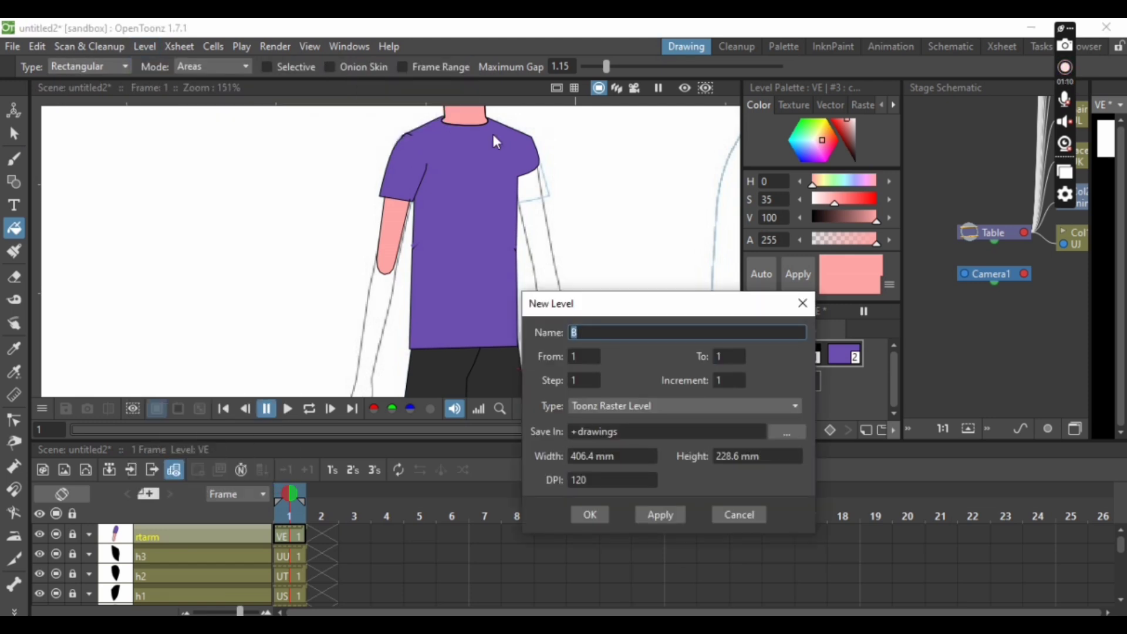
pyautogui.click(804, 303)
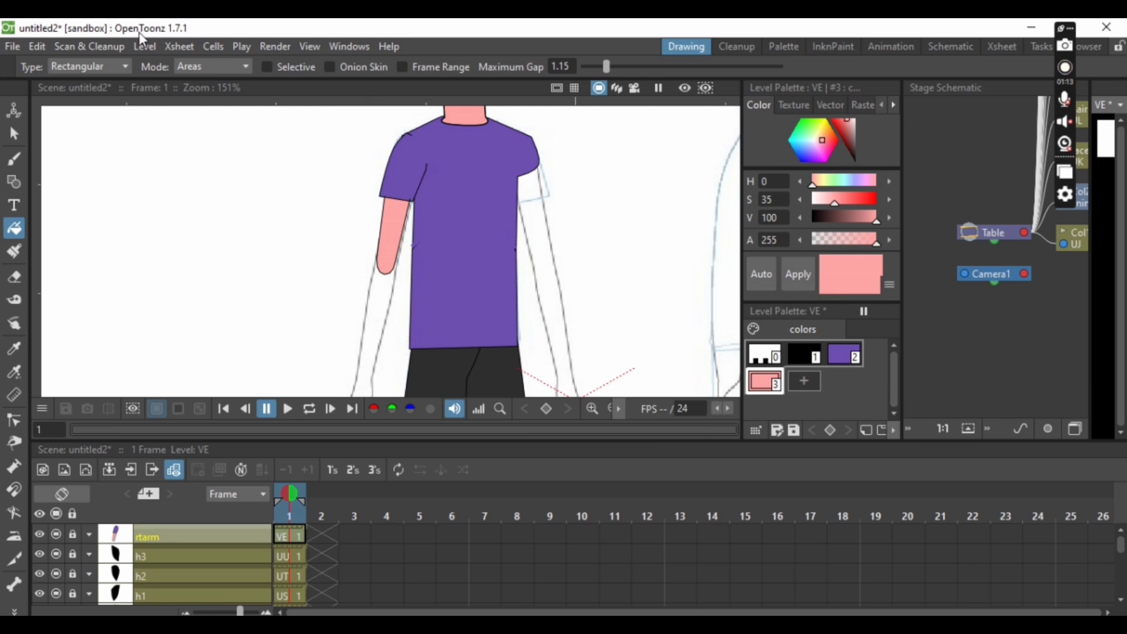
# Step: Create a new vector level above rtarm and rename its column as rthnd
pyautogui.click(139, 46)
pyautogui.moveTo(193, 68)
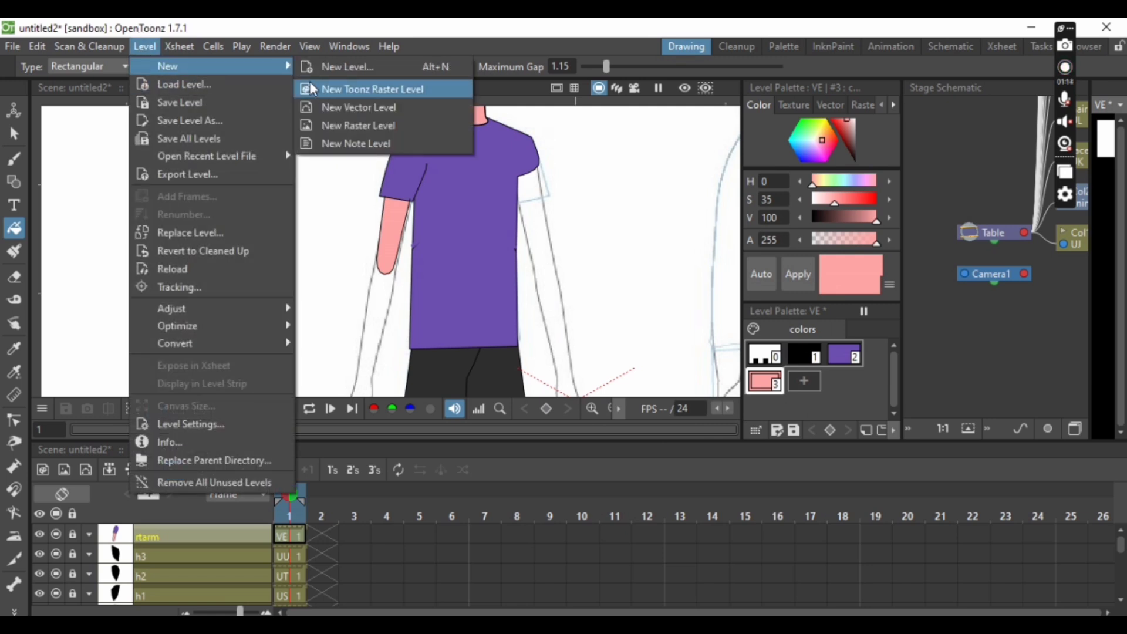
pyautogui.click(332, 105)
pyautogui.click(587, 515)
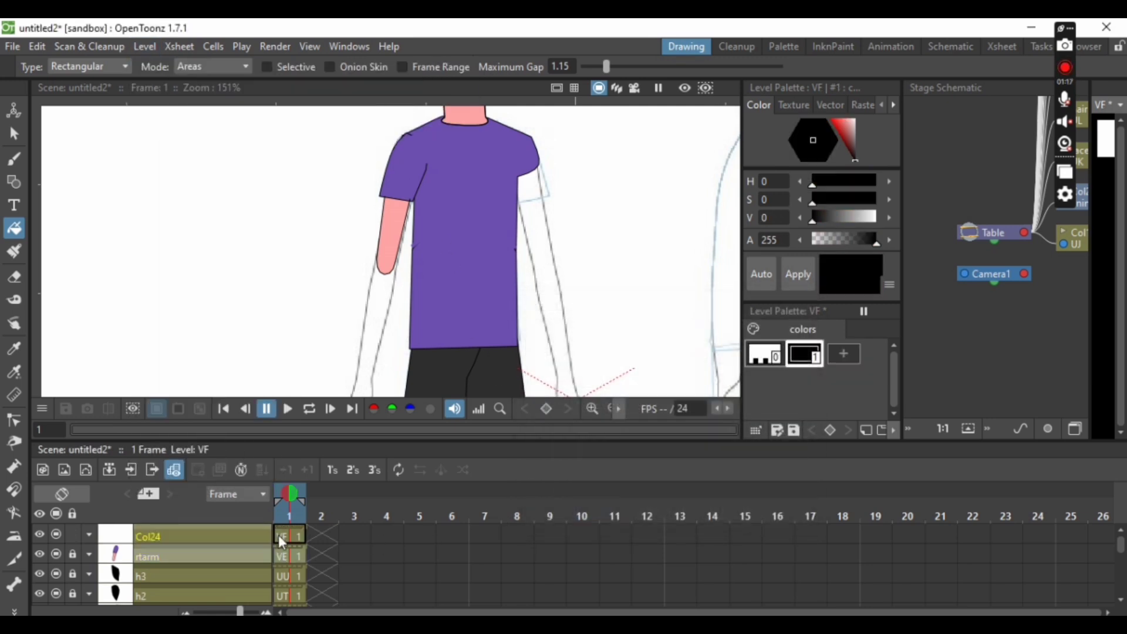
pyautogui.doubleClick(203, 535)
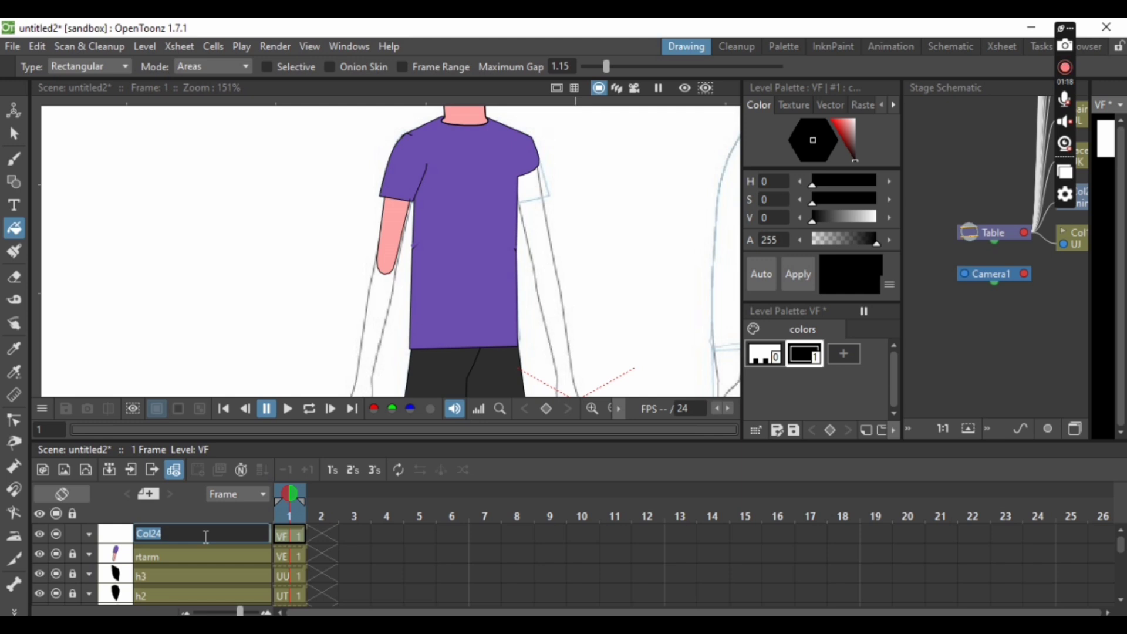
pyautogui.write('rthnd')
pyautogui.press('Return')
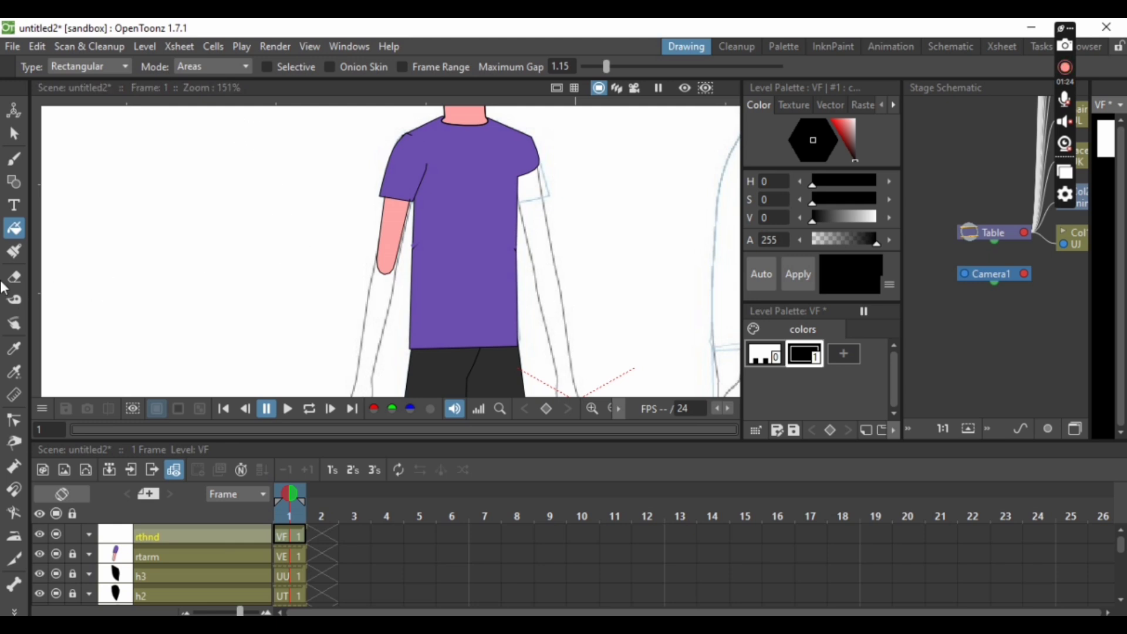
# Step: Draw a closed black polyline over the sketched right forearm, from the elbow to the wrist, and thin its line
pyautogui.click(14, 182)
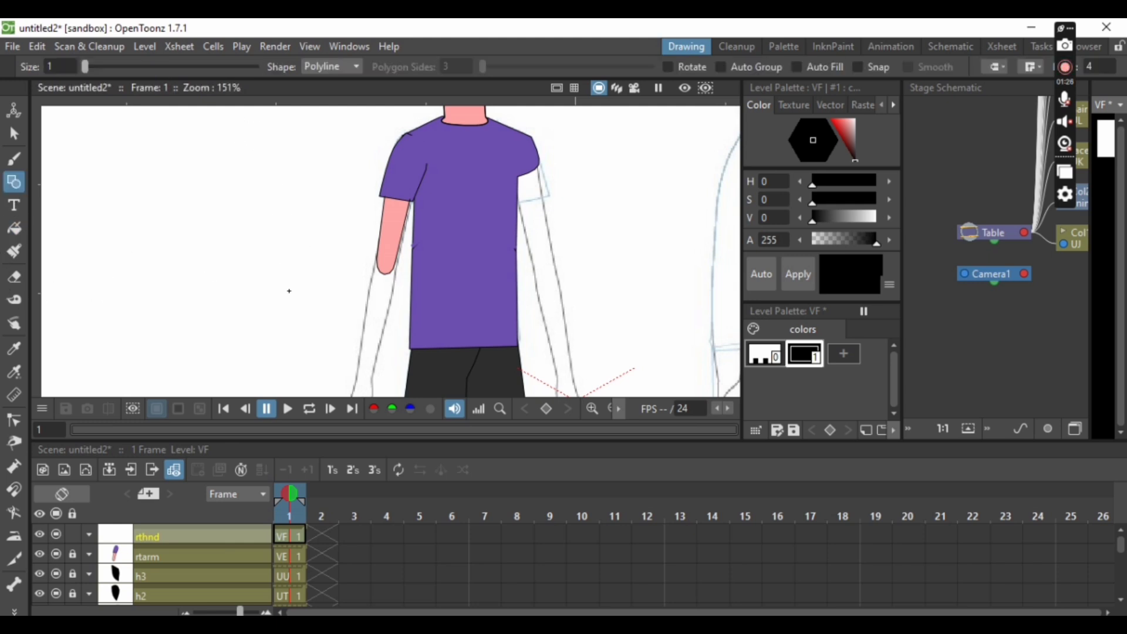
pyautogui.click(376, 257)
pyautogui.click(372, 378)
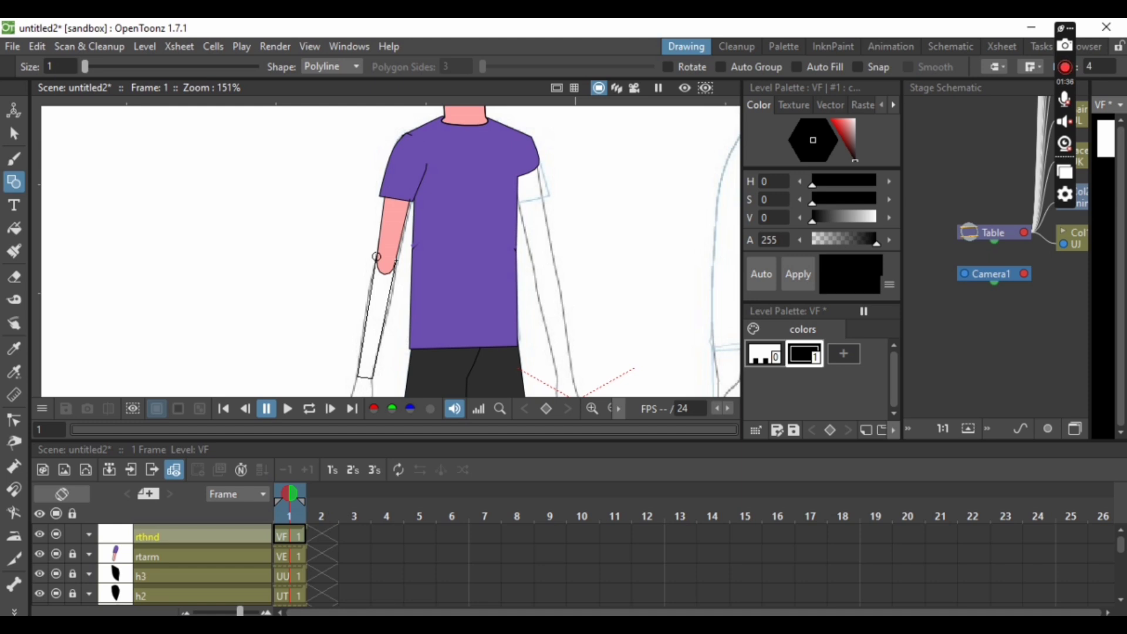
pyautogui.click(397, 264)
pyautogui.click(378, 257)
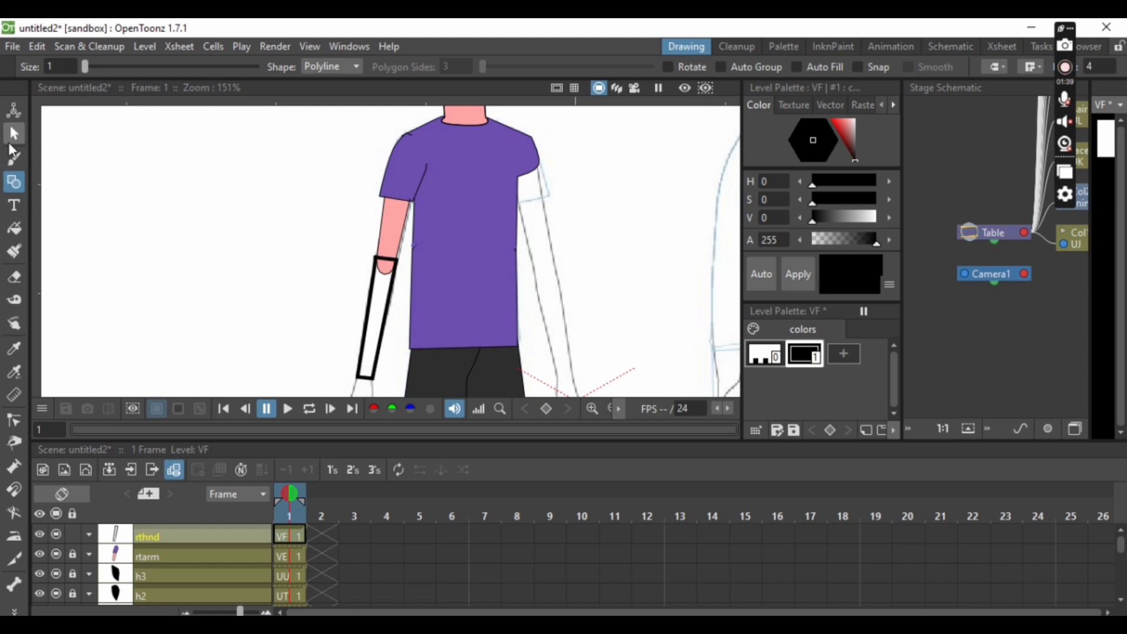
pyautogui.click(13, 132)
pyautogui.click(384, 388)
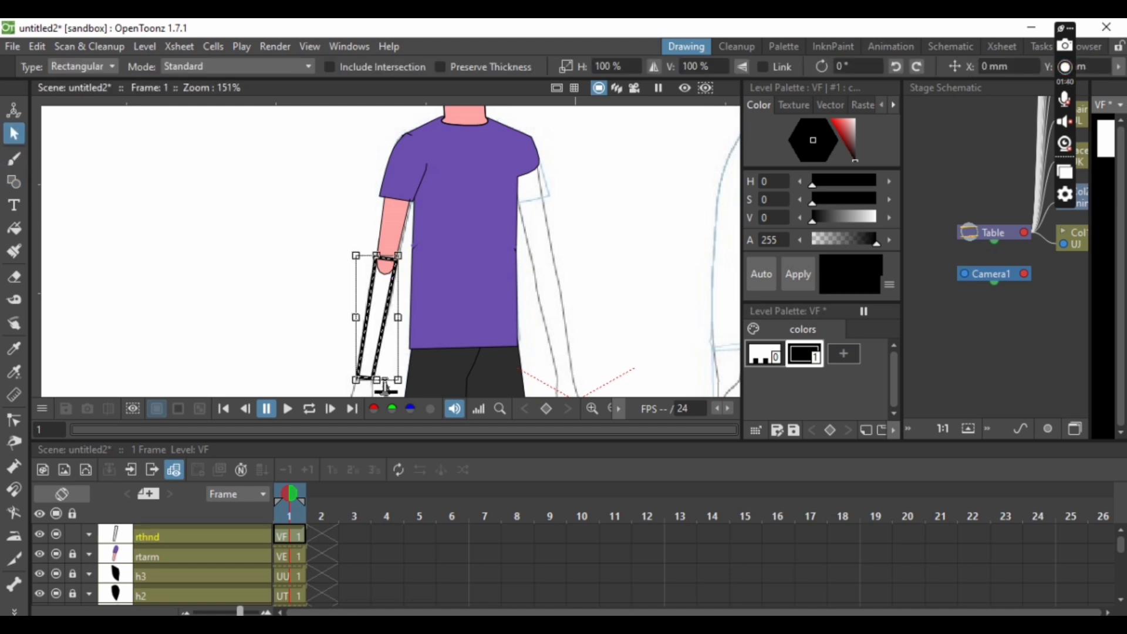
pyautogui.click(273, 359)
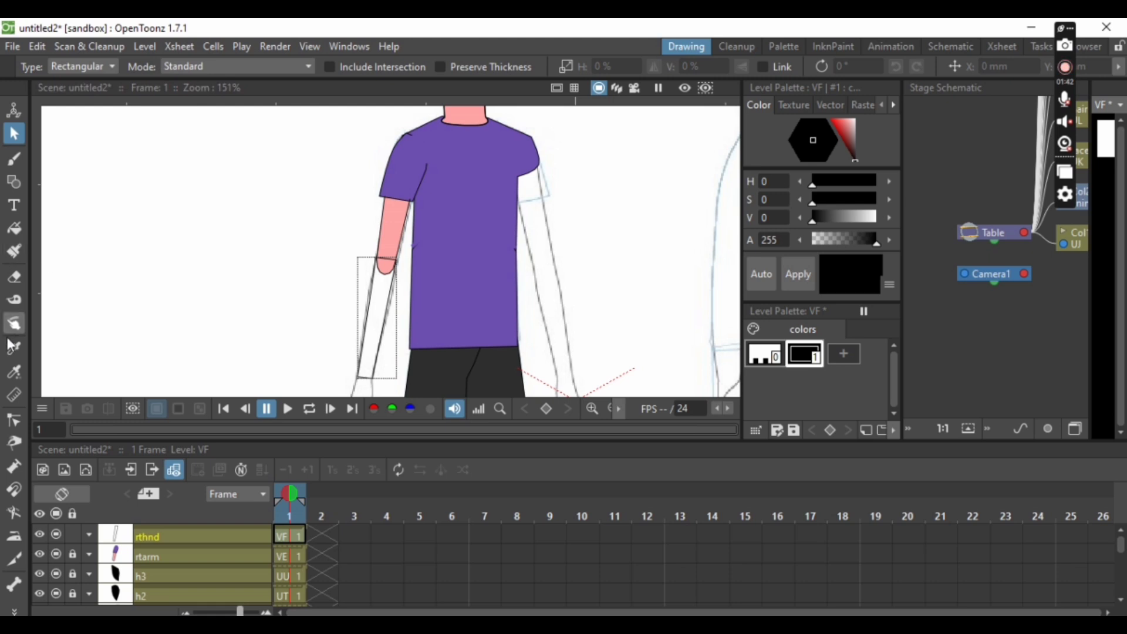
# Step: Round both ends of the right forearm outline, bending the elbow edge upward and the wrist edge downward
pyautogui.click(13, 427)
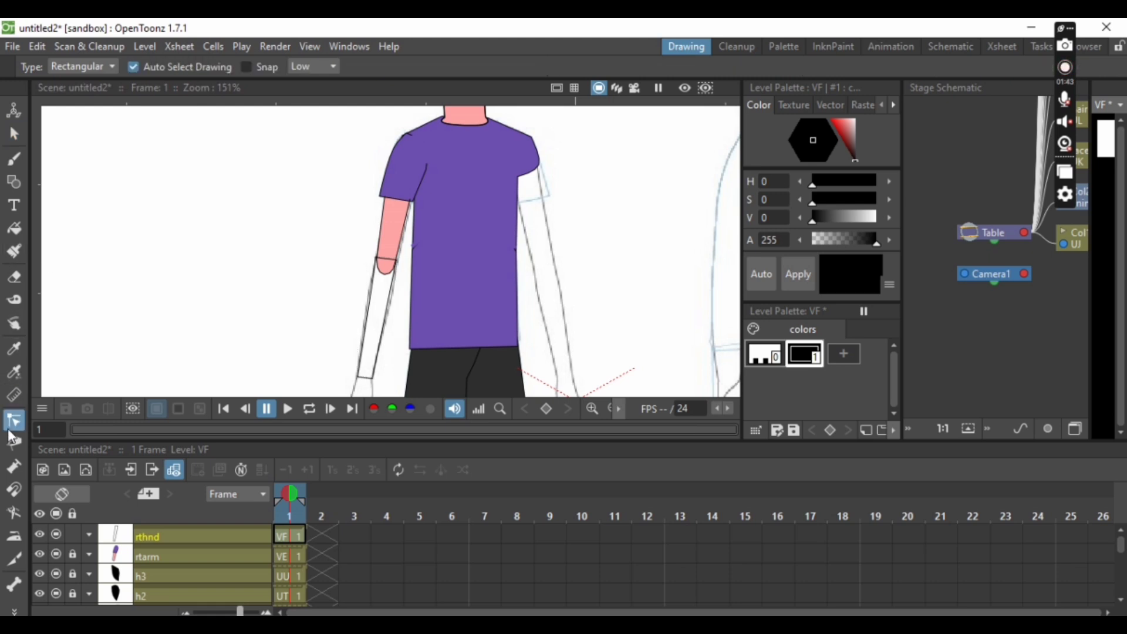
pyautogui.click(387, 264)
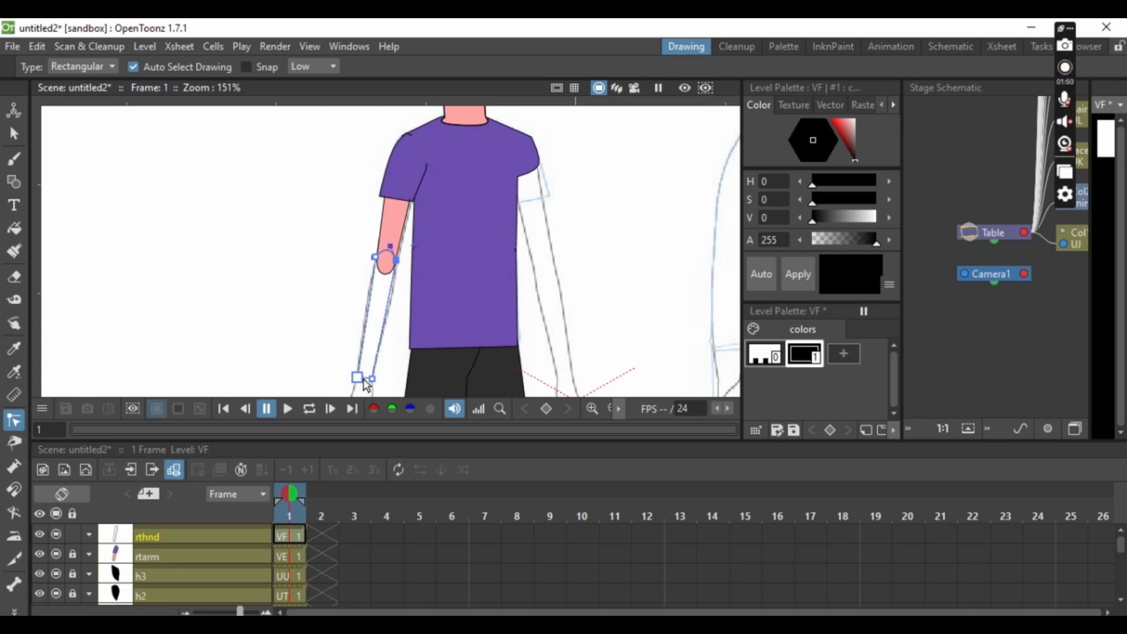
pyautogui.scroll(4, 368, 386)
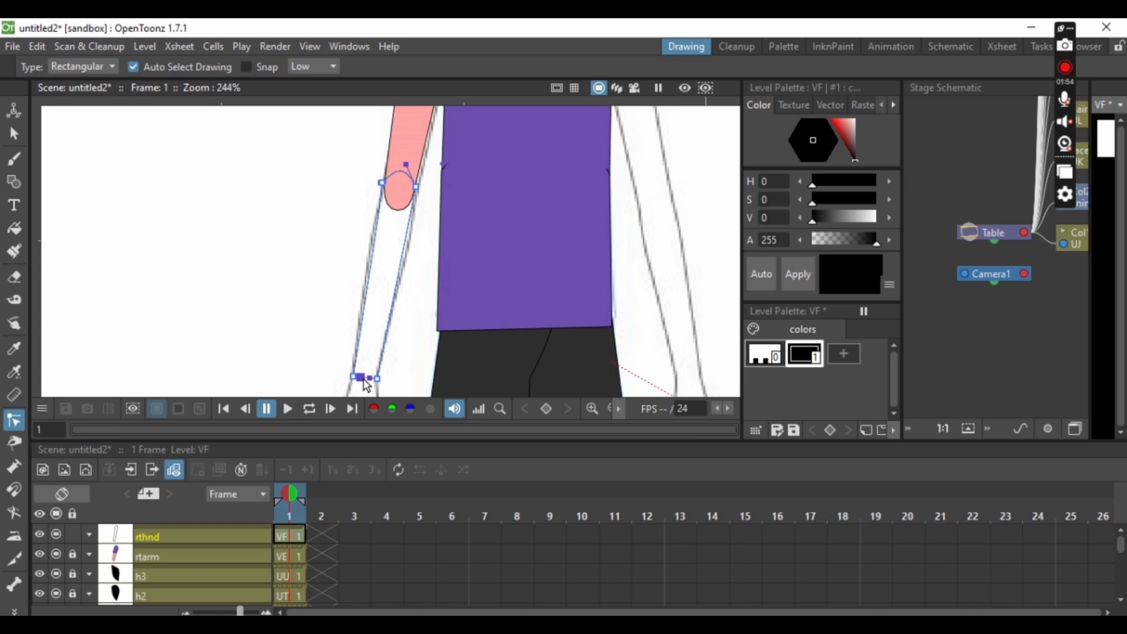
pyautogui.moveTo(362, 378); pyautogui.dragTo(356, 387)
pyautogui.click(366, 380)
pyautogui.click(355, 385)
# Step: Add a style to the rthnd palette, paste the skin colour onto it, and fill the right forearm
pyautogui.click(839, 354)
pyautogui.rightClick(840, 355)
pyautogui.click(880, 404)
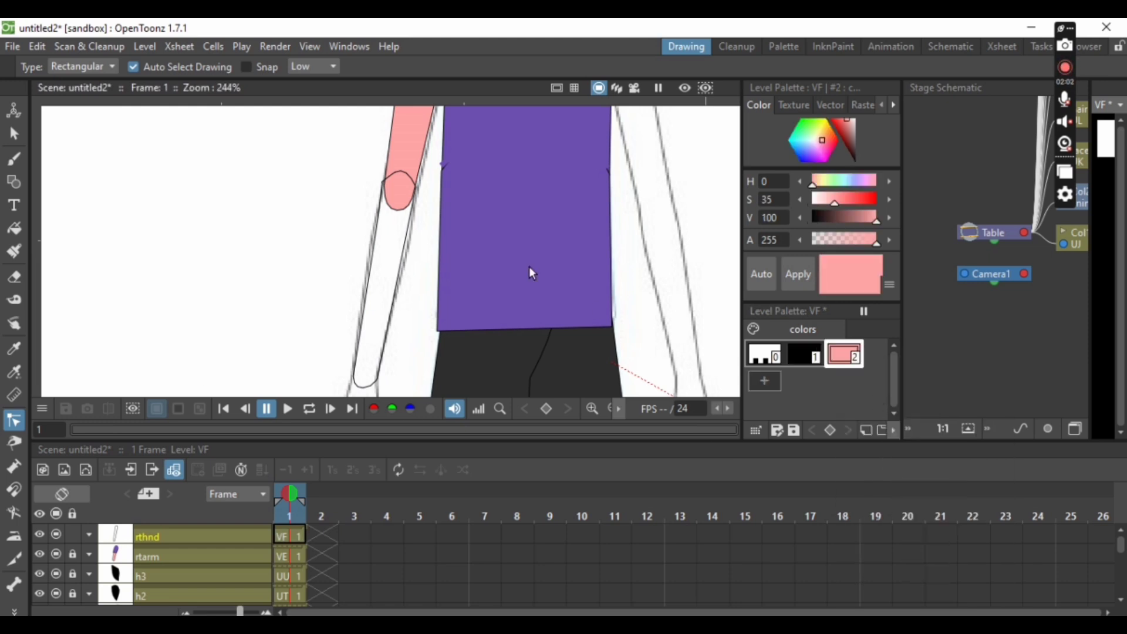
pyautogui.click(14, 229)
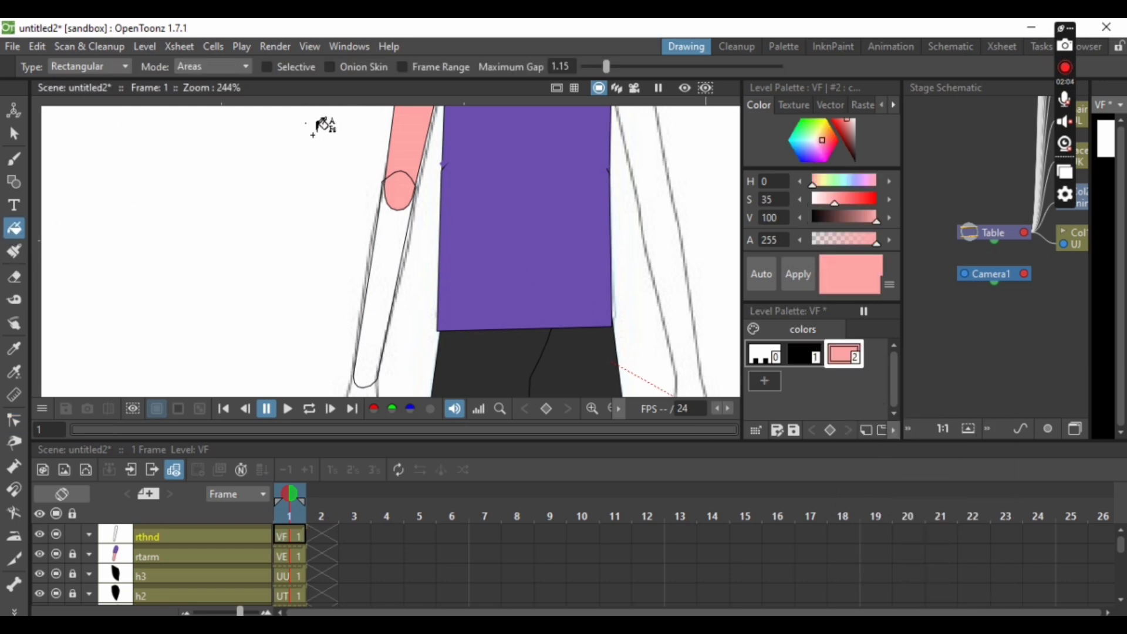
pyautogui.moveTo(307, 119); pyautogui.dragTo(475, 403)
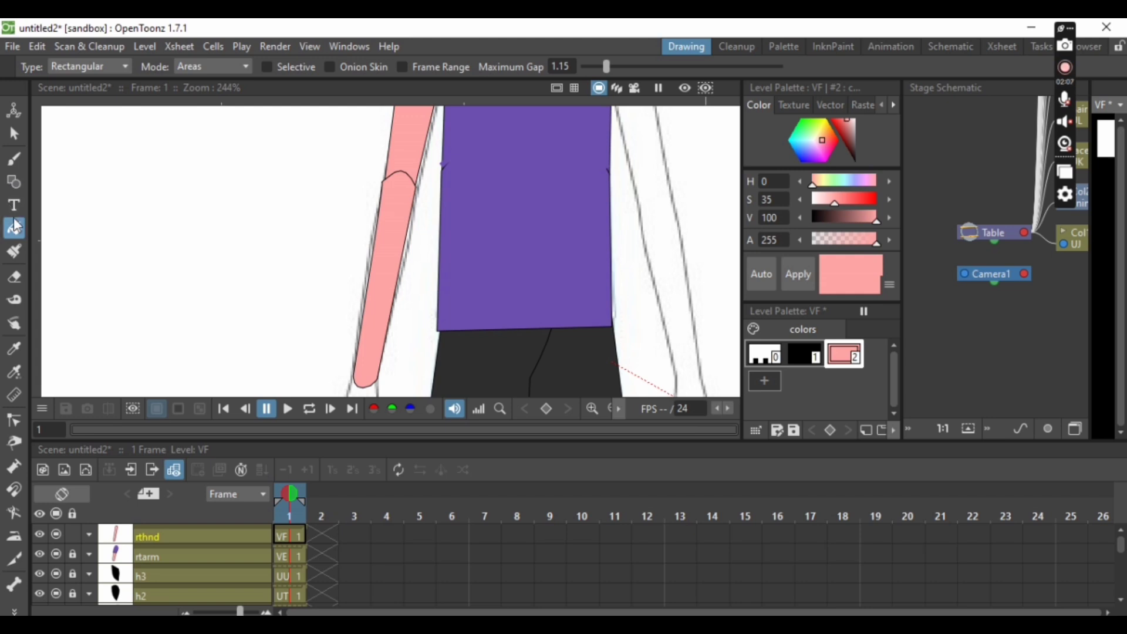
# Step: Cover the forearm's elbow outline with a skin-coloured polyline stroke and curve it to match the rounded edge
pyautogui.click(15, 182)
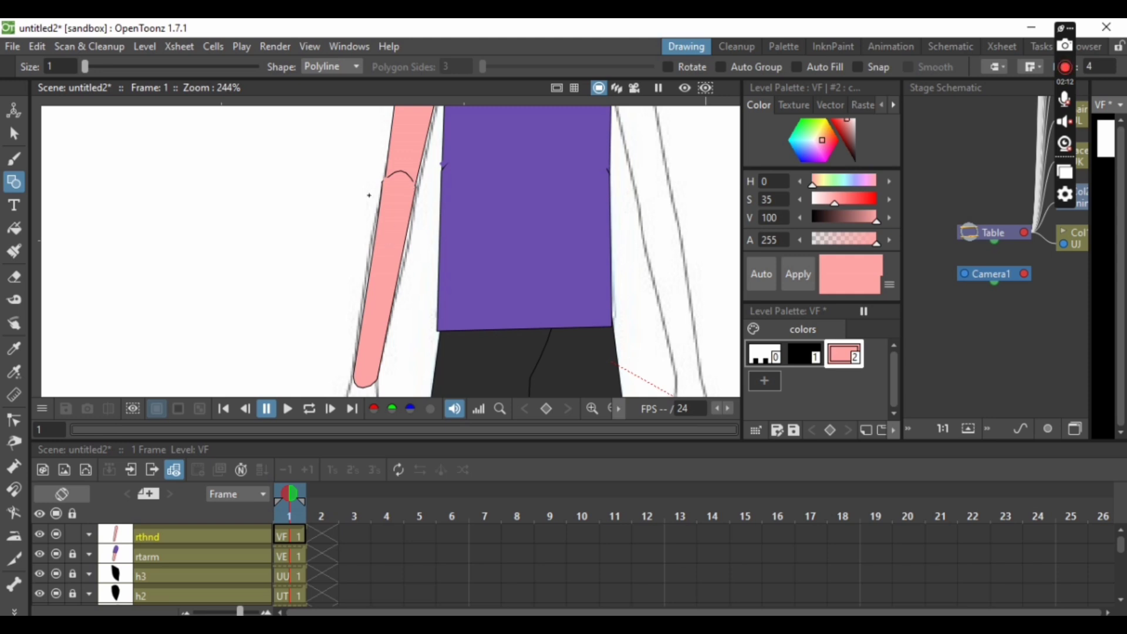
pyautogui.click(18, 420)
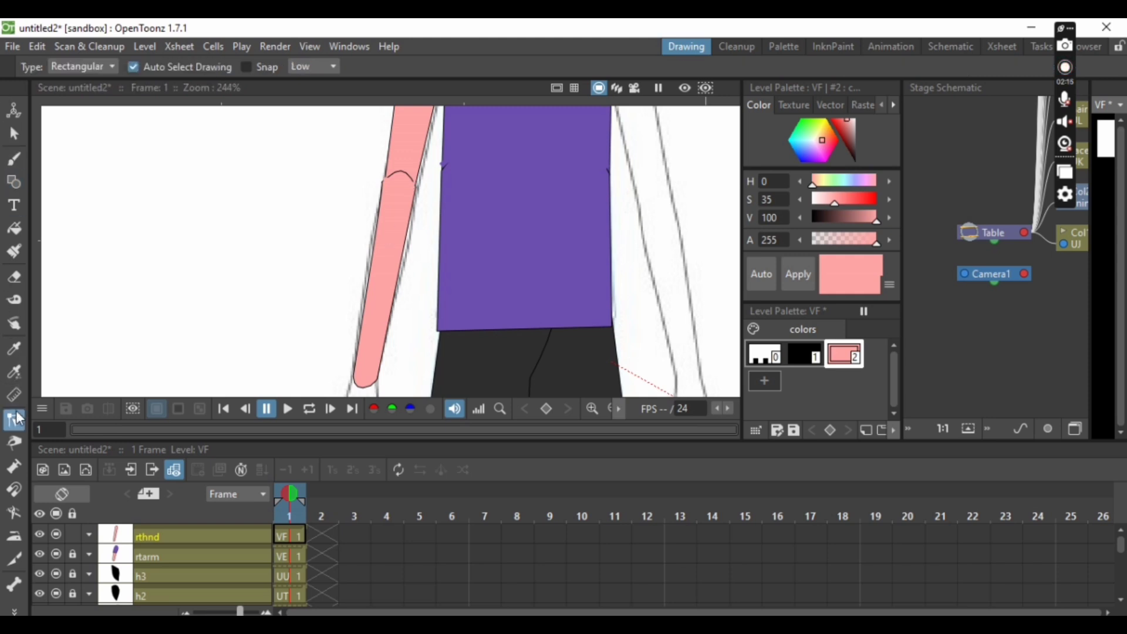
pyautogui.click(398, 183)
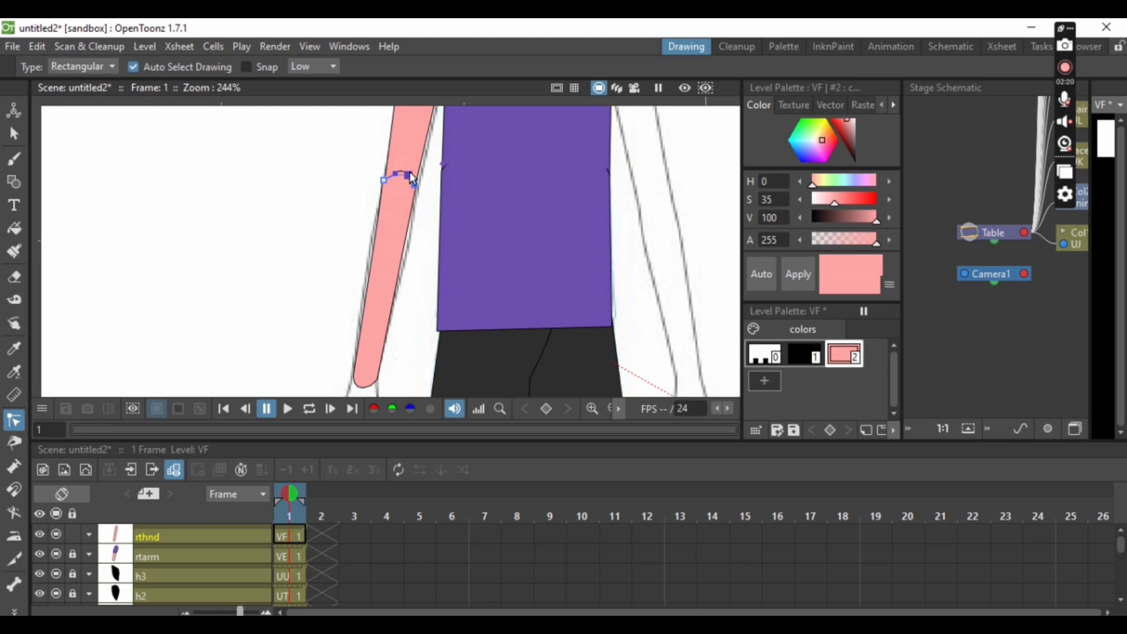
pyautogui.moveTo(409, 187); pyautogui.dragTo(412, 172)
# Step: Lock the rthnd column, then add a new vector level and name its column rttalwa
pyautogui.click(609, 408)
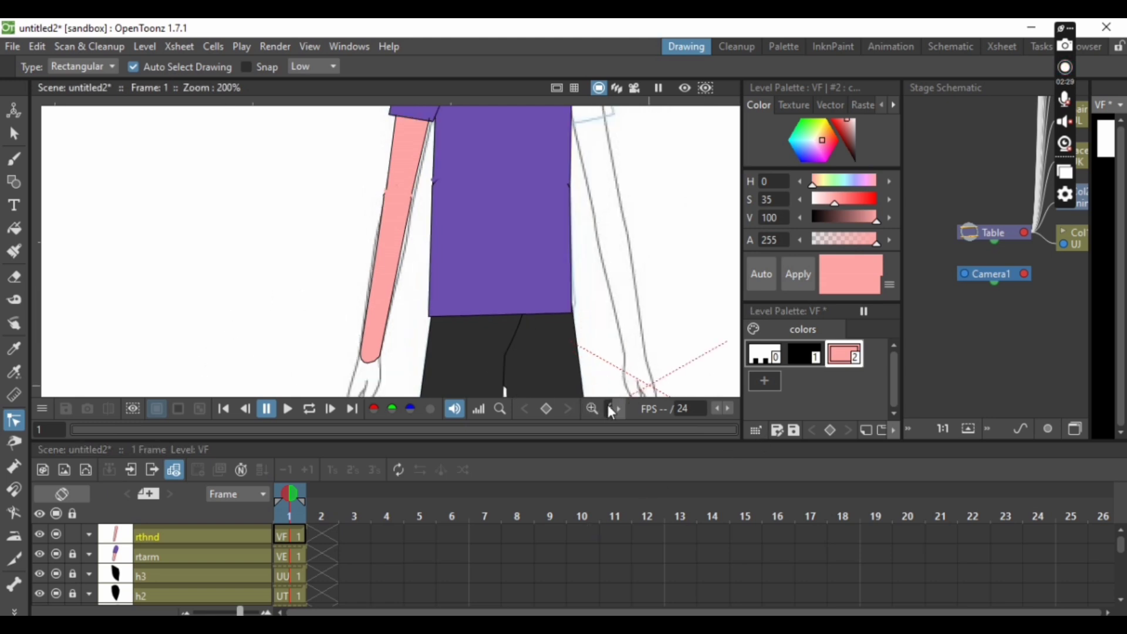
pyautogui.click(609, 408)
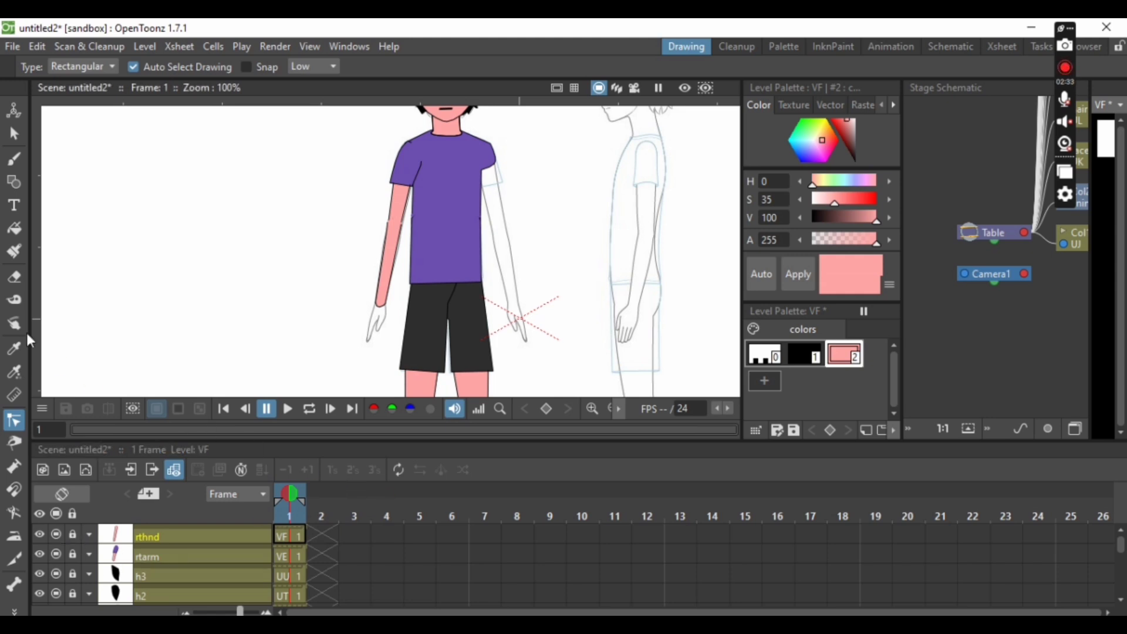
pyautogui.click(142, 41)
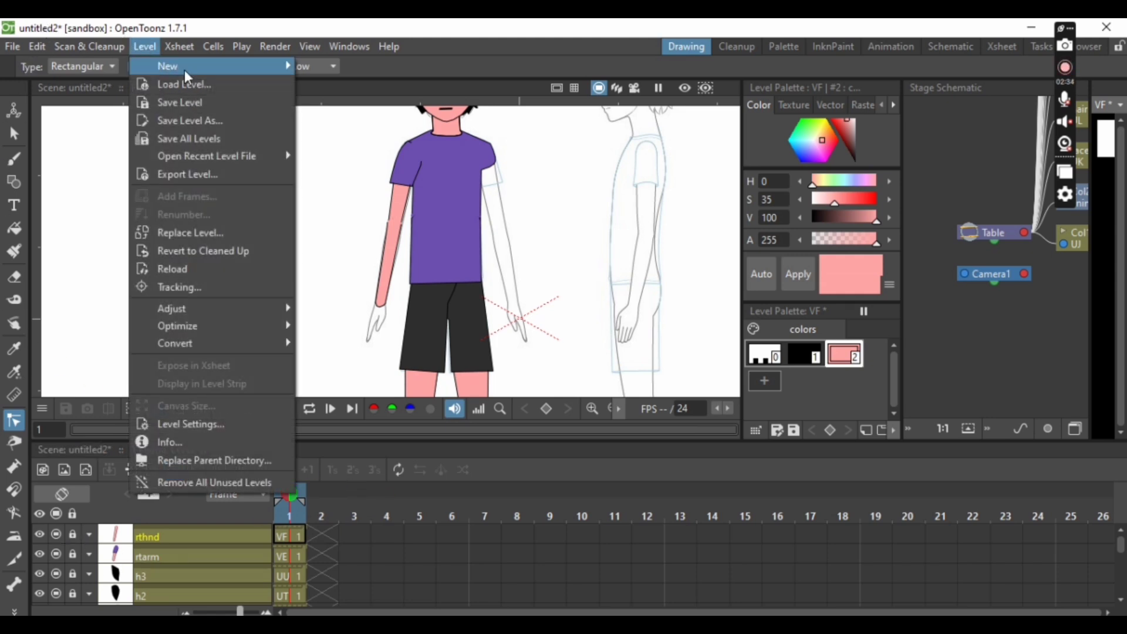
pyautogui.moveTo(184, 67)
pyautogui.click(375, 105)
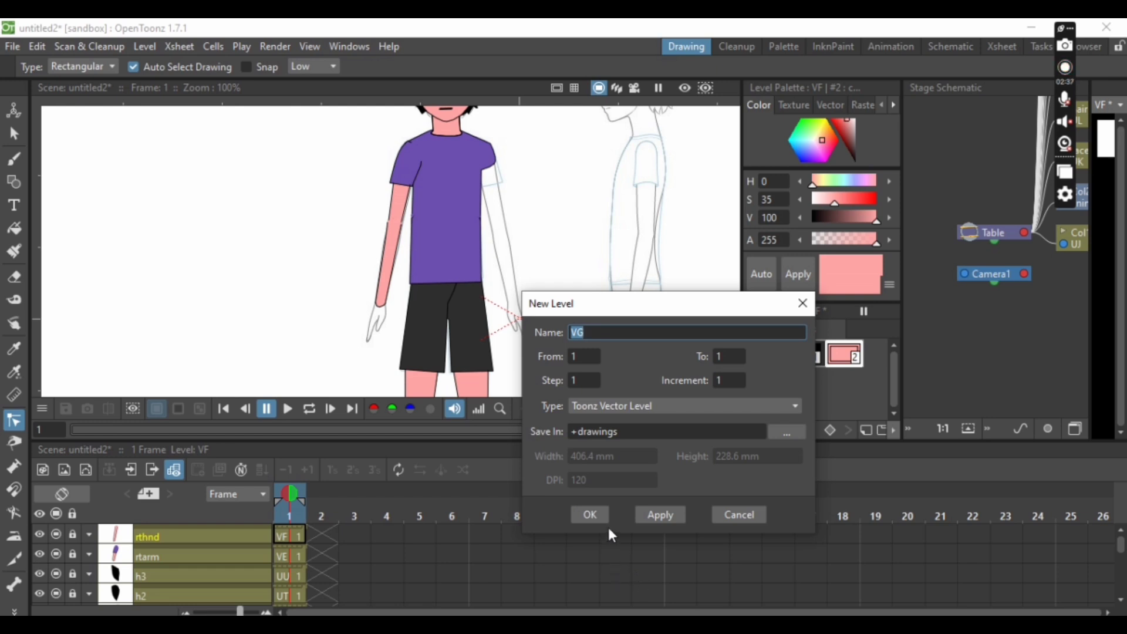
pyautogui.click(581, 511)
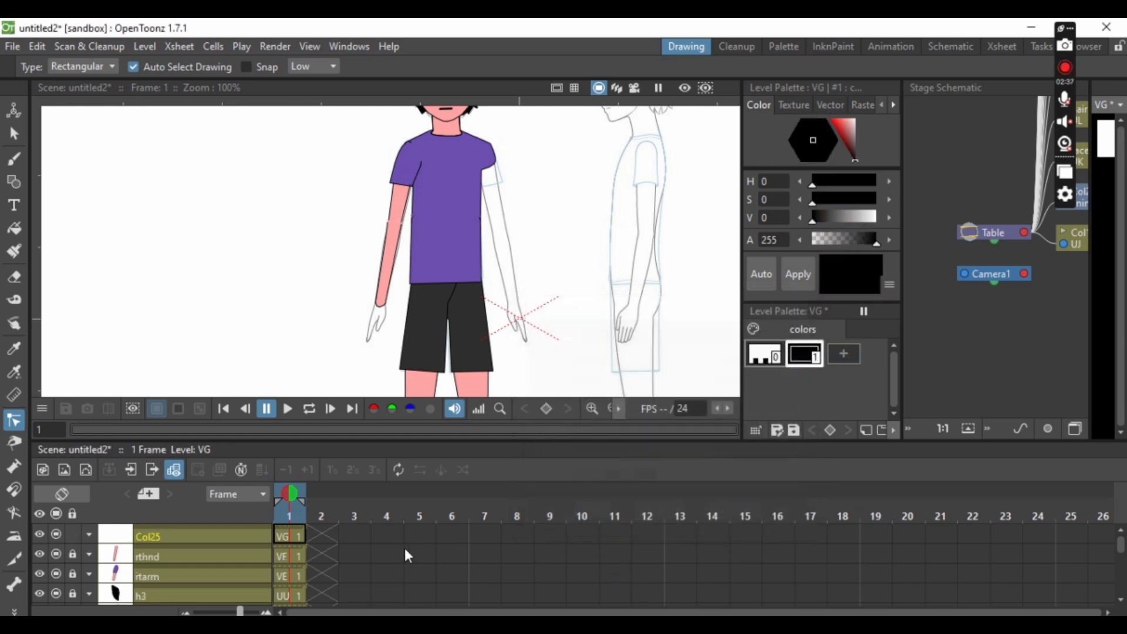
pyautogui.doubleClick(197, 537)
pyautogui.write('rttalwa')
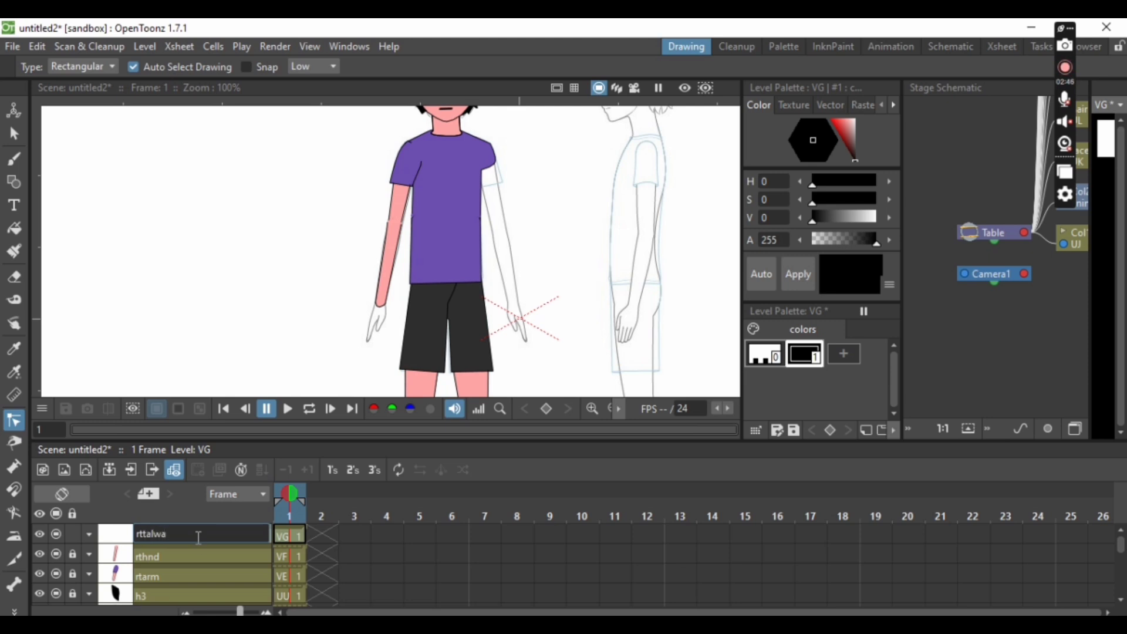
pyautogui.press('Return')
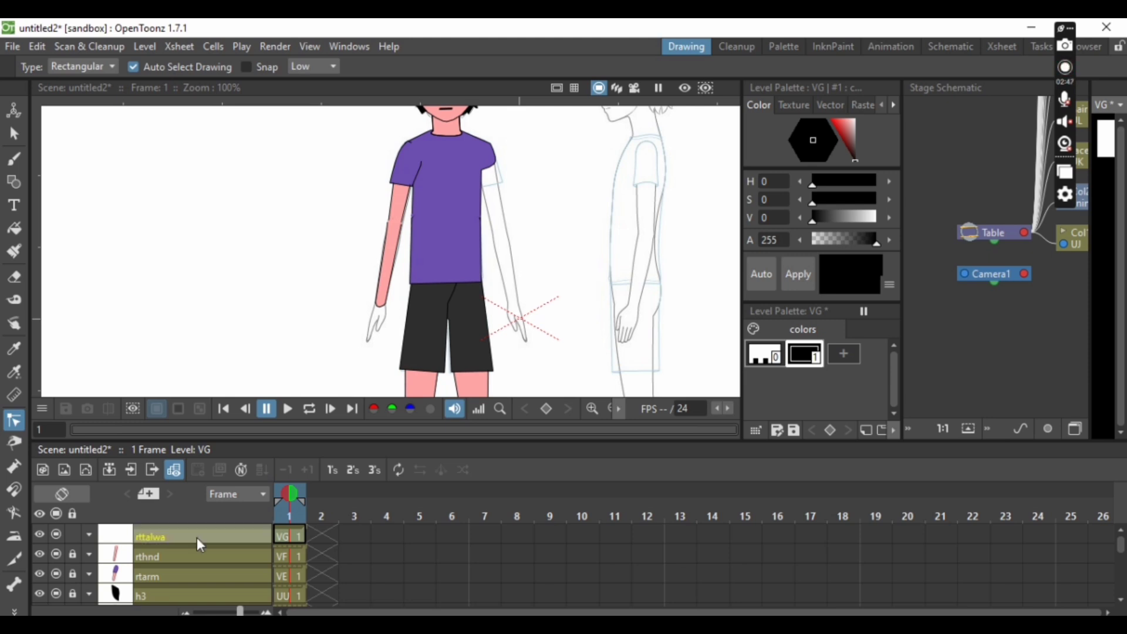
# Step: Draw a closed black polyline over the sketched right hand, from the wrist around the fingers and thumb, and thin its line
pyautogui.click(14, 181)
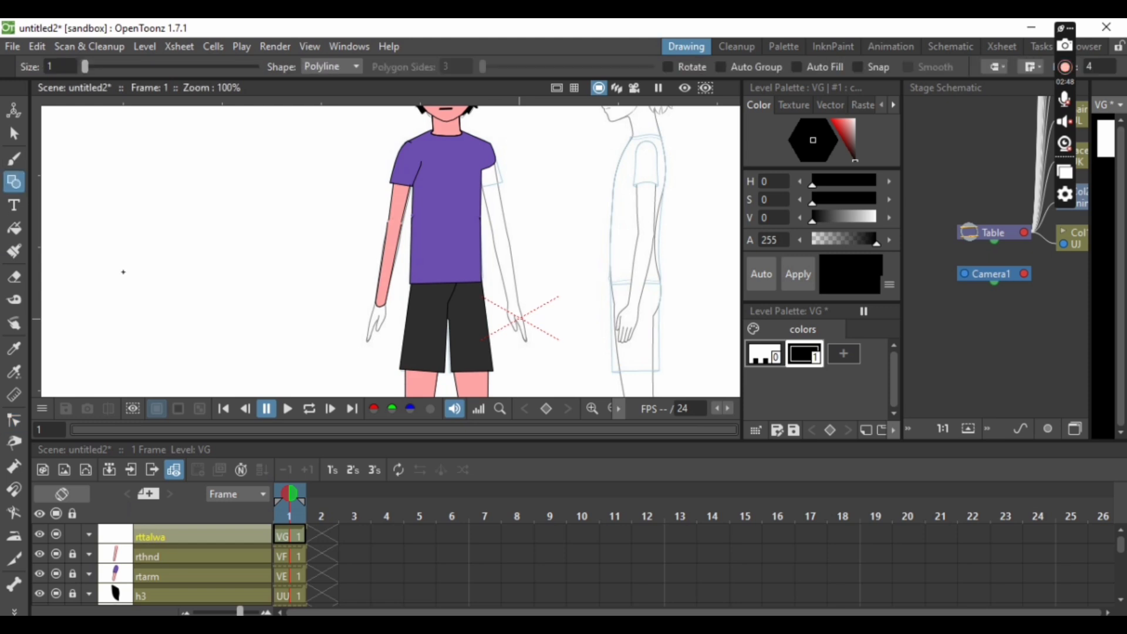
pyautogui.scroll(2, 365, 344)
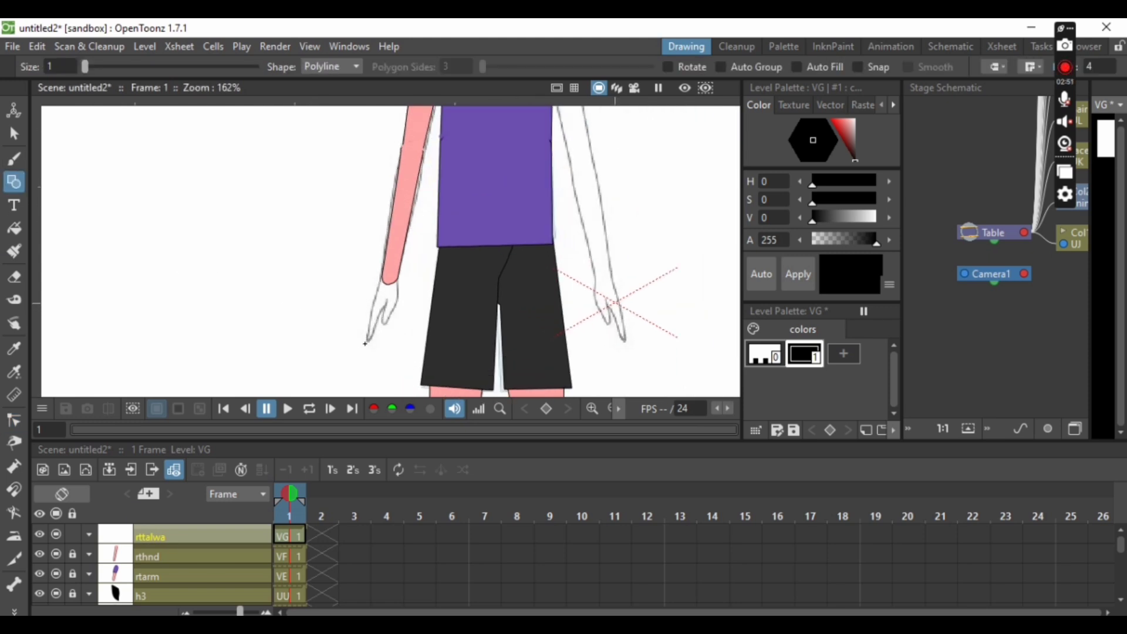
pyautogui.scroll(-1, 365, 343)
pyautogui.scroll(2, 365, 343)
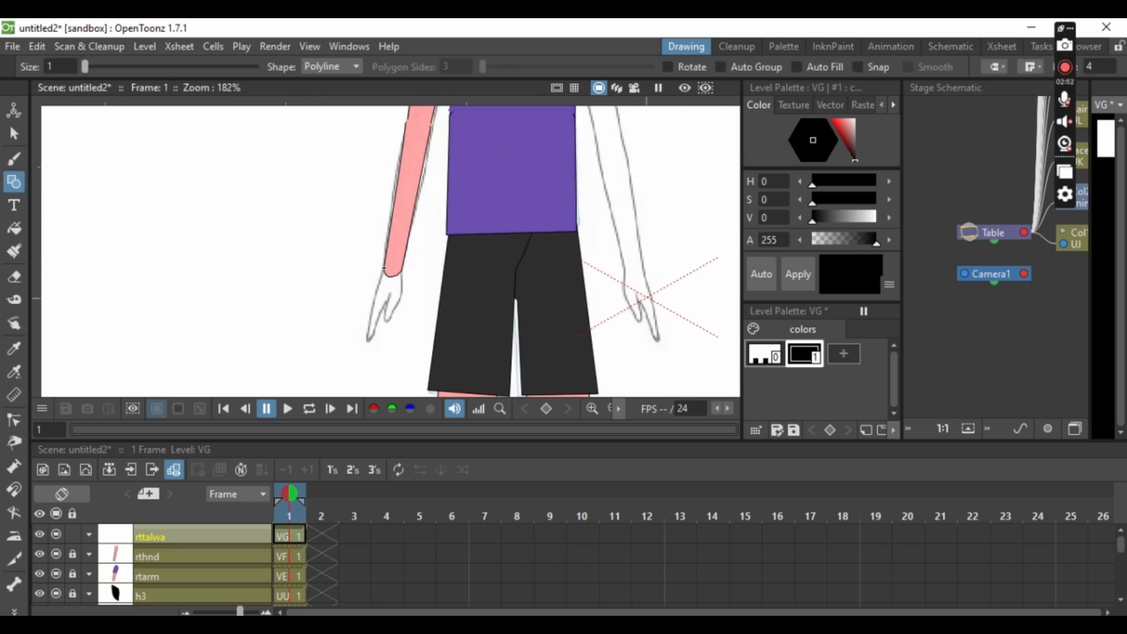
pyautogui.click(384, 267)
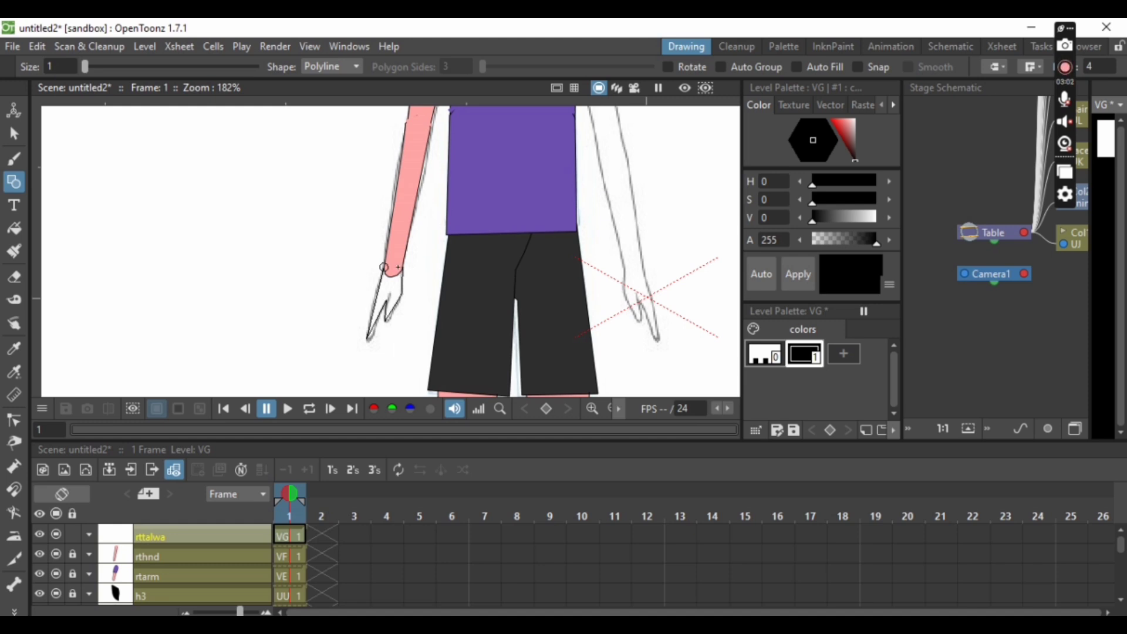
pyautogui.click(384, 268)
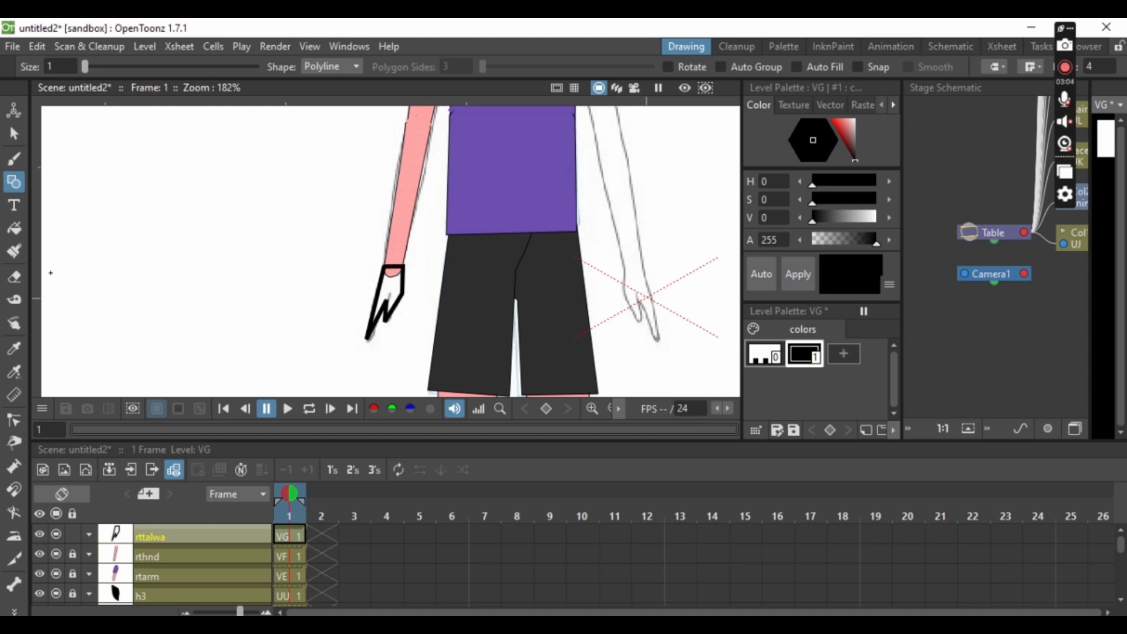
pyautogui.click(14, 134)
pyautogui.click(403, 309)
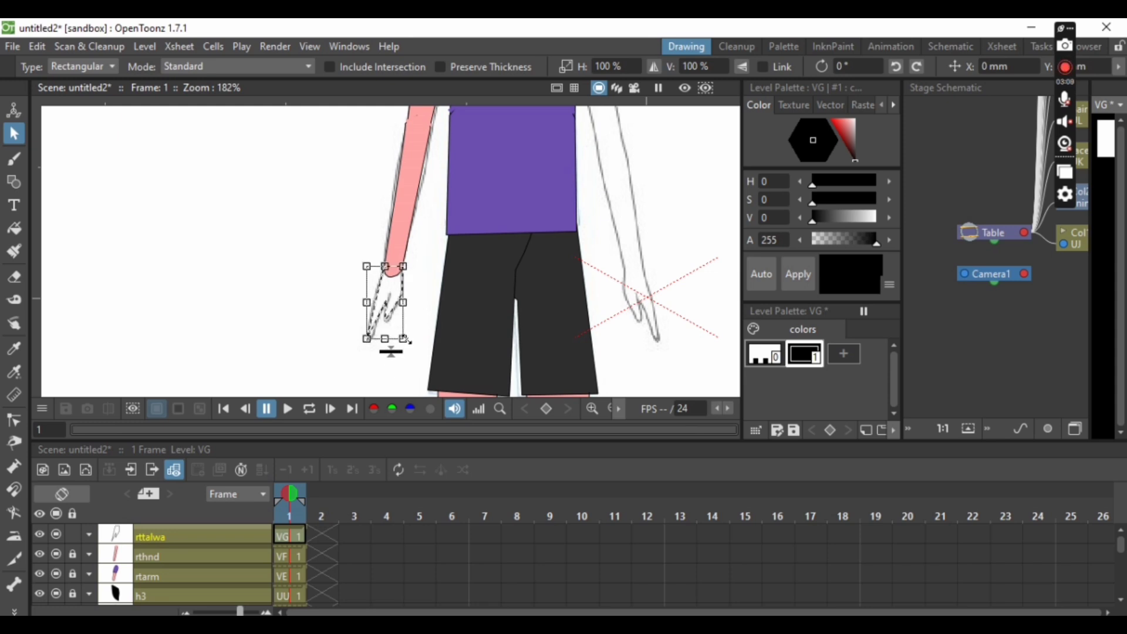
pyautogui.click(422, 323)
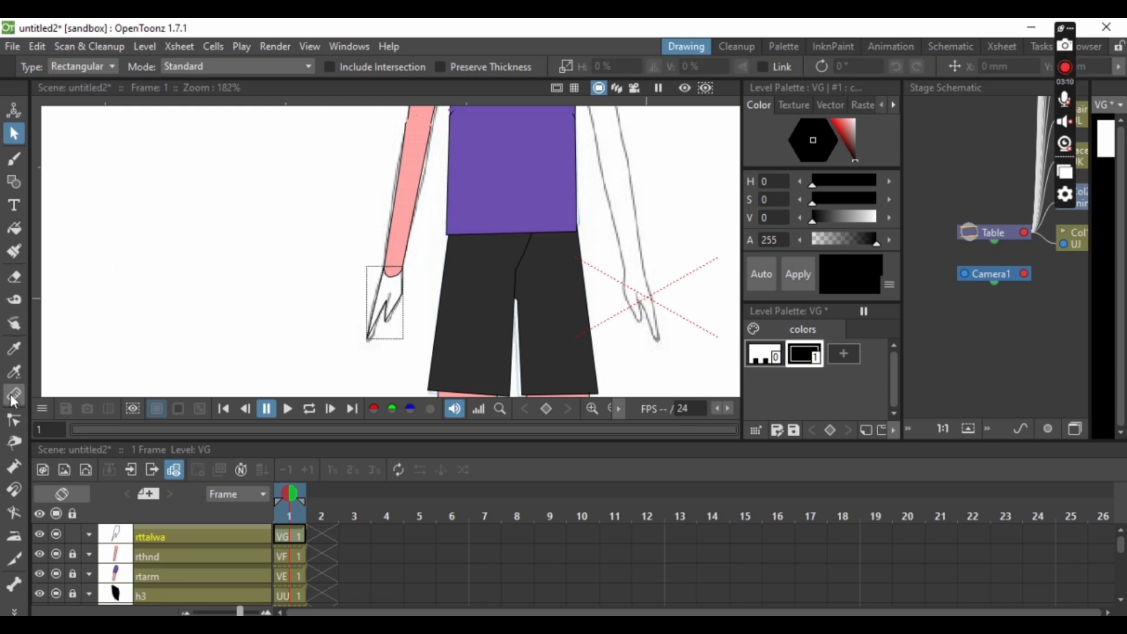
# Step: Curve the thumb, palm and finger edges of the right hand outline to follow the sketch
pyautogui.click(14, 420)
pyautogui.click(395, 314)
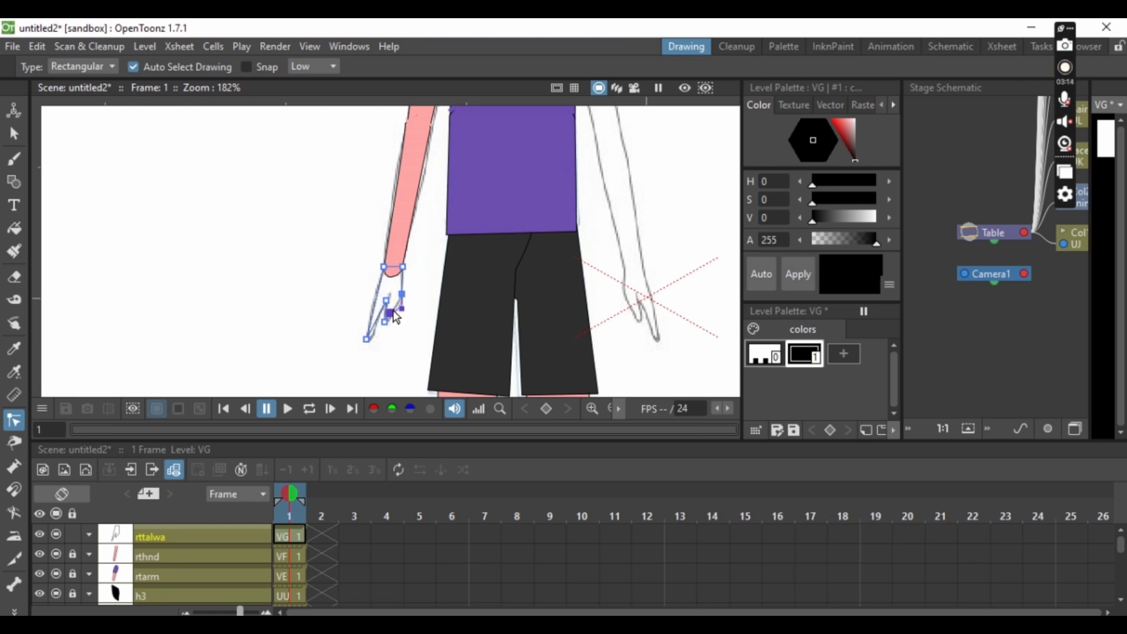
pyautogui.moveTo(391, 313); pyautogui.dragTo(393, 319)
pyautogui.moveTo(403, 275); pyautogui.dragTo(405, 287)
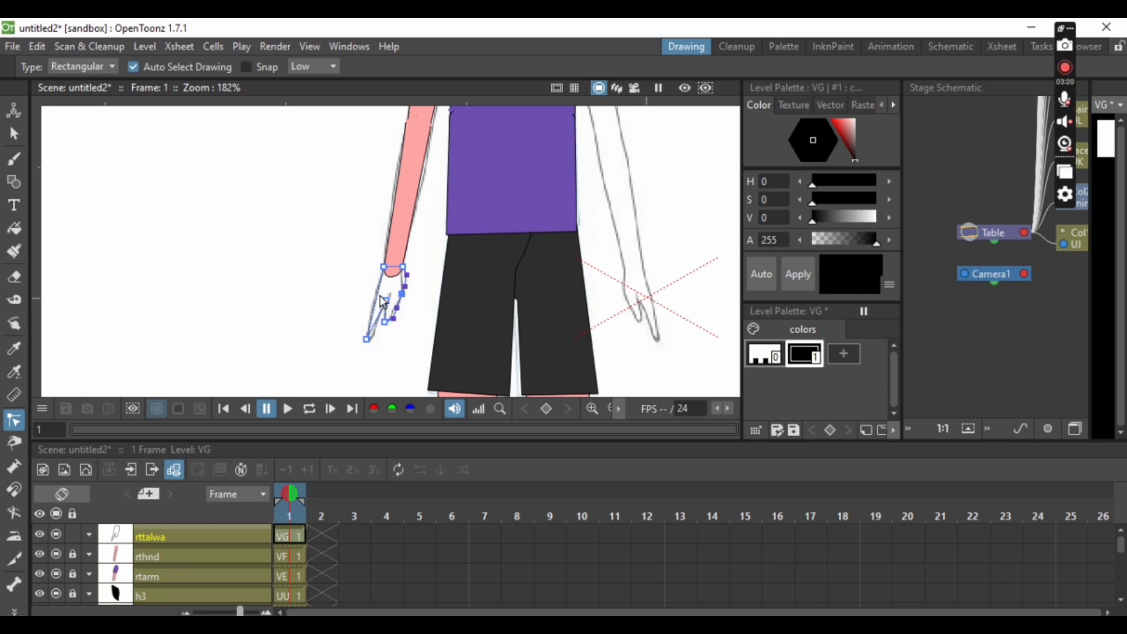
pyautogui.moveTo(372, 319); pyautogui.dragTo(385, 342)
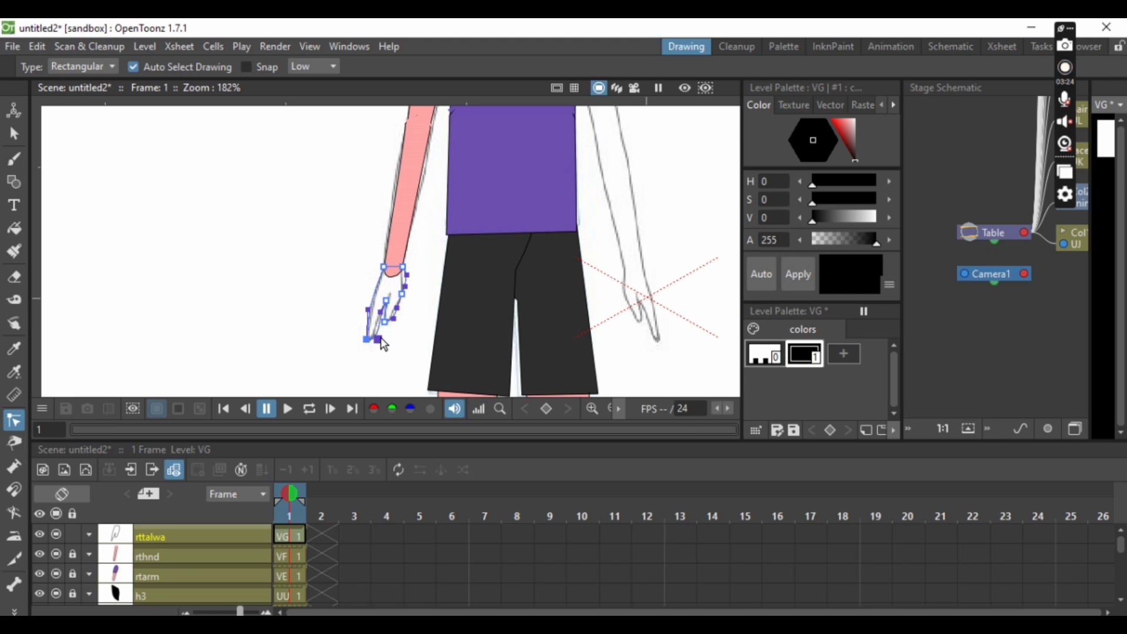
pyautogui.click(254, 320)
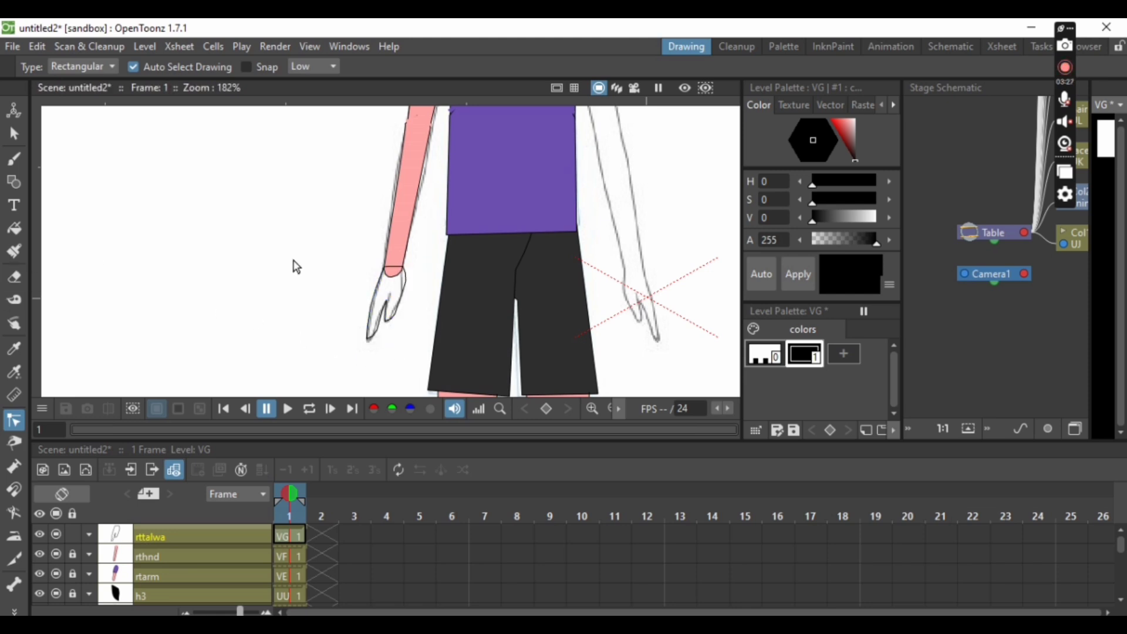
# Step: Bend the wrist edge of the right hand outline upward into a rounded end overlapping the forearm
pyautogui.click(395, 274)
pyautogui.click(394, 272)
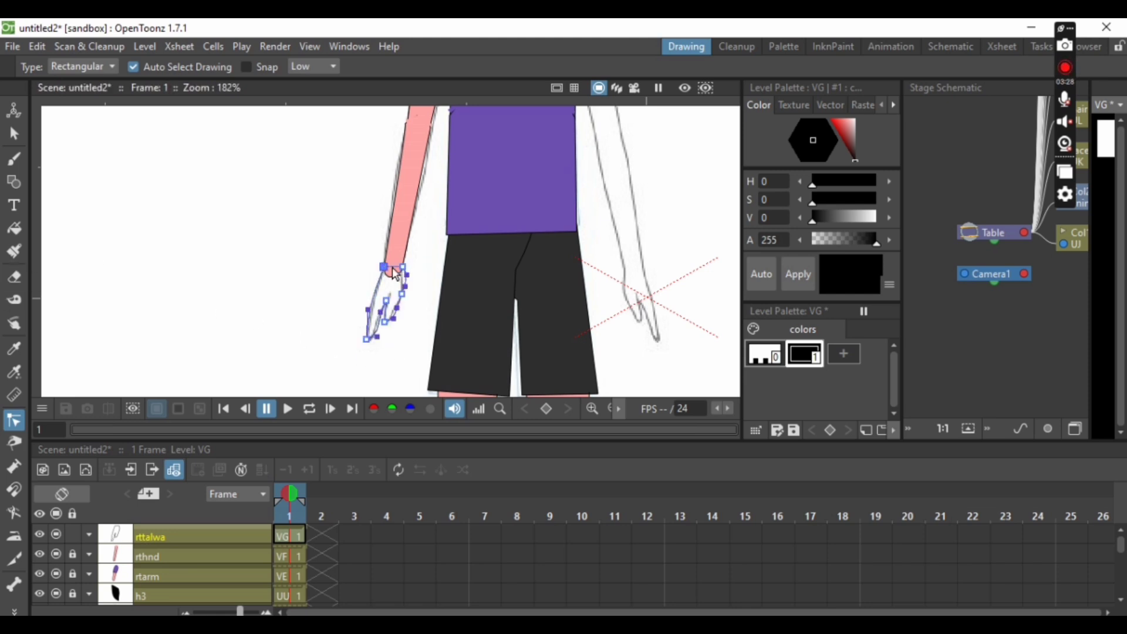
pyautogui.click(394, 273)
pyautogui.click(244, 266)
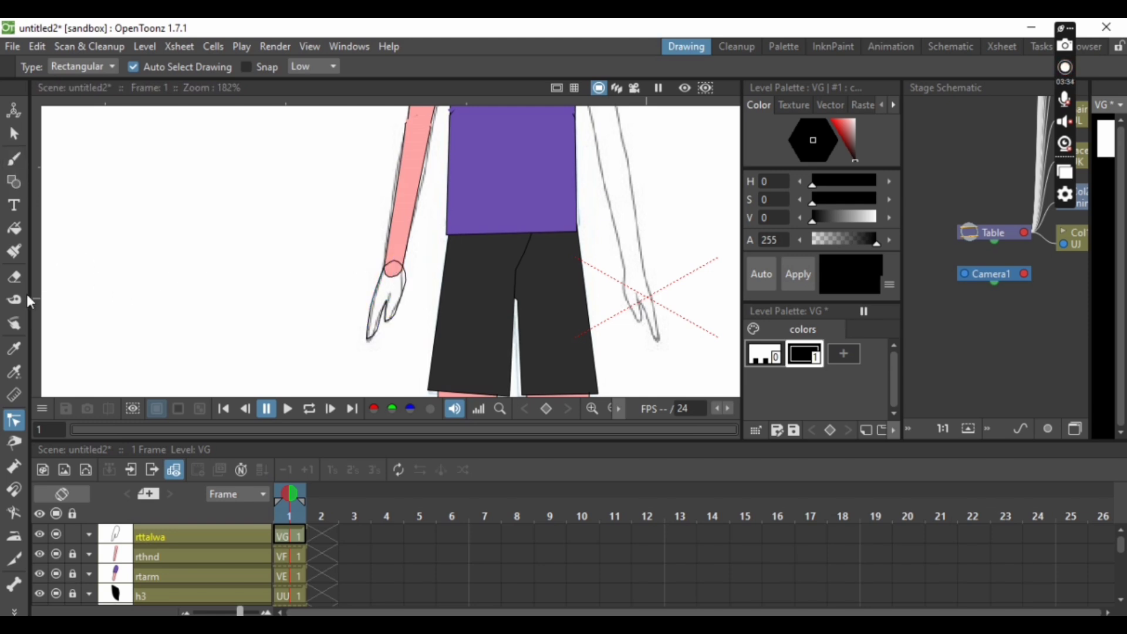
# Step: Add a style to the rttalwa palette, paste the skin colour onto it, and fill the right hand
pyautogui.click(846, 355)
pyautogui.rightClick(856, 359)
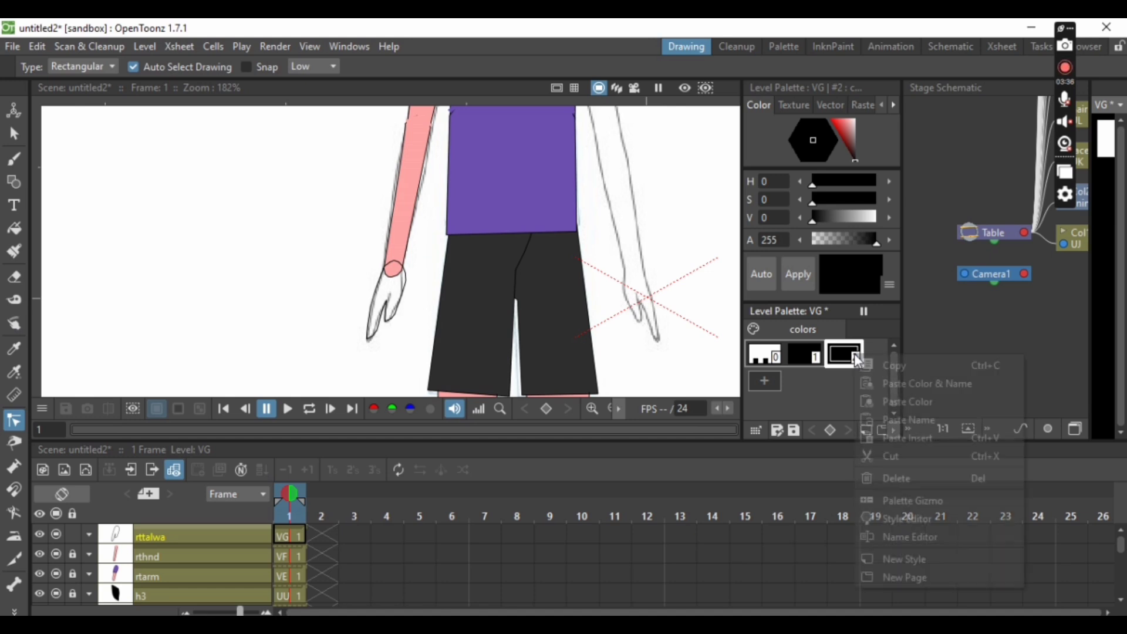
pyautogui.click(890, 403)
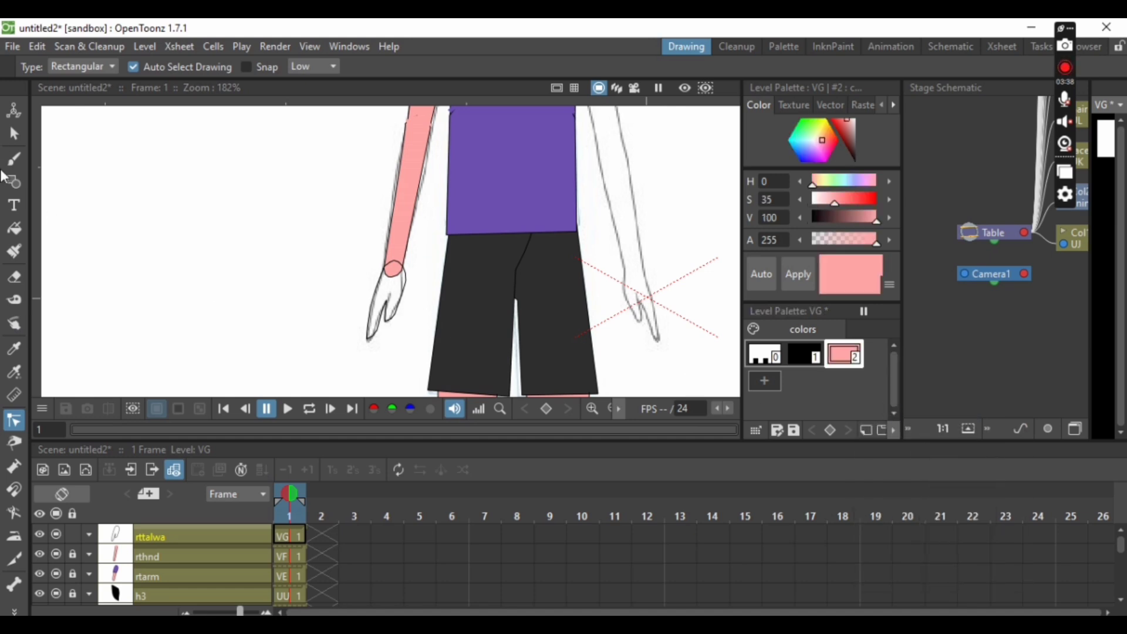
pyautogui.click(14, 229)
pyautogui.moveTo(324, 247); pyautogui.dragTo(415, 366)
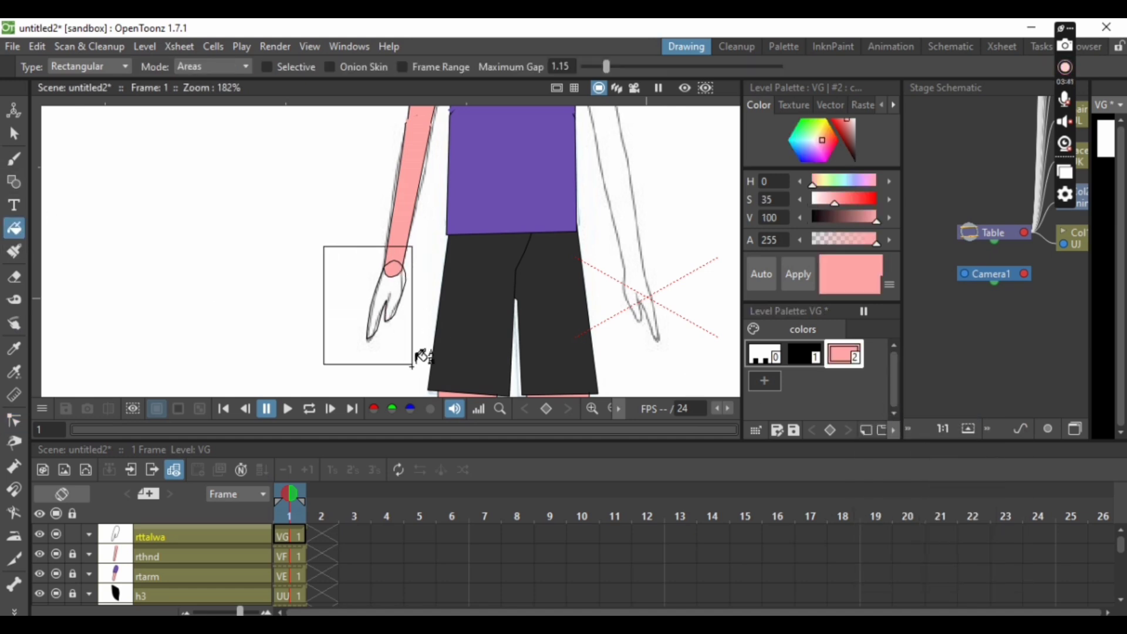
# Step: Cover the right hand's wrist outline with a skin-coloured polyline stroke and curve it upward to match the rounded edge
pyautogui.click(14, 182)
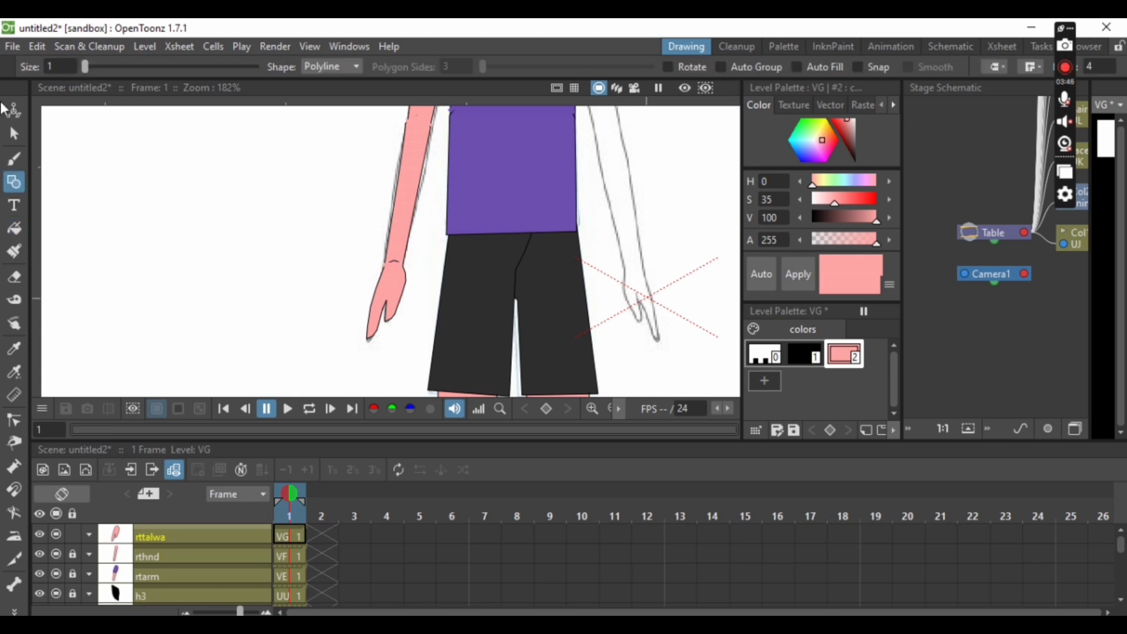
pyautogui.click(17, 420)
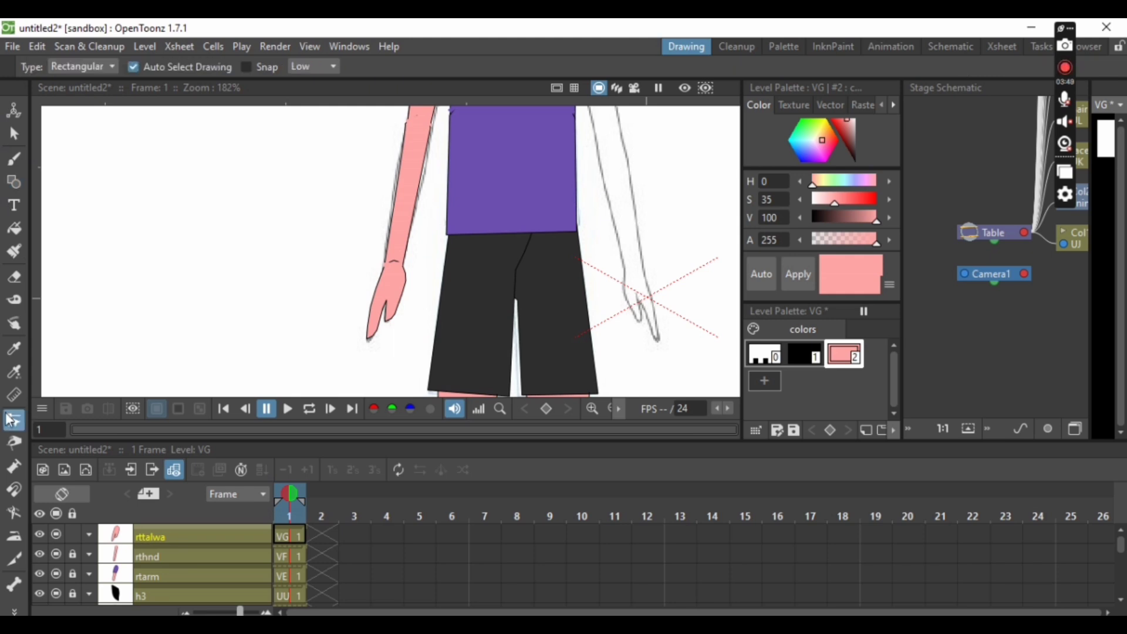
pyautogui.click(394, 267)
pyautogui.moveTo(393, 264); pyautogui.dragTo(394, 259)
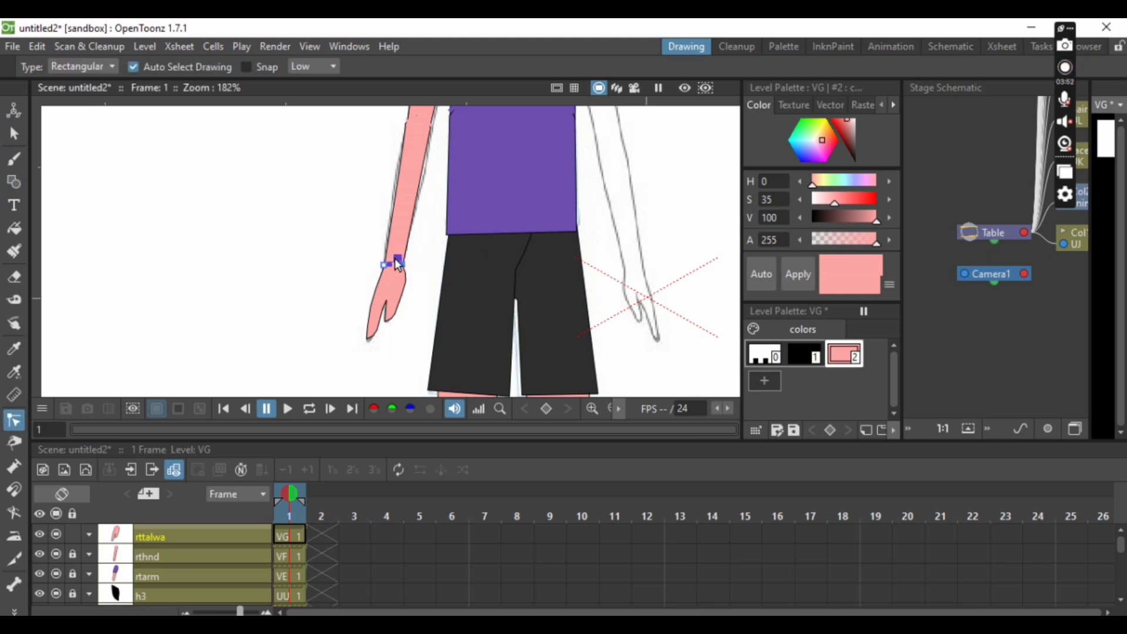
pyautogui.click(329, 253)
# Step: Lock the rttalwa column, then add a new vector level and name its column lfarm
pyautogui.click(609, 409)
pyautogui.click(609, 409)
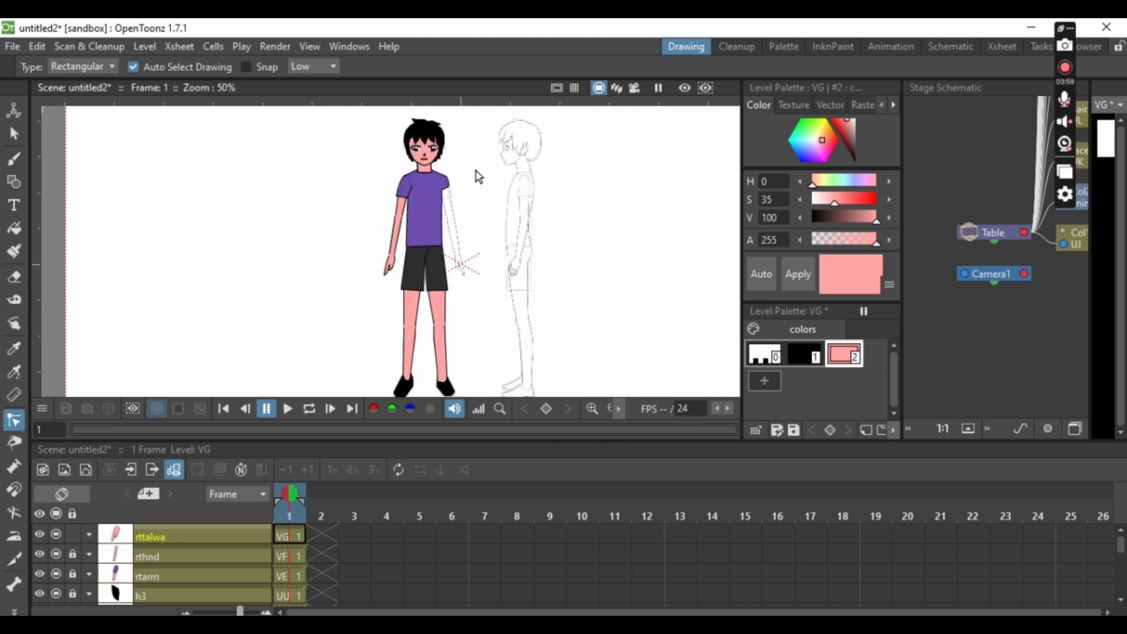
pyautogui.scroll(3, 475, 171)
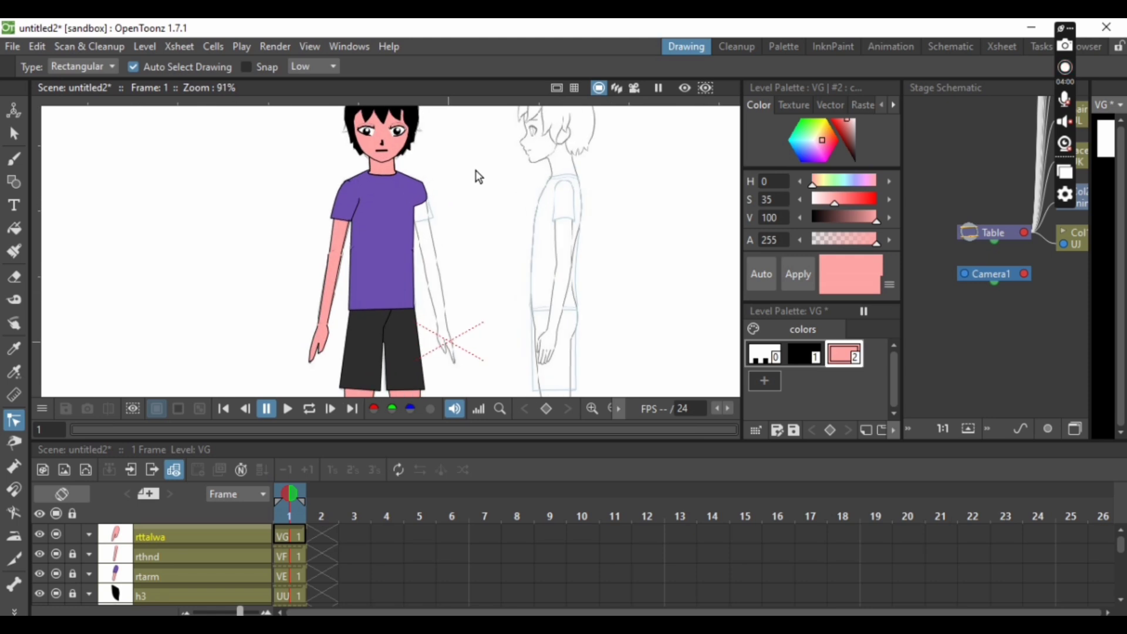
pyautogui.scroll(1, 479, 176)
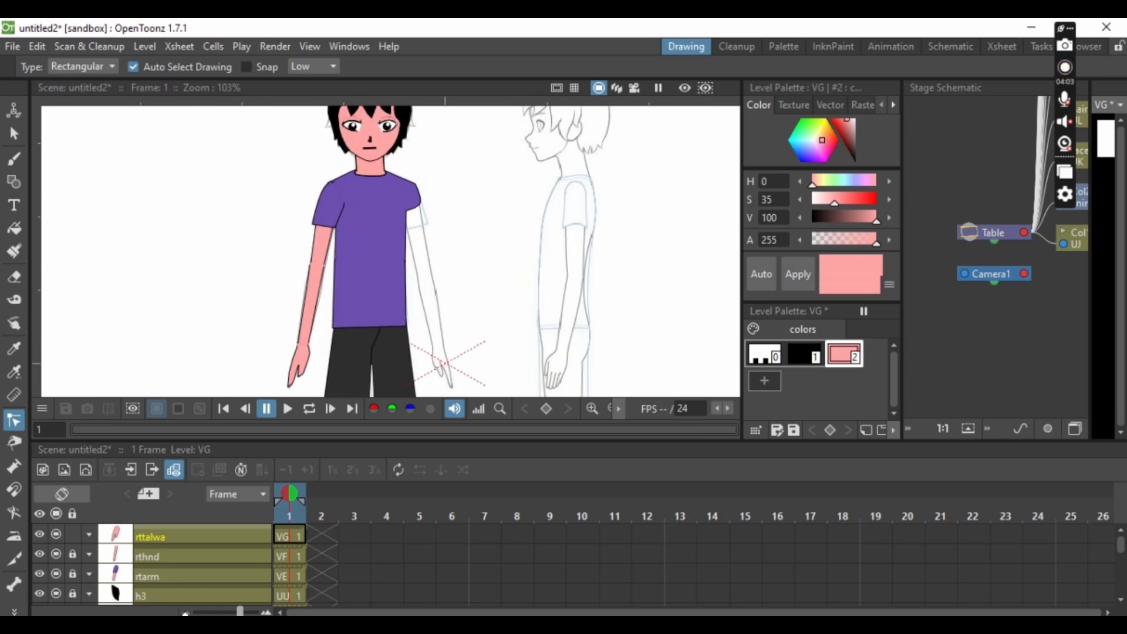
pyautogui.click(72, 532)
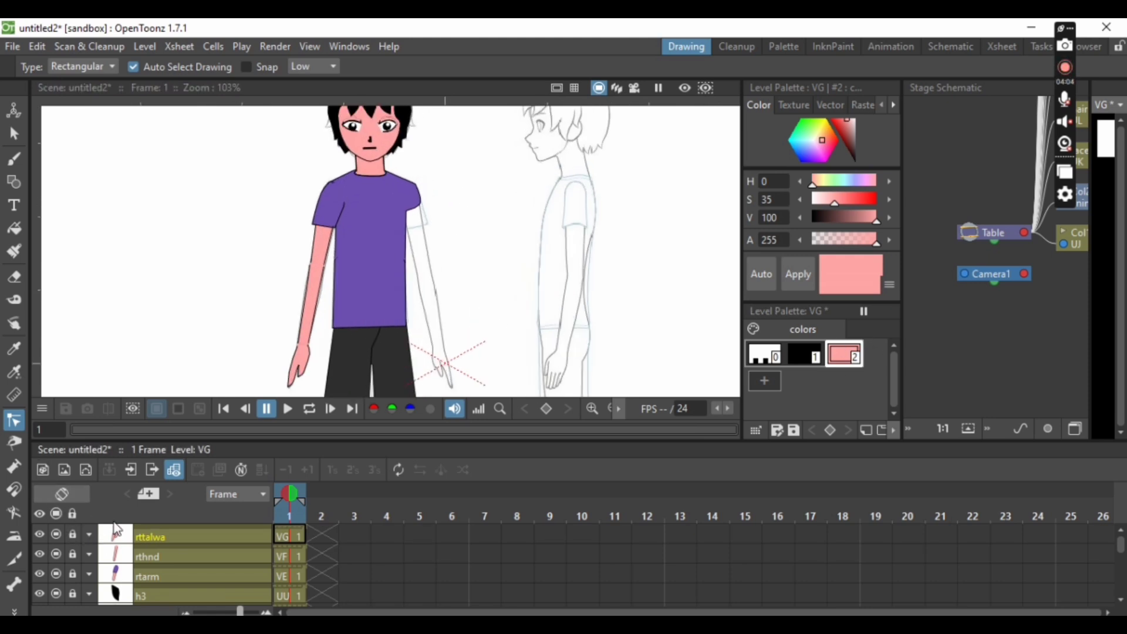
pyautogui.click(138, 46)
pyautogui.moveTo(221, 67)
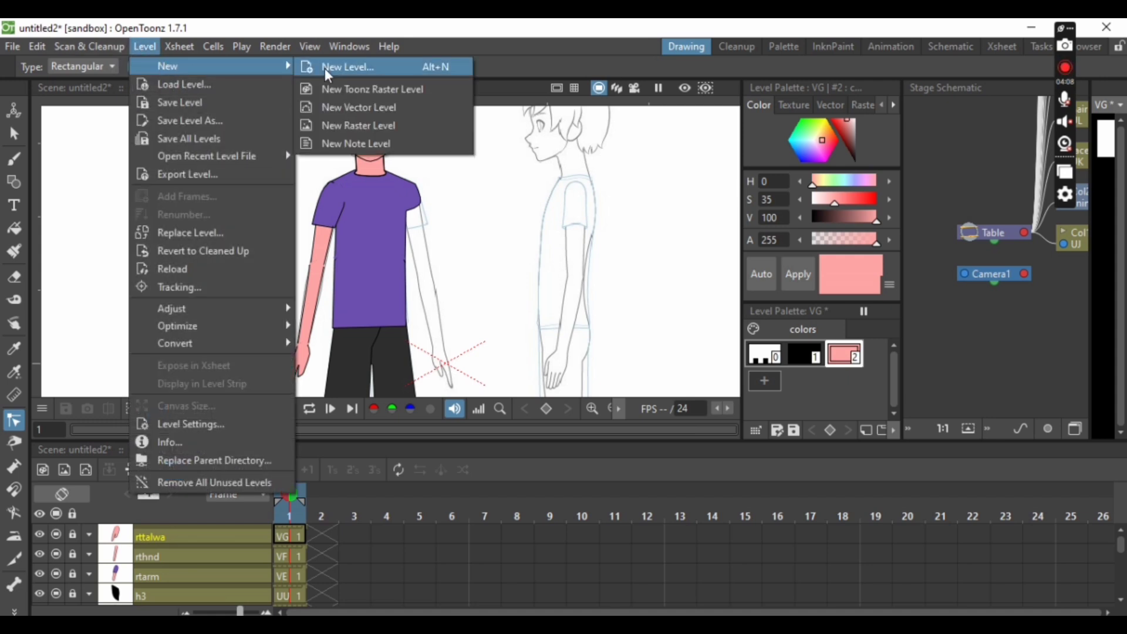
pyautogui.click(347, 106)
pyautogui.click(591, 514)
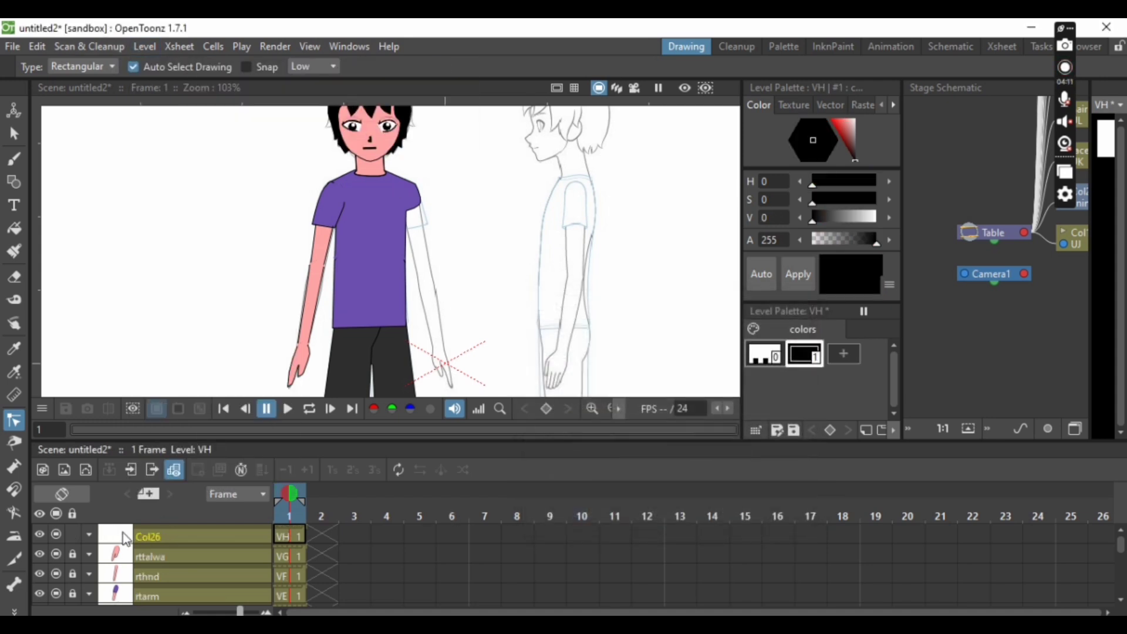
pyautogui.doubleClick(157, 535)
pyautogui.press('BackSpace')
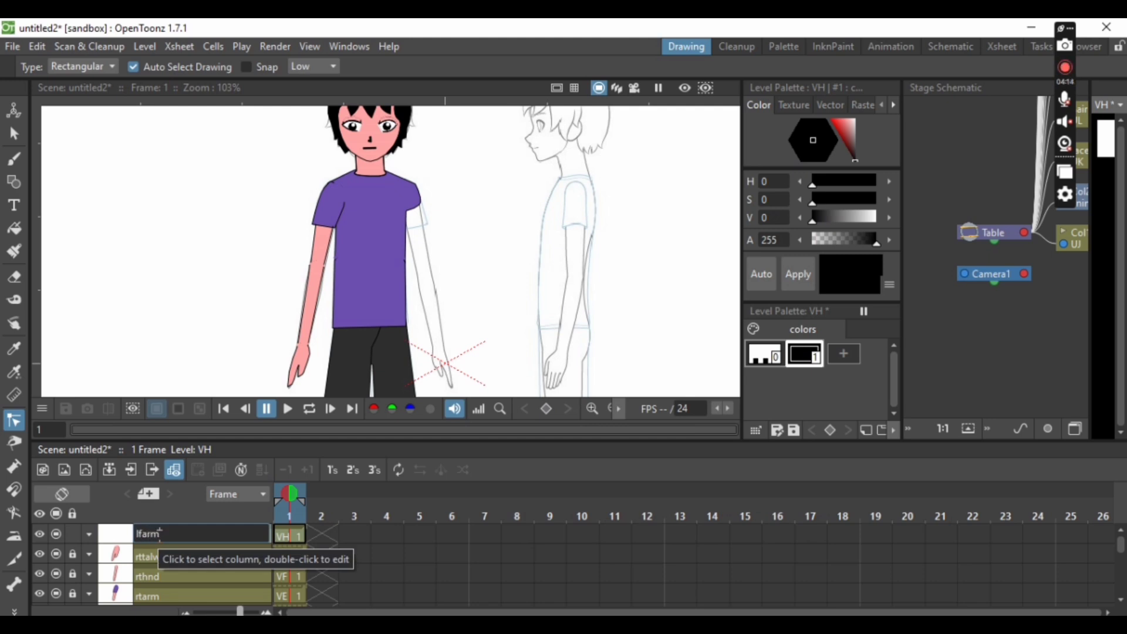
pyautogui.write('lfarm')
pyautogui.press('Return')
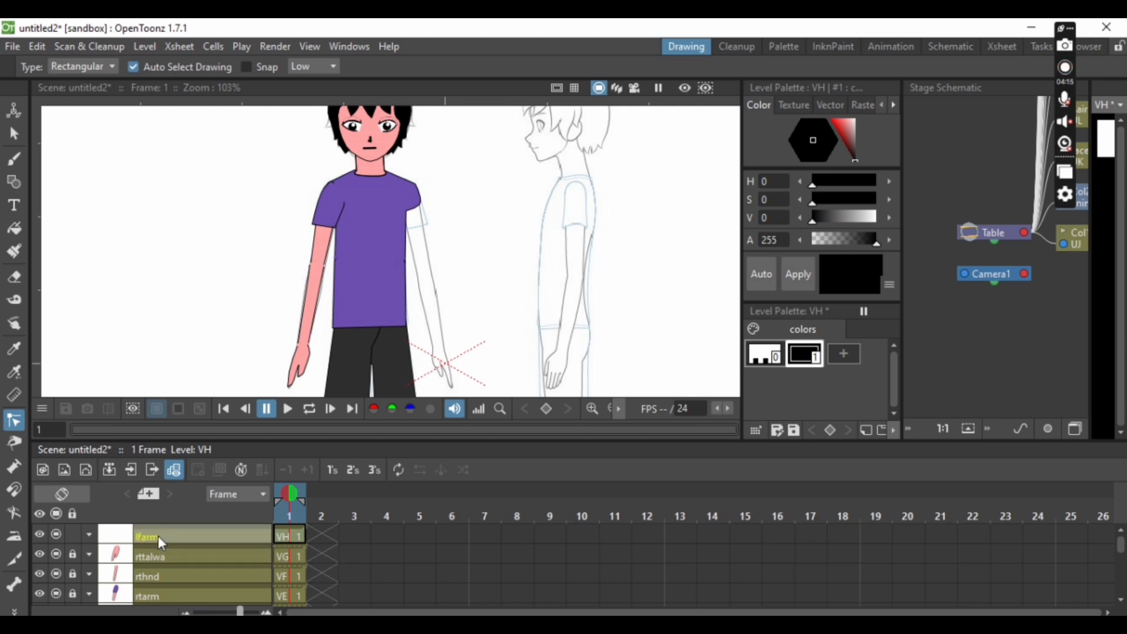
# Step: Trace the left sleeve of the reference sketch with a closed polyline on the lfarm level and thin its outline
pyautogui.click(14, 181)
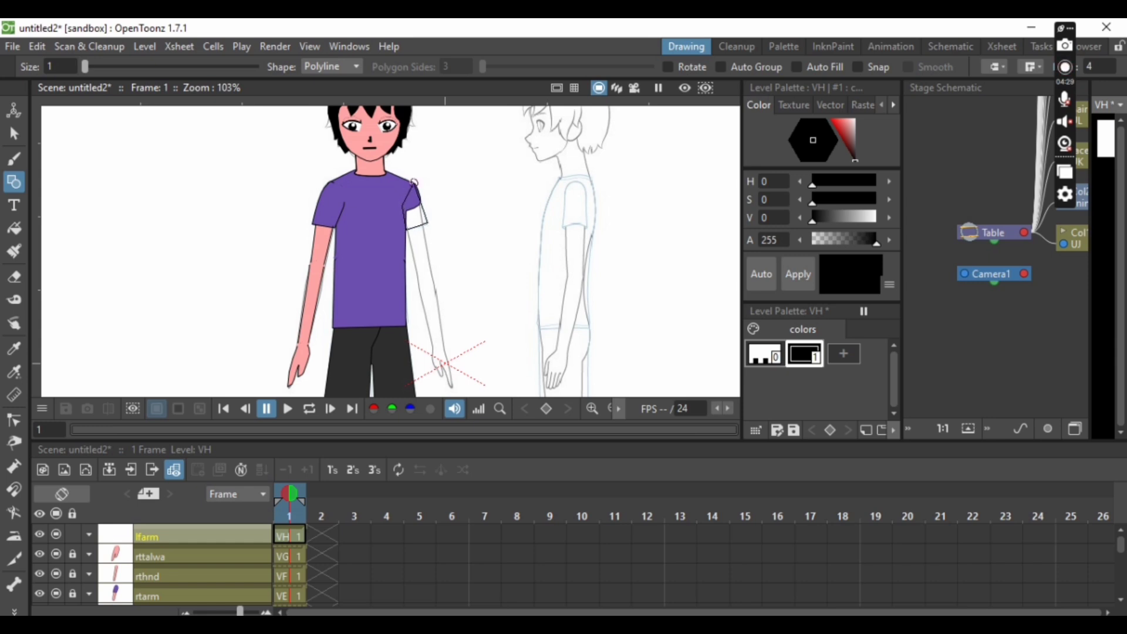
pyautogui.click(414, 183)
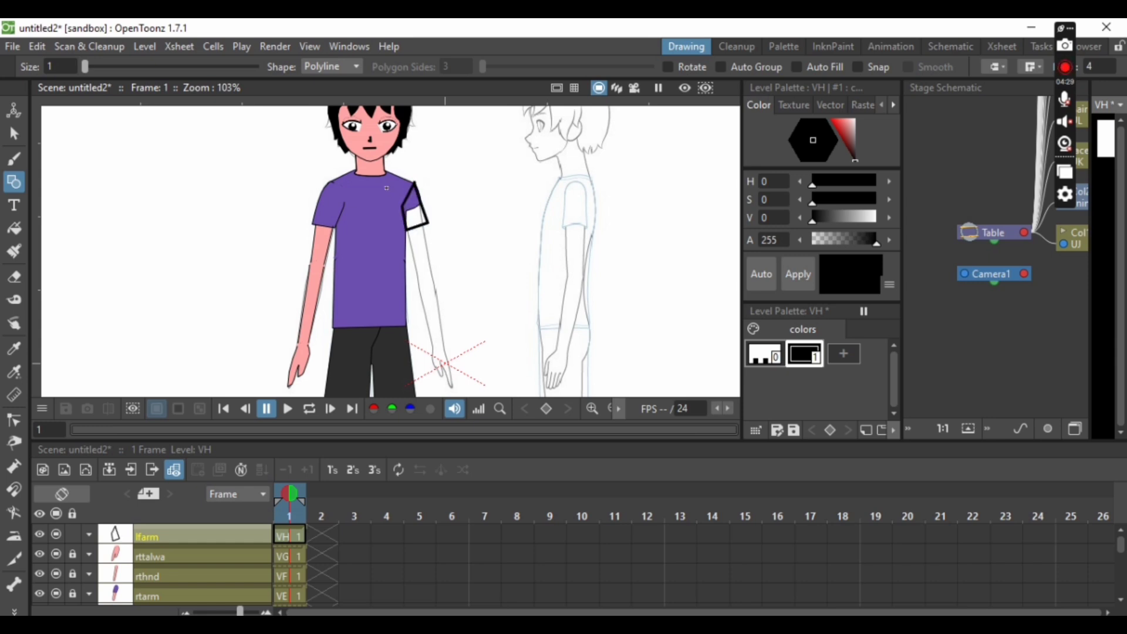
pyautogui.click(14, 133)
pyautogui.click(424, 226)
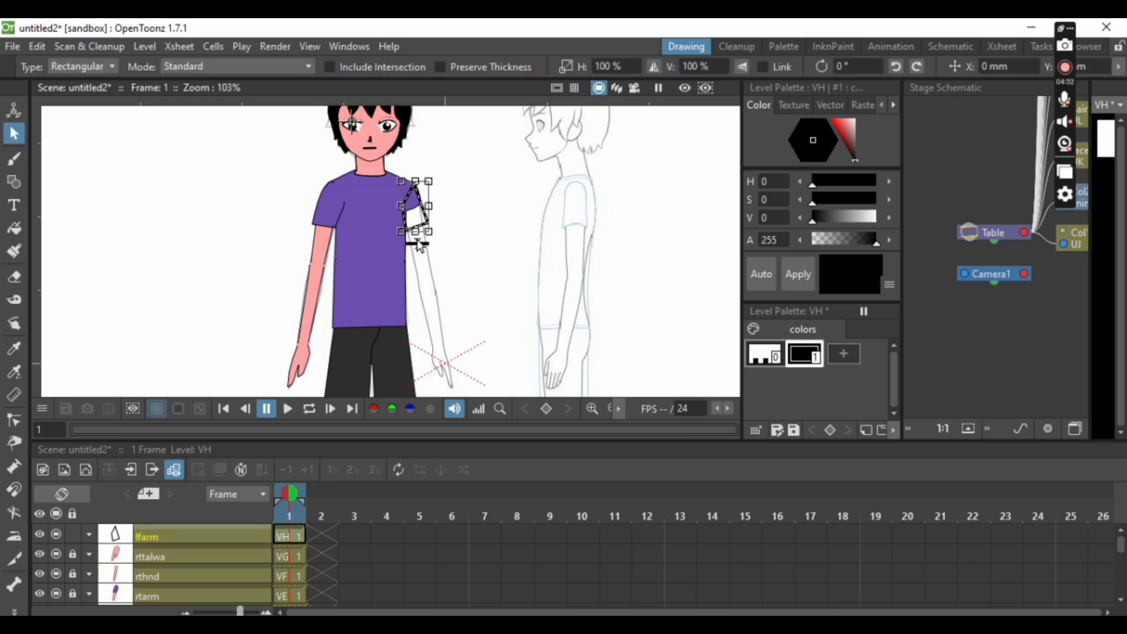
pyautogui.moveTo(416, 242); pyautogui.dragTo(417, 248)
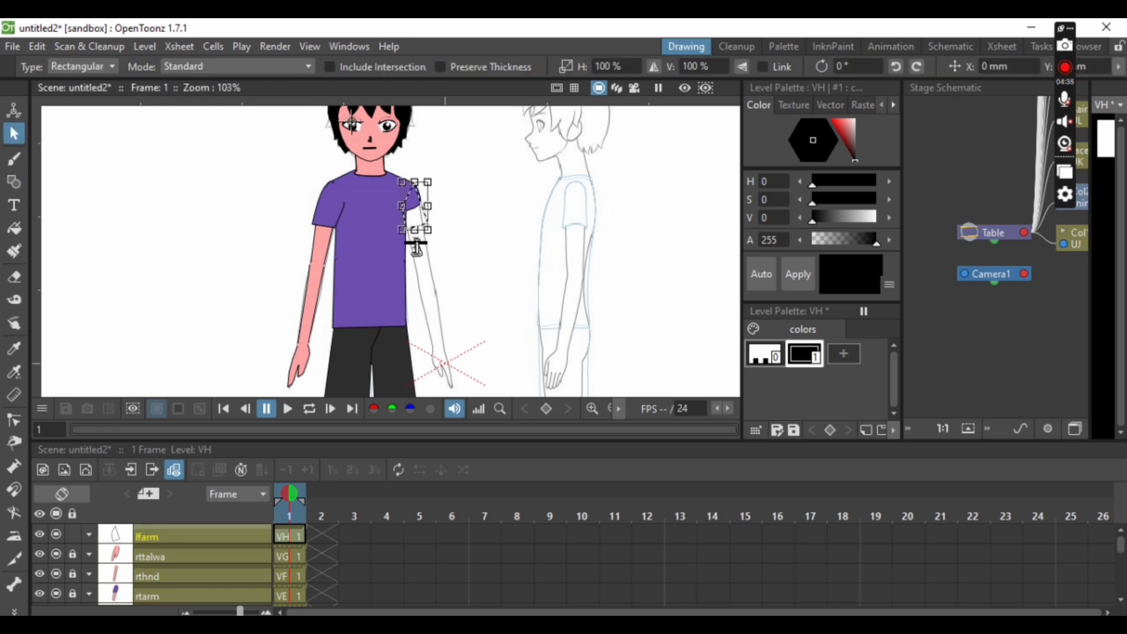
# Step: Curve the left sleeve outline to follow the sketched shoulder and outer sleeve edge, and add a new style to the lfarm palette
pyautogui.click(14, 420)
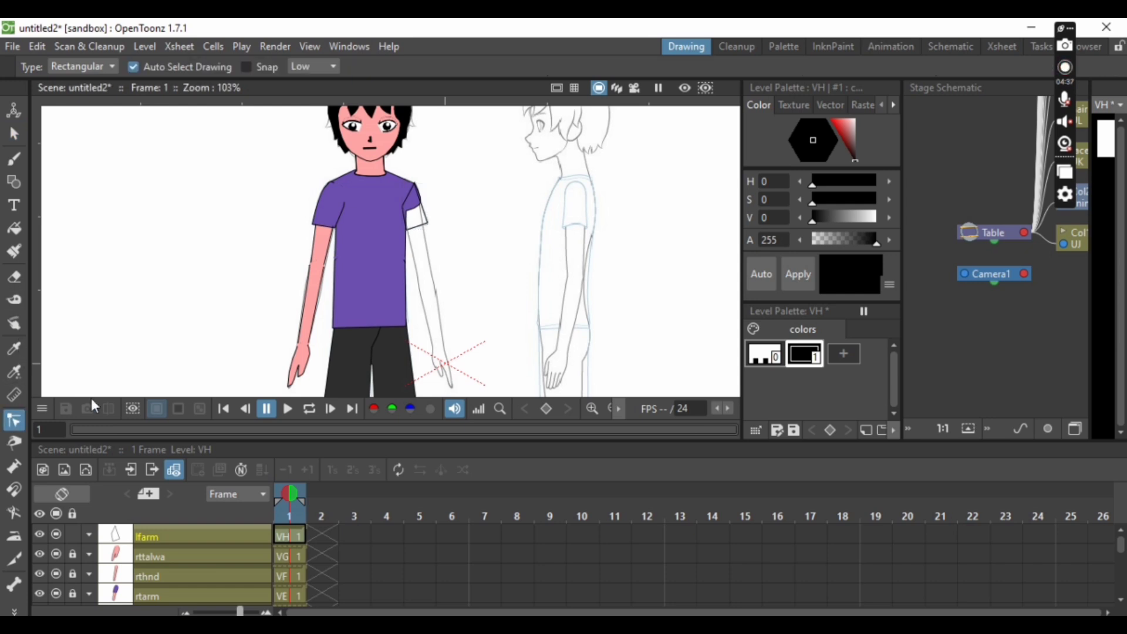
pyautogui.click(415, 200)
pyautogui.click(402, 207)
pyautogui.click(463, 257)
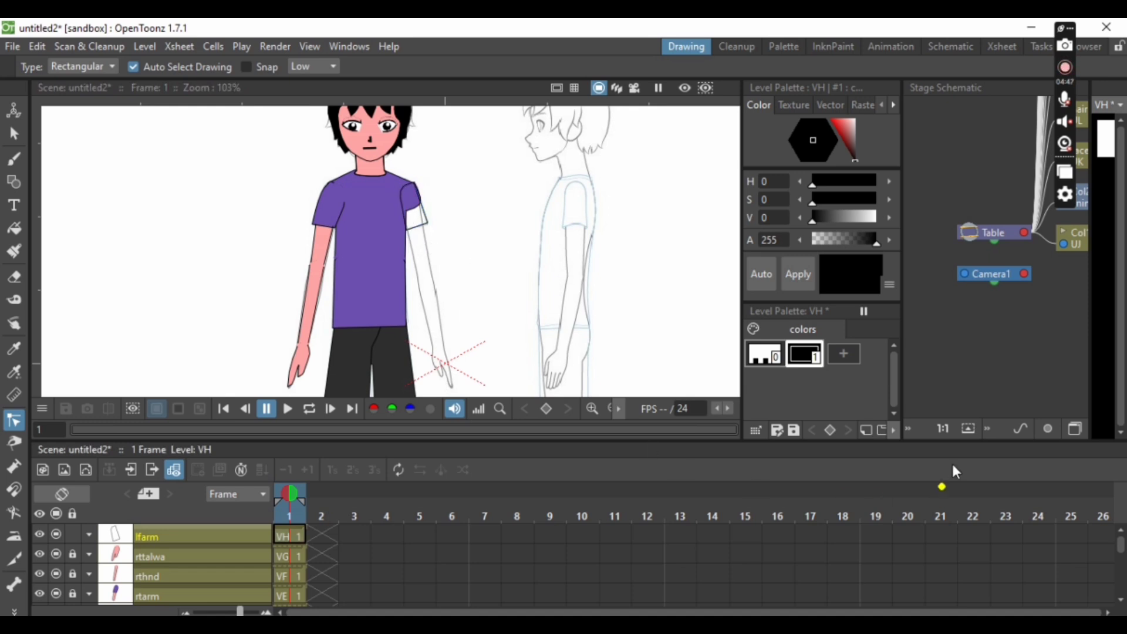
pyautogui.click(429, 215)
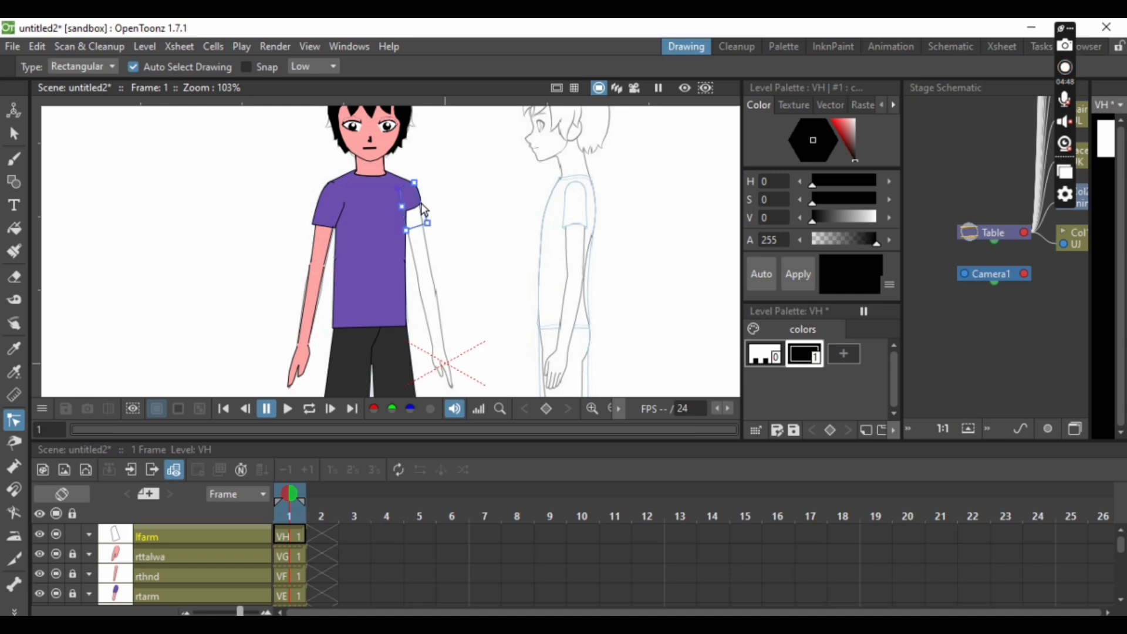
pyautogui.moveTo(429, 215); pyautogui.dragTo(428, 199)
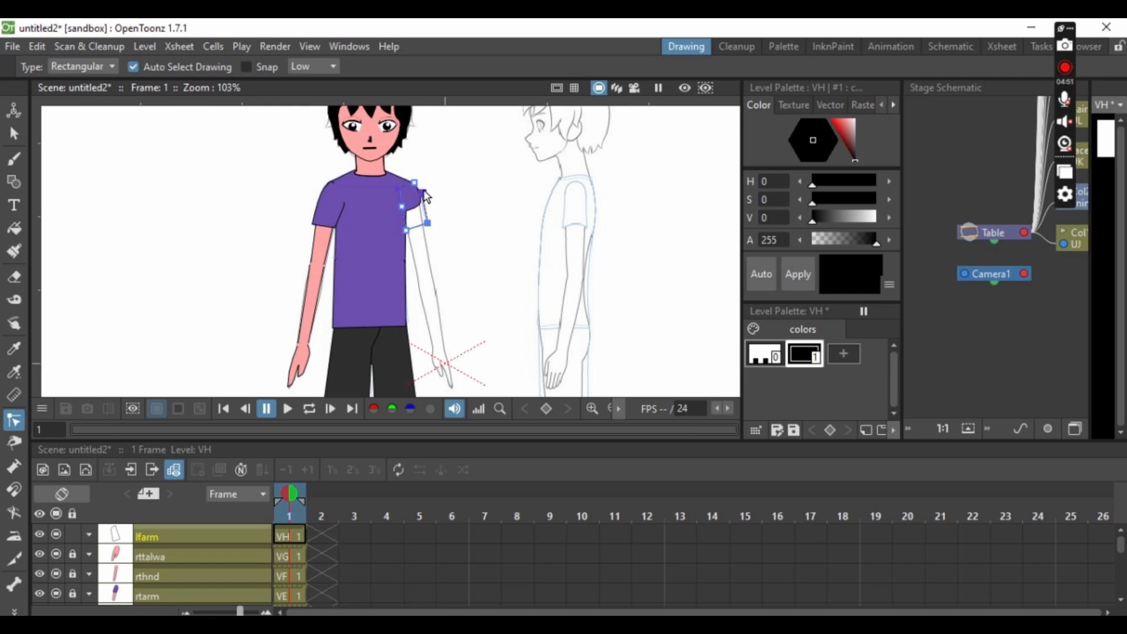
pyautogui.click(845, 354)
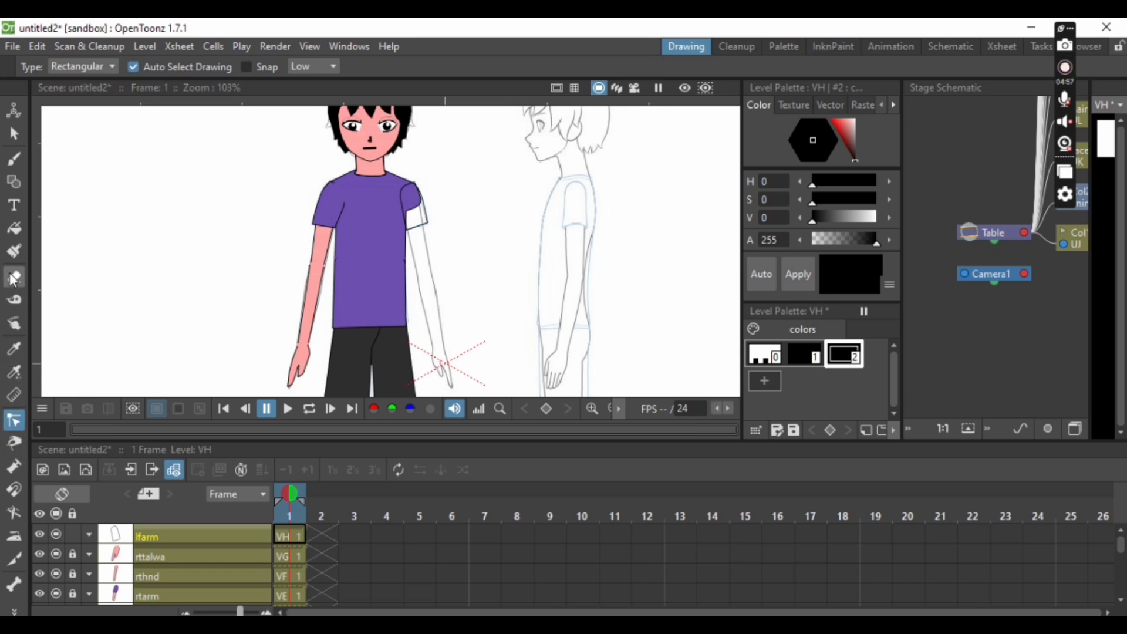
pyautogui.click(22, 379)
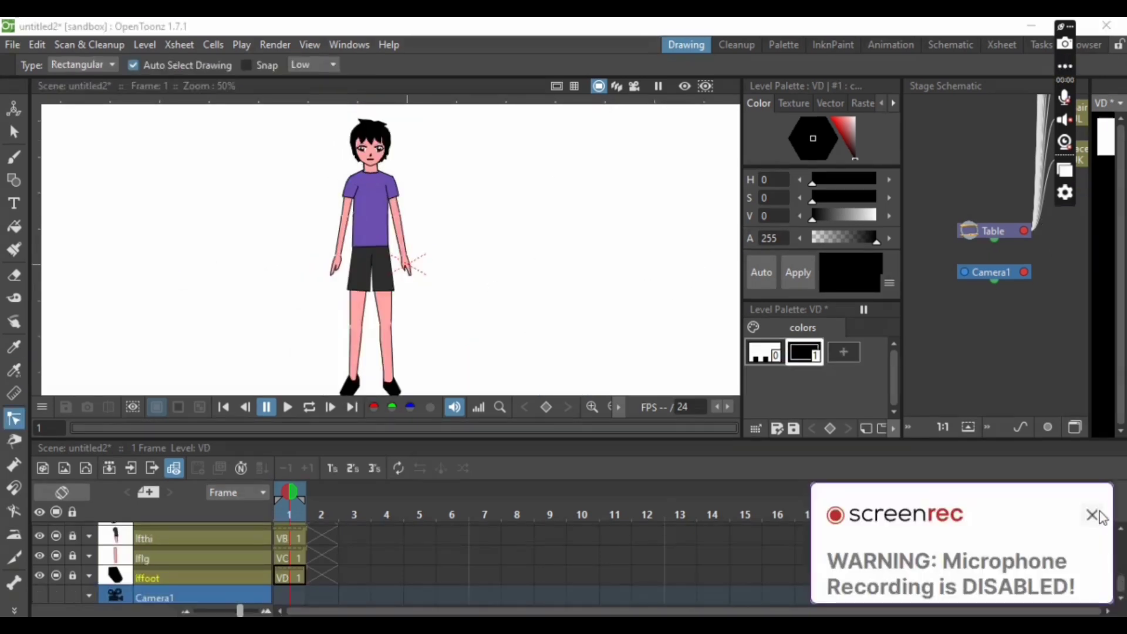
# Step: Add a new vector level between the hair and mouth columns and name its column ibro
pyautogui.click(1100, 511)
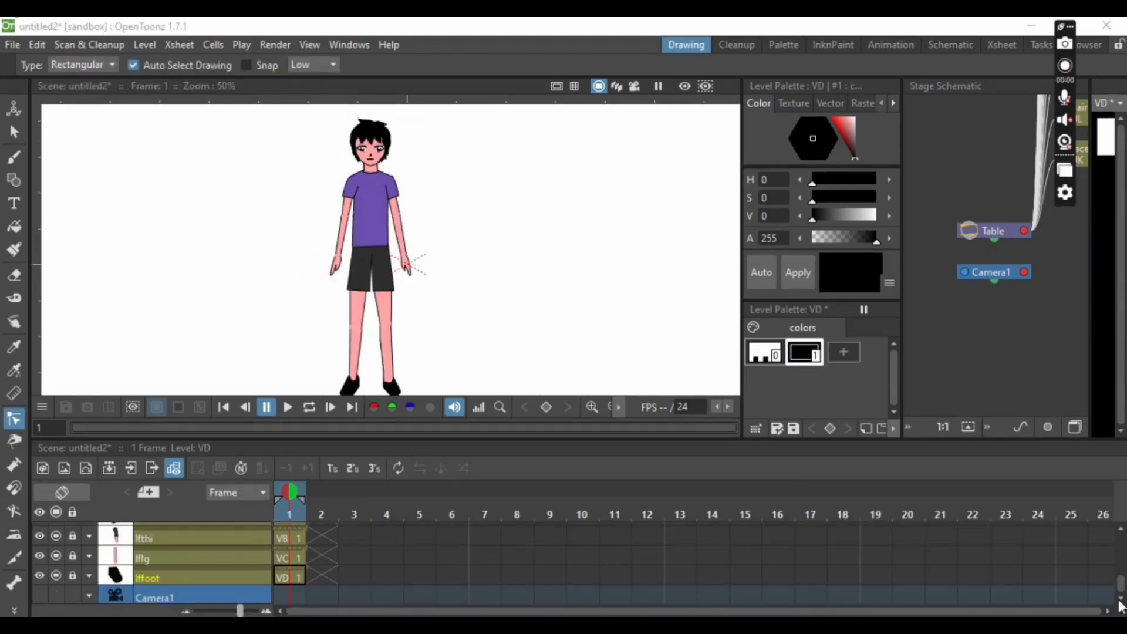
pyautogui.moveTo(1122, 583)
pyautogui.mouseDown()
pyautogui.moveTo(1122, 544)
pyautogui.moveTo(1124, 568)
pyautogui.mouseUp()
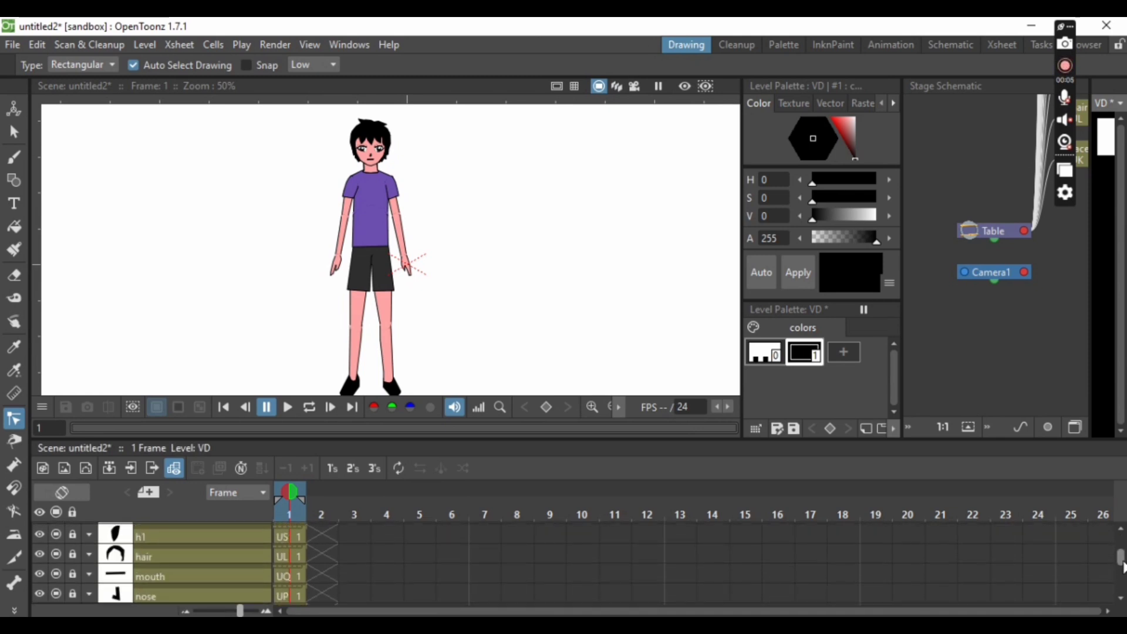
pyautogui.click(164, 578)
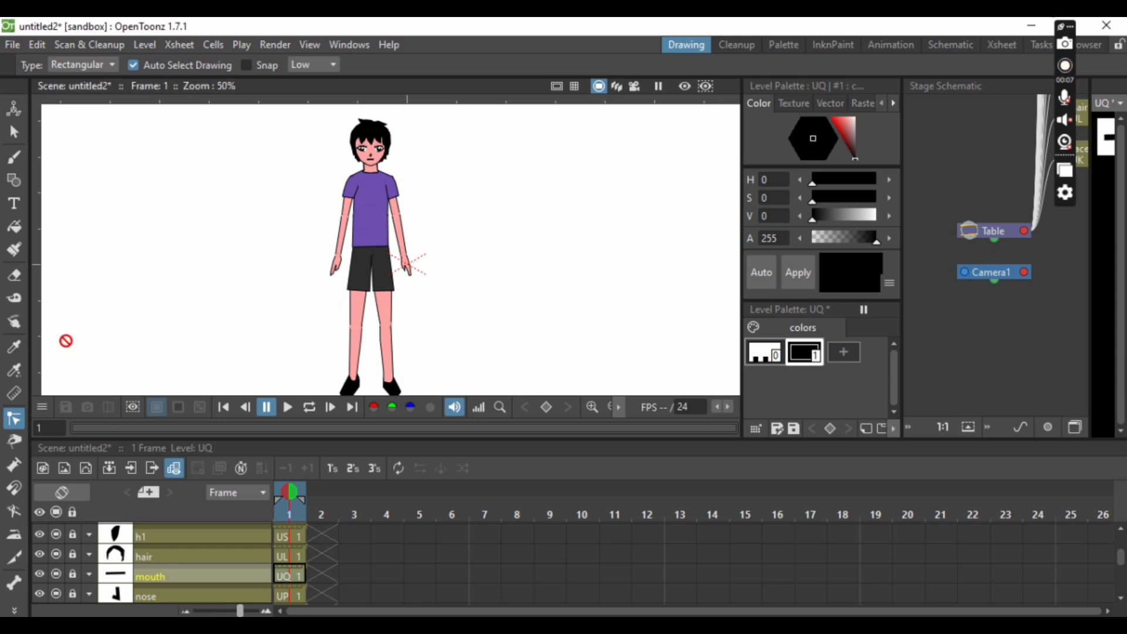
pyautogui.click(136, 42)
pyautogui.moveTo(227, 63)
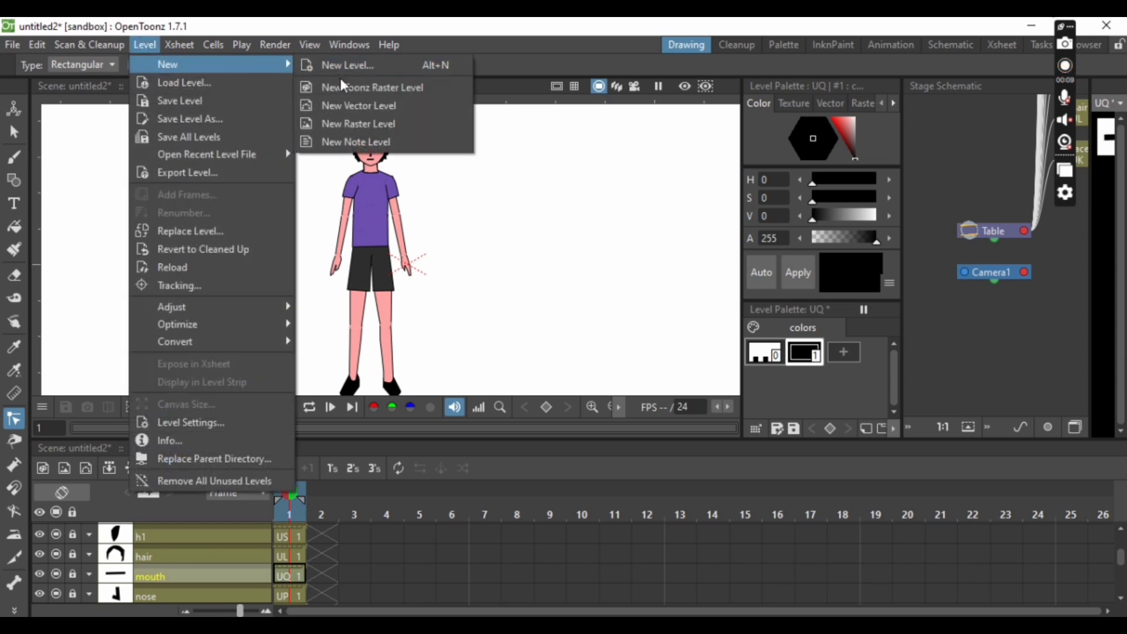
pyautogui.click(350, 104)
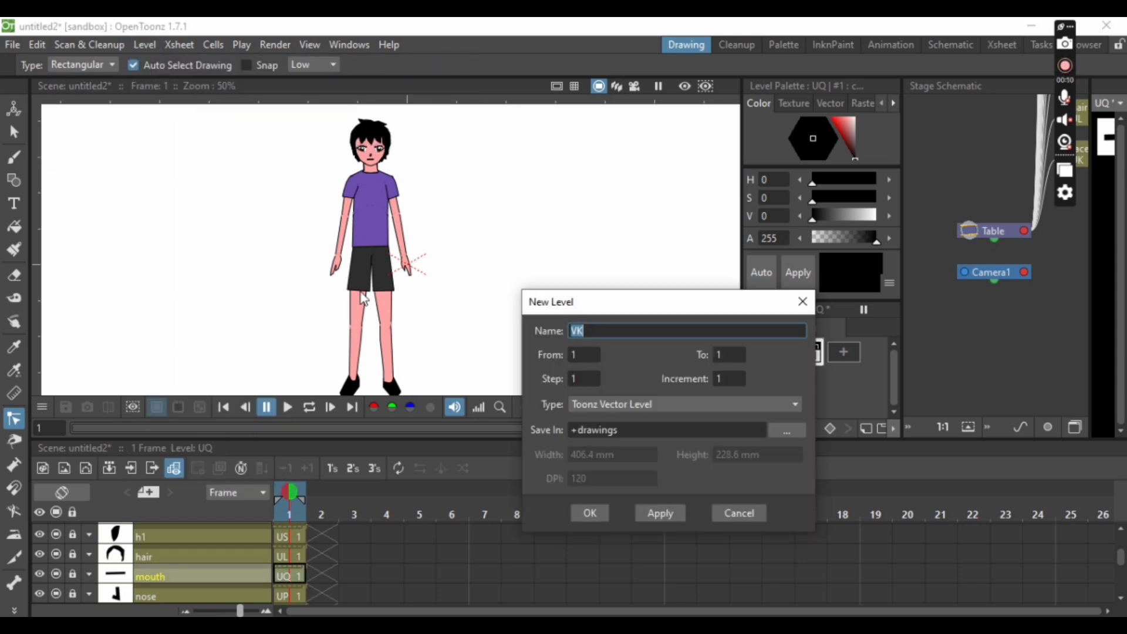
pyautogui.click(603, 518)
pyautogui.doubleClick(181, 575)
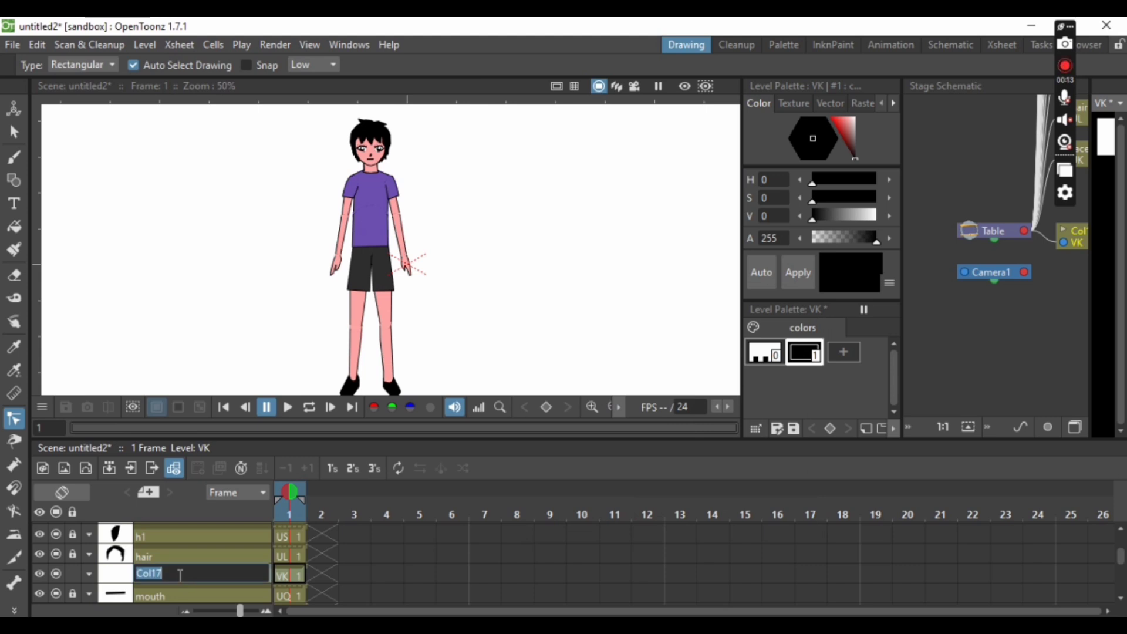
pyautogui.write('ibro')
pyautogui.press('Return')
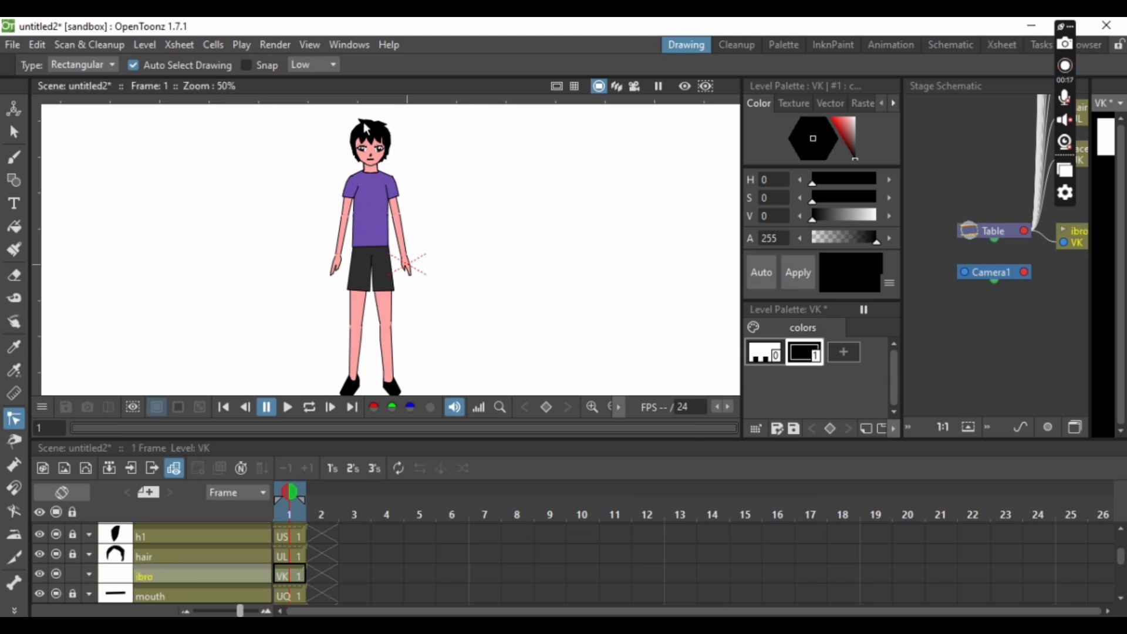
# Step: Draw a closed, wedge-shaped polyline eyebrow above the character's right eye and thin its stroke
pyautogui.scroll(5, 365, 127)
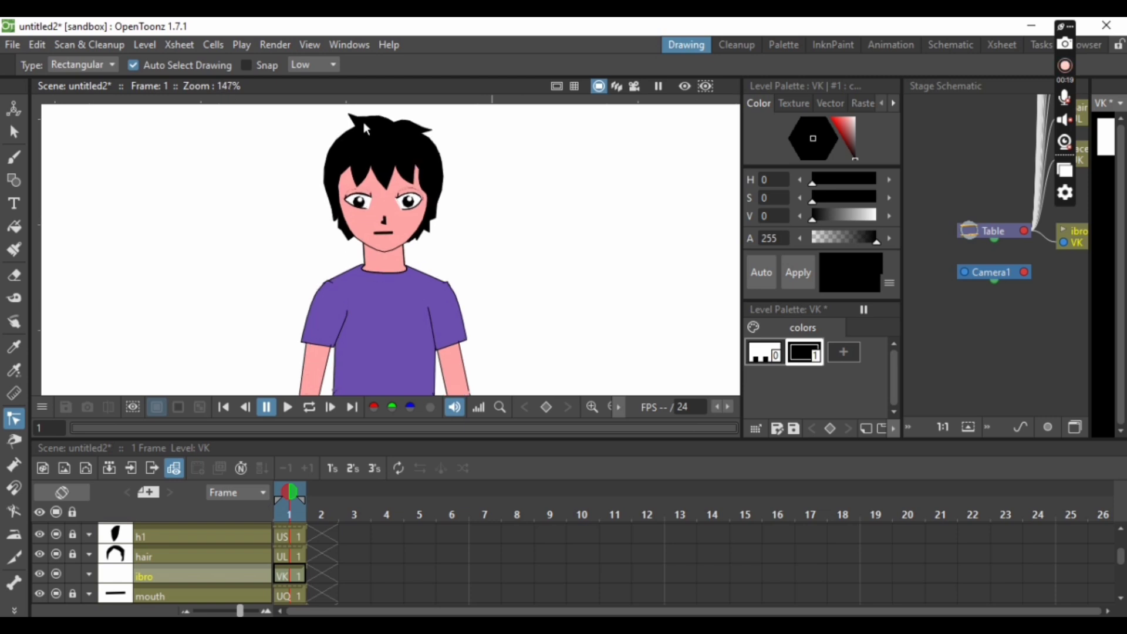
pyautogui.scroll(4, 363, 122)
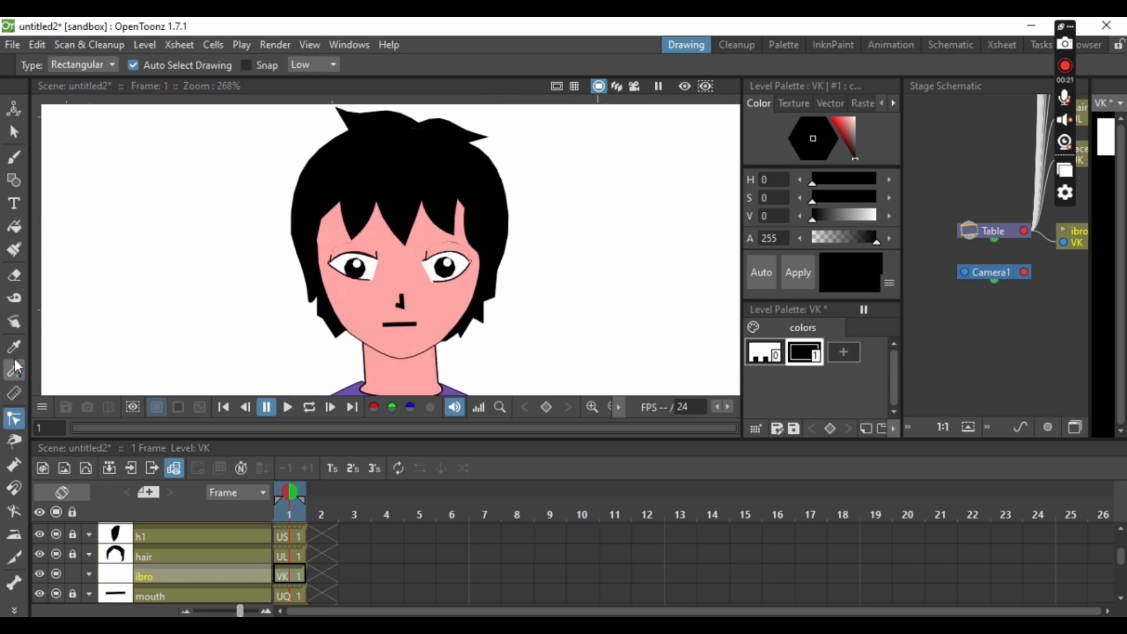
pyautogui.click(14, 180)
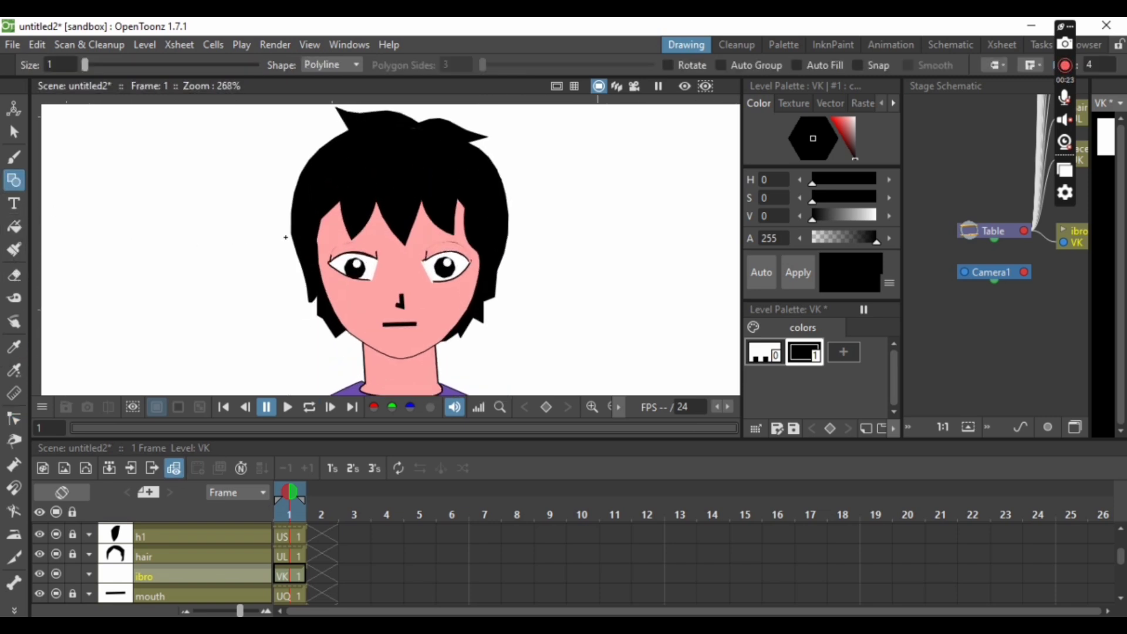
pyautogui.click(327, 234)
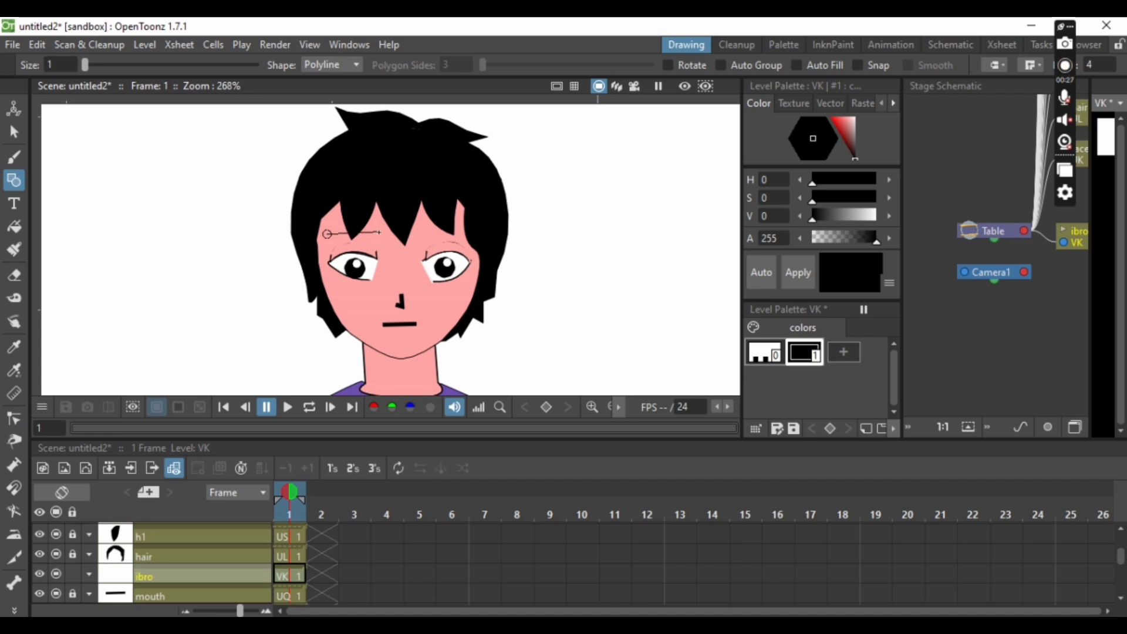
pyautogui.click(378, 242)
pyautogui.click(327, 234)
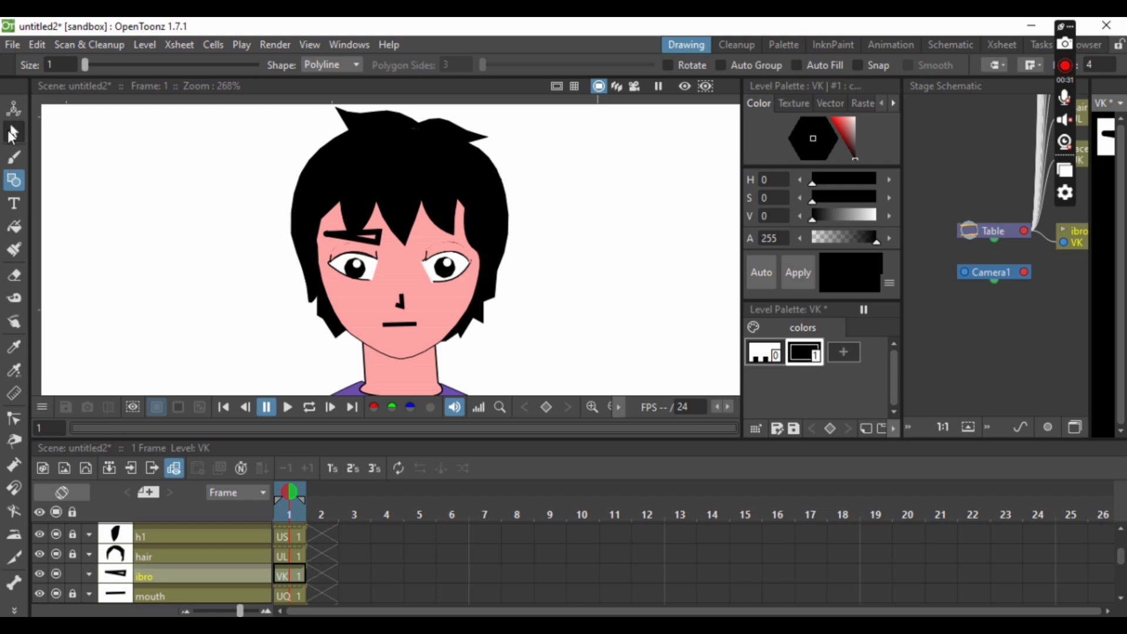
pyautogui.click(15, 132)
pyautogui.click(370, 249)
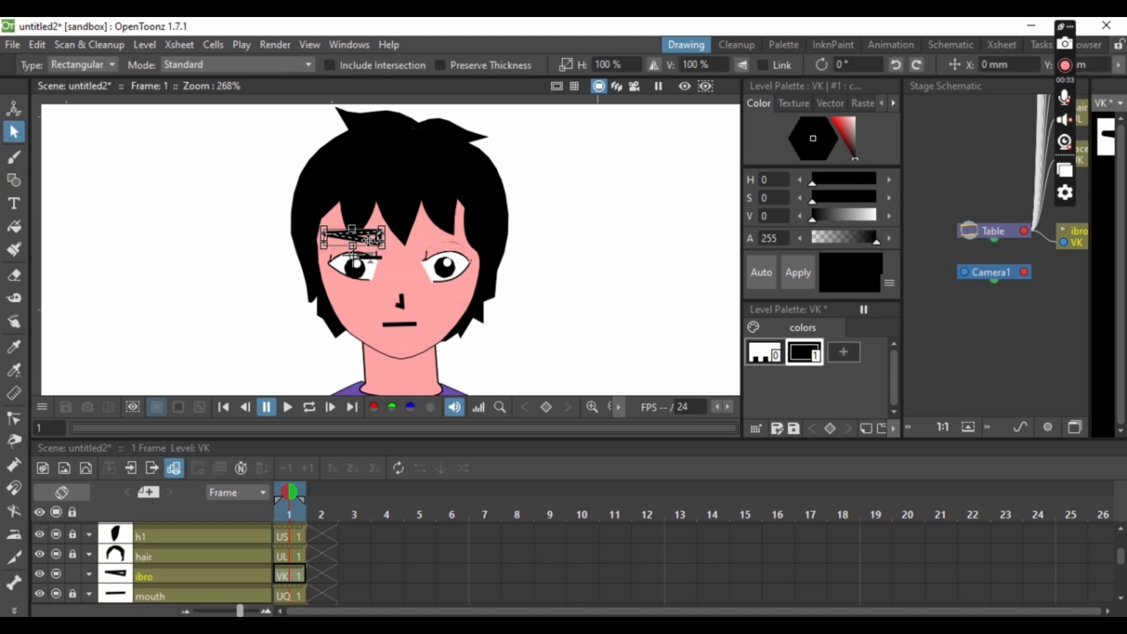
pyautogui.press('Delete')
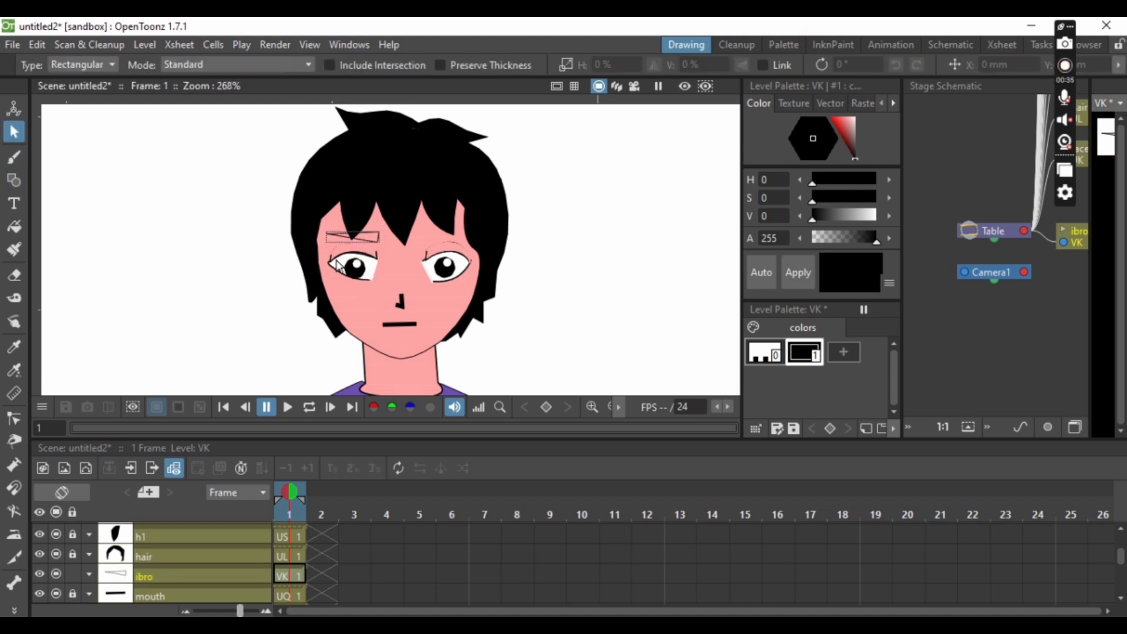
# Step: Bend the upper and lower edges of the character's right eyebrow upward into an arch and fill it with black
pyautogui.click(14, 419)
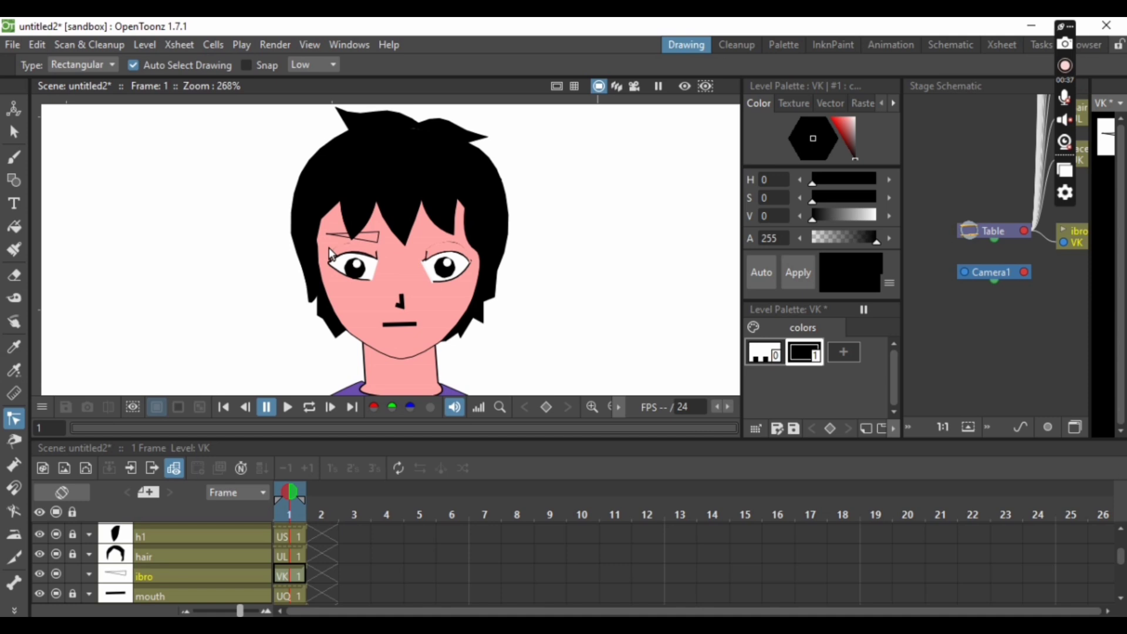
pyautogui.click(366, 237)
pyautogui.click(363, 233)
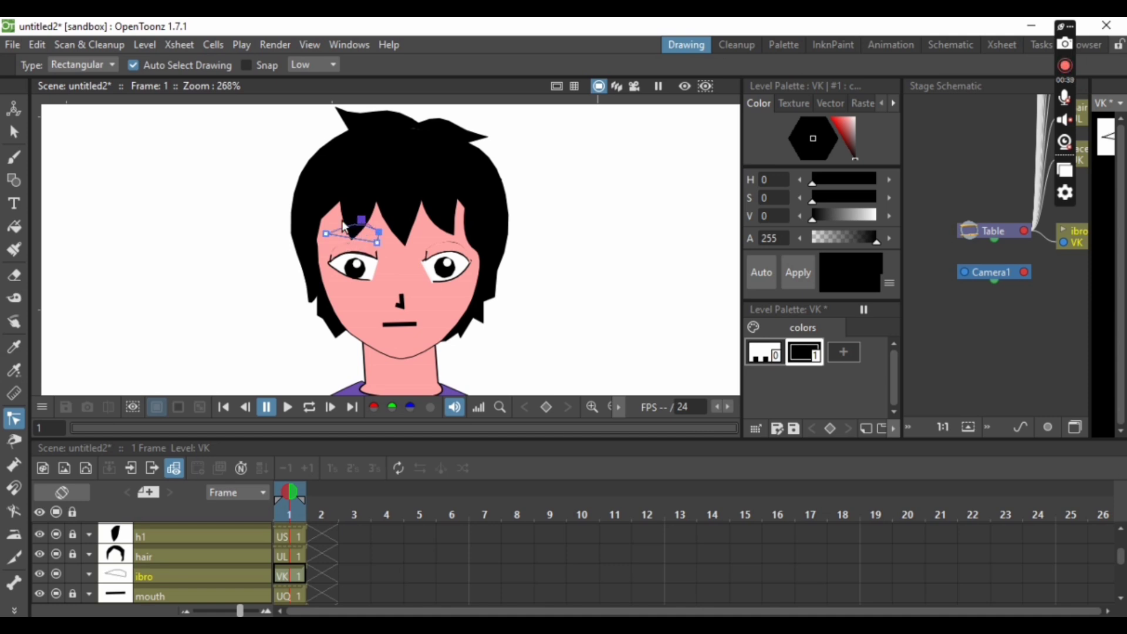
pyautogui.click(326, 234)
pyautogui.click(328, 239)
pyautogui.moveTo(343, 234)
pyautogui.mouseDown()
pyautogui.moveTo(335, 222)
pyautogui.moveTo(365, 234)
pyautogui.mouseUp()
pyautogui.click(360, 221)
pyautogui.click(342, 232)
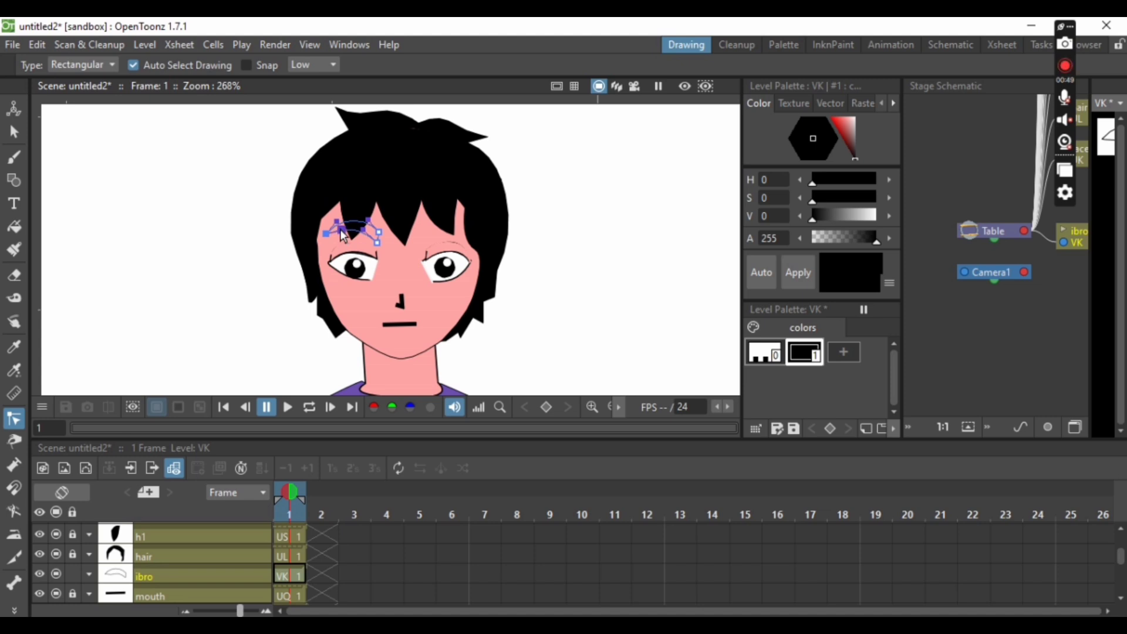
pyautogui.click(394, 262)
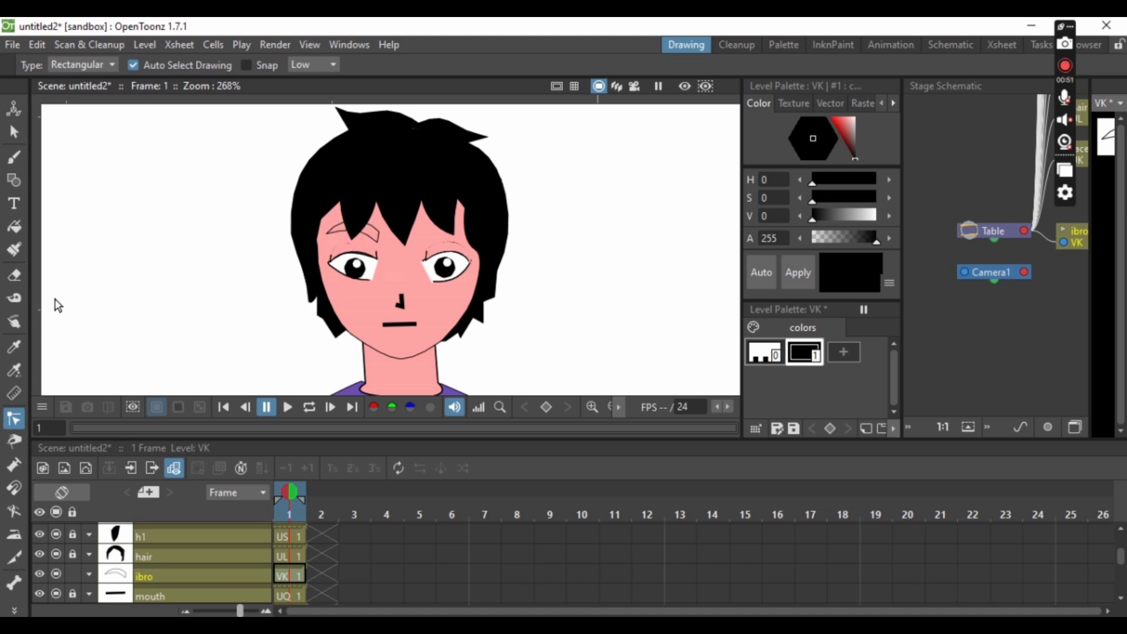
pyautogui.click(14, 227)
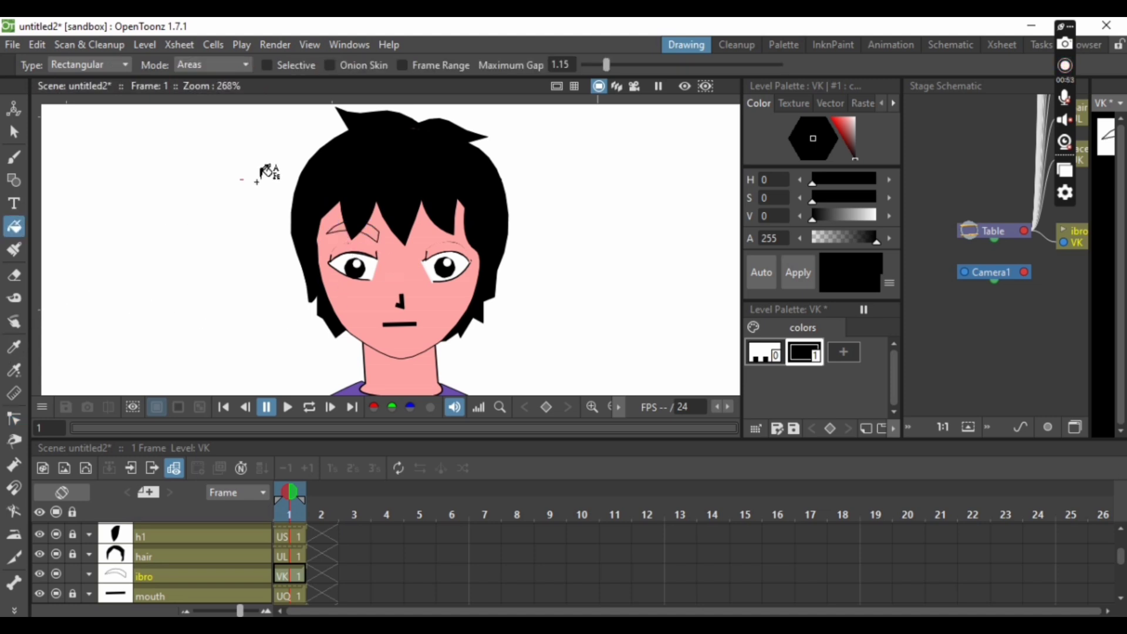
pyautogui.moveTo(241, 181); pyautogui.dragTo(412, 260)
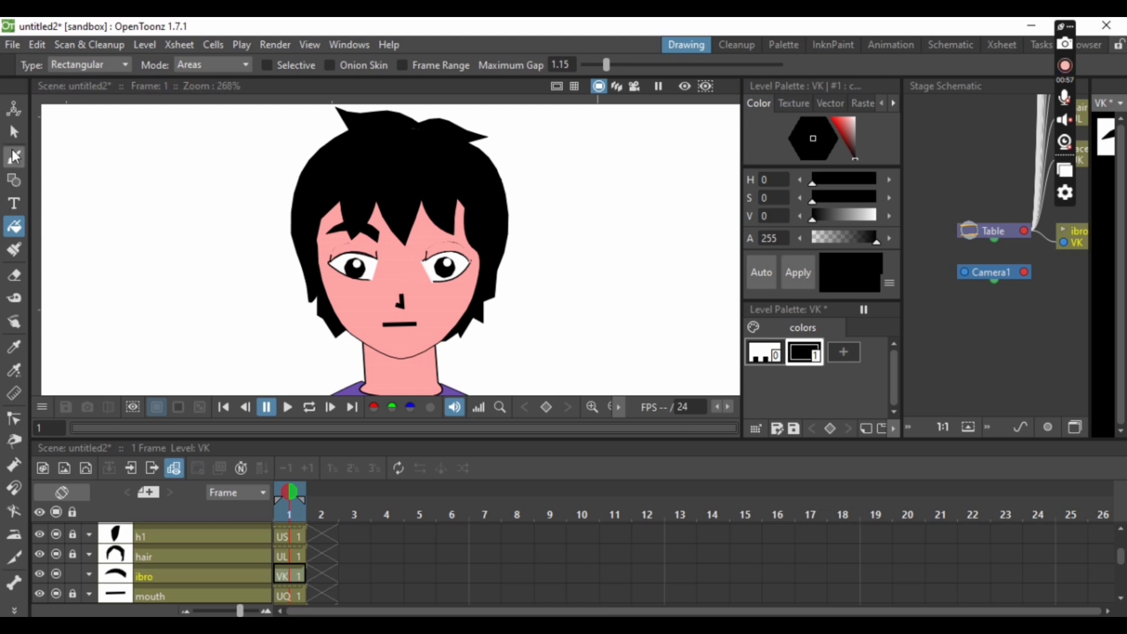
# Step: Draw a matching closed polyline eyebrow above the character's left eye on the ibro level and thin its stroke
pyautogui.click(14, 181)
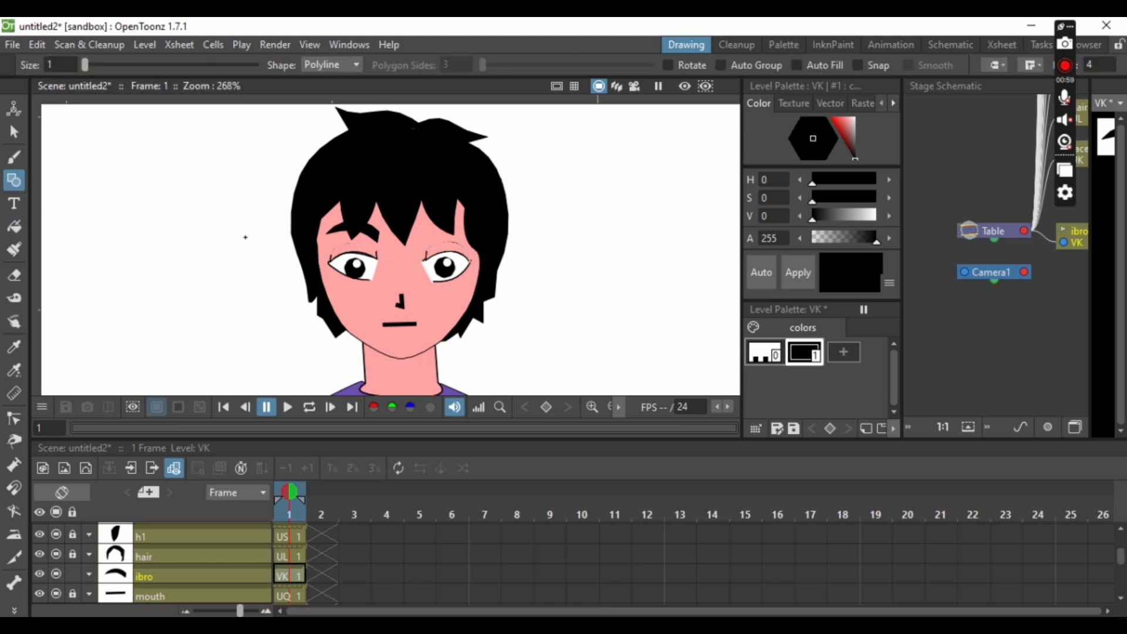
pyautogui.click(418, 238)
pyautogui.click(418, 238)
pyautogui.click(14, 132)
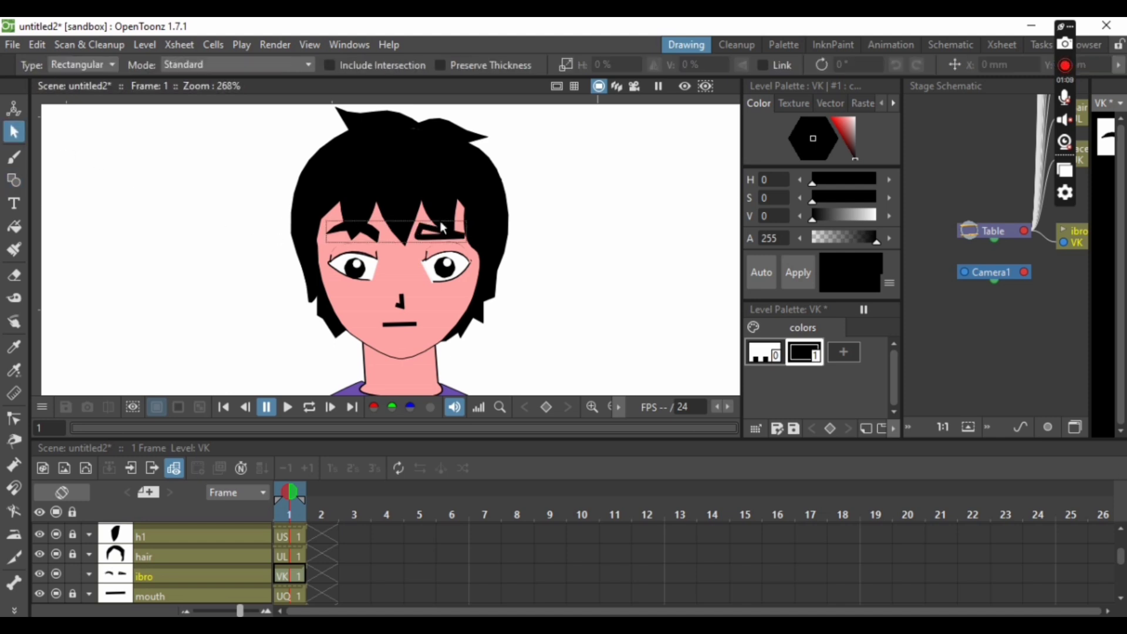
pyautogui.click(447, 238)
pyautogui.press('Delete')
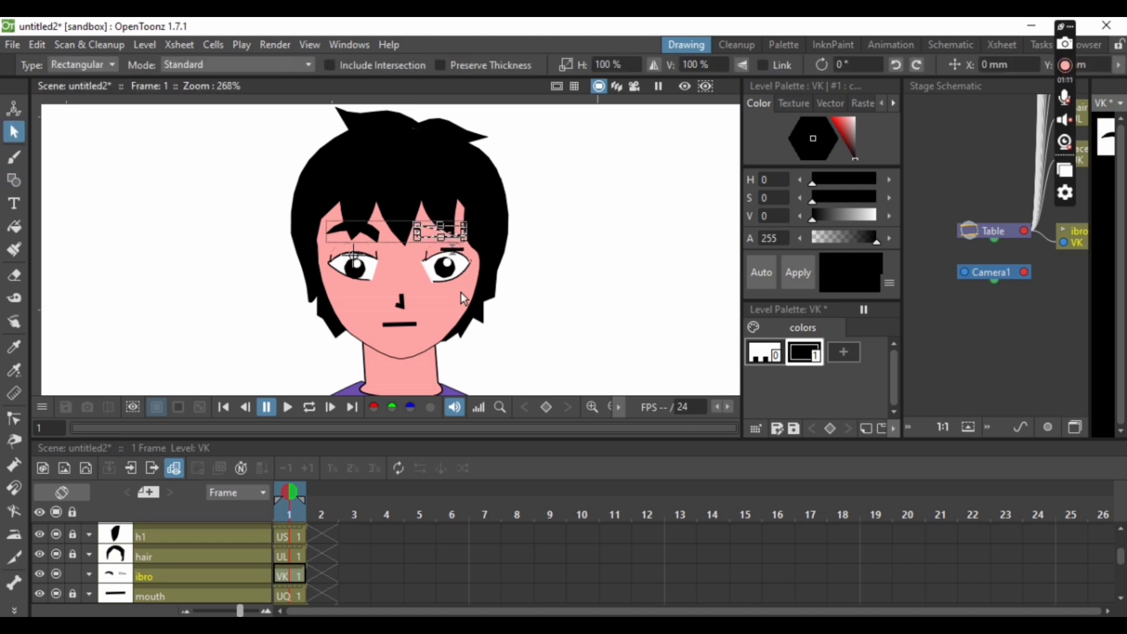
# Step: Bend the upper and lower edges of the character's left eyebrow upward into an arch matching the other eyebrow
pyautogui.click(14, 418)
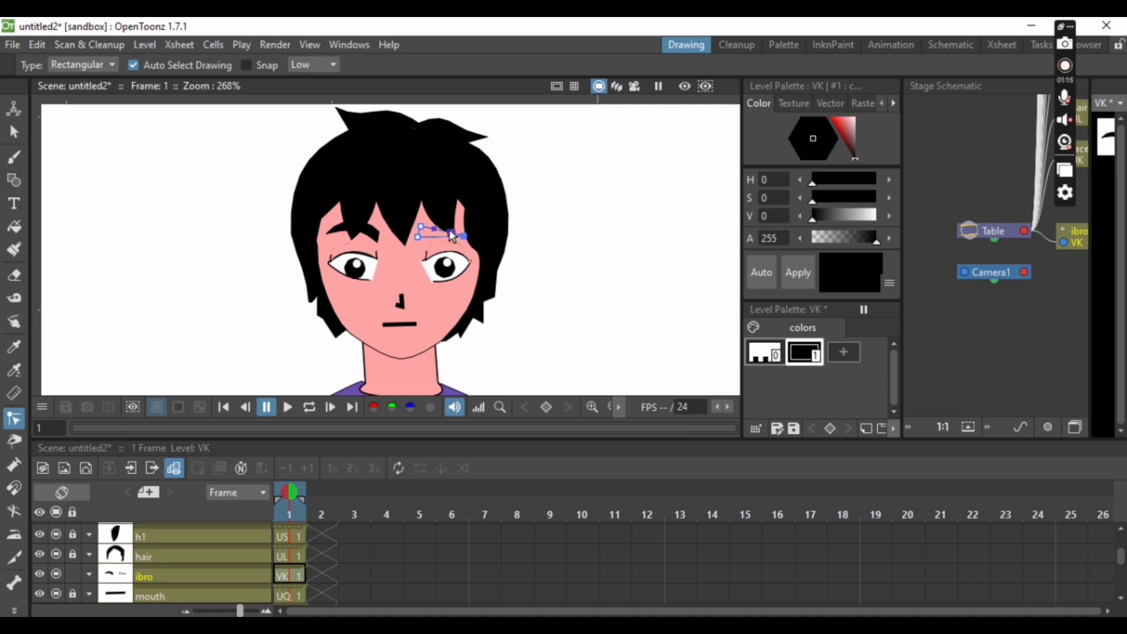
pyautogui.moveTo(449, 231); pyautogui.dragTo(453, 224)
pyautogui.keyDown('ctrl'); pyautogui.click(451, 237); pyautogui.keyUp('ctrl')
pyautogui.click(423, 251)
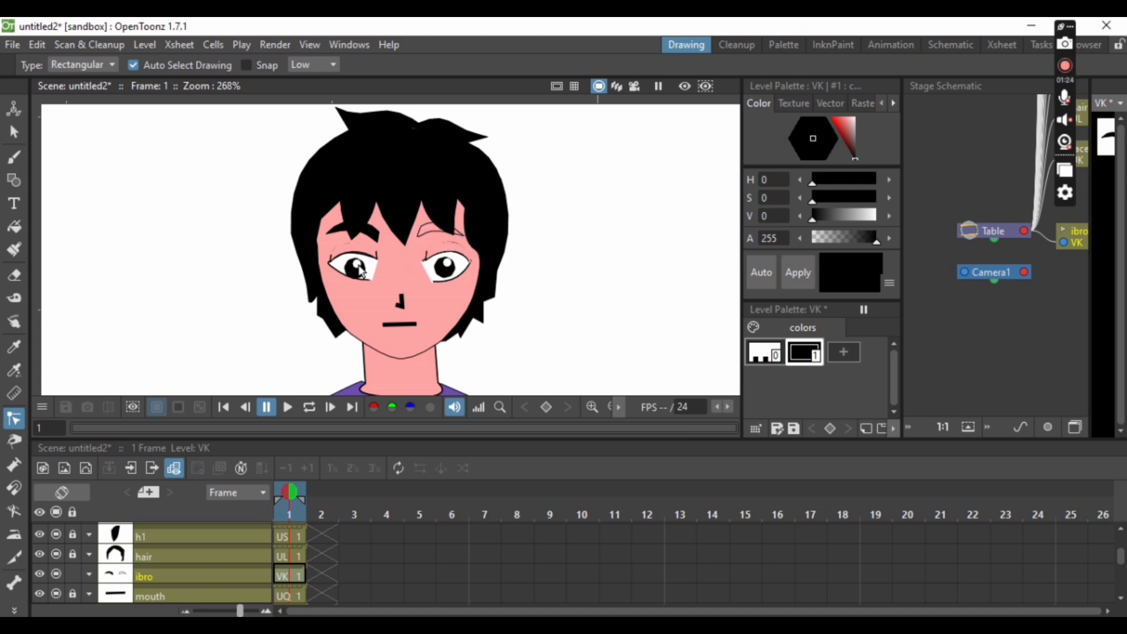
# Step: Fill the character's left eyebrow with black and look over the whole figure
pyautogui.click(14, 227)
pyautogui.moveTo(390, 195); pyautogui.dragTo(490, 258)
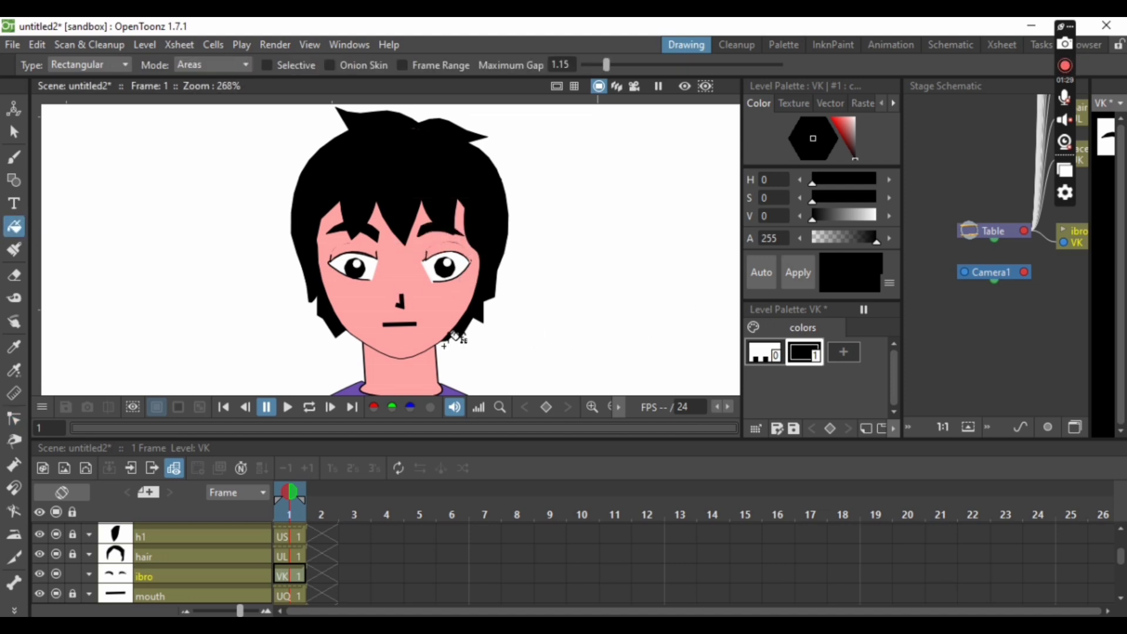
pyautogui.click(611, 405)
pyautogui.click(606, 406)
pyautogui.click(607, 405)
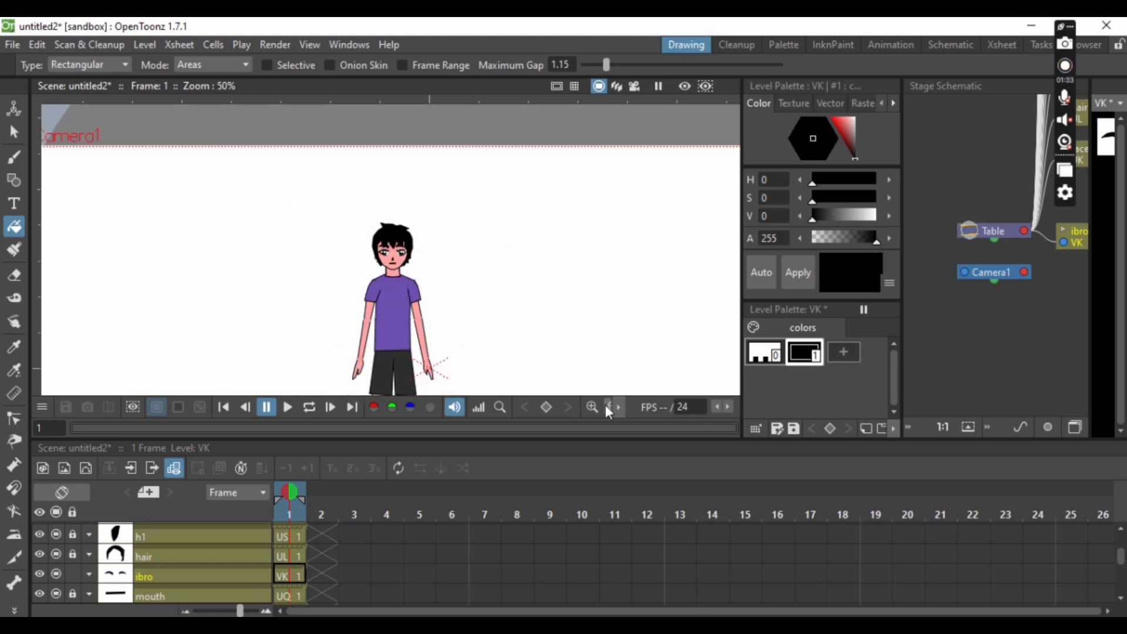
pyautogui.click(606, 405)
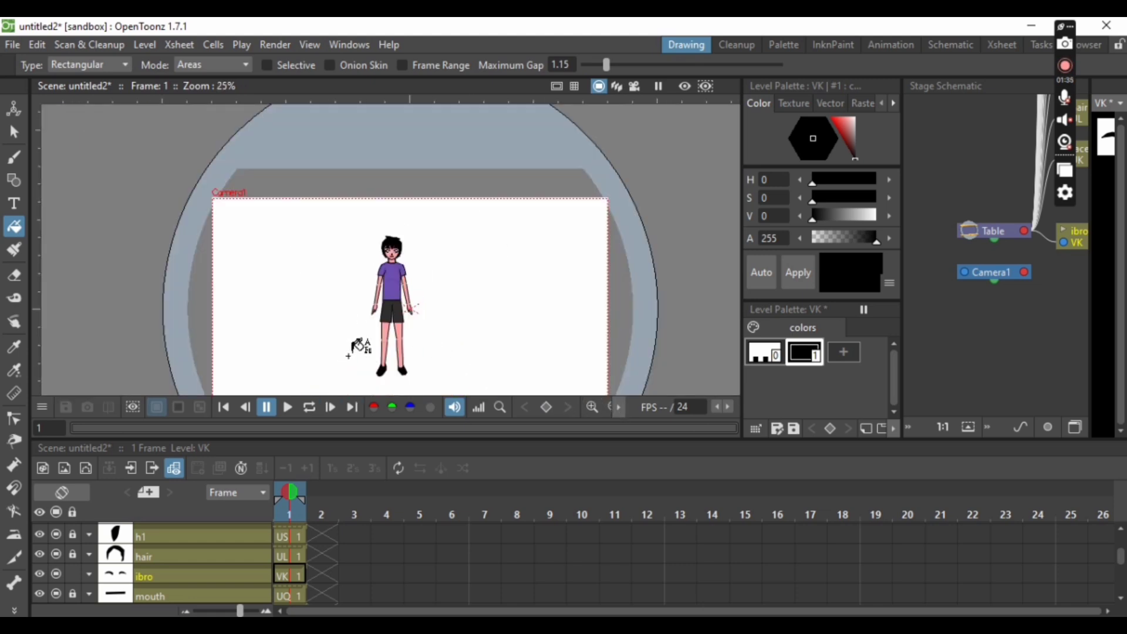
pyautogui.scroll(5, 359, 348)
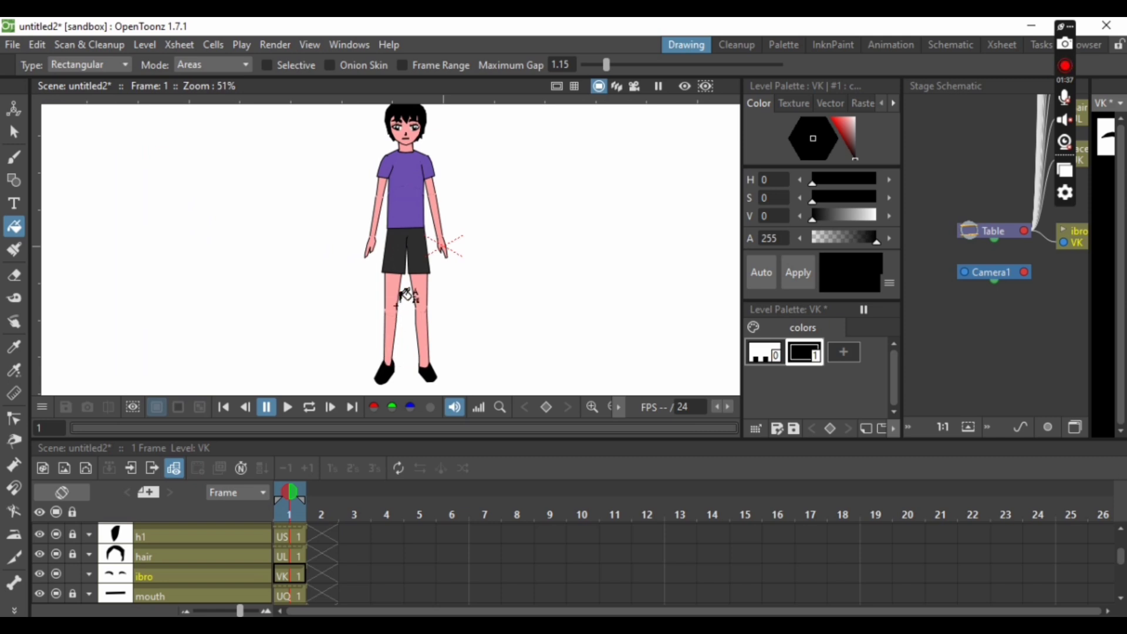
pyautogui.scroll(-4, 434, 346)
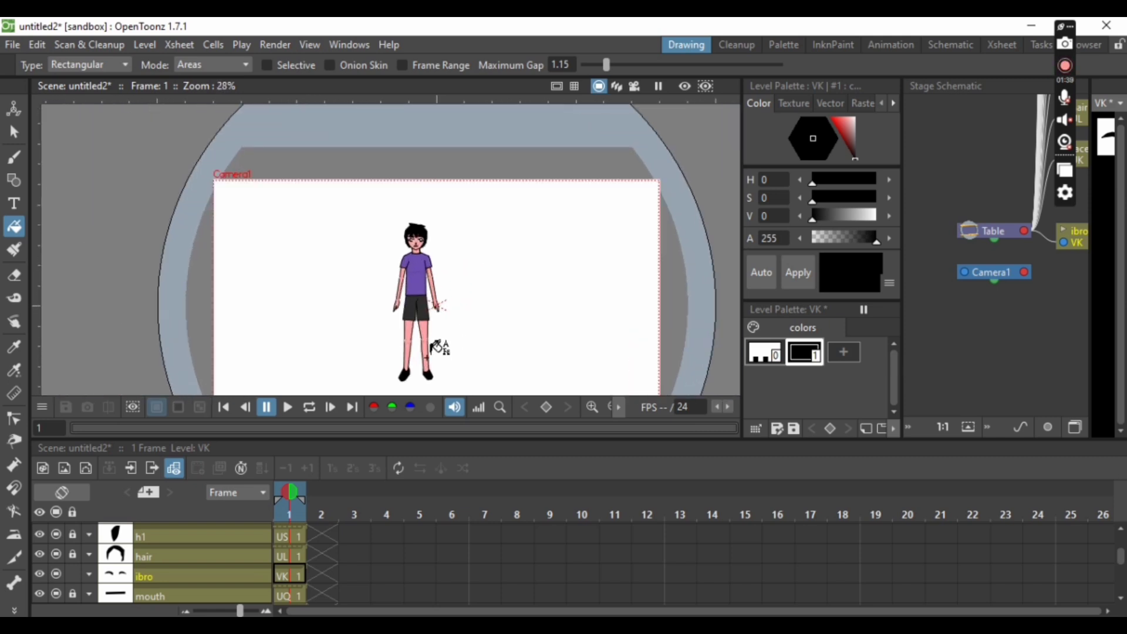
pyautogui.scroll(3, 437, 347)
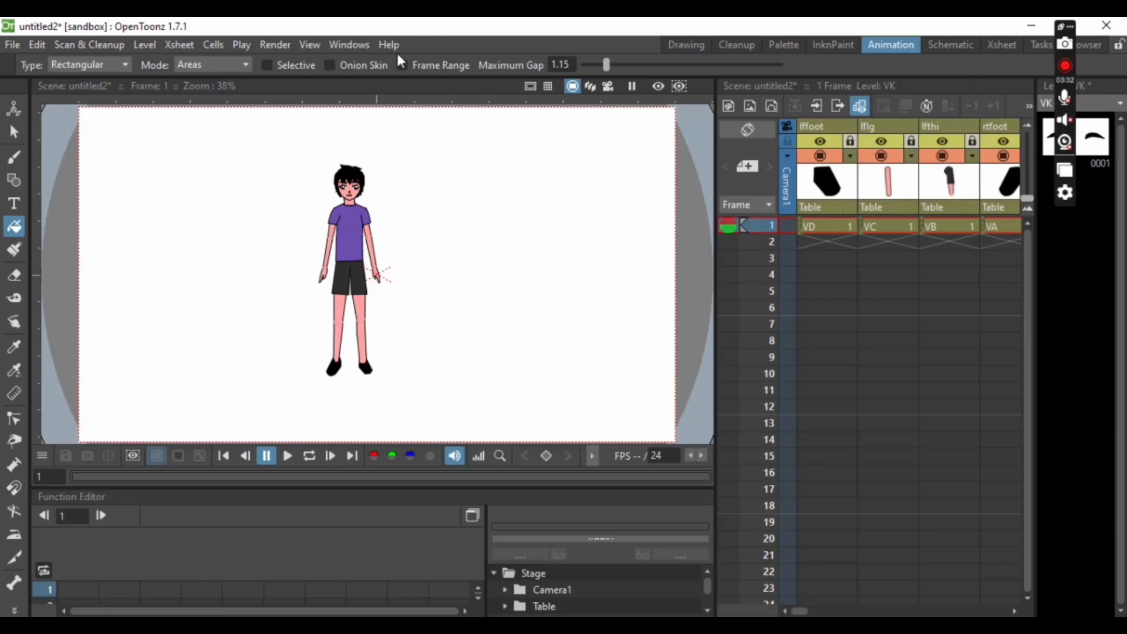
# Step: Open a floating Stage Schematic in the Animation room, place it beside the character and enlarge it to cover the Xsheet area
pyautogui.click(346, 46)
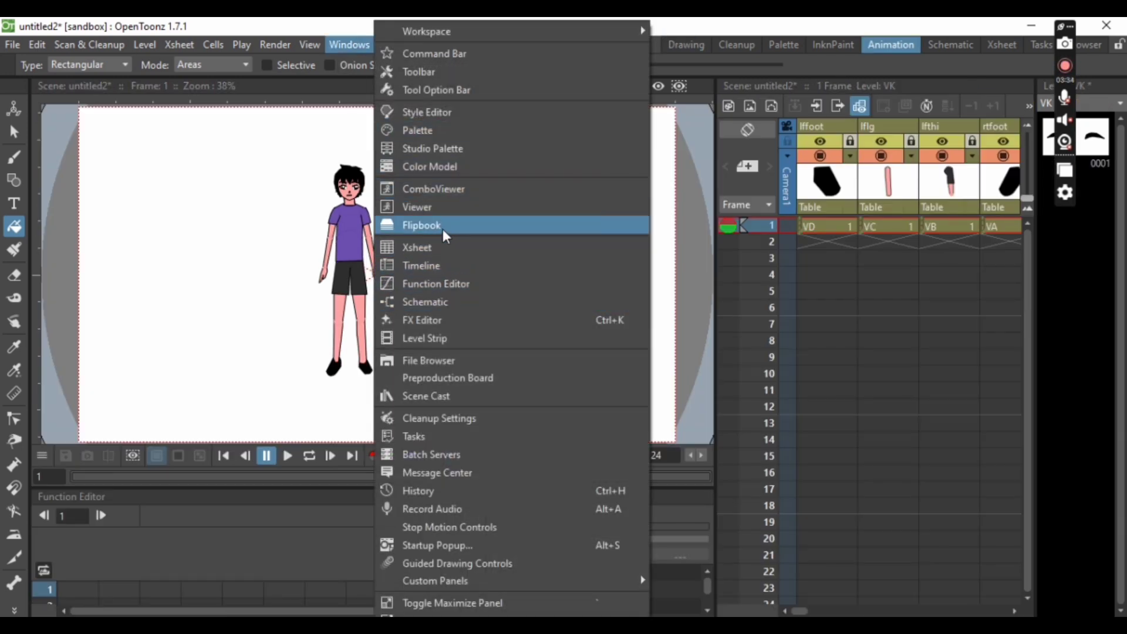
pyautogui.click(452, 301)
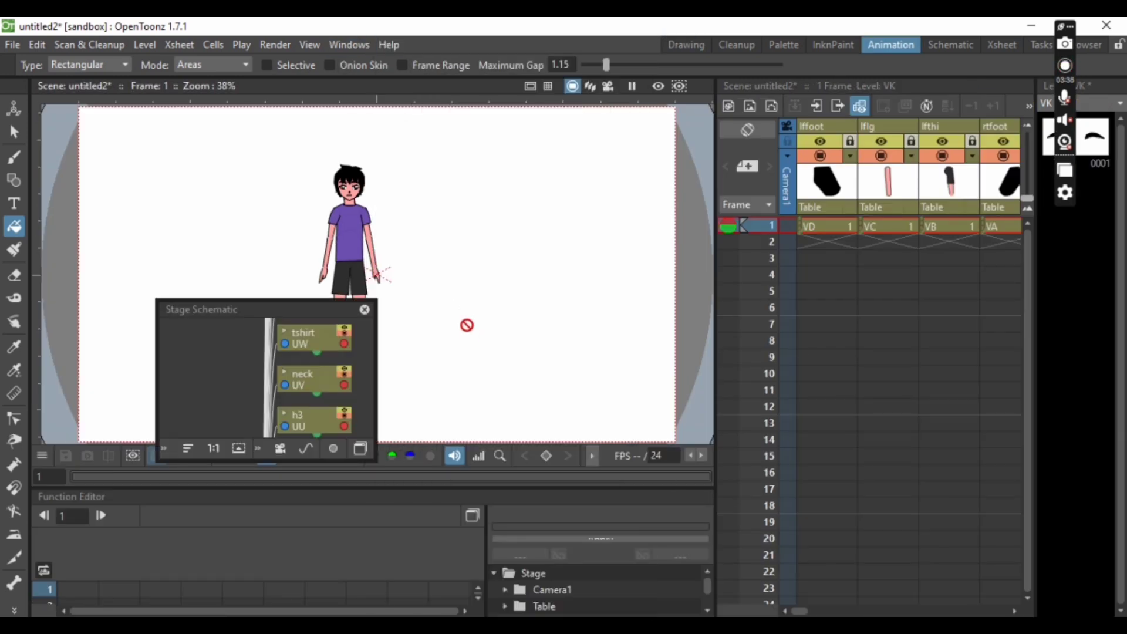
pyautogui.moveTo(323, 314); pyautogui.dragTo(889, 334)
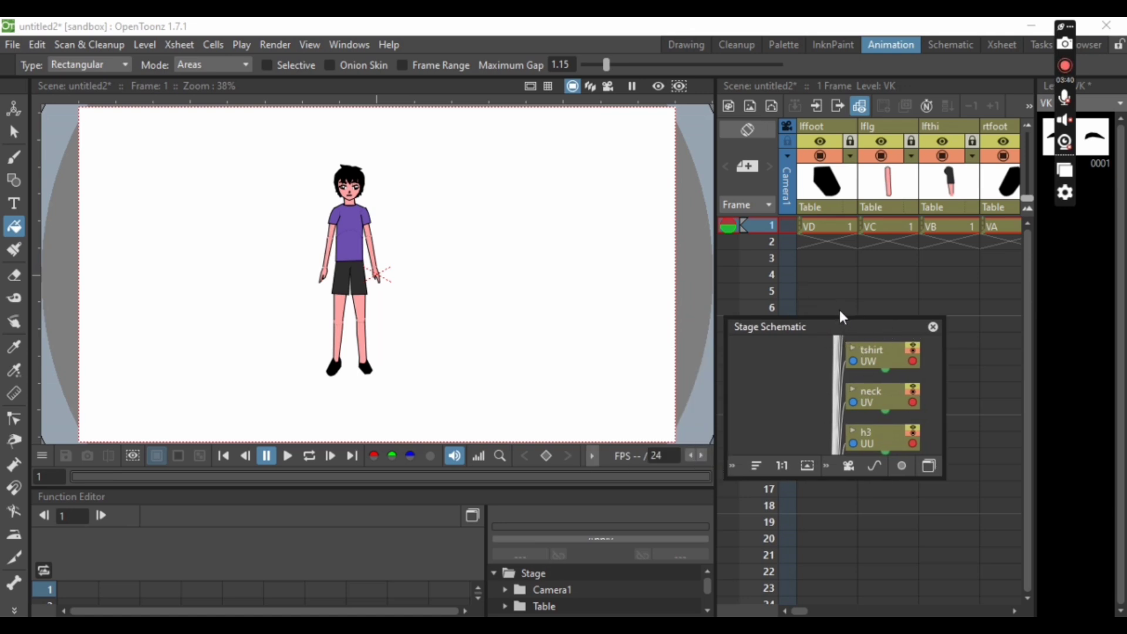
pyautogui.moveTo(839, 321); pyautogui.dragTo(840, 102)
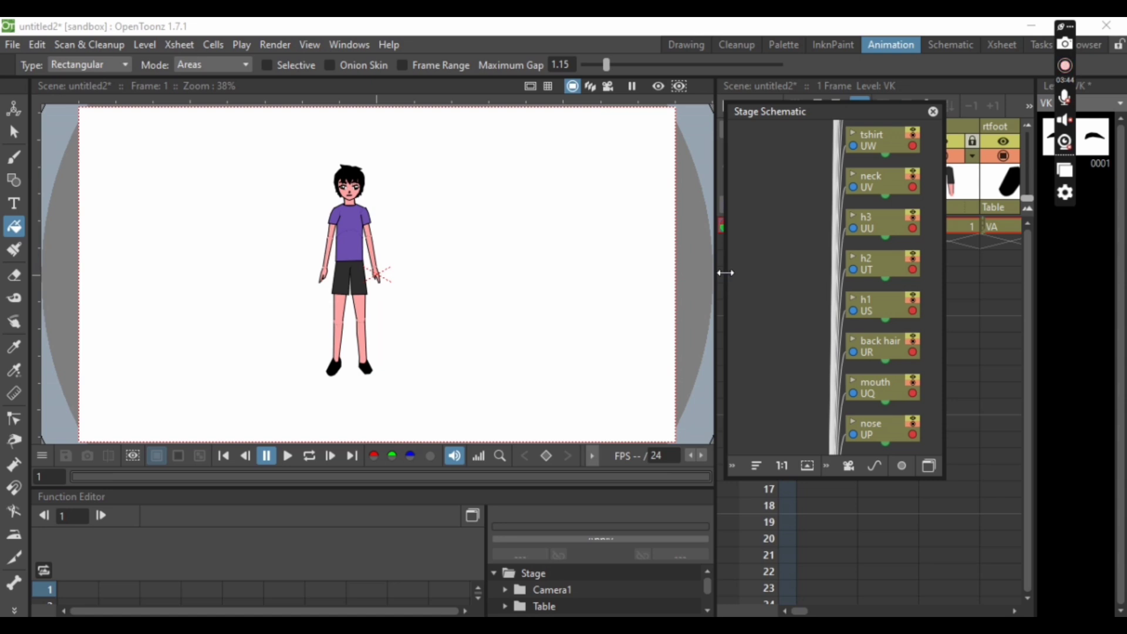
pyautogui.moveTo(722, 270); pyautogui.dragTo(473, 251)
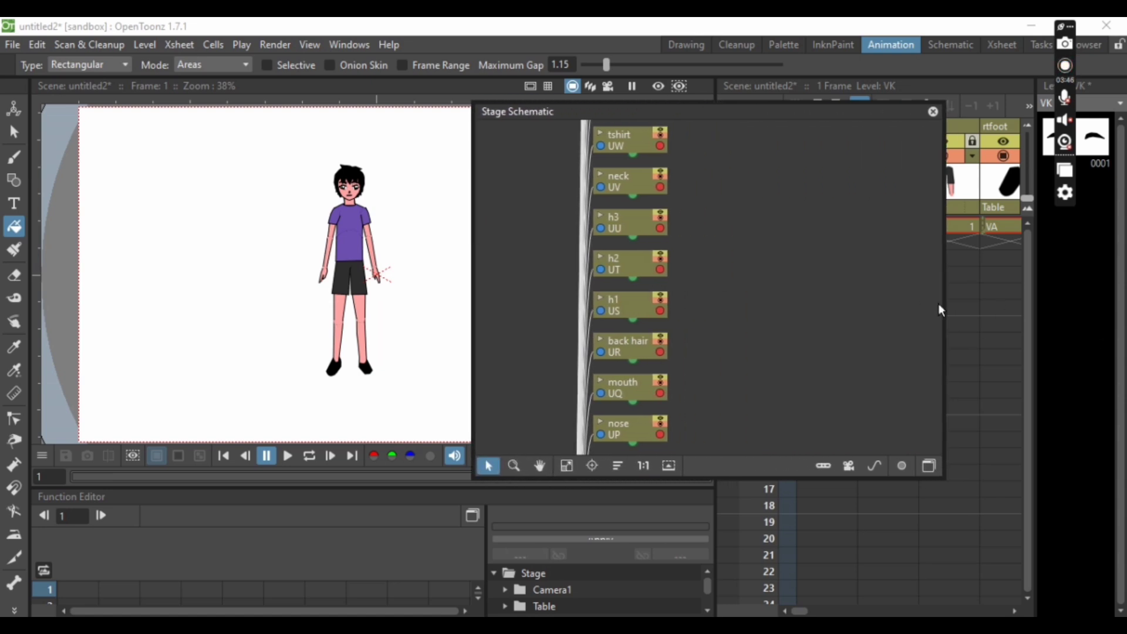
pyautogui.moveTo(951, 310); pyautogui.dragTo(1089, 342)
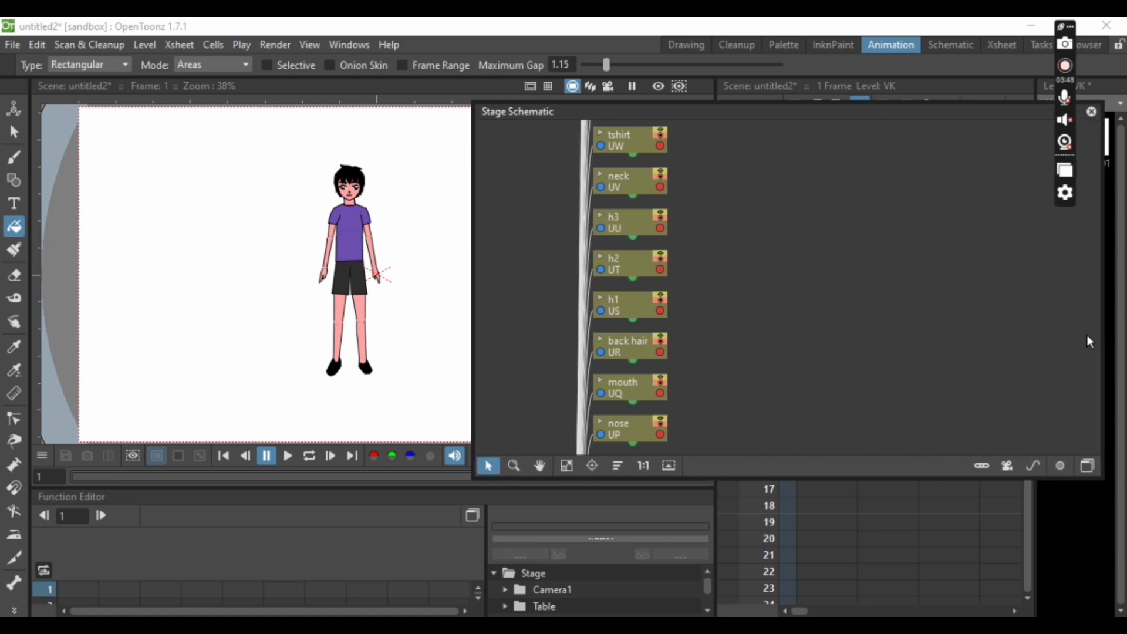
pyautogui.moveTo(847, 477); pyautogui.dragTo(848, 614)
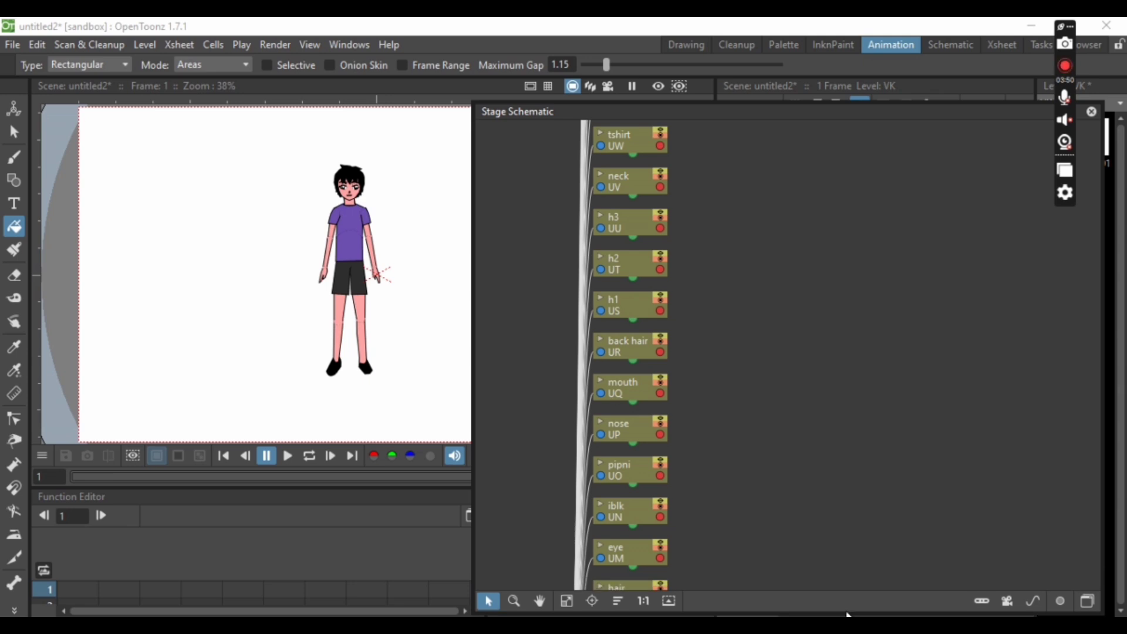
# Step: Pull the face and hair nodes out of the schematic's column and parent the hair node to the face node
pyautogui.click(512, 602)
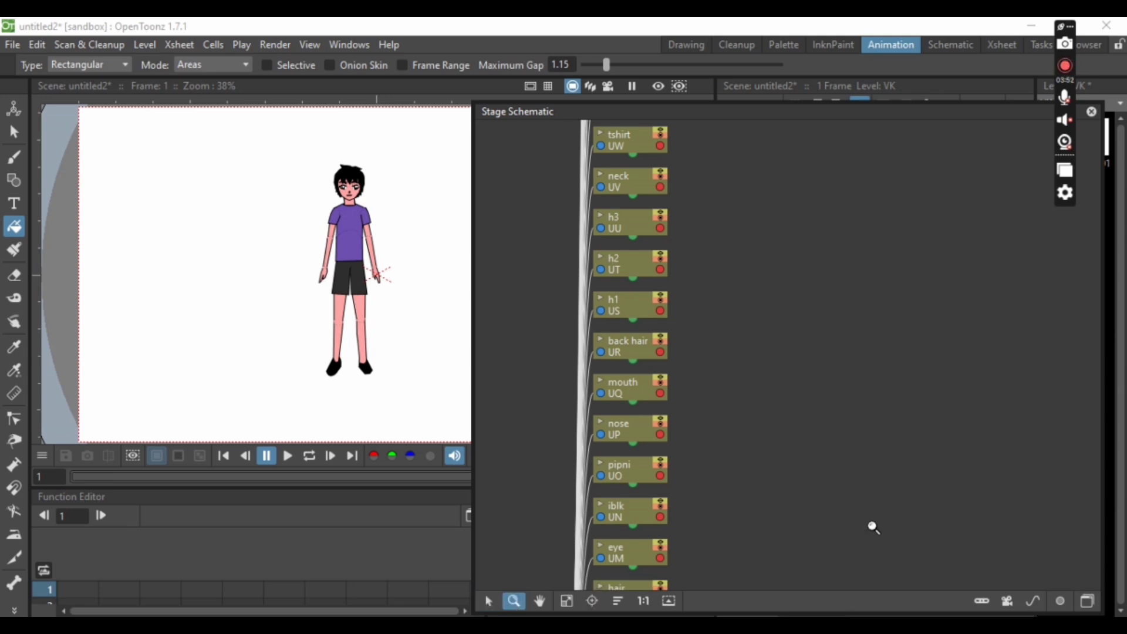
pyautogui.scroll(-5, 949, 491)
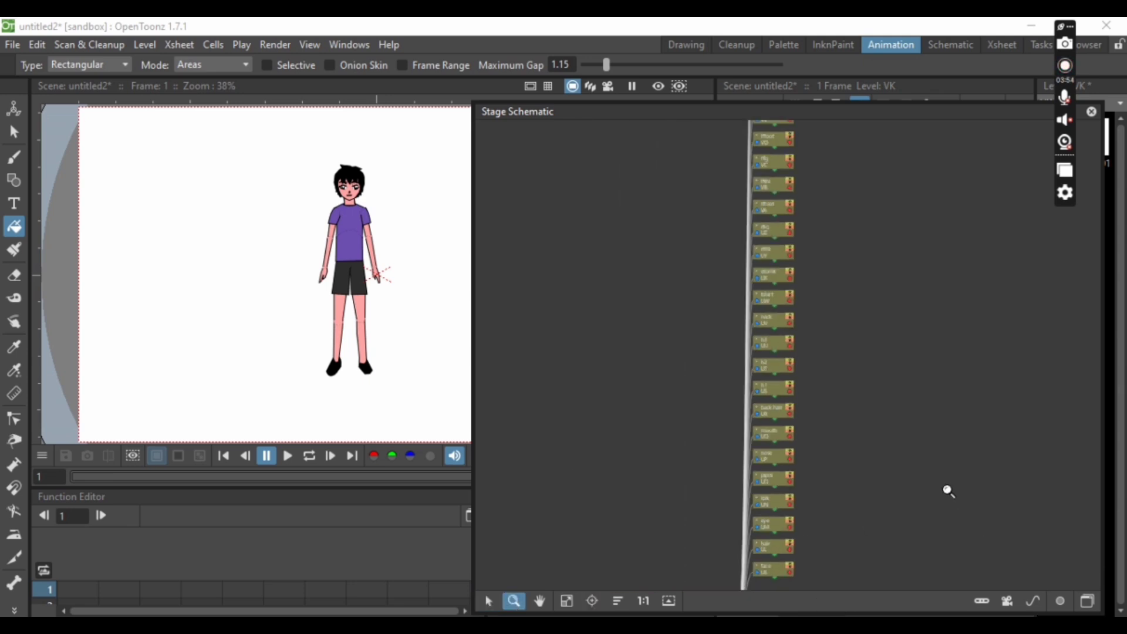
pyautogui.click(485, 602)
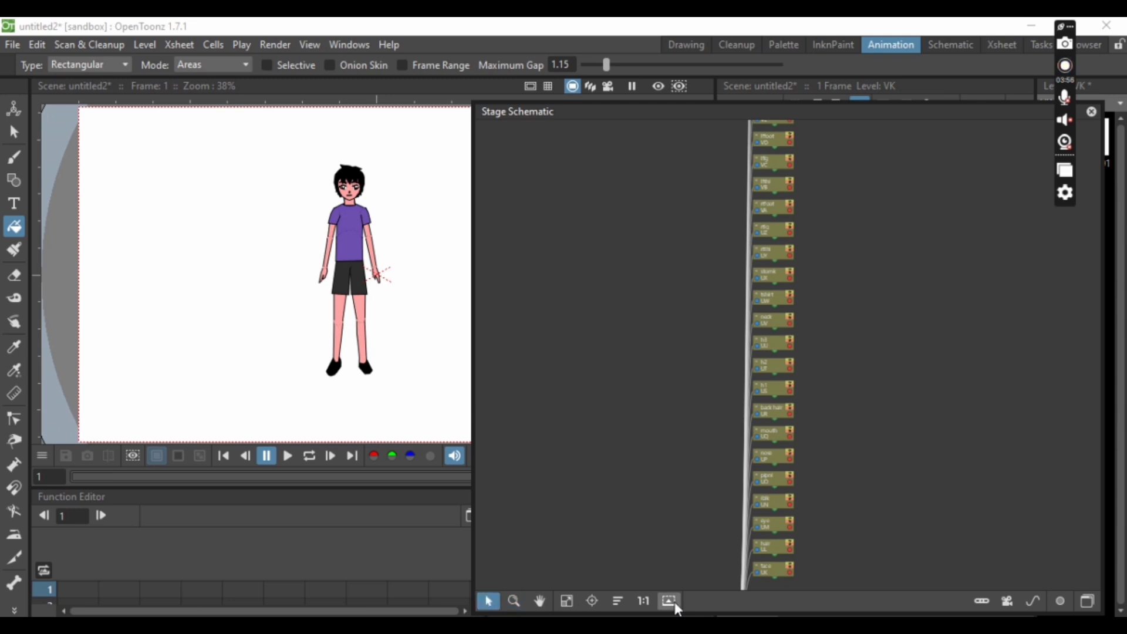
pyautogui.moveTo(778, 568); pyautogui.dragTo(607, 437)
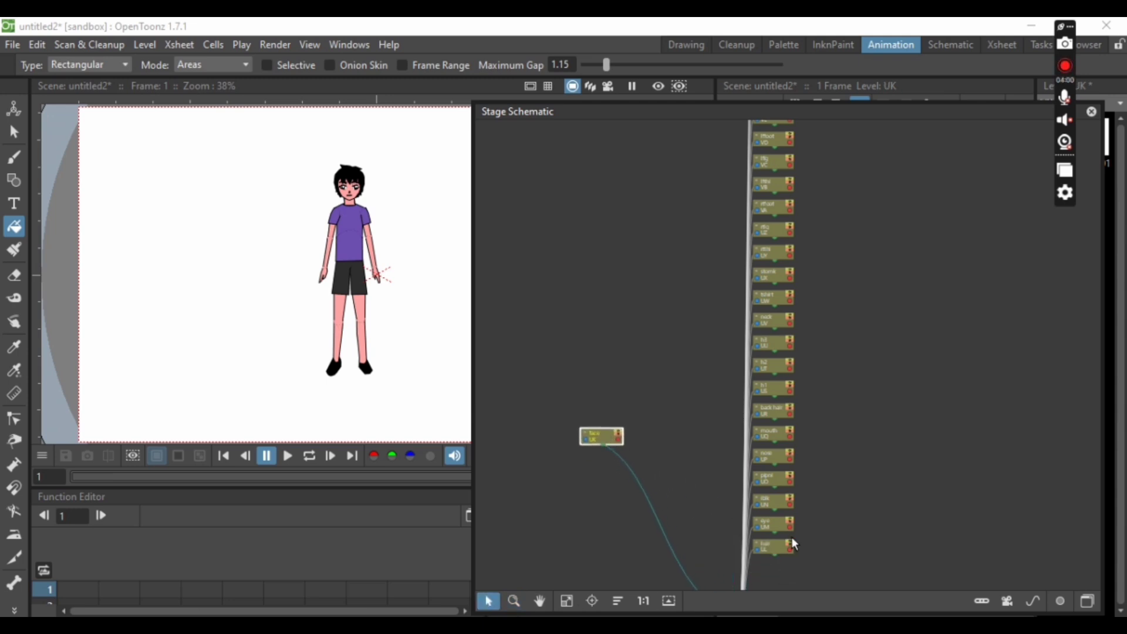
pyautogui.moveTo(768, 549); pyautogui.dragTo(545, 419)
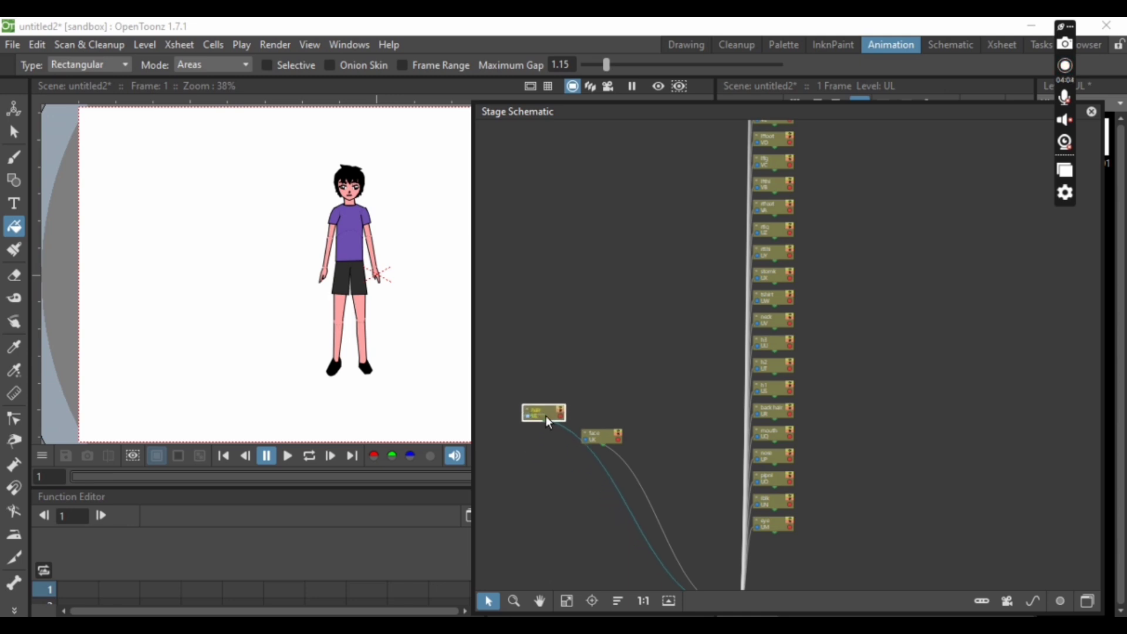
pyautogui.click(600, 441)
pyautogui.click(528, 415)
# Step: Parent the eye and iblk nodes to the face node and arrange them just above it
pyautogui.moveTo(776, 527); pyautogui.dragTo(623, 445)
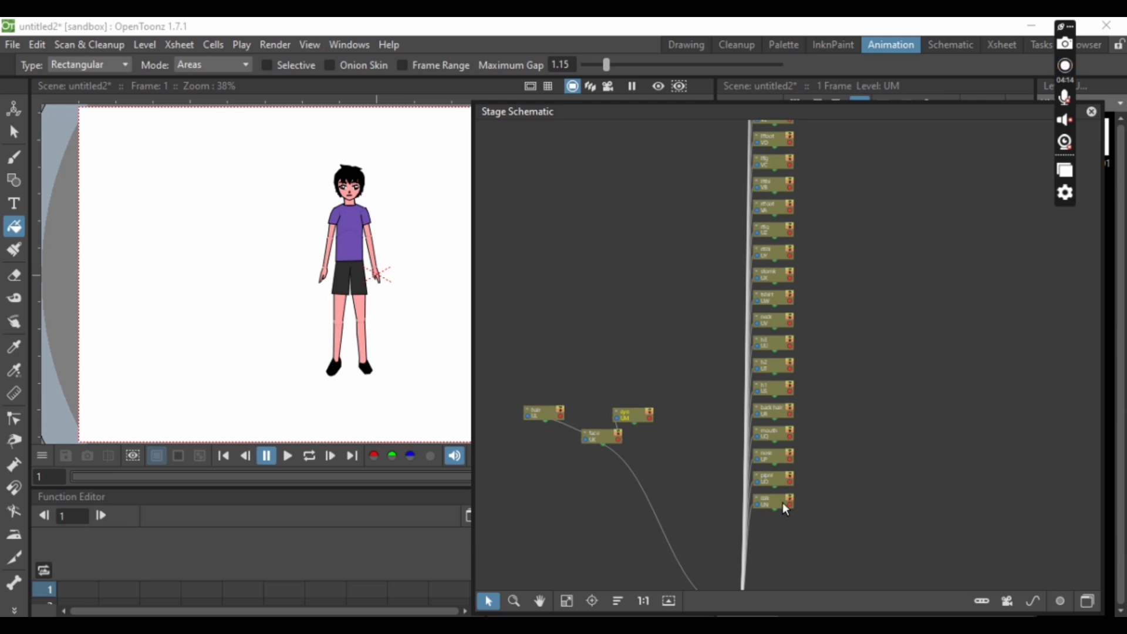
pyautogui.moveTo(778, 502); pyautogui.dragTo(694, 394)
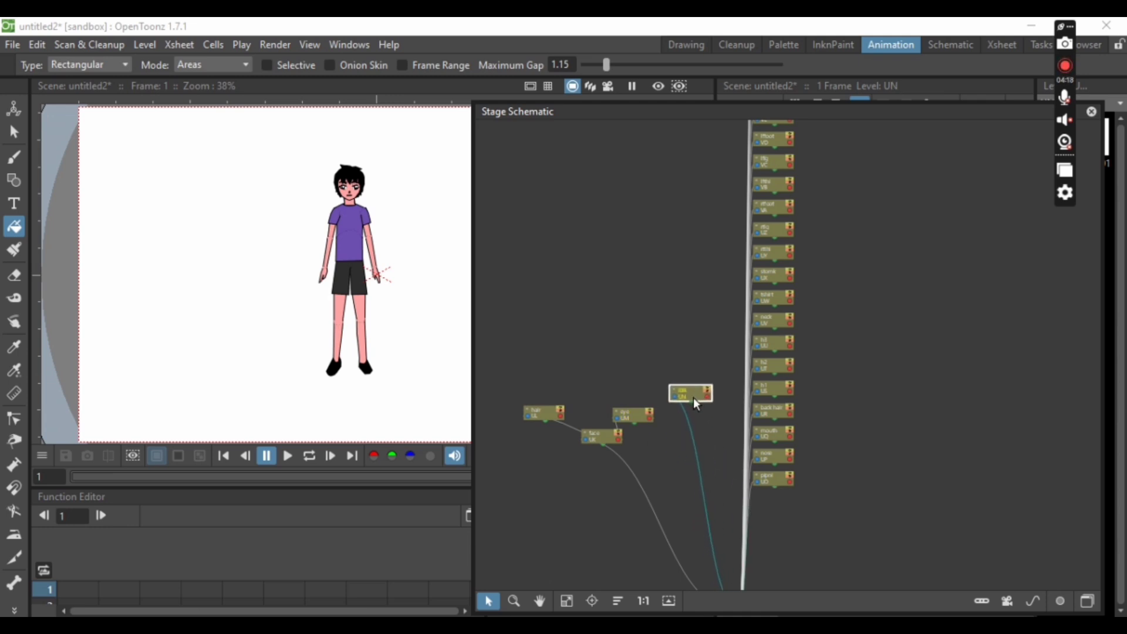
pyautogui.scroll(2, 697, 404)
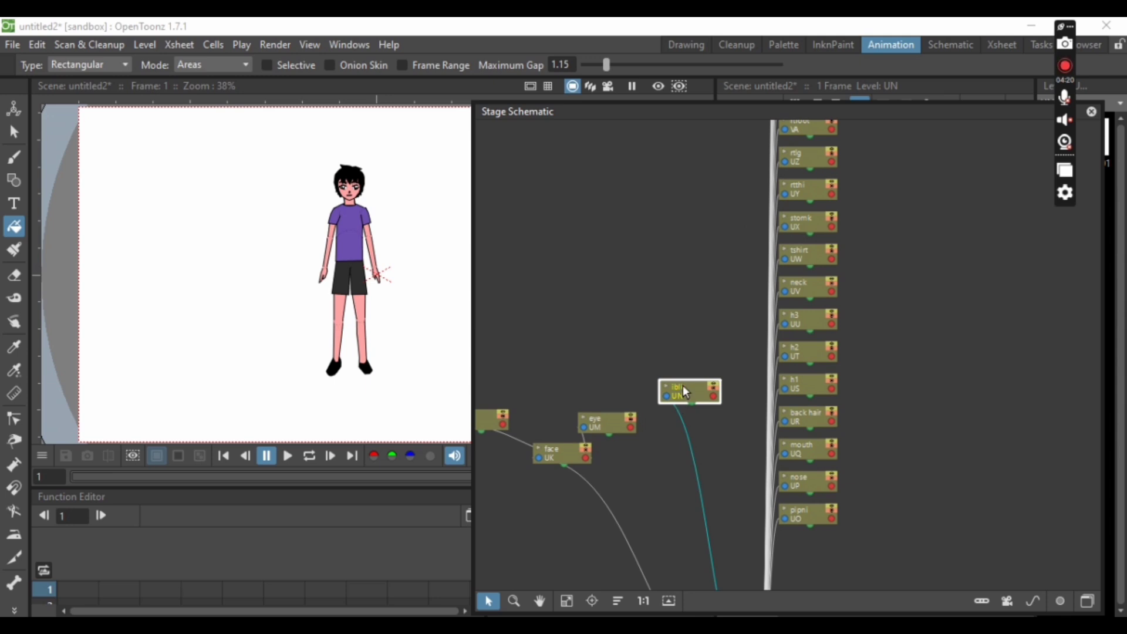
pyautogui.moveTo(682, 387); pyautogui.dragTo(576, 459)
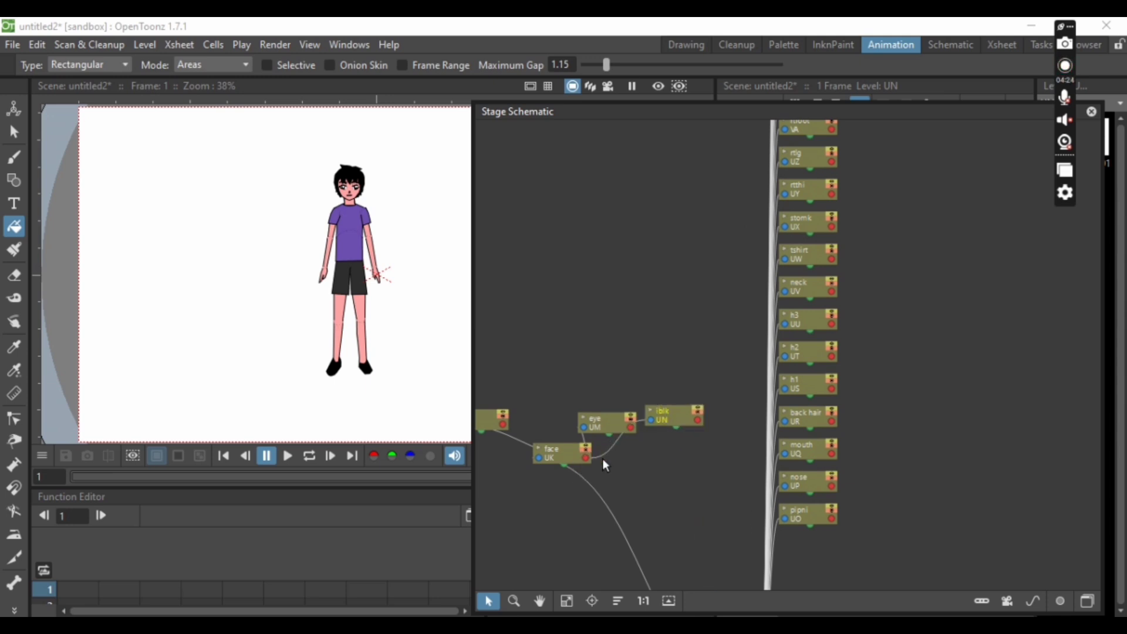
pyautogui.click(654, 422)
pyautogui.moveTo(622, 426); pyautogui.dragTo(637, 400)
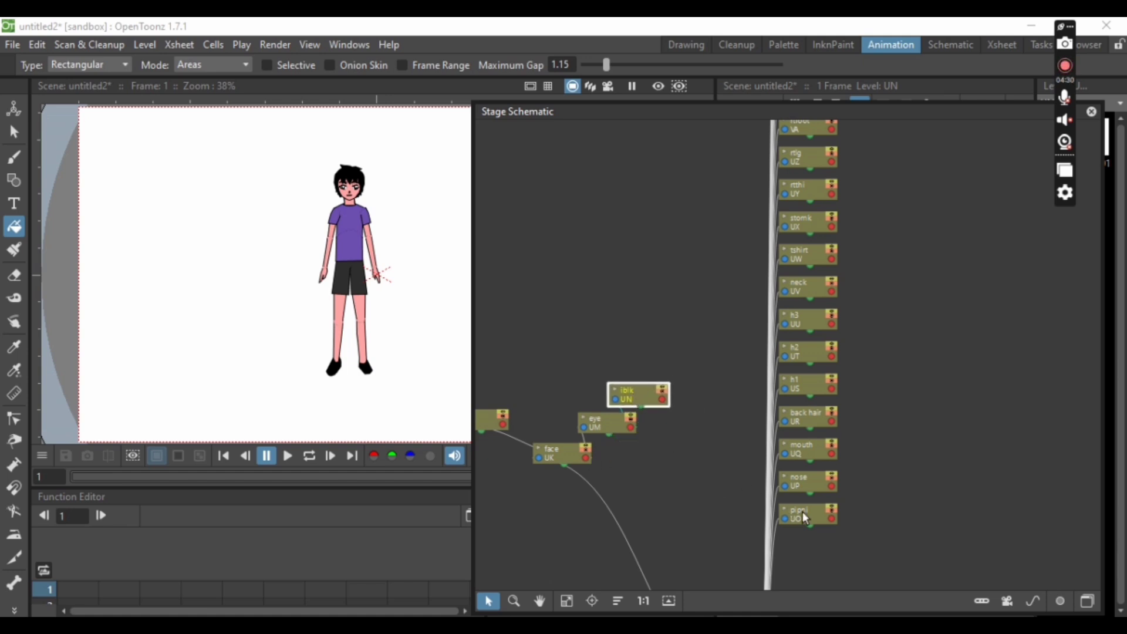
# Step: Parent the pipni, nose, mouth and back hair nodes to the face node, and pull the h1 node out of the column
pyautogui.moveTo(807, 518); pyautogui.dragTo(584, 461)
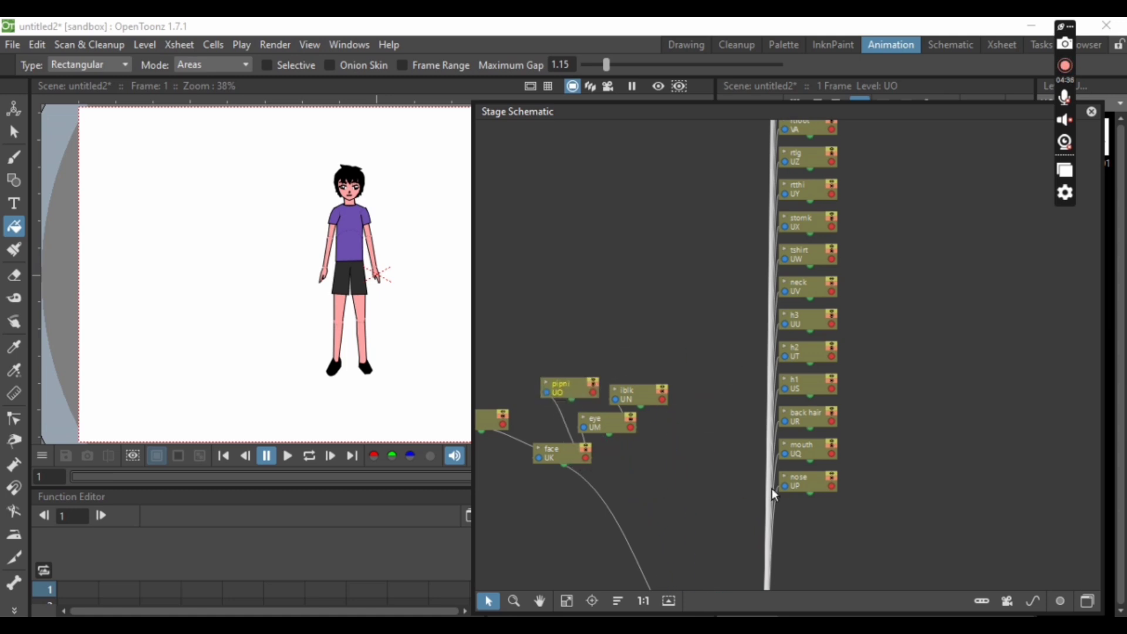
pyautogui.moveTo(792, 486); pyautogui.dragTo(586, 460)
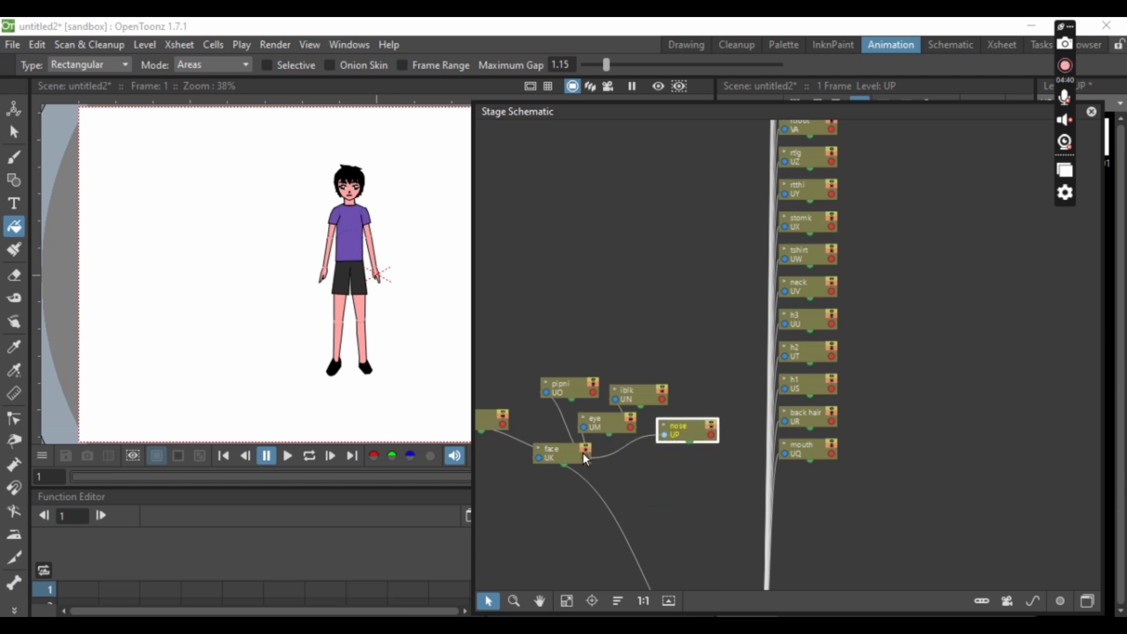
pyautogui.click(703, 469)
pyautogui.moveTo(816, 443); pyautogui.dragTo(584, 459)
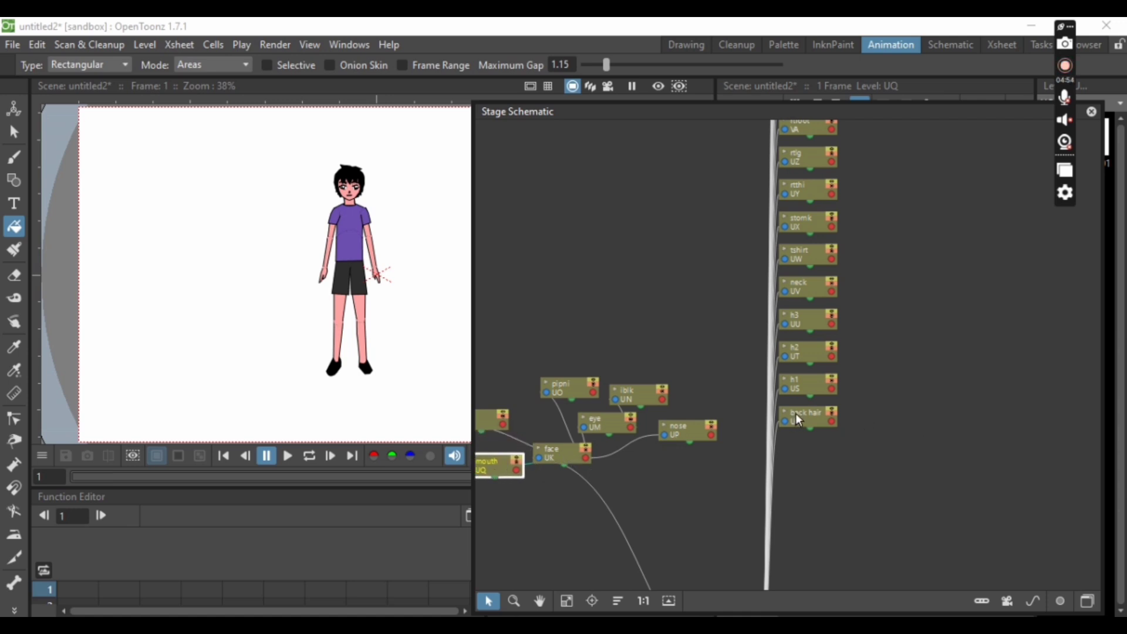
pyautogui.moveTo(795, 414); pyautogui.dragTo(585, 459)
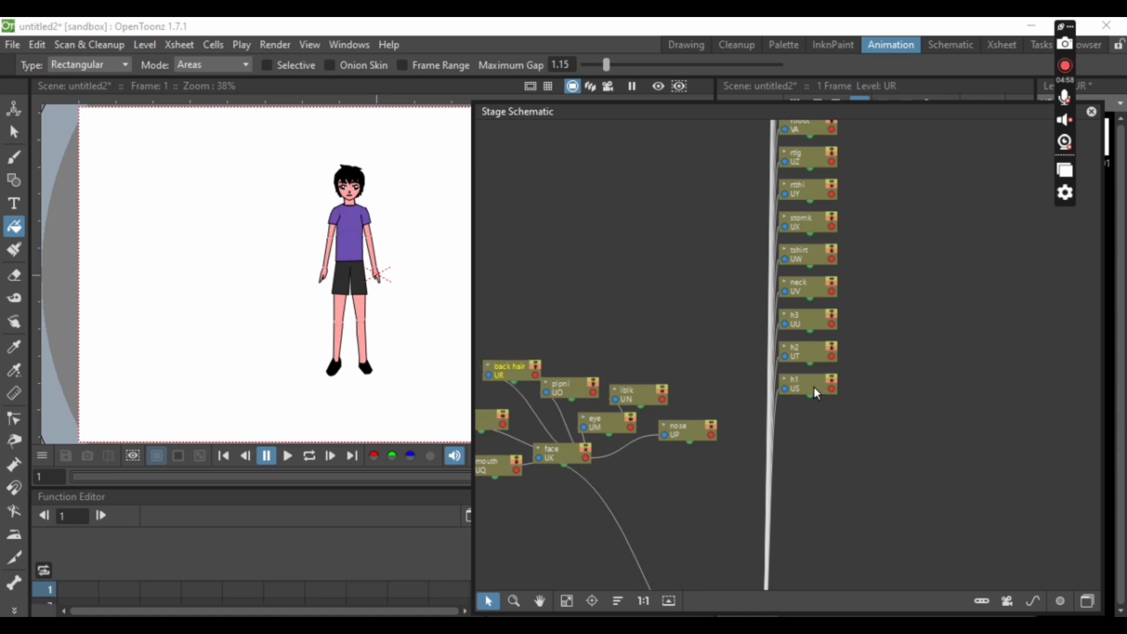
pyautogui.moveTo(813, 386); pyautogui.dragTo(535, 330)
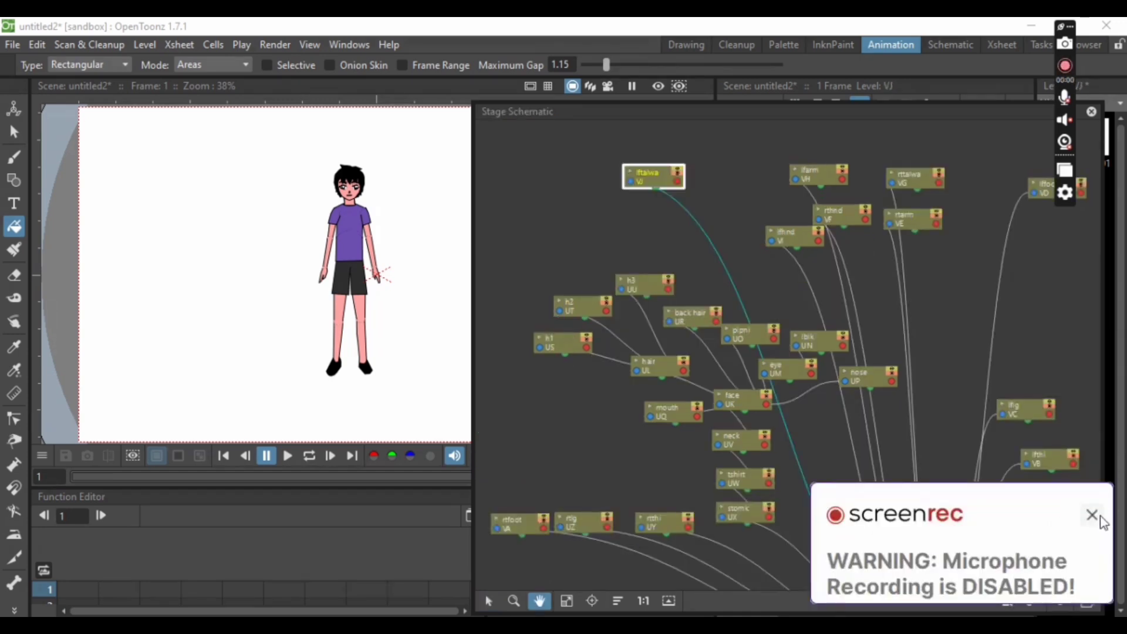
# Step: Chain the right leg by parenting rtthi to stomk, rtlg to rtthi and rtfoot to rtlg
pyautogui.click(1092, 514)
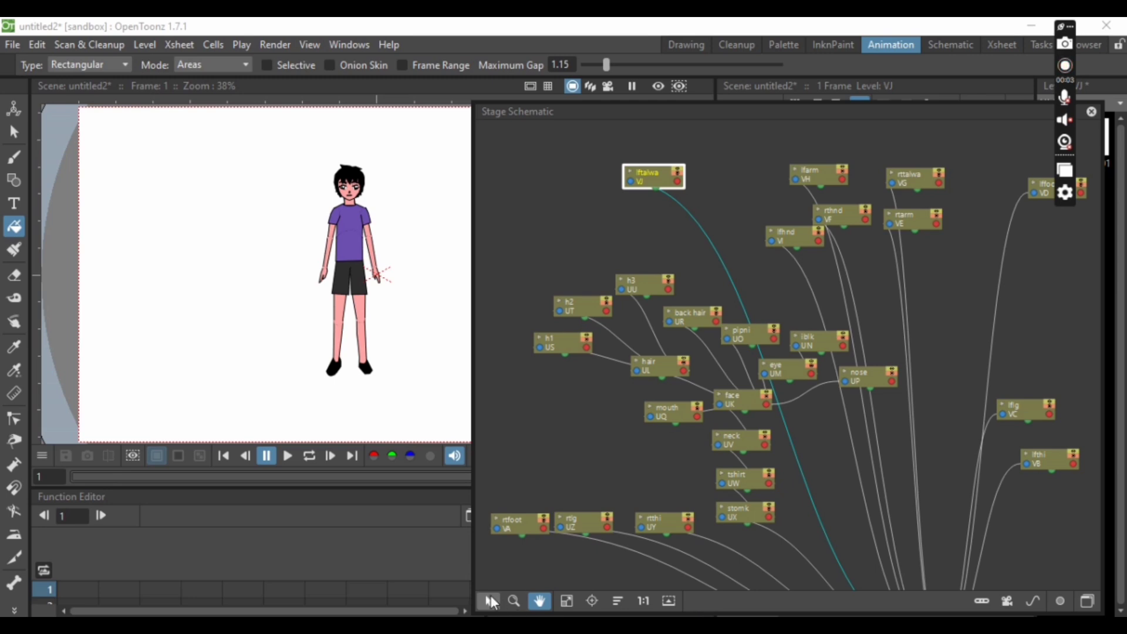
pyautogui.click(490, 599)
pyautogui.moveTo(656, 535); pyautogui.dragTo(683, 545)
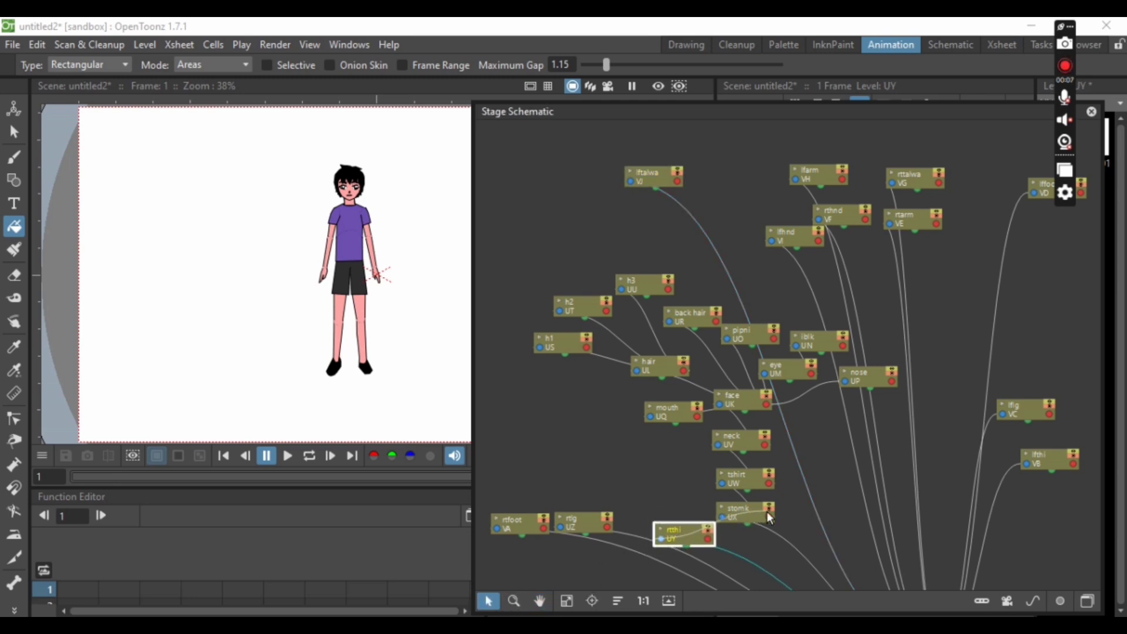
pyautogui.click(512, 551)
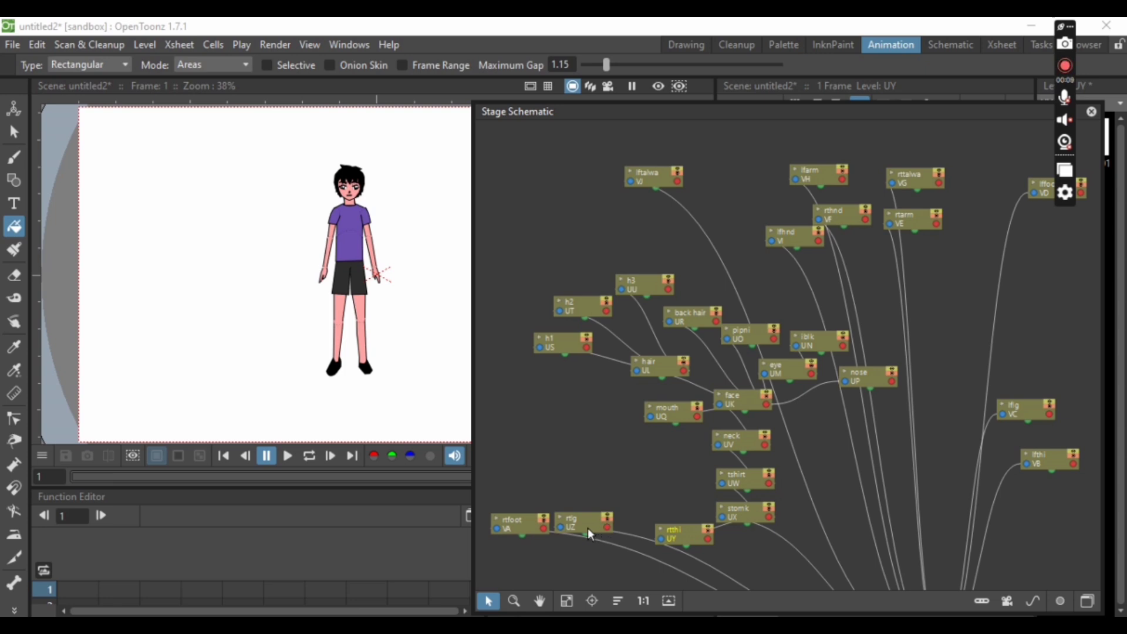
pyautogui.moveTo(588, 534); pyautogui.dragTo(707, 543)
pyautogui.moveTo(526, 526); pyautogui.dragTo(686, 569)
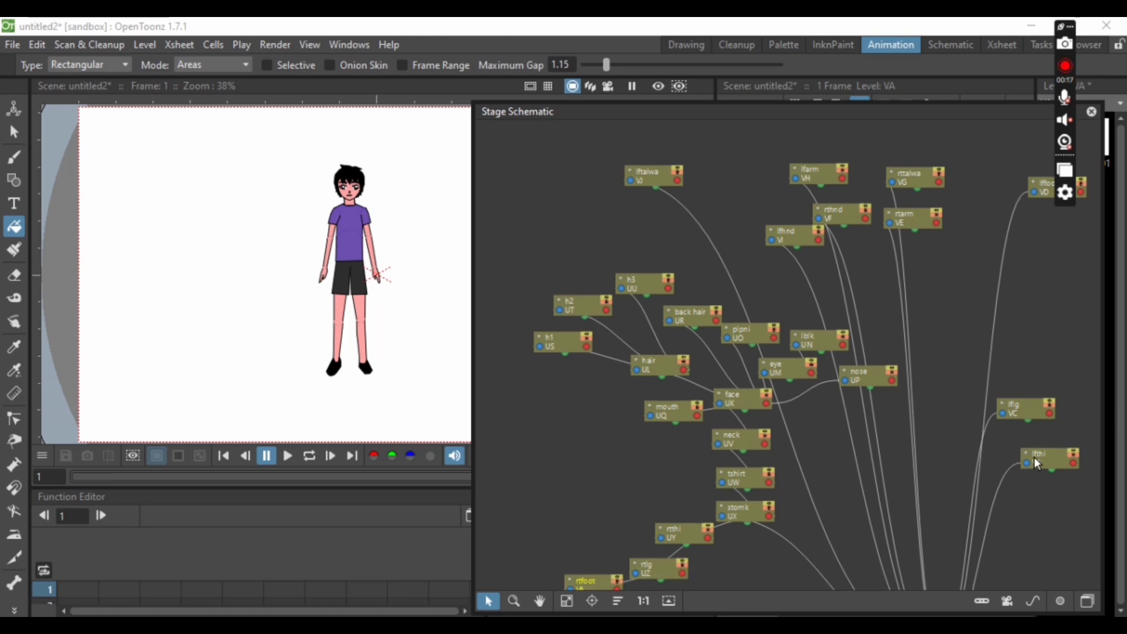
# Step: Chain the left leg by parenting lfthi to stomk, lflg to lfthi and lffoot to lflg
pyautogui.moveTo(991, 517); pyautogui.dragTo(767, 516)
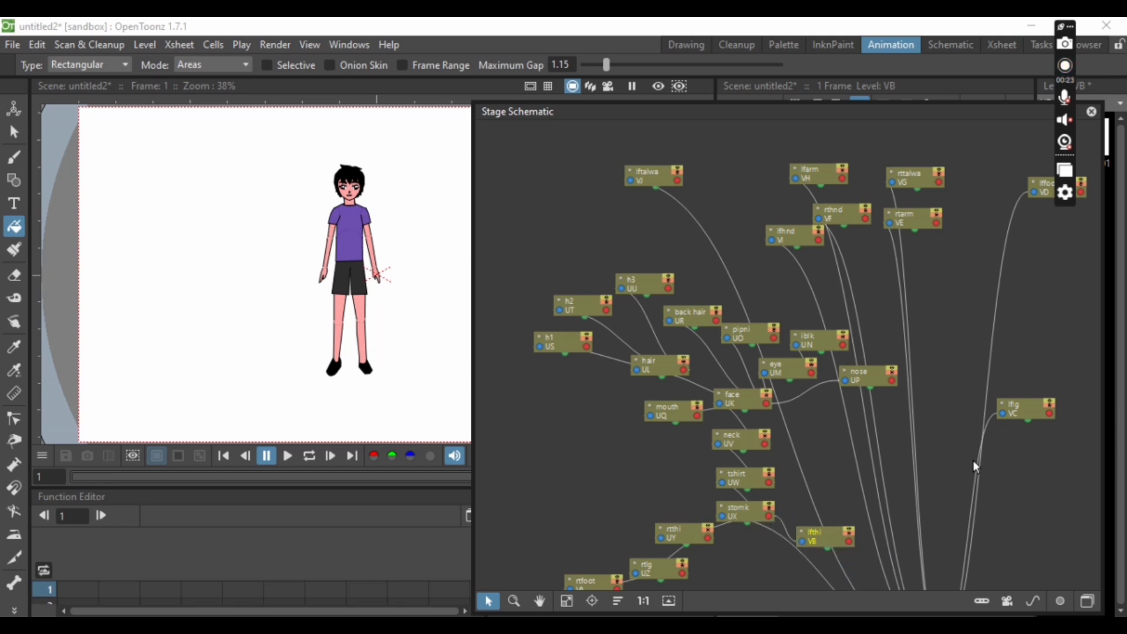
pyautogui.moveTo(1021, 409); pyautogui.dragTo(935, 510)
pyautogui.moveTo(876, 566); pyautogui.dragTo(847, 537)
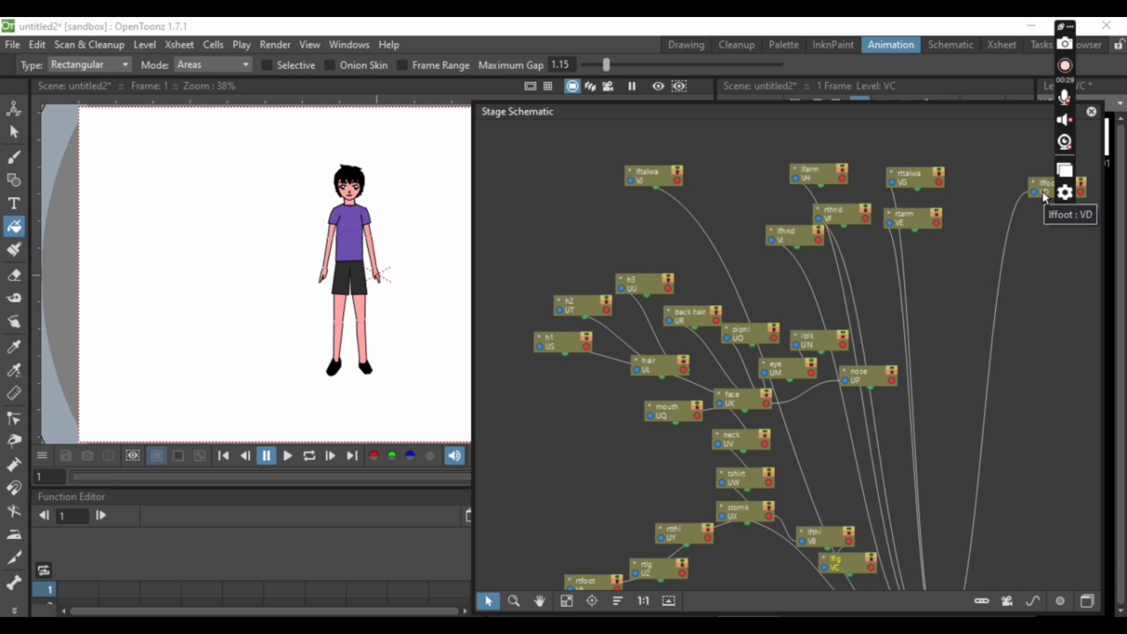
pyautogui.moveTo(1048, 188); pyautogui.dragTo(892, 588)
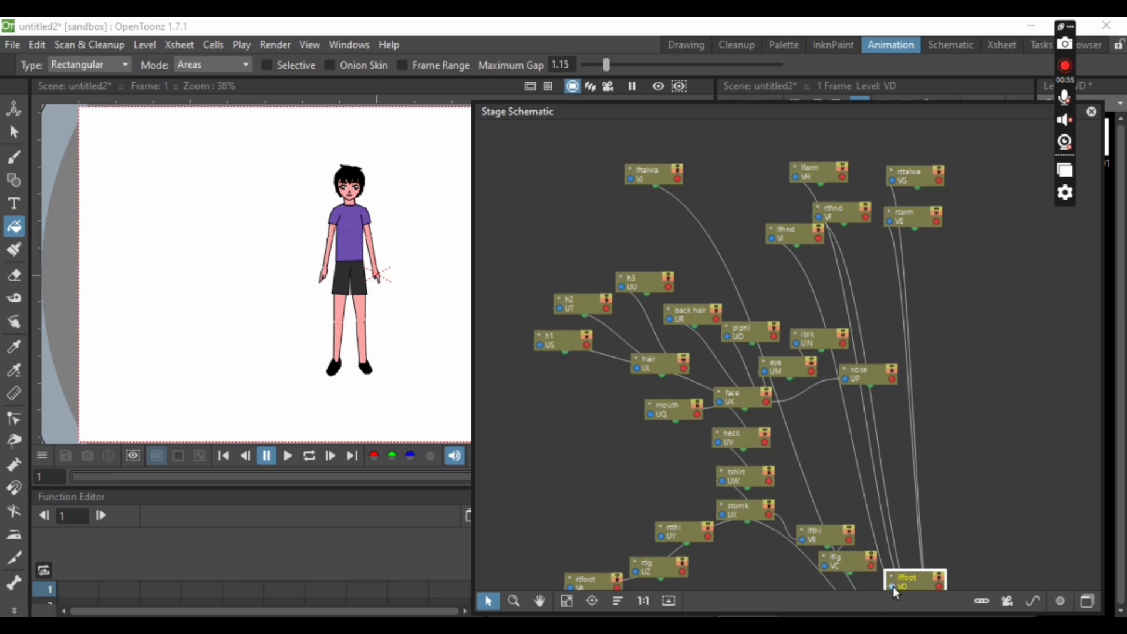
pyautogui.moveTo(892, 586); pyautogui.dragTo(874, 565)
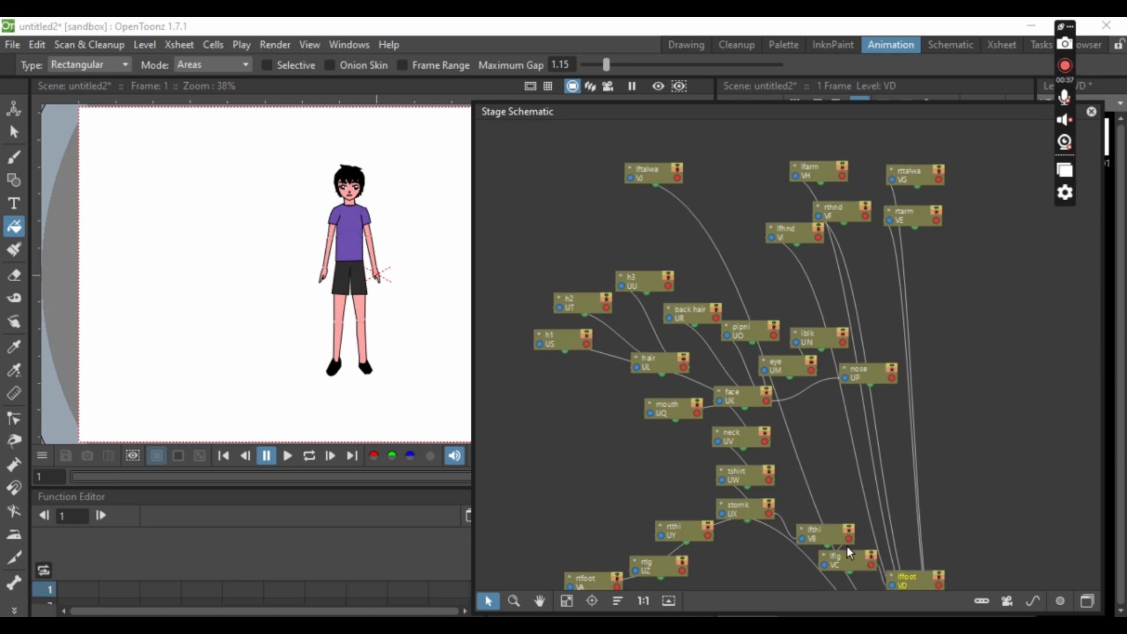
# Step: Chain the right arm by parenting rtarm to tshirt, rthnd to rtarm and rttalwa to rthnd
pyautogui.moveTo(913, 216)
pyautogui.mouseDown()
pyautogui.moveTo(873, 271)
pyautogui.moveTo(602, 455)
pyautogui.moveTo(718, 496)
pyautogui.moveTo(746, 498)
pyautogui.moveTo(765, 484)
pyautogui.mouseUp()
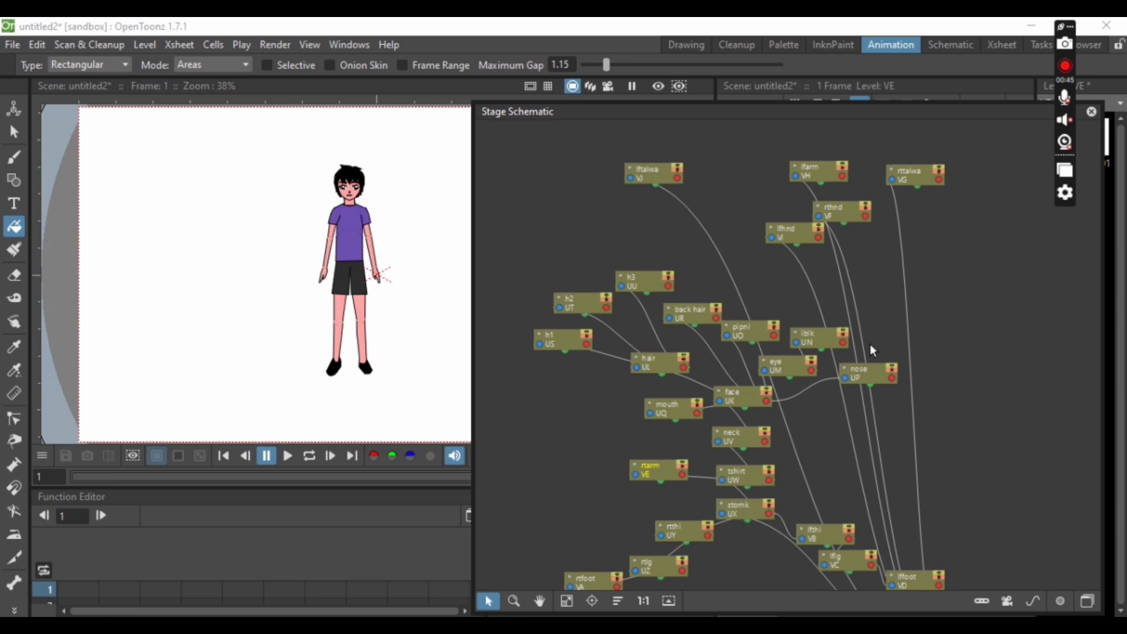
pyautogui.moveTo(919, 180); pyautogui.dragTo(524, 483)
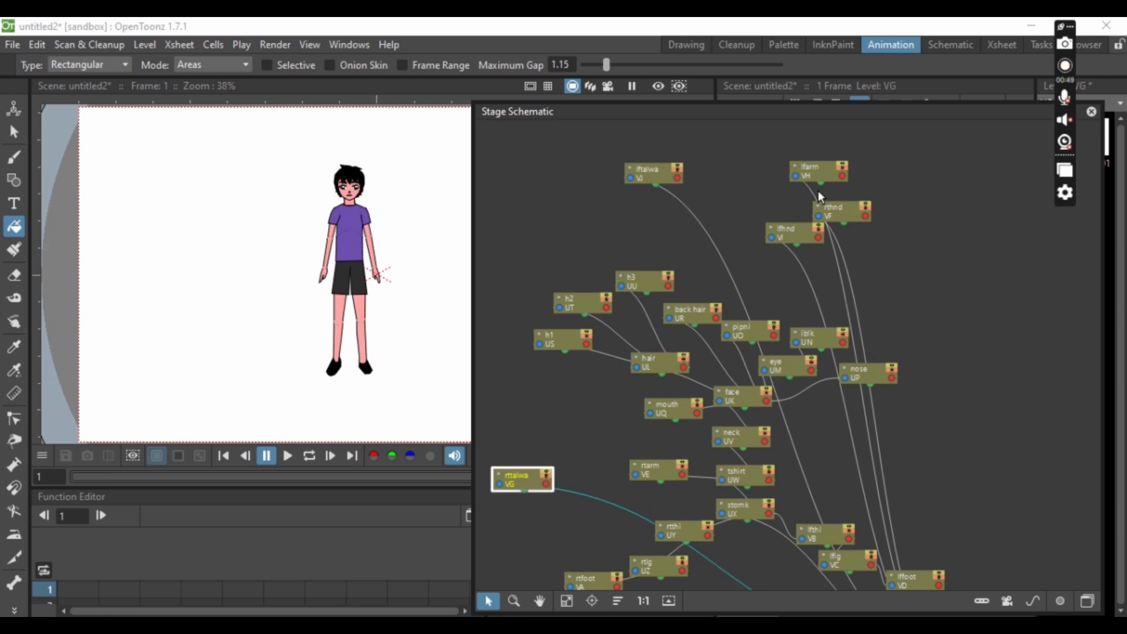
pyautogui.moveTo(841, 214); pyautogui.dragTo(684, 476)
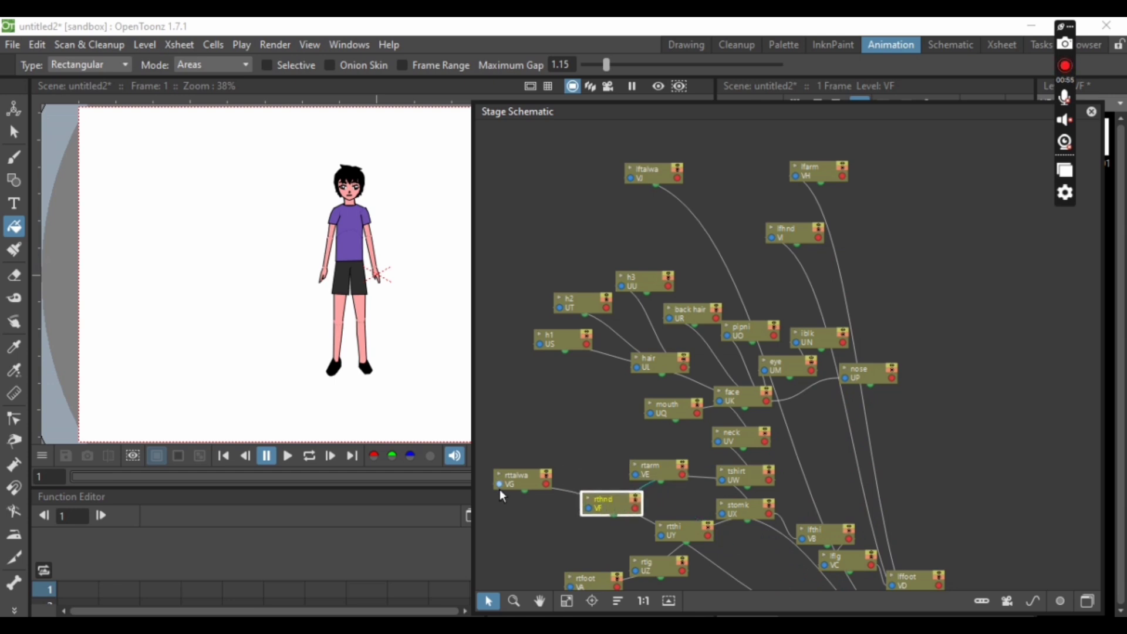
pyautogui.moveTo(514, 484); pyautogui.dragTo(623, 515)
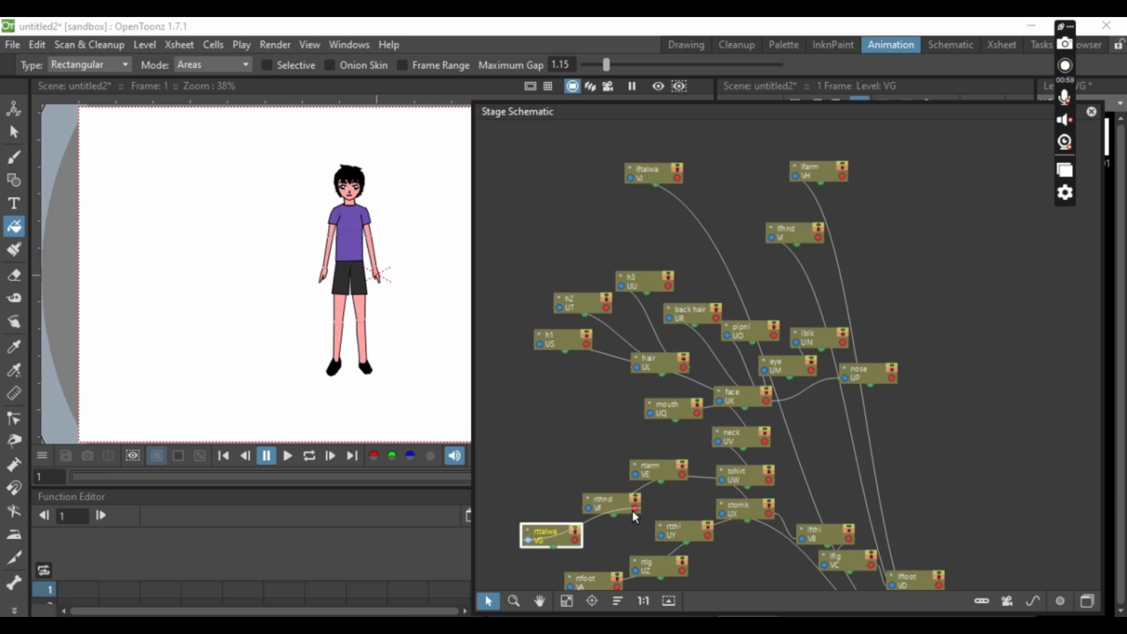
# Step: Chain the left arm by parenting lfarm to tshirt, lfhnd to lfarm and lftalwa to lfhnd
pyautogui.moveTo(813, 174); pyautogui.dragTo(837, 476)
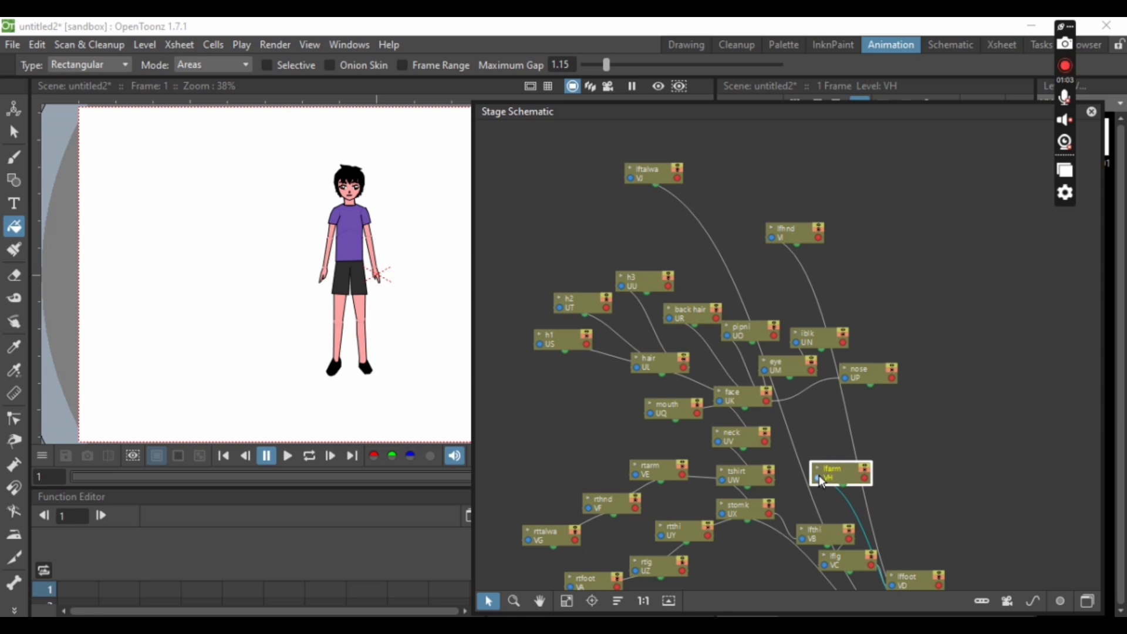
pyautogui.moveTo(802, 244); pyautogui.dragTo(880, 508)
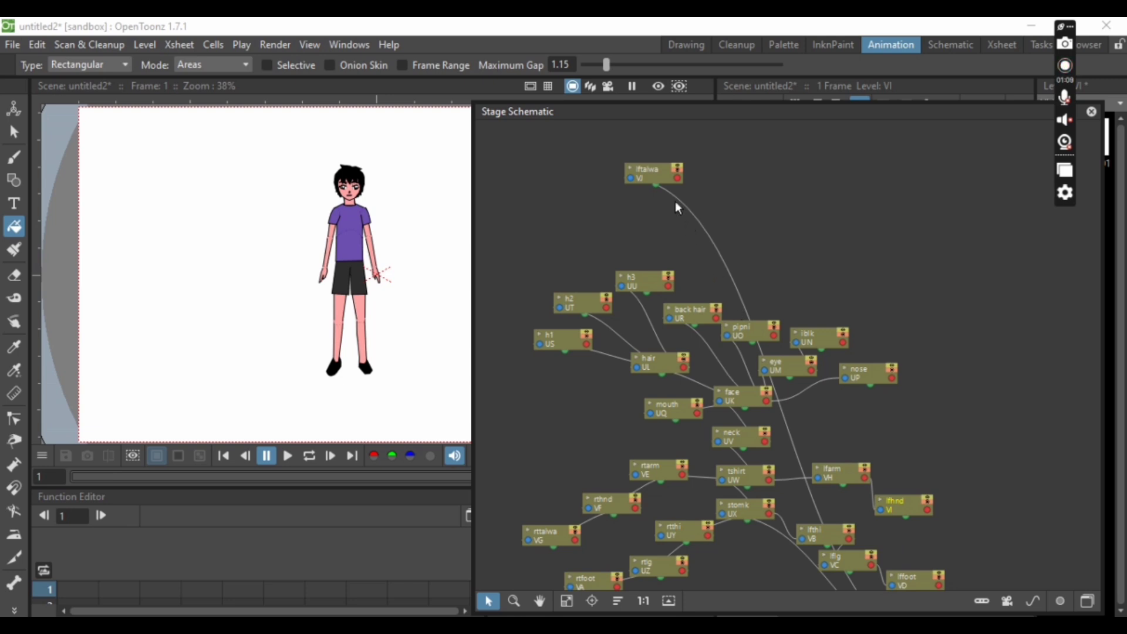
pyautogui.moveTo(662, 183); pyautogui.dragTo(969, 545)
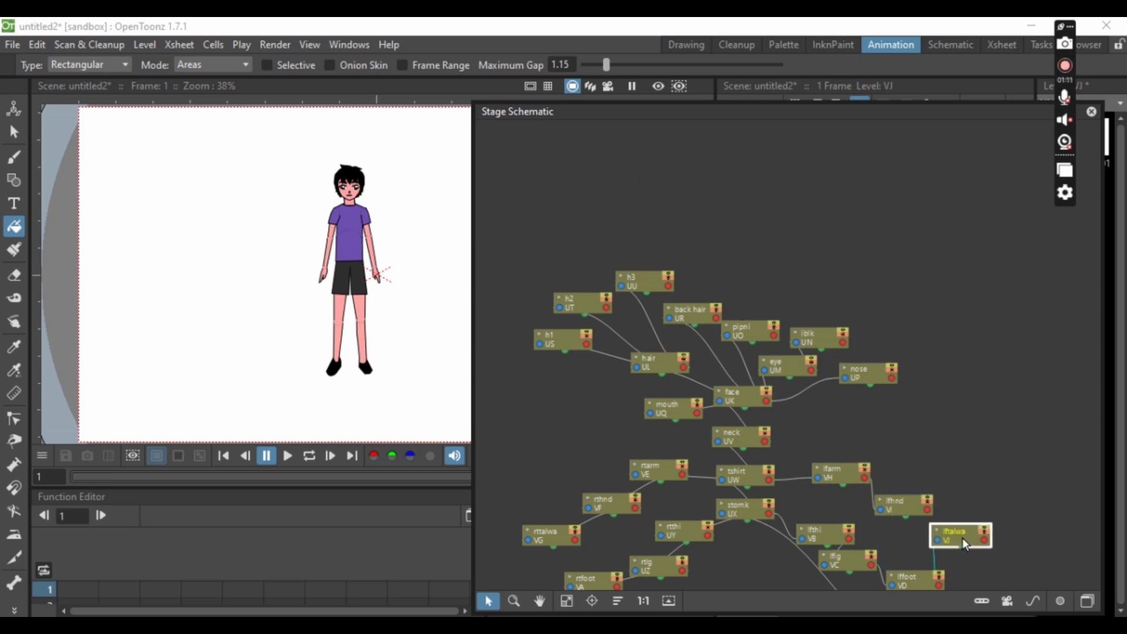
pyautogui.moveTo(929, 514); pyautogui.dragTo(937, 539)
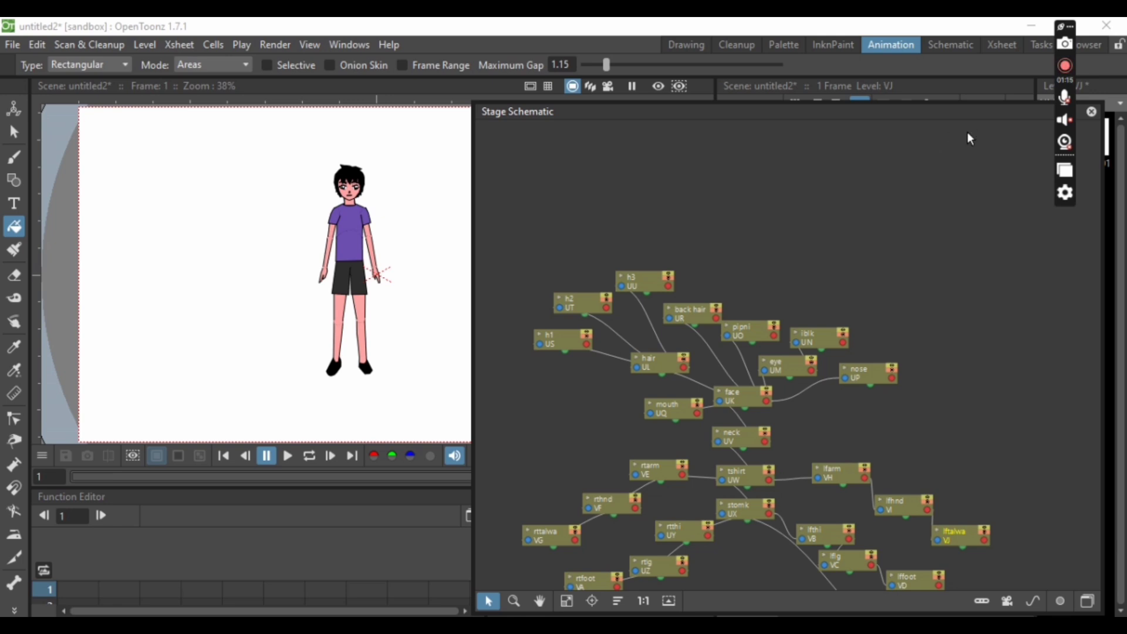
# Step: Shrink the floating Stage Schematic window in height and width to uncover the canvas and the Xsheet
pyautogui.click(540, 600)
pyautogui.moveTo(546, 445); pyautogui.dragTo(576, 334)
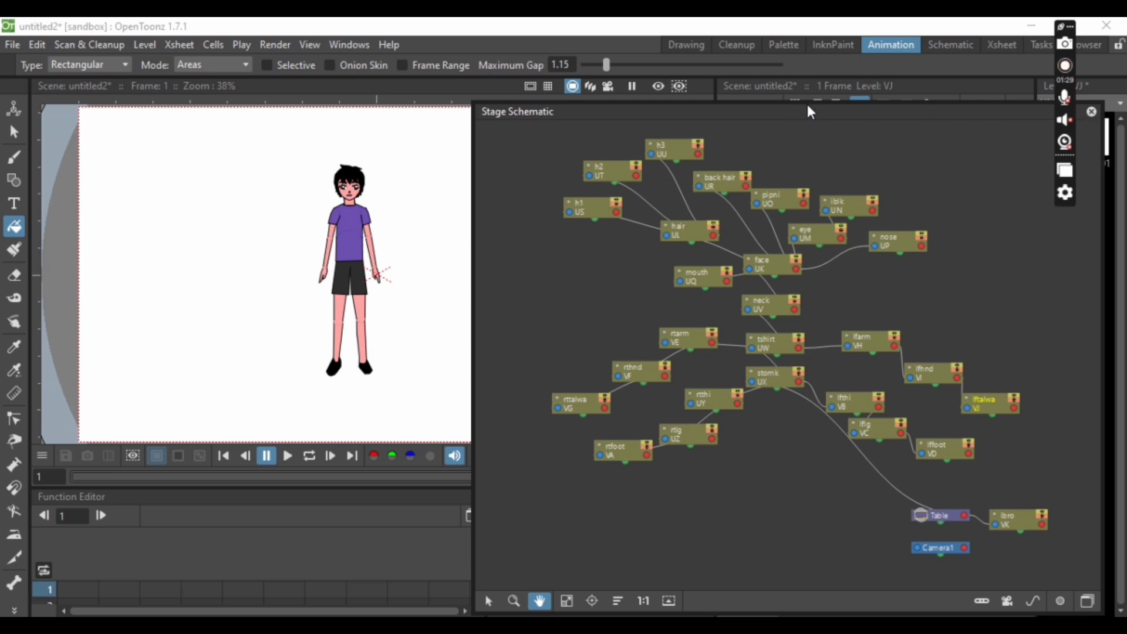
pyautogui.moveTo(808, 102); pyautogui.dragTo(832, 454)
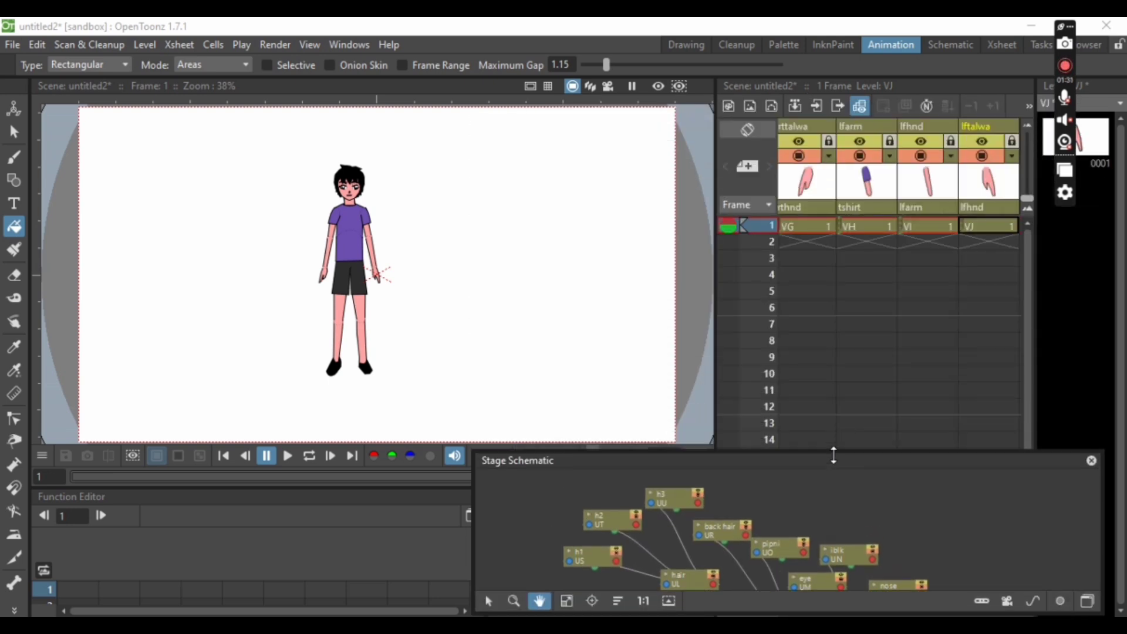
pyautogui.moveTo(472, 536); pyautogui.dragTo(985, 586)
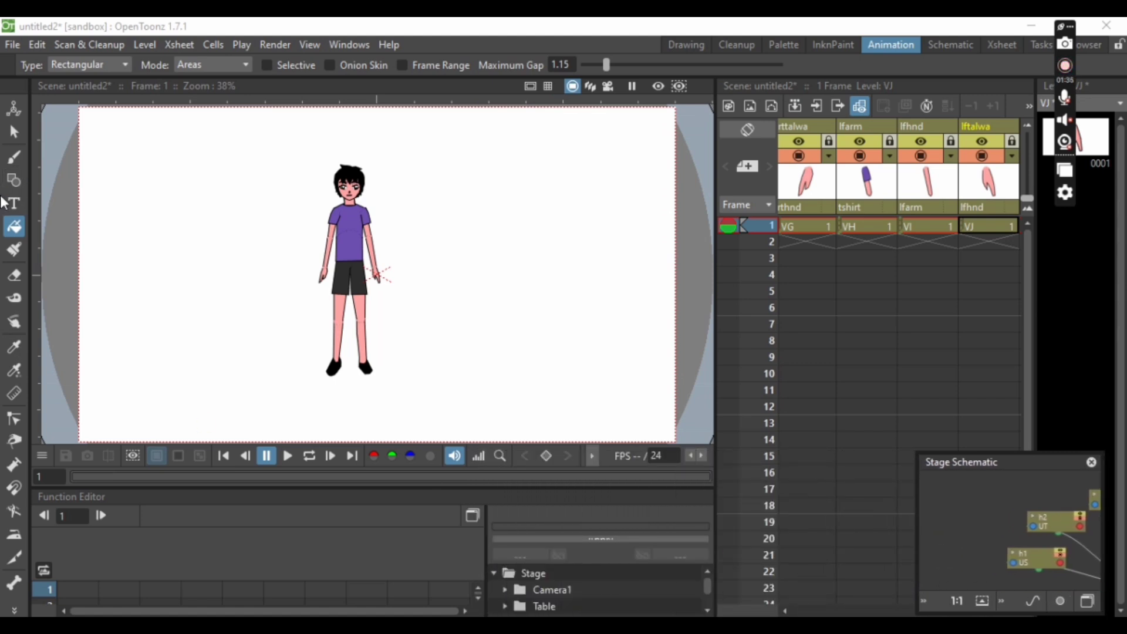
# Step: With the Animate tool in Center mode, unlock the lffoot column and move its center to the left ankle, about X -10, Y -61 mm
pyautogui.click(14, 108)
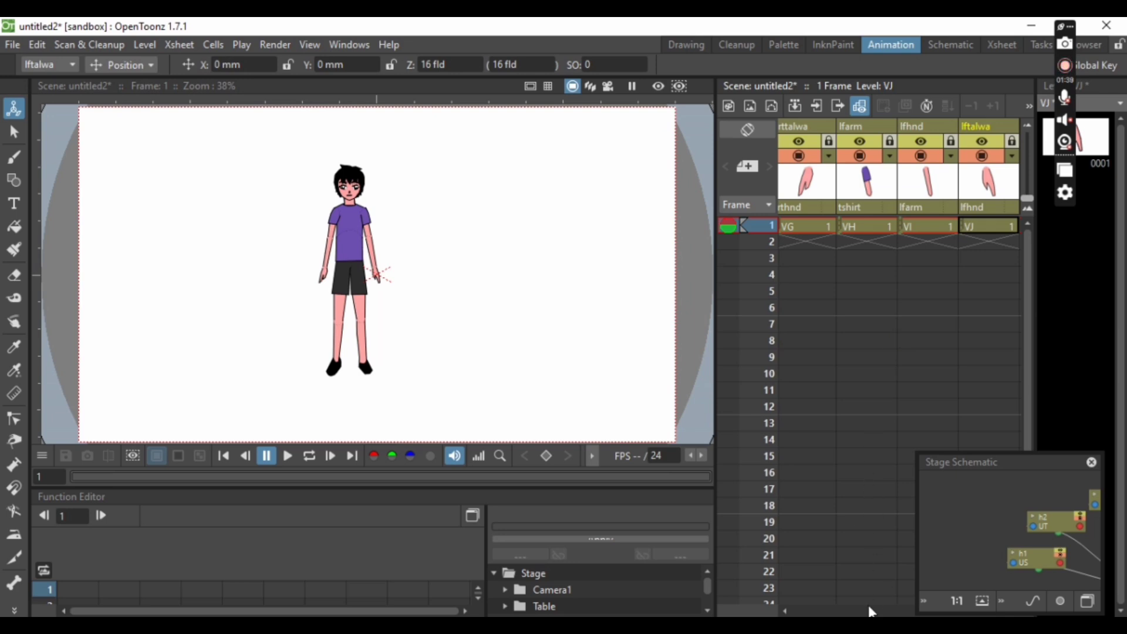
pyautogui.click(797, 611)
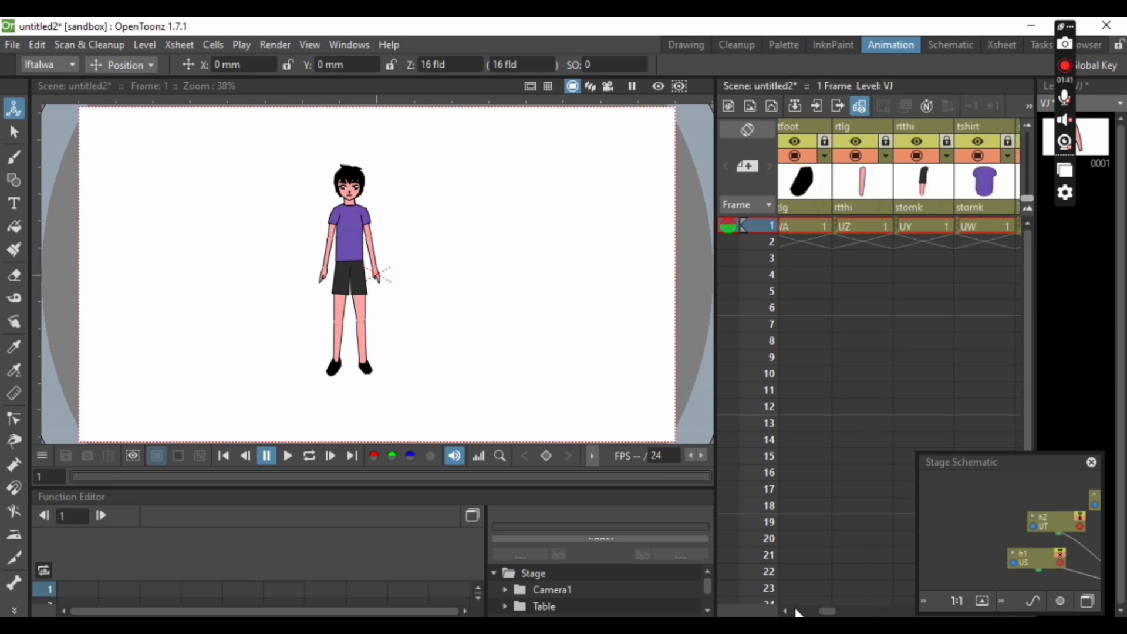
pyautogui.click(798, 612)
pyautogui.click(850, 139)
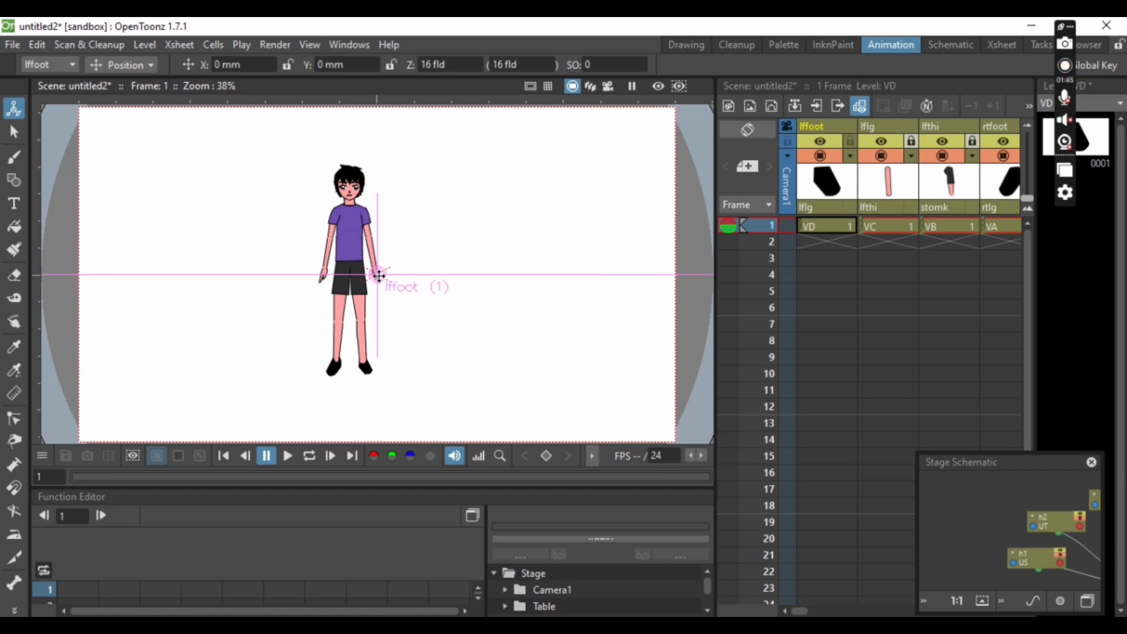
pyautogui.moveTo(379, 276); pyautogui.dragTo(373, 331)
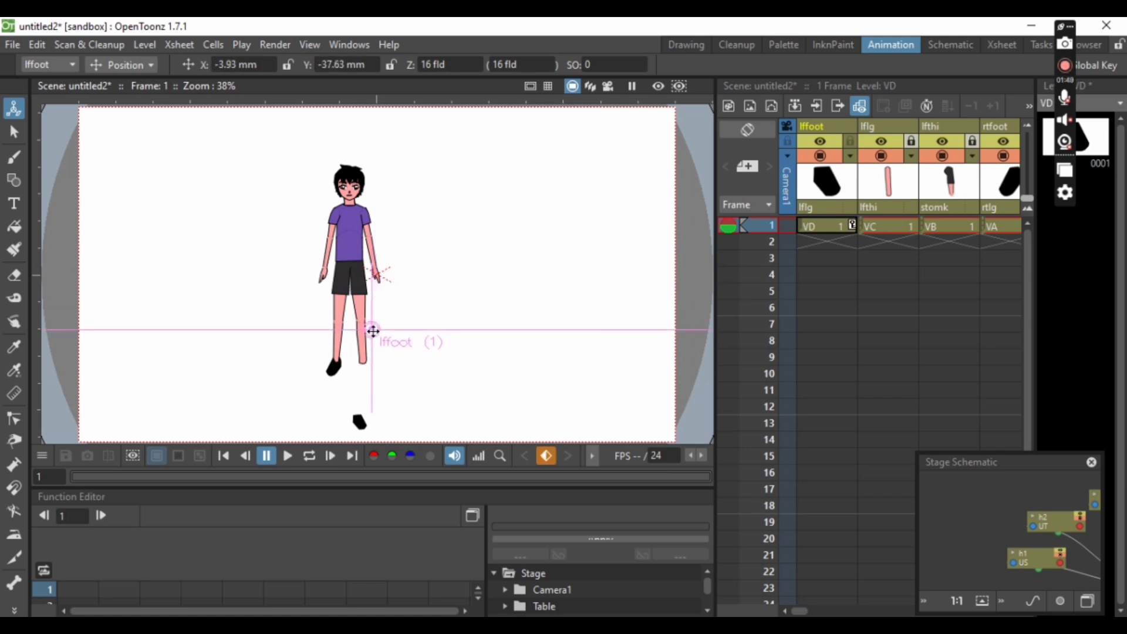
pyautogui.hotkey('ctrl', 'z')
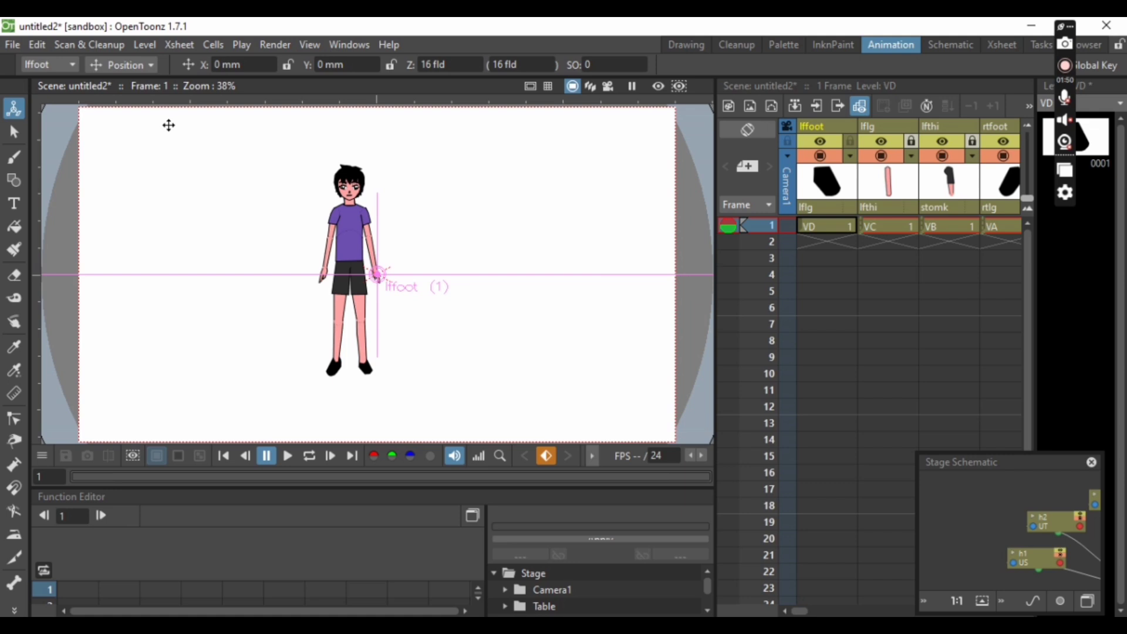
pyautogui.click(127, 66)
pyautogui.click(127, 165)
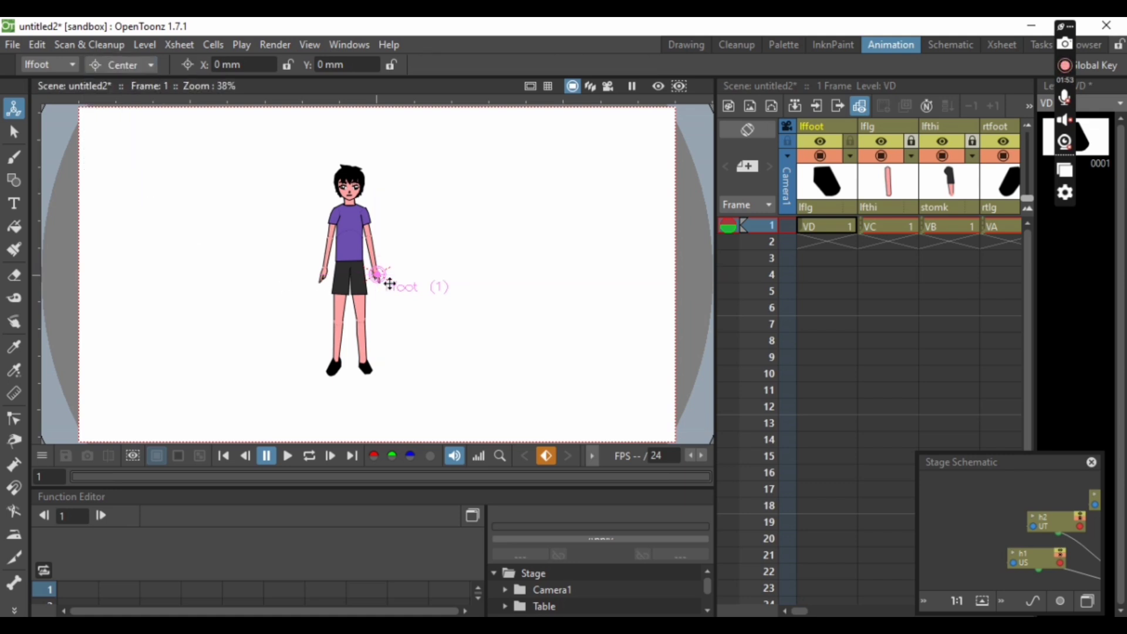
pyautogui.moveTo(380, 274); pyautogui.dragTo(365, 365)
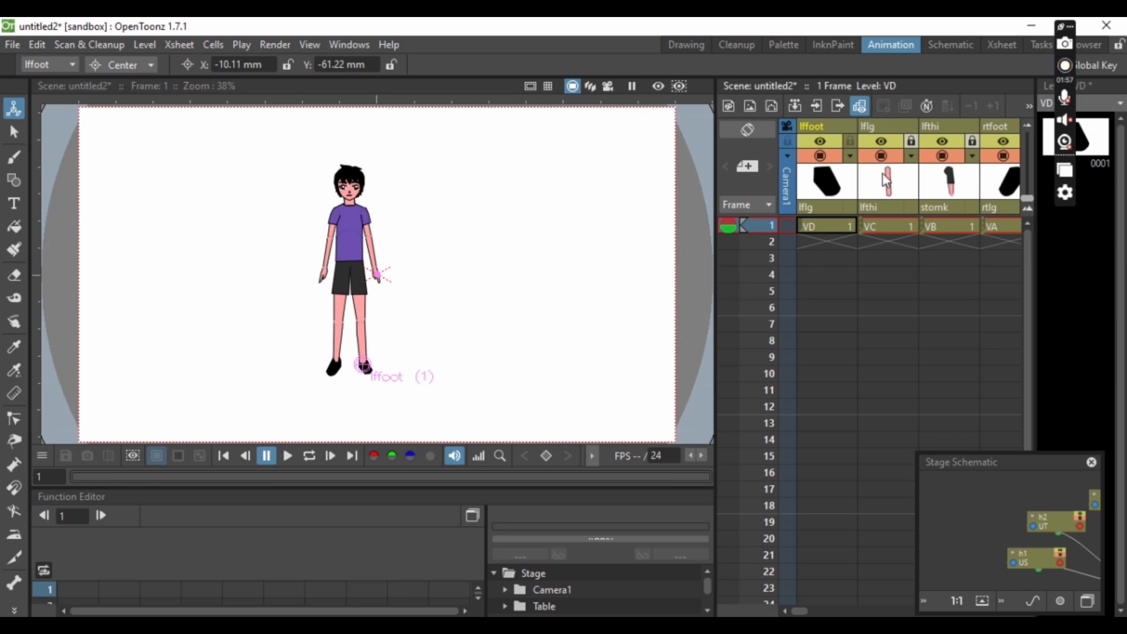
# Step: Unlock lflg and lfthi and move their centers to the left knee and hip, about (-11, -35) and (-14, 9) mm
pyautogui.click(885, 126)
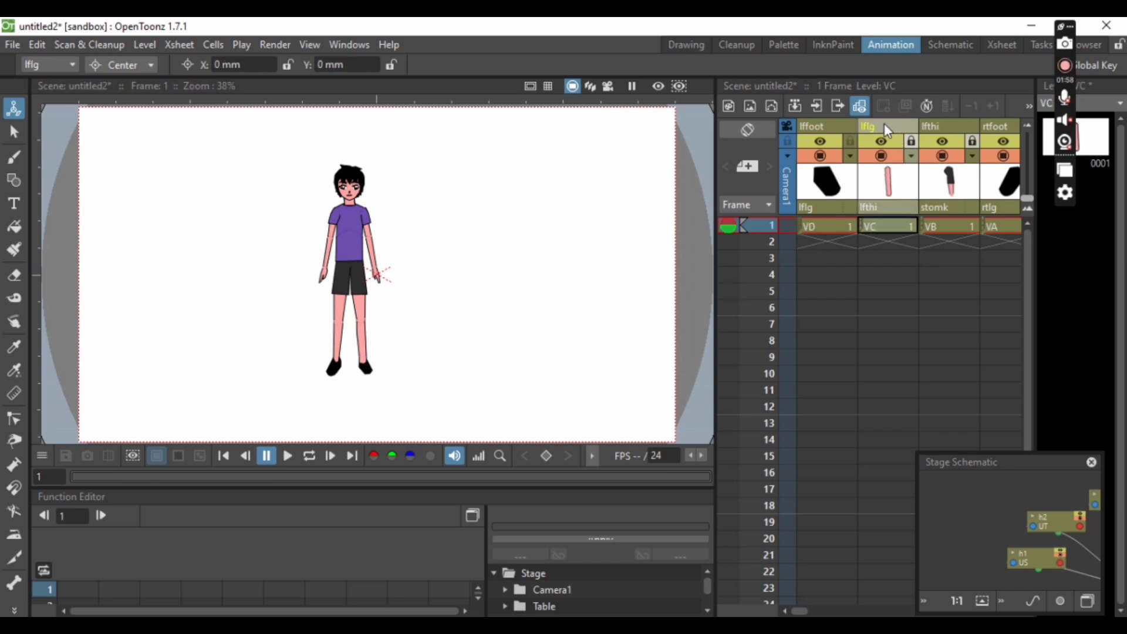
pyautogui.click(912, 142)
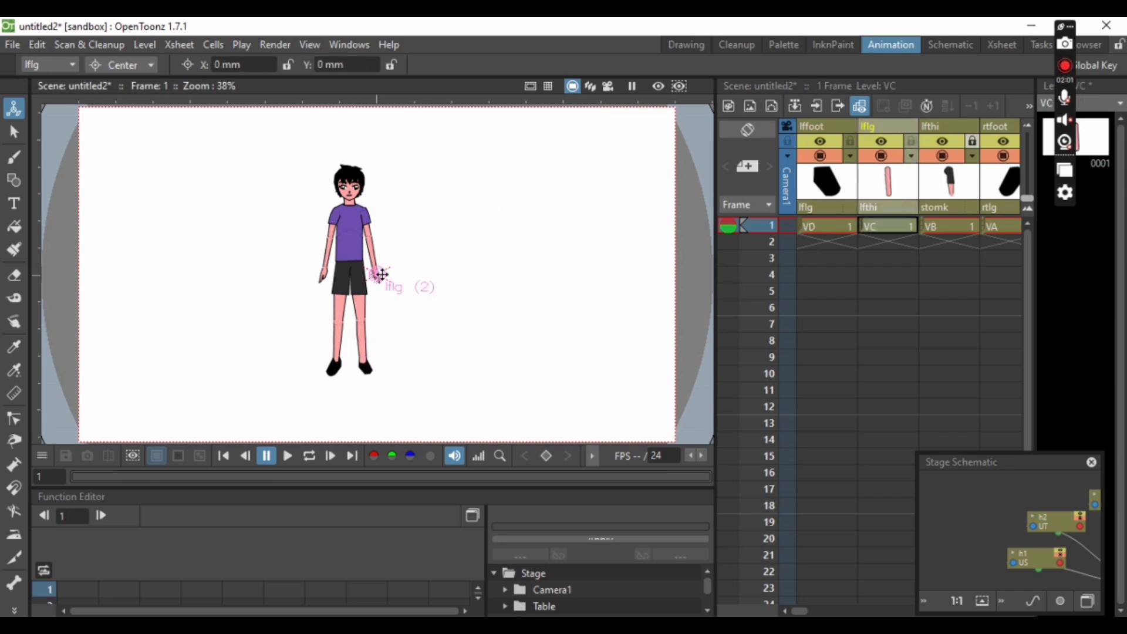
pyautogui.moveTo(379, 274); pyautogui.dragTo(363, 325)
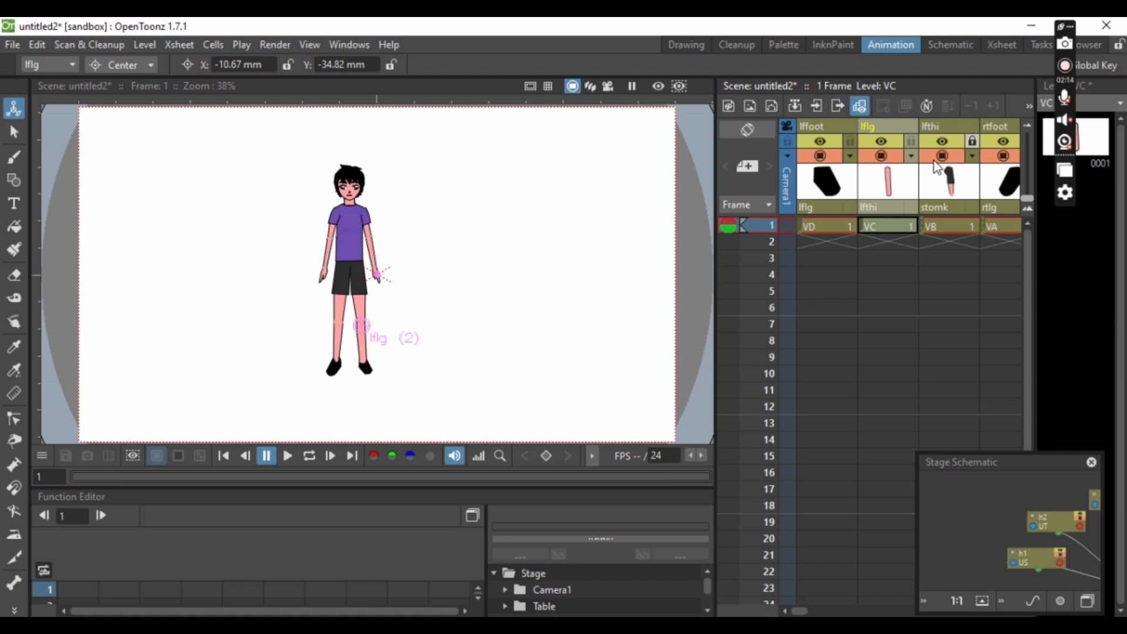
pyautogui.click(931, 125)
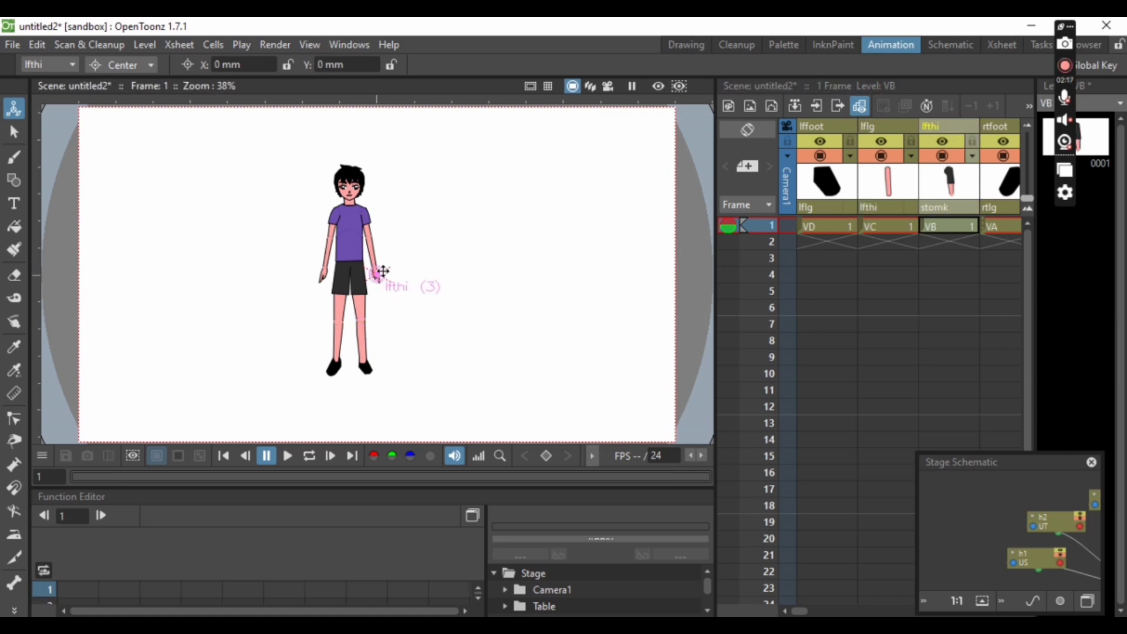
pyautogui.moveTo(378, 273); pyautogui.dragTo(356, 261)
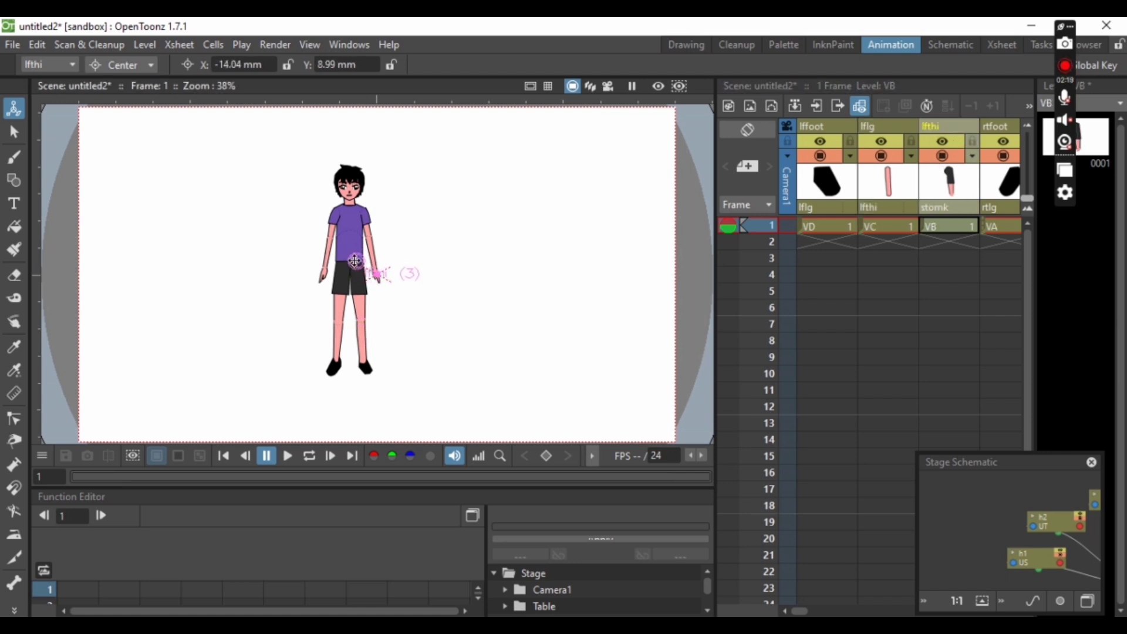
# Step: Unlock rtfoot, rtlg and rtthi and move their centers to the ankle, knee and hip, about (-29, -59), (-26, -30) and (-23, 8) mm
pyautogui.click(989, 133)
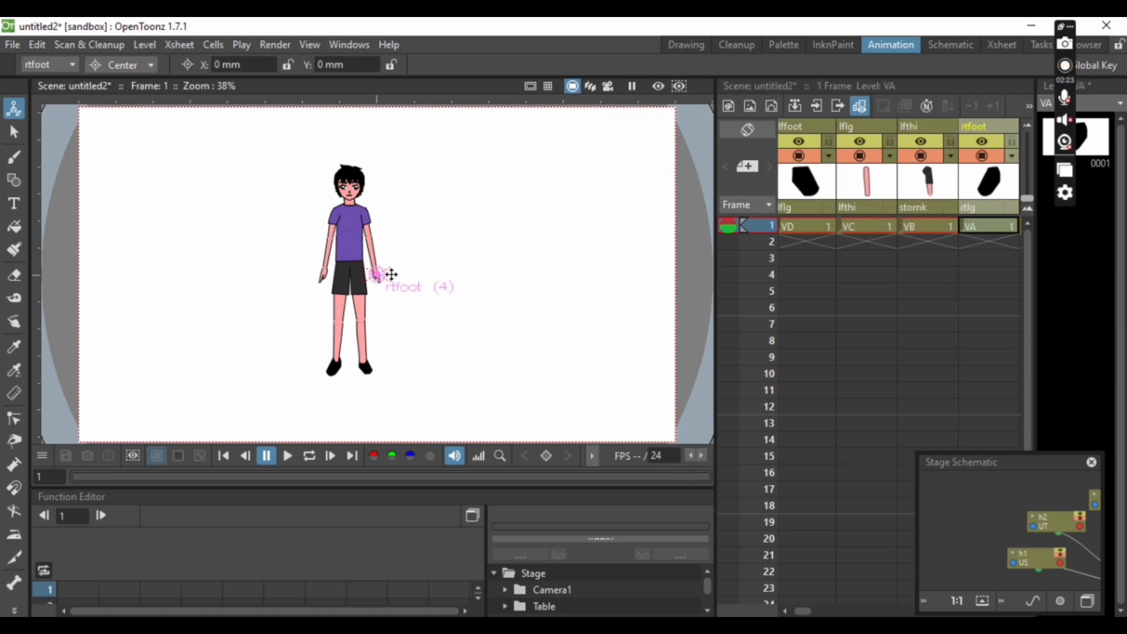
pyautogui.moveTo(379, 274); pyautogui.dragTo(335, 361)
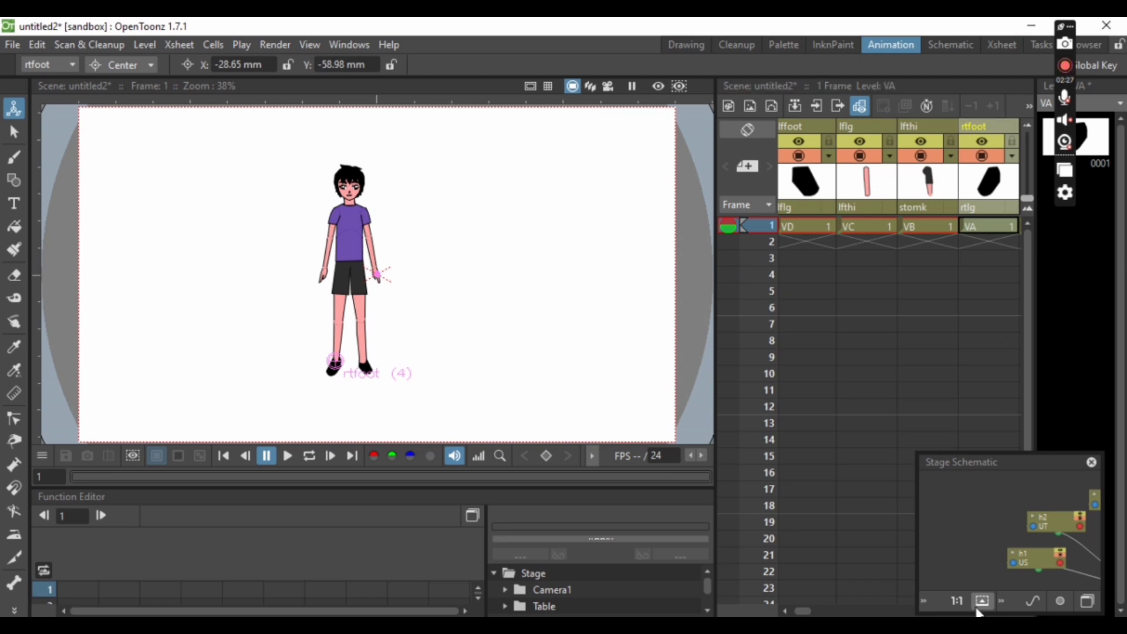
pyautogui.moveTo(806, 612); pyautogui.dragTo(833, 611)
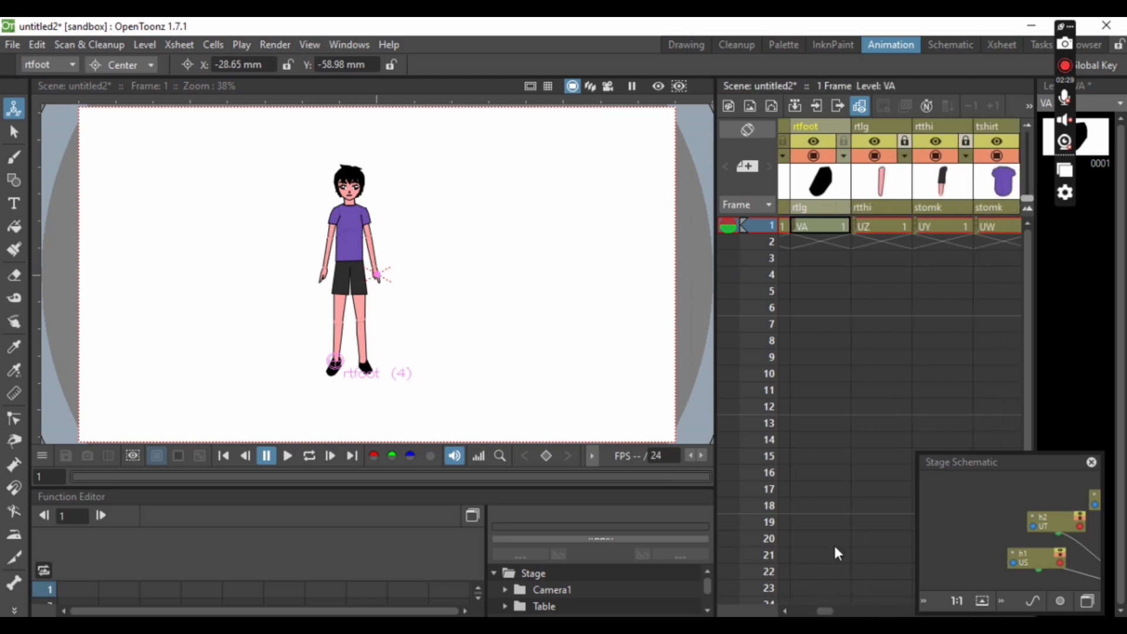
pyautogui.click(880, 131)
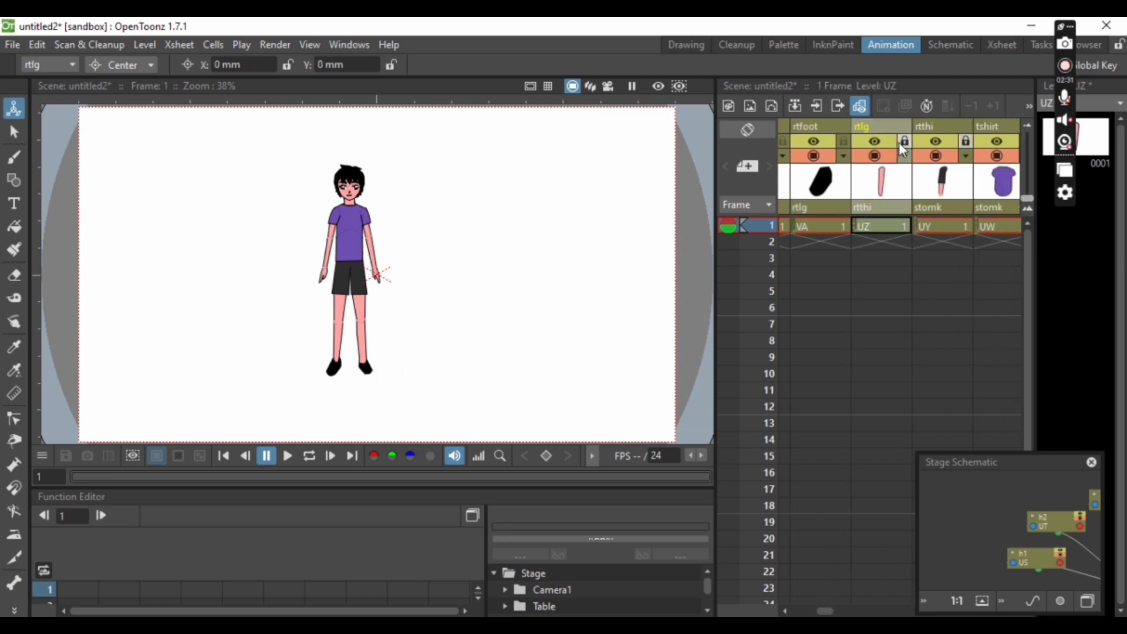
pyautogui.moveTo(378, 275); pyautogui.dragTo(345, 320)
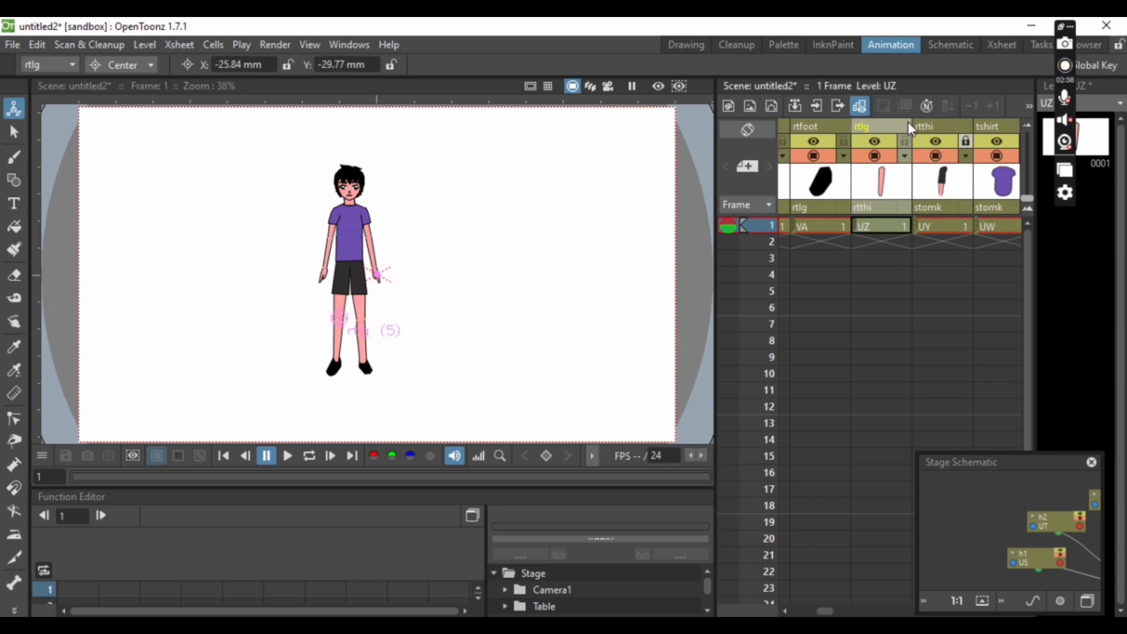
pyautogui.click(953, 124)
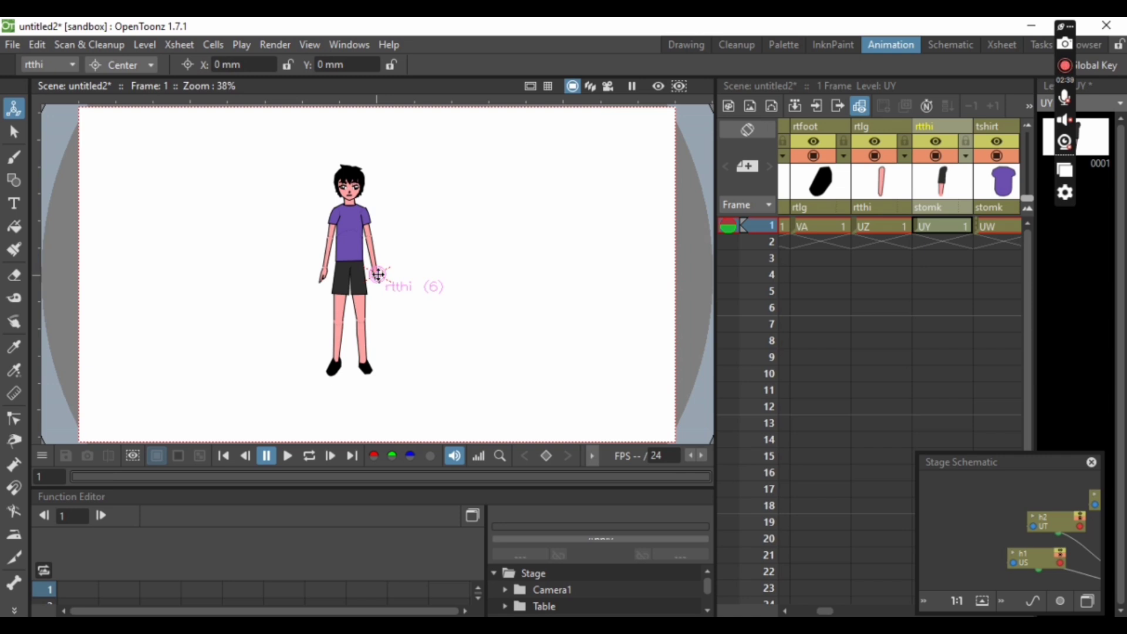
pyautogui.moveTo(390, 287); pyautogui.dragTo(345, 263)
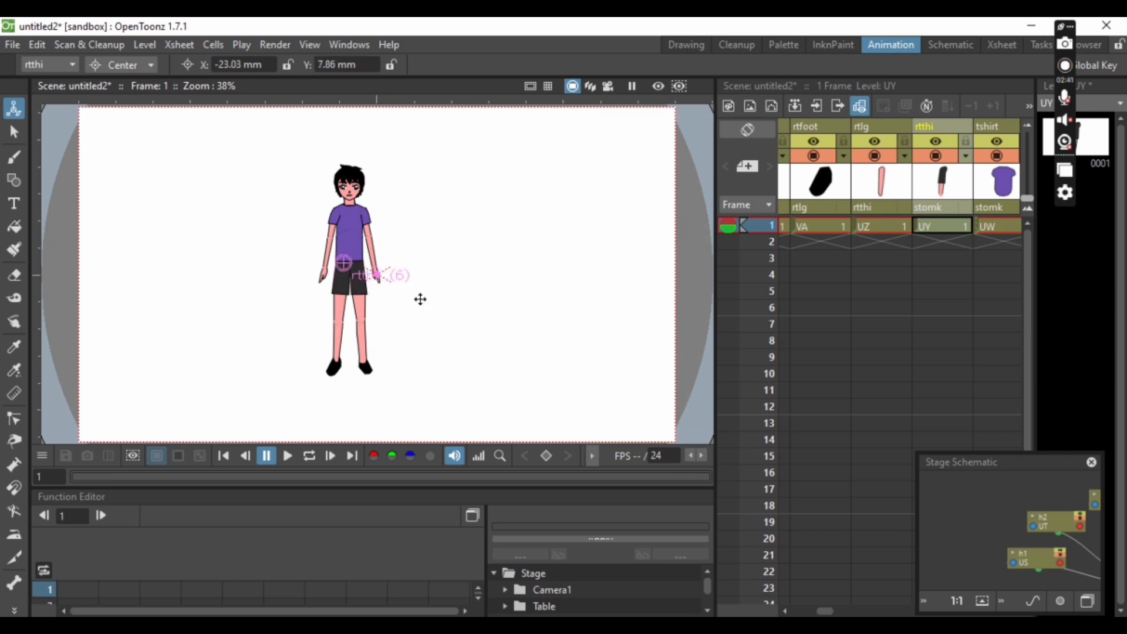
# Step: Unlock tshirt and stomk and move their centers to the mid-chest and waist, about (-19, 27) and (-19, 10) mm
pyautogui.click(992, 125)
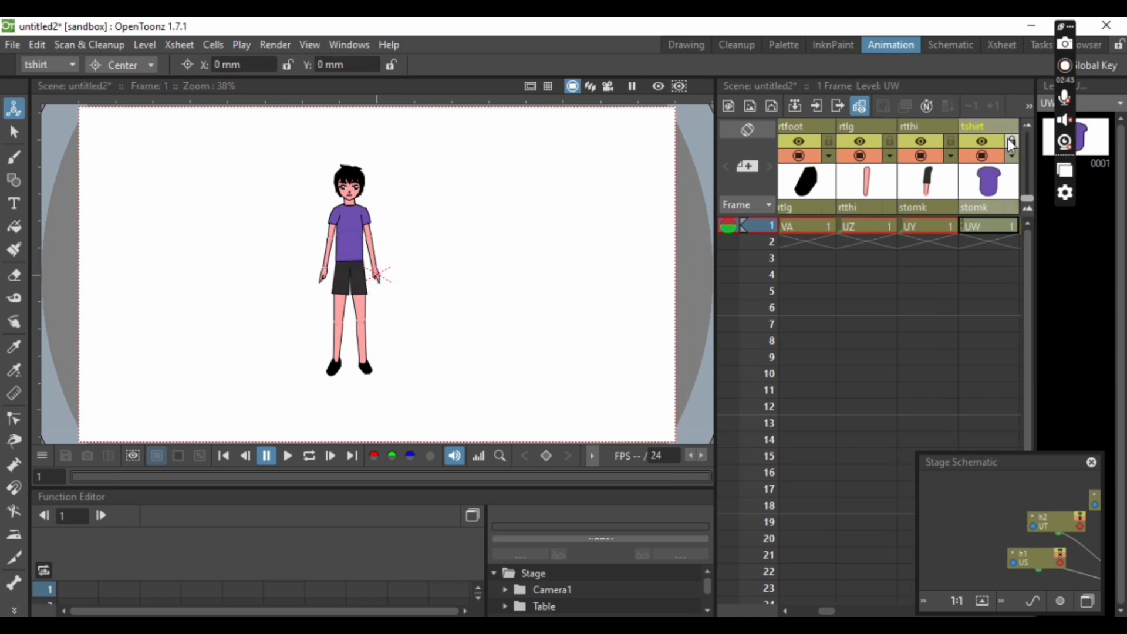
pyautogui.moveTo(378, 275); pyautogui.dragTo(352, 231)
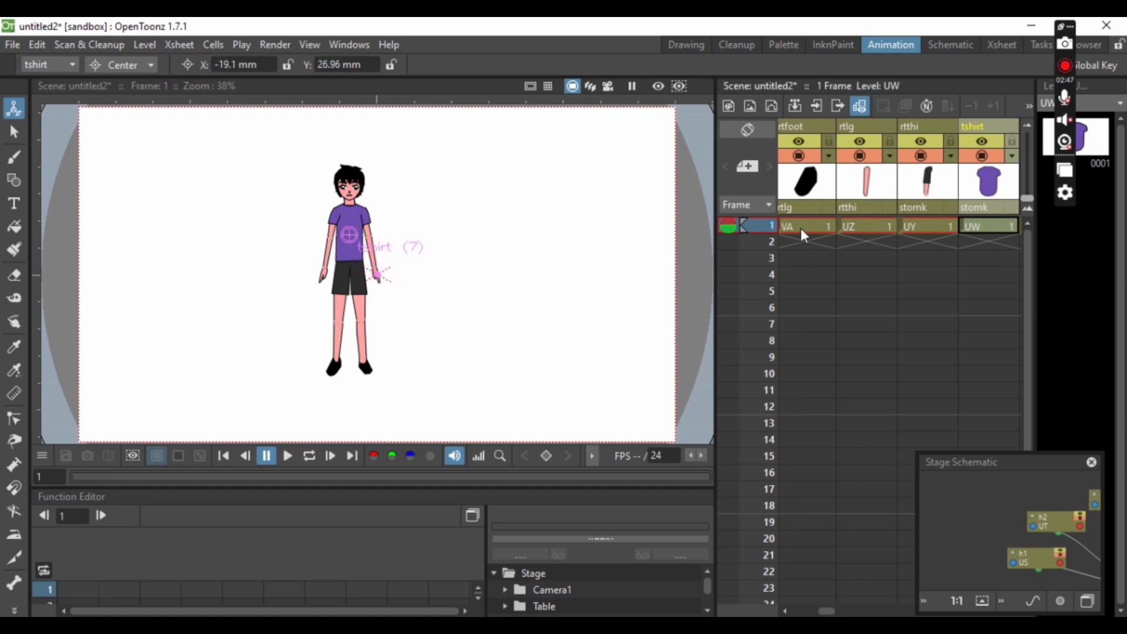
pyautogui.moveTo(826, 608); pyautogui.dragTo(858, 608)
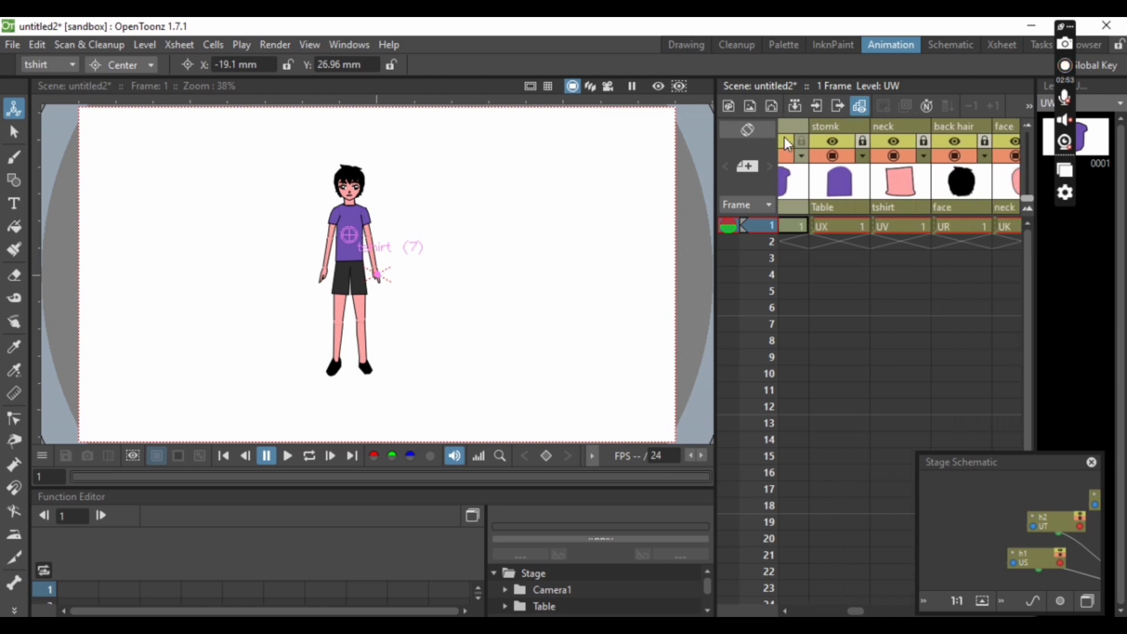
pyautogui.click(830, 134)
pyautogui.click(862, 141)
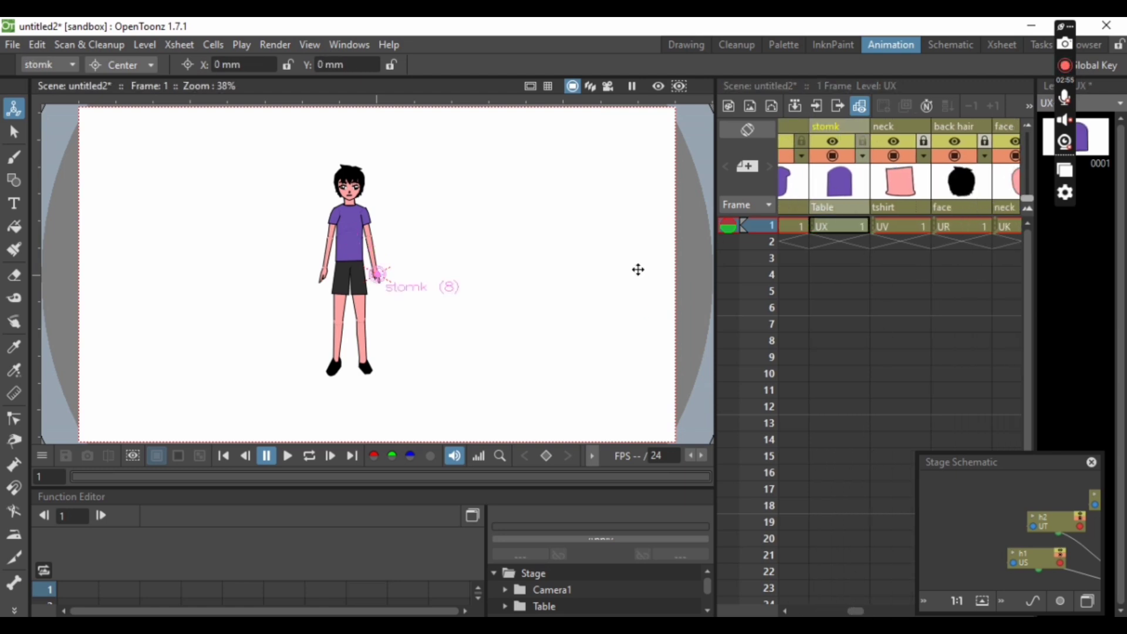
pyautogui.moveTo(372, 272); pyautogui.dragTo(351, 260)
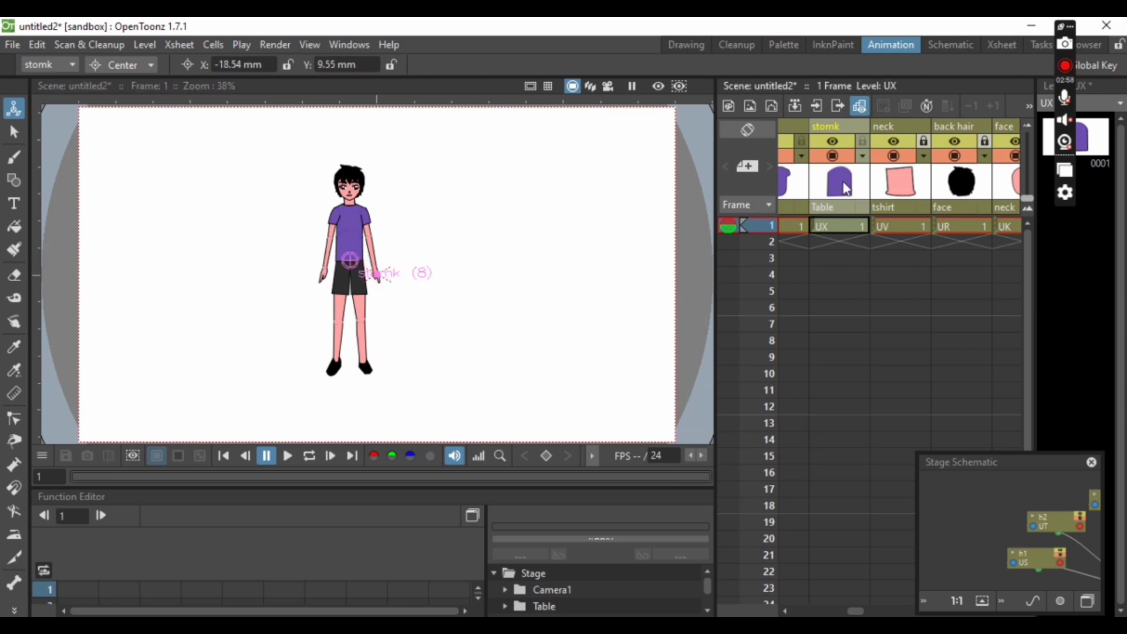
# Step: Unlock neck, back hair and face; move the neck center to about (-19, 47) mm, back hair to (-19, 56) mm, and face to the chin
pyautogui.click(884, 123)
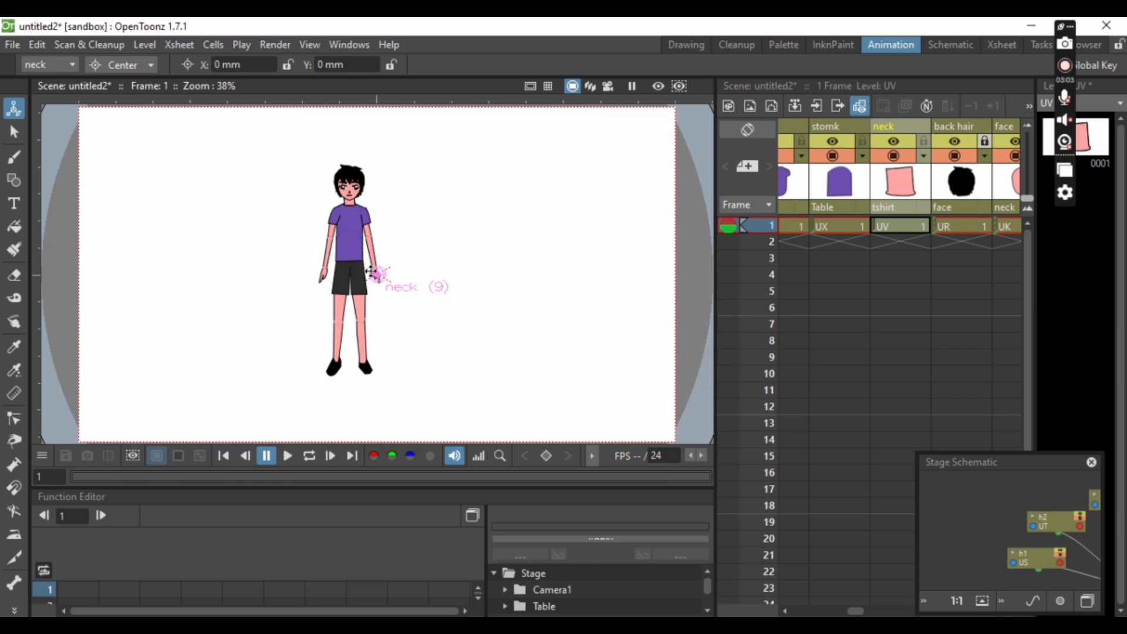
pyautogui.moveTo(378, 273); pyautogui.dragTo(351, 203)
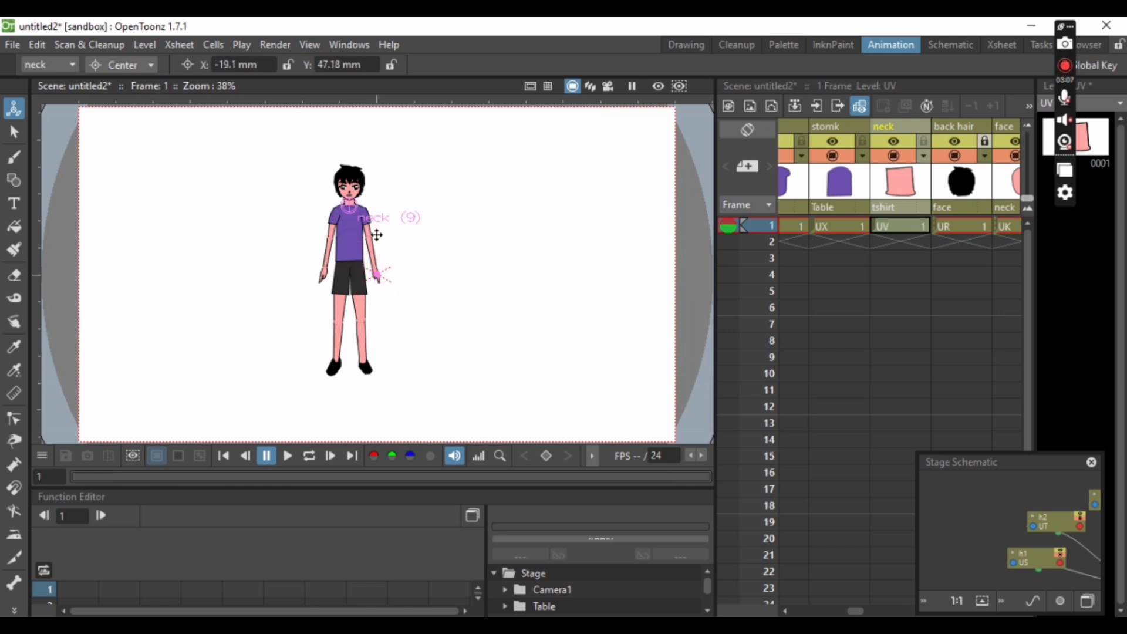
pyautogui.click(975, 126)
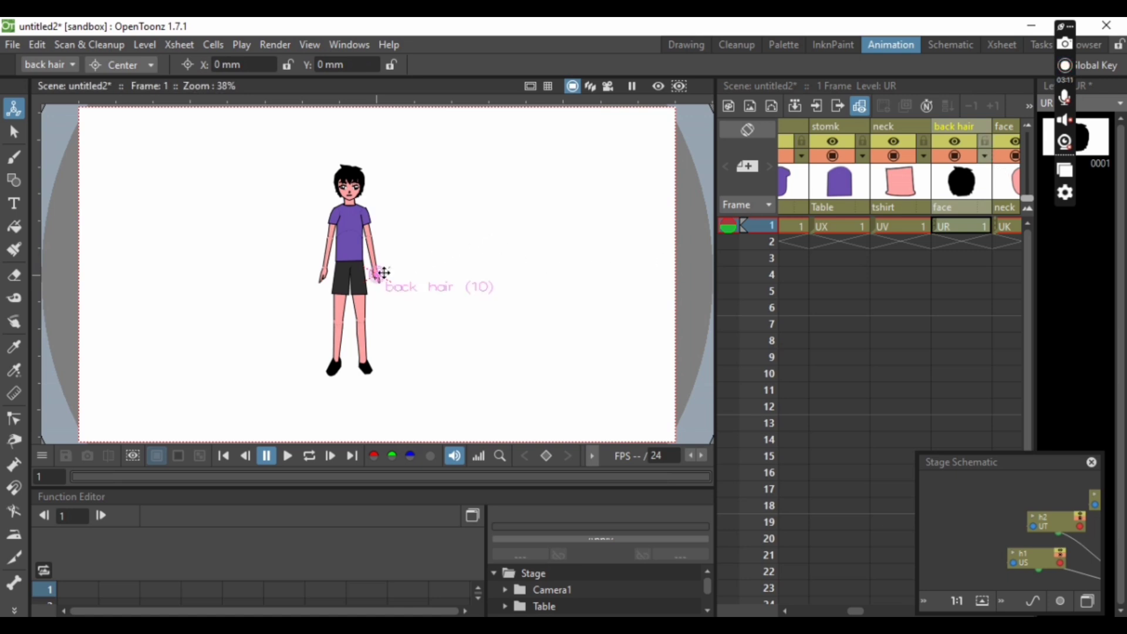
pyautogui.moveTo(382, 272); pyautogui.dragTo(348, 190)
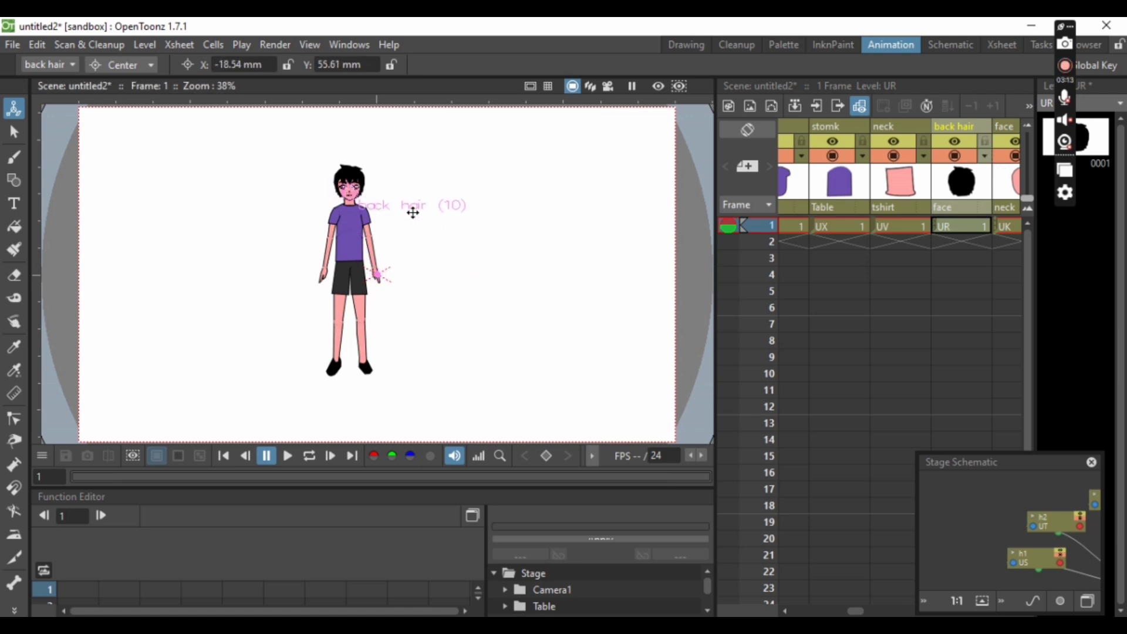
pyautogui.click(1009, 126)
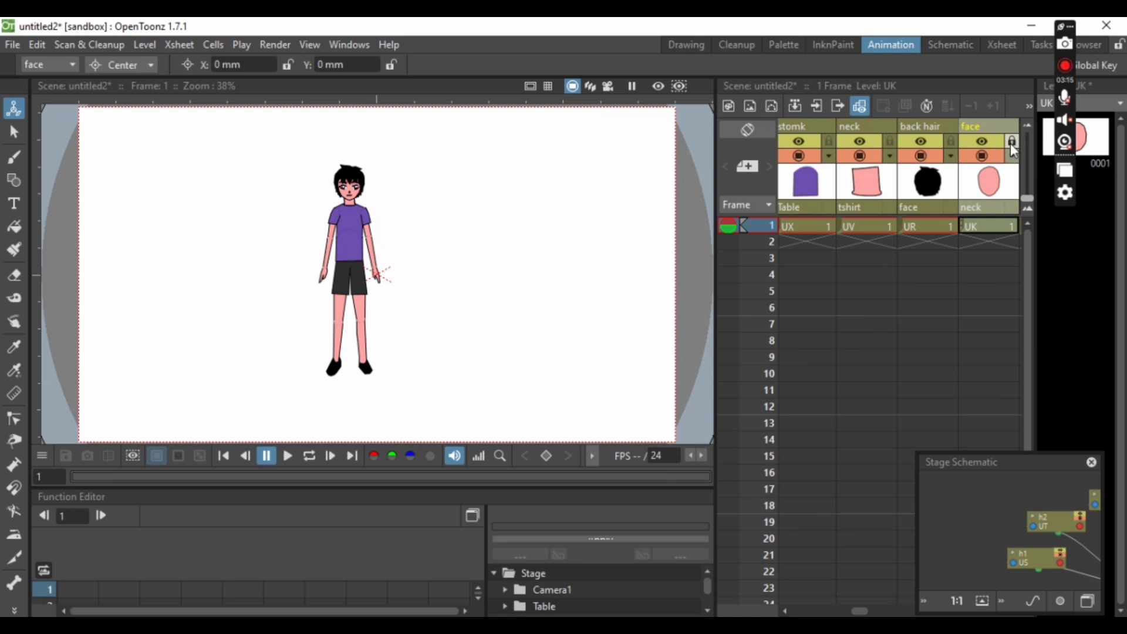
pyautogui.moveTo(378, 273); pyautogui.dragTo(351, 196)
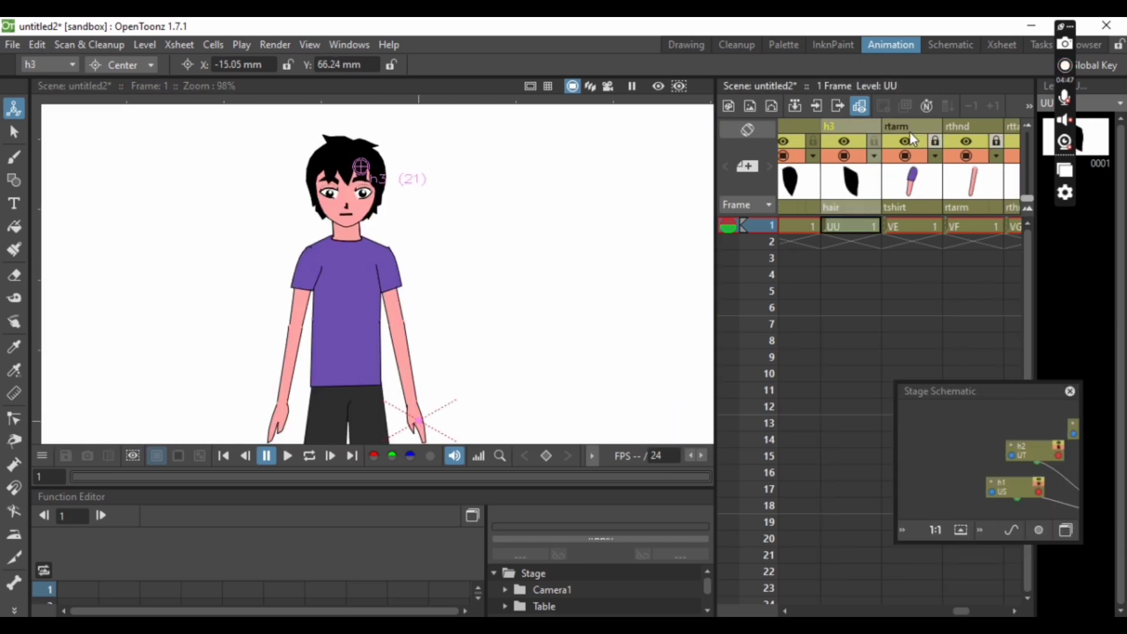
# Step: Unlock rtarm, rthnd and rttalwa and move their centers to the right shoulder, about (-28, 42) mm, the elbow, about (-32, 23) mm, and the wrist
pyautogui.click(911, 134)
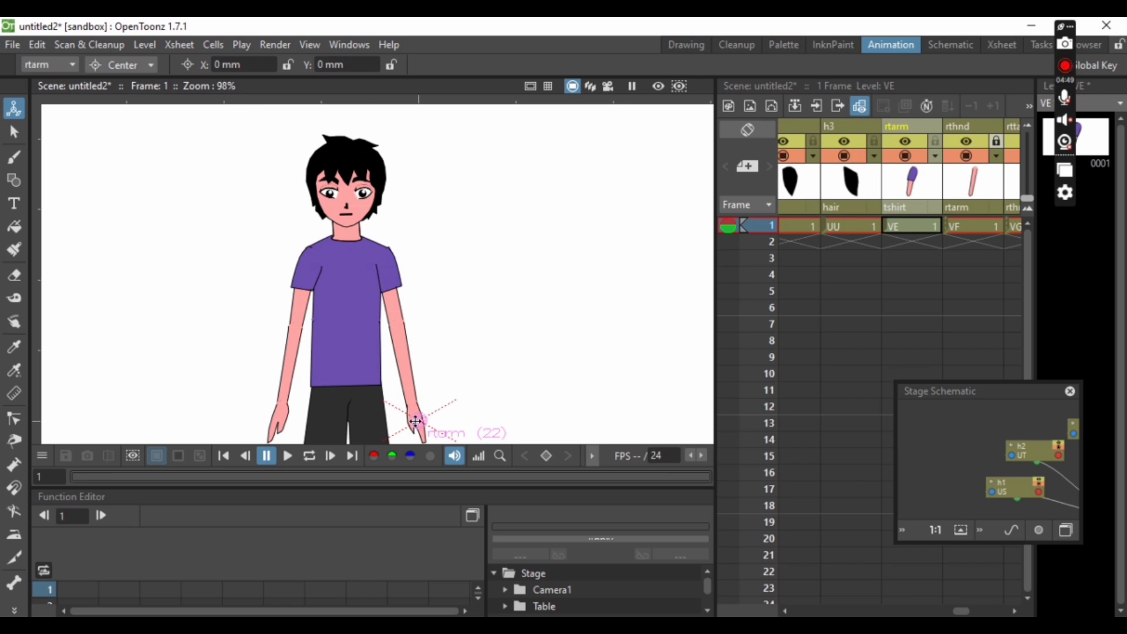
pyautogui.moveTo(420, 417); pyautogui.dragTo(310, 258)
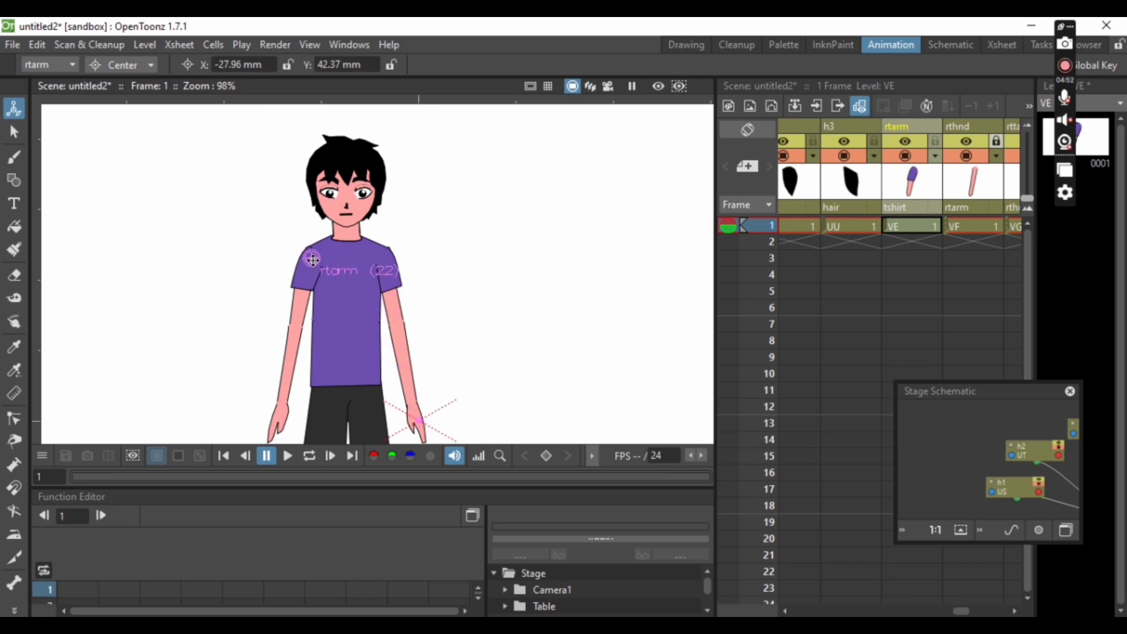
pyautogui.click(963, 125)
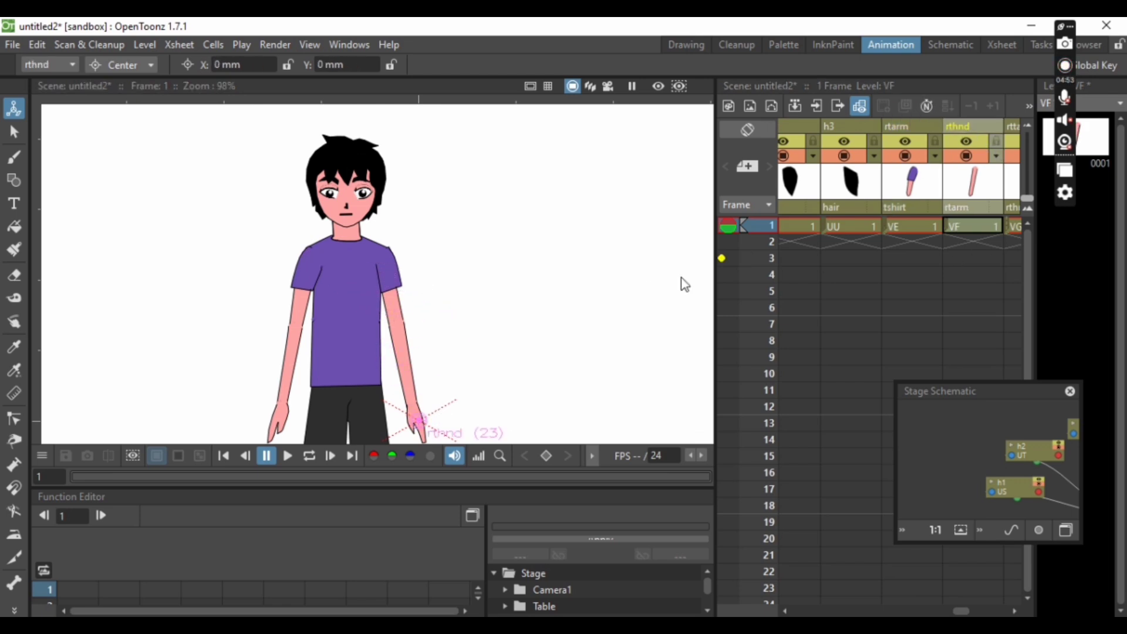
pyautogui.moveTo(417, 419); pyautogui.dragTo(288, 325)
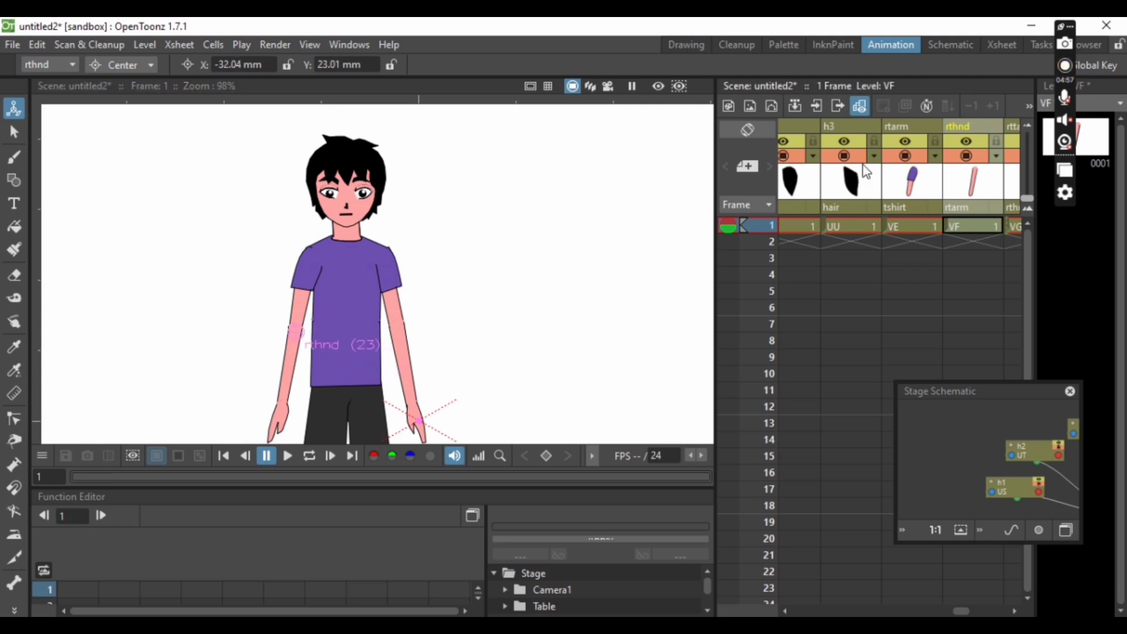
pyautogui.click(1019, 121)
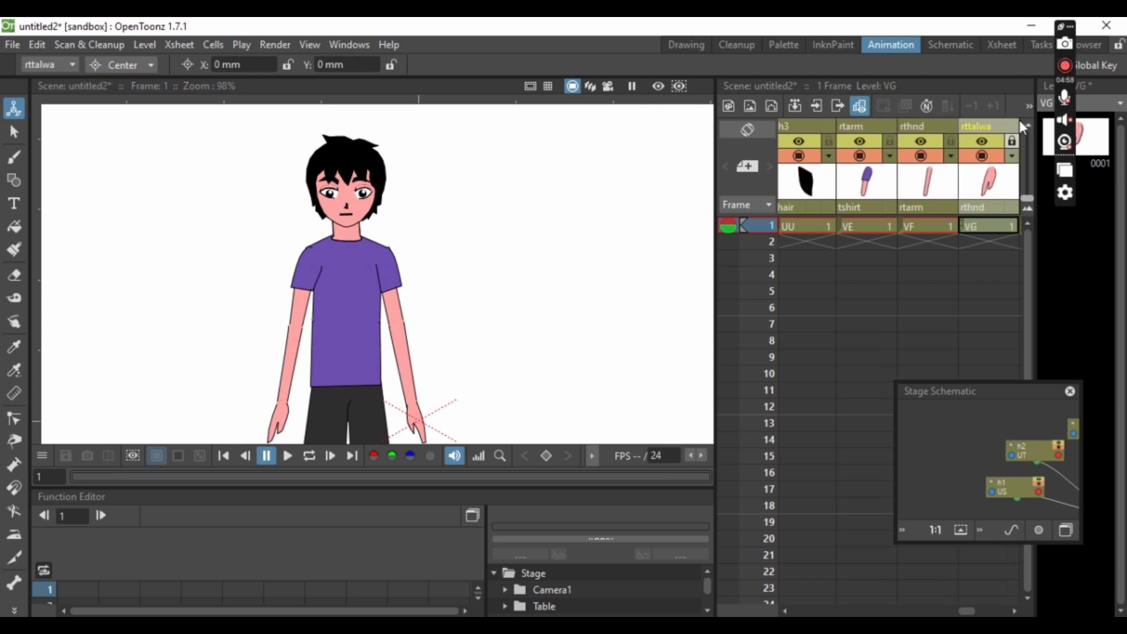
pyautogui.moveTo(414, 417); pyautogui.dragTo(267, 405)
pyautogui.moveTo(273, 405); pyautogui.dragTo(288, 414)
pyautogui.click(417, 422)
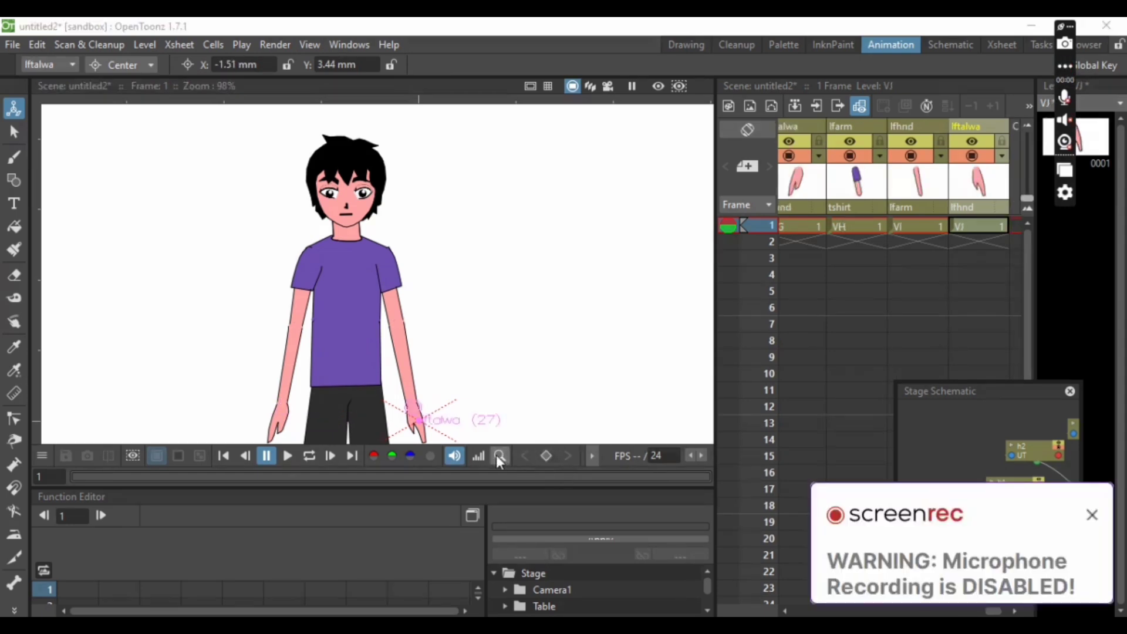
# Step: Activate the Skeleton tool and set its mode to Animate
pyautogui.click(501, 455)
pyautogui.click(709, 148)
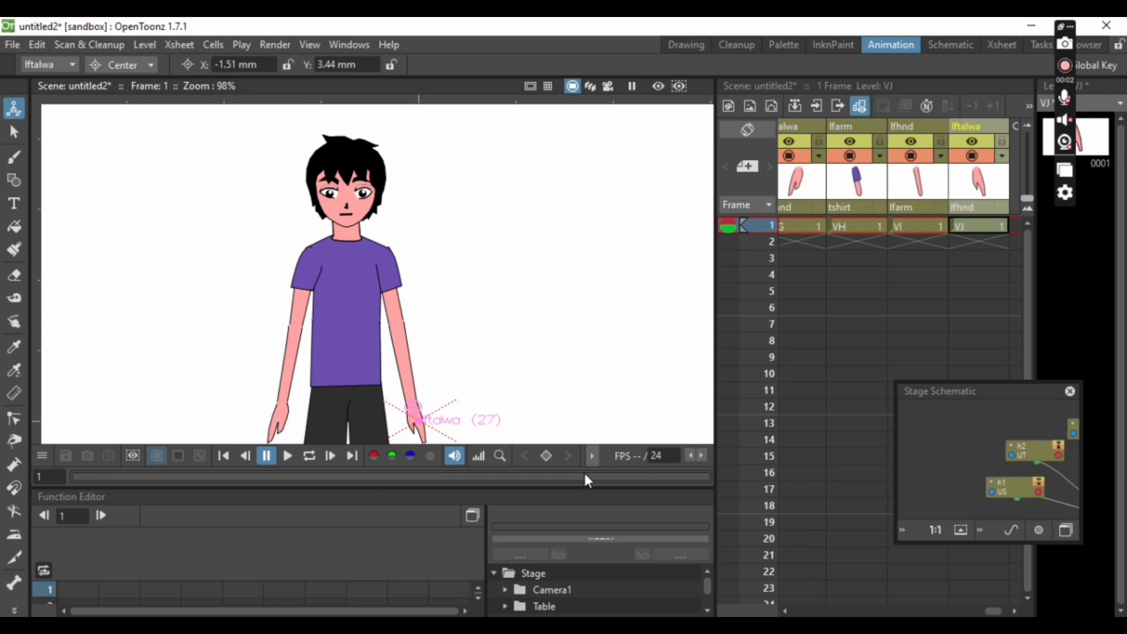
pyautogui.scroll(-2, 501, 369)
pyautogui.scroll(-2, 212, 171)
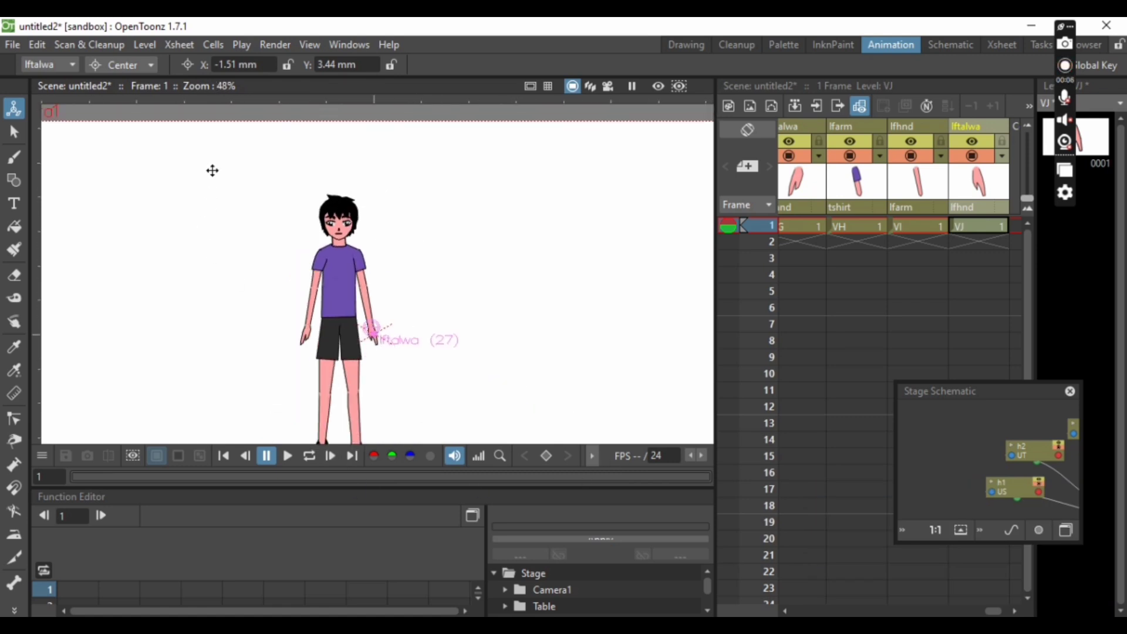
pyautogui.scroll(-1, 212, 171)
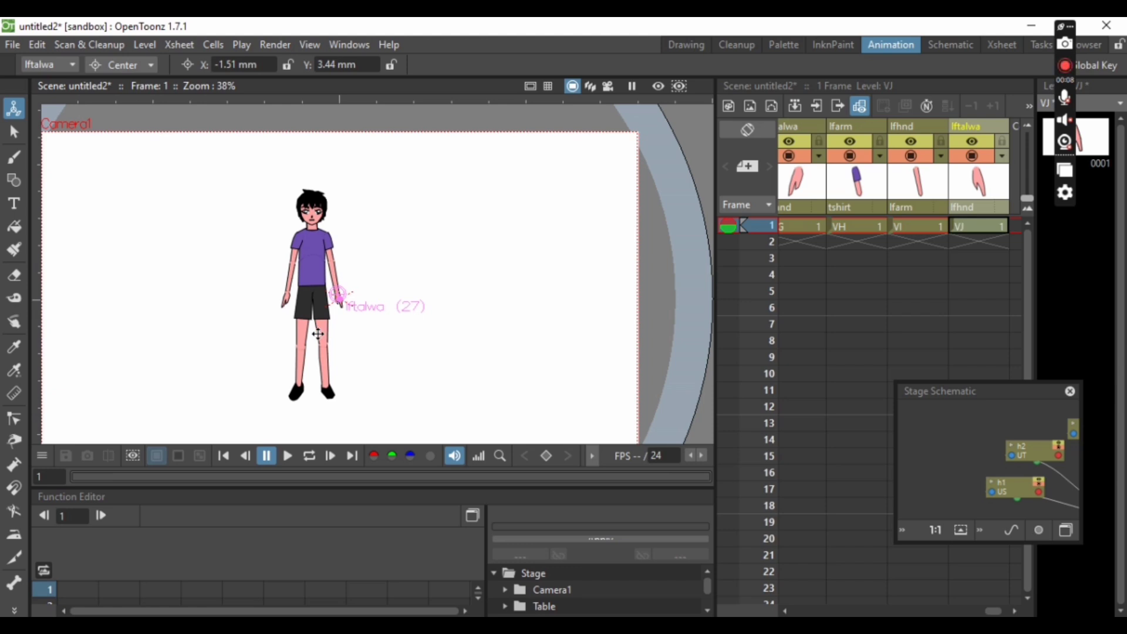
pyautogui.scroll(1, 318, 334)
pyautogui.scroll(1, 318, 334)
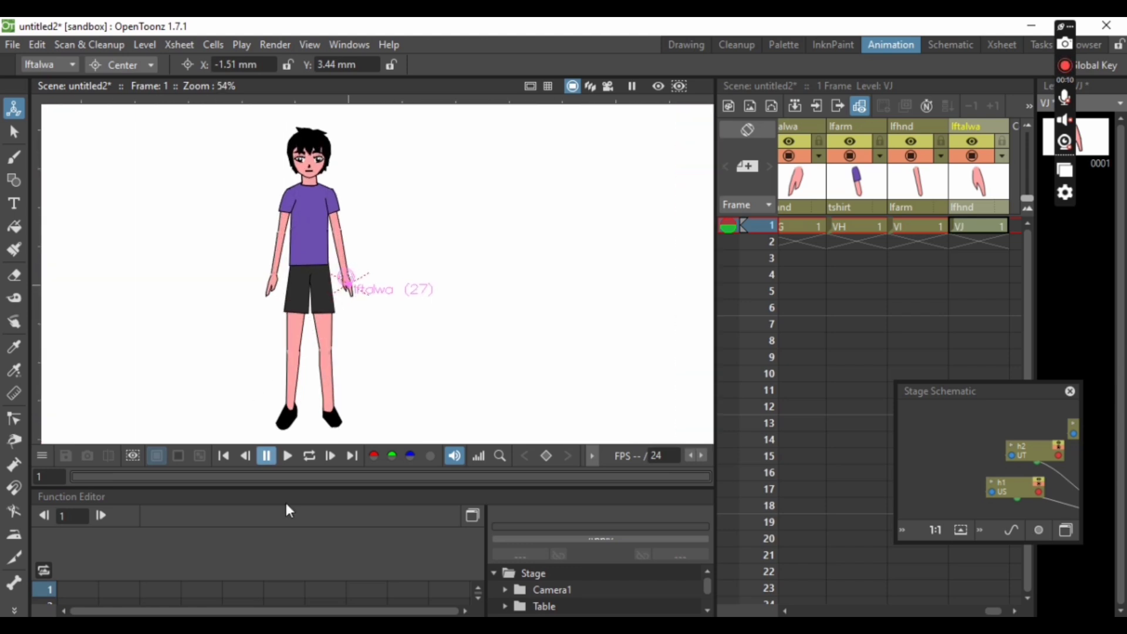
pyautogui.click(14, 584)
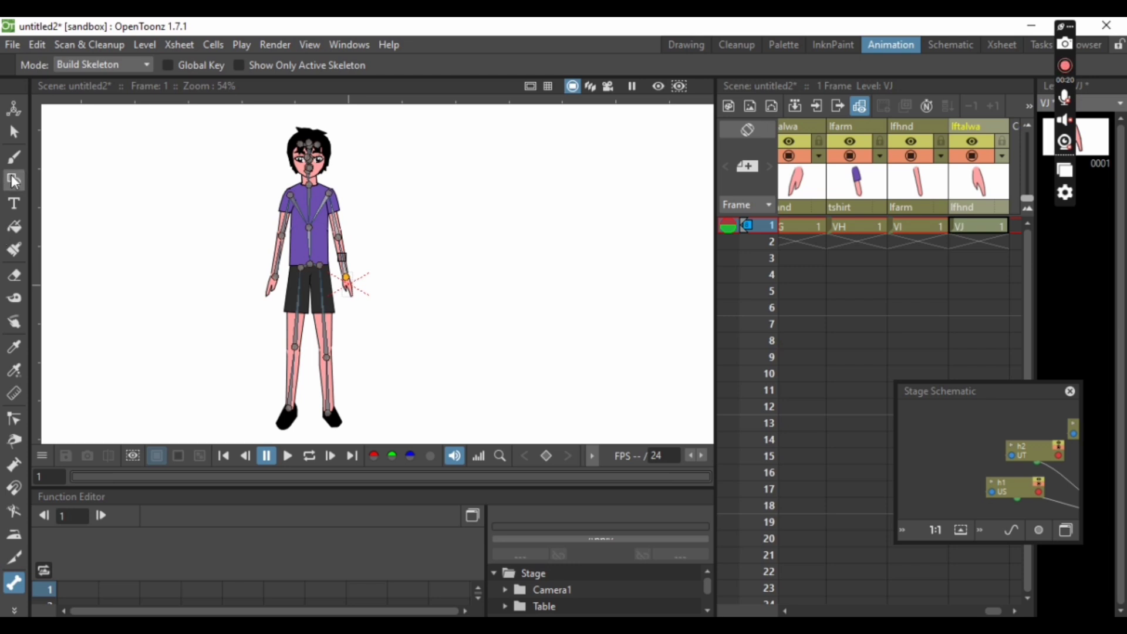
pyautogui.click(87, 62)
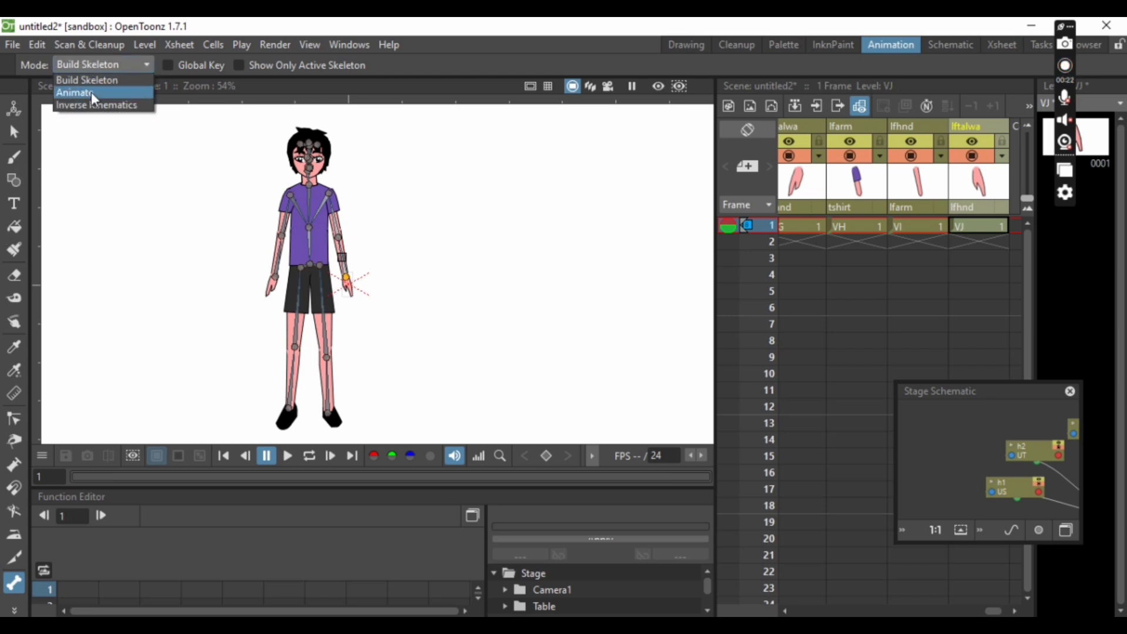
pyautogui.click(91, 92)
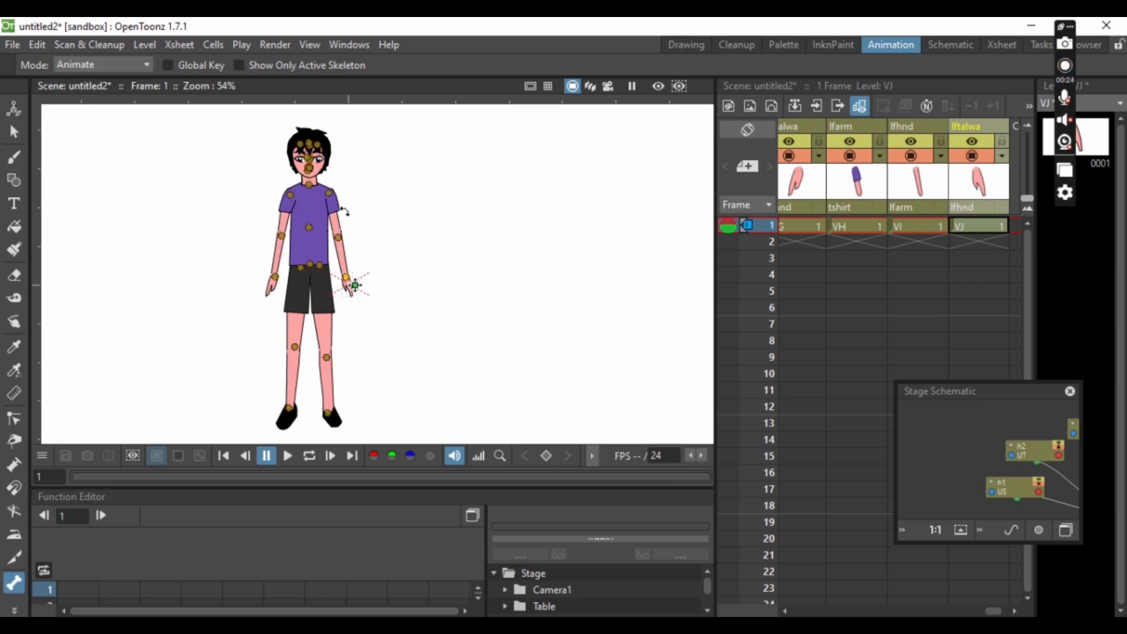
# Step: Rotate lfarm, lfhnd, rtarm and rthnd in frame 1 to stretch both arms out sideways just below shoulder height
pyautogui.click(337, 202)
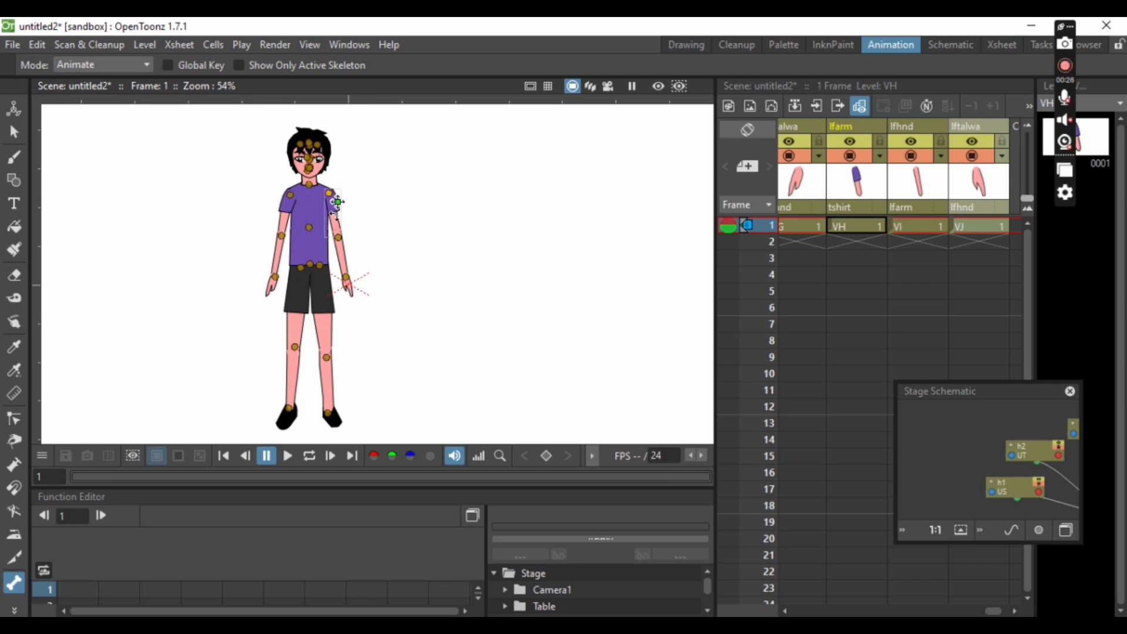
pyautogui.moveTo(337, 202); pyautogui.dragTo(408, 221)
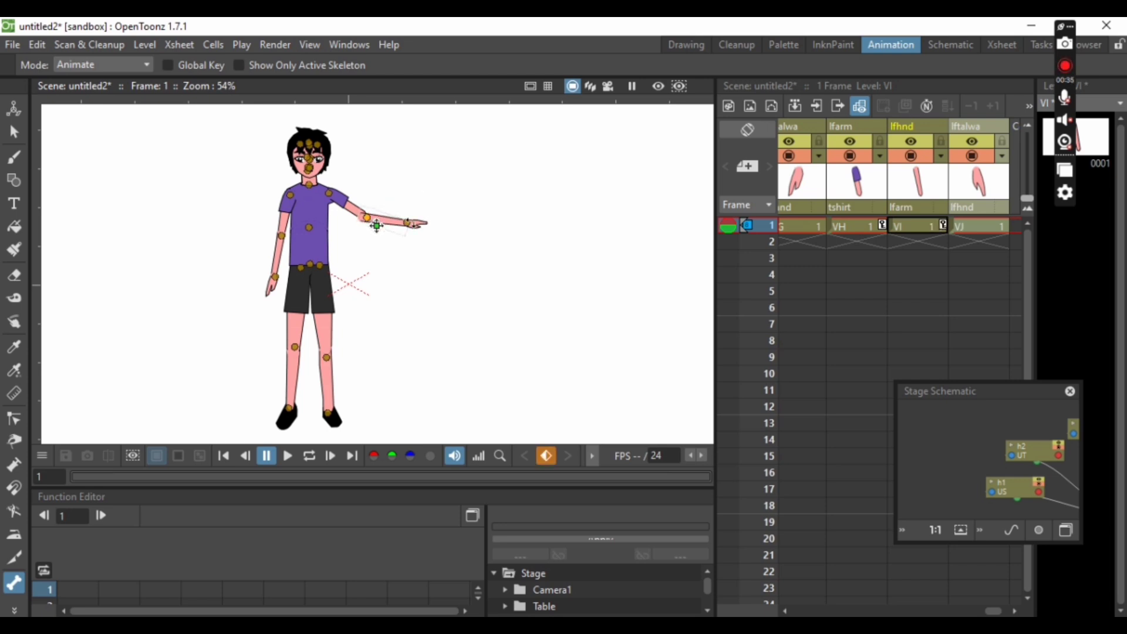
pyautogui.moveTo(281, 208); pyautogui.dragTo(264, 226)
pyautogui.click(262, 224)
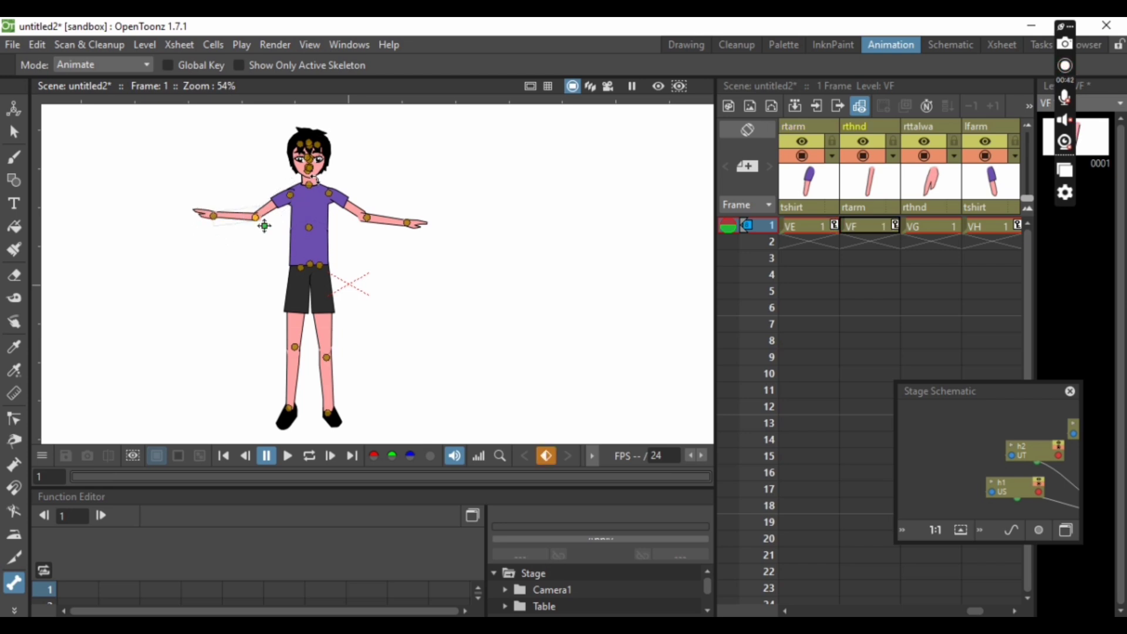
# Step: Select the face part and rotate it slightly to tilt the head
pyautogui.click(320, 154)
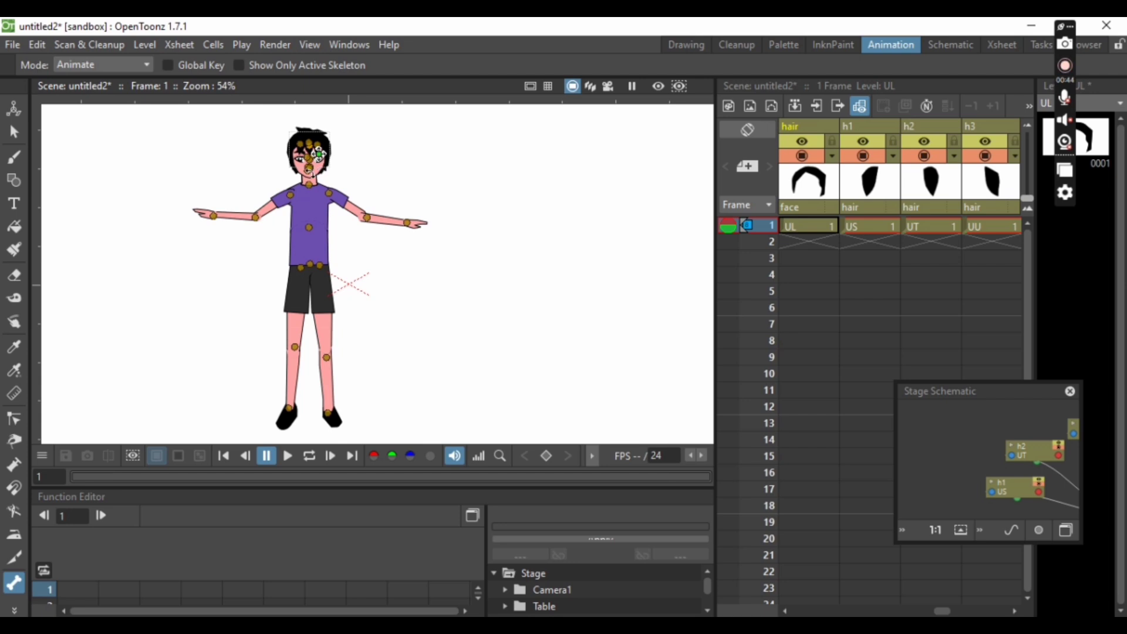
pyautogui.click(312, 171)
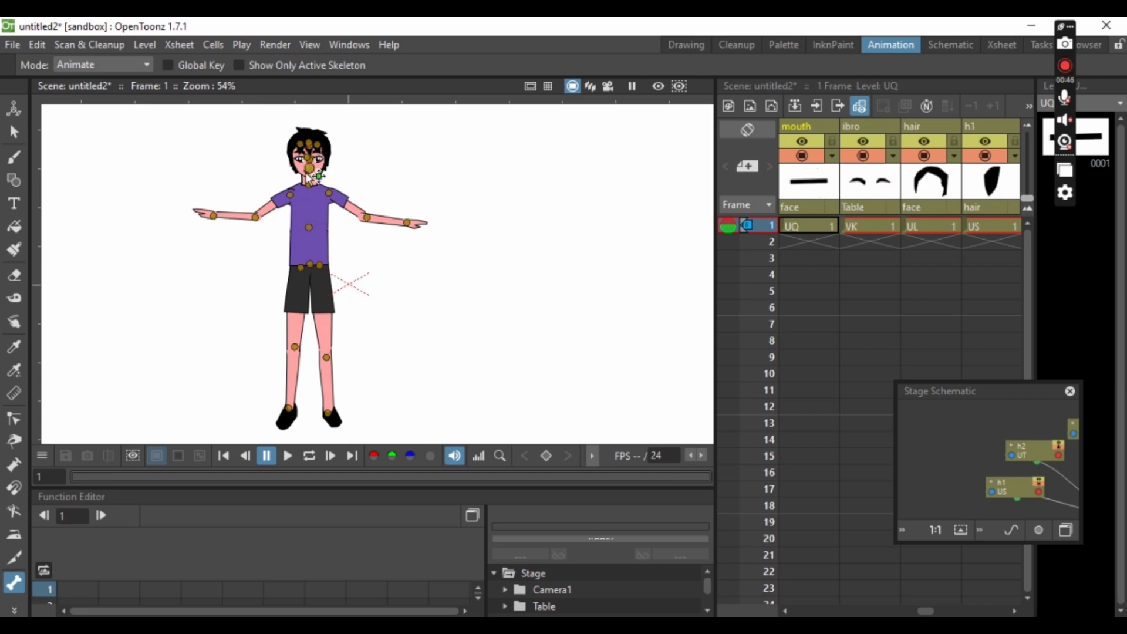
pyautogui.click(320, 153)
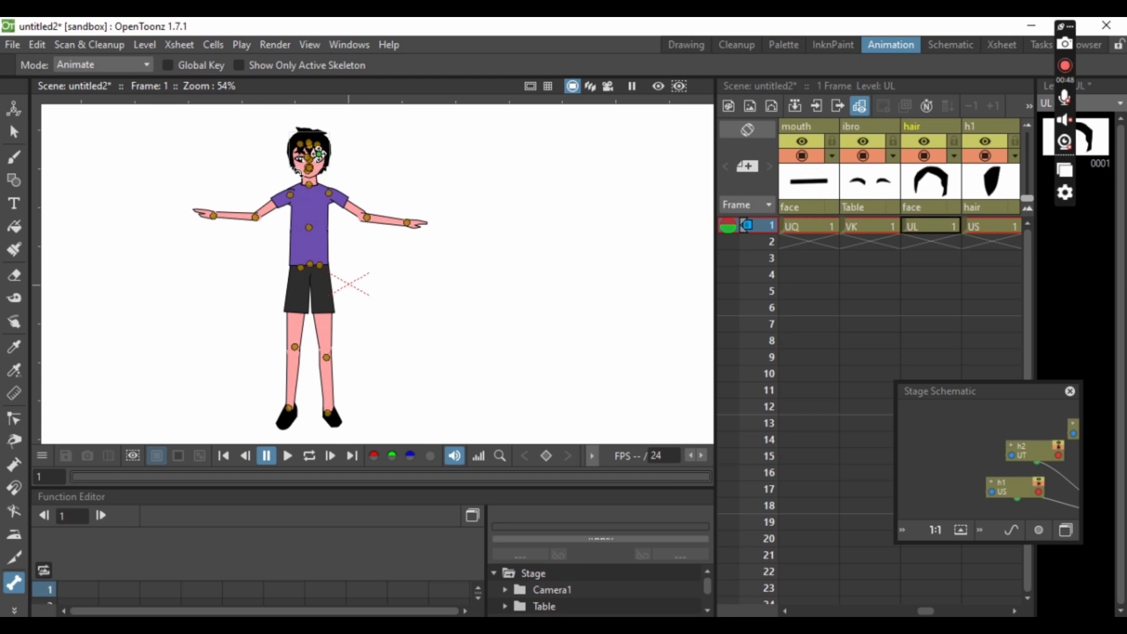
pyautogui.click(318, 180)
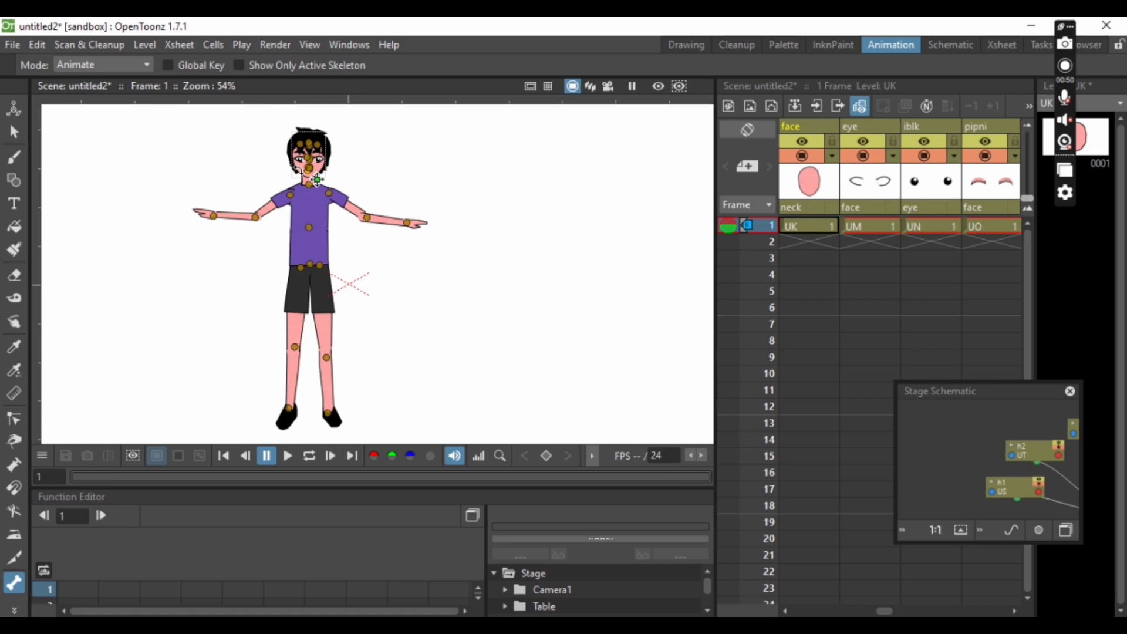
pyautogui.moveTo(298, 172); pyautogui.dragTo(301, 170)
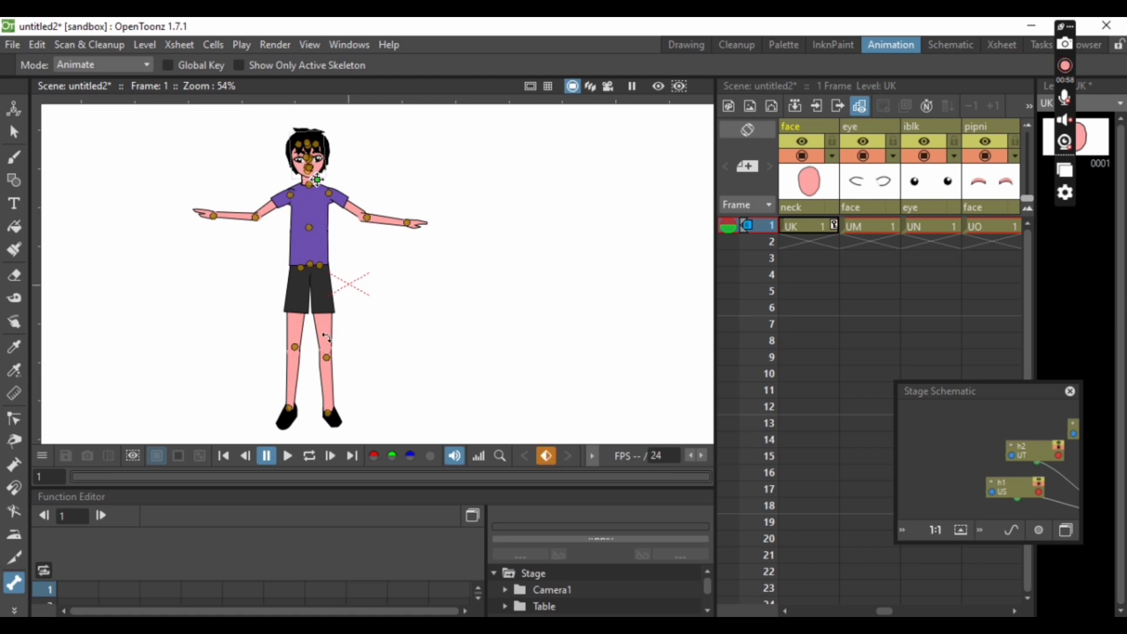
# Step: Rotate lfthi, lflg, rtthi and rtlg to spread the legs slightly apart, and leave skeleton posing for the Selection tool
pyautogui.click(325, 334)
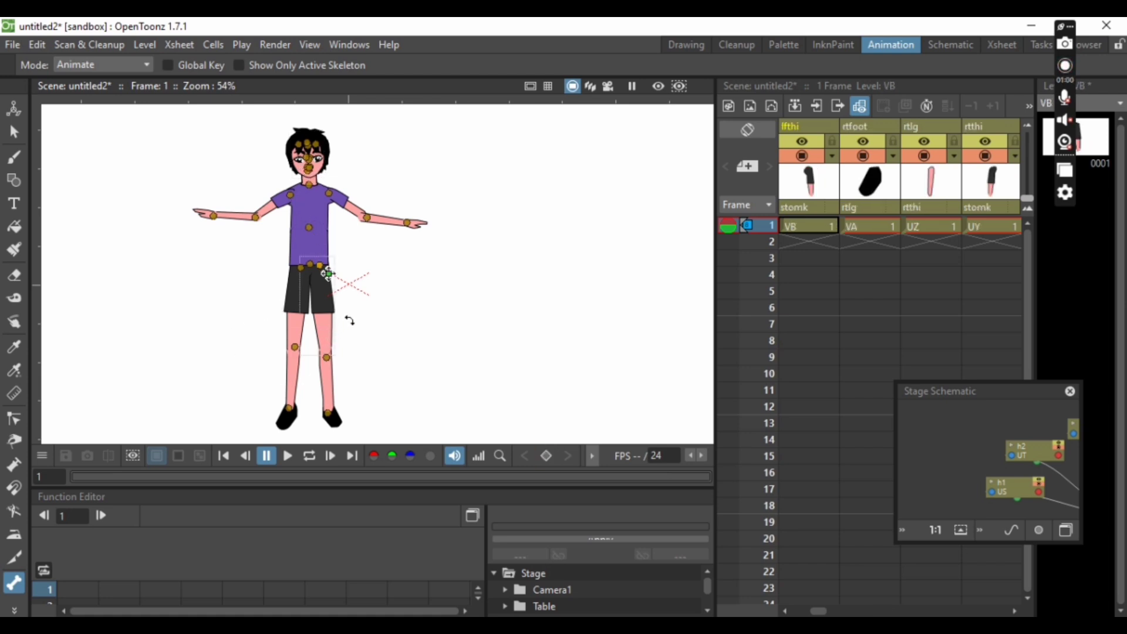
pyautogui.moveTo(327, 329); pyautogui.dragTo(334, 353)
pyautogui.click(339, 365)
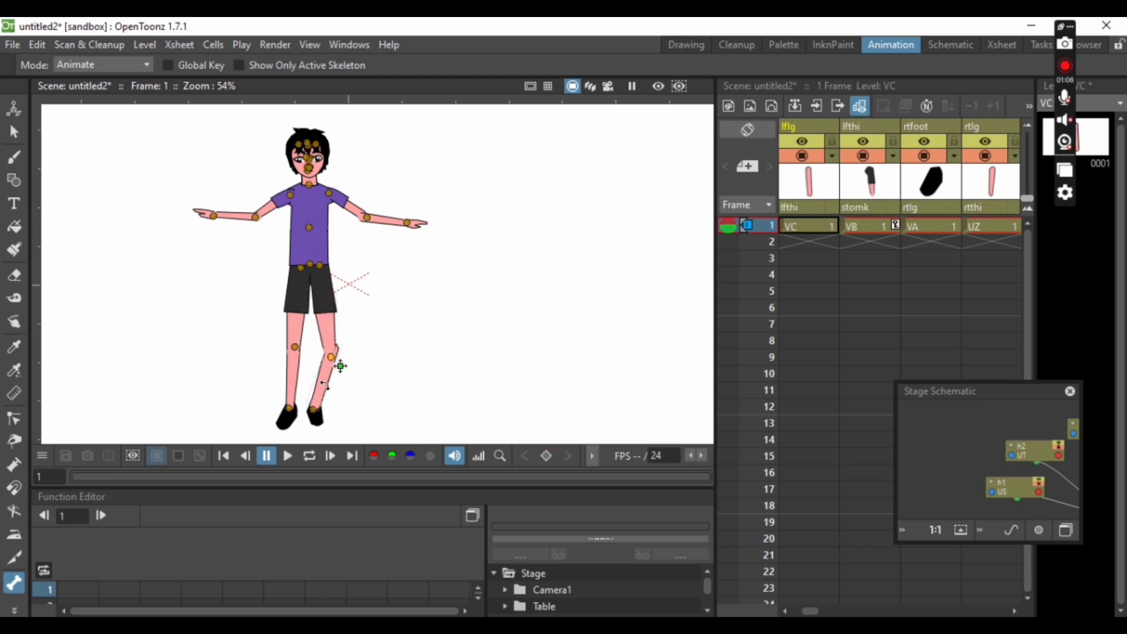
pyautogui.moveTo(340, 365); pyautogui.dragTo(294, 330)
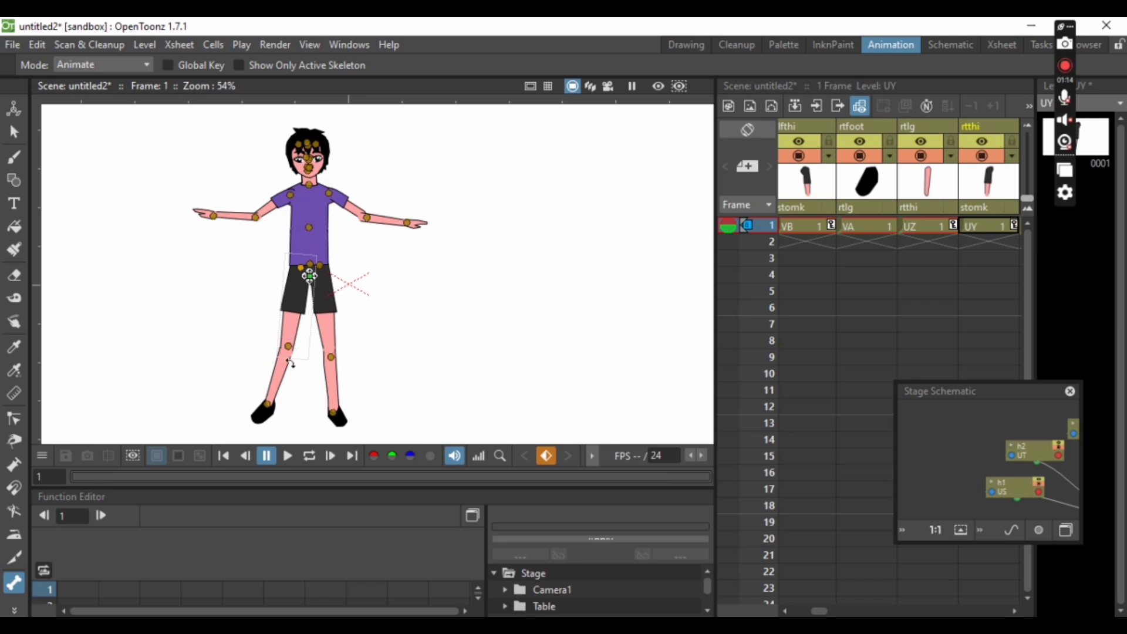
pyautogui.click(278, 371)
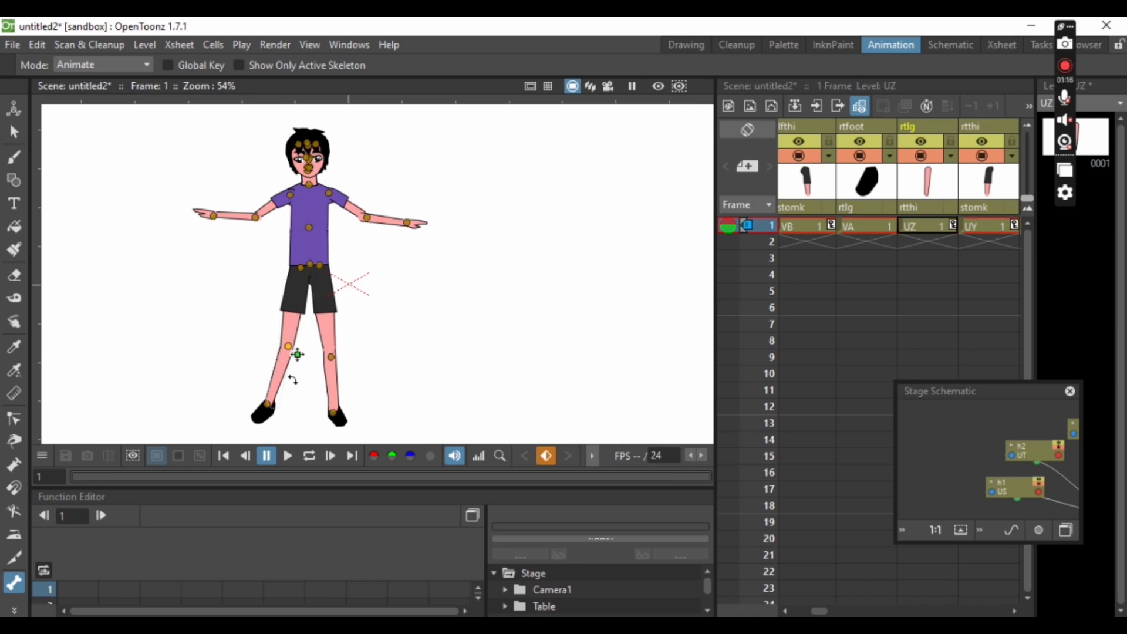
pyautogui.moveTo(277, 378); pyautogui.dragTo(285, 380)
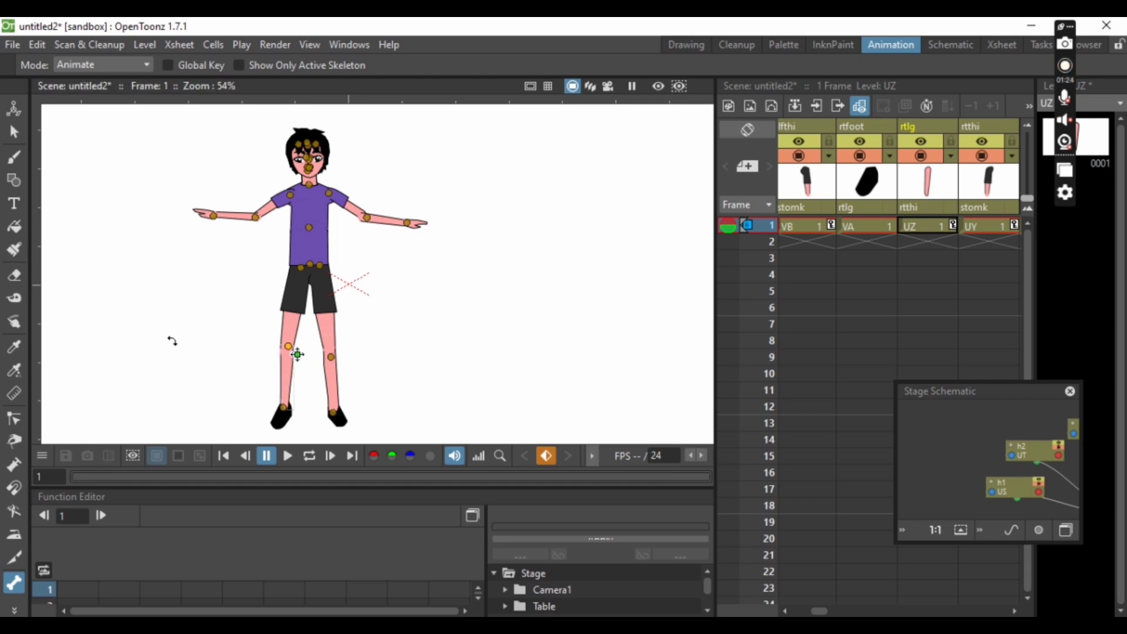
pyautogui.click(14, 133)
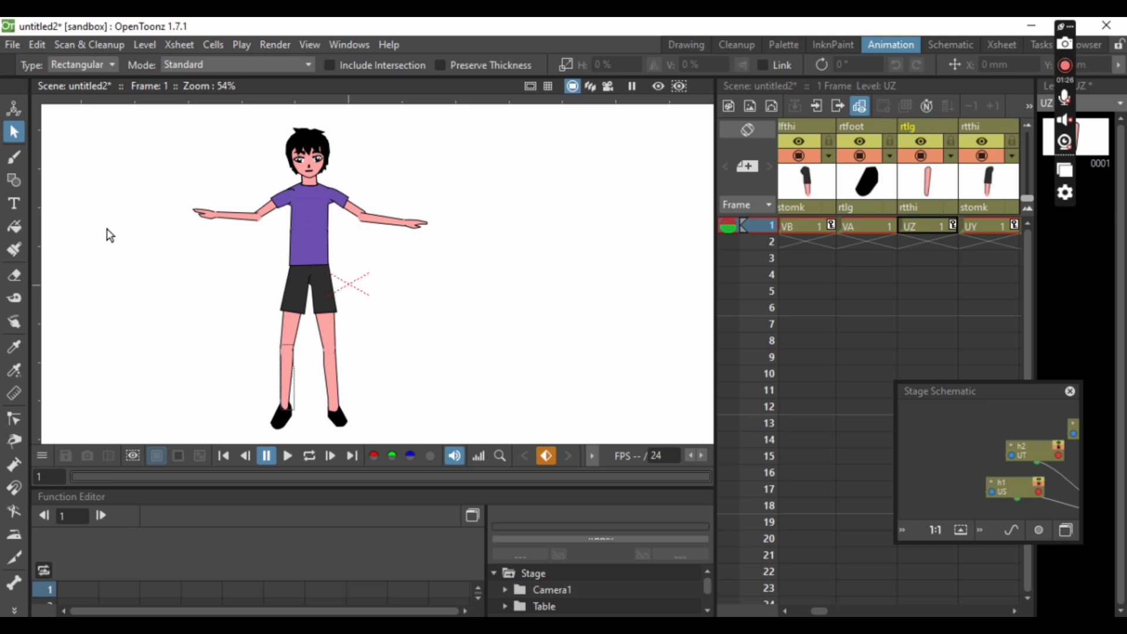